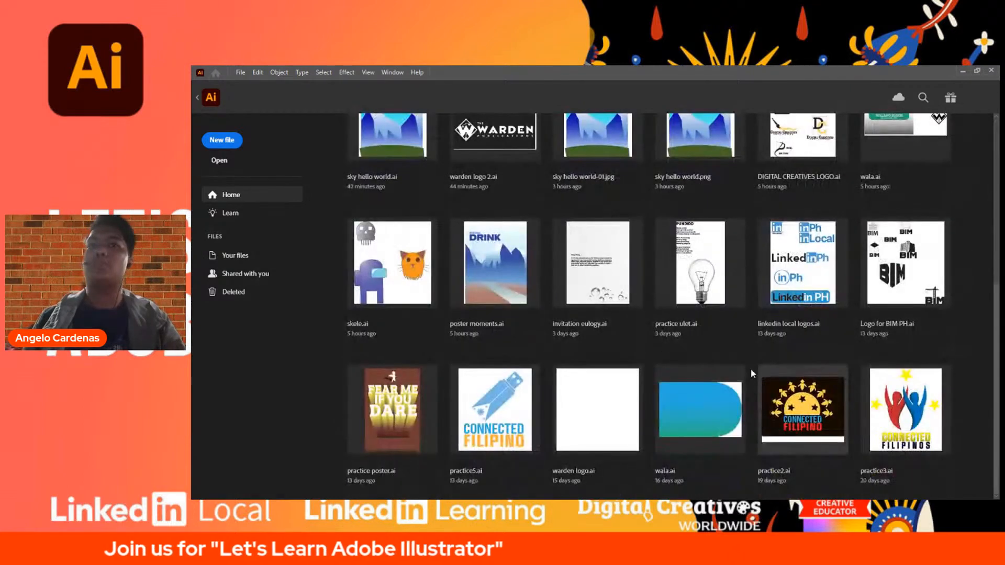
- Start a new document and review the Mobile, Web, Print, Film & Video and Art & Illustration presets
{"action": "scroll", "coordinate": [746, 406], "scroll_direction": "up", "scroll_amount": 6}
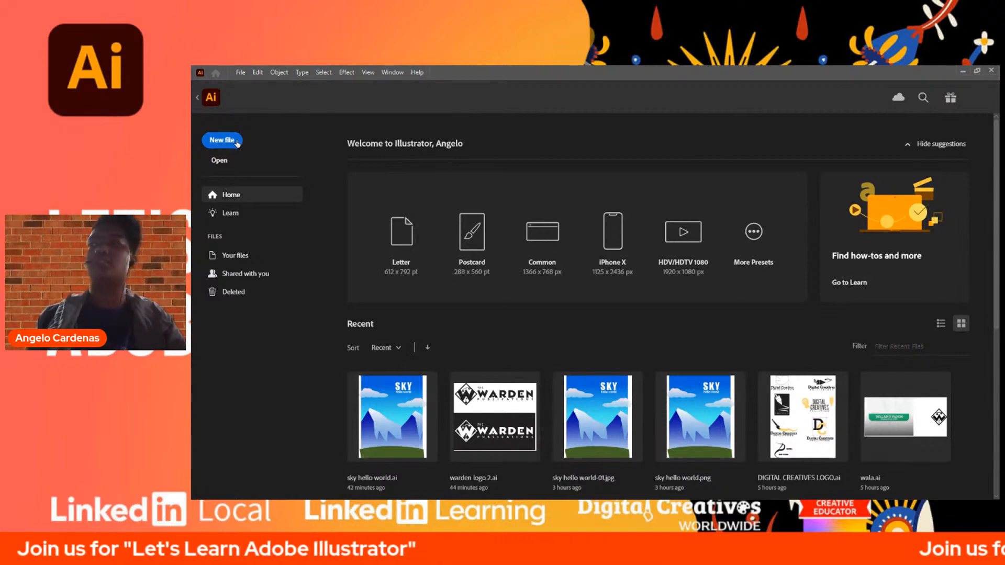
{"action": "left_click", "coordinate": [280, 139]}
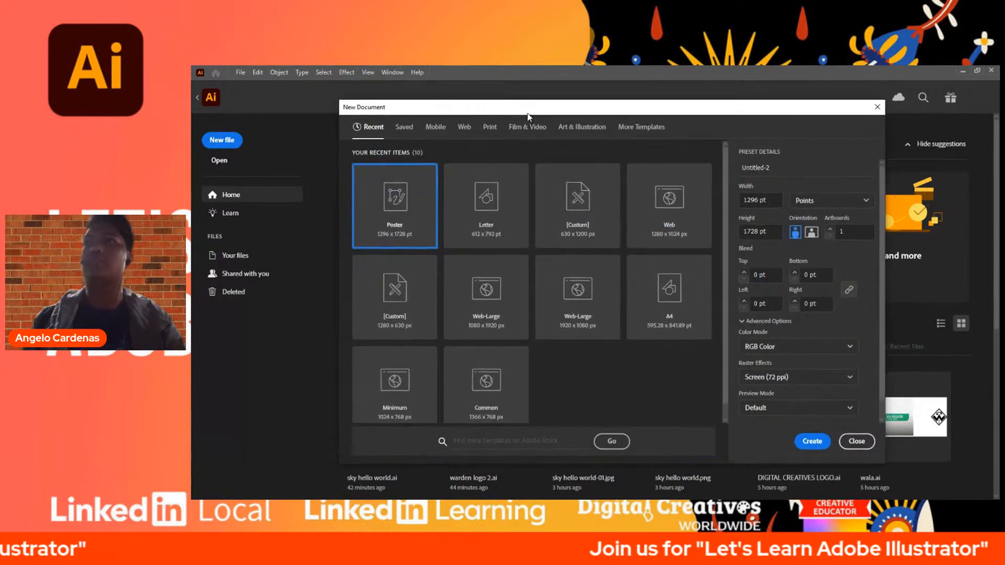
{"action": "left_click_drag", "start_coordinate": [370, 107], "coordinate": [366, 107]}
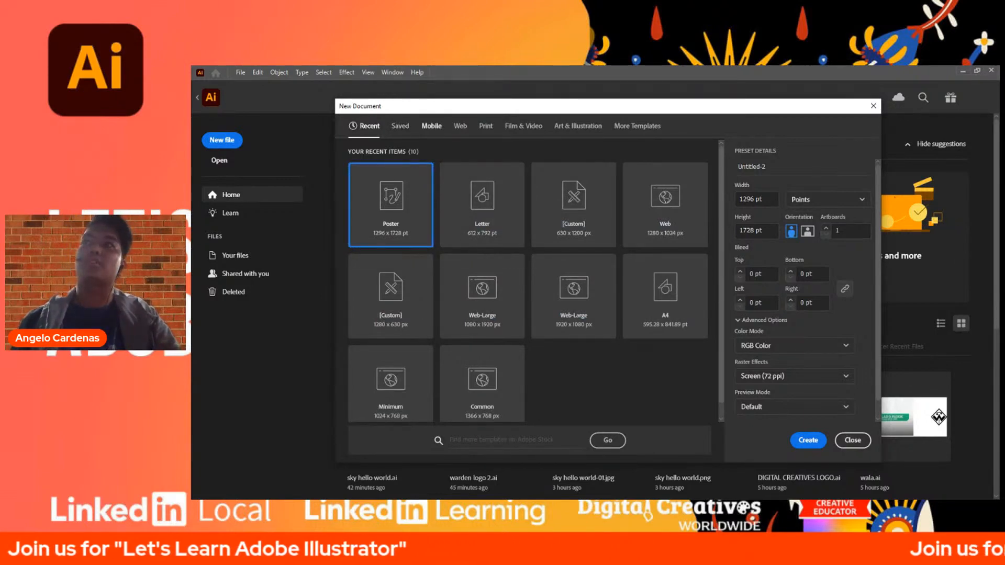
{"action": "left_click", "coordinate": [431, 126]}
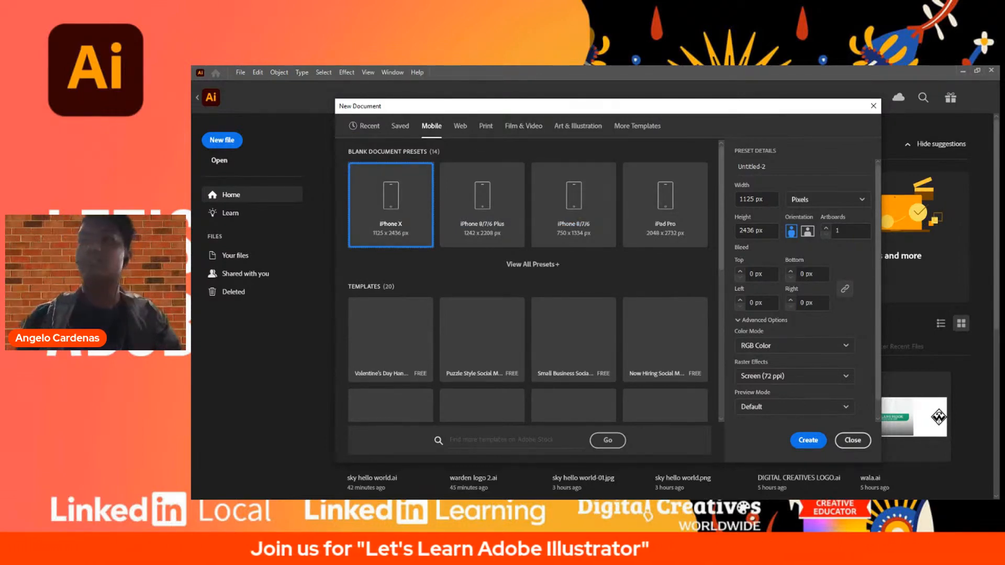
{"action": "left_click", "coordinate": [460, 125]}
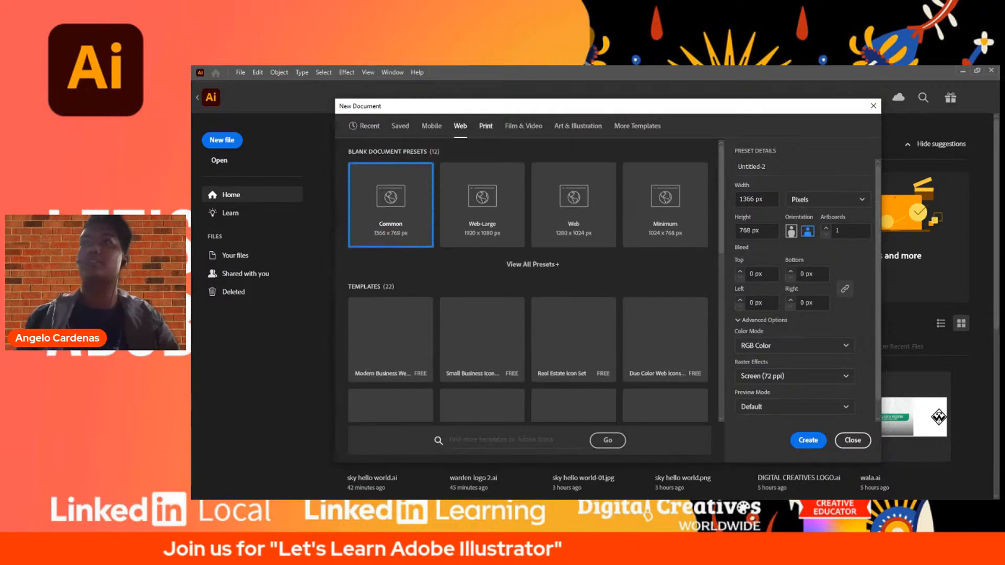
{"action": "left_click", "coordinate": [486, 125]}
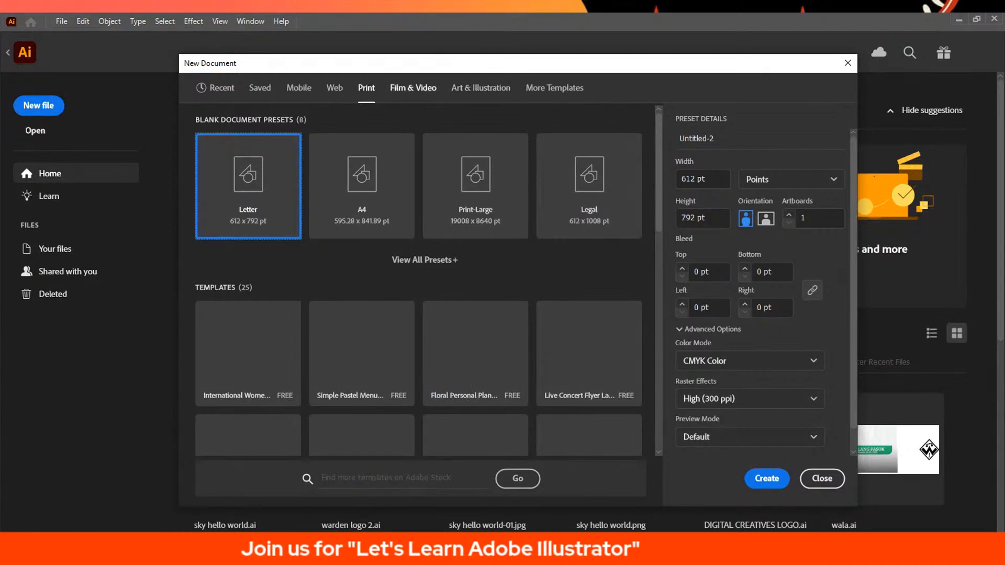
{"action": "left_click", "coordinate": [413, 87]}
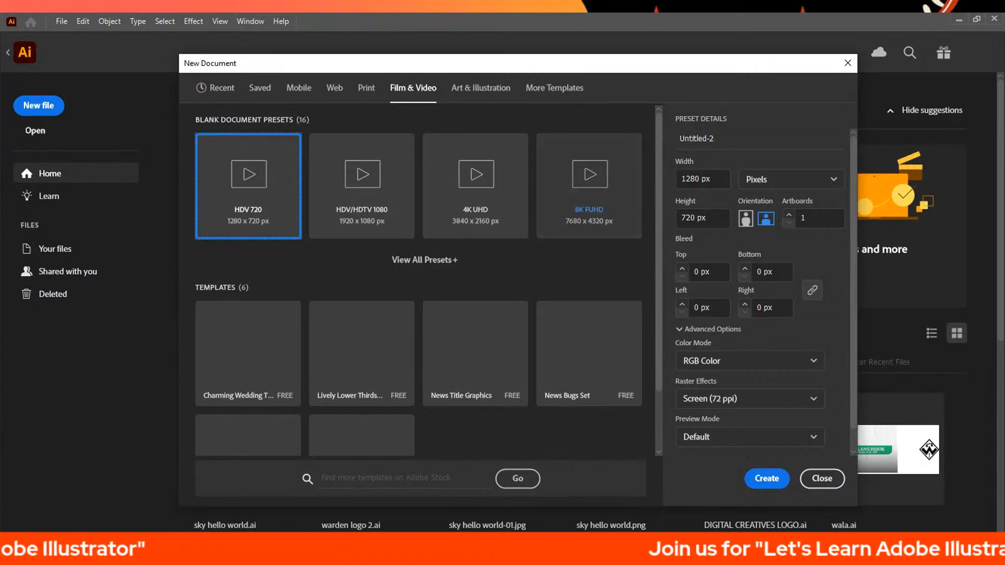
{"action": "mouse_move", "coordinate": [658, 219]}
{"action": "left_mouse_down"}
{"action": "mouse_move", "coordinate": [659, 280]}
{"action": "mouse_move", "coordinate": [658, 215]}
{"action": "left_mouse_up"}
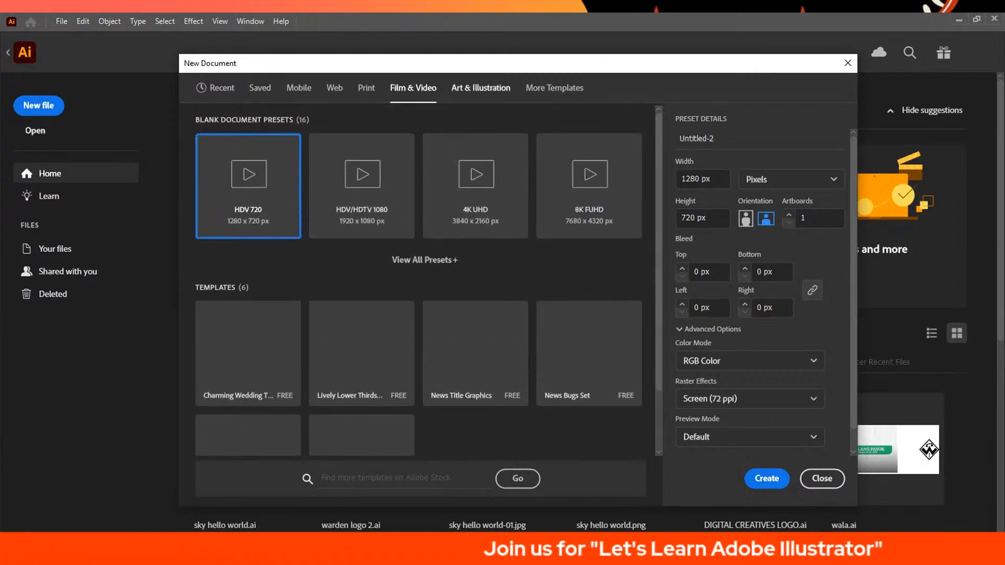
{"action": "left_click", "coordinate": [480, 87]}
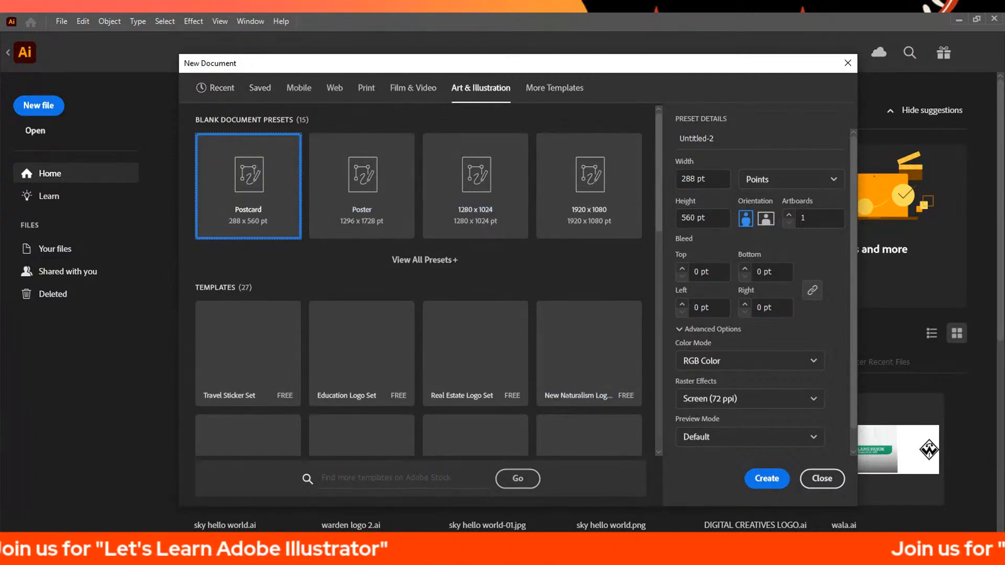
- Create a new document from the Art & Illustration Poster preset, 1296 x 1728 pt, in RGB Color
{"action": "left_click", "coordinate": [334, 87]}
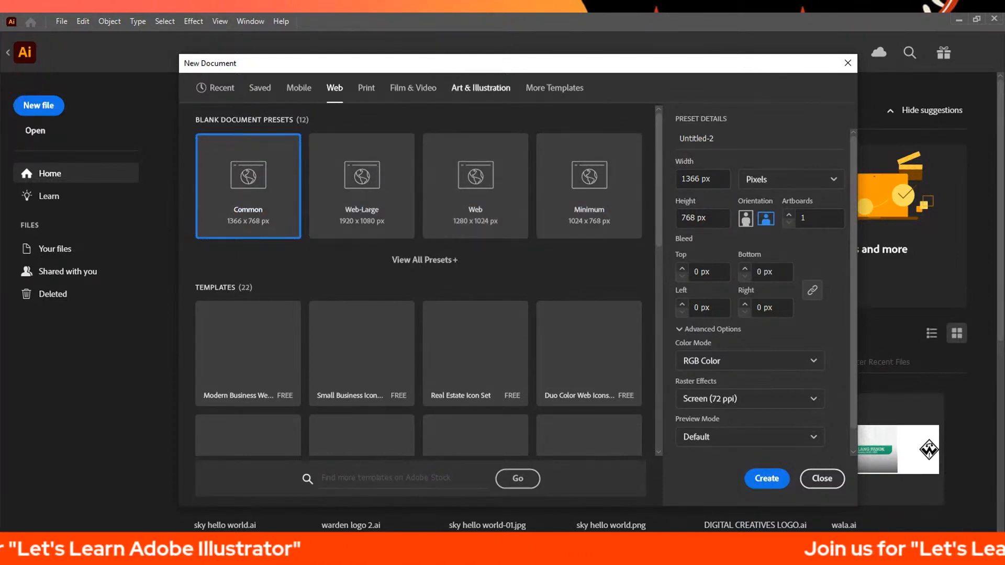
{"action": "left_click", "coordinate": [480, 87]}
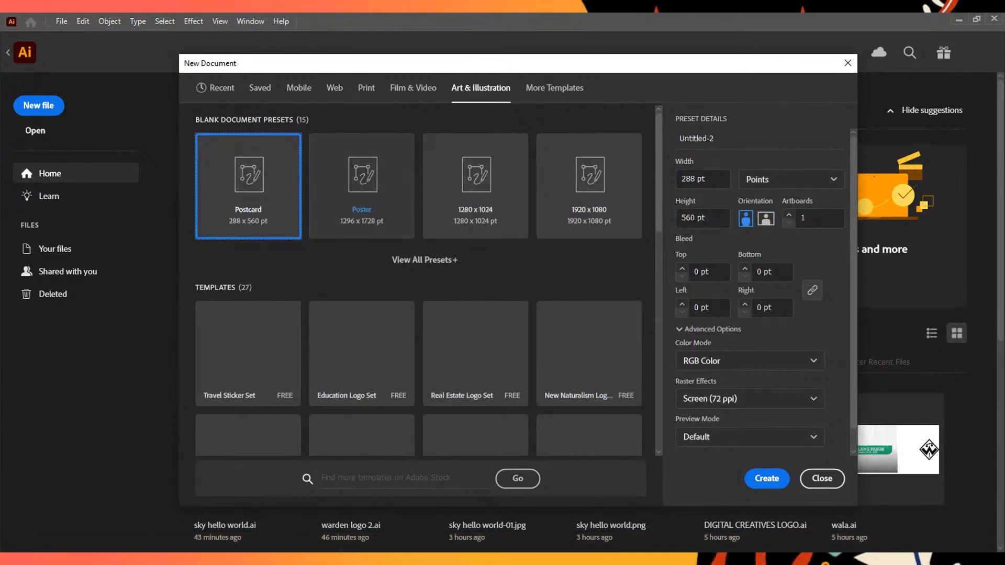
{"action": "left_click", "coordinate": [362, 188]}
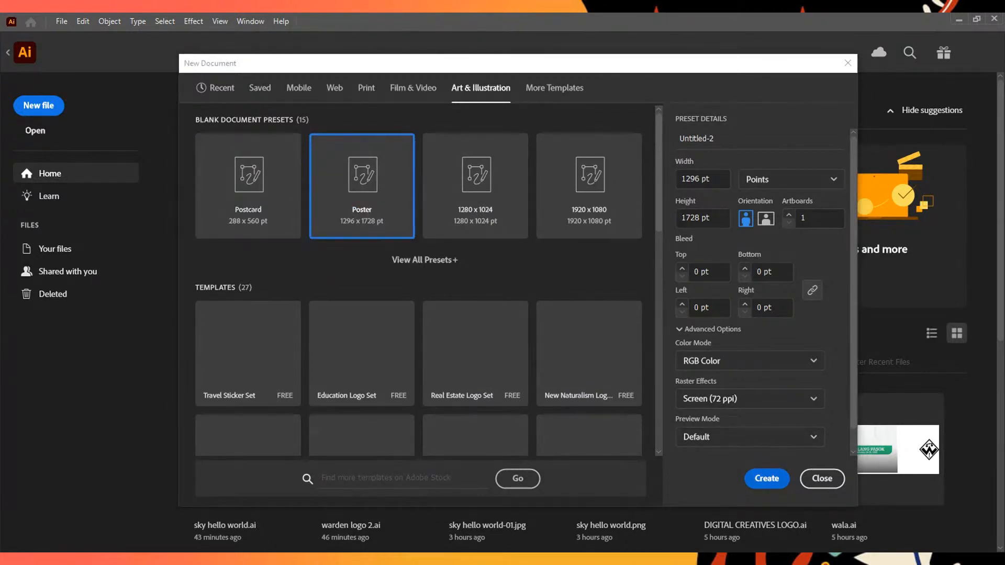
{"action": "left_click", "coordinate": [766, 478]}
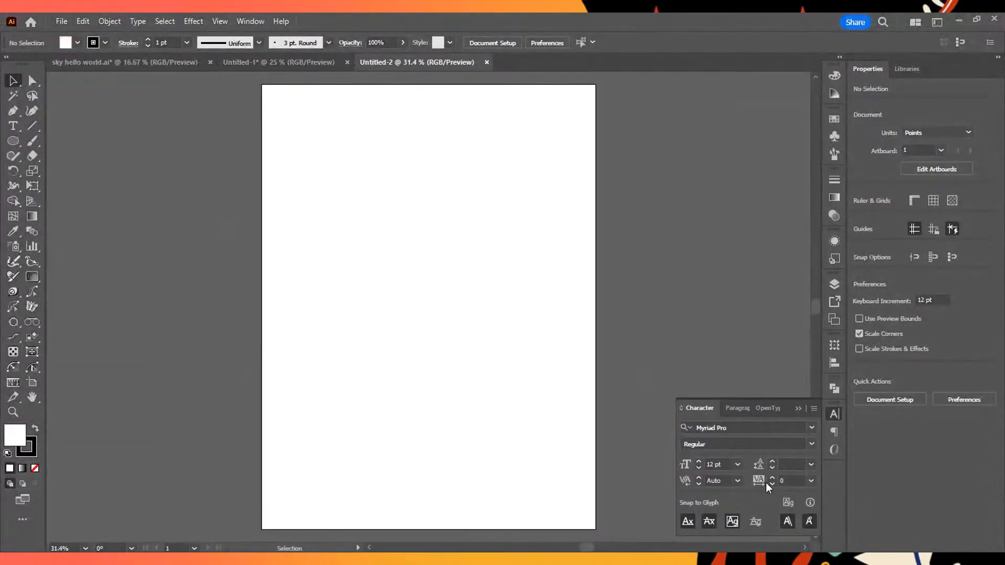
- Hide the Character settings and choose the Essentials Classic workspace
{"action": "left_click", "coordinate": [834, 414]}
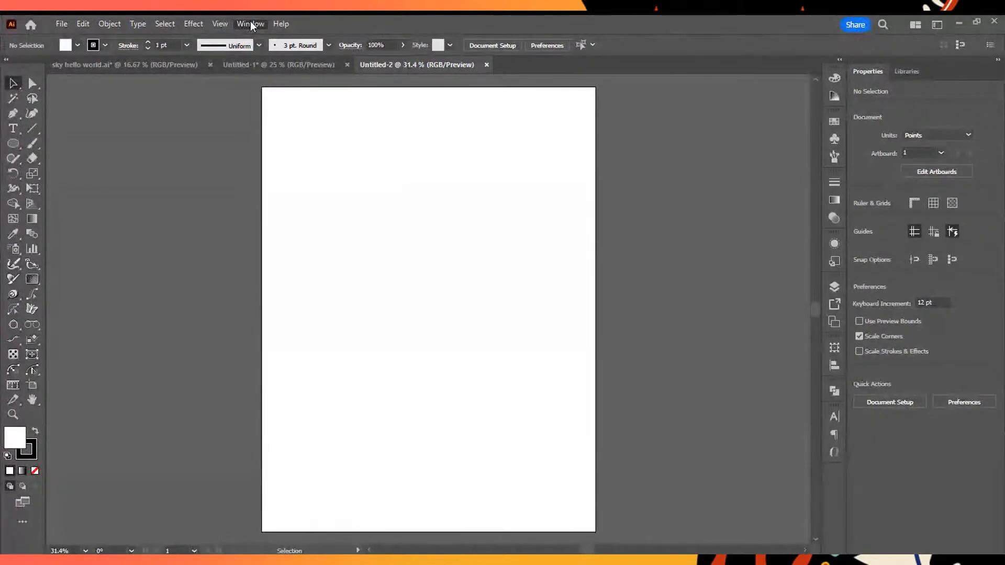
{"action": "mouse_move", "coordinate": [283, 80]}
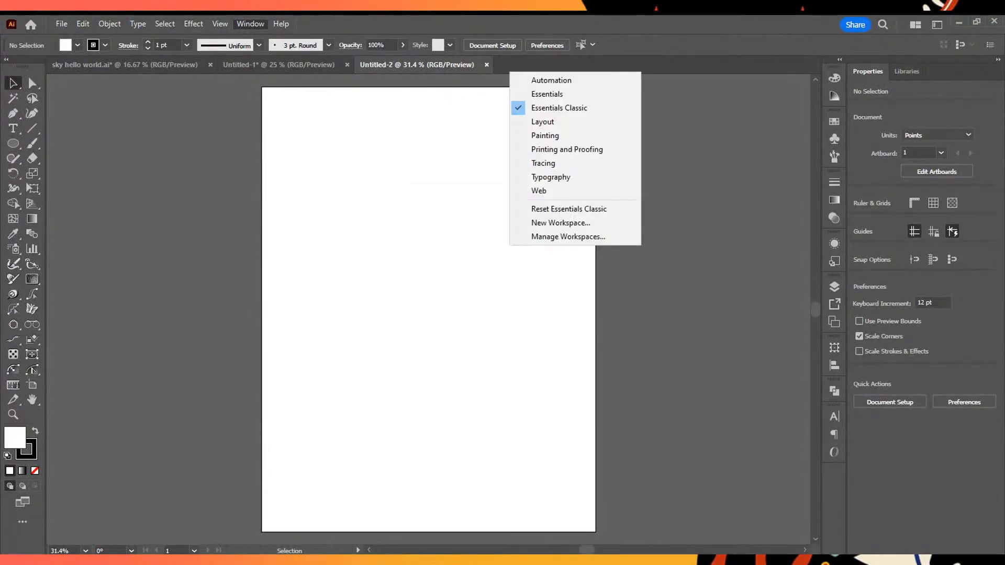
{"action": "left_click", "coordinate": [590, 111]}
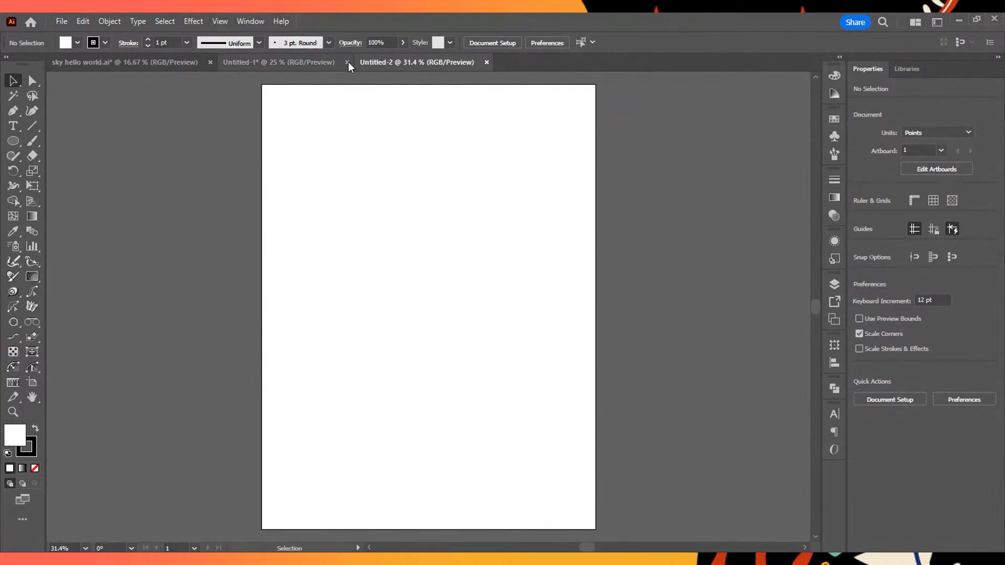
{"action": "left_click", "coordinate": [210, 62]}
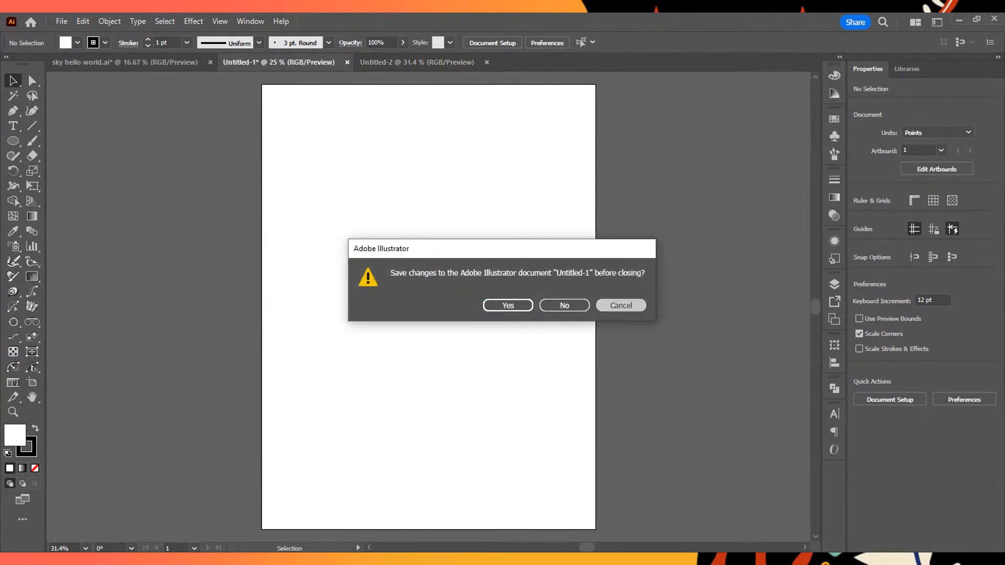
{"action": "left_click", "coordinate": [613, 307]}
{"action": "left_click", "coordinate": [430, 61]}
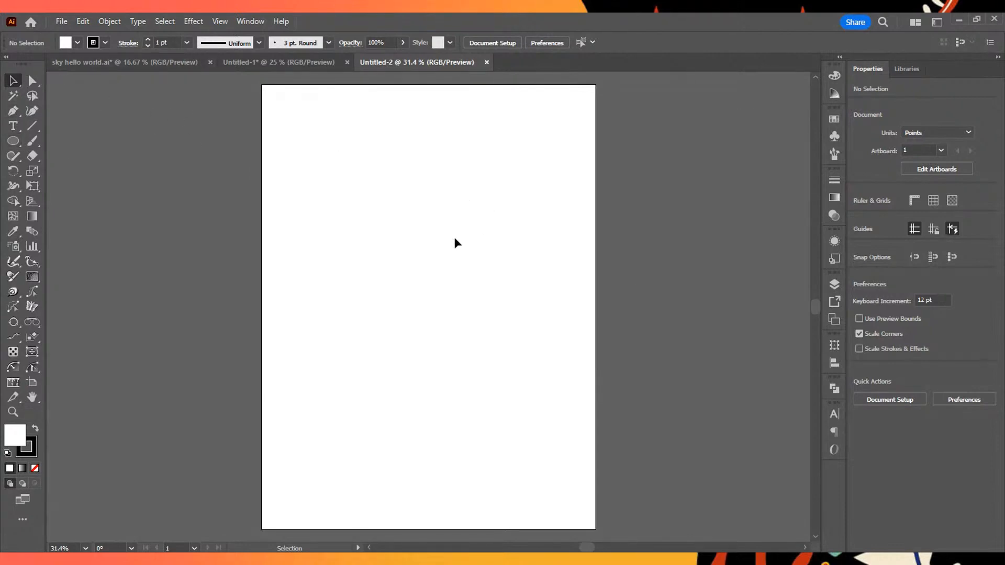
- Draw a rectangle about 990 x 422 pt in the artboard's upper half and tall rectangles below it, one about 495 x 795 pt
{"action": "left_click_drag", "start_coordinate": [719, 254], "coordinate": [404, 325]}
{"action": "left_click", "coordinate": [13, 141]}
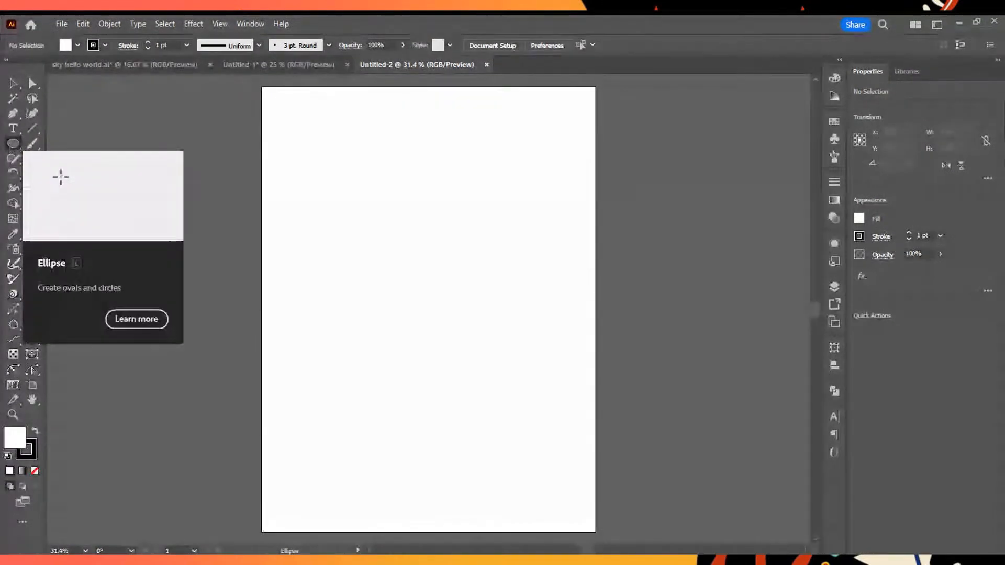
{"action": "key", "text": "m"}
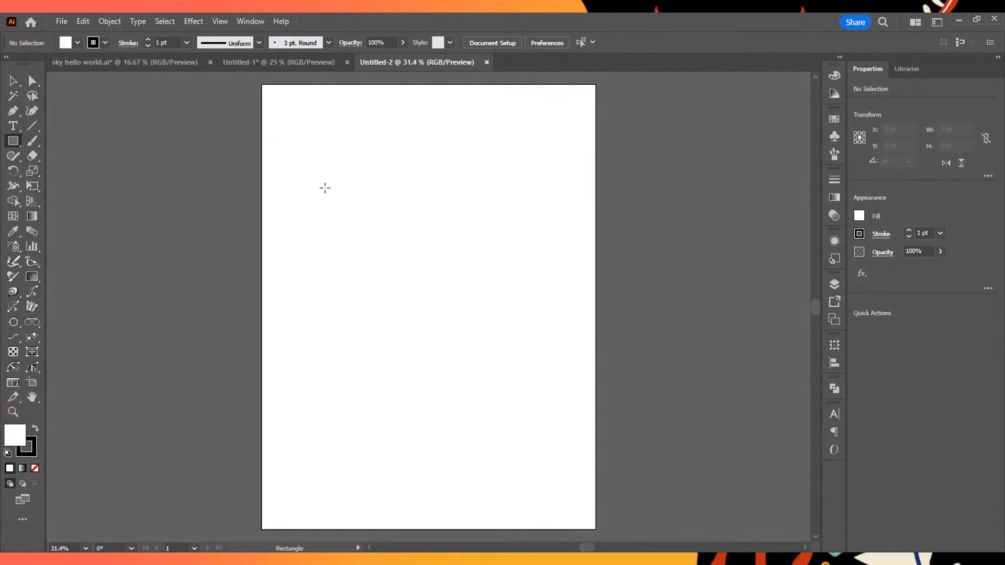
{"action": "mouse_move", "coordinate": [309, 159]}
{"action": "left_mouse_down"}
{"action": "mouse_move", "coordinate": [505, 278]}
{"action": "mouse_move", "coordinate": [533, 278]}
{"action": "mouse_move", "coordinate": [558, 257]}
{"action": "mouse_move", "coordinate": [531, 168]}
{"action": "mouse_move", "coordinate": [384, 204]}
{"action": "mouse_move", "coordinate": [460, 336]}
{"action": "mouse_move", "coordinate": [564, 278]}
{"action": "mouse_move", "coordinate": [564, 267]}
{"action": "left_mouse_up"}
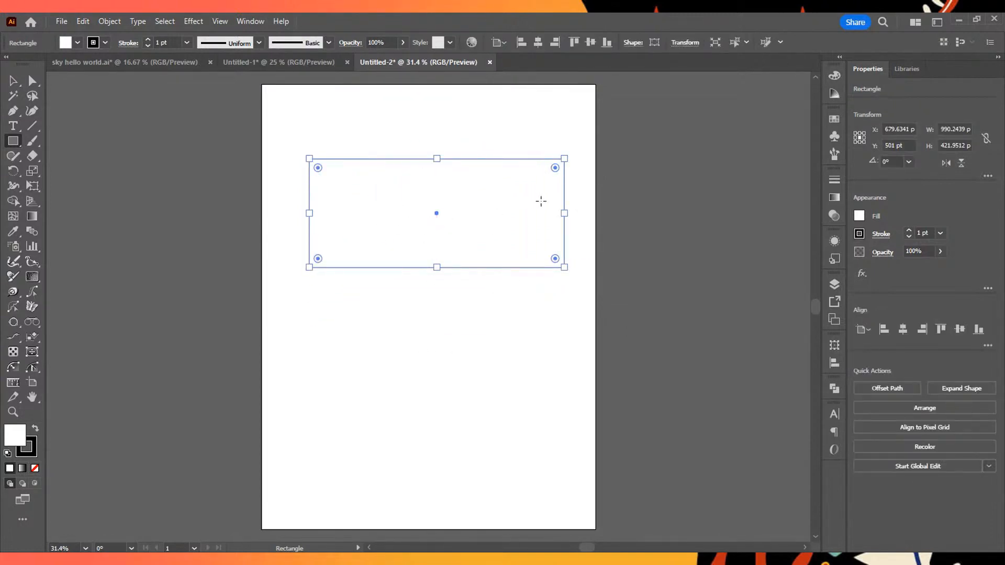
{"action": "left_click_drag", "start_coordinate": [309, 292], "coordinate": [437, 496]}
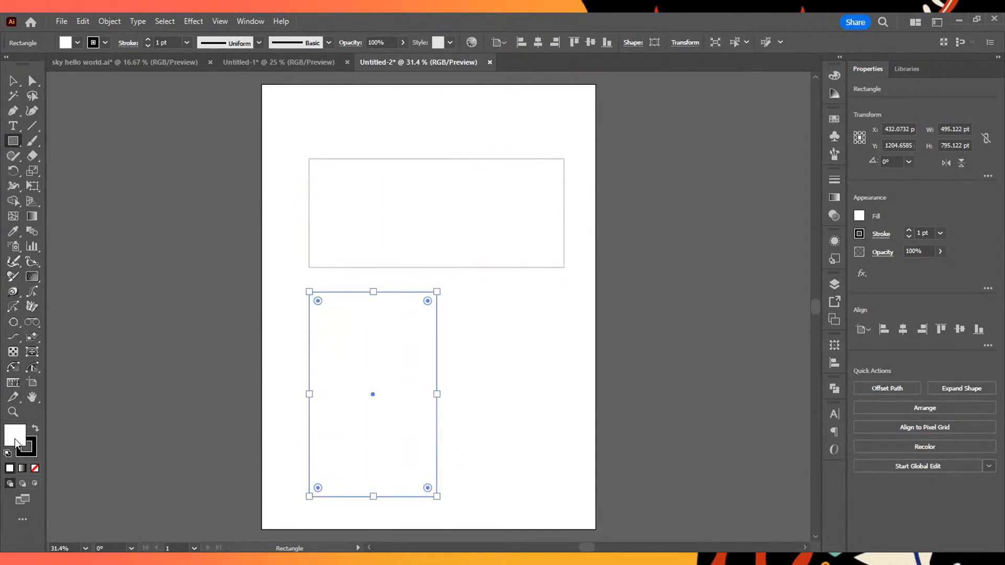
{"action": "left_click_drag", "start_coordinate": [461, 289], "coordinate": [574, 495]}
- Undo all the practice rectangles to clear the artboard
{"action": "key", "text": "ctrl+z"}
{"action": "left_click_drag", "start_coordinate": [381, 395], "coordinate": [407, 293]}
{"action": "key", "text": "ctrl+z"}
{"action": "key", "text": "ctrl+z"}
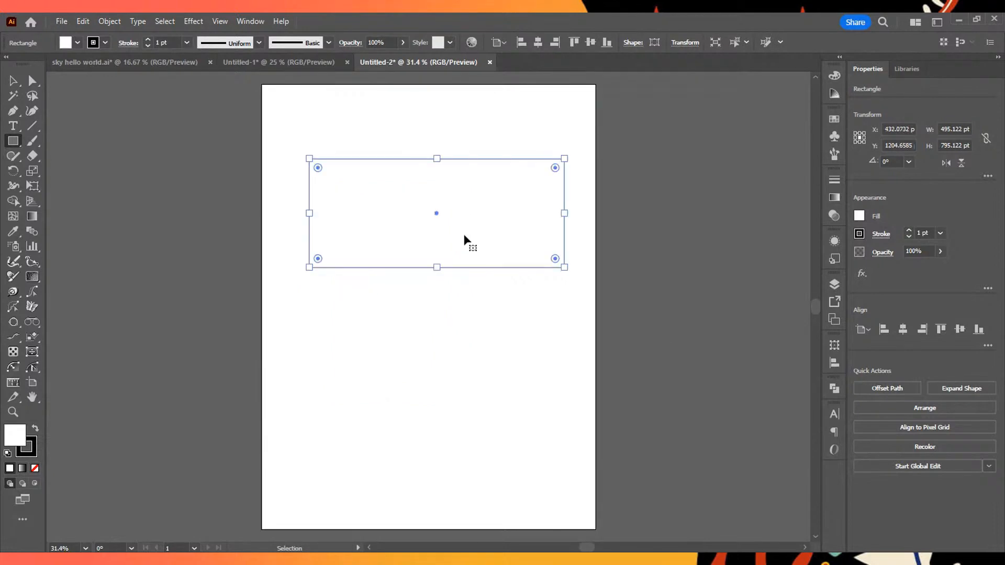
{"action": "key", "text": "ctrl+z"}
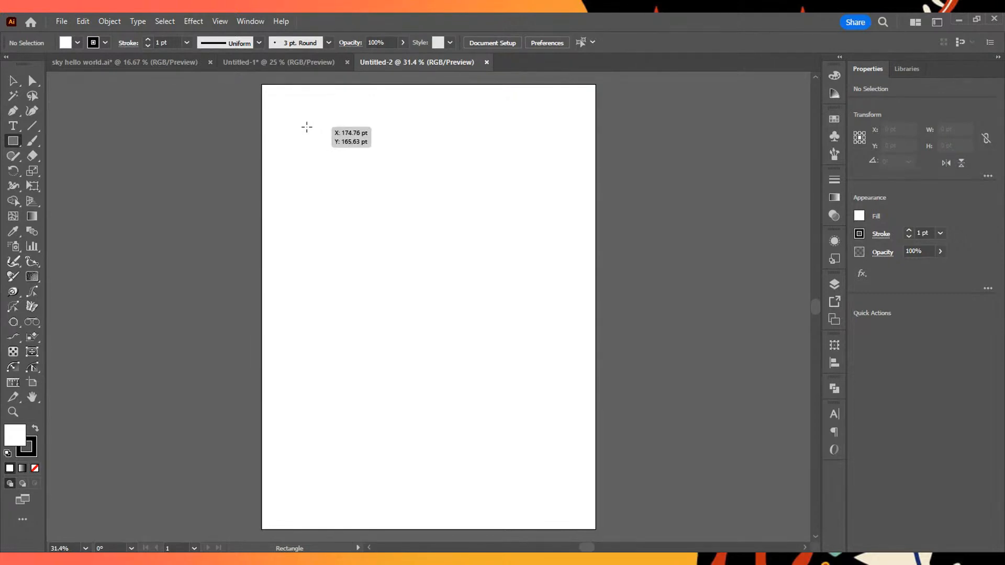
- Draw a square about 690 pt wide in the artboard's upper half and another about 710 pt wide directly below it
{"action": "left_click_drag", "start_coordinate": [302, 126], "coordinate": [480, 261]}
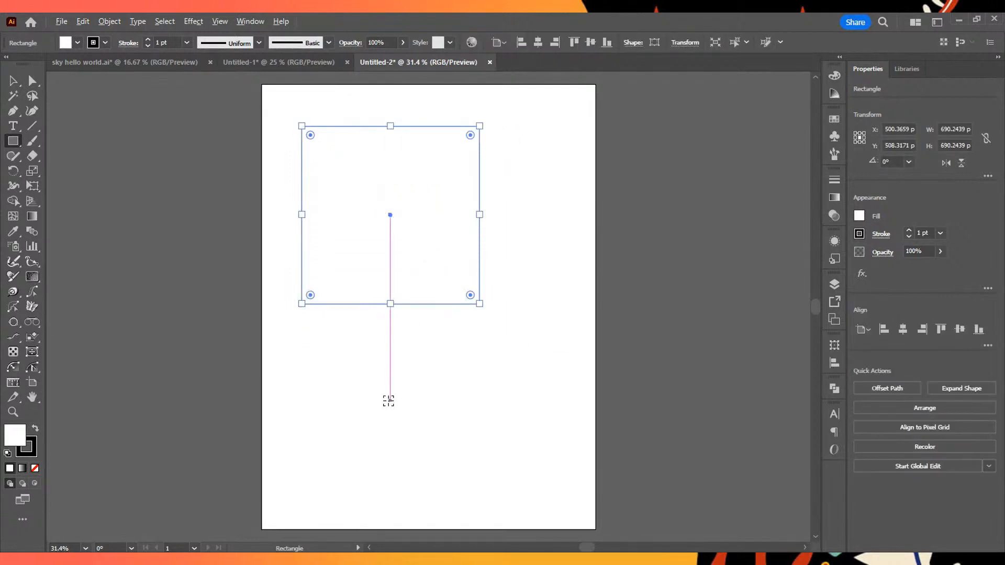
{"action": "mouse_move", "coordinate": [390, 417]}
{"action": "left_mouse_down"}
{"action": "mouse_move", "coordinate": [471, 491]}
{"action": "mouse_move", "coordinate": [303, 319]}
{"action": "mouse_move", "coordinate": [496, 503]}
{"action": "mouse_move", "coordinate": [337, 371]}
{"action": "mouse_move", "coordinate": [273, 298]}
{"action": "mouse_move", "coordinate": [299, 325]}
{"action": "left_mouse_up"}
{"action": "left_click_drag", "start_coordinate": [408, 418], "coordinate": [402, 404]}
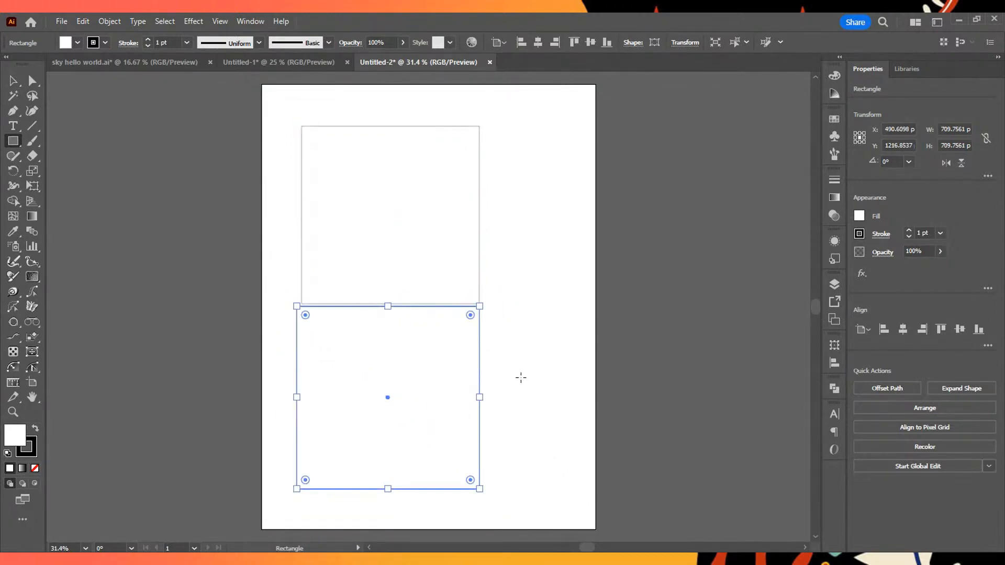
- Delete the upper square from the artboard
{"action": "left_click_drag", "start_coordinate": [438, 218], "coordinate": [473, 209]}
{"action": "key", "text": "Delete"}
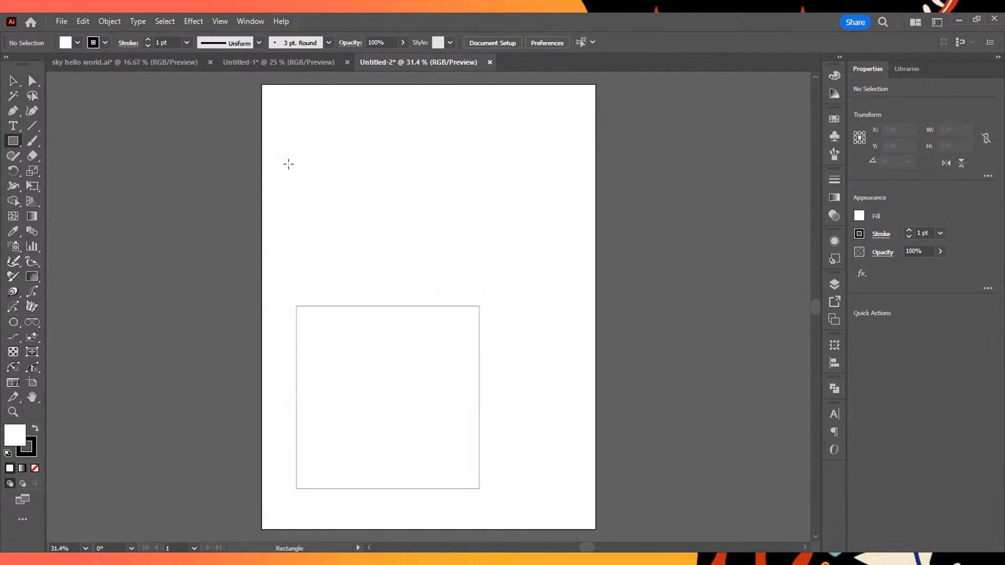
- Move the remaining square into the artboard's upper half, with its side against the left artboard edge, and deselect it
{"action": "key", "text": "v"}
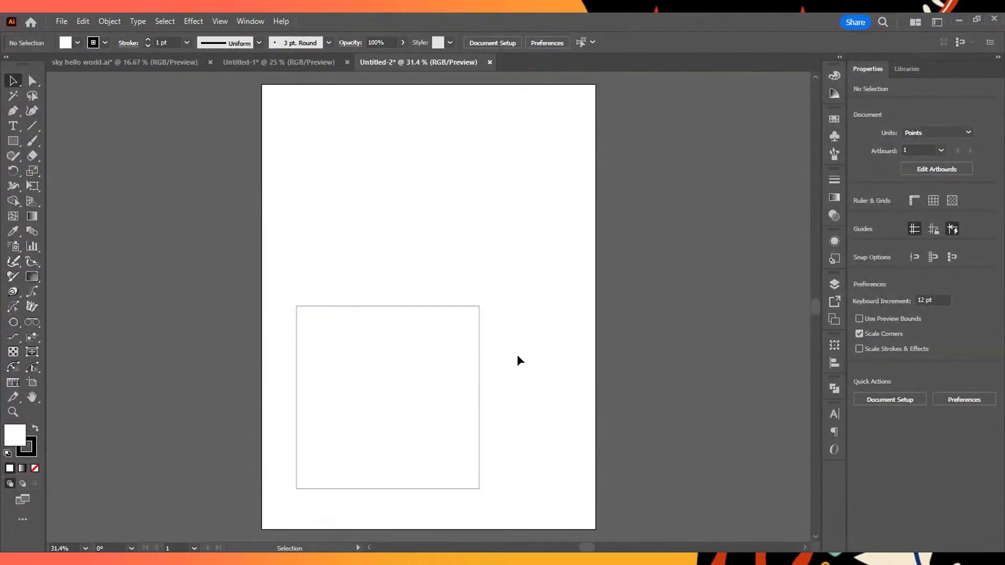
{"action": "left_click", "coordinate": [464, 385]}
{"action": "left_click_drag", "start_coordinate": [659, 276], "coordinate": [335, 460]}
{"action": "left_click_drag", "start_coordinate": [436, 369], "coordinate": [461, 182]}
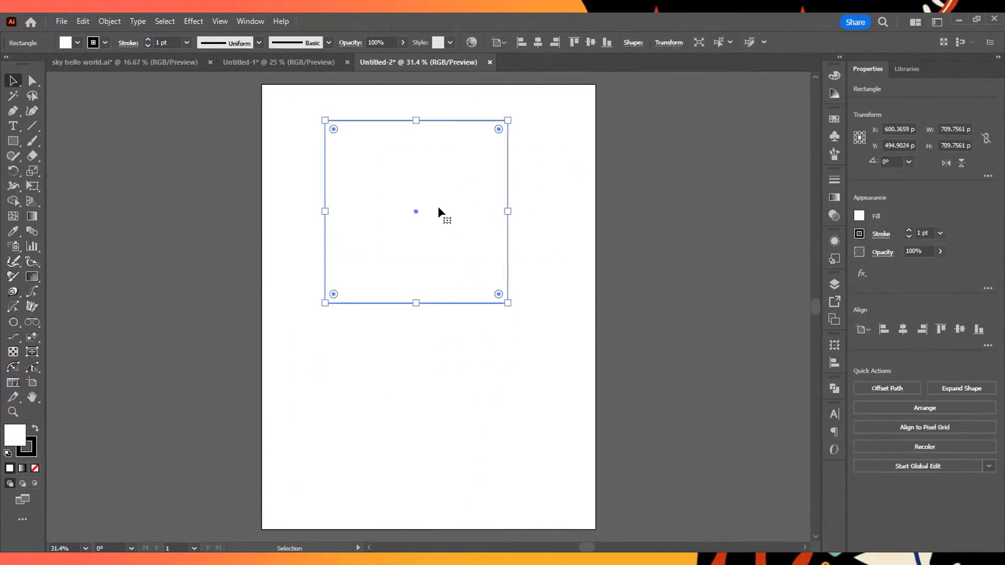
{"action": "left_click_drag", "start_coordinate": [418, 210], "coordinate": [356, 249]}
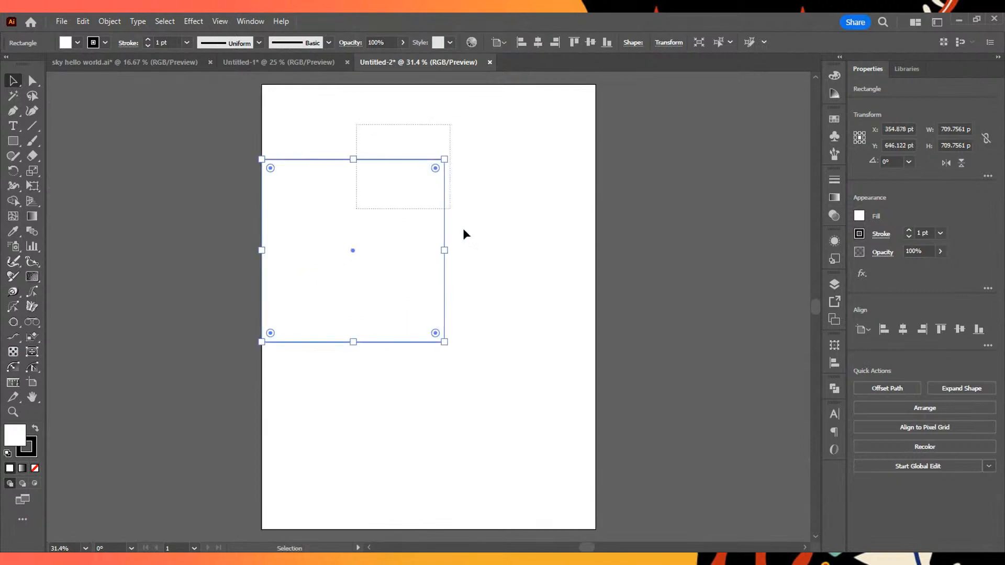
{"action": "left_click", "coordinate": [532, 225]}
- With the Rectangle tool active, move the square near the artboard's upper-left corner, centred at about X 445 pt, Y 444 pt
{"action": "key", "text": "m"}
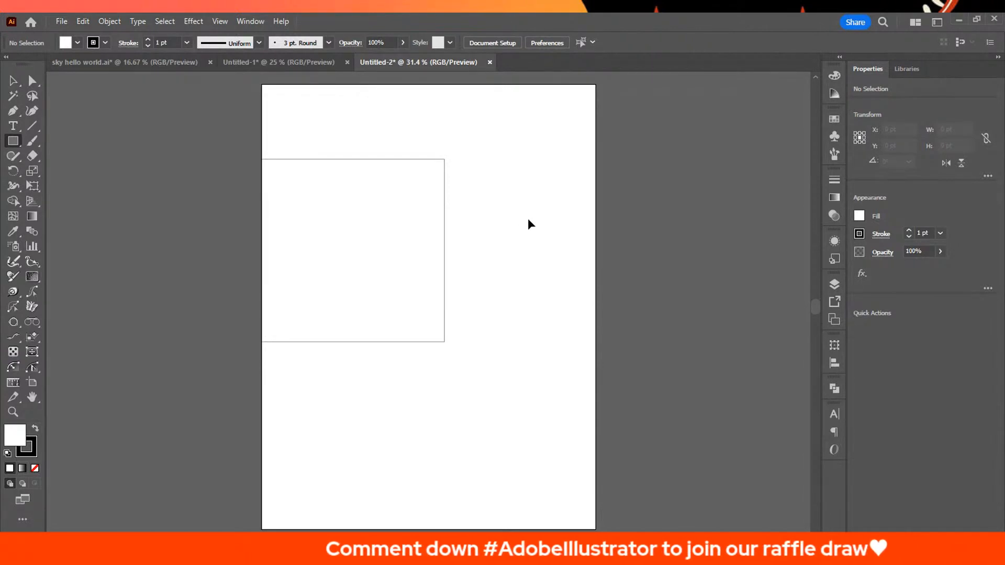
{"action": "left_click_drag", "start_coordinate": [361, 243], "coordinate": [385, 196]}
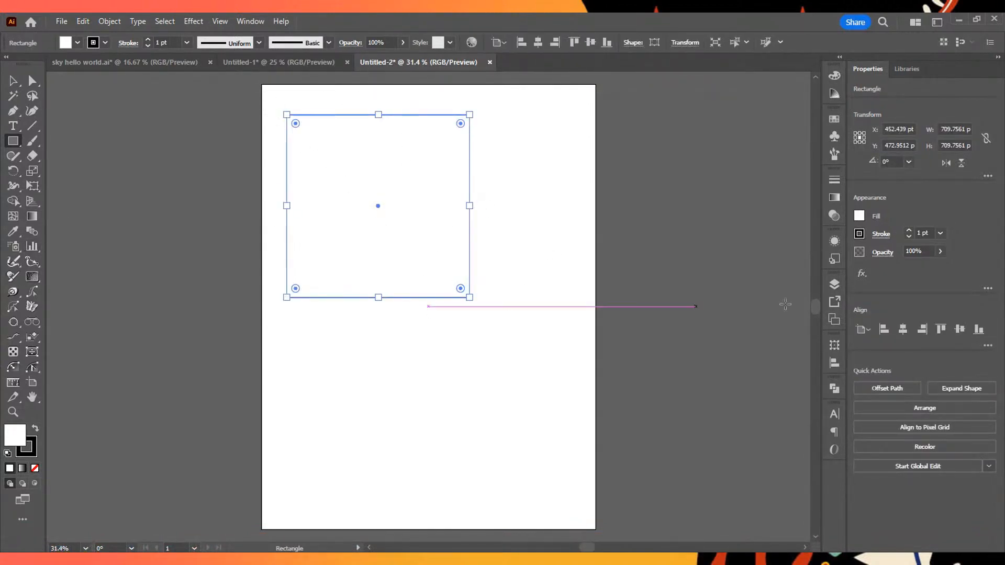
{"action": "mouse_move", "coordinate": [377, 206]}
{"action": "left_mouse_down"}
{"action": "mouse_move", "coordinate": [355, 188]}
{"action": "mouse_move", "coordinate": [389, 203]}
{"action": "left_mouse_up"}
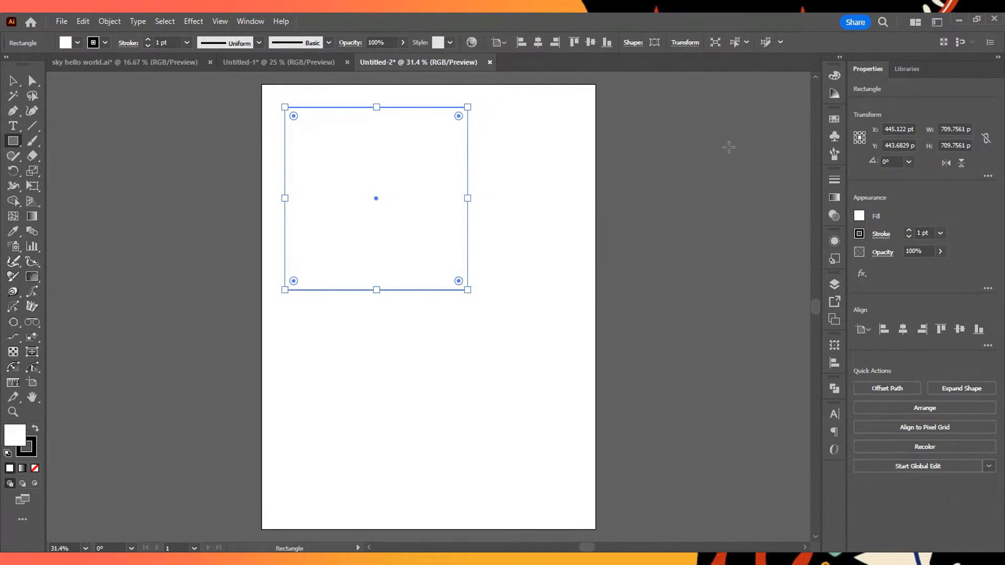
- Show the Color panel with its full options so that the RGB sliders for the square's fill are available
{"action": "left_click", "coordinate": [837, 80]}
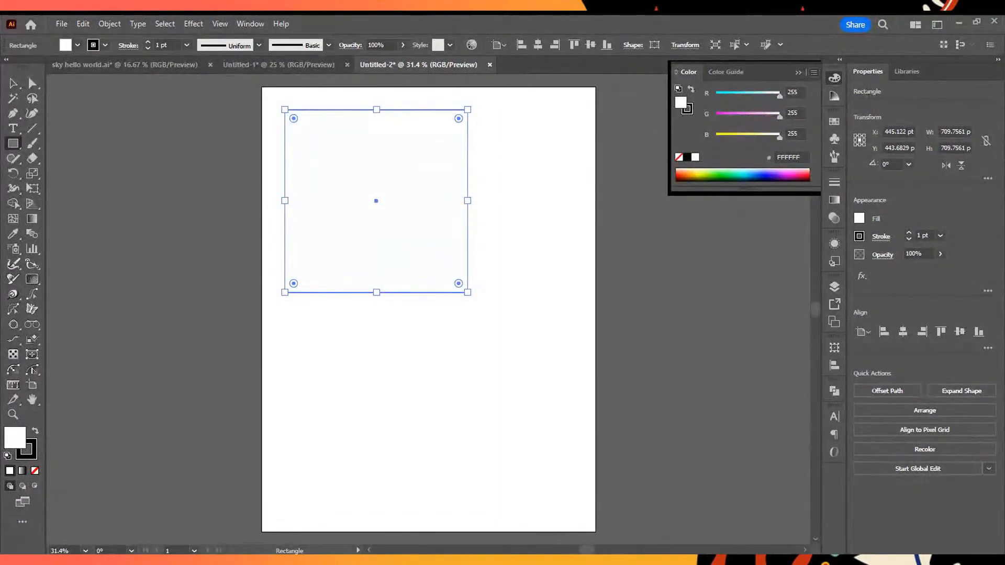
{"action": "left_click", "coordinate": [824, 83]}
{"action": "left_click", "coordinate": [812, 73]}
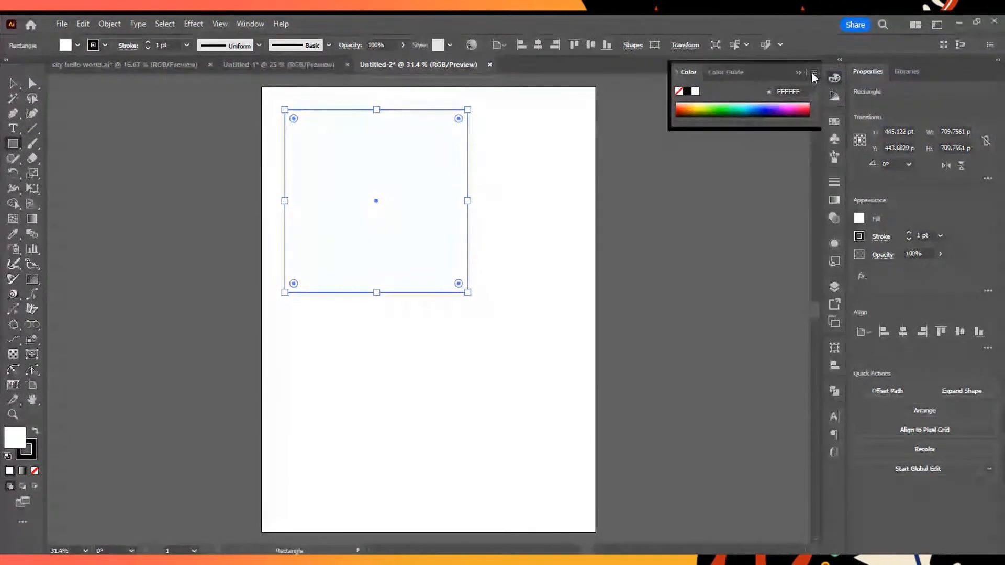
{"action": "left_click", "coordinate": [815, 73]}
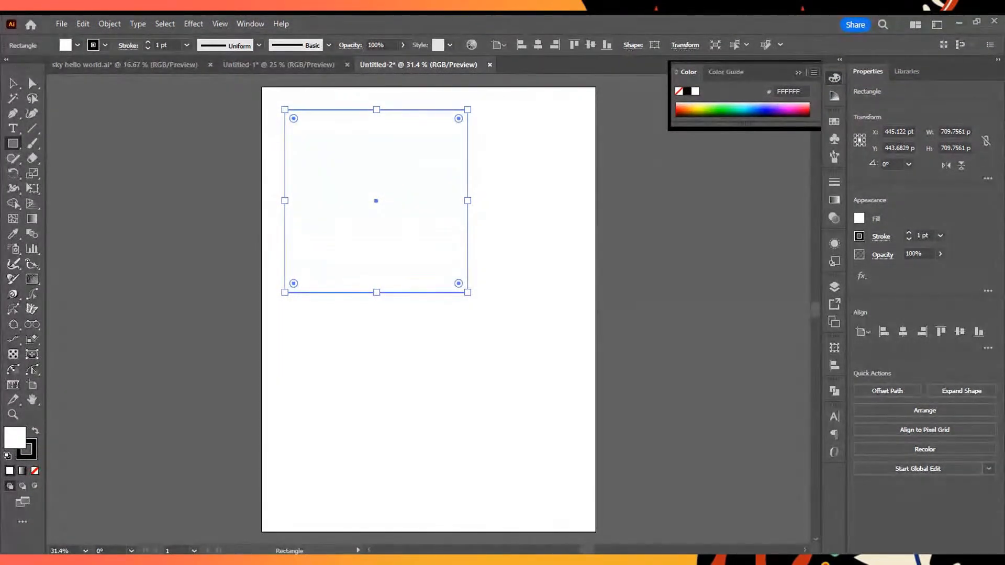
{"action": "left_click", "coordinate": [876, 81]}
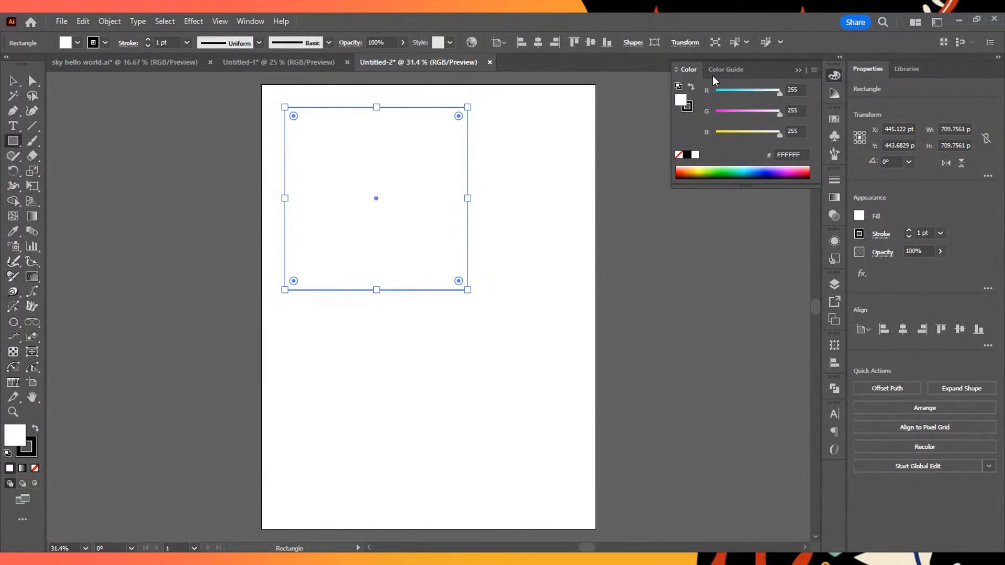
{"action": "left_click", "coordinate": [813, 72]}
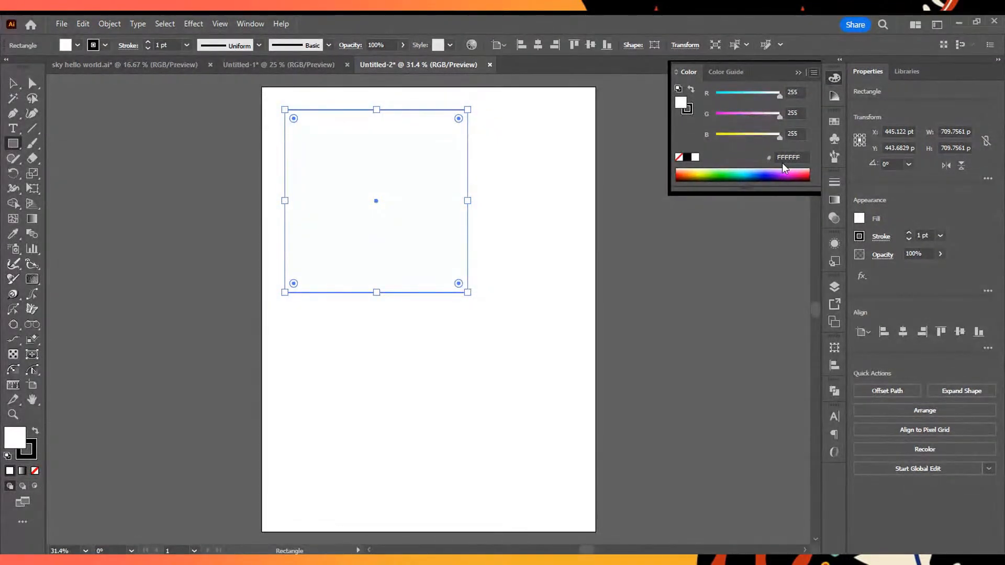
{"action": "left_click_drag", "start_coordinate": [768, 96], "coordinate": [789, 93]}
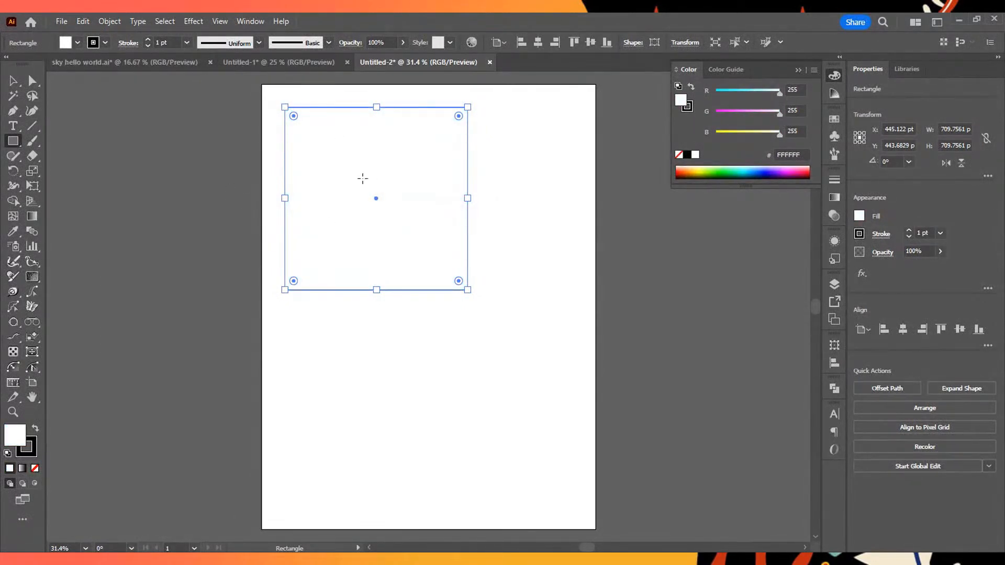
- With the Selection tool, select the square and move it to about X 465 pt, Y 458 pt
{"action": "left_click", "coordinate": [16, 81]}
{"action": "left_click_drag", "start_coordinate": [583, 192], "coordinate": [230, 293]}
{"action": "left_click_drag", "start_coordinate": [579, 210], "coordinate": [1, 273]}
{"action": "left_click_drag", "start_coordinate": [548, 195], "coordinate": [99, 296]}
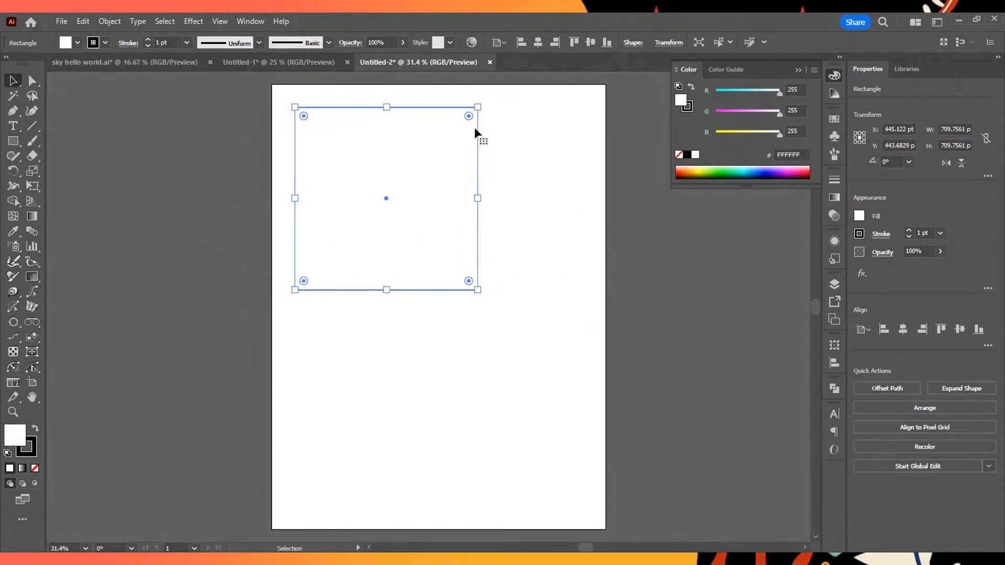
{"action": "mouse_move", "coordinate": [388, 198]}
{"action": "left_mouse_down"}
{"action": "mouse_move", "coordinate": [428, 213]}
{"action": "mouse_move", "coordinate": [401, 215]}
{"action": "mouse_move", "coordinate": [393, 201]}
{"action": "left_mouse_up"}
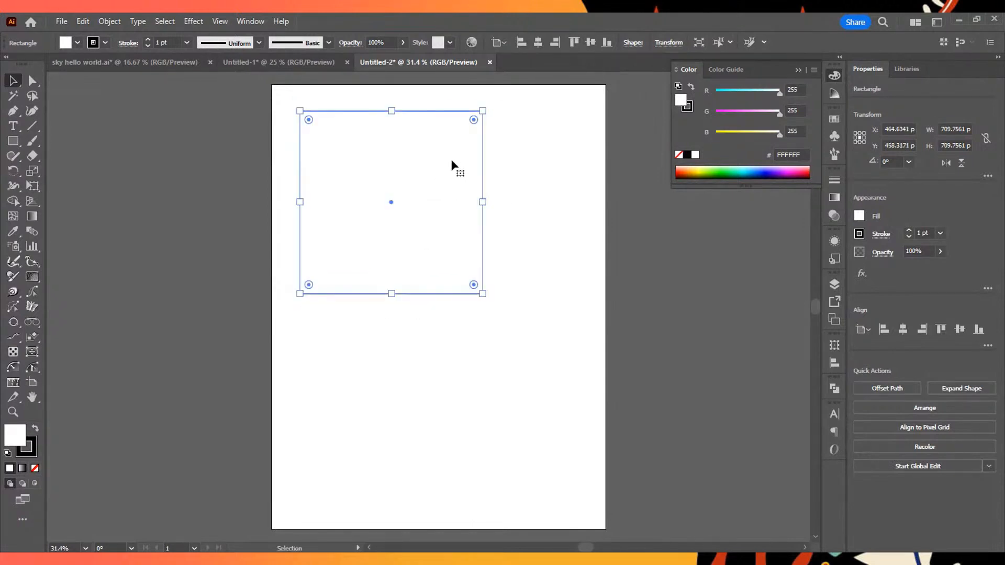
- Fill the square with light cyan (8BFAFF) and move it to about X 421 pt, Y 509 pt
{"action": "left_click", "coordinate": [741, 169]}
{"action": "mouse_move", "coordinate": [740, 167]}
{"action": "left_mouse_down"}
{"action": "mouse_move", "coordinate": [697, 168]}
{"action": "mouse_move", "coordinate": [747, 163]}
{"action": "left_mouse_up"}
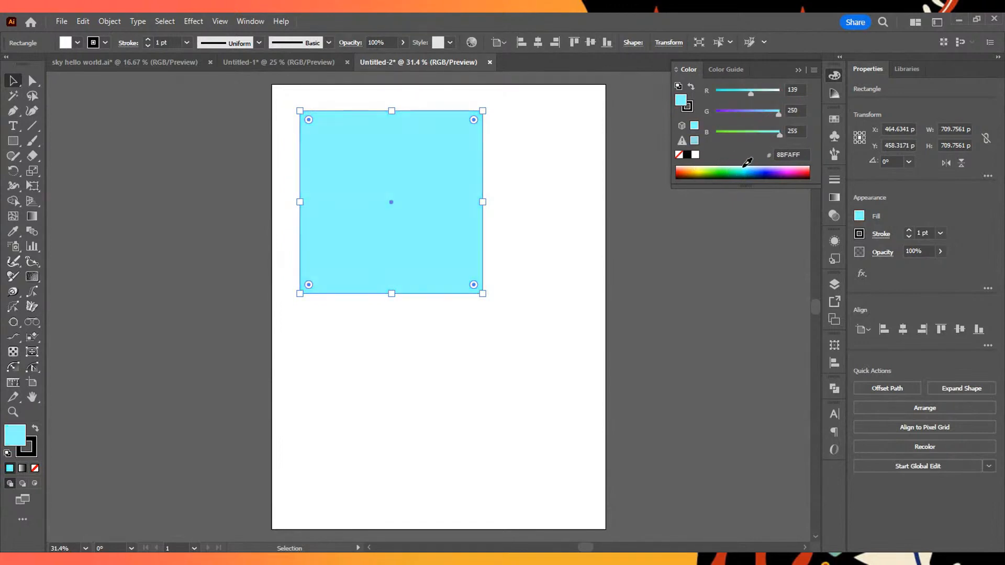
{"action": "left_click", "coordinate": [541, 332]}
{"action": "left_click_drag", "start_coordinate": [295, 302], "coordinate": [594, 168]}
{"action": "left_click_drag", "start_coordinate": [402, 200], "coordinate": [455, 278]}
{"action": "left_click_drag", "start_coordinate": [458, 232], "coordinate": [426, 236]}
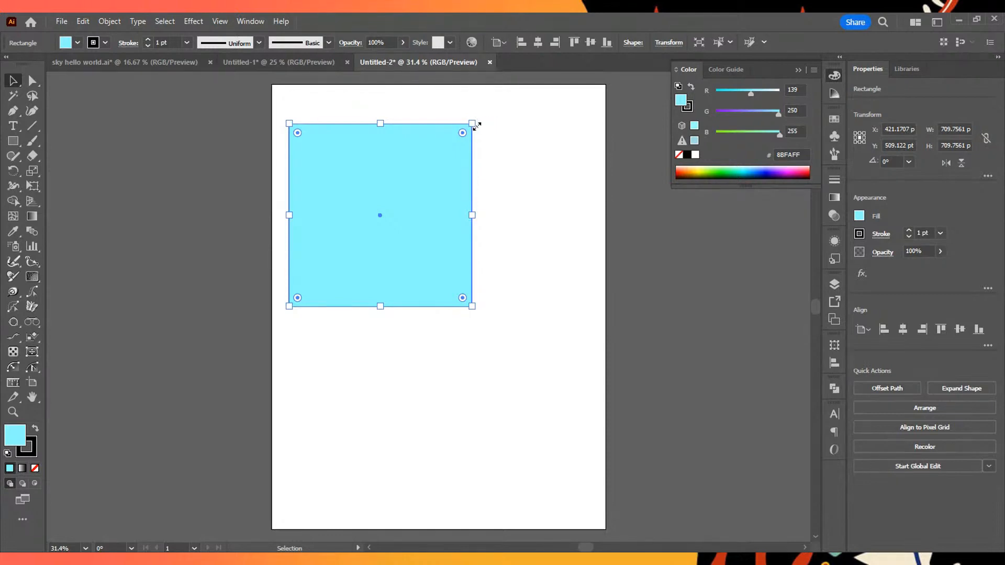
- Resize the square from its upper-left corner to about 618 by 720 pt, undoing the first two attempts
{"action": "left_click_drag", "start_coordinate": [289, 123], "coordinate": [327, 178]}
{"action": "key", "text": "ctrl+z"}
{"action": "left_click_drag", "start_coordinate": [285, 120], "coordinate": [450, 117]}
{"action": "key", "text": "ctrl+z"}
{"action": "left_click_drag", "start_coordinate": [290, 122], "coordinate": [312, 121]}
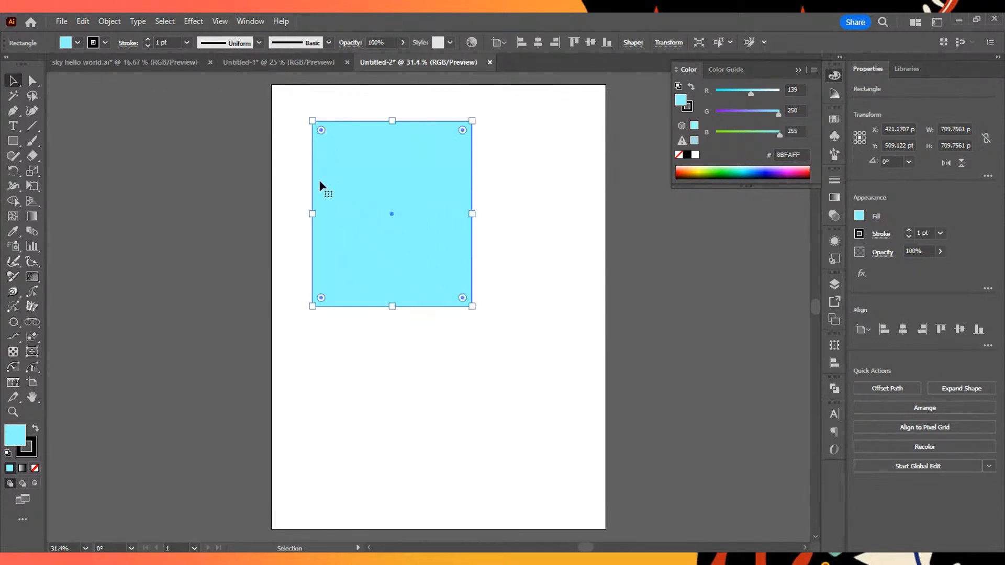
- Try pulling the rectangle's left edge inward several times, undoing each attempt
{"action": "left_click_drag", "start_coordinate": [313, 215], "coordinate": [440, 236]}
{"action": "key", "text": "ctrl+z"}
{"action": "left_click_drag", "start_coordinate": [313, 216], "coordinate": [438, 240]}
{"action": "key", "text": "ctrl+z"}
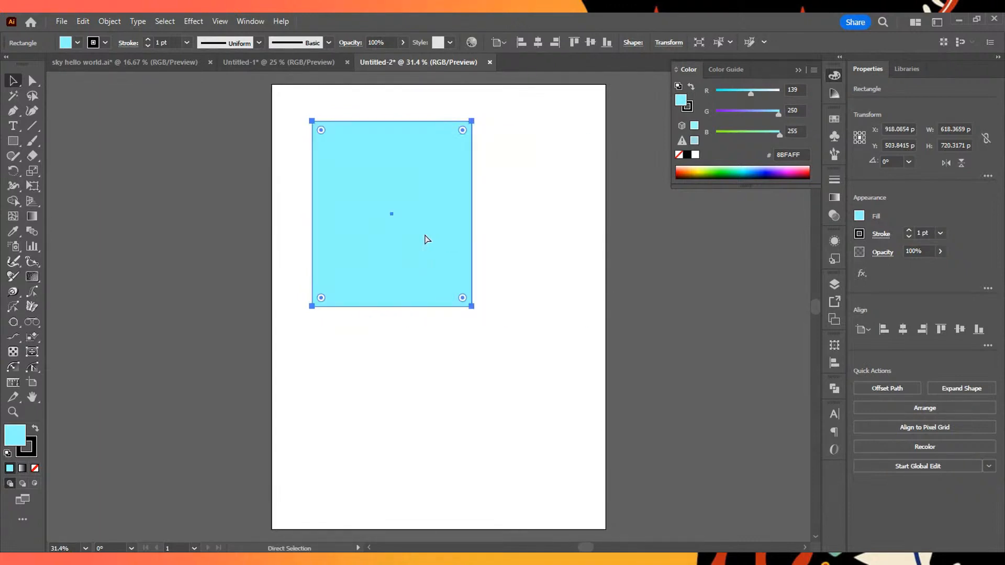
{"action": "left_click_drag", "start_coordinate": [313, 215], "coordinate": [460, 216]}
{"action": "key", "text": "ctrl+z"}
{"action": "key", "text": "ctrl+z"}
- Move the cyan rectangle to about X 574 pt, Y 658 pt and reselect it with a selection marquee
{"action": "left_click_drag", "start_coordinate": [346, 149], "coordinate": [404, 209]}
{"action": "left_click", "coordinate": [554, 187]}
{"action": "left_click_drag", "start_coordinate": [304, 100], "coordinate": [584, 359]}
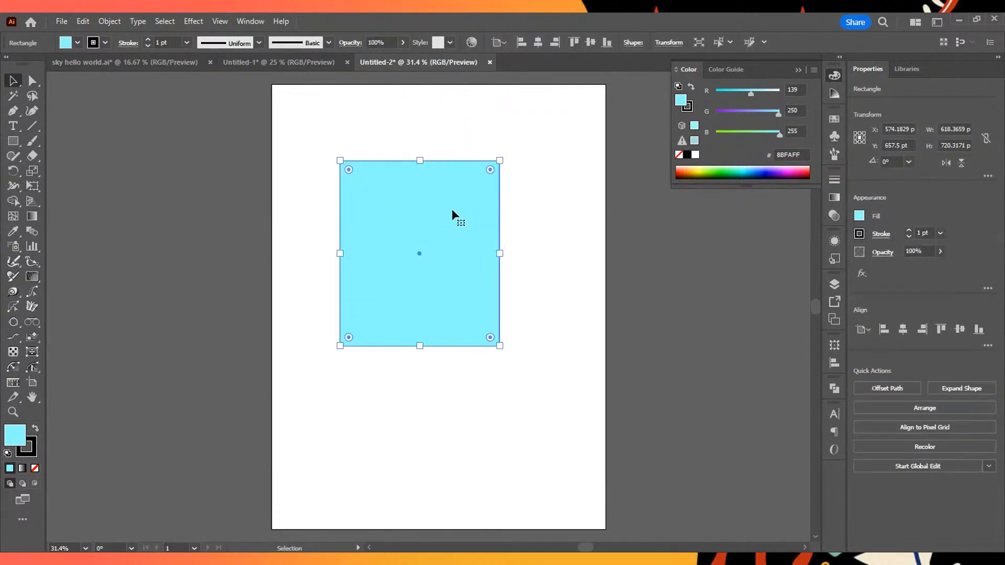
- Try moving the rectangle to about X 638 pt, Y 721 pt, undo that move, and leave the rectangle deselected
{"action": "left_click_drag", "start_coordinate": [452, 211], "coordinate": [463, 224]}
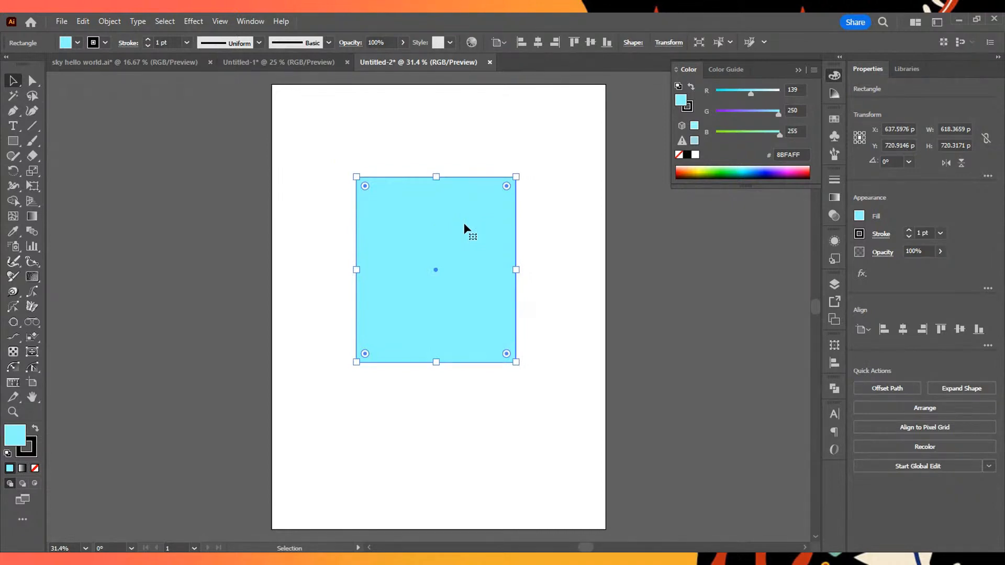
{"action": "key", "text": "a"}
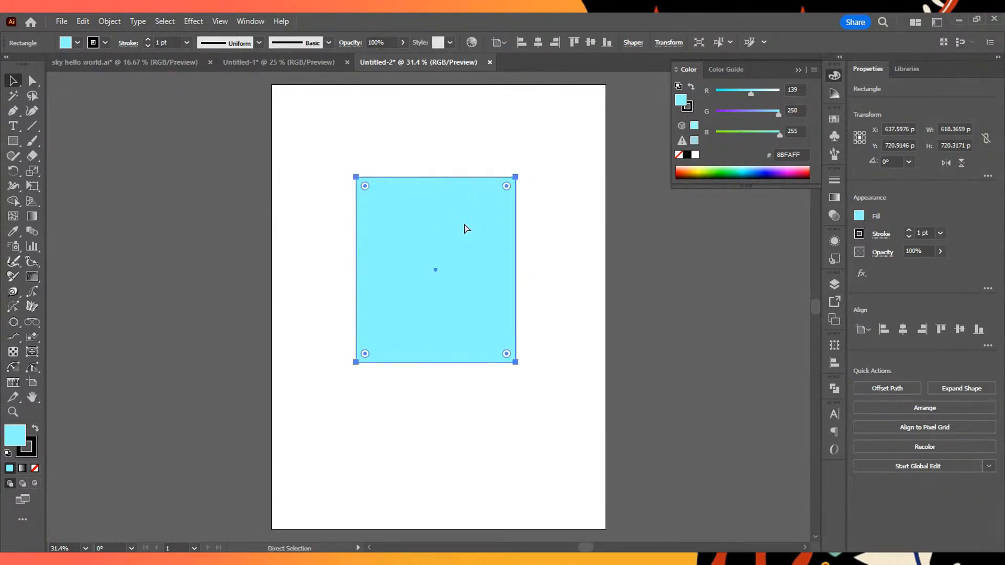
{"action": "key", "text": "ctrl+z"}
{"action": "key", "text": "v"}
{"action": "left_click", "coordinate": [601, 285]}
{"action": "left_click", "coordinate": [356, 216]}
{"action": "left_click_drag", "start_coordinate": [321, 106], "coordinate": [522, 320]}
{"action": "left_click", "coordinate": [524, 323]}
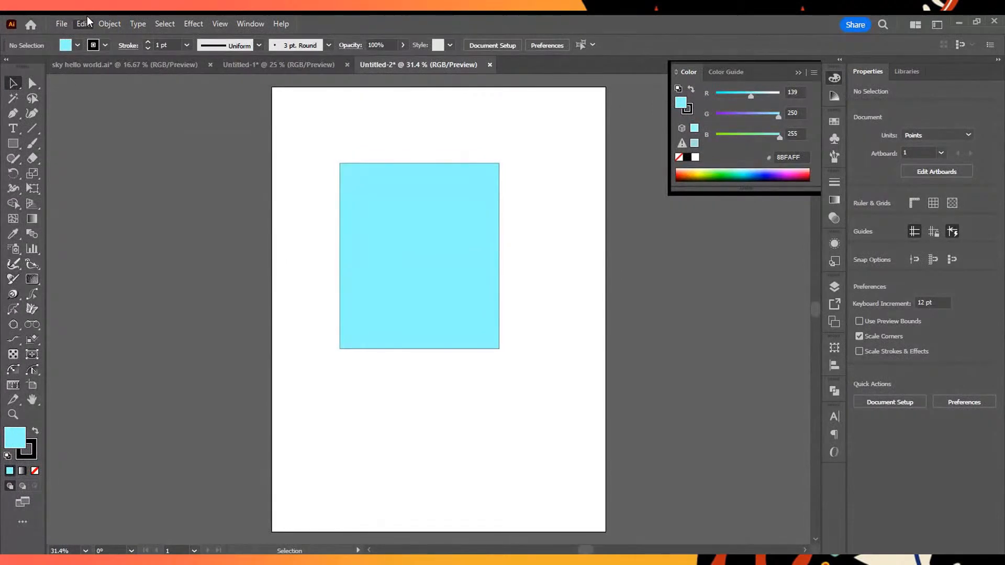
- Undo the rectangle's recent moves, its resizing and its cyan fill
{"action": "key", "text": "ctrl+z"}
{"action": "key", "text": "ctrl+z"}
{"action": "key", "text": "ctrl+z"}
{"action": "key", "text": "ctrl+z"}
{"action": "key", "text": "ctrl+z"}
{"action": "key", "text": "ctrl+z"}
{"action": "key", "text": "ctrl+z"}
{"action": "key", "text": "ctrl+z"}
{"action": "key", "text": "ctrl+z"}
- Move the white square to about X 491 pt, Y 626 pt and deselect it
{"action": "left_click_drag", "start_coordinate": [488, 239], "coordinate": [459, 246]}
{"action": "left_click", "coordinate": [598, 306]}
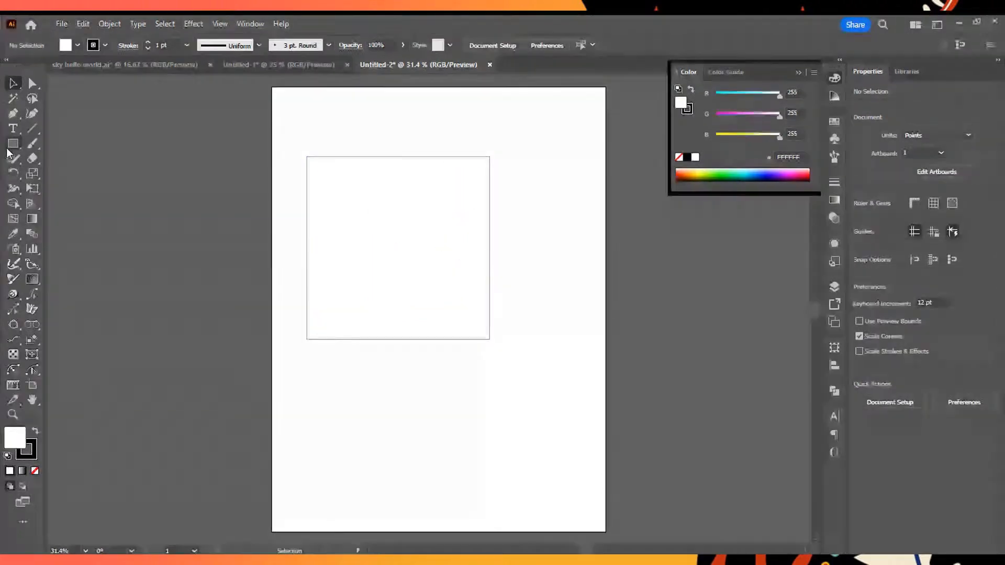
- Draw a shape about 793 by 246 pt below the square with the Rounded Rectangle tool, then delete it
{"action": "left_click", "coordinate": [13, 143]}
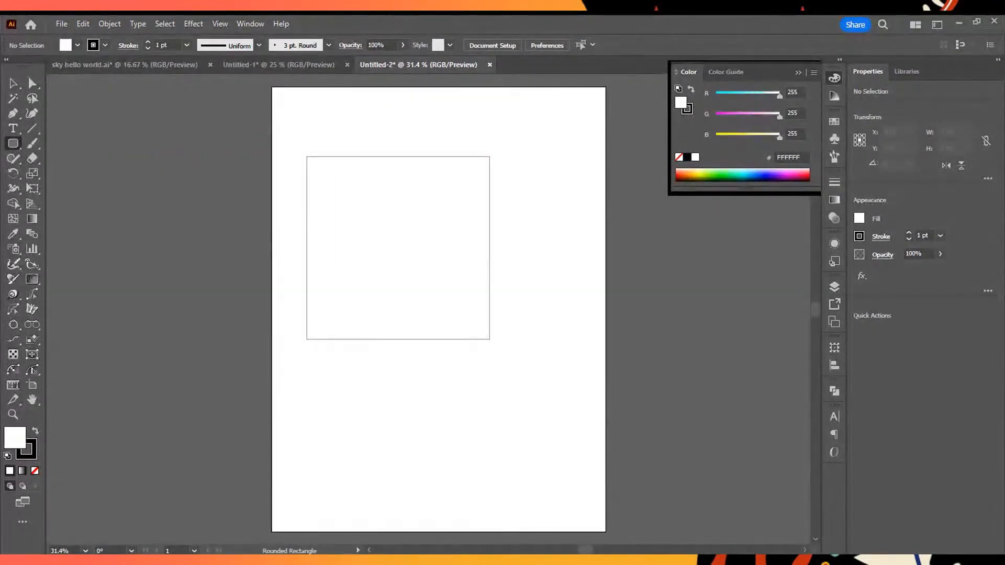
{"action": "left_click_drag", "start_coordinate": [328, 365], "coordinate": [533, 427]}
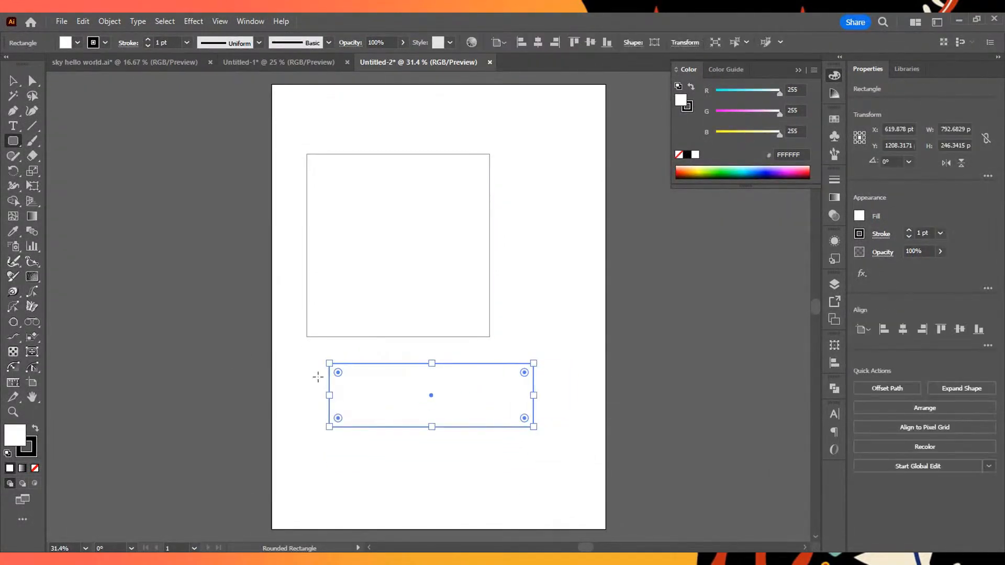
{"action": "left_click_drag", "start_coordinate": [337, 372], "coordinate": [338, 344]}
{"action": "key", "text": "Delete"}
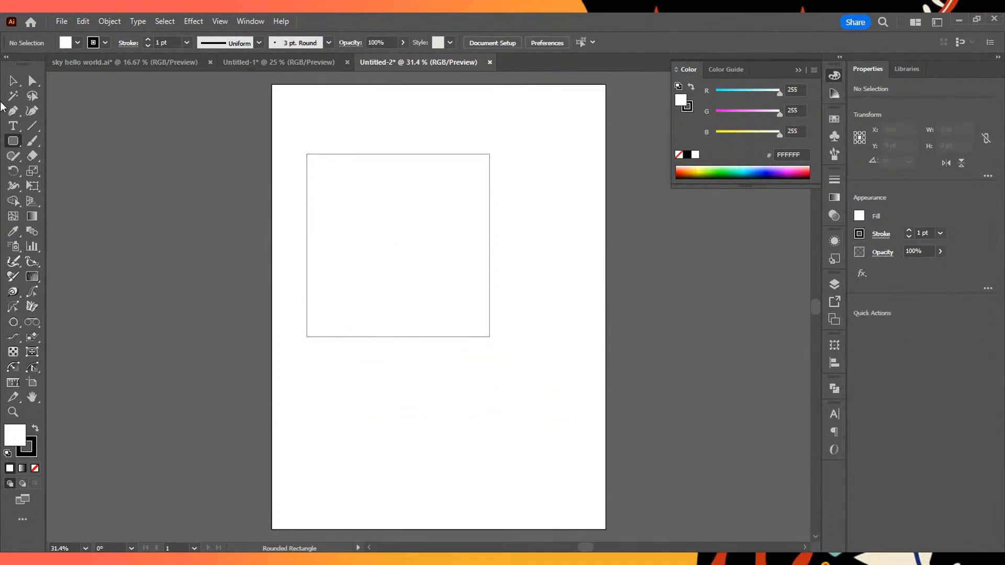
- Select the square with the Selection tool and move it horizontally to about X 545 pt
{"action": "left_click", "coordinate": [13, 80]}
{"action": "left_click_drag", "start_coordinate": [296, 135], "coordinate": [507, 356]}
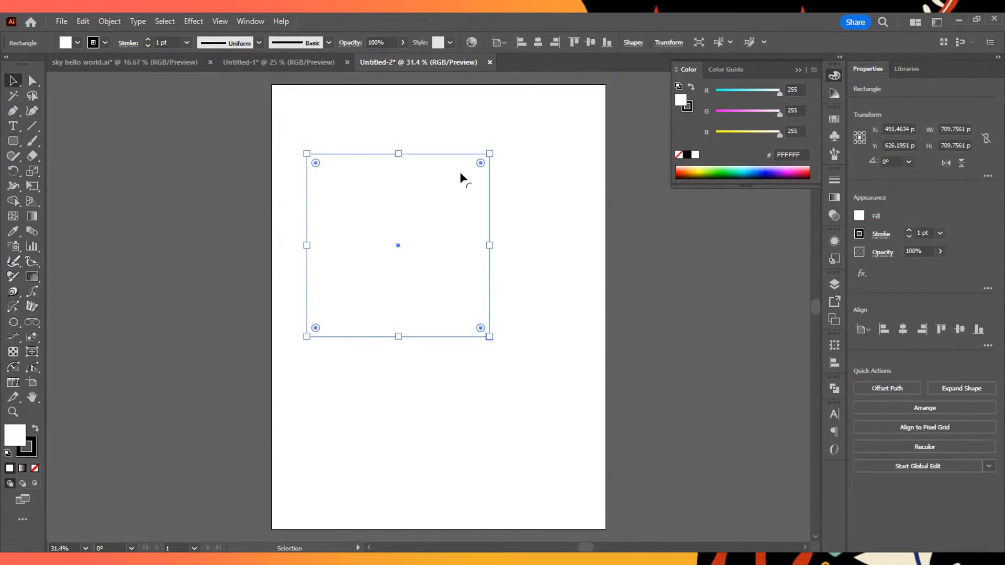
{"action": "left_click_drag", "start_coordinate": [378, 154], "coordinate": [392, 155]}
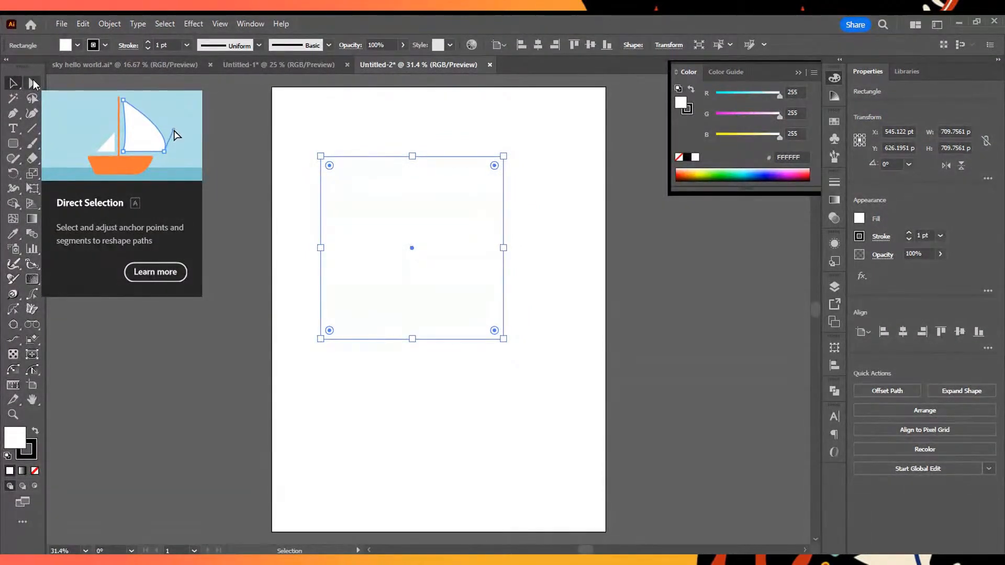
- Round all four corners of the square to about 77 pt using Direct Selection, then activate the Rounded Rectangle tool
{"action": "left_click", "coordinate": [33, 83]}
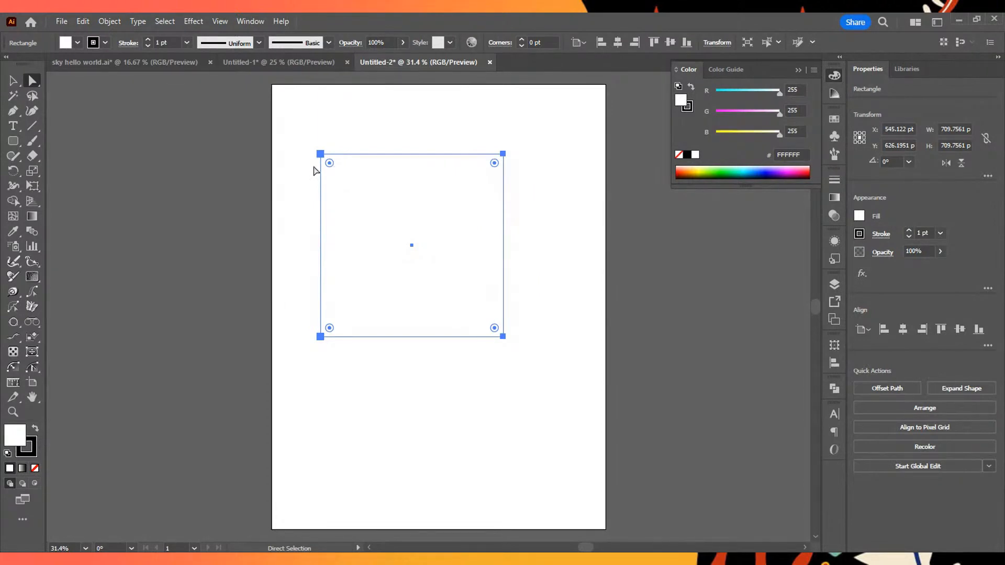
{"action": "mouse_move", "coordinate": [329, 163]}
{"action": "left_mouse_down"}
{"action": "mouse_move", "coordinate": [382, 215]}
{"action": "mouse_move", "coordinate": [329, 157]}
{"action": "mouse_move", "coordinate": [344, 165]}
{"action": "mouse_move", "coordinate": [336, 170]}
{"action": "mouse_move", "coordinate": [347, 183]}
{"action": "mouse_move", "coordinate": [341, 176]}
{"action": "left_mouse_up"}
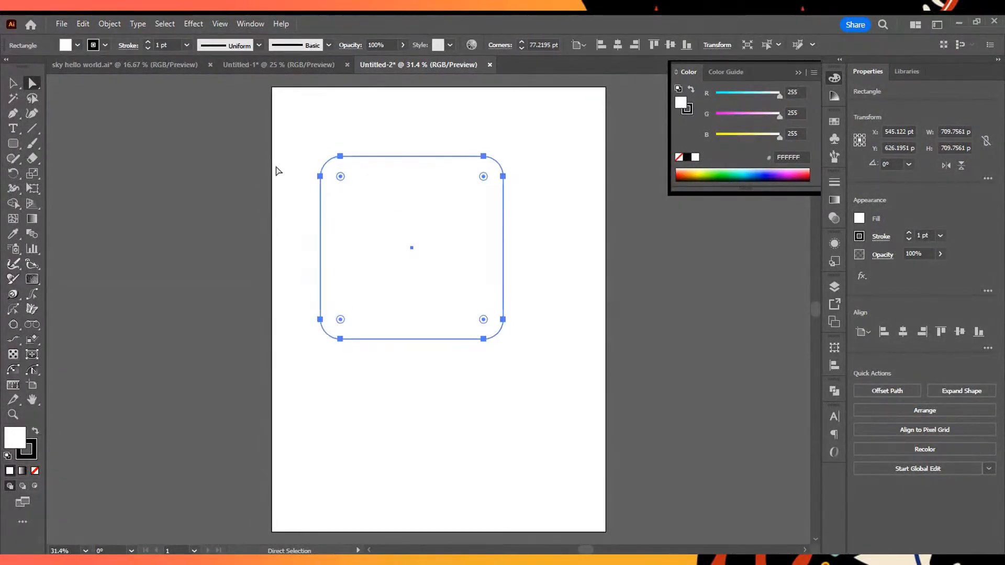
{"action": "left_click", "coordinate": [14, 143]}
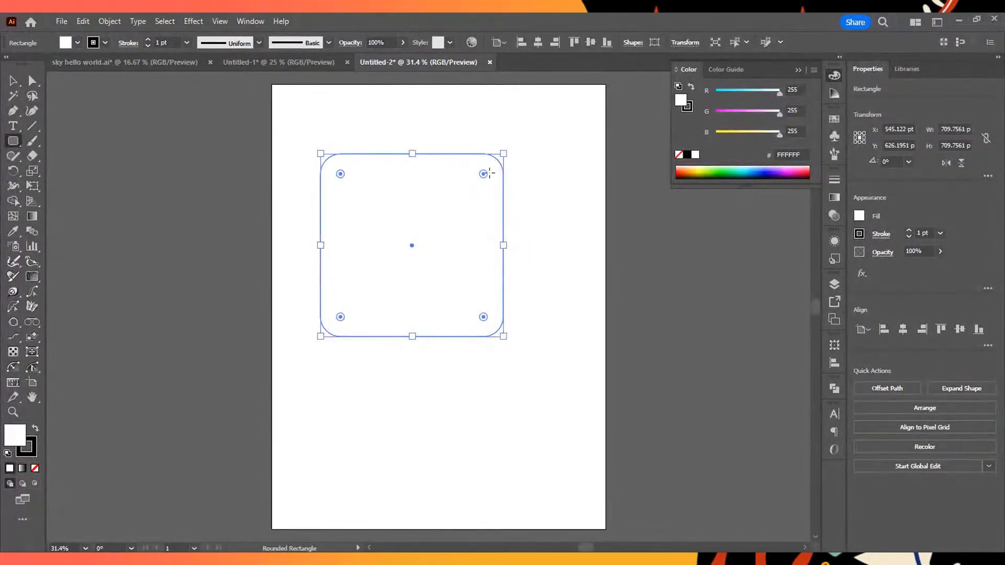
- Return to Direct Selection, reduce the square's corner radius to about 7.7 pt, and deselect it
{"action": "left_click", "coordinate": [29, 82]}
{"action": "left_click", "coordinate": [316, 345]}
{"action": "key", "text": "v"}
{"action": "left_click", "coordinate": [458, 304]}
{"action": "key", "text": "ctrl+z"}
{"action": "left_click", "coordinate": [548, 266]}
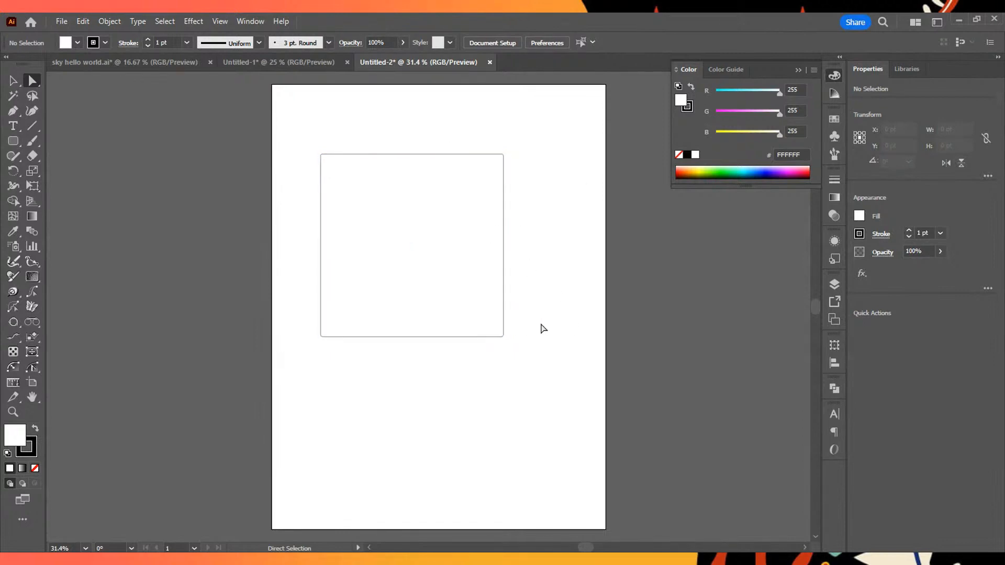
- Select the square's two lower corners, try a strong rounding and undo it, and leave these corners at 0 pt radius
{"action": "left_click_drag", "start_coordinate": [455, 354], "coordinate": [305, 350]}
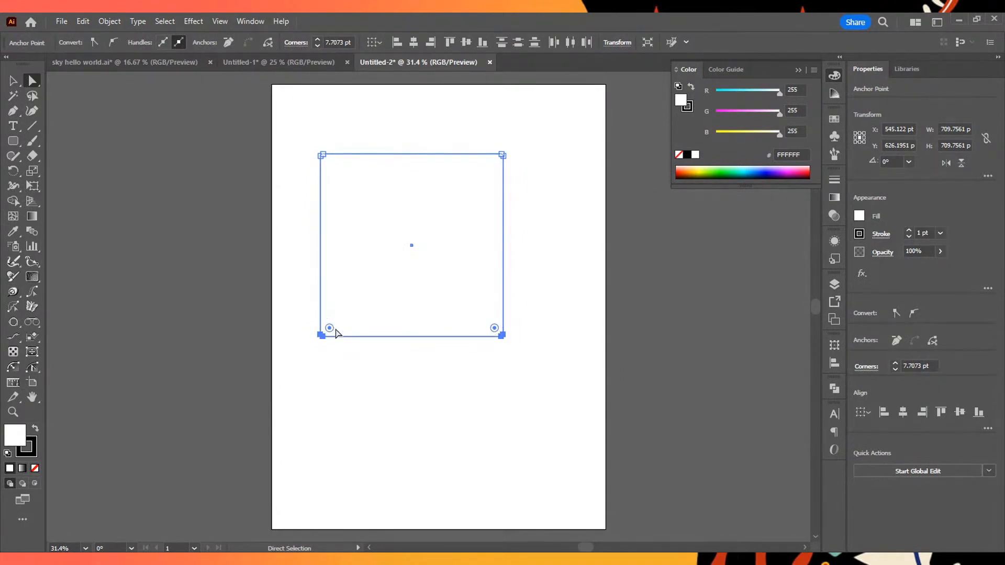
{"action": "left_click_drag", "start_coordinate": [330, 328], "coordinate": [408, 250]}
{"action": "key", "text": "ctrl+z"}
{"action": "mouse_move", "coordinate": [320, 335]}
{"action": "left_mouse_down"}
{"action": "mouse_move", "coordinate": [332, 324]}
{"action": "mouse_move", "coordinate": [320, 341]}
{"action": "left_mouse_up"}
{"action": "key", "text": "ctrl+z"}
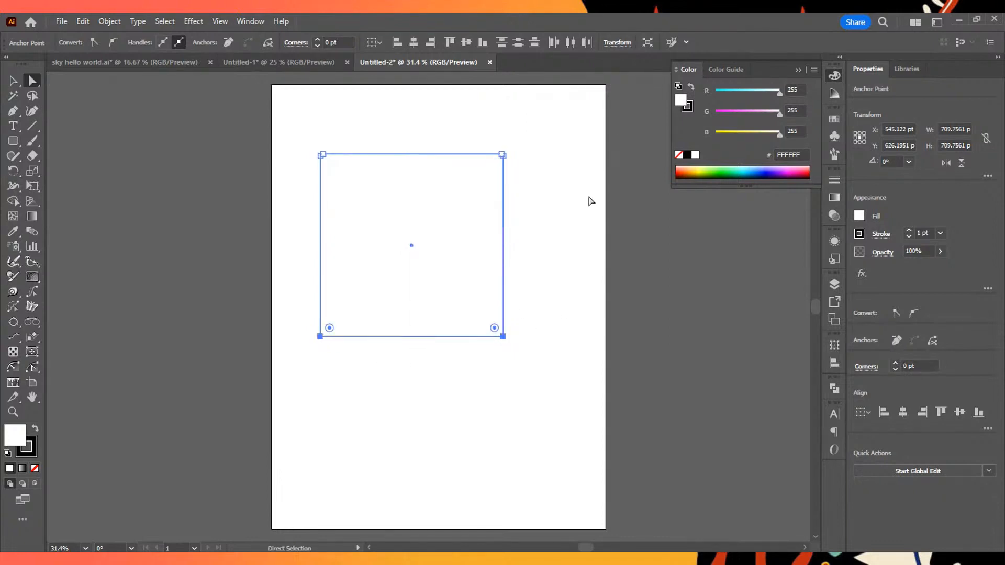
- Select the whole square with all its anchor points and fill it with yellow (FFFB17)
{"action": "left_click", "coordinate": [593, 253]}
{"action": "left_click_drag", "start_coordinate": [542, 137], "coordinate": [296, 166]}
{"action": "left_click_drag", "start_coordinate": [287, 317], "coordinate": [524, 357]}
{"action": "left_click_drag", "start_coordinate": [580, 186], "coordinate": [560, 420]}
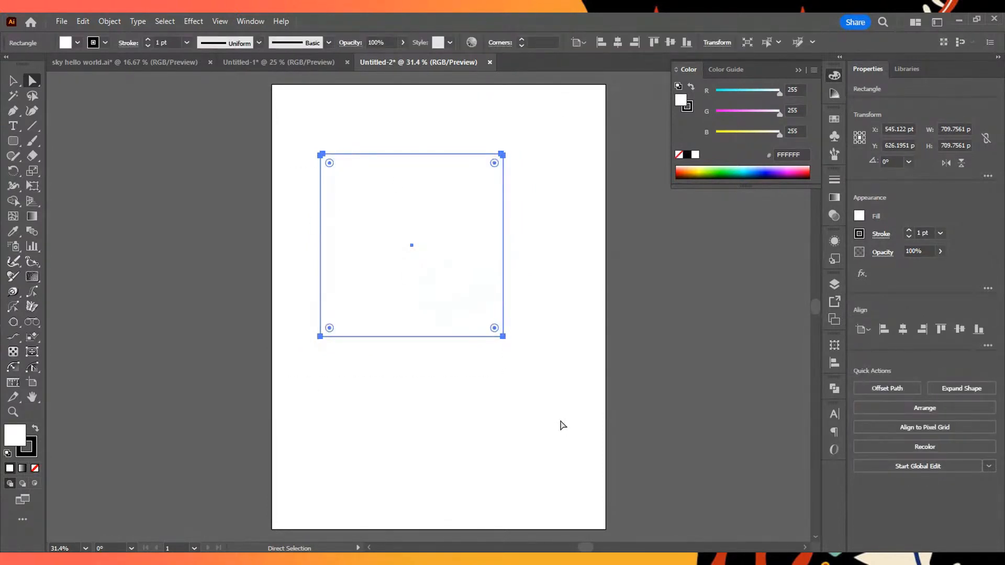
{"action": "left_click", "coordinate": [700, 169]}
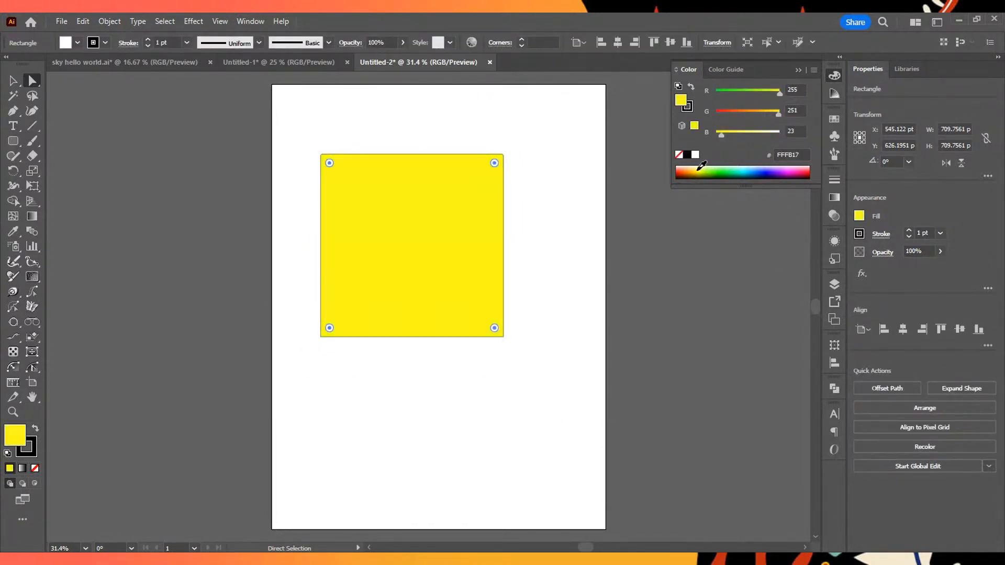
- With the Ellipse tool, try and undo freehand ellipses, then draw a circle about 537 pt in diameter below the square
{"action": "key", "text": "l"}
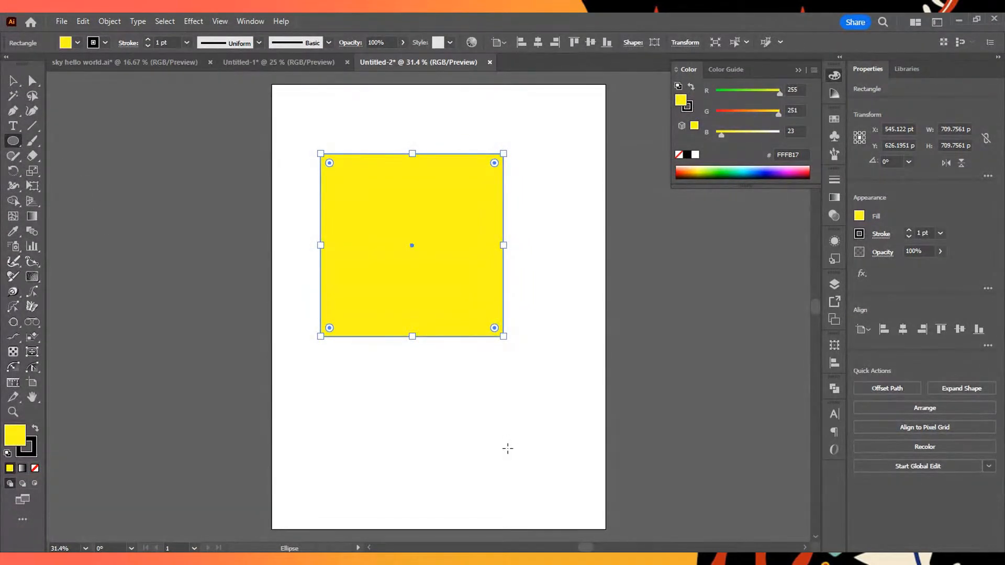
{"action": "left_click_drag", "start_coordinate": [376, 368], "coordinate": [600, 433]}
{"action": "left_click_drag", "start_coordinate": [548, 400], "coordinate": [478, 336]}
{"action": "key", "text": "ctrl+z"}
{"action": "key", "text": "ctrl+z"}
{"action": "left_click_drag", "start_coordinate": [410, 381], "coordinate": [518, 469]}
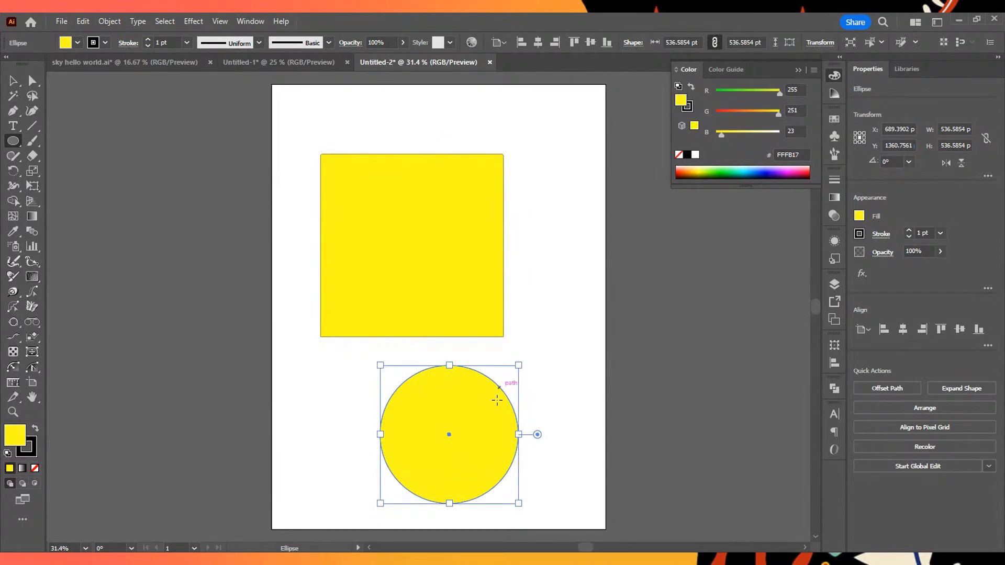
- Draw a circle about 190 pt in diameter to the left of the large circle and fill it with cyan (00FFFB)
{"action": "left_click_drag", "start_coordinate": [544, 237], "coordinate": [325, 460]}
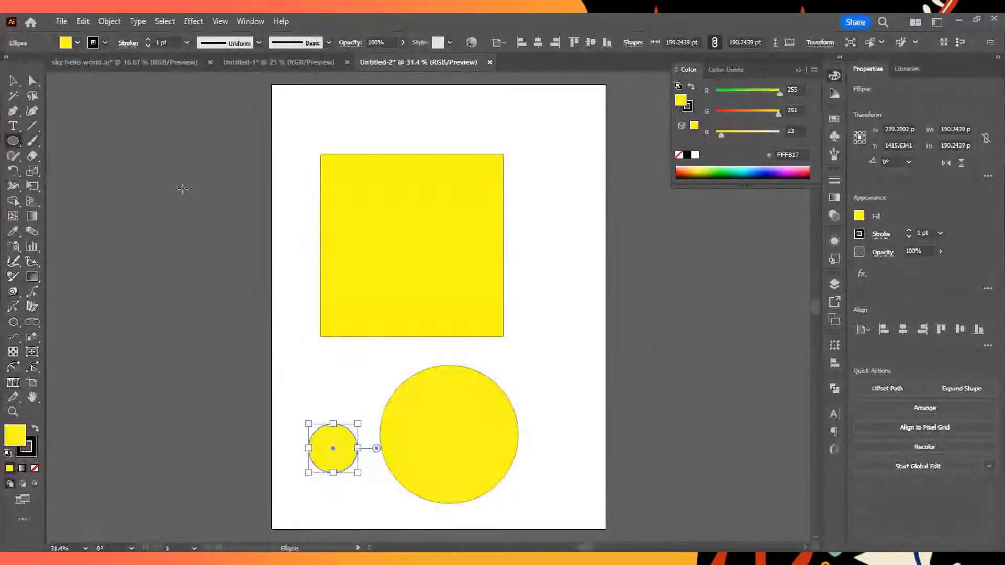
{"action": "left_click_drag", "start_coordinate": [761, 174], "coordinate": [746, 167]}
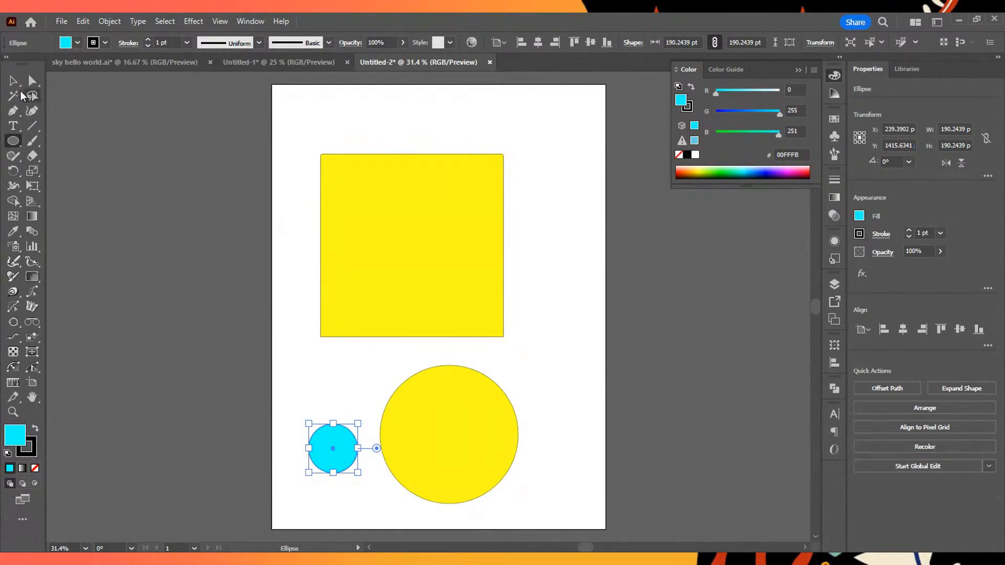
- Select the large circle, fill it with green (00FF00), and deselect it
{"action": "key", "text": "v"}
{"action": "left_click", "coordinate": [413, 418]}
{"action": "left_click_drag", "start_coordinate": [735, 167], "coordinate": [724, 167]}
{"action": "left_click", "coordinate": [553, 329]}
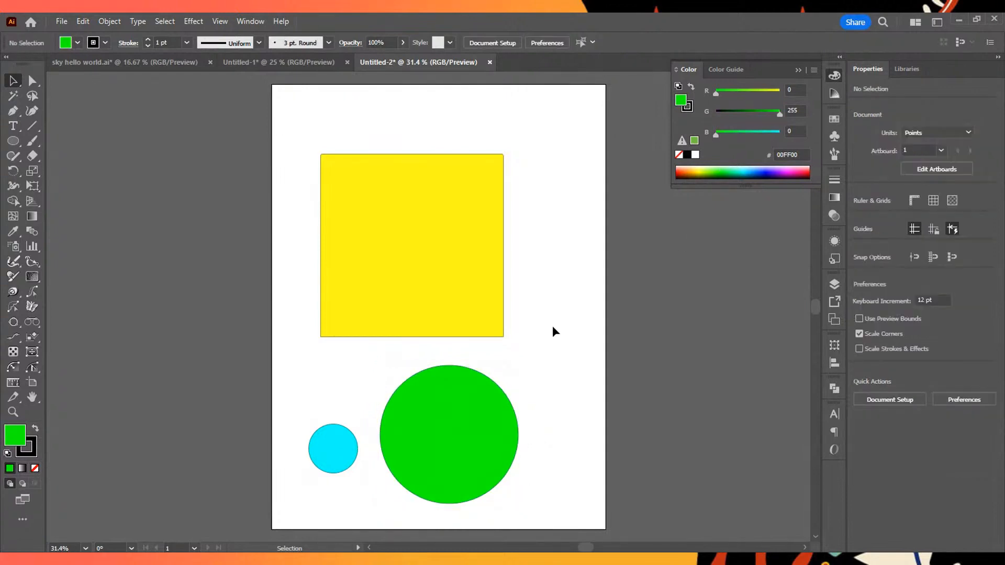
- Select the yellow square and the large green circle together, move them slightly up and to the left, and deselect them
{"action": "left_click", "coordinate": [14, 141]}
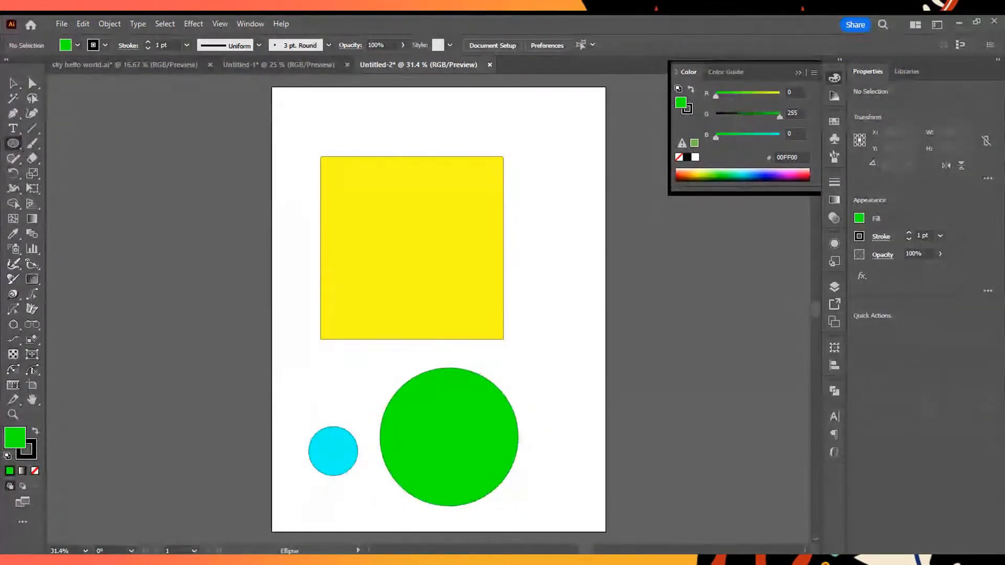
{"action": "left_click", "coordinate": [57, 180]}
{"action": "left_click", "coordinate": [14, 82]}
{"action": "left_click_drag", "start_coordinate": [307, 148], "coordinate": [455, 384]}
{"action": "left_click_drag", "start_coordinate": [475, 280], "coordinate": [461, 248]}
{"action": "left_click", "coordinate": [560, 306]}
- With the Polygon tool, try and undo freehand polygons, then draw a triangle about 337 by 344 pt beside the yellow square
{"action": "left_click", "coordinate": [13, 141]}
{"action": "left_click_drag", "start_coordinate": [500, 321], "coordinate": [546, 320]}
{"action": "key", "text": "ctrl+z"}
{"action": "left_click_drag", "start_coordinate": [516, 267], "coordinate": [540, 316]}
{"action": "mouse_move", "coordinate": [546, 320]}
{"action": "left_mouse_down"}
{"action": "mouse_move", "coordinate": [538, 301]}
{"action": "mouse_move", "coordinate": [550, 289]}
{"action": "mouse_move", "coordinate": [556, 301]}
{"action": "mouse_move", "coordinate": [561, 286]}
{"action": "mouse_move", "coordinate": [547, 284]}
{"action": "mouse_move", "coordinate": [549, 297]}
{"action": "mouse_move", "coordinate": [535, 307]}
{"action": "mouse_move", "coordinate": [546, 306]}
{"action": "mouse_move", "coordinate": [572, 174]}
{"action": "mouse_move", "coordinate": [591, 258]}
{"action": "mouse_move", "coordinate": [579, 260]}
{"action": "mouse_move", "coordinate": [591, 258]}
{"action": "mouse_move", "coordinate": [578, 249]}
{"action": "mouse_move", "coordinate": [552, 297]}
{"action": "mouse_move", "coordinate": [518, 312]}
{"action": "mouse_move", "coordinate": [599, 252]}
{"action": "mouse_move", "coordinate": [580, 252]}
{"action": "mouse_move", "coordinate": [554, 314]}
{"action": "mouse_move", "coordinate": [595, 251]}
{"action": "mouse_move", "coordinate": [569, 305]}
{"action": "mouse_move", "coordinate": [520, 290]}
{"action": "left_mouse_up"}
{"action": "key", "text": "ctrl+z"}
{"action": "key", "text": "Down"}
{"action": "key", "text": "Down"}
{"action": "key", "text": "Down"}
{"action": "key", "text": "Up"}
{"action": "key", "text": "Up"}
{"action": "key", "text": "Down"}
{"action": "key", "text": "Down"}
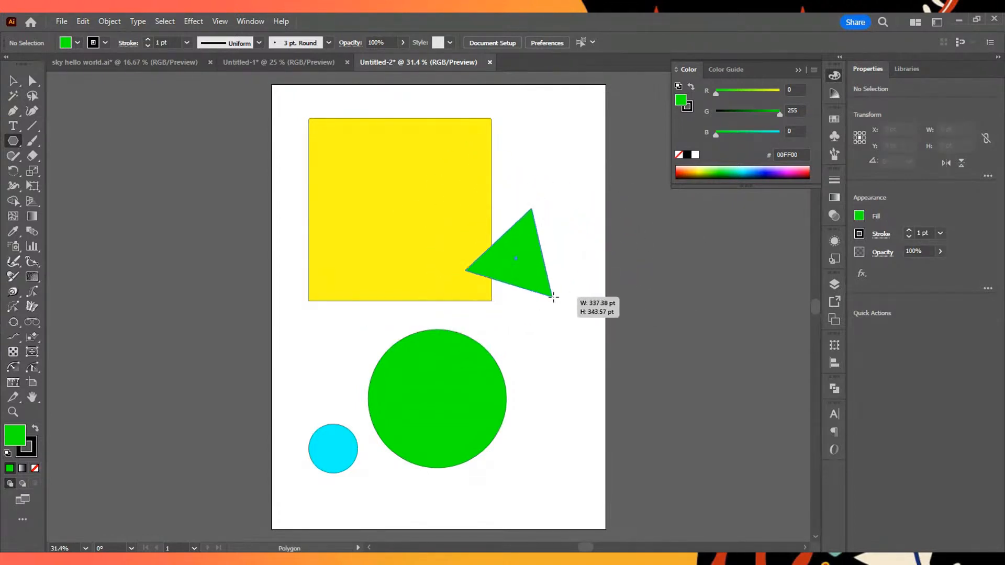
- Move the polygon into the yellow square's upper-left area, vary its number of sides and leave it four-sided, about 332 pt wide
{"action": "mouse_move", "coordinate": [565, 237]}
{"action": "left_mouse_down"}
{"action": "mouse_move", "coordinate": [440, 293]}
{"action": "mouse_move", "coordinate": [633, 266]}
{"action": "mouse_move", "coordinate": [560, 265]}
{"action": "mouse_move", "coordinate": [577, 269]}
{"action": "mouse_move", "coordinate": [579, 239]}
{"action": "mouse_move", "coordinate": [587, 250]}
{"action": "mouse_move", "coordinate": [565, 218]}
{"action": "mouse_move", "coordinate": [575, 249]}
{"action": "mouse_move", "coordinate": [568, 254]}
{"action": "mouse_move", "coordinate": [569, 239]}
{"action": "mouse_move", "coordinate": [559, 256]}
{"action": "mouse_move", "coordinate": [644, 270]}
{"action": "mouse_move", "coordinate": [544, 270]}
{"action": "mouse_move", "coordinate": [592, 282]}
{"action": "mouse_move", "coordinate": [443, 202]}
{"action": "mouse_move", "coordinate": [410, 207]}
{"action": "mouse_move", "coordinate": [432, 222]}
{"action": "mouse_move", "coordinate": [377, 170]}
{"action": "left_mouse_up"}
{"action": "key", "text": "Up"}
{"action": "key", "text": "Up"}
{"action": "key", "text": "Down"}
{"action": "key", "text": "Down"}
{"action": "key", "text": "Down"}
{"action": "key", "text": "Down"}
{"action": "key", "text": "Up"}
{"action": "key", "text": "Up"}
{"action": "key", "text": "Up"}
{"action": "key", "text": "Up"}
{"action": "key", "text": "Up"}
{"action": "key", "text": "Down"}
{"action": "key", "text": "Down"}
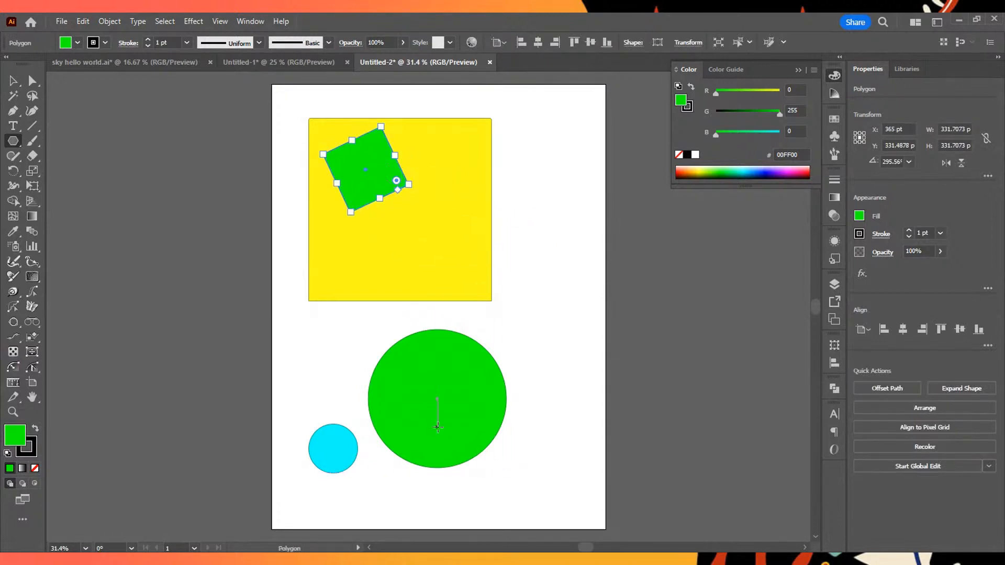
- Move the large green circle up onto the yellow square and scale it down to about 302 pt in diameter
{"action": "left_click_drag", "start_coordinate": [471, 409], "coordinate": [469, 265]}
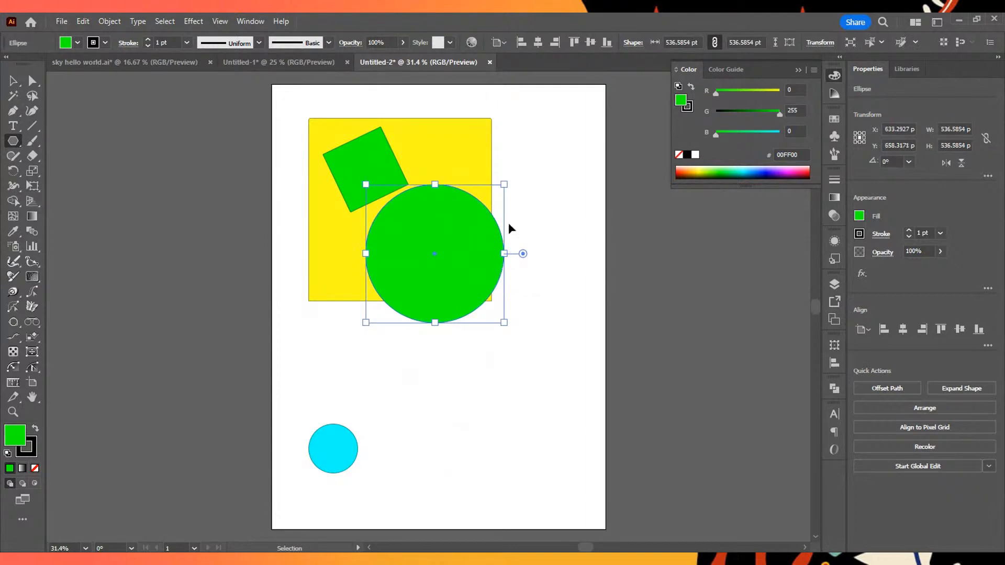
{"action": "key", "text": "ctrl+t"}
{"action": "left_click_drag", "start_coordinate": [507, 182], "coordinate": [445, 244]}
{"action": "left_click_drag", "start_coordinate": [419, 287], "coordinate": [444, 253]}
{"action": "key", "text": "ctrl+z"}
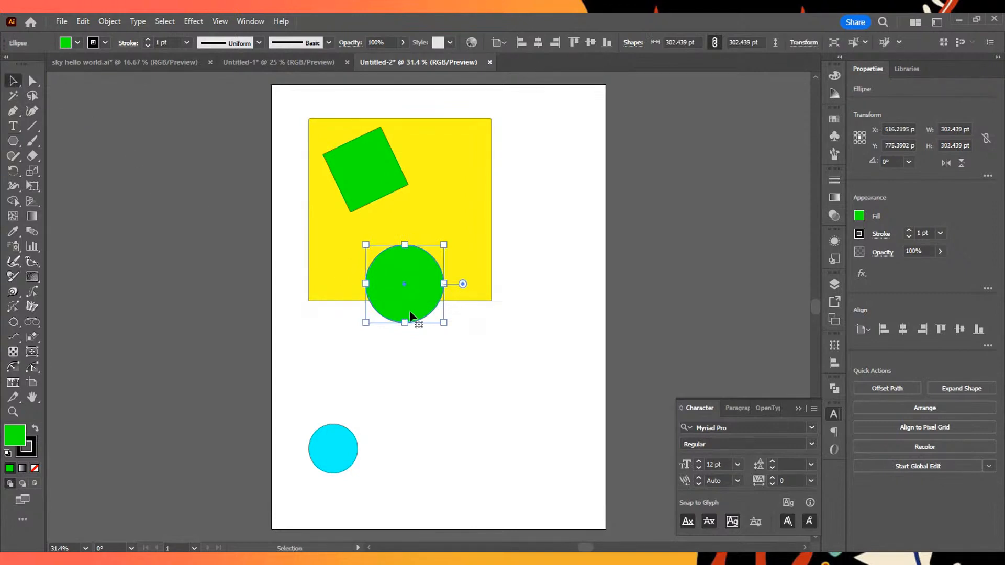
- Place the green circle inside the yellow square's lower-right area and fill it with orange (E75400)
{"action": "left_click_drag", "start_coordinate": [419, 298], "coordinate": [447, 257]}
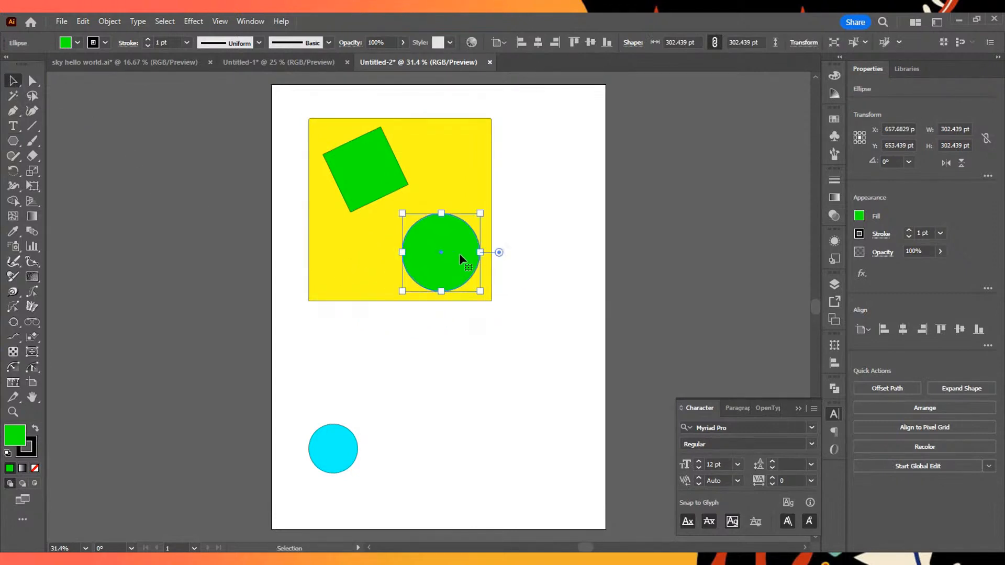
{"action": "left_click", "coordinate": [834, 79]}
{"action": "left_click_drag", "start_coordinate": [692, 174], "coordinate": [682, 175]}
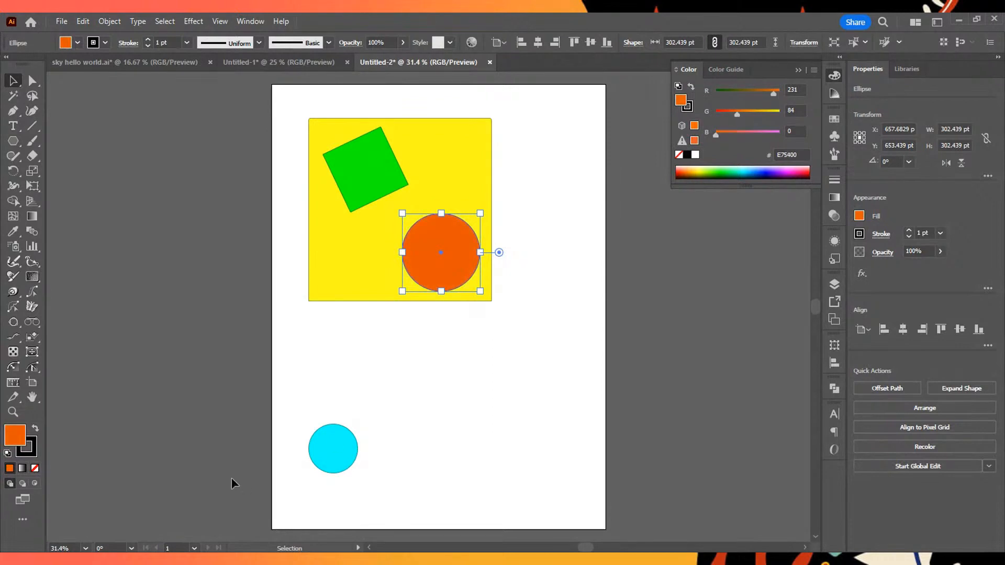
- Move the small cyan circle into the yellow square, to the left of the orange circle, and deselect it
{"action": "left_click_drag", "start_coordinate": [410, 478], "coordinate": [315, 428]}
{"action": "key", "text": "a"}
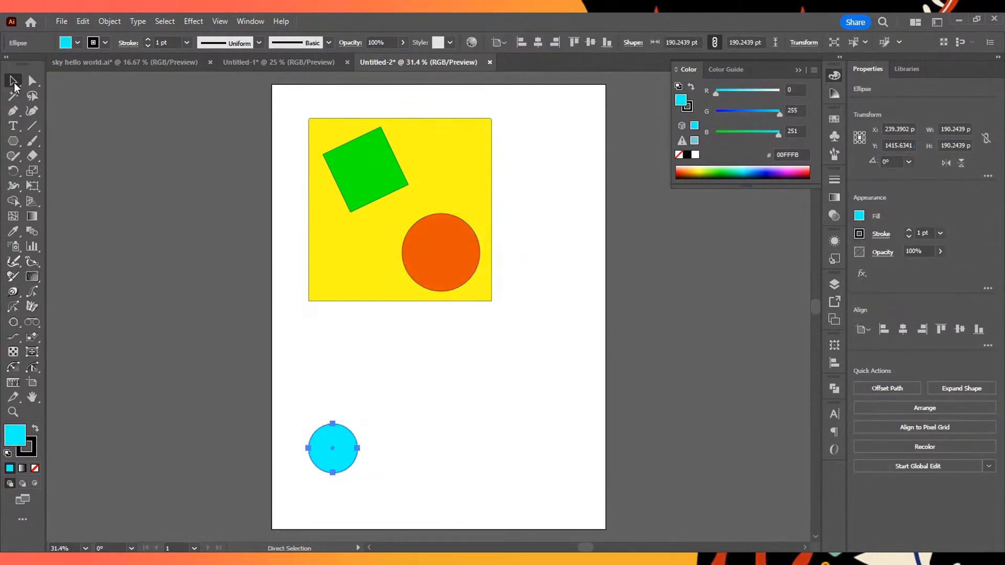
{"action": "left_click_drag", "start_coordinate": [339, 459], "coordinate": [368, 255]}
{"action": "left_click", "coordinate": [543, 359]}
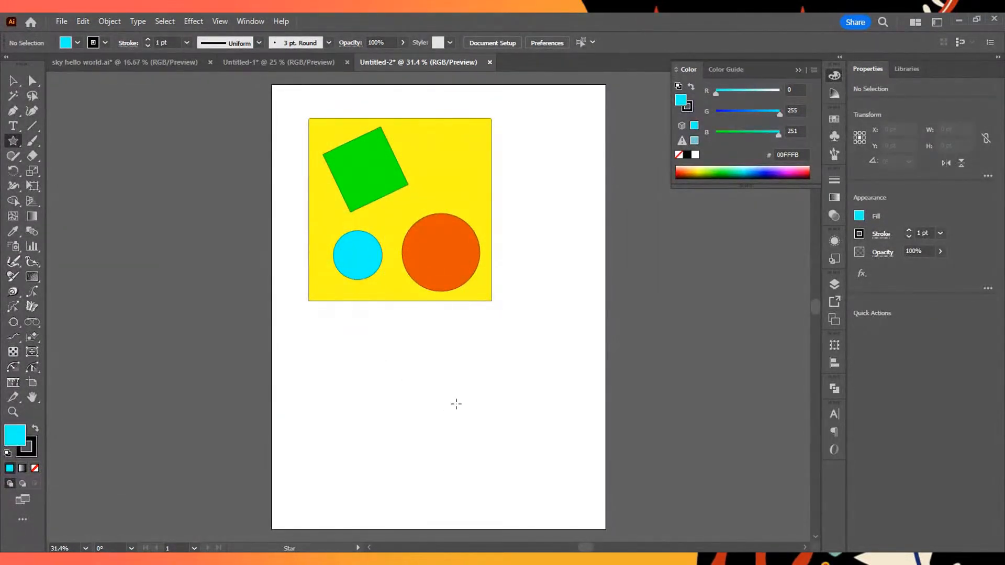
- With the Star tool, draw a cyan star about 378 pt wide below the yellow square, raising it to dozens of points
{"action": "mouse_move", "coordinate": [420, 351]}
{"action": "left_mouse_down"}
{"action": "mouse_move", "coordinate": [455, 403]}
{"action": "mouse_move", "coordinate": [516, 450]}
{"action": "mouse_move", "coordinate": [435, 386]}
{"action": "mouse_move", "coordinate": [471, 399]}
{"action": "mouse_move", "coordinate": [468, 433]}
{"action": "mouse_move", "coordinate": [372, 440]}
{"action": "mouse_move", "coordinate": [507, 362]}
{"action": "mouse_move", "coordinate": [439, 389]}
{"action": "mouse_move", "coordinate": [455, 448]}
{"action": "mouse_move", "coordinate": [480, 413]}
{"action": "mouse_move", "coordinate": [458, 453]}
{"action": "mouse_move", "coordinate": [519, 487]}
{"action": "mouse_move", "coordinate": [479, 455]}
{"action": "mouse_move", "coordinate": [313, 414]}
{"action": "mouse_move", "coordinate": [522, 407]}
{"action": "mouse_move", "coordinate": [497, 420]}
{"action": "mouse_move", "coordinate": [500, 471]}
{"action": "mouse_move", "coordinate": [446, 382]}
{"action": "mouse_move", "coordinate": [484, 427]}
{"action": "mouse_move", "coordinate": [466, 393]}
{"action": "mouse_move", "coordinate": [510, 438]}
{"action": "mouse_move", "coordinate": [457, 440]}
{"action": "mouse_move", "coordinate": [523, 453]}
{"action": "mouse_move", "coordinate": [445, 418]}
{"action": "mouse_move", "coordinate": [475, 434]}
{"action": "mouse_move", "coordinate": [461, 412]}
{"action": "mouse_move", "coordinate": [470, 436]}
{"action": "mouse_move", "coordinate": [492, 413]}
{"action": "mouse_move", "coordinate": [507, 419]}
{"action": "mouse_move", "coordinate": [507, 374]}
{"action": "mouse_move", "coordinate": [410, 405]}
{"action": "mouse_move", "coordinate": [418, 389]}
{"action": "mouse_move", "coordinate": [488, 398]}
{"action": "mouse_move", "coordinate": [473, 409]}
{"action": "mouse_move", "coordinate": [385, 381]}
{"action": "mouse_move", "coordinate": [579, 426]}
{"action": "mouse_move", "coordinate": [353, 332]}
{"action": "mouse_move", "coordinate": [417, 466]}
{"action": "mouse_move", "coordinate": [450, 285]}
{"action": "mouse_move", "coordinate": [481, 303]}
{"action": "mouse_move", "coordinate": [445, 287]}
{"action": "mouse_move", "coordinate": [473, 399]}
{"action": "mouse_move", "coordinate": [414, 434]}
{"action": "mouse_move", "coordinate": [414, 409]}
{"action": "mouse_move", "coordinate": [380, 446]}
{"action": "mouse_move", "coordinate": [515, 441]}
{"action": "mouse_move", "coordinate": [527, 330]}
{"action": "mouse_move", "coordinate": [346, 327]}
{"action": "mouse_move", "coordinate": [345, 342]}
{"action": "mouse_move", "coordinate": [497, 399]}
{"action": "mouse_move", "coordinate": [444, 399]}
{"action": "left_mouse_up"}
{"action": "key", "text": "ctrl+z"}
{"action": "key", "text": "ctrl+z"}
{"action": "key", "text": "Down"}
{"action": "key", "text": "Down"}
{"action": "key", "text": "Up"}
{"action": "key", "text": "Up"}
{"action": "key", "text": "Up"}
{"action": "key", "text": "Up"}
{"action": "key", "text": "Up"}
{"action": "key", "text": "Up"}
{"action": "key", "text": "Down"}
{"action": "key", "text": "Down"}
{"action": "key", "text": "Down"}
{"action": "key", "text": "Down"}
{"action": "key", "text": "Down"}
{"action": "key", "text": "Down"}
{"action": "key", "text": "Up"}
{"action": "key", "text": "Up"}
{"action": "key", "text": "Down"}
{"action": "key", "text": "Down"}
{"action": "key", "text": "Up"}
{"action": "key", "text": "Up"}
{"action": "key", "text": "Up"}
{"action": "key", "text": "Up"}
{"action": "key", "text": "Up"}
{"action": "key", "text": "Up"}
{"action": "key", "text": "Up"}
{"action": "key", "text": "Up"}
{"action": "key", "text": "Up"}
{"action": "key", "text": "Up"}
{"action": "key", "text": "Up"}
{"action": "key", "text": "Up"}
{"action": "key", "text": "Up"}
{"action": "key", "text": "Up"}
{"action": "key", "text": "Up"}
{"action": "key", "text": "Up"}
{"action": "key", "text": "Up"}
{"action": "key", "text": "Up"}
{"action": "key", "text": "Up"}
{"action": "key", "text": "Up"}
{"action": "key", "text": "Up"}
{"action": "key", "text": "Up"}
{"action": "key", "text": "Up"}
{"action": "key", "text": "Up"}
{"action": "key", "text": "Up"}
{"action": "key", "text": "Up"}
{"action": "key", "text": "Up"}
{"action": "key", "text": "Up"}
{"action": "key", "text": "Up"}
{"action": "key", "text": "Up"}
{"action": "key", "text": "Up"}
{"action": "key", "text": "Up"}
{"action": "key", "text": "Up"}
{"action": "key", "text": "Up"}
{"action": "key", "text": "Up"}
{"action": "key", "text": "Up"}
{"action": "key", "text": "Up"}
{"action": "key", "text": "Up"}
{"action": "key", "text": "Up"}
{"action": "key", "text": "Up"}
{"action": "key", "text": "Up"}
{"action": "key", "text": "Up"}
{"action": "key", "text": "Up"}
{"action": "key", "text": "Up"}
{"action": "key", "text": "Up"}
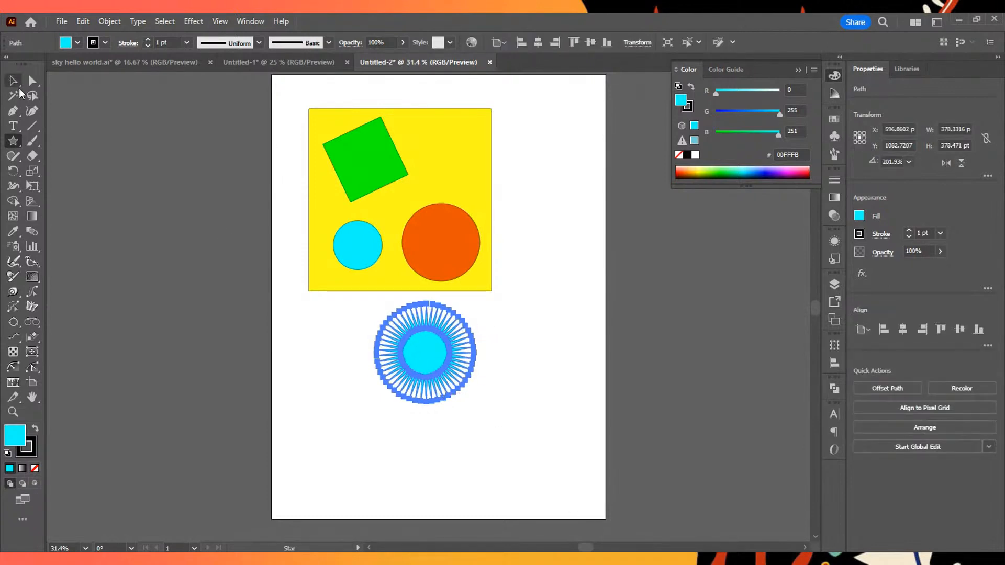
- Fill the star with light yellow-green and move it slightly up and to the left
{"action": "left_click", "coordinate": [15, 82]}
{"action": "left_click_drag", "start_coordinate": [423, 358], "coordinate": [404, 364]}
{"action": "left_click_drag", "start_coordinate": [722, 169], "coordinate": [704, 166]}
{"action": "mouse_move", "coordinate": [443, 359]}
{"action": "left_mouse_down"}
{"action": "mouse_move", "coordinate": [540, 372]}
{"action": "mouse_move", "coordinate": [408, 341]}
{"action": "left_mouse_up"}
{"action": "left_click", "coordinate": [666, 312]}
- Remove the star's stroke, move the star farther below the yellow square, and deselect it
{"action": "left_click", "coordinate": [30, 448]}
{"action": "left_click", "coordinate": [35, 468]}
{"action": "left_click", "coordinate": [493, 358]}
{"action": "left_click", "coordinate": [637, 417]}
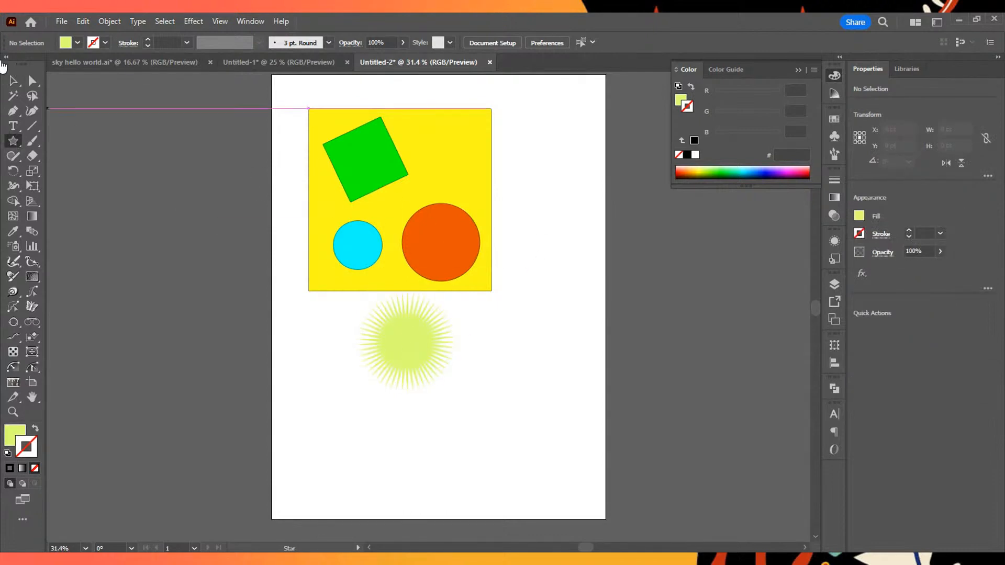
{"action": "left_click_drag", "start_coordinate": [437, 354], "coordinate": [402, 395]}
{"action": "left_click", "coordinate": [541, 353]}
{"action": "left_click", "coordinate": [260, 302]}
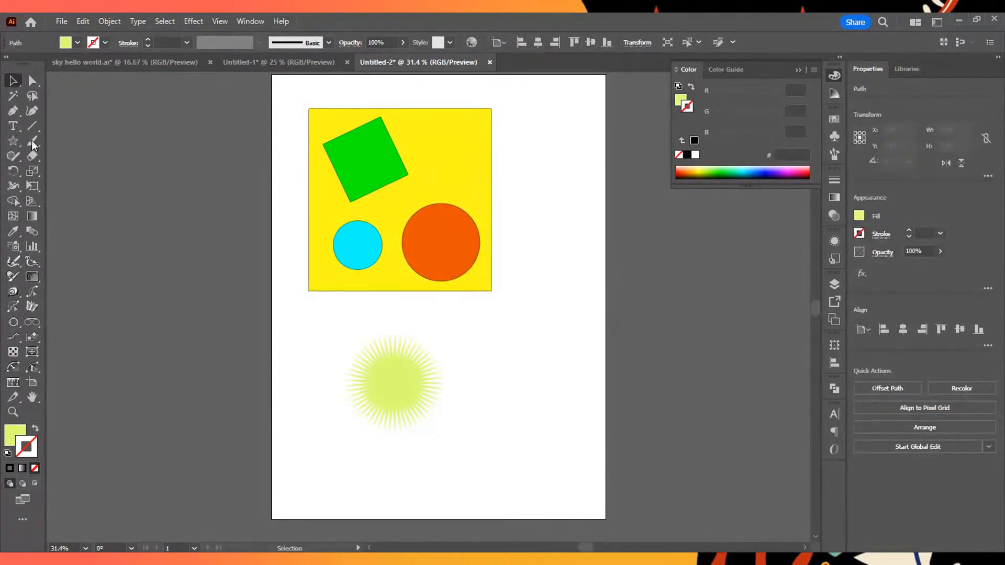
- Create a line segment 1000 pt long at 45° starting to the right of the yellow square
{"action": "left_click", "coordinate": [32, 125]}
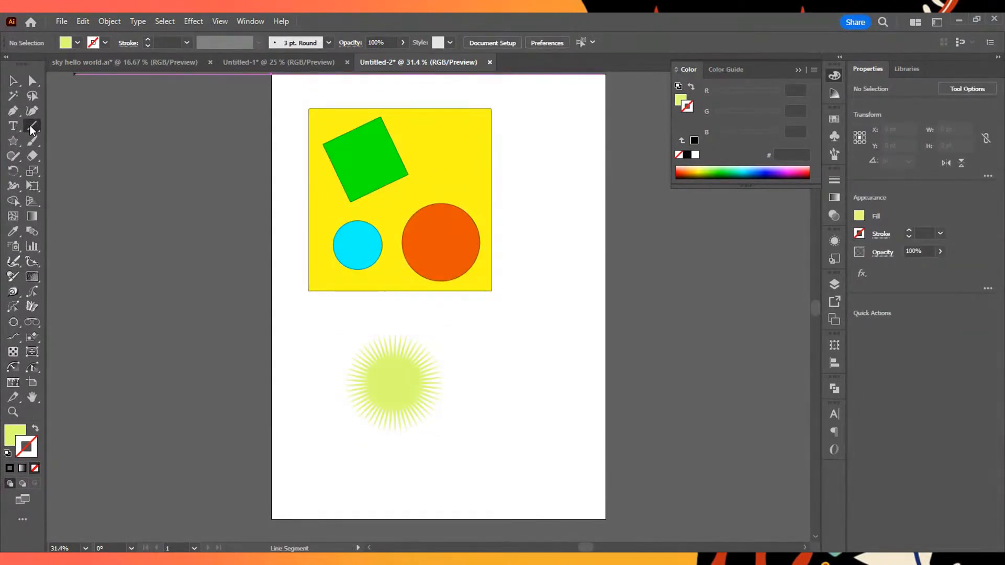
{"action": "left_click", "coordinate": [524, 279]}
{"action": "key", "text": "Return"}
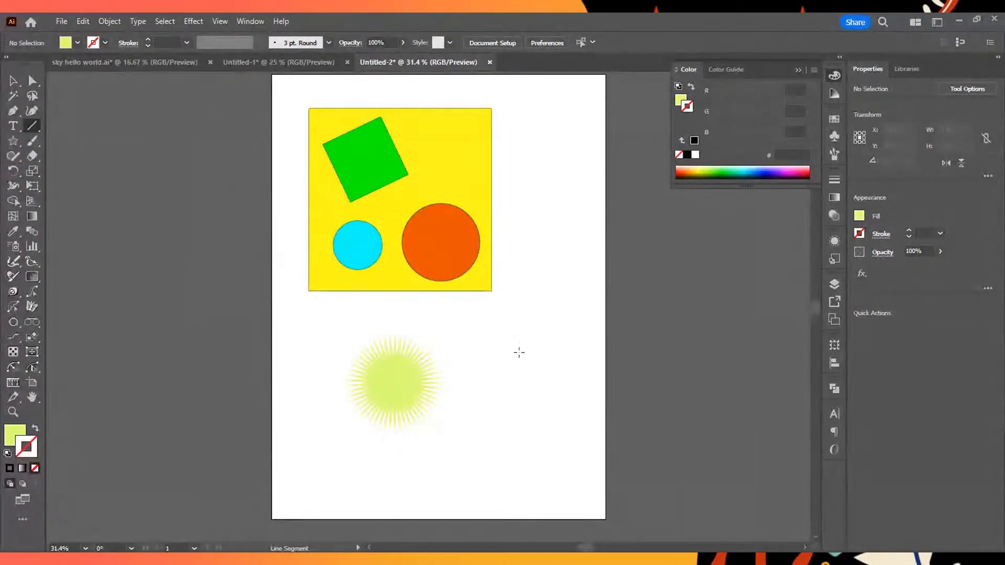
{"action": "left_click", "coordinate": [530, 260]}
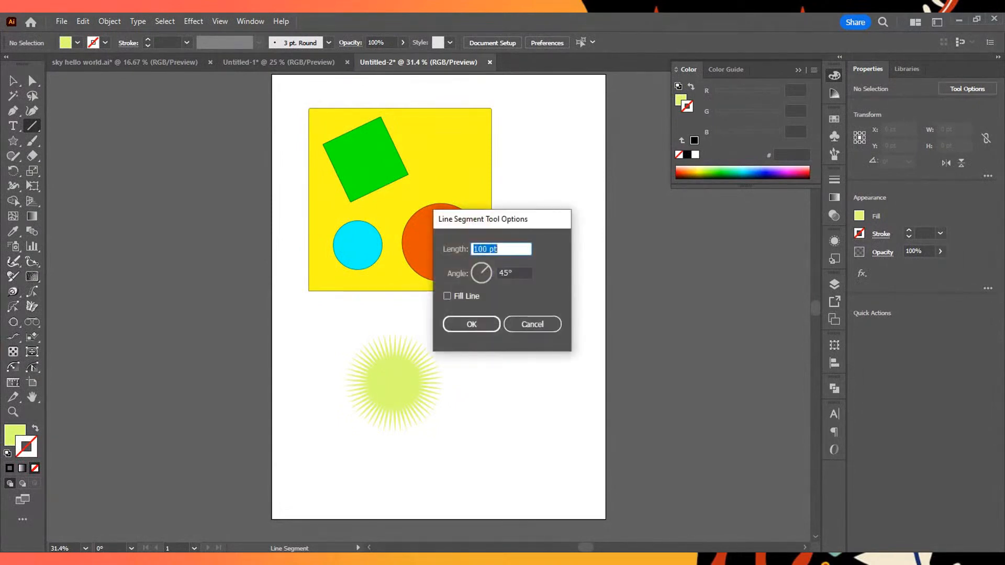
{"action": "left_click_drag", "start_coordinate": [516, 226], "coordinate": [238, 175]}
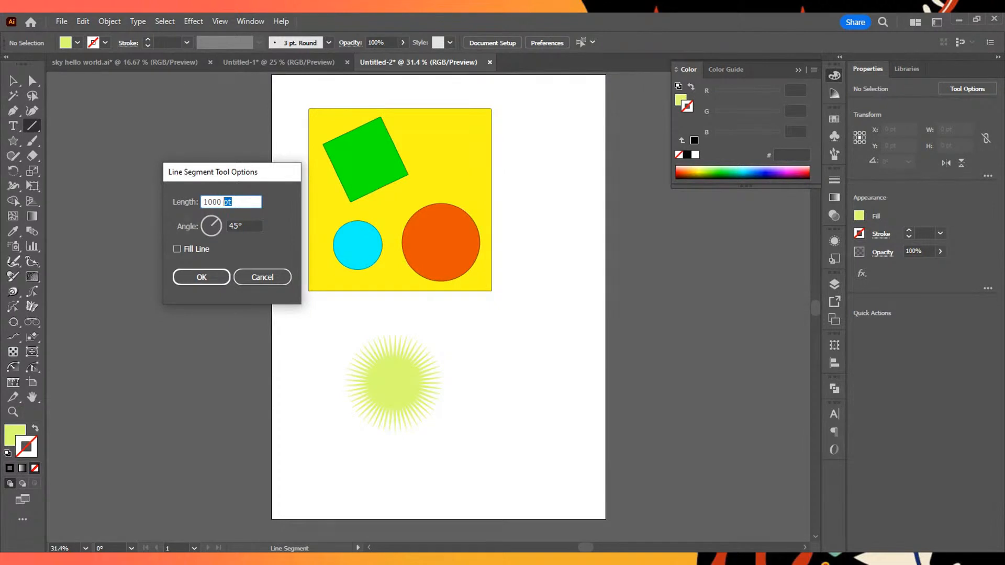
{"action": "left_click_drag", "start_coordinate": [267, 173], "coordinate": [252, 157]}
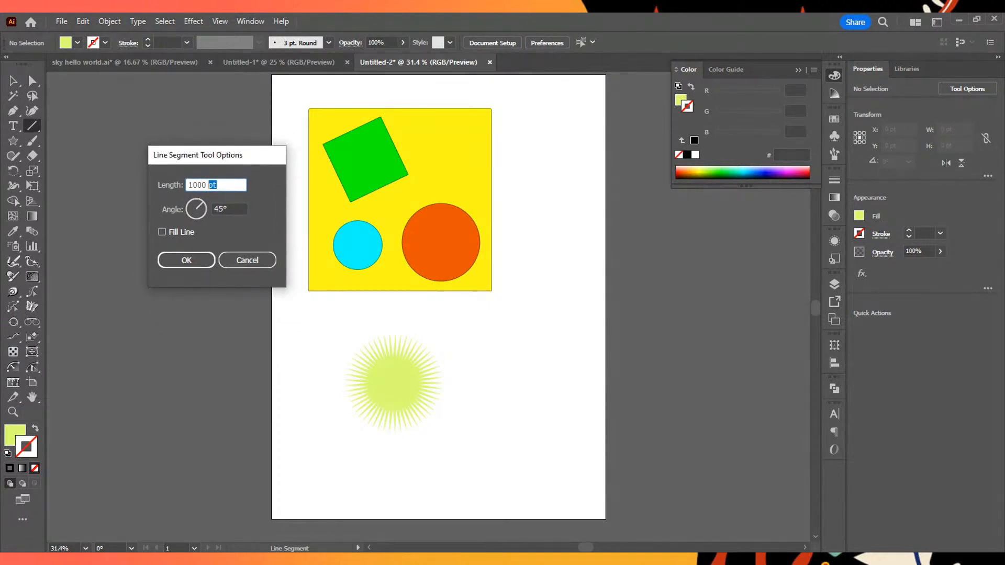
{"action": "left_click", "coordinate": [186, 260]}
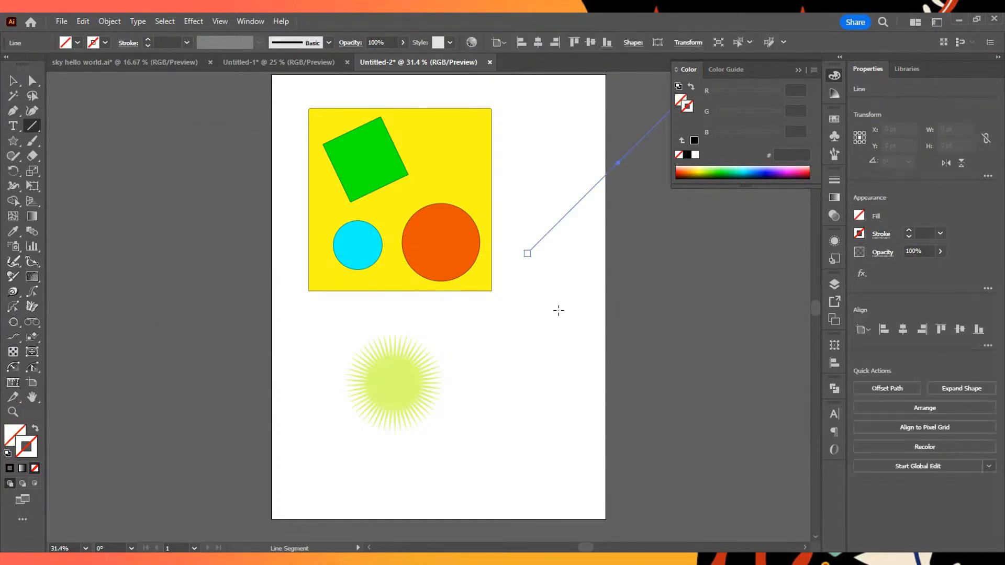
- Try a diagonal line running down-left from the segment's lower end, and undo the line work
{"action": "left_click_drag", "start_coordinate": [526, 253], "coordinate": [348, 433]}
{"action": "key", "text": "ctrl+z"}
{"action": "key", "text": "ctrl+z"}
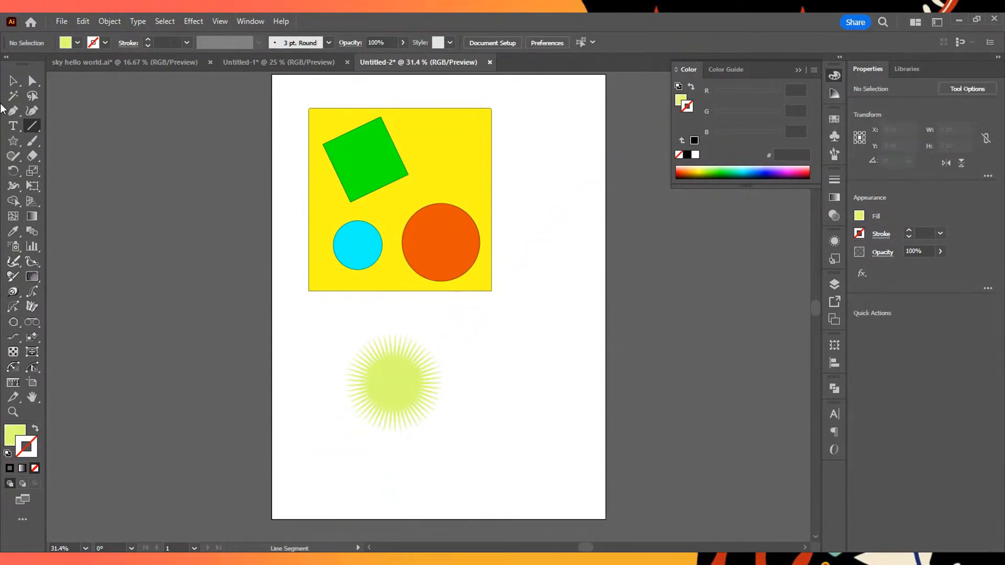
- Create a rectangle 792.6829 pt wide and 246.3415 pt high to the right of the star
{"action": "left_click", "coordinate": [14, 140]}
{"action": "key", "text": "m"}
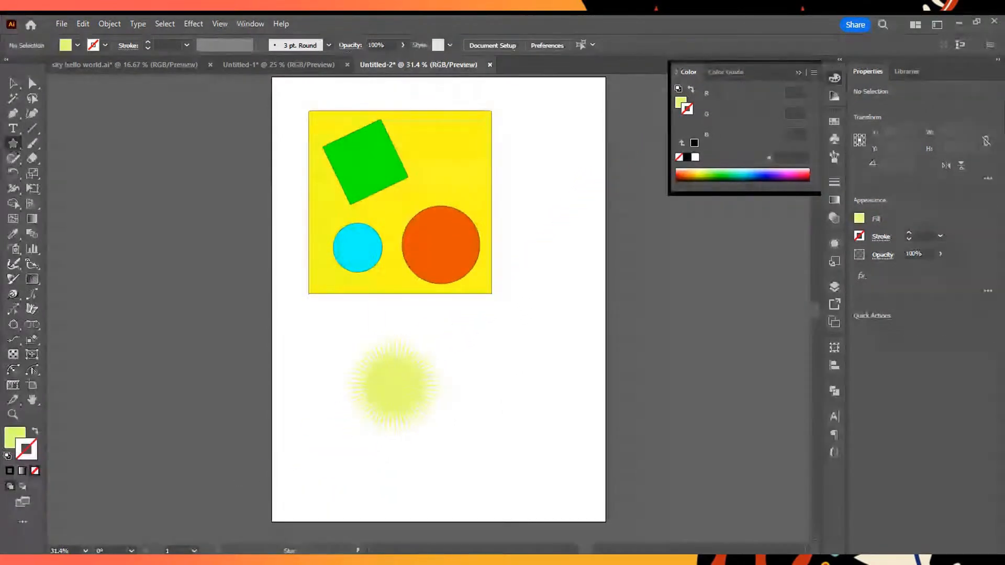
{"action": "left_click", "coordinate": [487, 333]}
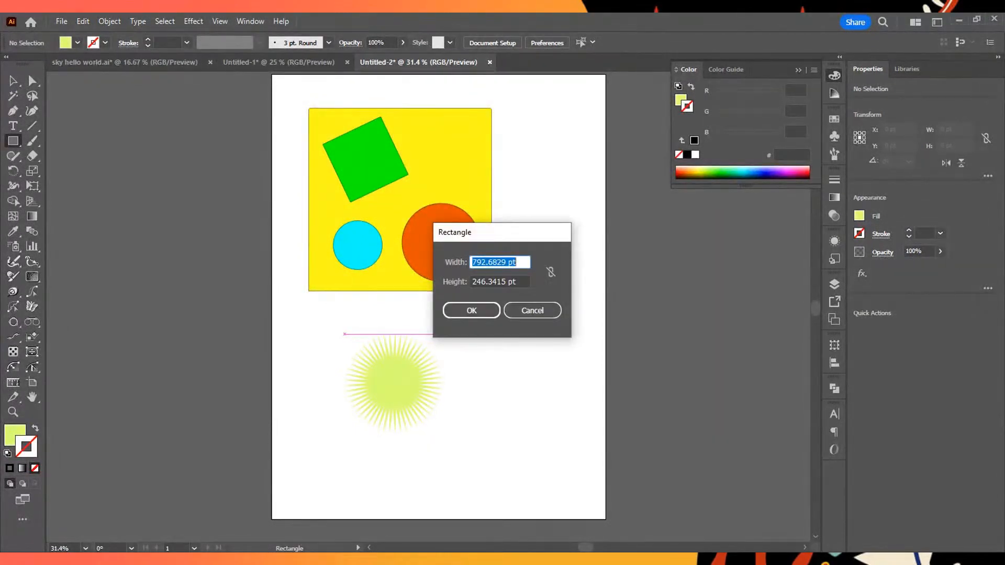
{"action": "key", "text": "Tab"}
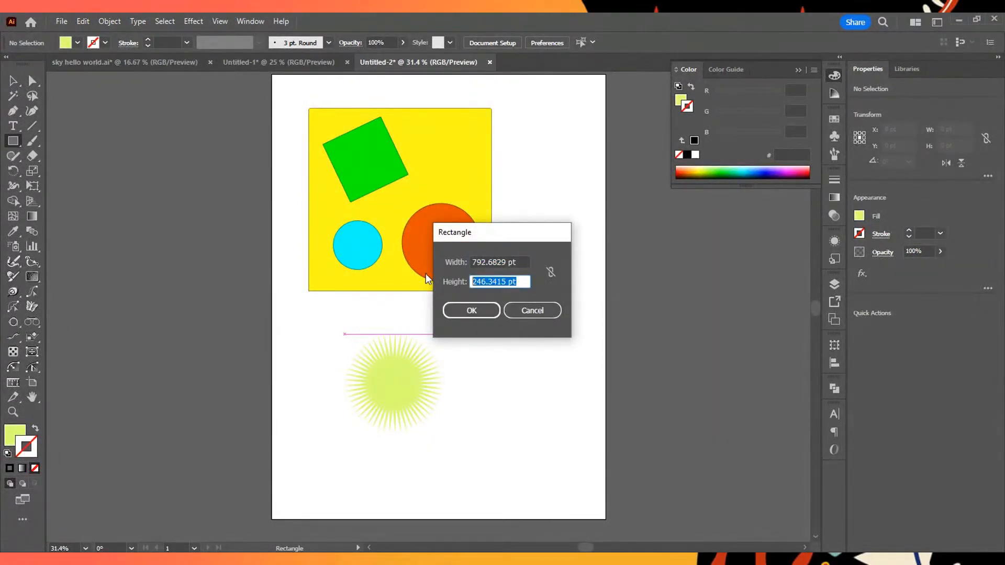
{"action": "key", "text": "shift+Tab"}
{"action": "key", "text": "Tab"}
{"action": "key", "text": "Return"}
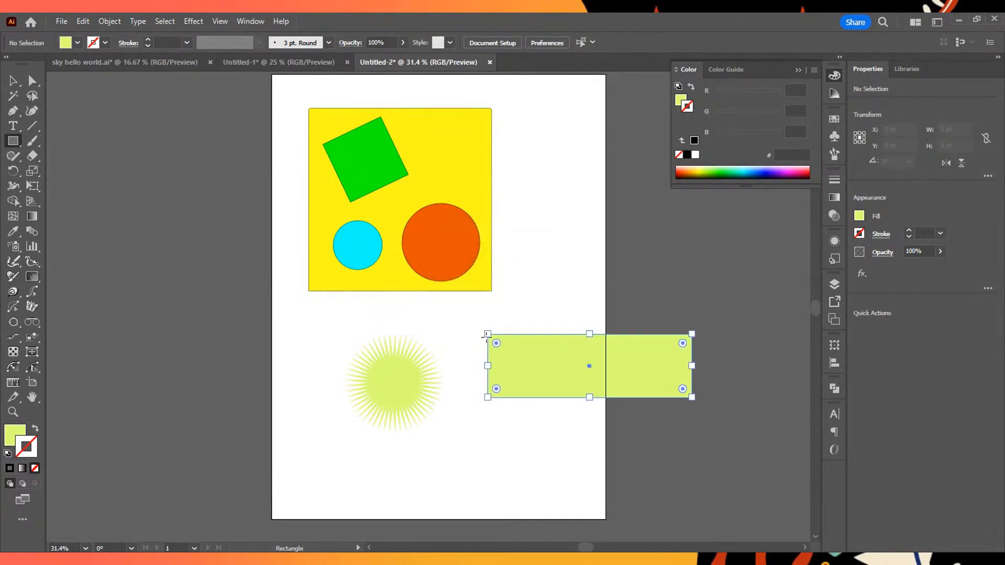
- Reshape the rectangle freehand into a narrow upright one and delete it
{"action": "left_click_drag", "start_coordinate": [693, 399], "coordinate": [543, 465]}
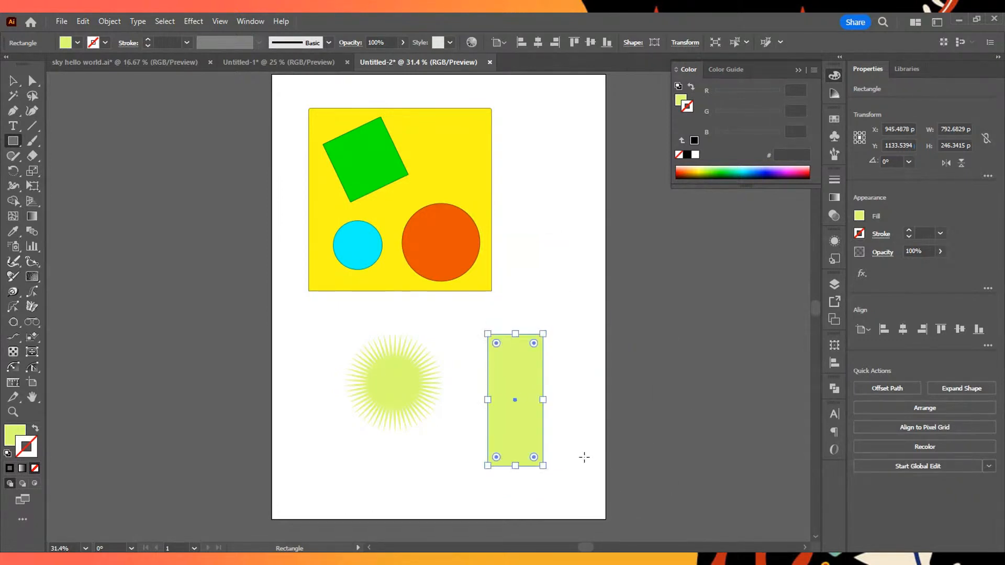
{"action": "key", "text": "Delete"}
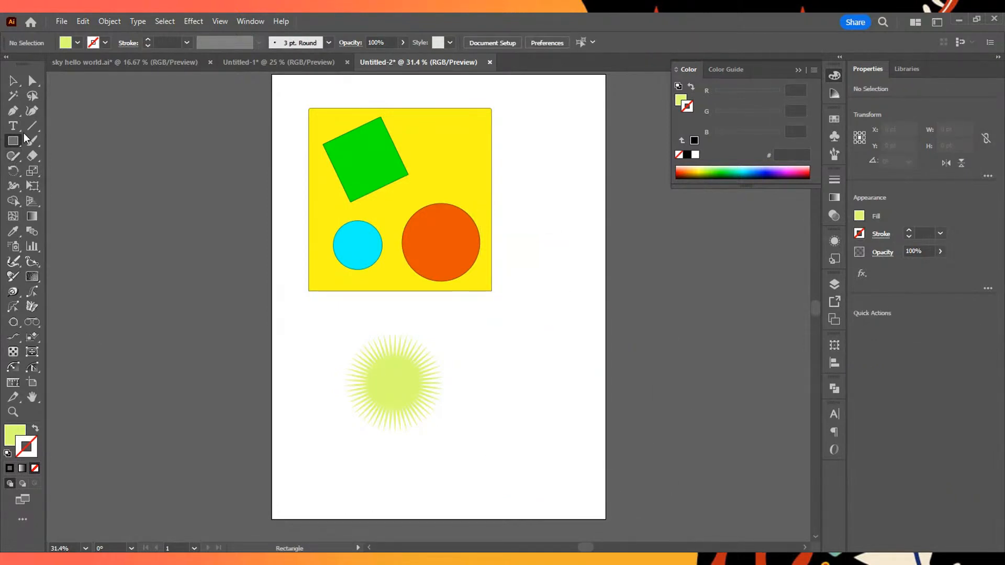
- Draw a vertical line about 902 pt long to the right of the yellow square and give it a black stroke
{"action": "left_click_drag", "start_coordinate": [523, 199], "coordinate": [523, 431]}
{"action": "scroll", "coordinate": [563, 325], "scroll_direction": "up", "scroll_amount": 7}
{"action": "scroll", "coordinate": [562, 326], "scroll_direction": "down", "scroll_amount": 2}
{"action": "scroll", "coordinate": [337, 294], "scroll_direction": "up", "scroll_amount": 5}
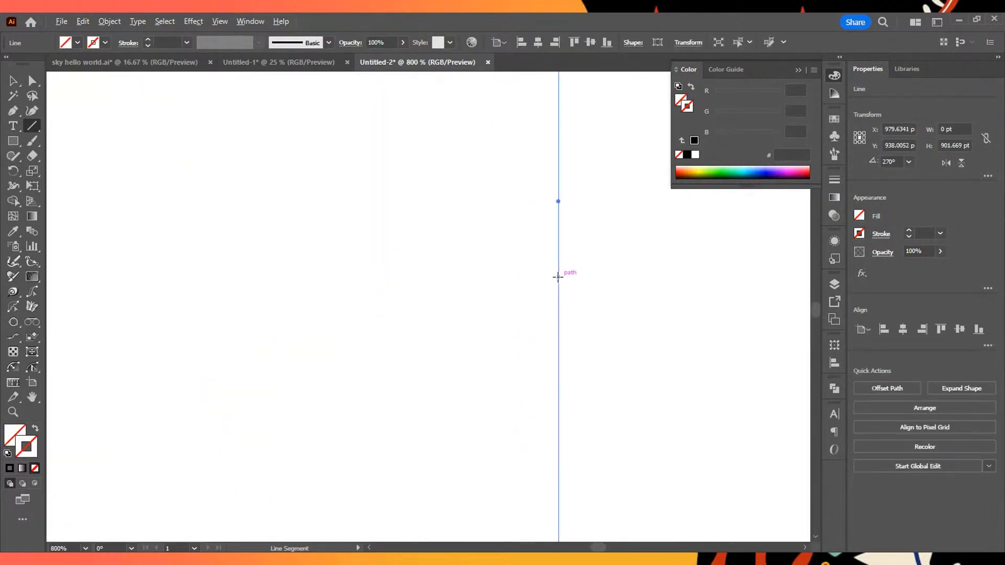
{"action": "scroll", "coordinate": [568, 298], "scroll_direction": "down", "scroll_amount": 5}
{"action": "scroll", "coordinate": [561, 296], "scroll_direction": "up", "scroll_amount": 2}
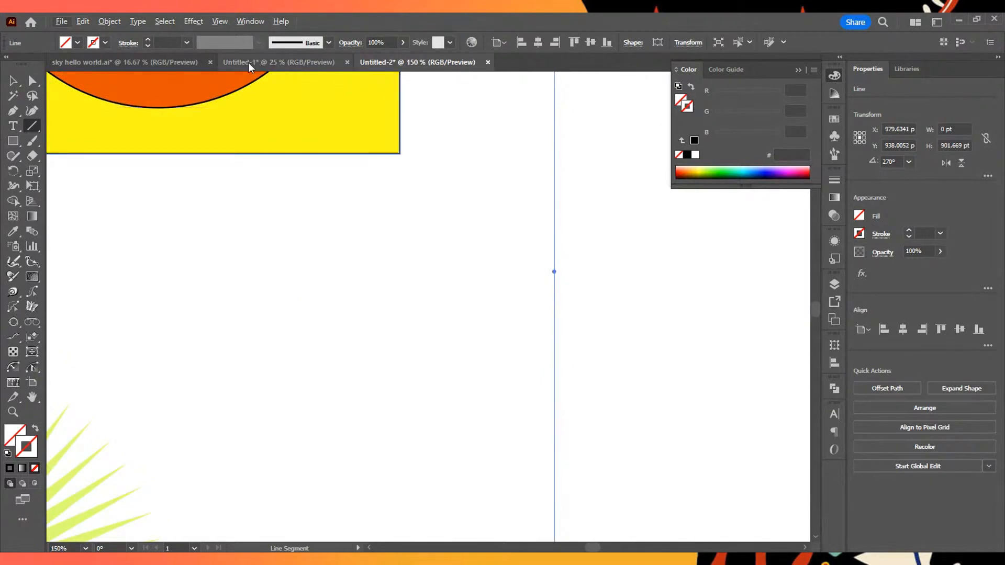
{"action": "left_click", "coordinate": [105, 43]}
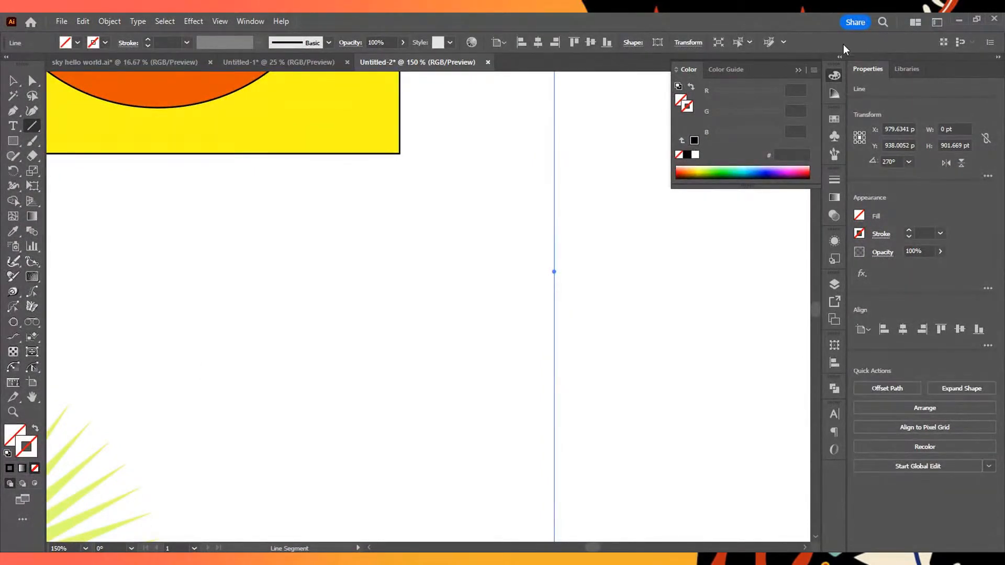
{"action": "left_click", "coordinate": [686, 155]}
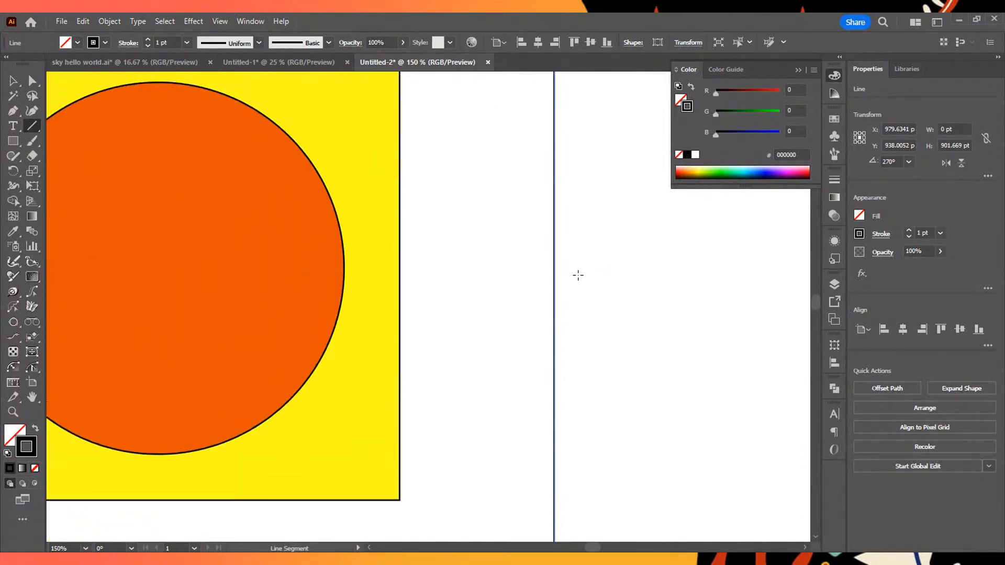
- Examine the vertical line's black stroke along its length, close up and beside the other shapes
{"action": "scroll", "coordinate": [578, 275], "scroll_direction": "down", "scroll_amount": 5}
{"action": "scroll", "coordinate": [577, 276], "scroll_direction": "up", "scroll_amount": 8}
{"action": "scroll", "coordinate": [578, 276], "scroll_direction": "down", "scroll_amount": 4}
{"action": "key", "text": "space"}
{"action": "left_click_drag", "start_coordinate": [621, 318], "coordinate": [563, 158]}
{"action": "scroll", "coordinate": [576, 218], "scroll_direction": "down", "scroll_amount": 1}
{"action": "scroll", "coordinate": [578, 217], "scroll_direction": "up", "scroll_amount": 5}
{"action": "key", "text": "space"}
{"action": "mouse_move", "coordinate": [388, 215]}
{"action": "left_mouse_down"}
{"action": "mouse_move", "coordinate": [570, 206]}
{"action": "mouse_move", "coordinate": [550, 226]}
{"action": "left_mouse_up"}
{"action": "scroll", "coordinate": [570, 206], "scroll_direction": "down", "scroll_amount": 6}
{"action": "scroll", "coordinate": [574, 264], "scroll_direction": "up", "scroll_amount": 2}
{"action": "key", "text": "space"}
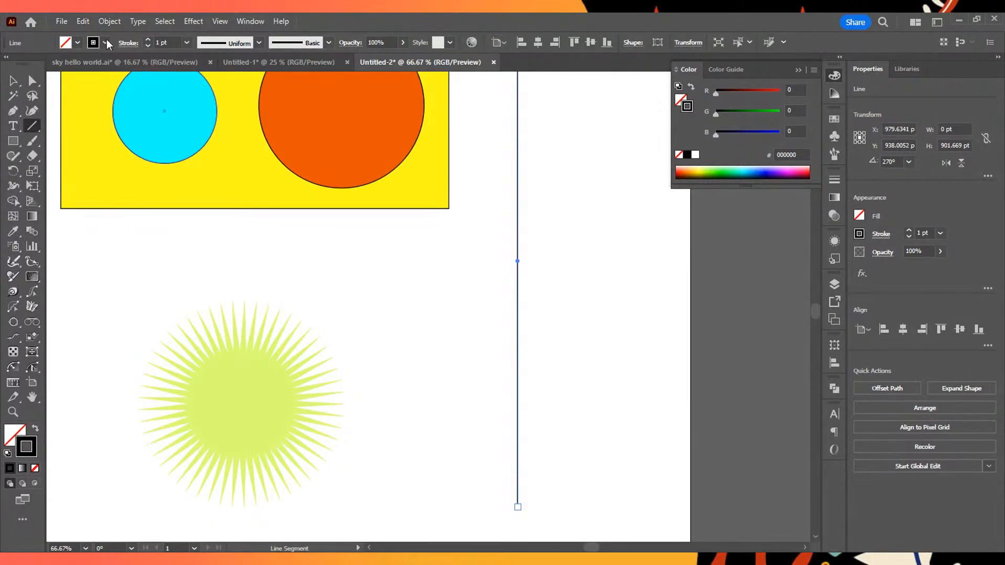
- Set the vertical line's stroke weight to 30 pt
{"action": "left_click", "coordinate": [148, 40]}
{"action": "left_click", "coordinate": [148, 39]}
{"action": "left_click", "coordinate": [148, 39]}
{"action": "left_click", "coordinate": [148, 40]}
{"action": "left_click", "coordinate": [148, 39]}
{"action": "left_click", "coordinate": [149, 39]}
{"action": "left_click", "coordinate": [148, 39]}
{"action": "left_click", "coordinate": [148, 39]}
{"action": "left_click", "coordinate": [148, 40]}
{"action": "left_click", "coordinate": [148, 39]}
{"action": "left_click", "coordinate": [148, 39]}
{"action": "left_click", "coordinate": [148, 39]}
{"action": "left_click", "coordinate": [148, 40]}
{"action": "left_click", "coordinate": [148, 39]}
{"action": "left_click", "coordinate": [148, 40]}
{"action": "left_click", "coordinate": [148, 39]}
{"action": "left_click", "coordinate": [148, 39]}
{"action": "left_click", "coordinate": [148, 39]}
{"action": "left_click", "coordinate": [148, 39]}
{"action": "left_click", "coordinate": [148, 39]}
{"action": "left_click", "coordinate": [149, 46]}
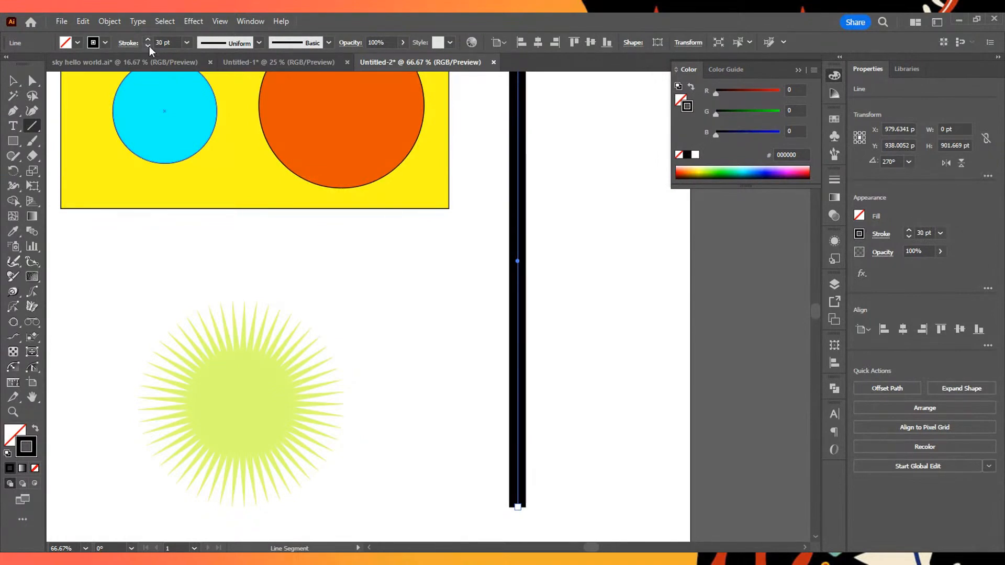
{"action": "left_click", "coordinate": [149, 46]}
{"action": "left_click", "coordinate": [147, 48]}
{"action": "left_click", "coordinate": [147, 43]}
{"action": "left_click", "coordinate": [147, 43]}
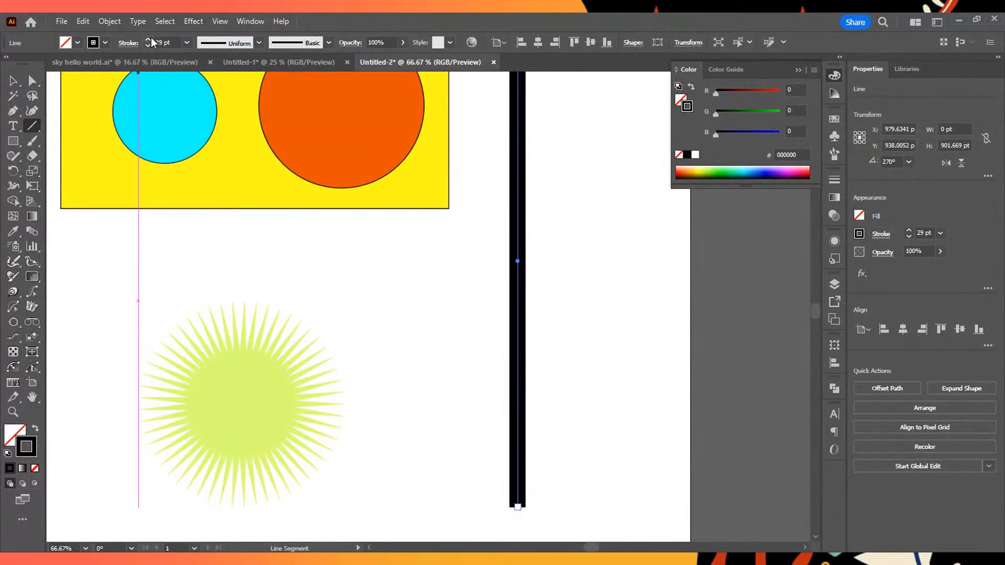
{"action": "left_click", "coordinate": [148, 40]}
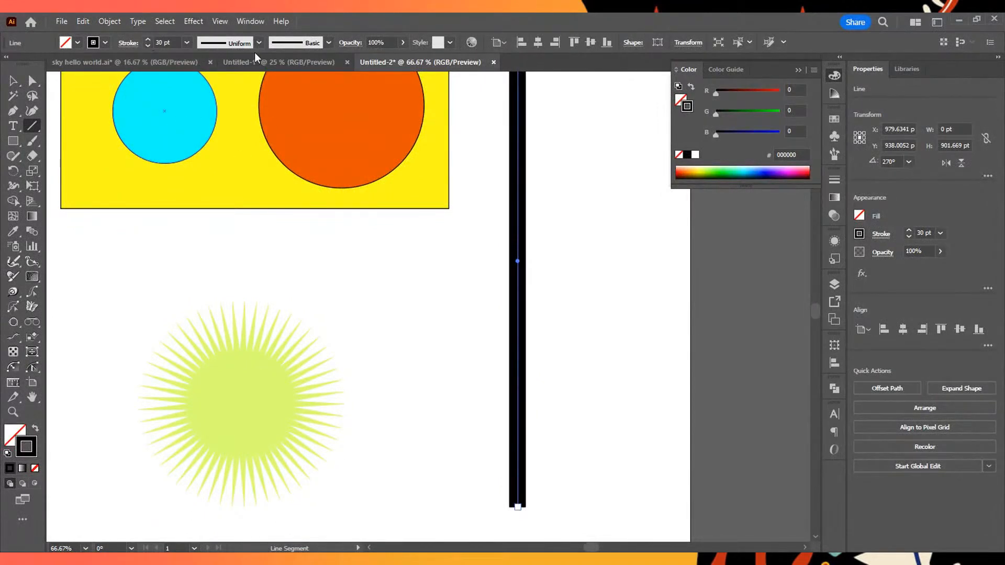
- Apply the lens-shaped width profile, tapered to a point at both ends, to the vertical line
{"action": "left_click", "coordinate": [259, 43]}
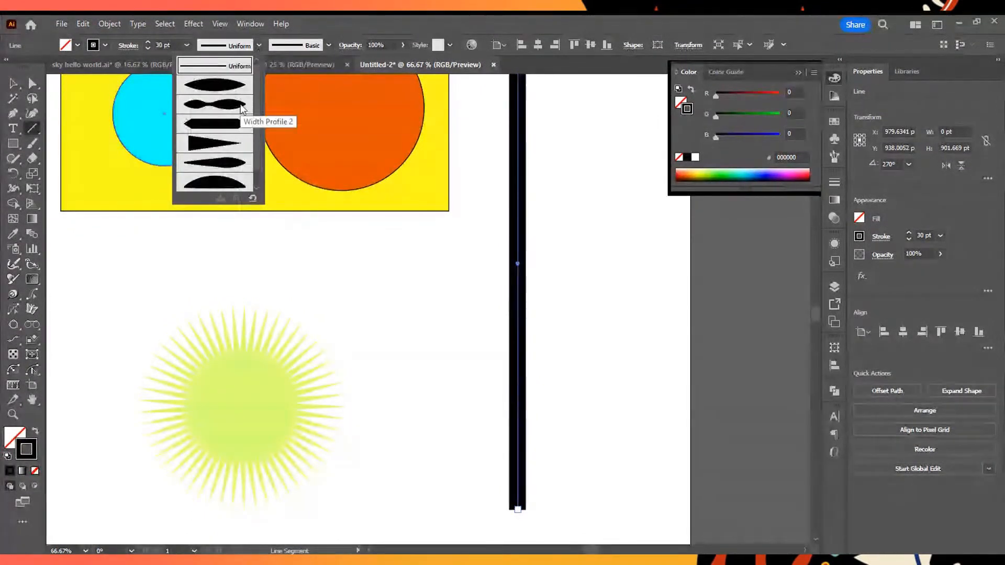
{"action": "left_click", "coordinate": [238, 86]}
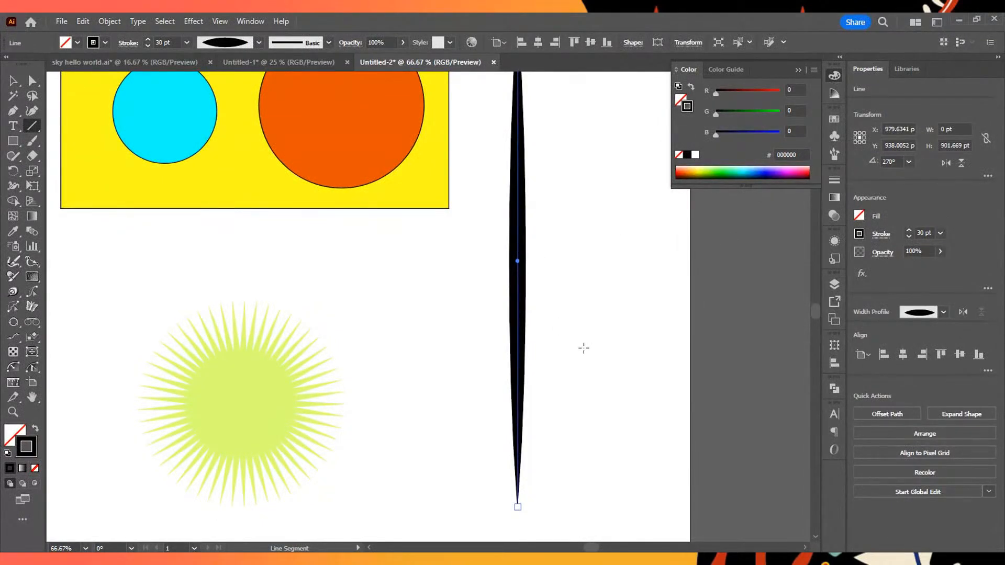
{"action": "scroll", "coordinate": [289, 99], "scroll_direction": "up", "scroll_amount": 2}
- Apply the width profile with two bulges and a narrow waist to the vertical line
{"action": "left_click", "coordinate": [260, 44]}
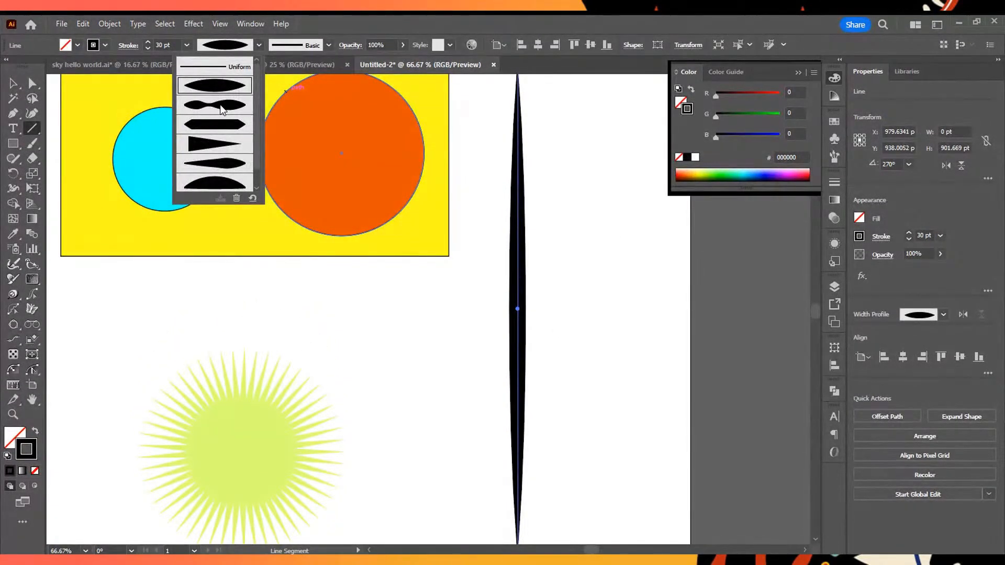
{"action": "scroll", "coordinate": [249, 168], "scroll_direction": "down", "scroll_amount": 1}
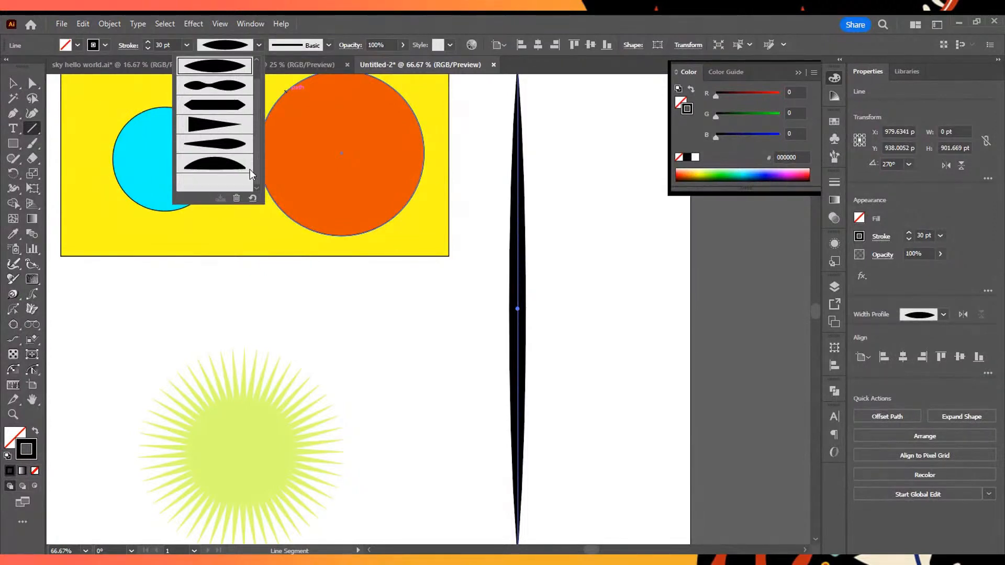
{"action": "scroll", "coordinate": [225, 173], "scroll_direction": "up", "scroll_amount": 1}
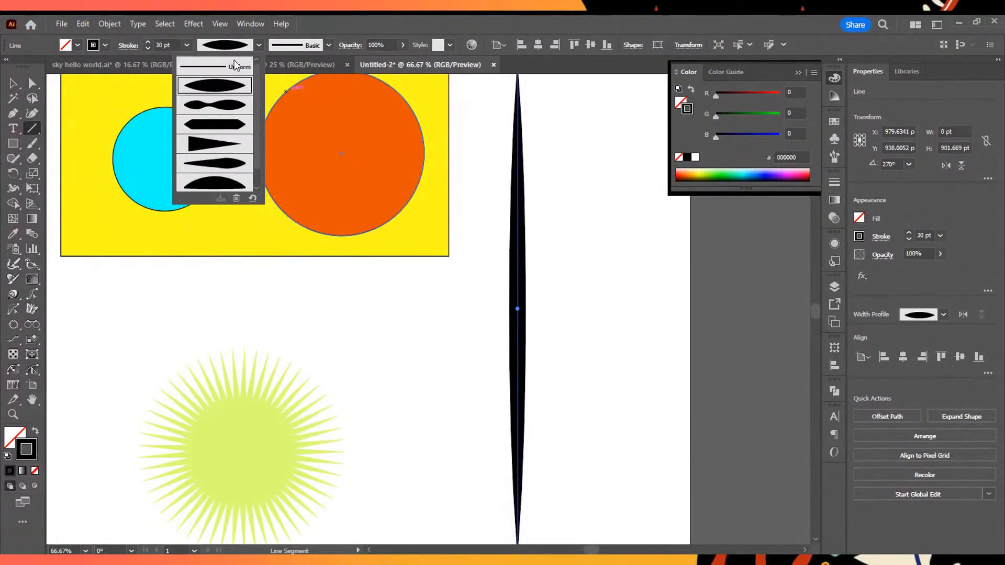
{"action": "left_click", "coordinate": [238, 110]}
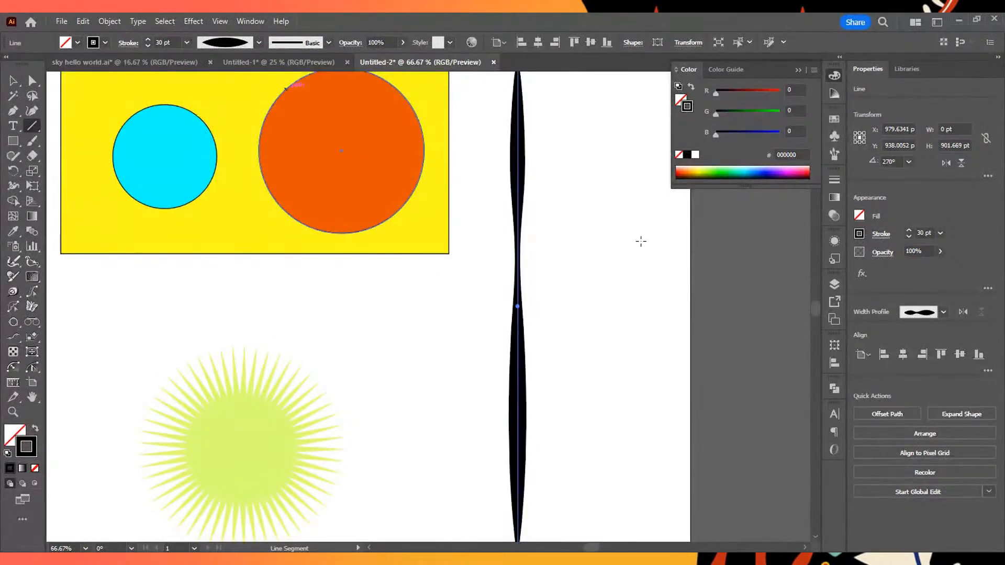
{"action": "scroll", "coordinate": [536, 364], "scroll_direction": "down", "scroll_amount": 3}
{"action": "scroll", "coordinate": [536, 362], "scroll_direction": "up", "scroll_amount": 4}
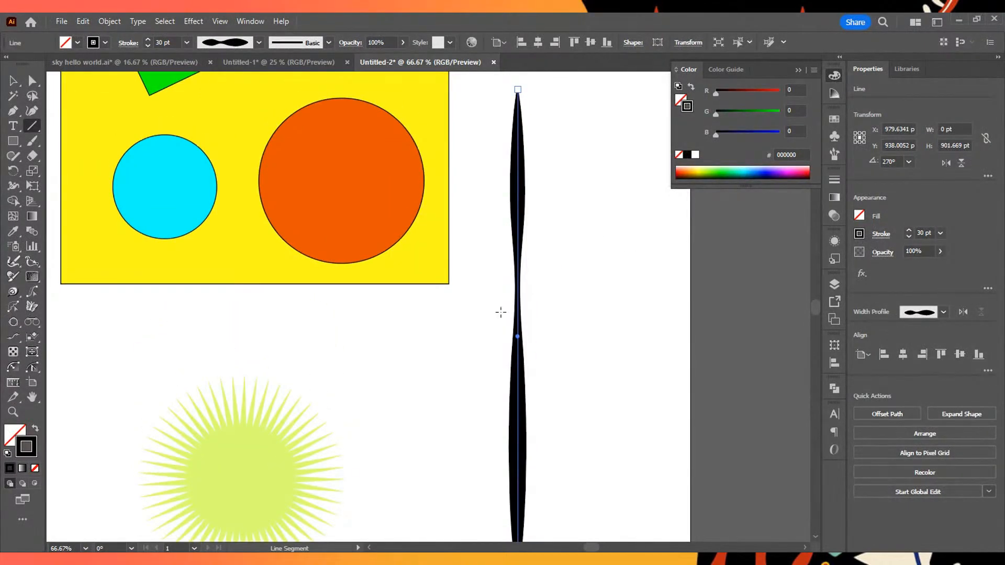
- Apply the one-sided, half-lens width profile to the vertical line
{"action": "left_click", "coordinate": [258, 42]}
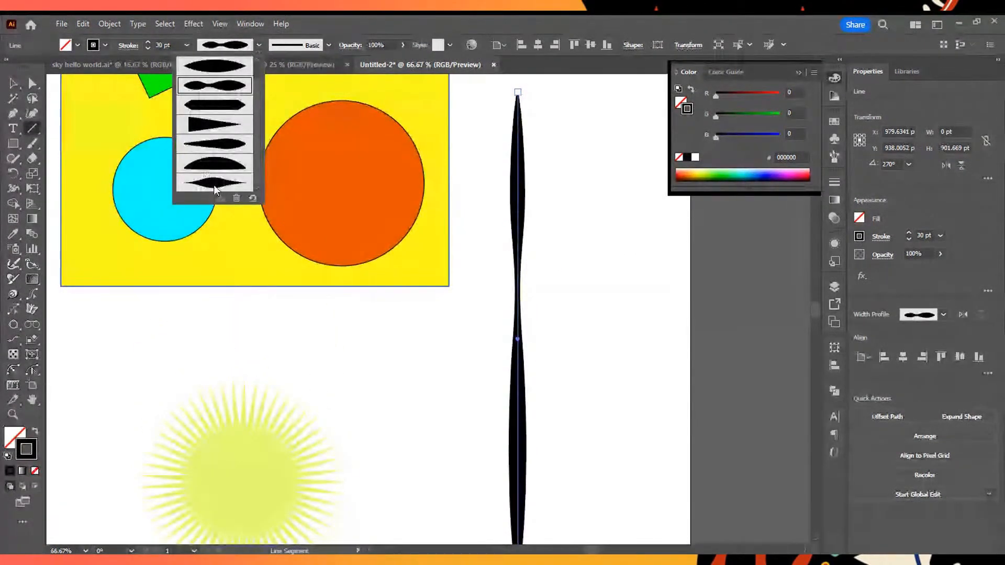
{"action": "left_click", "coordinate": [244, 158]}
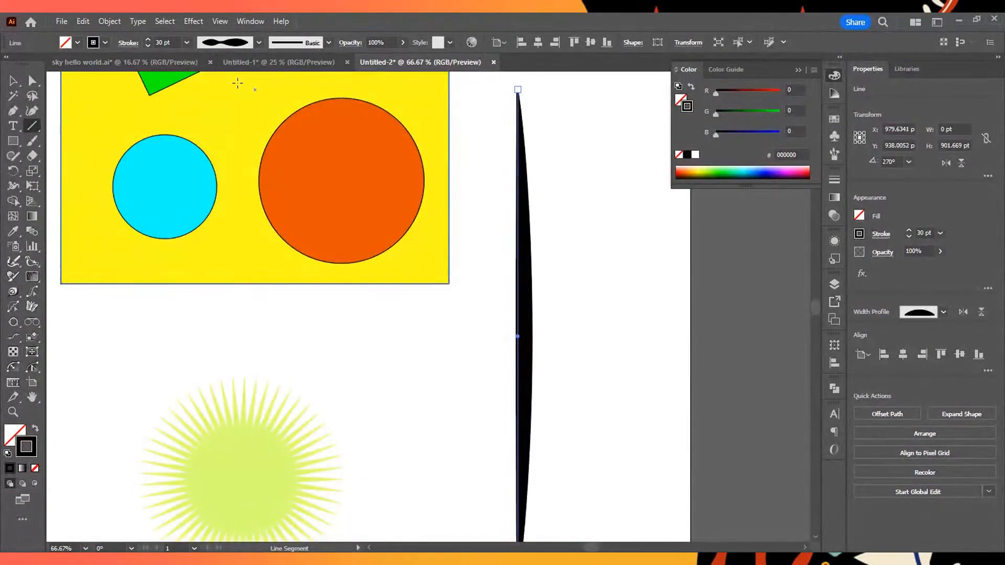
{"action": "left_click", "coordinate": [257, 42]}
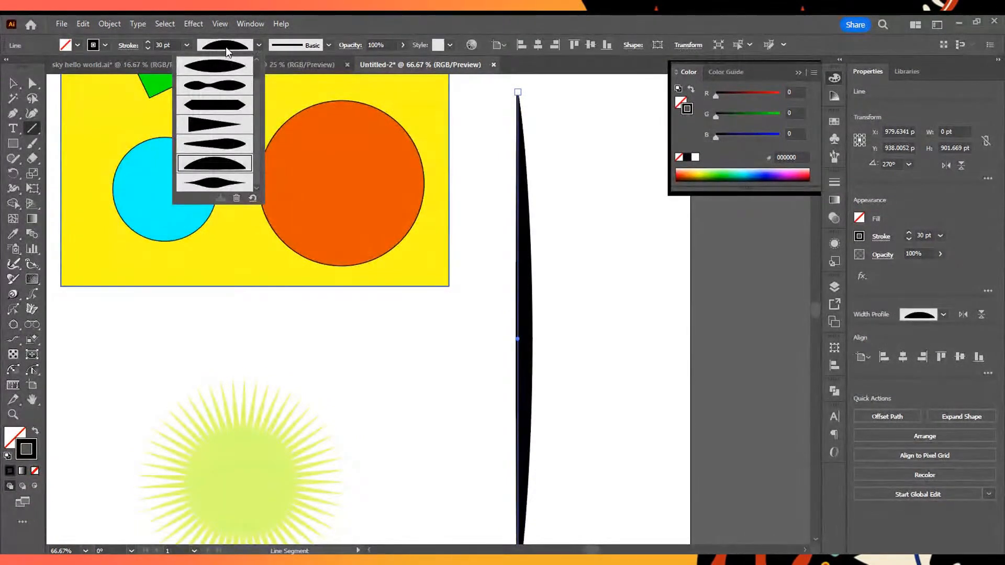
{"action": "left_click", "coordinate": [258, 46]}
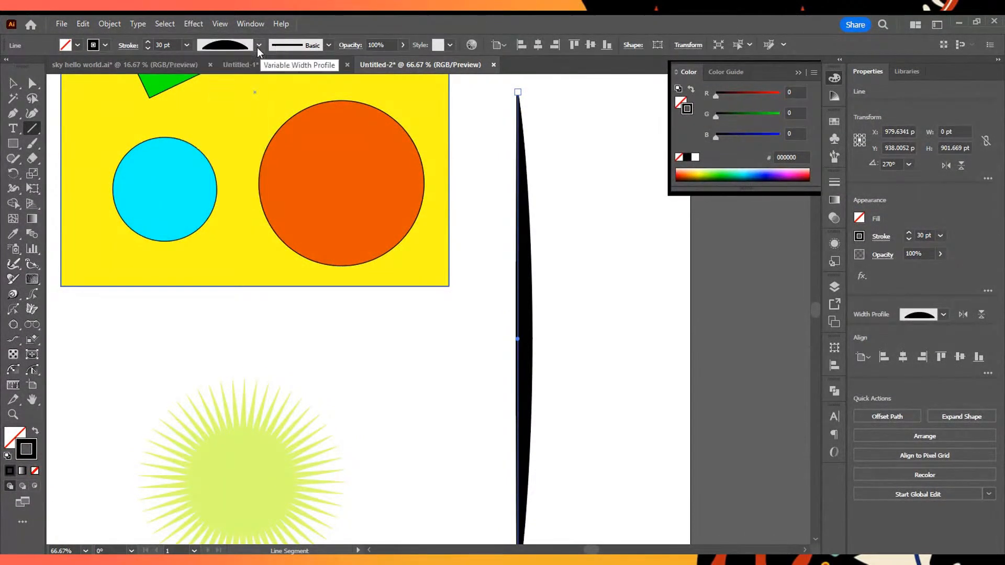
- Switch the vertical line back to the lens-shaped width profile and check it along its length
{"action": "left_click", "coordinate": [259, 43]}
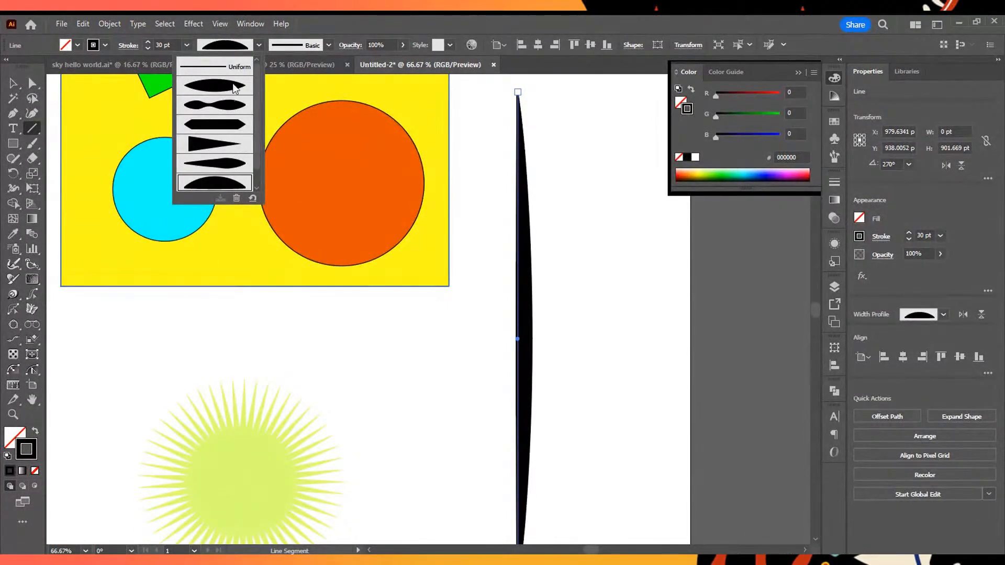
{"action": "left_click", "coordinate": [234, 88]}
{"action": "scroll", "coordinate": [499, 351], "scroll_direction": "down", "scroll_amount": 3}
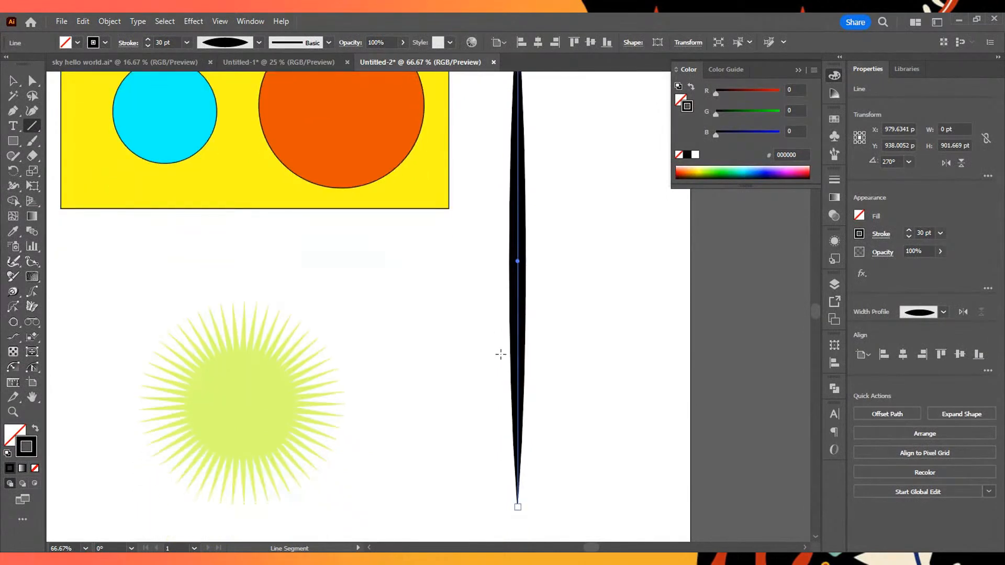
{"action": "scroll", "coordinate": [556, 157], "scroll_direction": "up", "scroll_amount": 3}
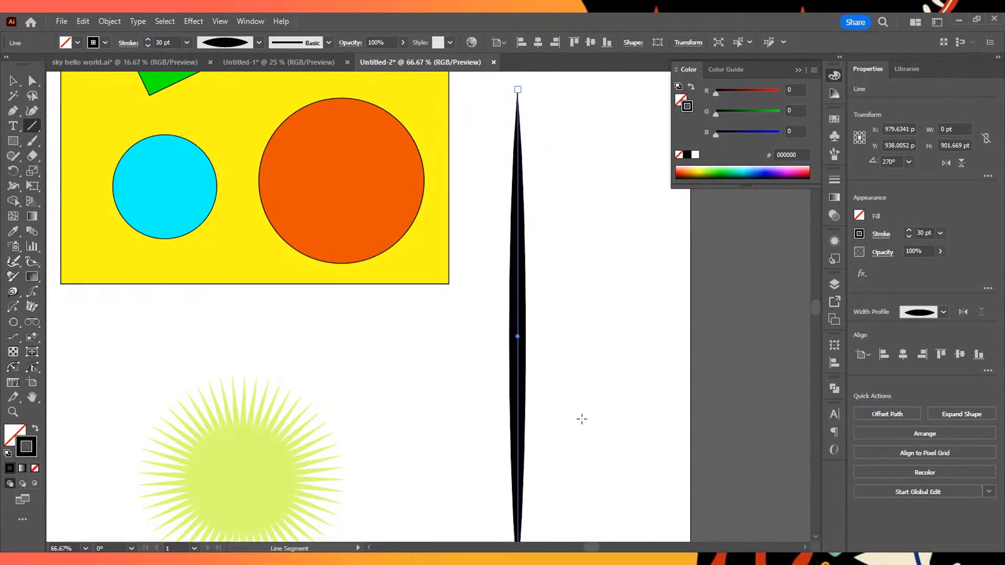
{"action": "scroll", "coordinate": [551, 476], "scroll_direction": "down", "scroll_amount": 3}
{"action": "scroll", "coordinate": [523, 80], "scroll_direction": "up", "scroll_amount": 4}
{"action": "scroll", "coordinate": [275, 220], "scroll_direction": "down", "scroll_amount": 3}
{"action": "scroll", "coordinate": [276, 220], "scroll_direction": "up", "scroll_amount": 1}
- Apply the rough charcoal brush definition to the vertical line
{"action": "left_click", "coordinate": [329, 44]}
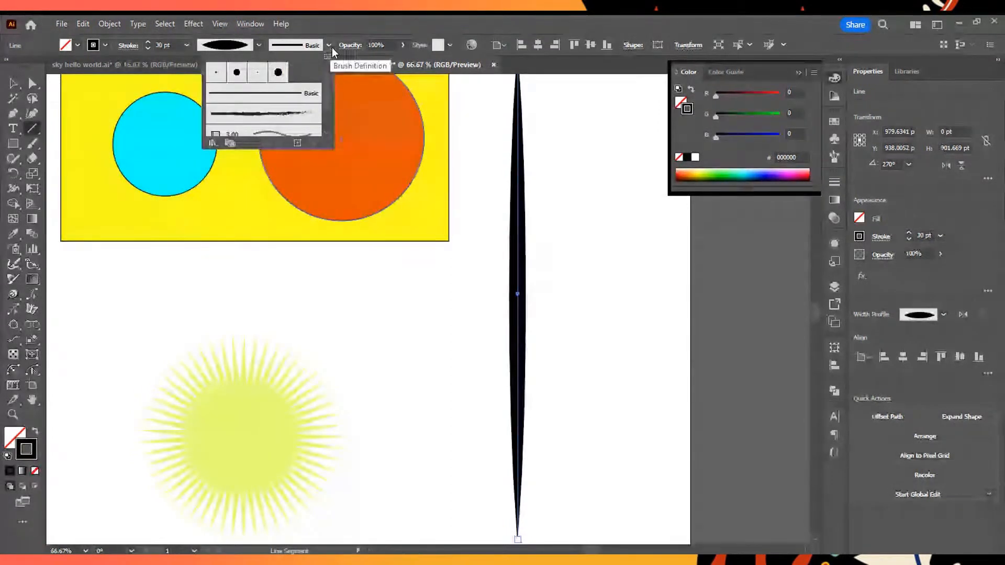
{"action": "left_click", "coordinate": [329, 49]}
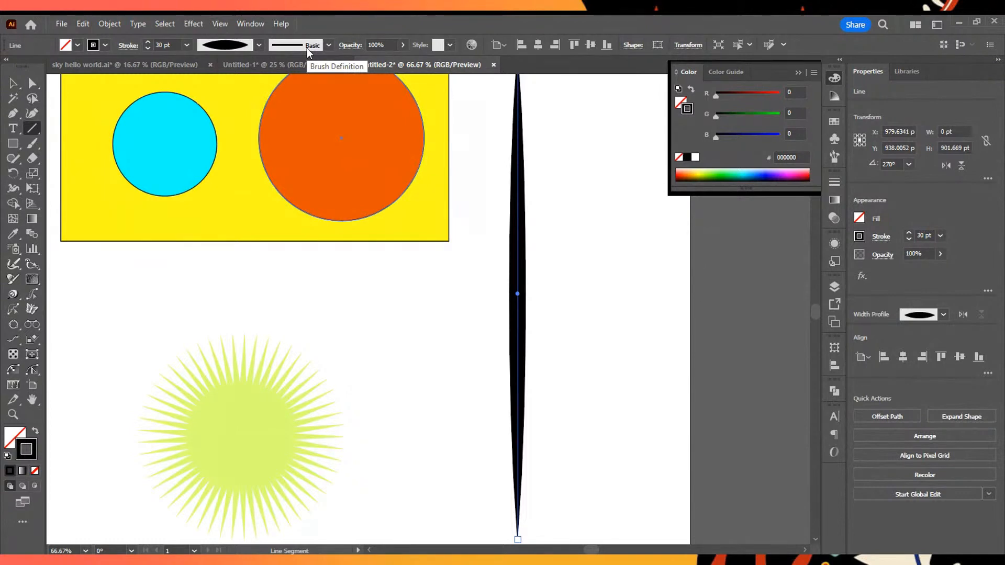
{"action": "left_click", "coordinate": [307, 48]}
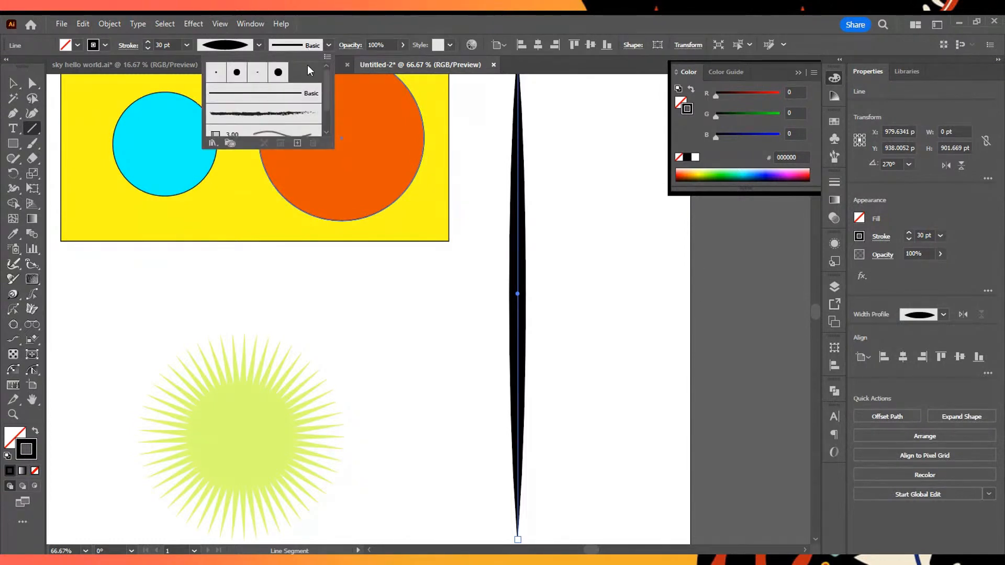
{"action": "scroll", "coordinate": [304, 79], "scroll_direction": "down", "scroll_amount": 1}
{"action": "left_click", "coordinate": [300, 84]}
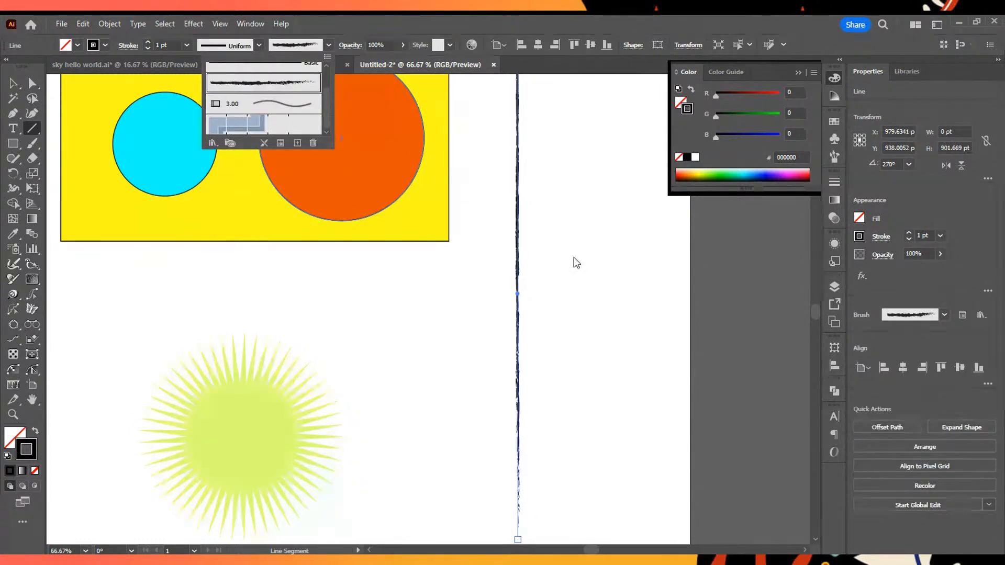
{"action": "left_click", "coordinate": [586, 245]}
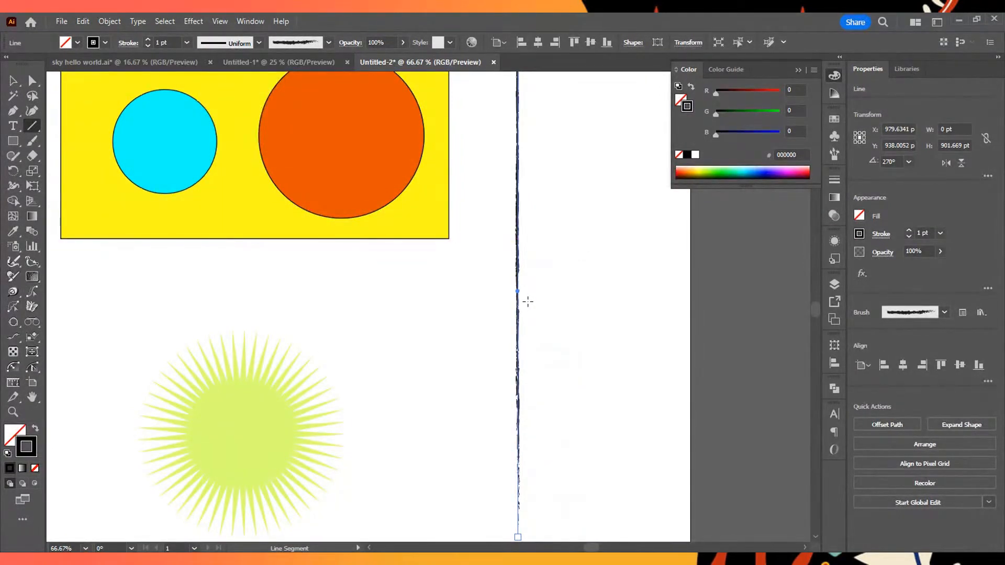
- Examine the rough brush texture of the vertical line up close and along its length
{"action": "scroll", "coordinate": [511, 276], "scroll_direction": "up", "scroll_amount": 8}
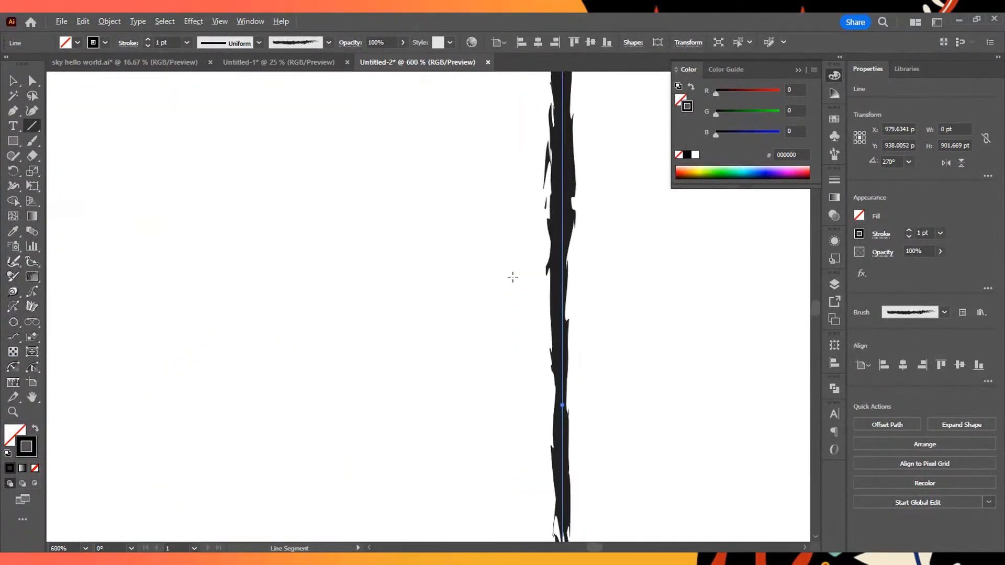
{"action": "scroll", "coordinate": [616, 272], "scroll_direction": "down", "scroll_amount": 11}
{"action": "scroll", "coordinate": [637, 286], "scroll_direction": "up", "scroll_amount": 3}
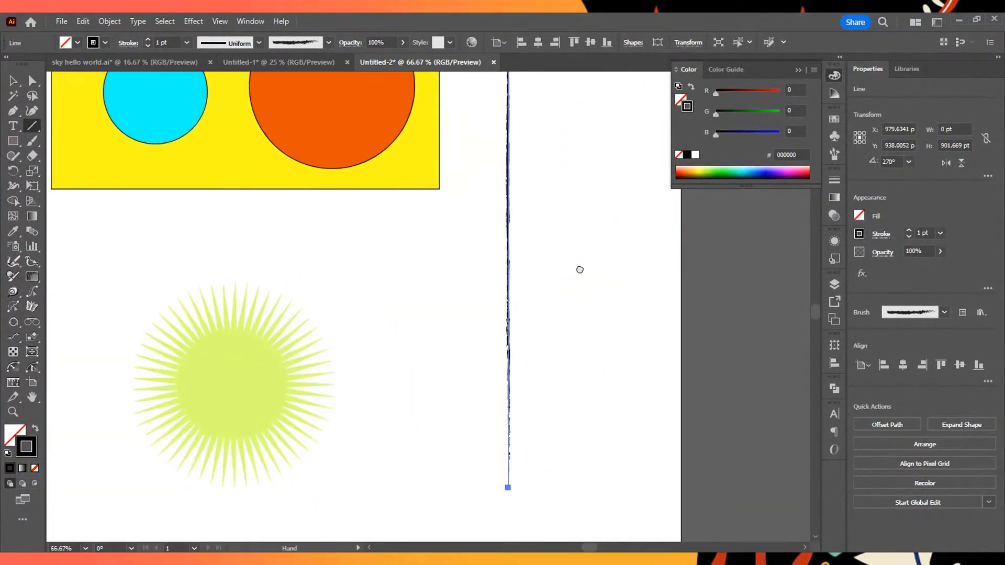
{"action": "scroll", "coordinate": [577, 267], "scroll_direction": "up", "scroll_amount": 5}
{"action": "scroll", "coordinate": [193, 300], "scroll_direction": "down", "scroll_amount": 6}
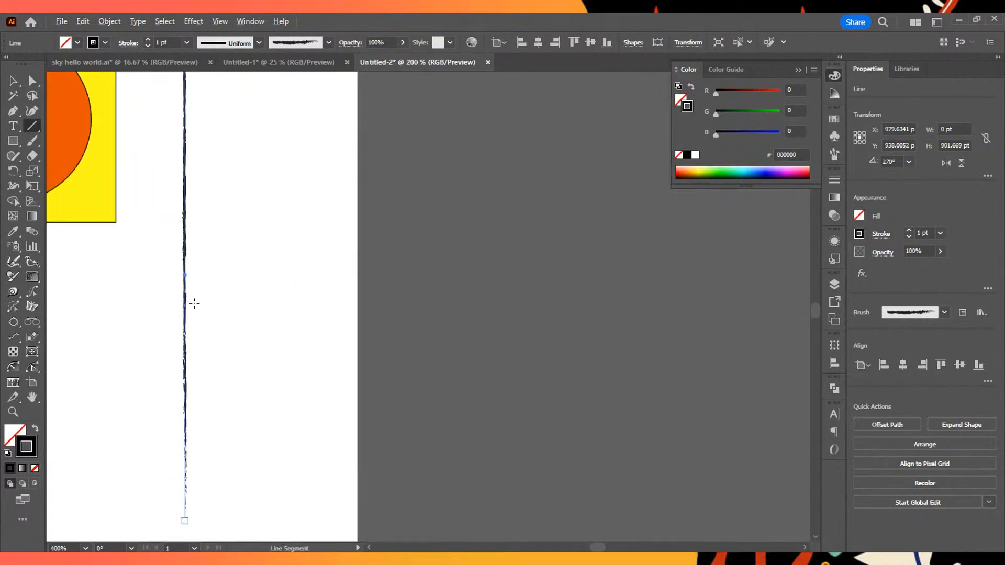
{"action": "scroll", "coordinate": [445, 239], "scroll_direction": "up", "scroll_amount": 3}
{"action": "scroll", "coordinate": [445, 239], "scroll_direction": "down", "scroll_amount": 3}
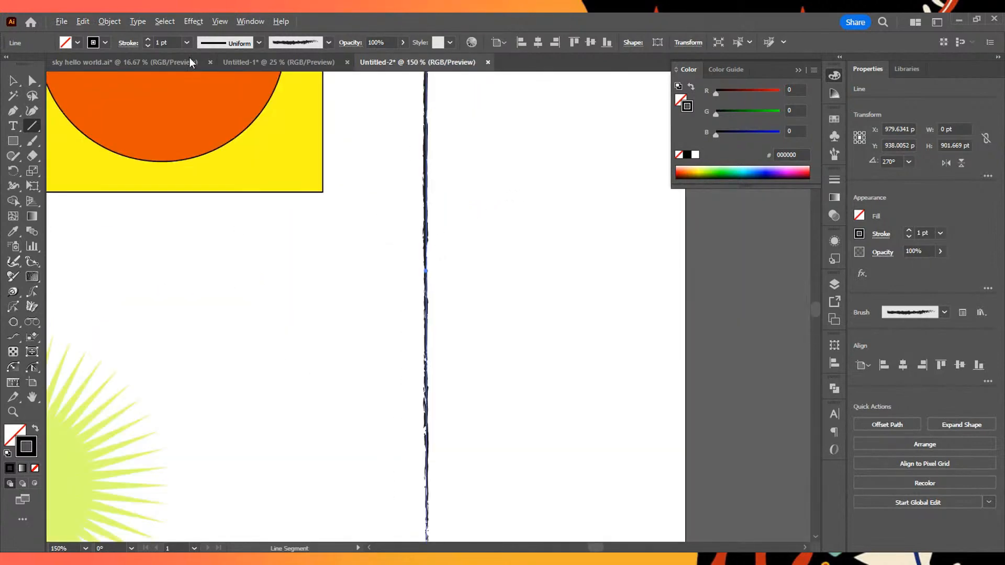
- Set the brushed vertical line's stroke weight to 7 pt
{"action": "left_click", "coordinate": [258, 42]}
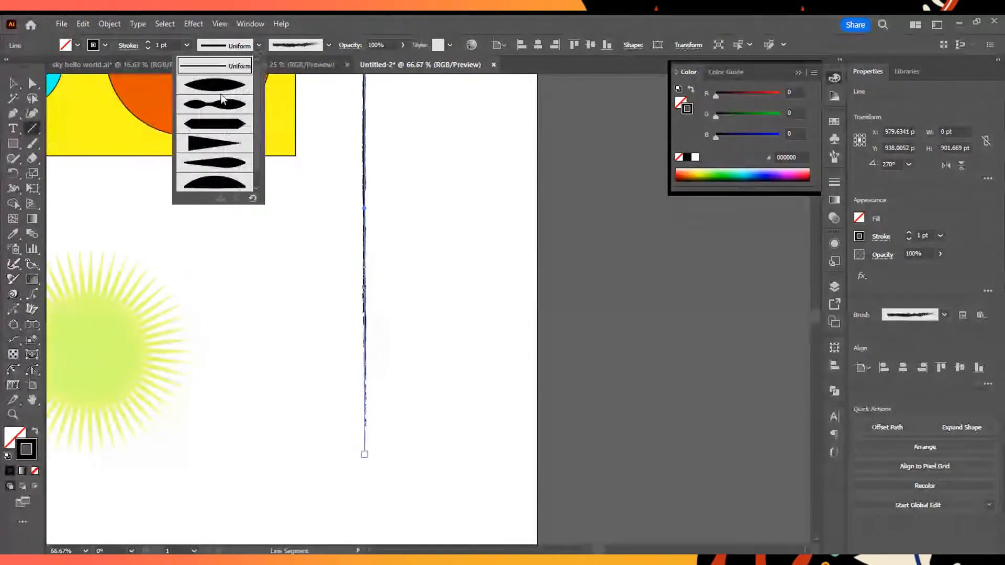
{"action": "left_click", "coordinate": [177, 50]}
{"action": "left_click", "coordinate": [146, 41]}
{"action": "left_click", "coordinate": [146, 40]}
{"action": "left_click", "coordinate": [146, 40]}
{"action": "left_click", "coordinate": [146, 39]}
{"action": "left_click", "coordinate": [146, 40]}
{"action": "left_click", "coordinate": [146, 40]}
{"action": "scroll", "coordinate": [367, 210], "scroll_direction": "up", "scroll_amount": 5}
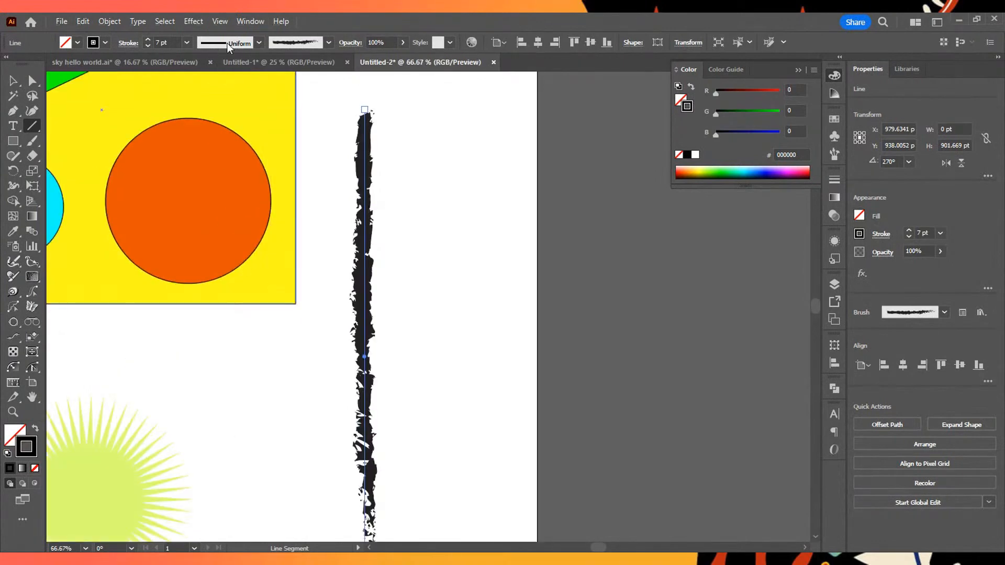
- Apply the lens-shaped width profile, tapered at both ends, to the brushed vertical line
{"action": "left_click", "coordinate": [259, 43]}
{"action": "left_click", "coordinate": [245, 84]}
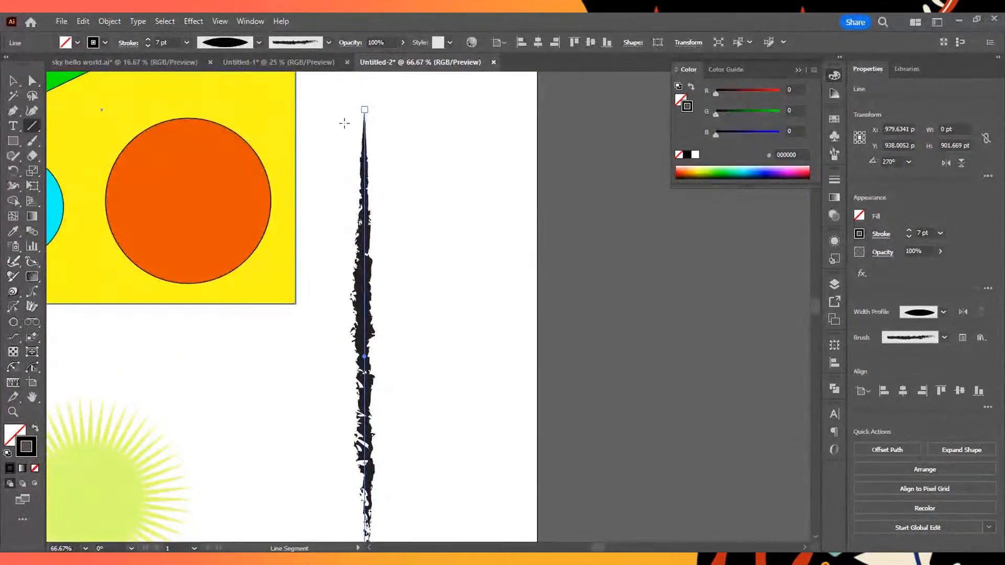
{"action": "scroll", "coordinate": [459, 246], "scroll_direction": "down", "scroll_amount": 1}
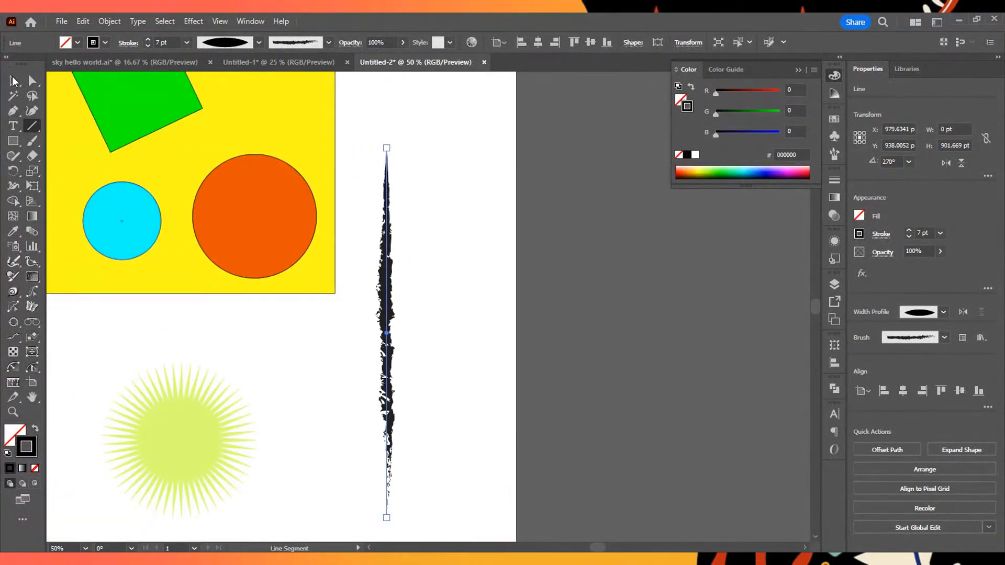
- Move the brushed line up beside the yellow square and deselect it
{"action": "left_click", "coordinate": [13, 78]}
{"action": "mouse_move", "coordinate": [387, 335]}
{"action": "left_mouse_down"}
{"action": "mouse_move", "coordinate": [416, 217]}
{"action": "mouse_move", "coordinate": [387, 165]}
{"action": "mouse_move", "coordinate": [380, 175]}
{"action": "left_mouse_up"}
{"action": "left_click", "coordinate": [426, 206]}
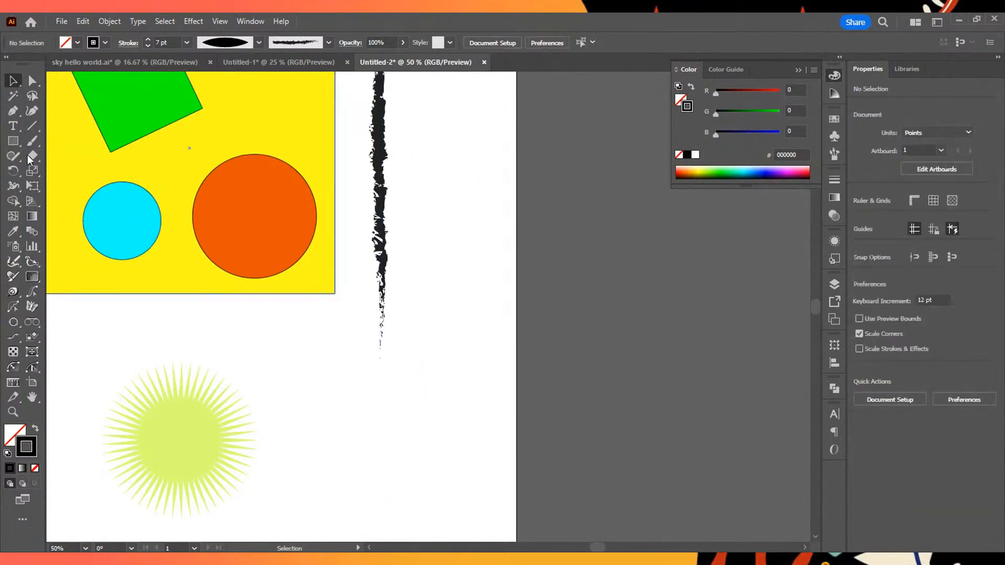
{"action": "scroll", "coordinate": [314, 312], "scroll_direction": "down", "scroll_amount": 1}
{"action": "left_click", "coordinate": [32, 126]}
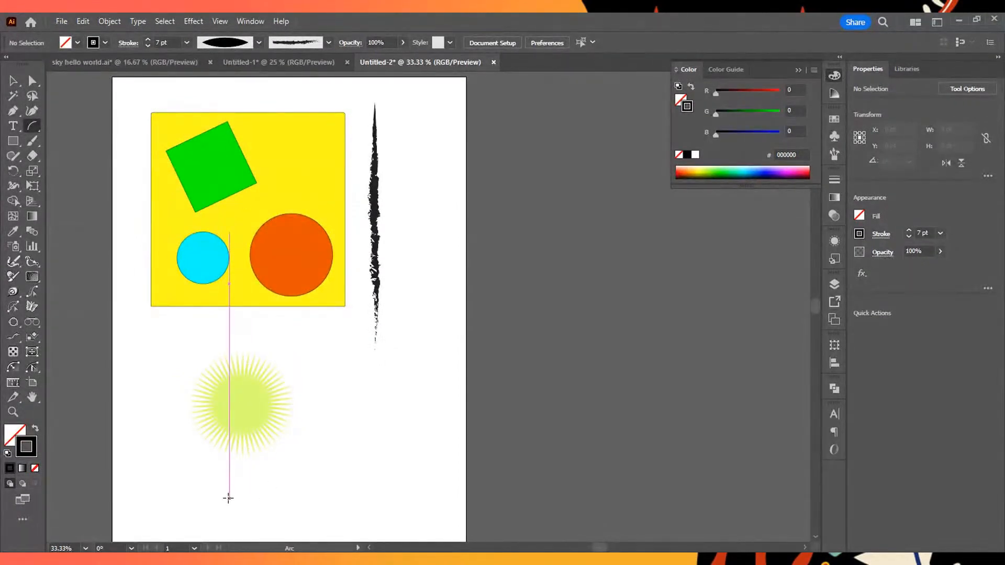
{"action": "left_click_drag", "start_coordinate": [228, 497], "coordinate": [151, 357]}
{"action": "key", "text": "Delete"}
- Try drawing a spiral to the right of the star, adding and removing segments to vary its number of turns
{"action": "right_click", "coordinate": [33, 128]}
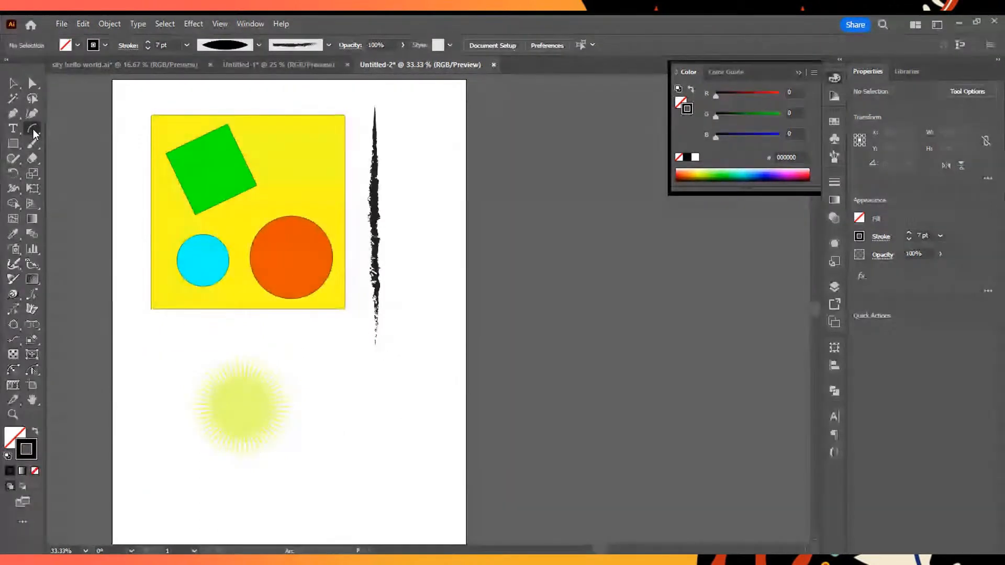
{"action": "left_click", "coordinate": [74, 156]}
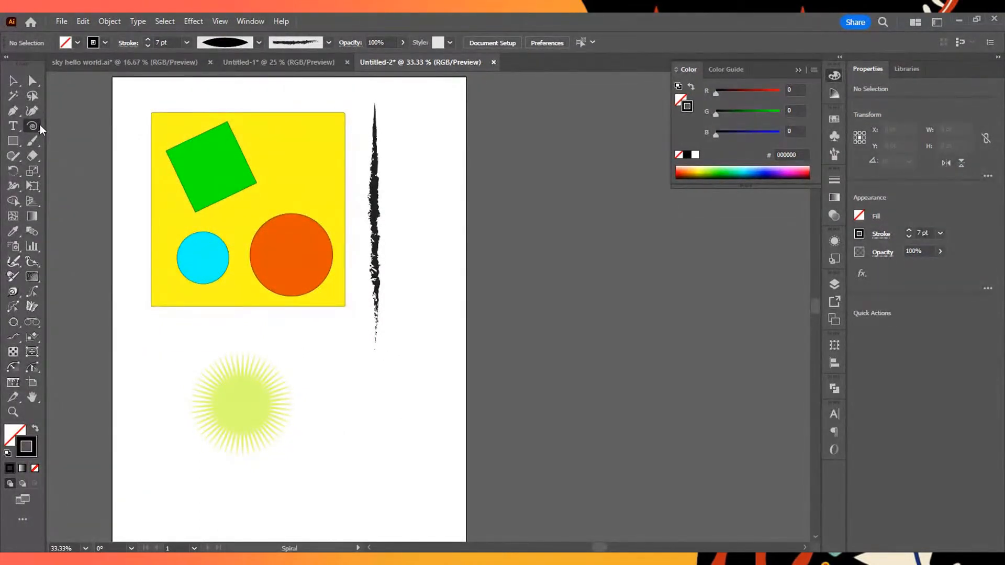
{"action": "left_click_drag", "start_coordinate": [414, 413], "coordinate": [423, 301]}
{"action": "key", "text": "Up"}
{"action": "key", "text": "Up"}
{"action": "key", "text": "Up"}
{"action": "left_click_drag", "start_coordinate": [420, 302], "coordinate": [420, 302]}
{"action": "key", "text": "Down"}
{"action": "key", "text": "Down"}
{"action": "key", "text": "Down"}
{"action": "key", "text": "Down"}
{"action": "key", "text": "Up"}
{"action": "key", "text": "Up"}
{"action": "key", "text": "Up"}
{"action": "key", "text": "Up"}
{"action": "key", "text": "Up"}
{"action": "key", "text": "Down"}
{"action": "key", "text": "Down"}
{"action": "key", "text": "Down"}
{"action": "key", "text": "Down"}
{"action": "key", "text": "Down"}
{"action": "key", "text": "Down"}
{"action": "key", "text": "Up"}
{"action": "key", "text": "Up"}
{"action": "key", "text": "Up"}
{"action": "key", "text": "Up"}
{"action": "key", "text": "Up"}
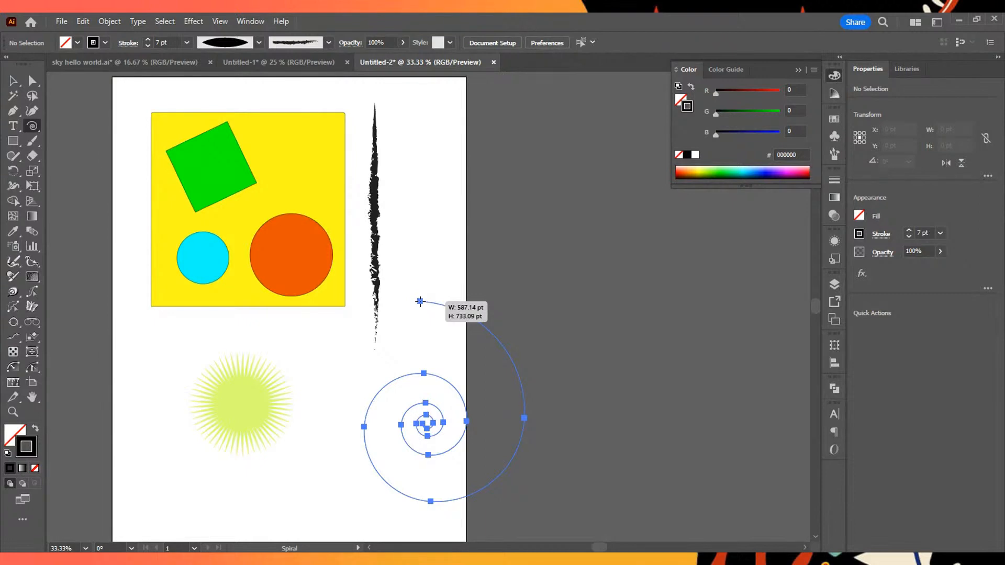
- Enlarge the spiral and vary its segments down to a quarter-turn arc about 483 by 478 pt, and undo it
{"action": "left_click_drag", "start_coordinate": [420, 302], "coordinate": [413, 280]}
{"action": "key", "text": "Down"}
{"action": "key", "text": "Down"}
{"action": "key", "text": "Down"}
{"action": "key", "text": "Down"}
{"action": "key", "text": "Down"}
{"action": "key", "text": "Down"}
{"action": "key", "text": "Down"}
{"action": "key", "text": "Down"}
{"action": "key", "text": "Down"}
{"action": "key", "text": "Down"}
{"action": "key", "text": "Down"}
{"action": "key", "text": "Down"}
{"action": "key", "text": "Down"}
{"action": "key", "text": "Up"}
{"action": "key", "text": "Up"}
{"action": "key", "text": "Up"}
{"action": "key", "text": "Up"}
{"action": "key", "text": "Up"}
{"action": "key", "text": "Up"}
{"action": "key", "text": "Up"}
{"action": "key", "text": "Up"}
{"action": "key", "text": "Up"}
{"action": "key", "text": "Up"}
{"action": "key", "text": "Up"}
{"action": "key", "text": "Down"}
{"action": "key", "text": "Down"}
{"action": "key", "text": "Down"}
{"action": "key", "text": "Down"}
{"action": "key", "text": "Down"}
{"action": "key", "text": "Down"}
{"action": "key", "text": "Down"}
{"action": "key", "text": "Down"}
{"action": "key", "text": "Down"}
{"action": "key", "text": "Down"}
{"action": "key", "text": "Down"}
{"action": "key", "text": "Up"}
{"action": "key", "text": "Up"}
{"action": "key", "text": "Up"}
{"action": "key", "text": "Up"}
{"action": "key", "text": "Up"}
{"action": "key", "text": "Up"}
{"action": "key", "text": "Up"}
{"action": "key", "text": "Up"}
{"action": "key", "text": "Up"}
{"action": "key", "text": "Up"}
{"action": "key", "text": "Up"}
{"action": "key", "text": "Down"}
{"action": "key", "text": "Down"}
{"action": "key", "text": "Down"}
{"action": "key", "text": "Down"}
{"action": "key", "text": "Down"}
{"action": "key", "text": "Down"}
{"action": "key", "text": "Down"}
{"action": "key", "text": "Down"}
{"action": "key", "text": "Down"}
{"action": "key", "text": "Down"}
{"action": "key", "text": "Down"}
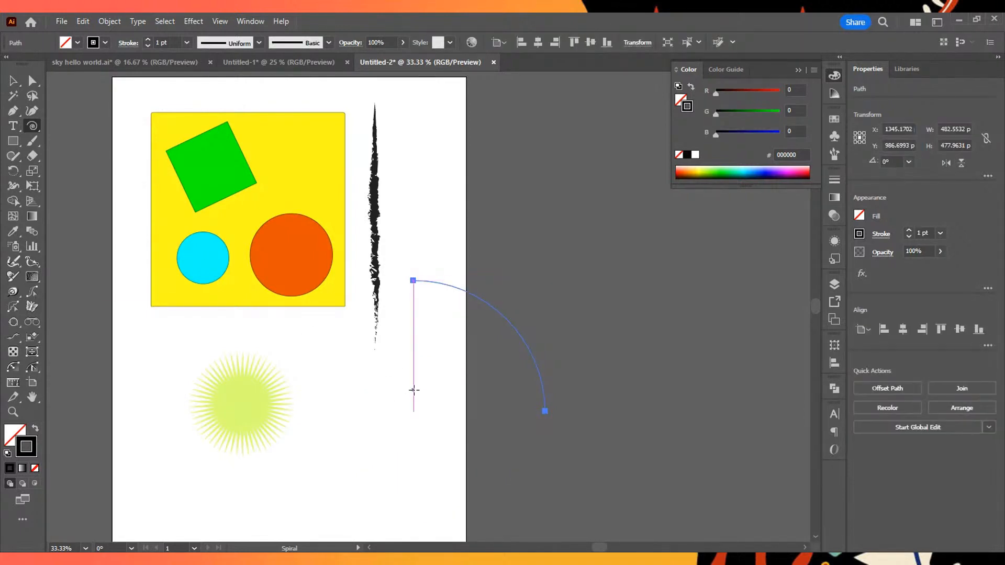
{"action": "key", "text": "ctrl+z"}
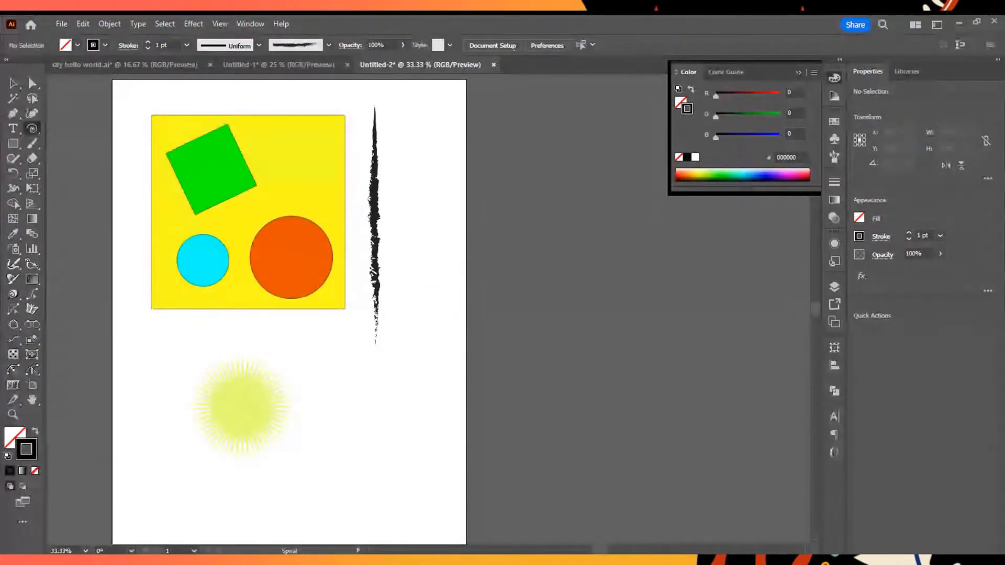
{"action": "left_click", "coordinate": [76, 168]}
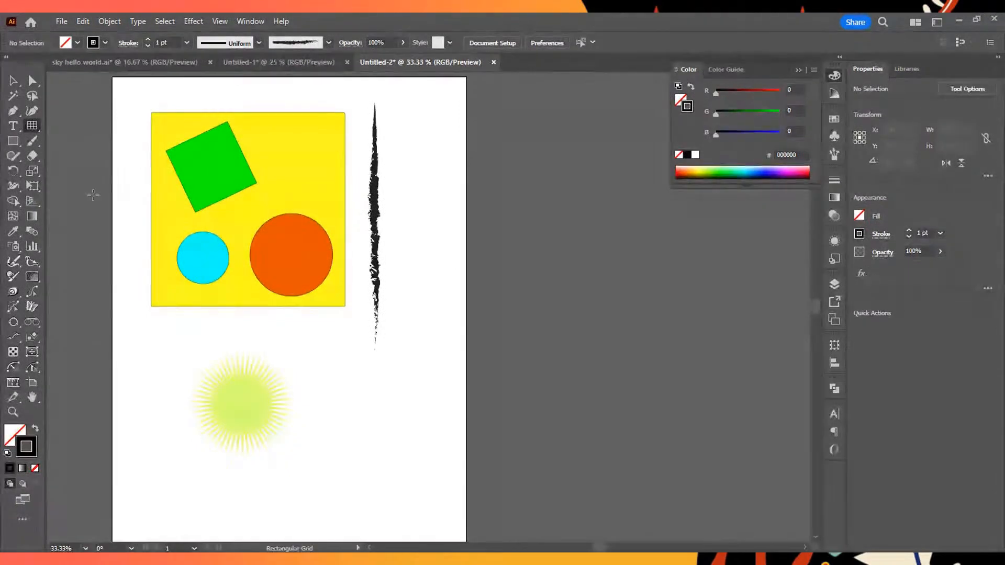
{"action": "right_click", "coordinate": [33, 131]}
{"action": "left_click", "coordinate": [76, 182]}
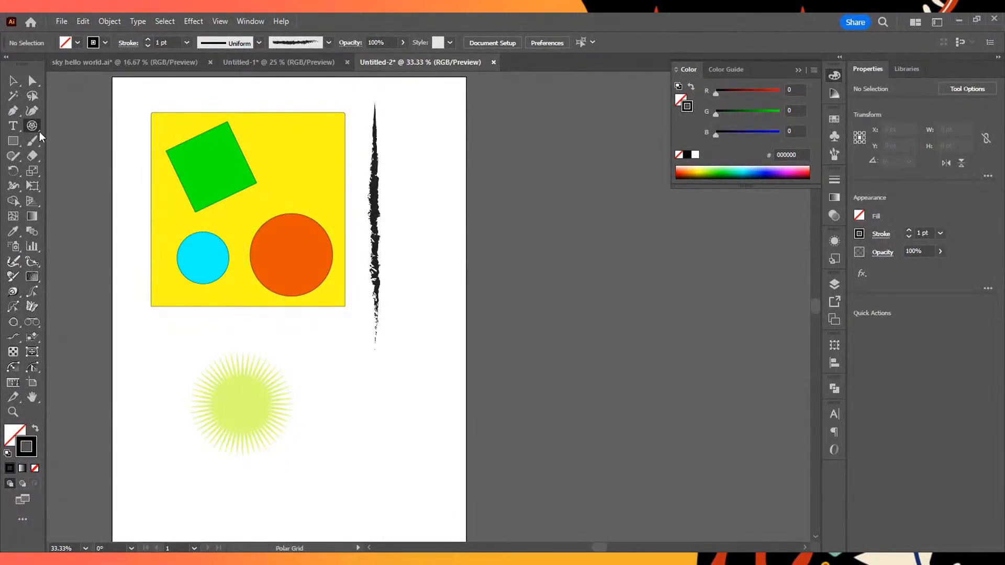
{"action": "key", "text": "backslash"}
{"action": "left_click", "coordinate": [13, 81]}
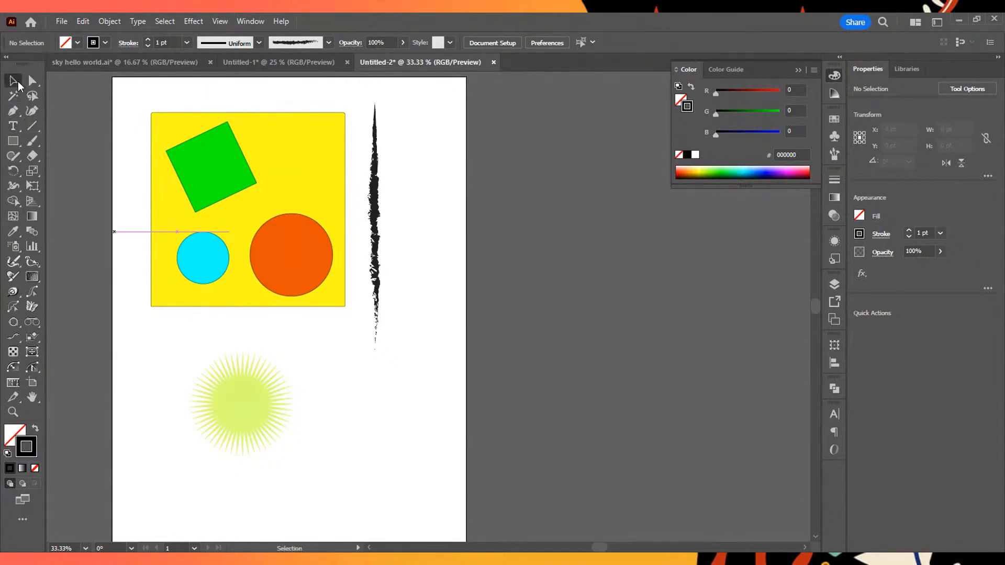
- Try starting a curved Pen path to the right of the star, and undo the stray segment
{"action": "left_click", "coordinate": [13, 110]}
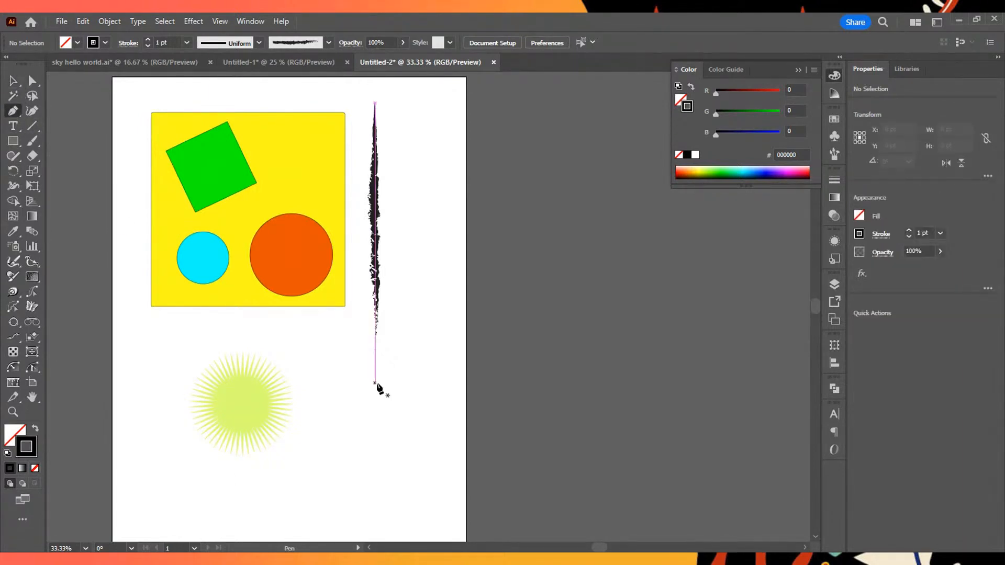
{"action": "scroll", "coordinate": [385, 451], "scroll_direction": "up", "scroll_amount": 5}
{"action": "scroll", "coordinate": [417, 417], "scroll_direction": "down", "scroll_amount": 4}
{"action": "left_click_drag", "start_coordinate": [423, 372], "coordinate": [494, 318]}
{"action": "left_click", "coordinate": [403, 370]}
{"action": "key", "text": "ctrl+z"}
- Try drawing a large rounded Pen outline to the right of the star, mixing curved and straight segments, and undo it
{"action": "left_click_drag", "start_coordinate": [376, 376], "coordinate": [411, 343]}
{"action": "left_click_drag", "start_coordinate": [463, 291], "coordinate": [463, 271]}
{"action": "left_click_drag", "start_coordinate": [452, 215], "coordinate": [538, 188]}
{"action": "left_click", "coordinate": [571, 226]}
{"action": "left_click", "coordinate": [580, 289]}
{"action": "left_click", "coordinate": [570, 356]}
{"action": "left_click", "coordinate": [485, 427]}
{"action": "left_click", "coordinate": [398, 451]}
{"action": "left_click", "coordinate": [344, 458]}
{"action": "left_click_drag", "start_coordinate": [343, 377], "coordinate": [351, 378]}
{"action": "key", "text": "ctrl+z"}
{"action": "key", "text": "ctrl+z"}
{"action": "key", "text": "ctrl+z"}
{"action": "key", "text": "ctrl+z"}
{"action": "key", "text": "ctrl+z"}
{"action": "key", "text": "ctrl+z"}
{"action": "key", "text": "ctrl+z"}
{"action": "key", "text": "ctrl+z"}
{"action": "key", "text": "ctrl+z"}
{"action": "key", "text": "ctrl+z"}
{"action": "key", "text": "ctrl+z"}
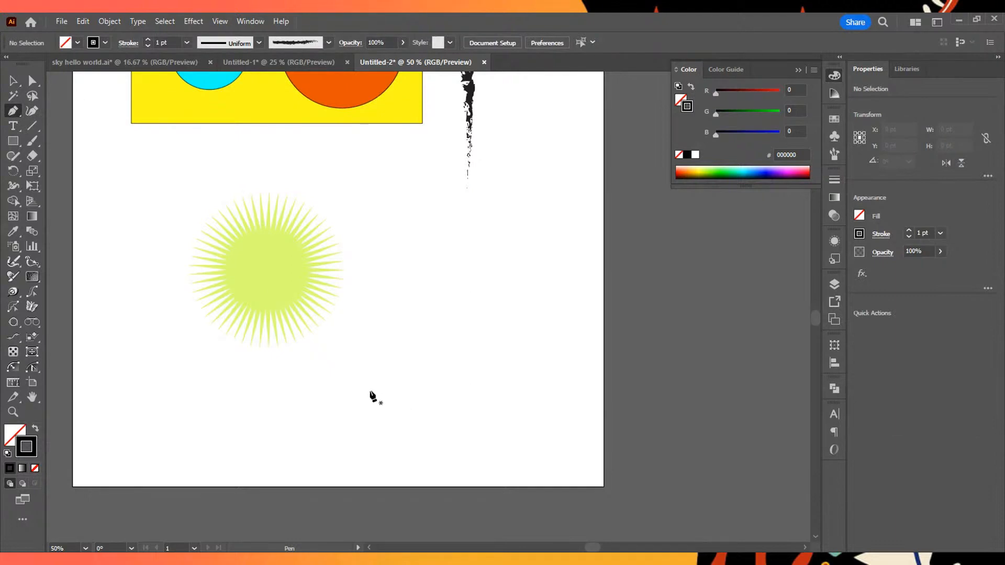
- Try a short Pen curve, undo it, and draw one straight diagonal segment below and to the right of the star
{"action": "left_click_drag", "start_coordinate": [398, 363], "coordinate": [401, 398]}
{"action": "left_click_drag", "start_coordinate": [391, 358], "coordinate": [386, 384]}
{"action": "key", "text": "ctrl+z"}
{"action": "left_click", "coordinate": [332, 400]}
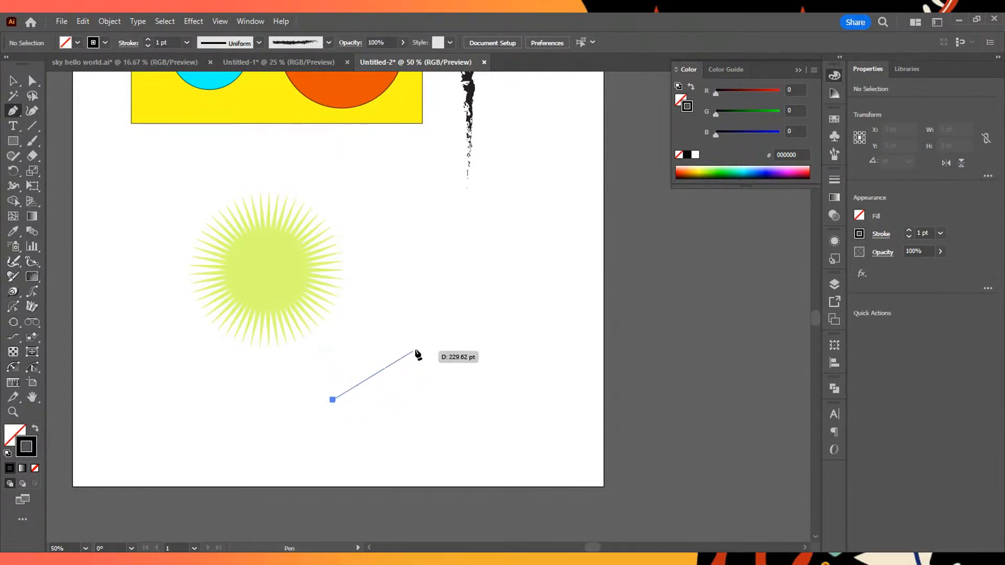
{"action": "left_click", "coordinate": [443, 318]}
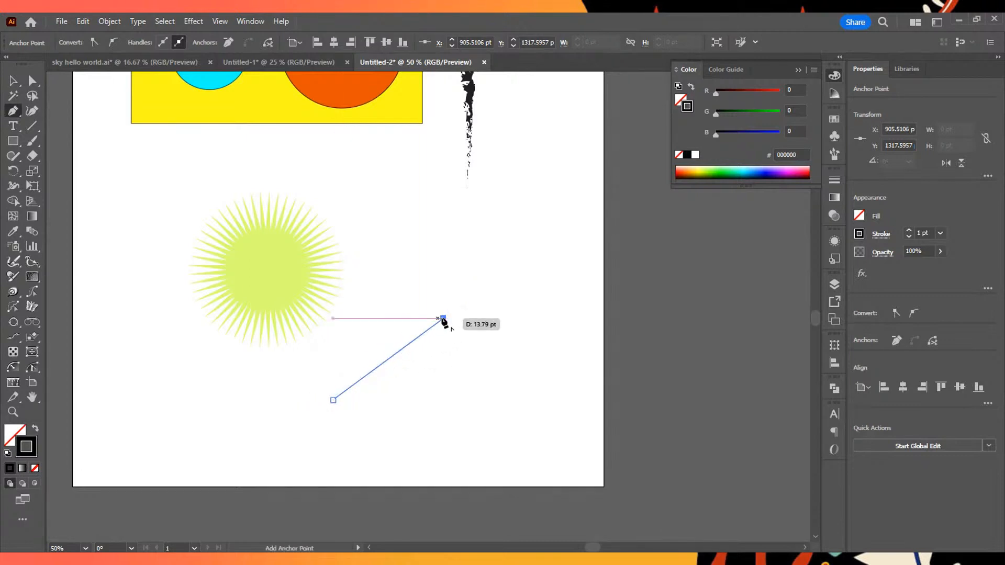
- Continue the Pen path with two curved segments and straight lower sides, closing it at its starting anchor
{"action": "left_click_drag", "start_coordinate": [470, 230], "coordinate": [558, 173]}
{"action": "left_click_drag", "start_coordinate": [568, 279], "coordinate": [549, 312]}
{"action": "left_click", "coordinate": [545, 377]}
{"action": "left_click", "coordinate": [479, 429]}
{"action": "left_click", "coordinate": [383, 432]}
{"action": "left_click", "coordinate": [333, 402]}
- Undo the whole Pen outline, anchor by anchor
{"action": "key", "text": "ctrl+z"}
{"action": "key", "text": "ctrl+z"}
{"action": "key", "text": "ctrl+z"}
{"action": "key", "text": "ctrl+z"}
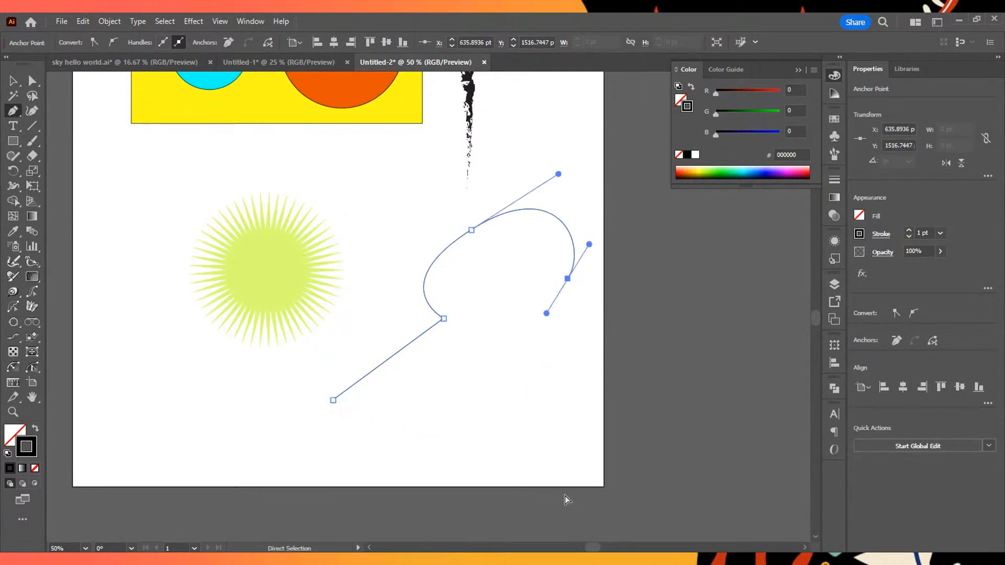
{"action": "key", "text": "ctrl+z"}
{"action": "key", "text": "ctrl+z"}
{"action": "key", "text": "ctrl+z"}
{"action": "key", "text": "ctrl+z"}
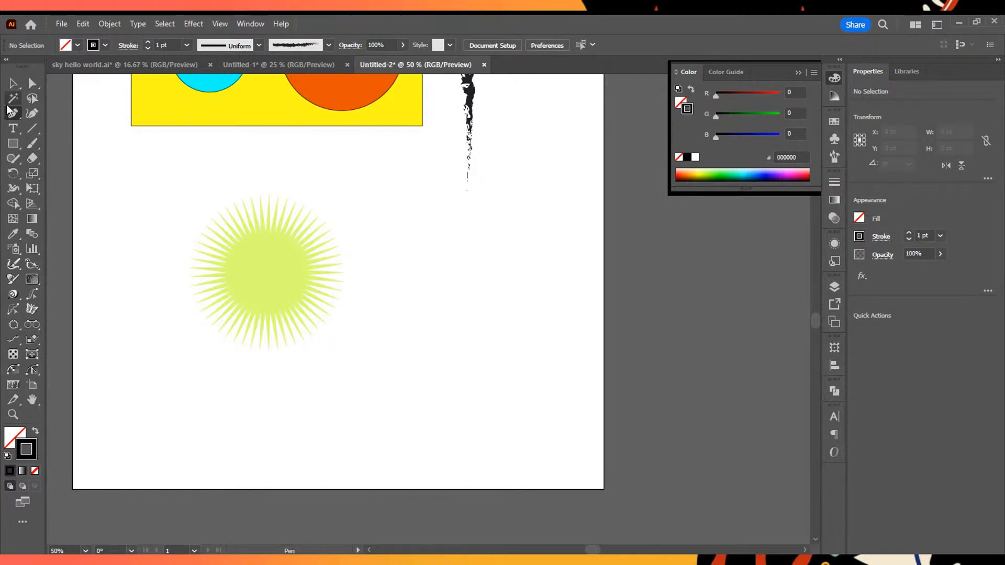
- Try drawing a four-point Pen shape with one curved side to the right of the star, and undo it
{"action": "left_click_drag", "start_coordinate": [398, 396], "coordinate": [394, 346]}
{"action": "left_click", "coordinate": [453, 261]}
{"action": "left_click", "coordinate": [561, 323]}
{"action": "left_click", "coordinate": [548, 432]}
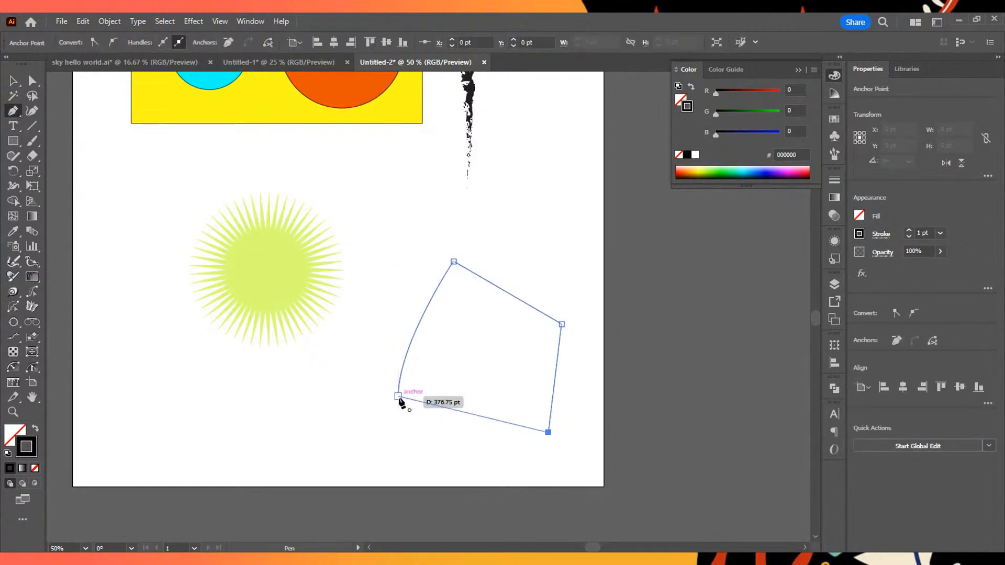
{"action": "key", "text": "ctrl+z"}
{"action": "key", "text": "ctrl+z"}
{"action": "key", "text": "ctrl+z"}
{"action": "key", "text": "ctrl+z"}
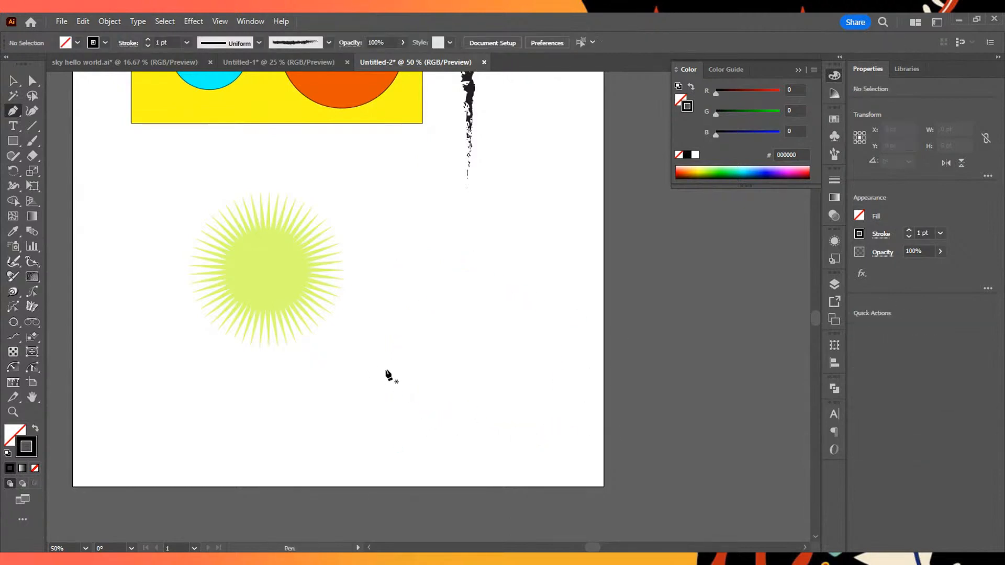
{"action": "scroll", "coordinate": [392, 372], "scroll_direction": "down", "scroll_amount": 4}
{"action": "scroll", "coordinate": [391, 372], "scroll_direction": "up", "scroll_amount": 3}
{"action": "scroll", "coordinate": [392, 372], "scroll_direction": "up", "scroll_amount": 1}
{"action": "scroll", "coordinate": [360, 304], "scroll_direction": "down", "scroll_amount": 2}
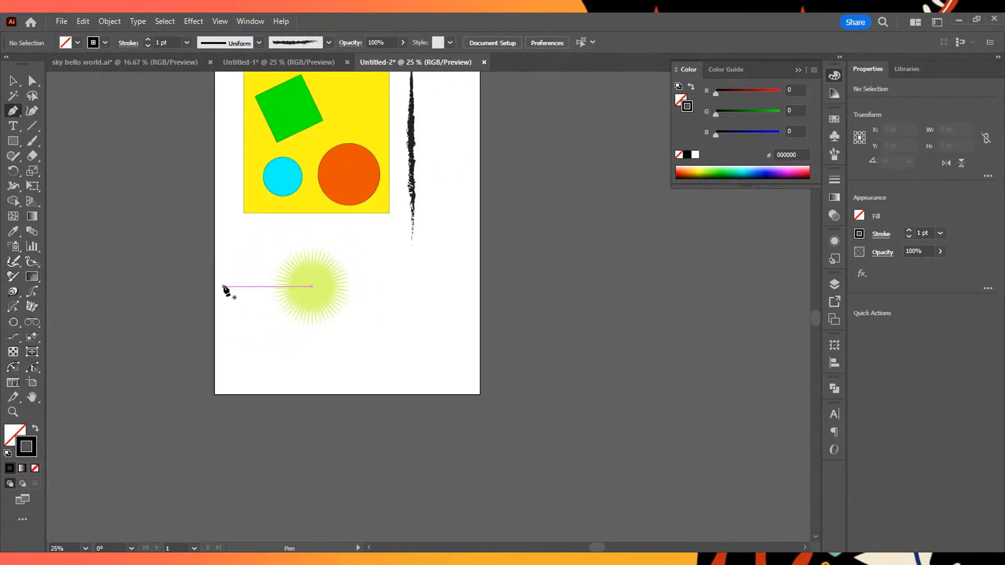
{"action": "scroll", "coordinate": [226, 289], "scroll_direction": "up", "scroll_amount": 4}
{"action": "scroll", "coordinate": [240, 283], "scroll_direction": "down", "scroll_amount": 1}
{"action": "scroll", "coordinate": [166, 162], "scroll_direction": "up", "scroll_amount": 1}
- Create a new portrait document from the Poster preset, 1296 by 1728 pt in RGB Color
{"action": "left_click", "coordinate": [9, 82]}
{"action": "left_click_drag", "start_coordinate": [449, 174], "coordinate": [486, 144]}
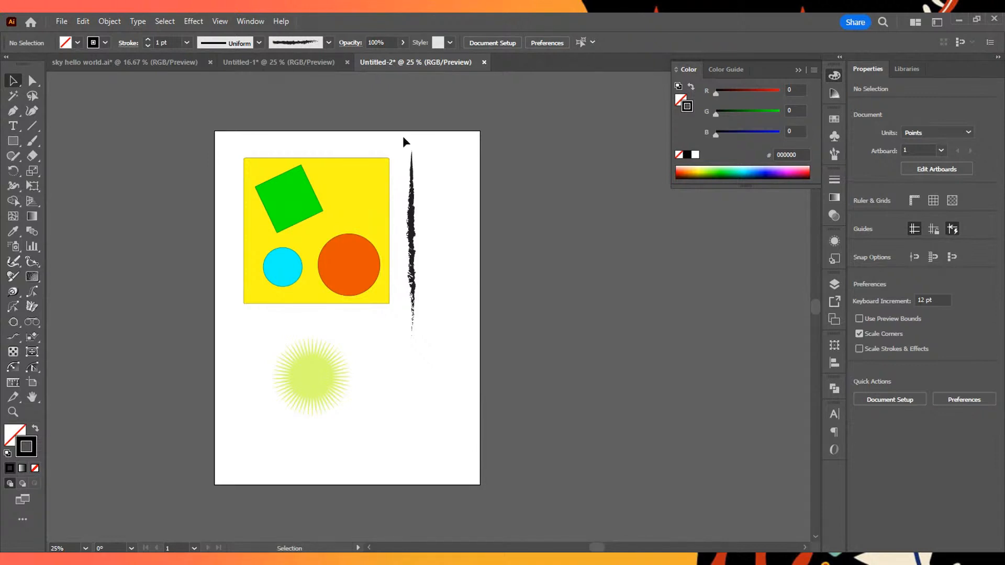
{"action": "key", "text": "ctrl+n"}
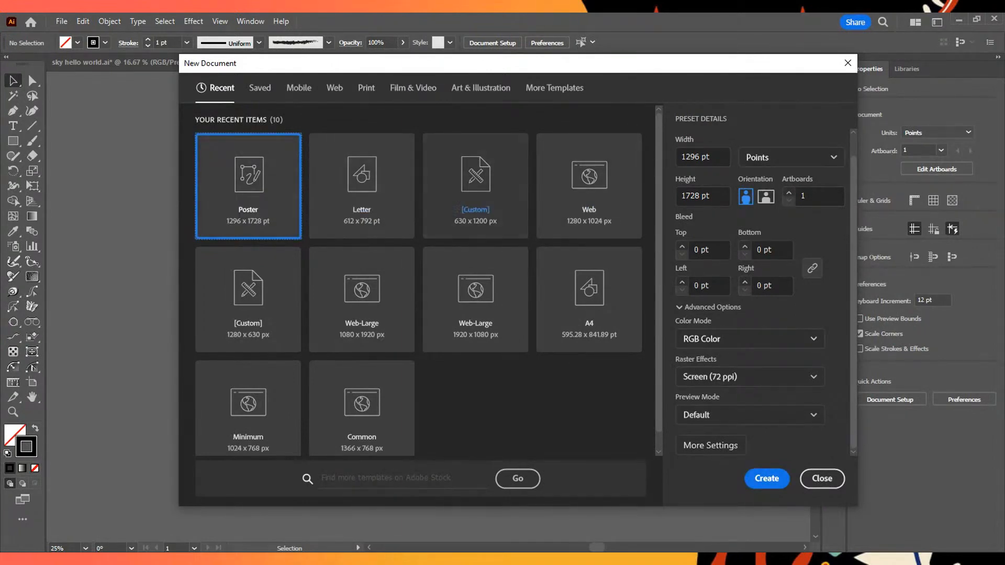
{"action": "key", "text": "Return"}
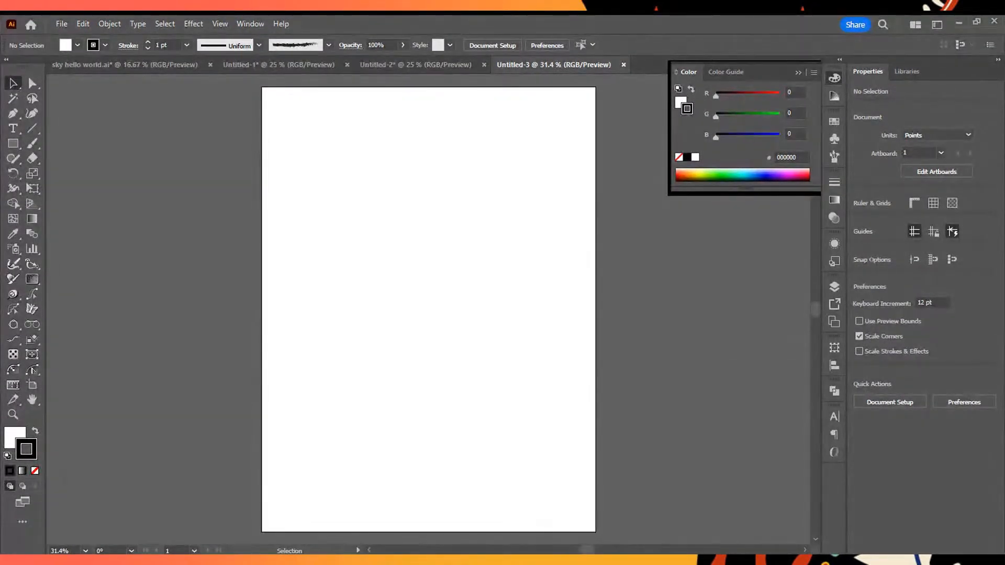
- Draw a circle about 359 pt in diameter in the upper middle of the artboard
{"action": "key", "text": "l"}
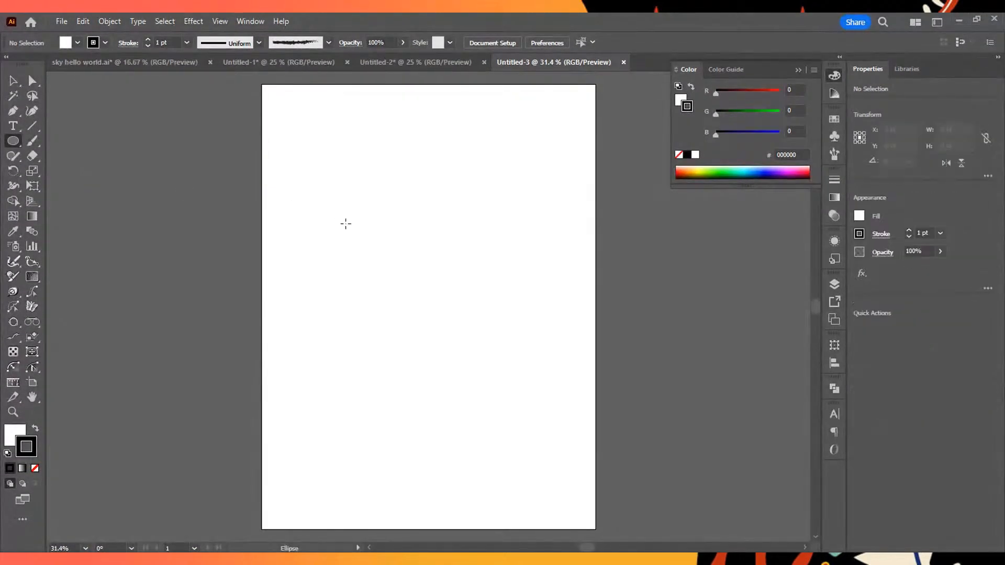
{"action": "mouse_move", "coordinate": [377, 229]}
{"action": "left_mouse_down"}
{"action": "mouse_move", "coordinate": [415, 275]}
{"action": "mouse_move", "coordinate": [372, 212]}
{"action": "mouse_move", "coordinate": [477, 300]}
{"action": "mouse_move", "coordinate": [433, 268]}
{"action": "mouse_move", "coordinate": [470, 289]}
{"action": "mouse_move", "coordinate": [411, 230]}
{"action": "left_mouse_up"}
{"action": "key", "text": "v"}
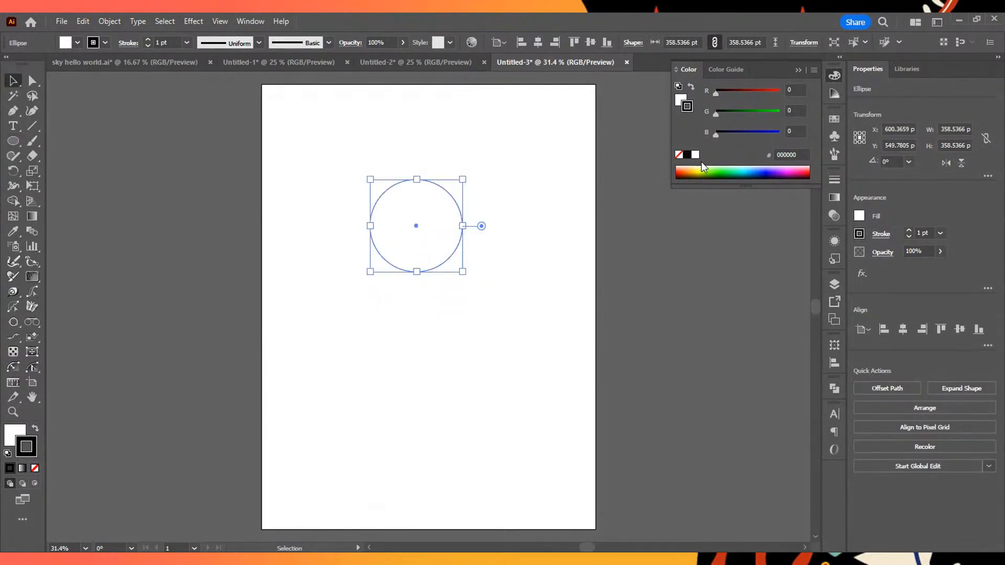
- Fill the circle with light yellow FFF573, move it slightly down the artboard, and deselect it
{"action": "left_click", "coordinate": [701, 172]}
{"action": "left_click_drag", "start_coordinate": [700, 173], "coordinate": [700, 165]}
{"action": "key", "text": "ctrl+z"}
{"action": "left_click", "coordinate": [21, 435]}
{"action": "left_click", "coordinate": [509, 419]}
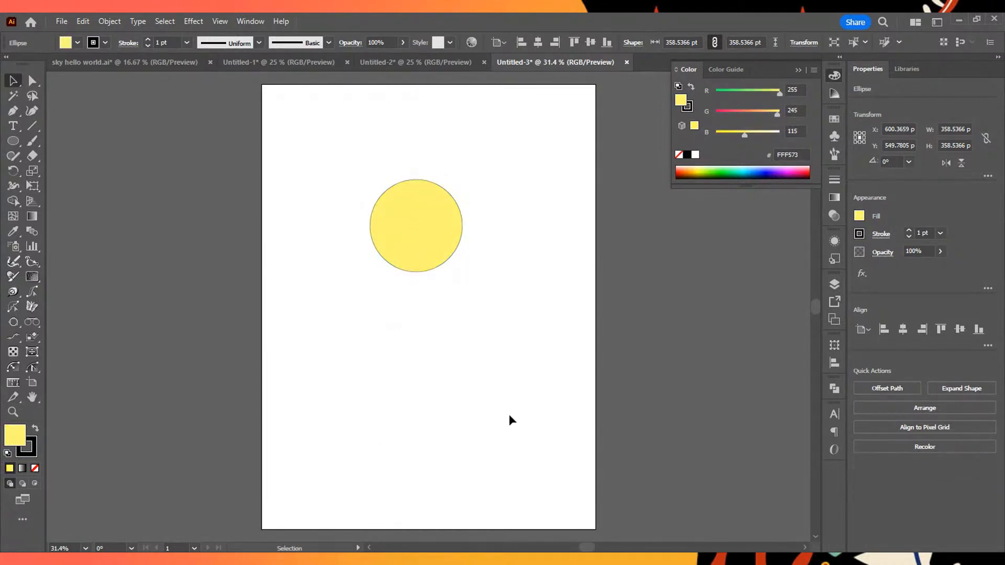
{"action": "left_click_drag", "start_coordinate": [426, 231], "coordinate": [429, 272]}
{"action": "left_click", "coordinate": [552, 415]}
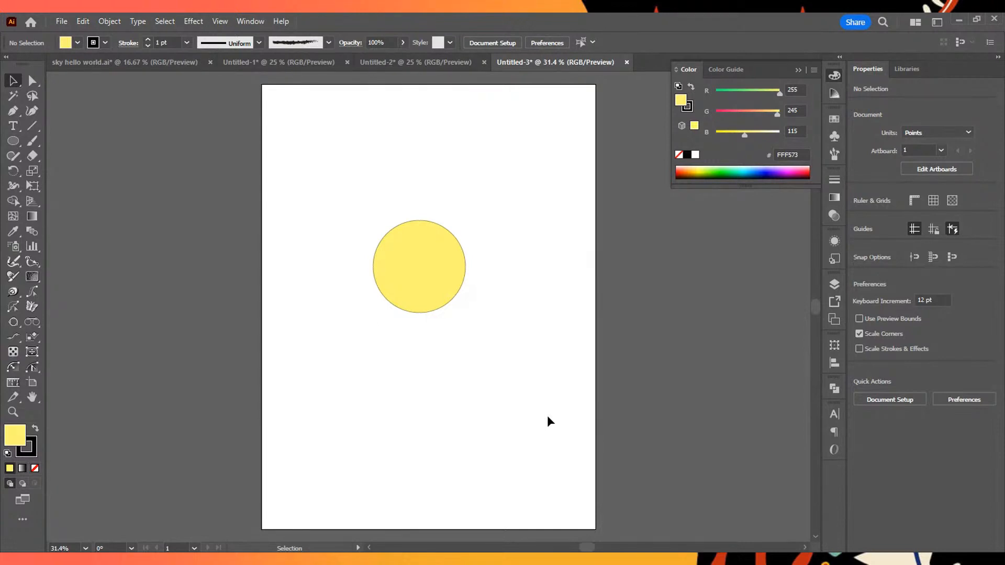
- Set the fill colour to bright green 5FFF45 with nothing selected
{"action": "left_click", "coordinate": [13, 110]}
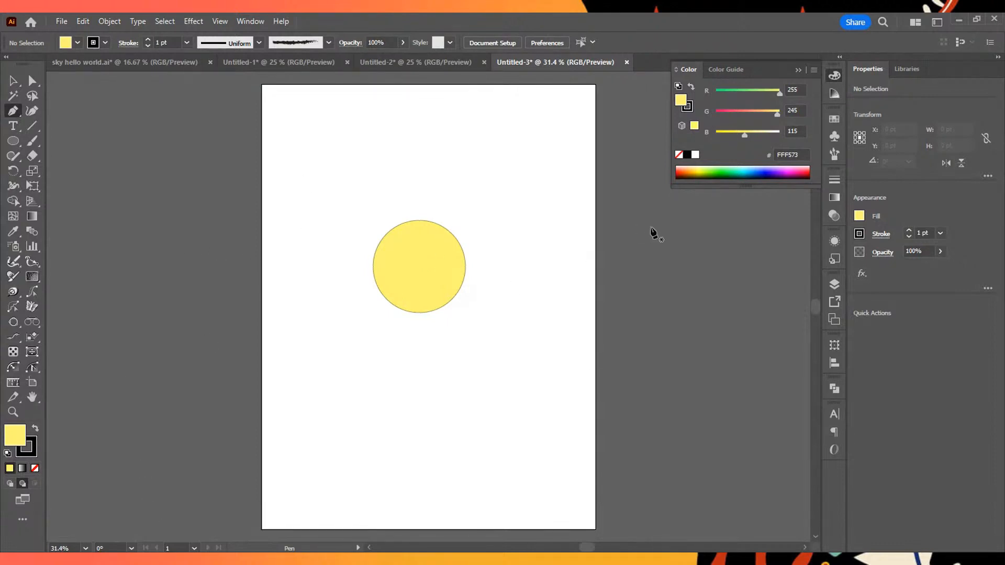
{"action": "left_click", "coordinate": [724, 168]}
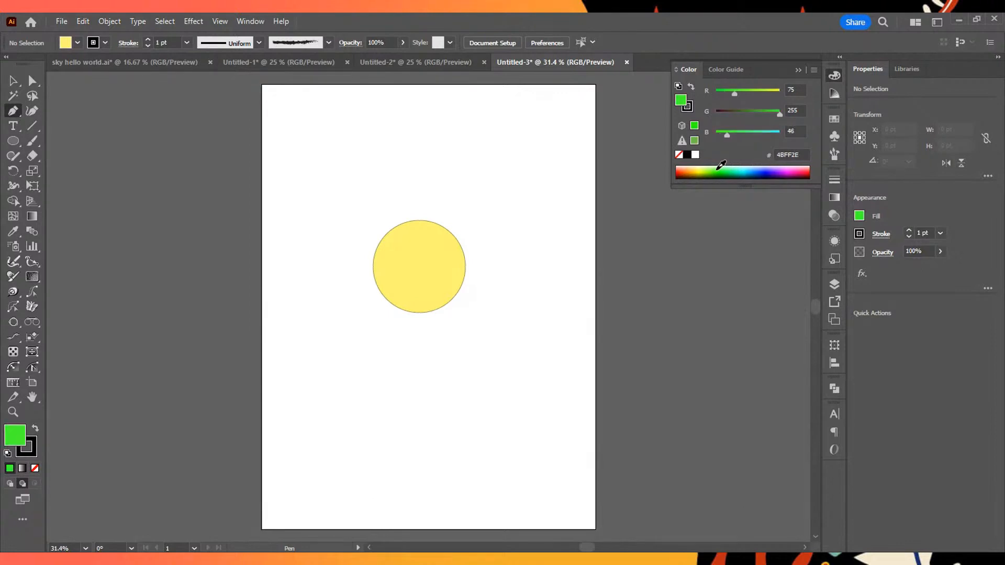
{"action": "key", "text": "v"}
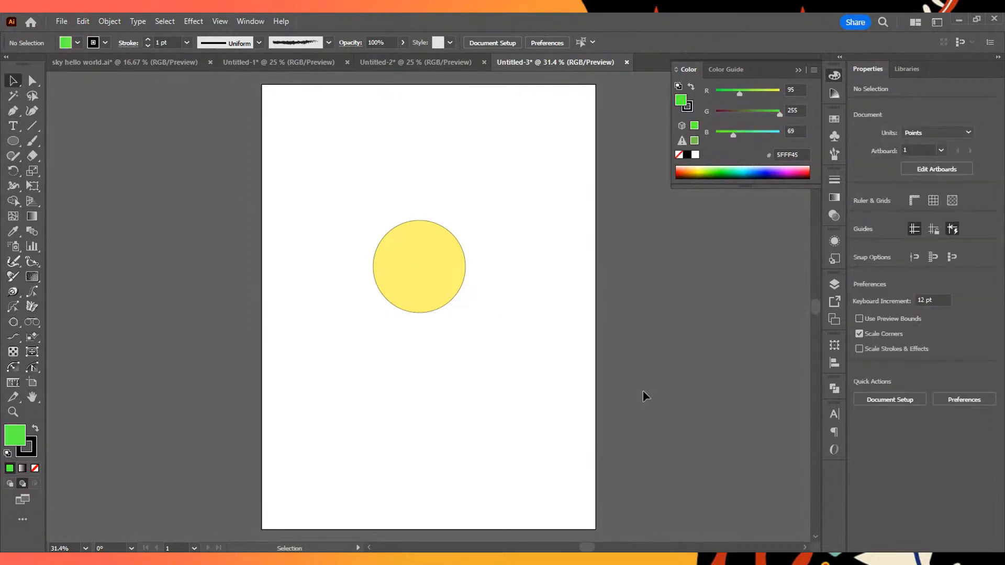
- Select the yellow circle and show the Color Guide
{"action": "left_click_drag", "start_coordinate": [324, 205], "coordinate": [522, 335]}
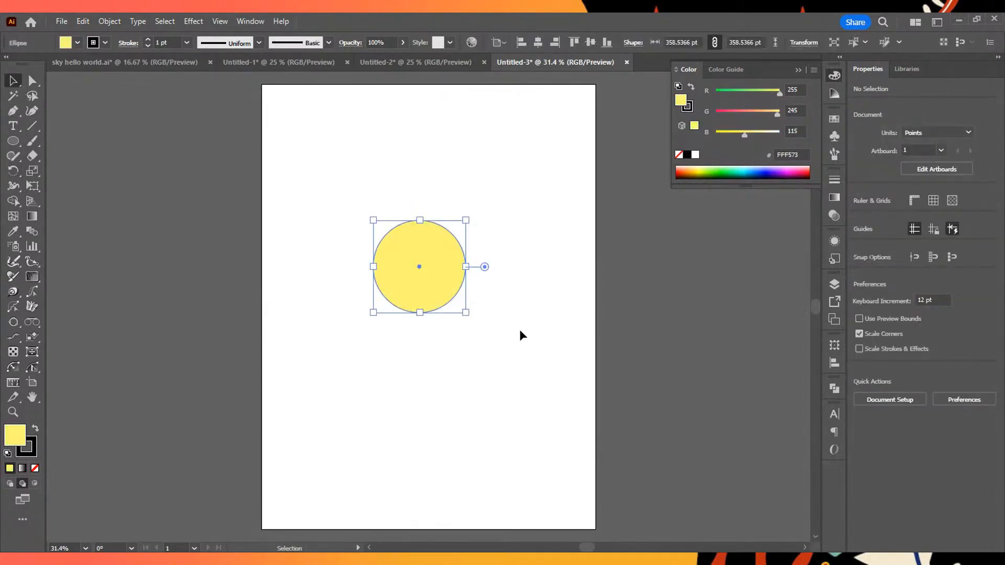
{"action": "left_click", "coordinate": [840, 93]}
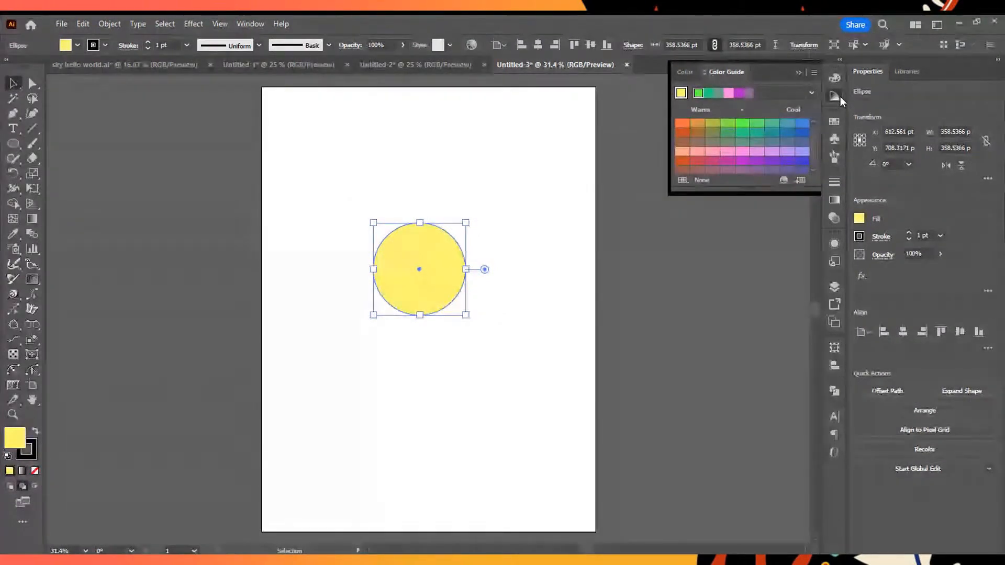
{"action": "left_click_drag", "start_coordinate": [304, 153], "coordinate": [527, 347]}
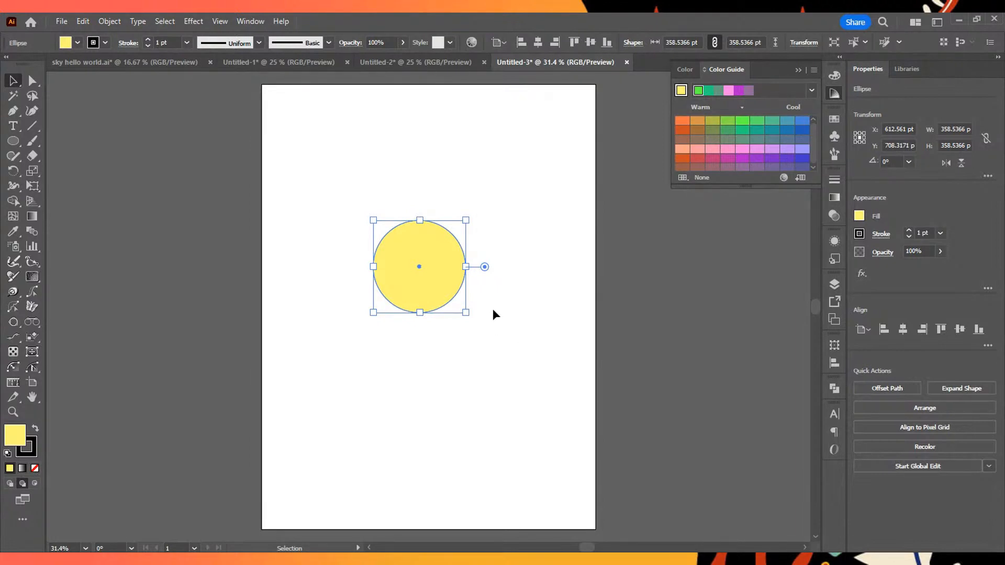
{"action": "left_click", "coordinate": [834, 95]}
{"action": "left_click", "coordinate": [834, 94]}
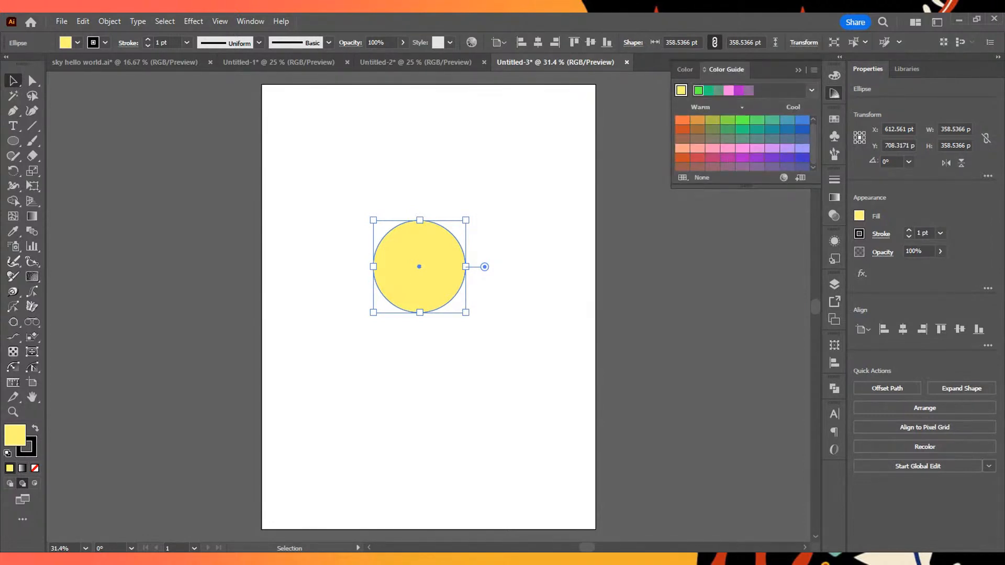
- Preview the harmony rules, and set the circle's light yellow as the Color Guide's base colour
{"action": "left_click", "coordinate": [811, 90]}
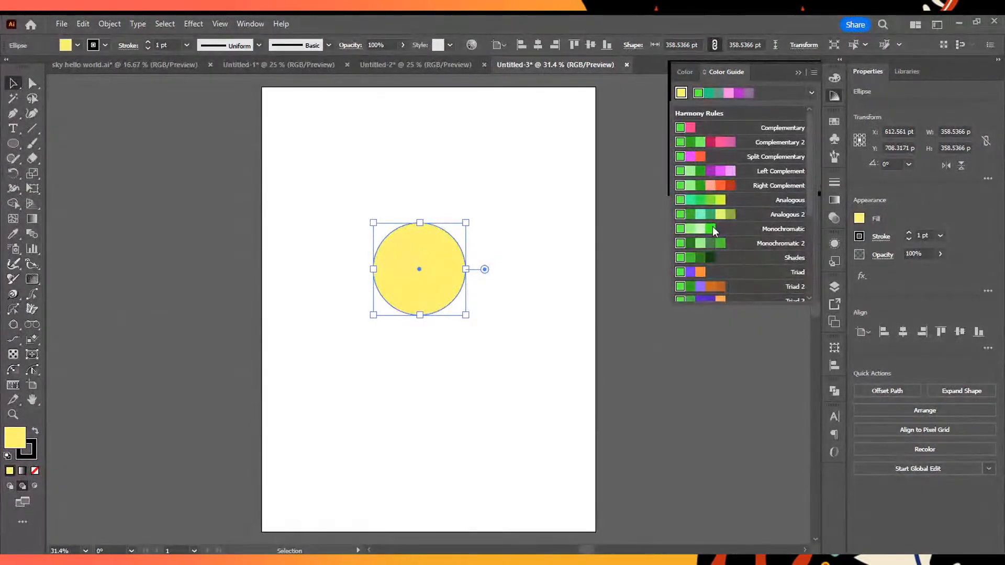
{"action": "left_click", "coordinate": [437, 256]}
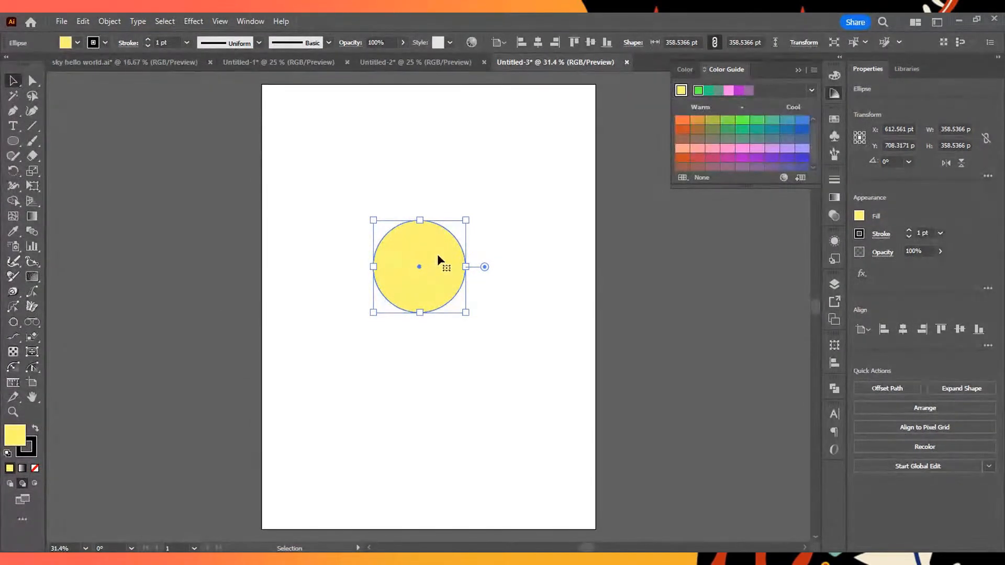
{"action": "left_click", "coordinate": [680, 91]}
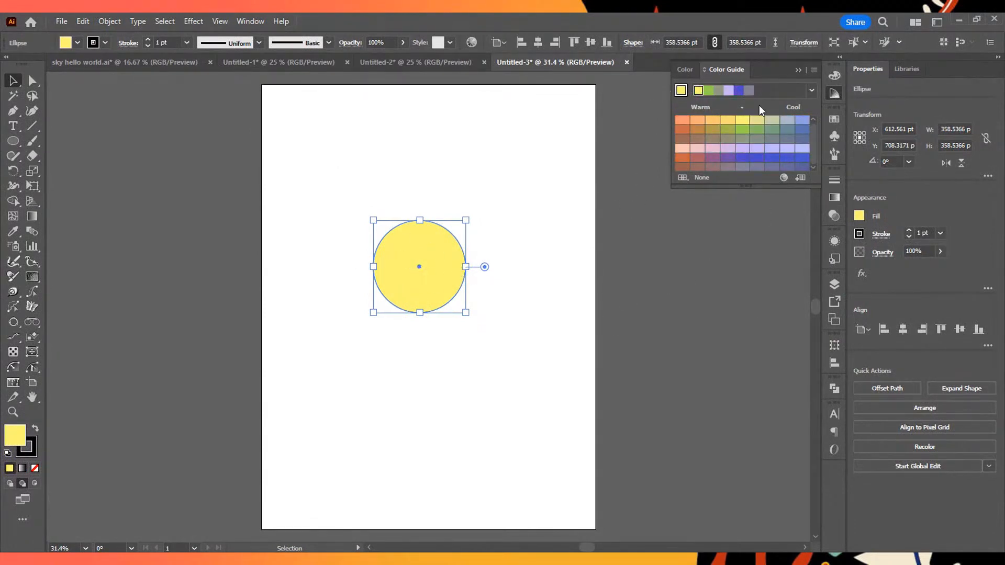
- Check the circle's colour values, return to the Color Guide, and enlarge it to fit all rows of colour variations
{"action": "left_click", "coordinate": [834, 76]}
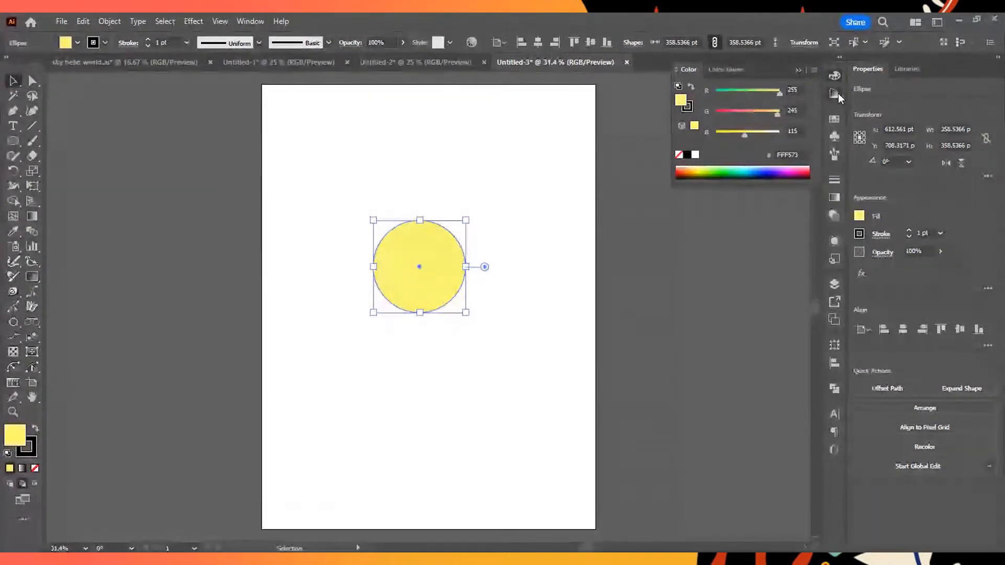
{"action": "left_click", "coordinate": [837, 93]}
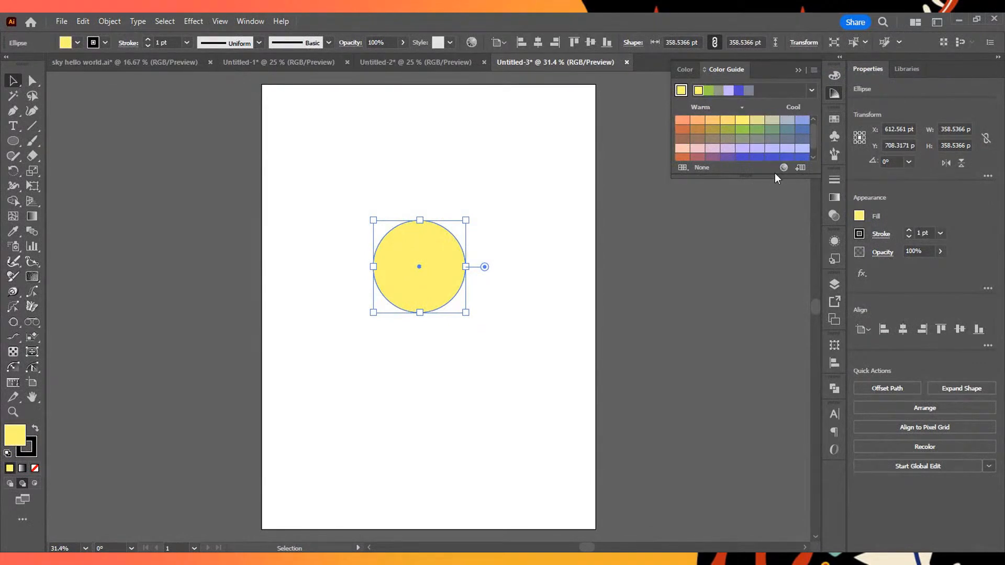
{"action": "left_click_drag", "start_coordinate": [754, 177], "coordinate": [750, 203]}
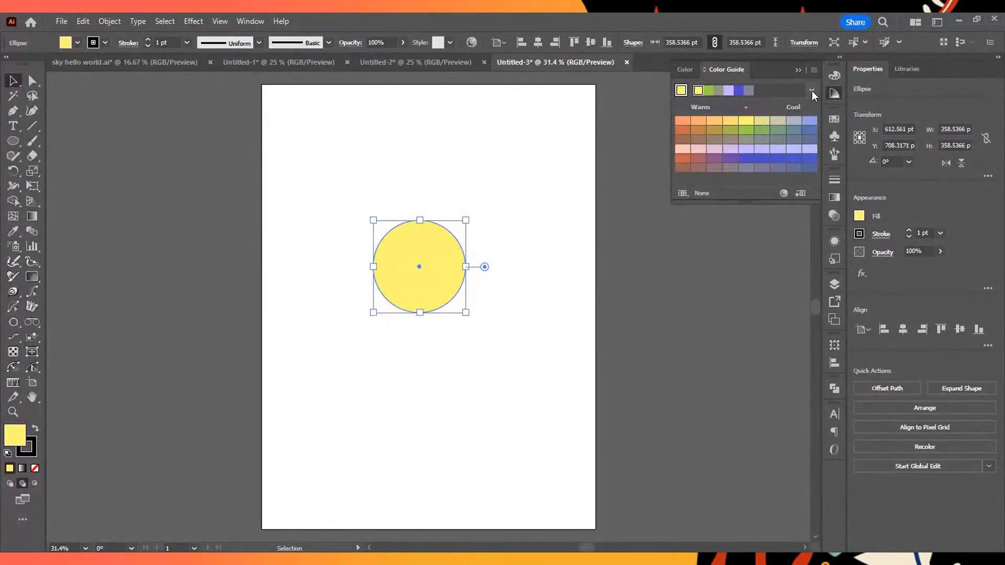
- Look through the harmony rules, apply the Analogous rule in the Color Guide, and make the Color Guide slightly taller
{"action": "left_click", "coordinate": [811, 90]}
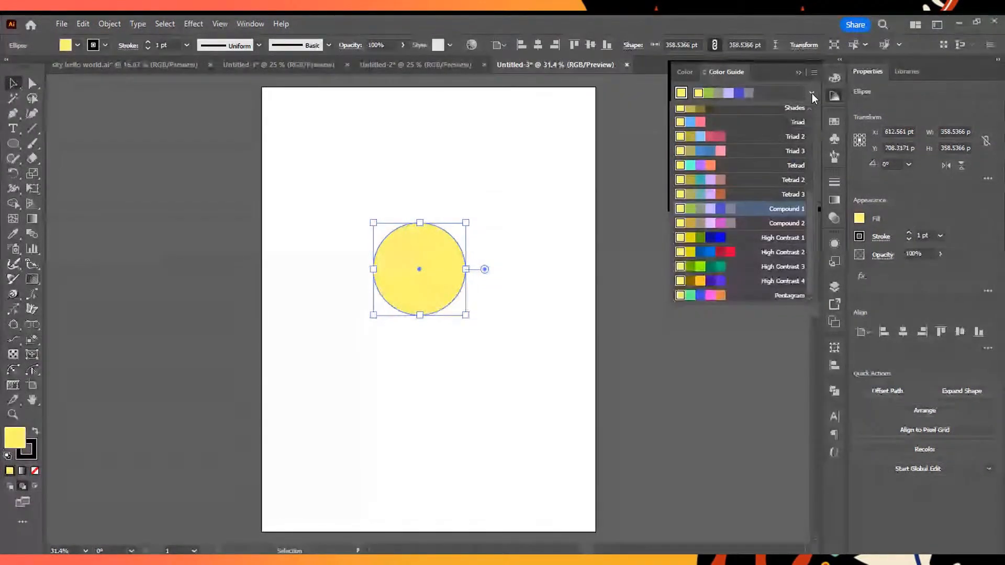
{"action": "scroll", "coordinate": [745, 192], "scroll_direction": "down", "scroll_amount": 5}
{"action": "scroll", "coordinate": [730, 302], "scroll_direction": "up", "scroll_amount": 5}
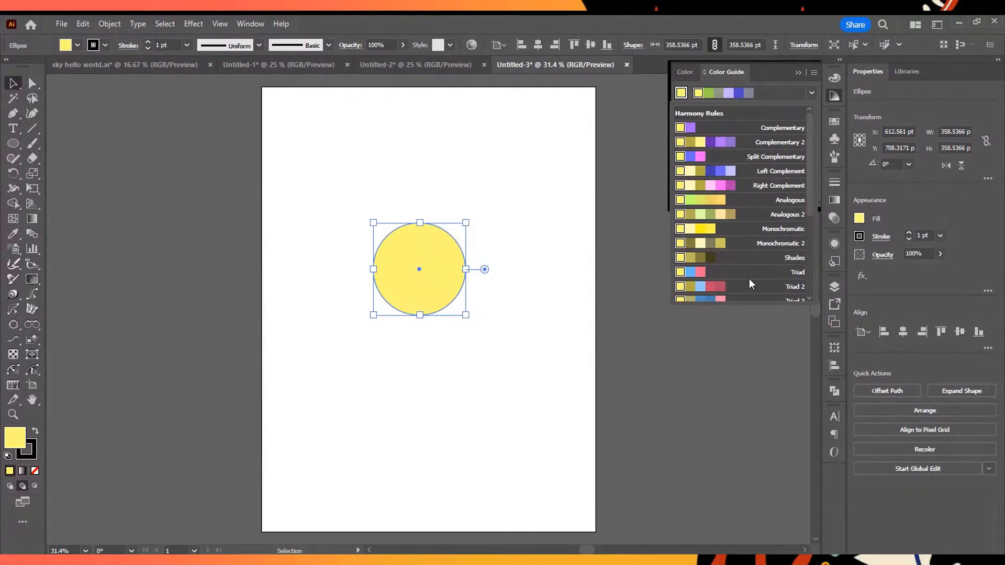
{"action": "scroll", "coordinate": [745, 266], "scroll_direction": "down", "scroll_amount": 4}
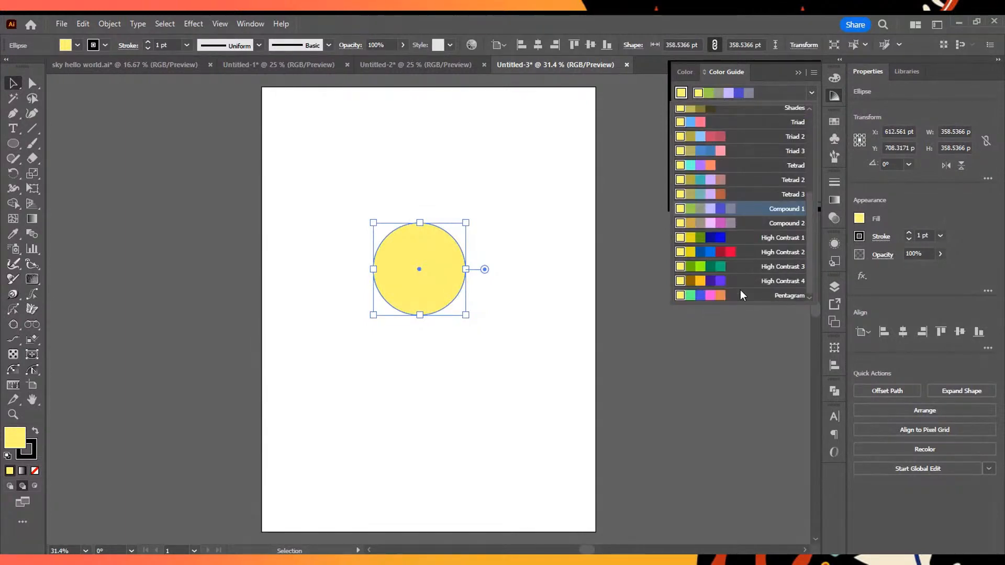
{"action": "scroll", "coordinate": [740, 291], "scroll_direction": "up", "scroll_amount": 4}
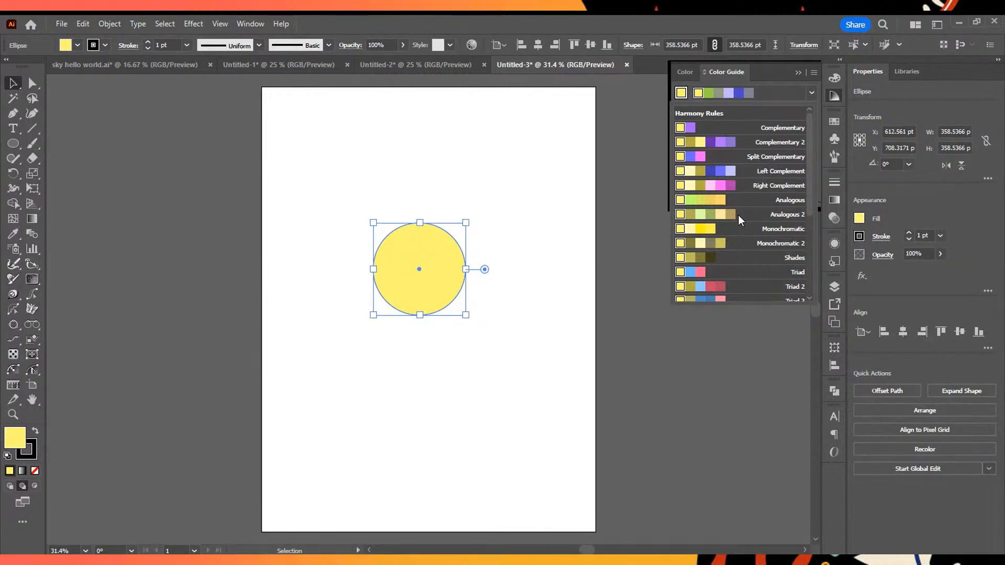
{"action": "scroll", "coordinate": [739, 212], "scroll_direction": "down", "scroll_amount": 3}
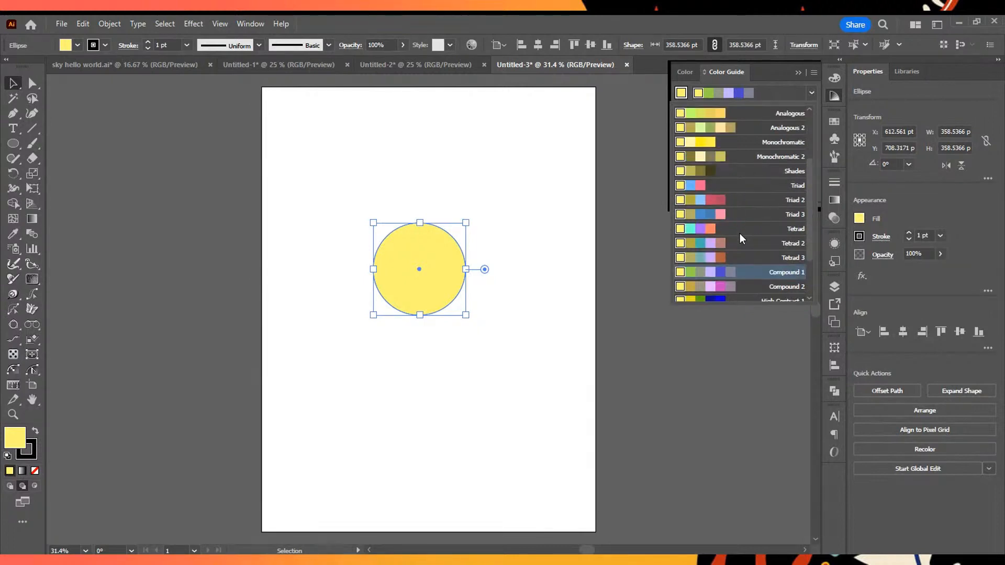
{"action": "scroll", "coordinate": [759, 298], "scroll_direction": "down", "scroll_amount": 3}
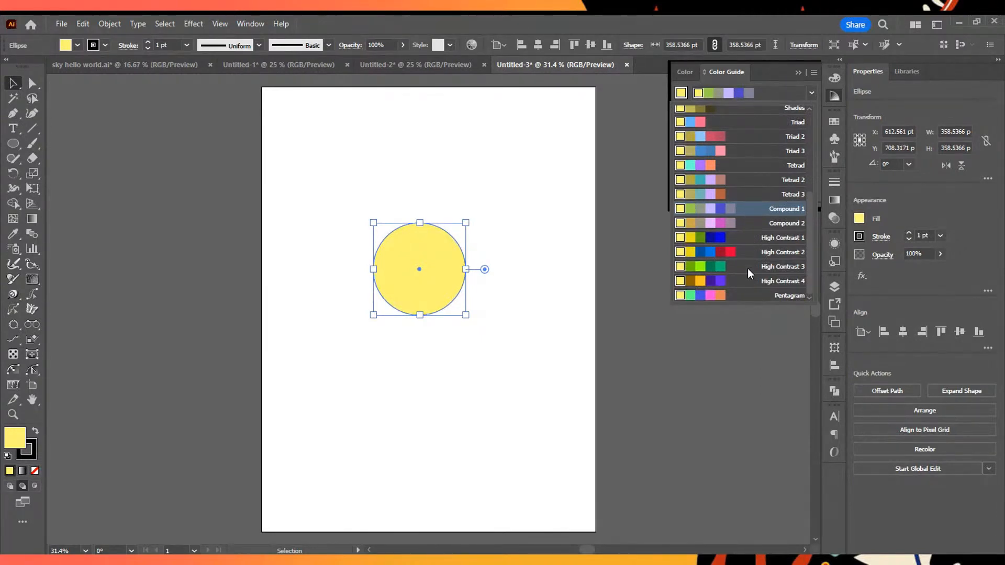
{"action": "scroll", "coordinate": [746, 271], "scroll_direction": "up", "scroll_amount": 7}
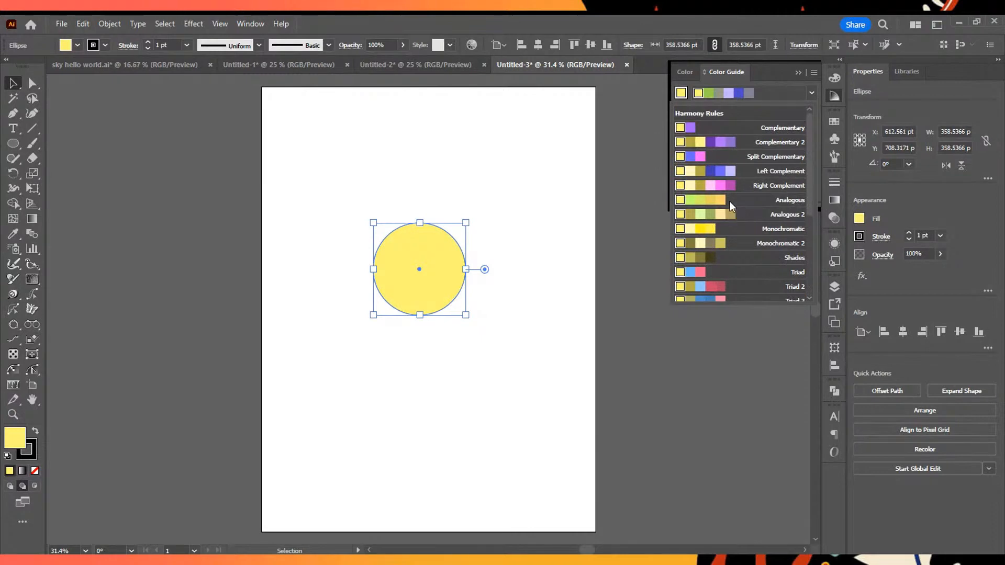
{"action": "left_click", "coordinate": [729, 201]}
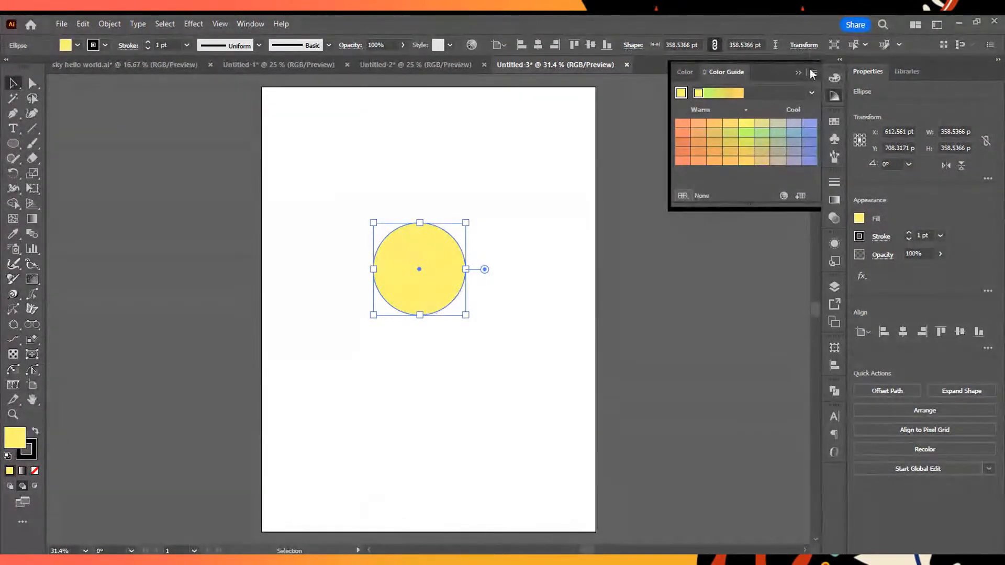
{"action": "mouse_move", "coordinate": [748, 207]}
{"action": "left_mouse_down"}
{"action": "mouse_move", "coordinate": [748, 244]}
{"action": "mouse_move", "coordinate": [752, 184]}
{"action": "mouse_move", "coordinate": [753, 220]}
{"action": "left_mouse_up"}
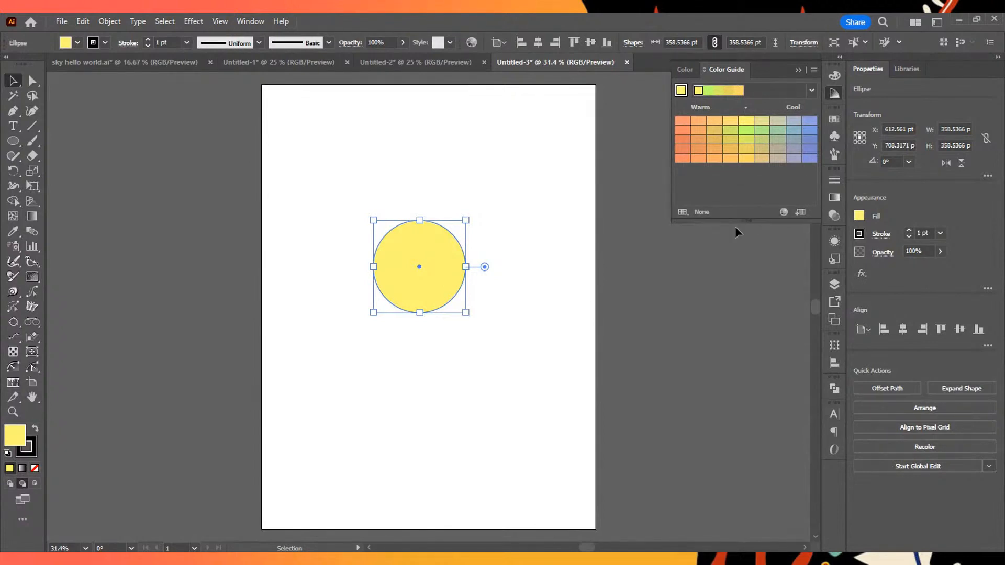
- Deselect the circle and check the document's existing swatches before returning to the Color Guide
{"action": "left_click", "coordinate": [539, 230]}
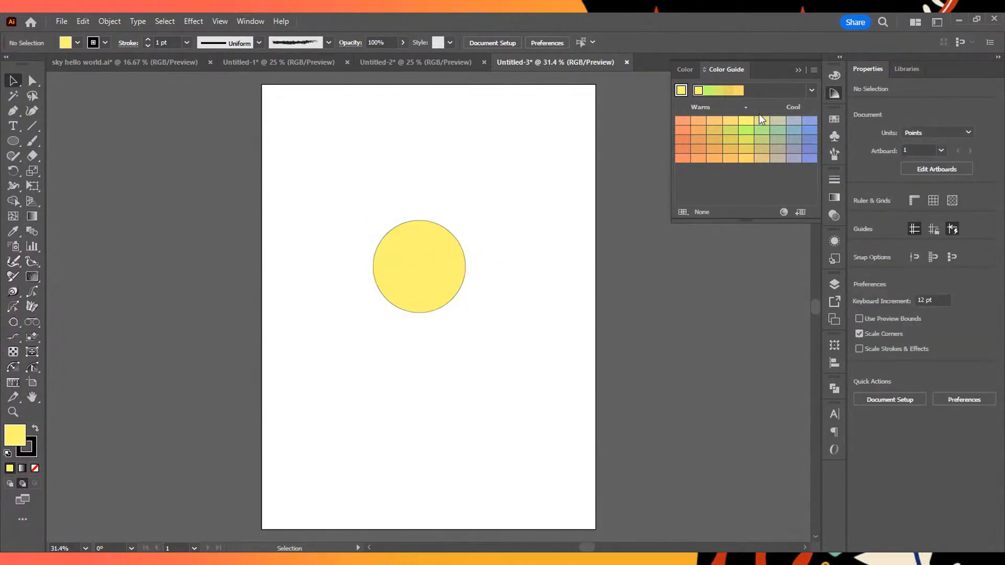
{"action": "left_click", "coordinate": [832, 120]}
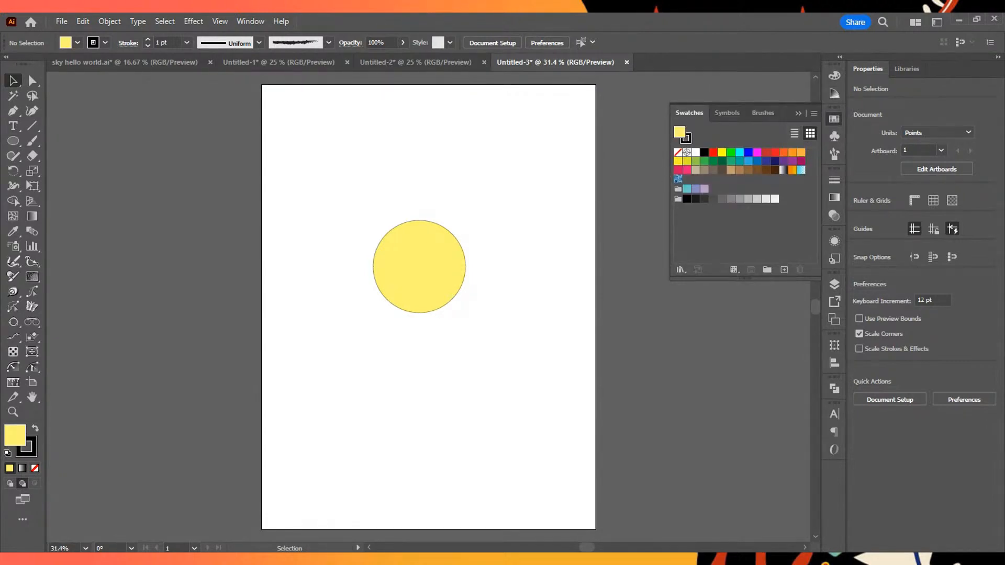
{"action": "left_click", "coordinate": [834, 96]}
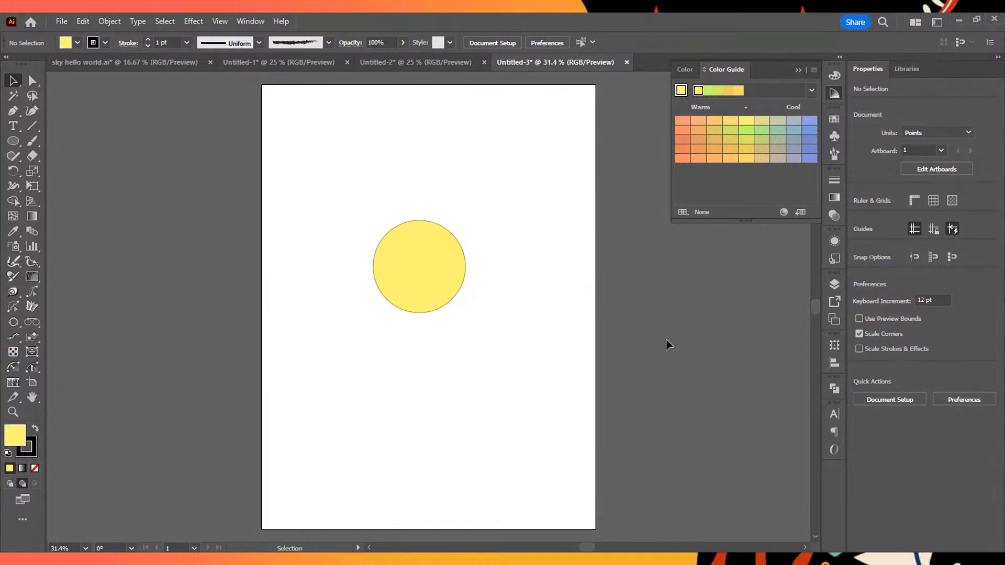
- Pick two oranges, a golden yellow and a yellow-green from the Analogous variations, save them as a color group, and show the swatches
{"action": "left_click", "coordinate": [683, 158]}
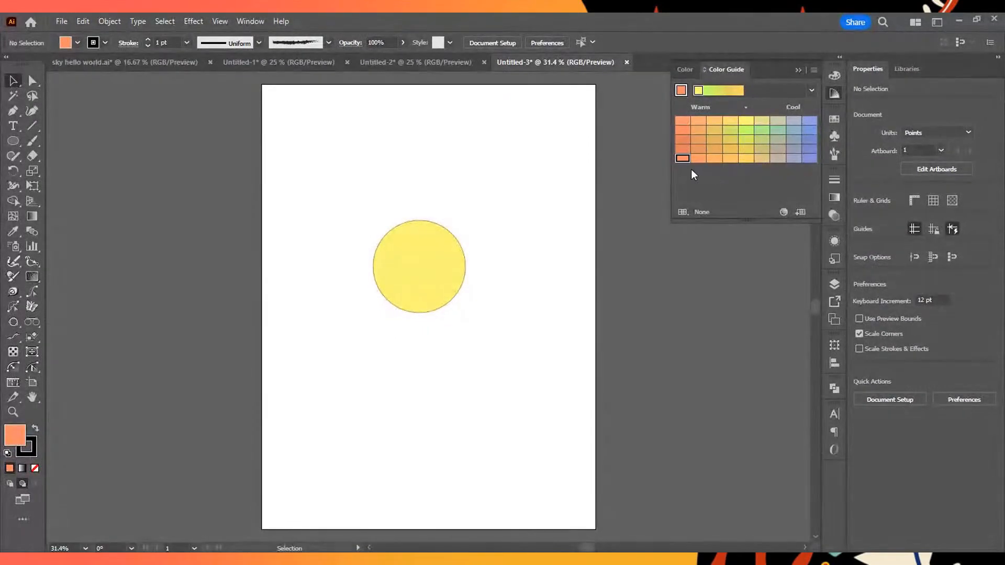
{"action": "mouse_move", "coordinate": [679, 158]}
{"action": "left_mouse_down"}
{"action": "mouse_move", "coordinate": [743, 158]}
{"action": "mouse_move", "coordinate": [791, 173]}
{"action": "mouse_move", "coordinate": [832, 119]}
{"action": "mouse_move", "coordinate": [679, 162]}
{"action": "left_mouse_up"}
{"action": "left_click", "coordinate": [730, 130]}
{"action": "key", "text": "a"}
{"action": "left_click", "coordinate": [682, 150]}
{"action": "left_click", "coordinate": [748, 149]}
{"action": "left_click", "coordinate": [834, 119]}
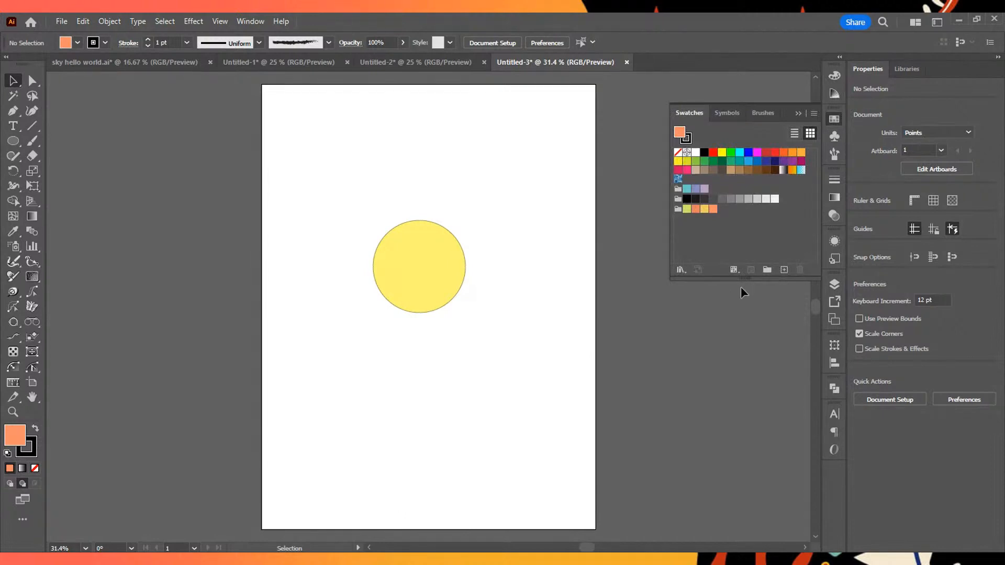
- With the yellow-green group swatch as fill, draw a closed stem with the Pen tool from inside the circle down towards the artboard's lower edge
{"action": "left_click_drag", "start_coordinate": [197, 201], "coordinate": [427, 259]}
{"action": "left_click", "coordinate": [361, 185]}
{"action": "left_click", "coordinate": [686, 209]}
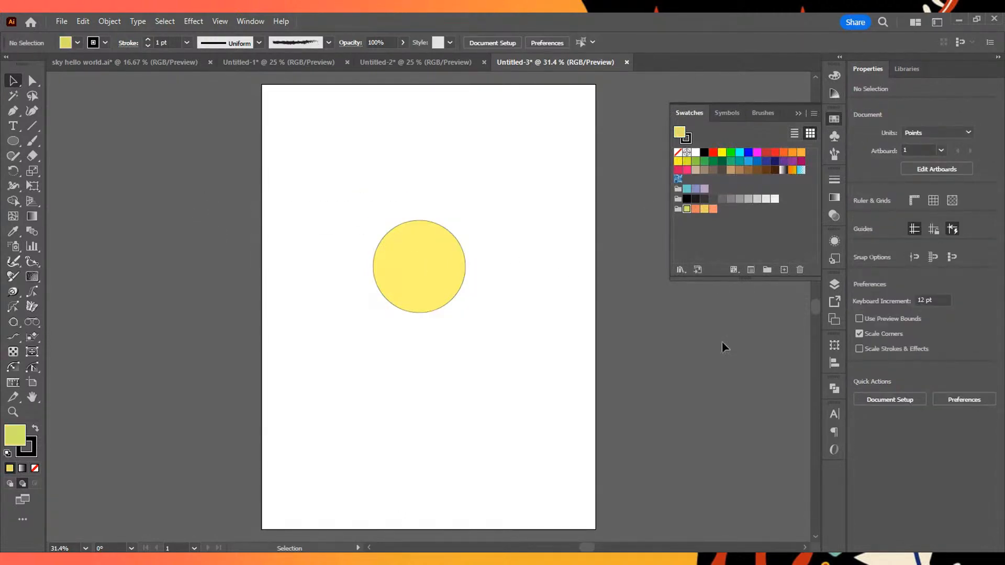
{"action": "left_click", "coordinate": [12, 111]}
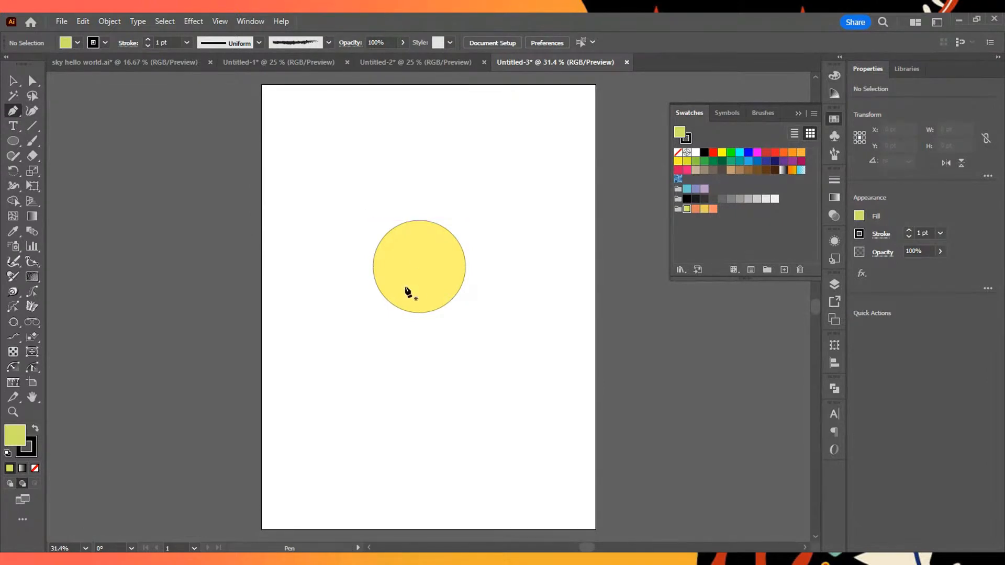
{"action": "left_click_drag", "start_coordinate": [408, 278], "coordinate": [401, 303]}
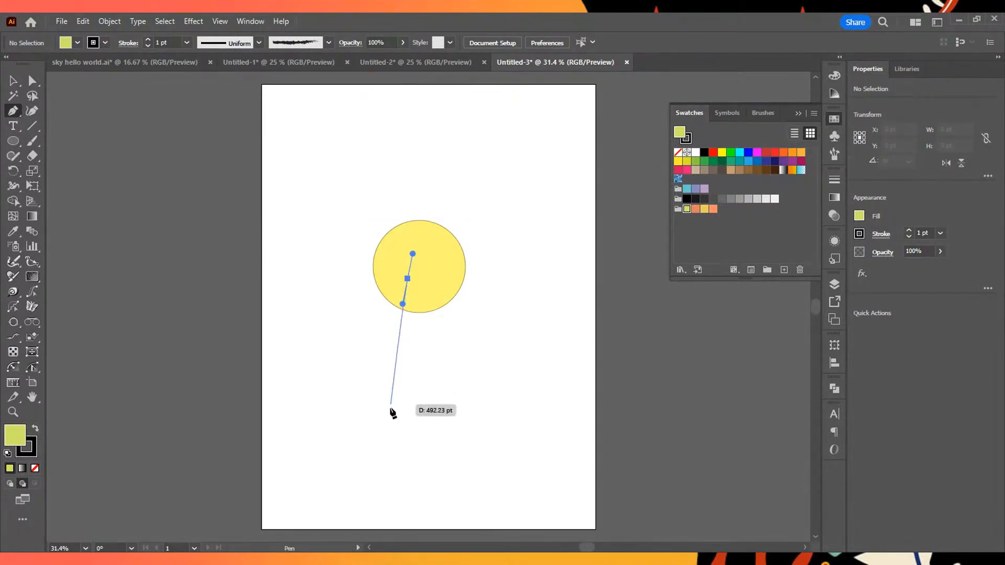
{"action": "left_click_drag", "start_coordinate": [391, 403], "coordinate": [391, 427]}
{"action": "left_click", "coordinate": [390, 493]}
{"action": "left_click", "coordinate": [399, 511]}
{"action": "left_click", "coordinate": [419, 508]}
{"action": "left_click", "coordinate": [420, 396]}
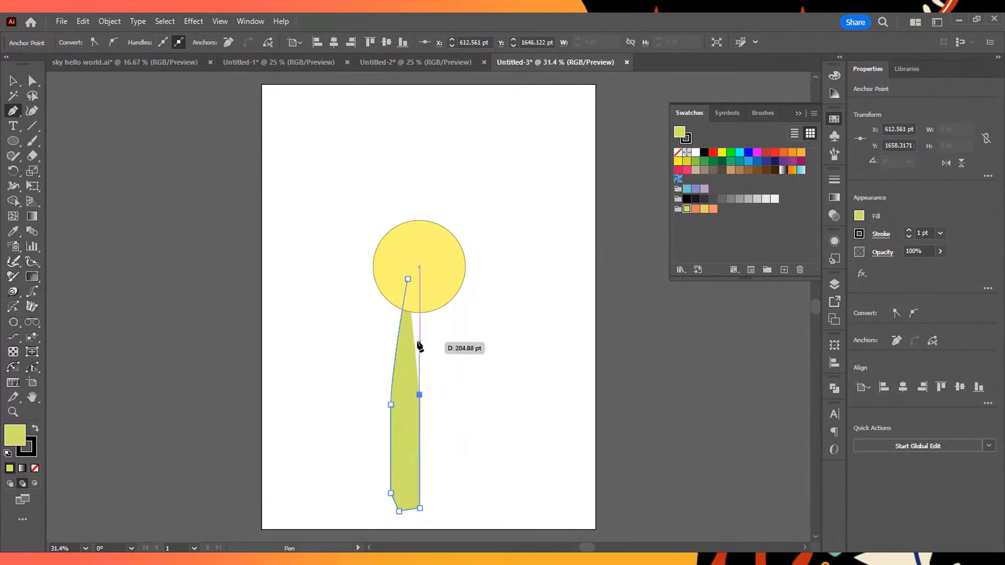
{"action": "left_click", "coordinate": [427, 289]}
{"action": "left_click", "coordinate": [408, 278]}
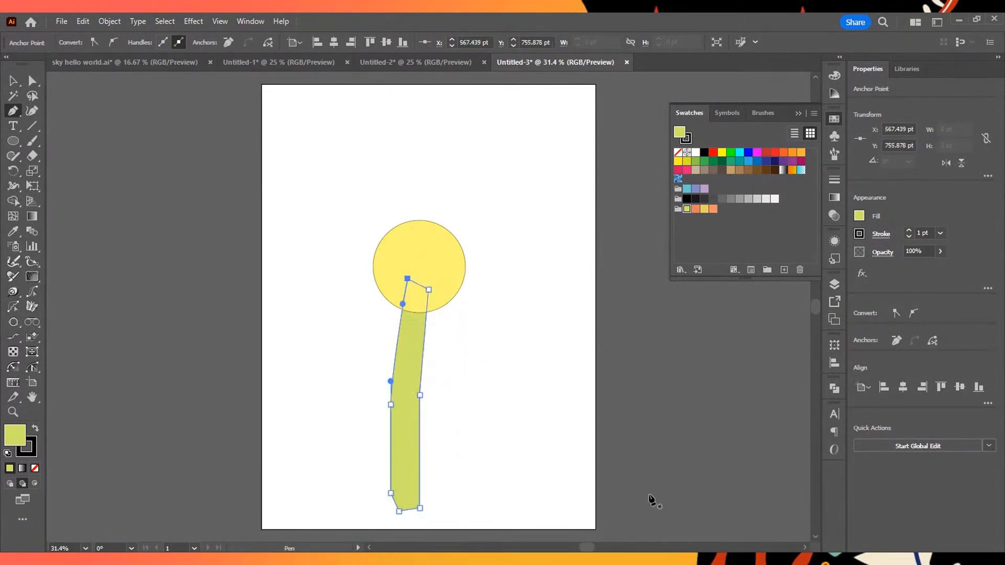
- Shift the whole stem slightly left beneath the circle and deselect everything
{"action": "left_click_drag", "start_coordinate": [405, 428], "coordinate": [399, 428]}
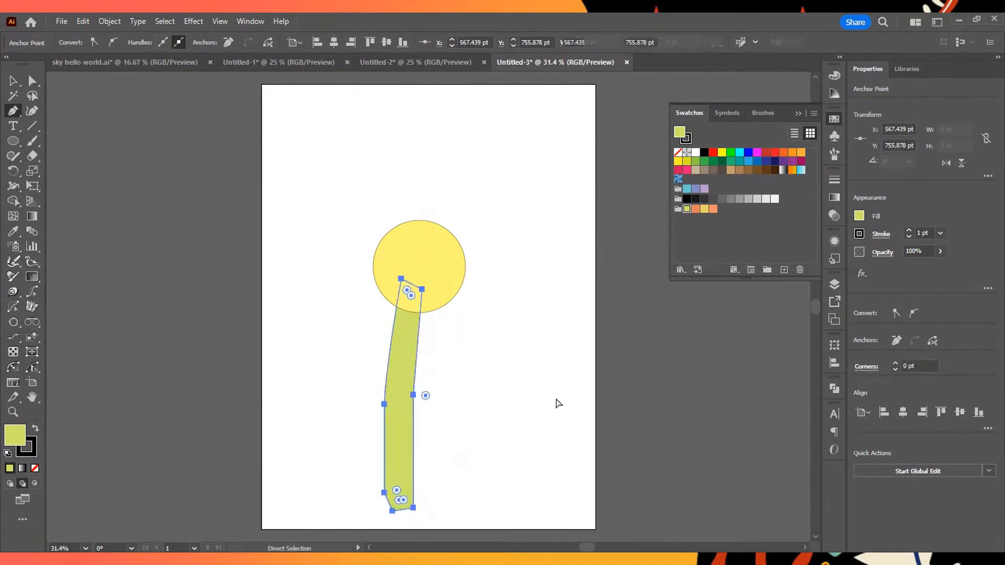
{"action": "left_click", "coordinate": [556, 397]}
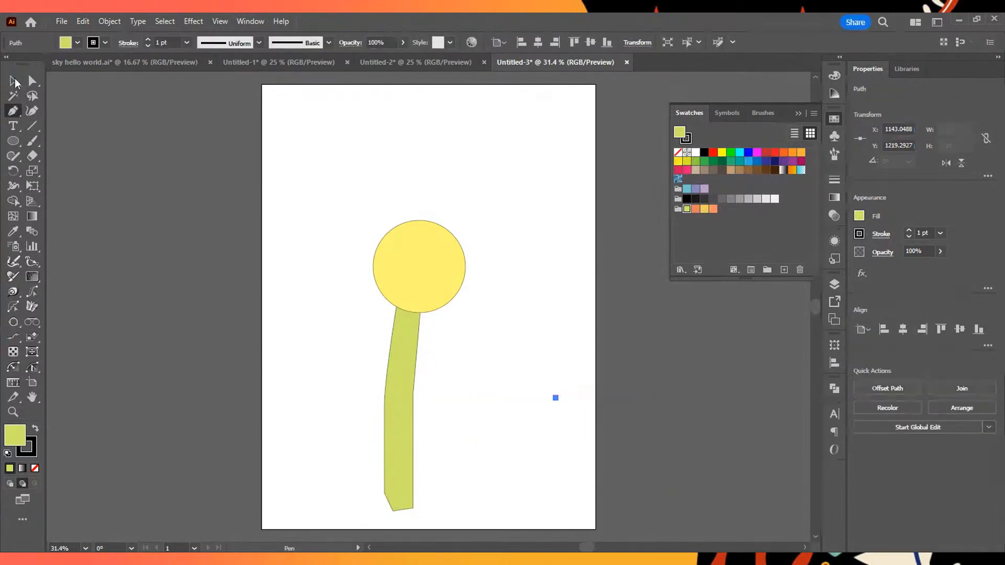
{"action": "key", "text": "v"}
{"action": "left_click", "coordinate": [547, 386]}
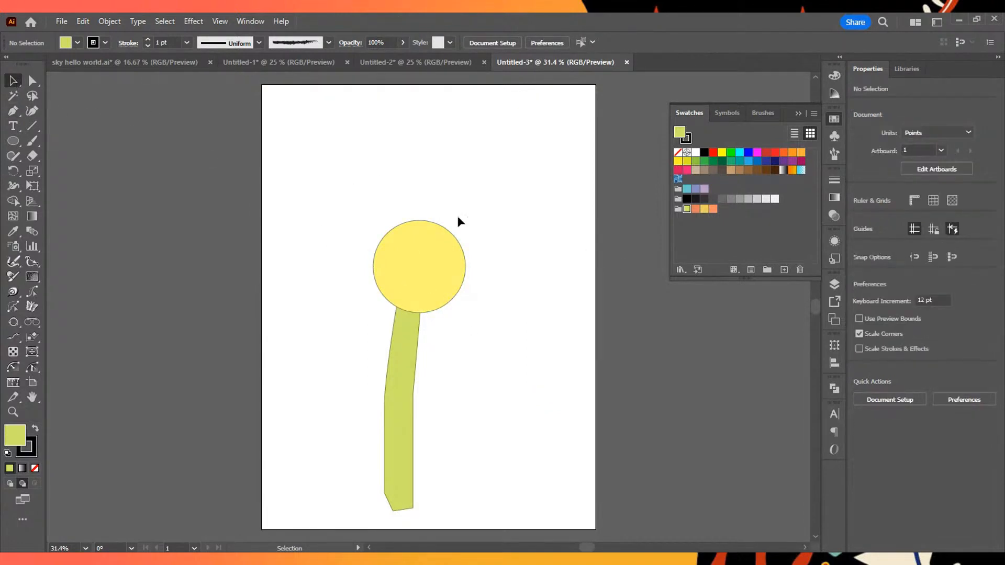
- Scale the yellow circle down proportionally, reposition it over the top of the stem, and deselect it
{"action": "left_click", "coordinate": [442, 276]}
{"action": "left_click_drag", "start_coordinate": [466, 219], "coordinate": [443, 244]}
{"action": "left_click_drag", "start_coordinate": [422, 282], "coordinate": [430, 272]}
{"action": "left_click", "coordinate": [545, 352]}
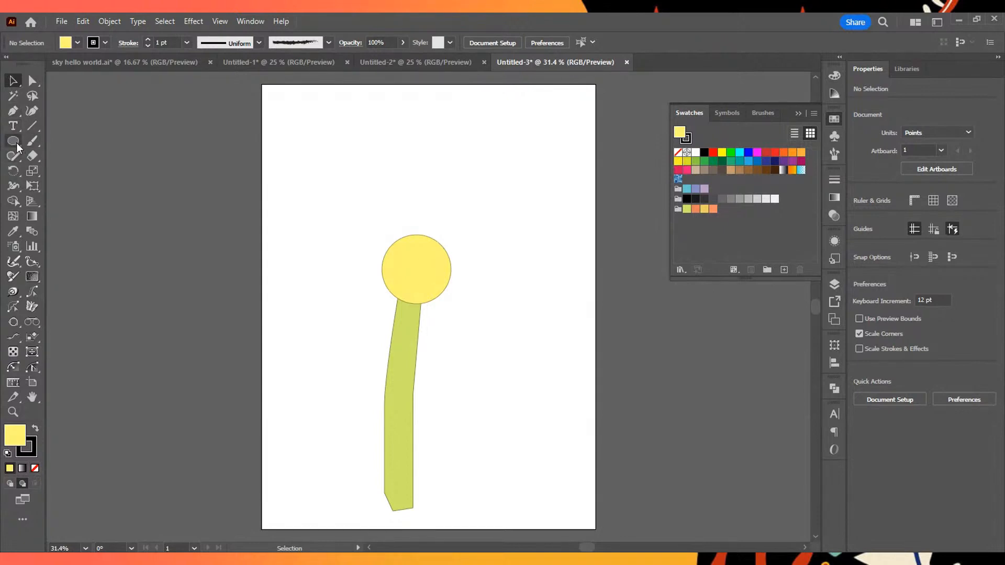
- Draw a closed, notched petal with the Pen tool, rising from inside the circle towards the artboard's upper right
{"action": "left_click", "coordinate": [15, 112]}
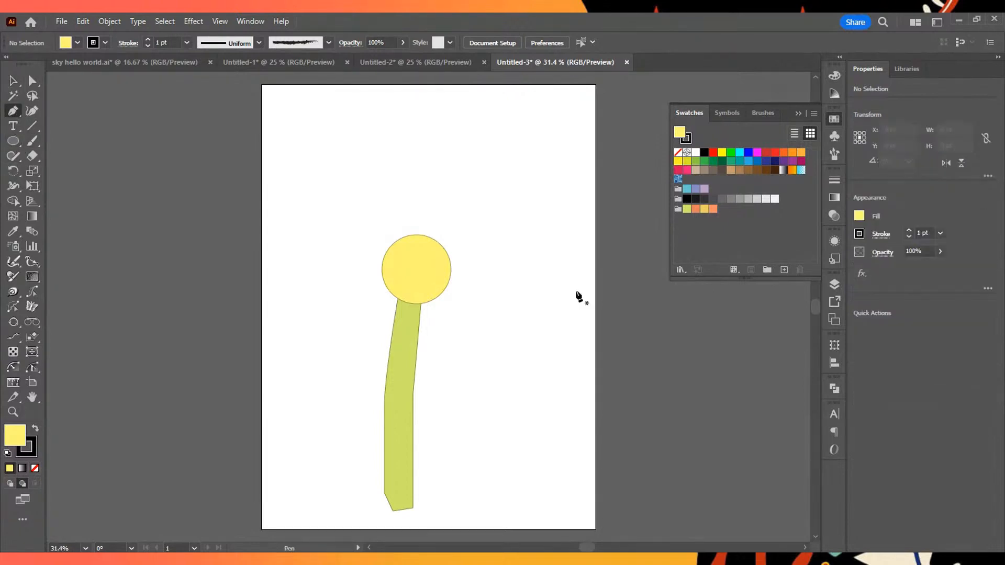
{"action": "left_click", "coordinate": [417, 245]}
{"action": "left_click_drag", "start_coordinate": [422, 173], "coordinate": [429, 165]}
{"action": "left_click_drag", "start_coordinate": [475, 129], "coordinate": [516, 171]}
{"action": "key", "text": "ctrl+z"}
{"action": "left_click_drag", "start_coordinate": [477, 230], "coordinate": [445, 259]}
{"action": "key", "text": "ctrl+z"}
{"action": "left_click", "coordinate": [510, 203]}
{"action": "left_click", "coordinate": [438, 257]}
{"action": "left_click", "coordinate": [416, 245]}
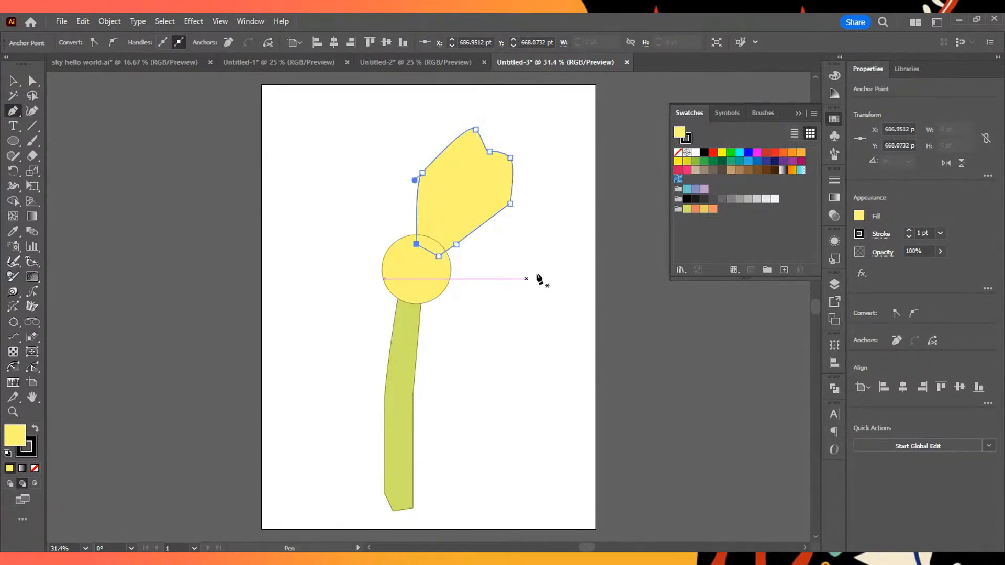
- Fill the petal with the lighter orange from the saved color group and deselect it
{"action": "left_click", "coordinate": [14, 81]}
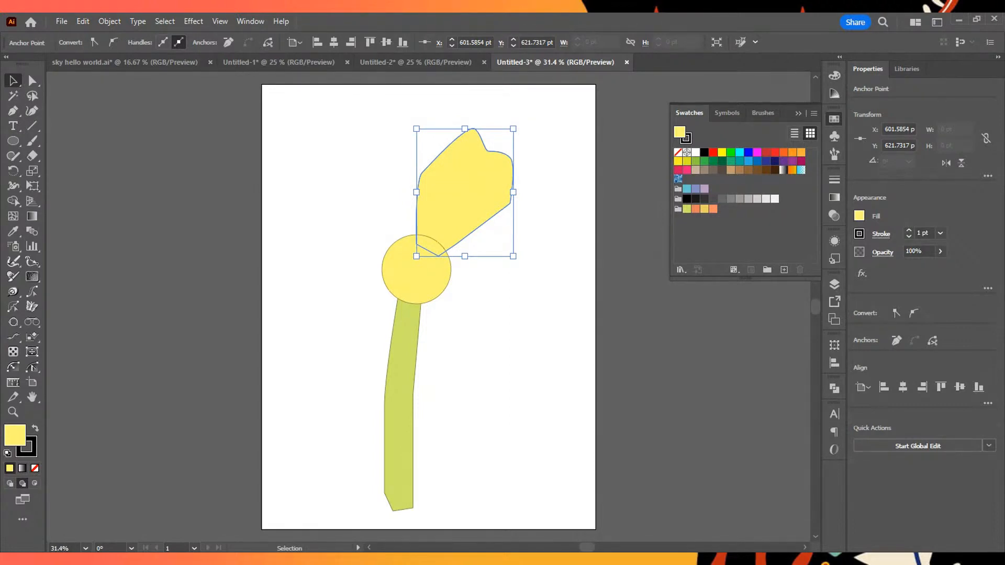
{"action": "left_click", "coordinate": [695, 209]}
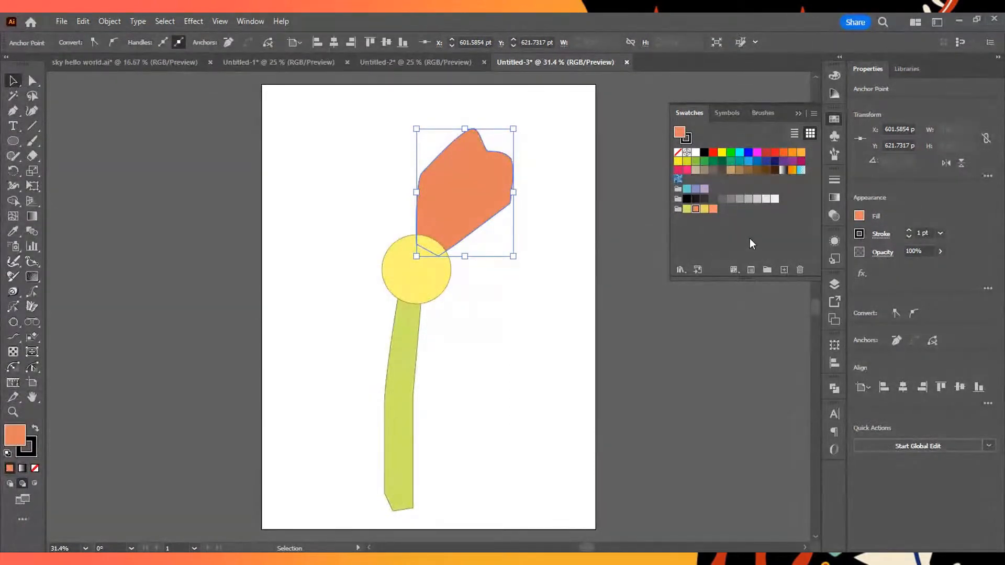
{"action": "left_click", "coordinate": [713, 210]}
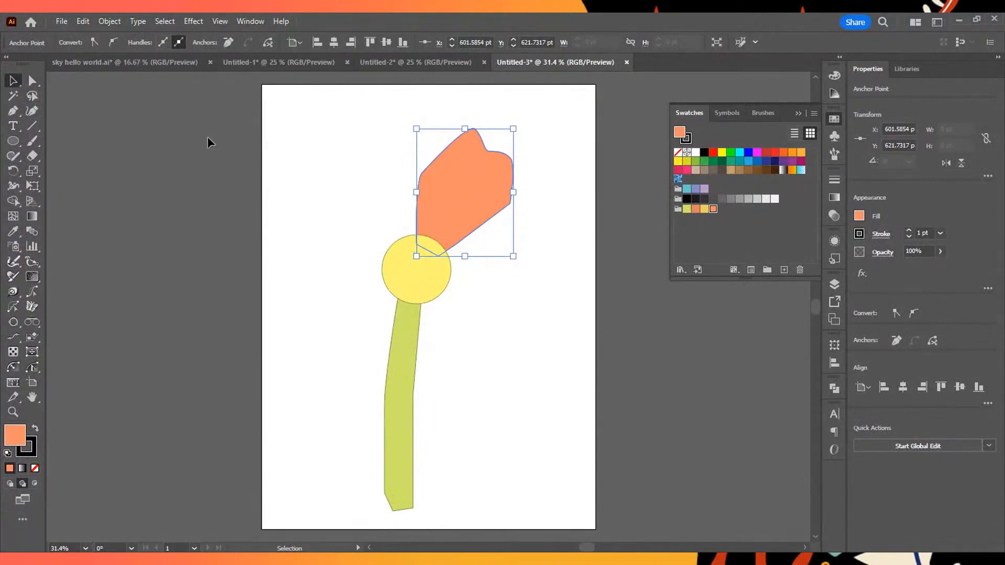
{"action": "left_click", "coordinate": [481, 284]}
- Select the orange petal and place its Rotate reference point at the yellow circle's centre
{"action": "left_click", "coordinate": [489, 196]}
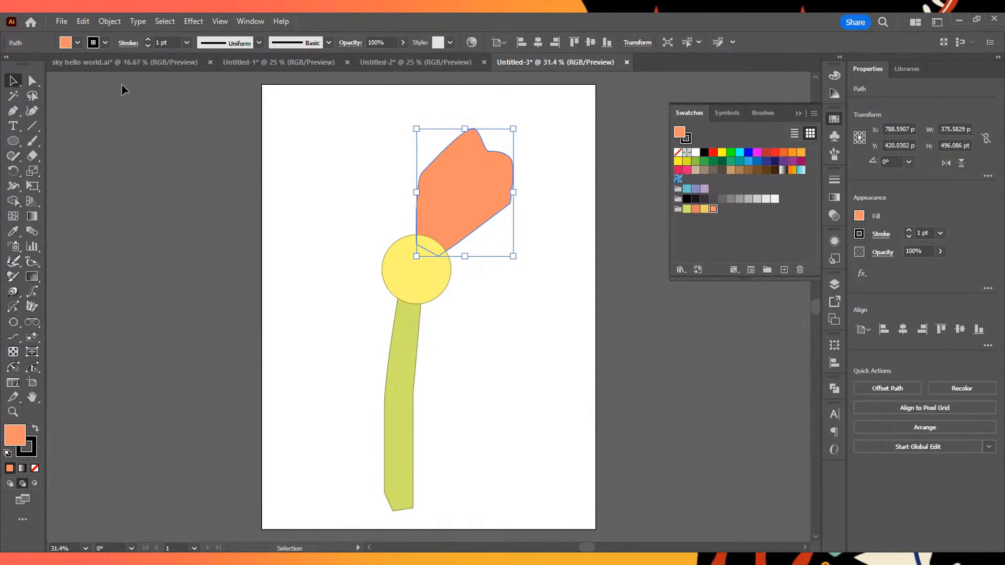
{"action": "left_click", "coordinate": [11, 170]}
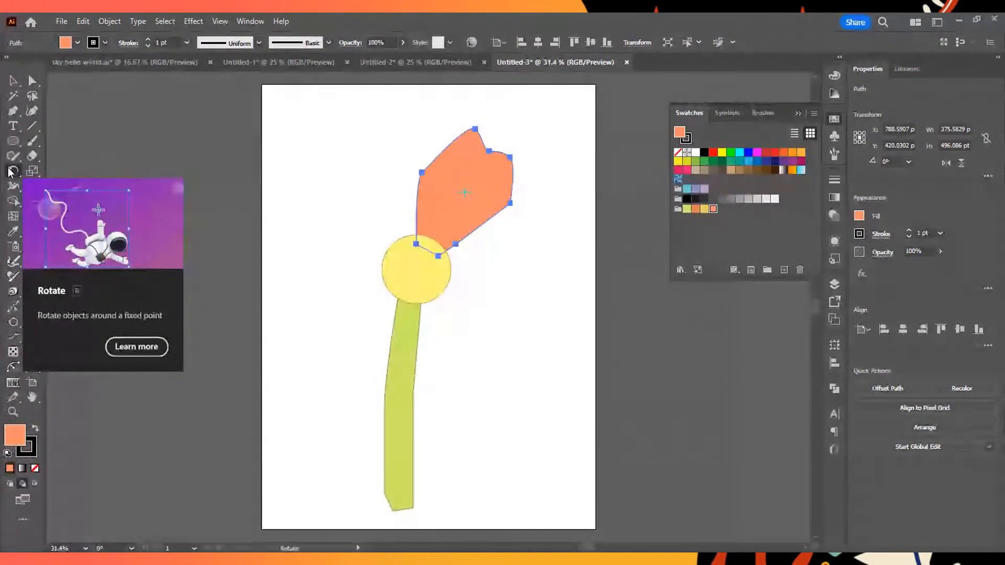
{"action": "left_click", "coordinate": [415, 270]}
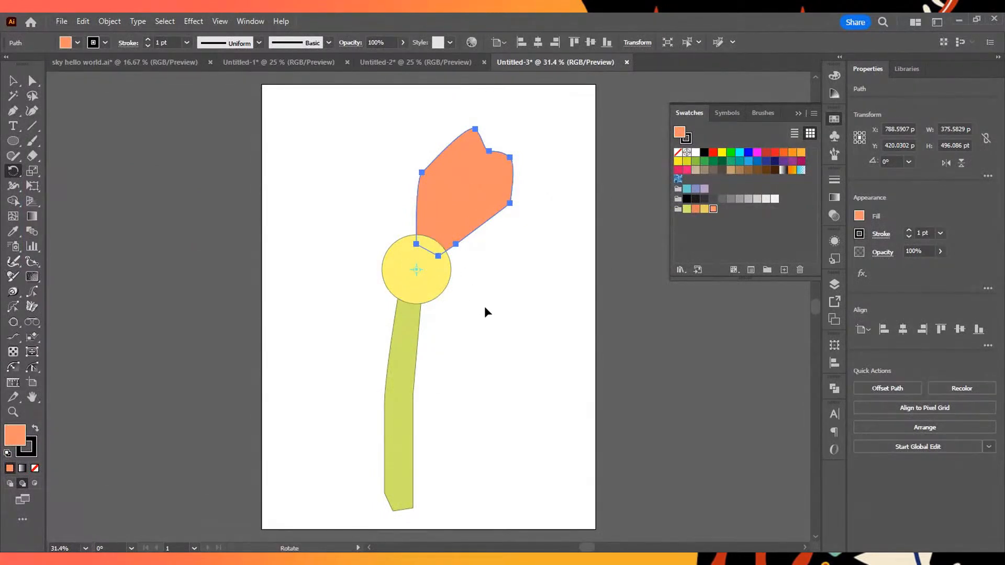
{"action": "key", "text": "ctrl"}
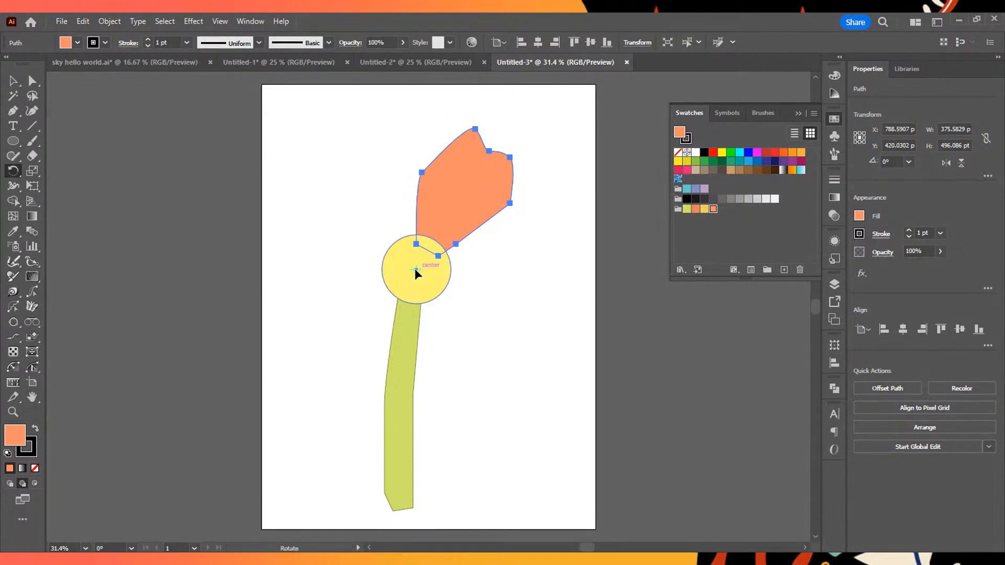
- Add two rotated copies of the orange petal around the yellow circle's centre, one to its right and one to its lower right
{"action": "left_click", "coordinate": [416, 269]}
{"action": "left_click_drag", "start_coordinate": [476, 194], "coordinate": [522, 290]}
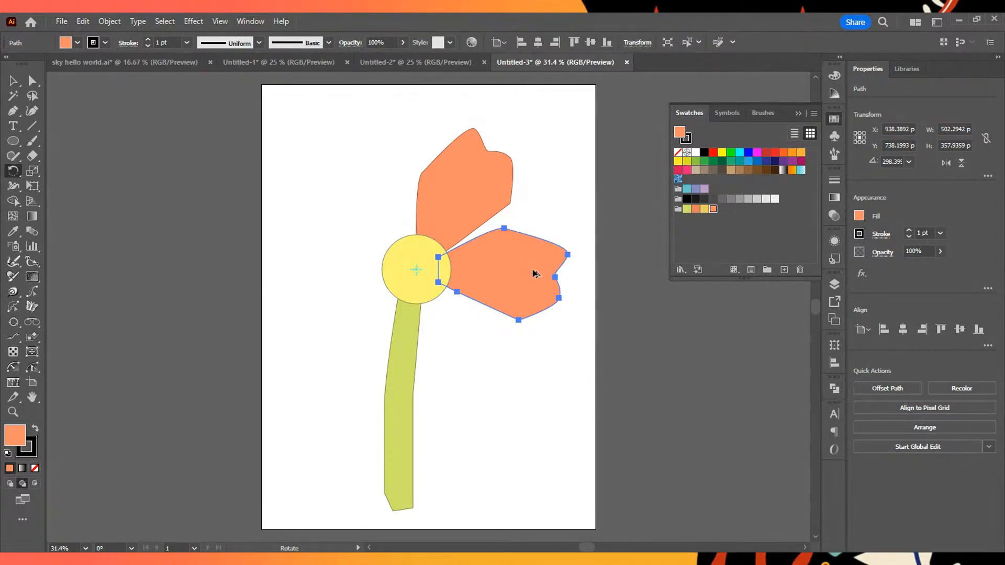
{"action": "left_click_drag", "start_coordinate": [522, 284], "coordinate": [453, 370]}
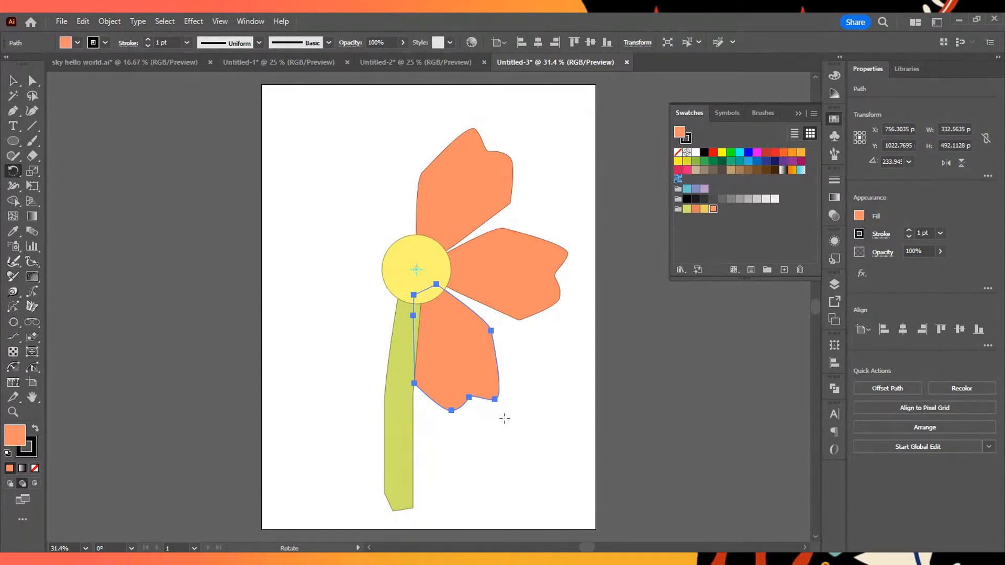
- Send the green stem to the back, behind the petals
{"action": "left_click", "coordinate": [13, 81]}
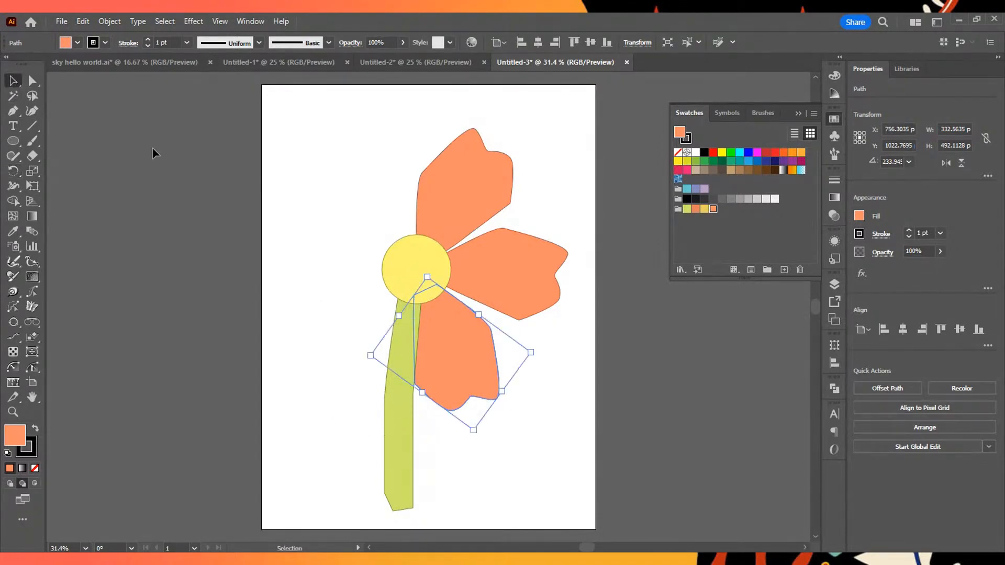
{"action": "left_click", "coordinate": [402, 442]}
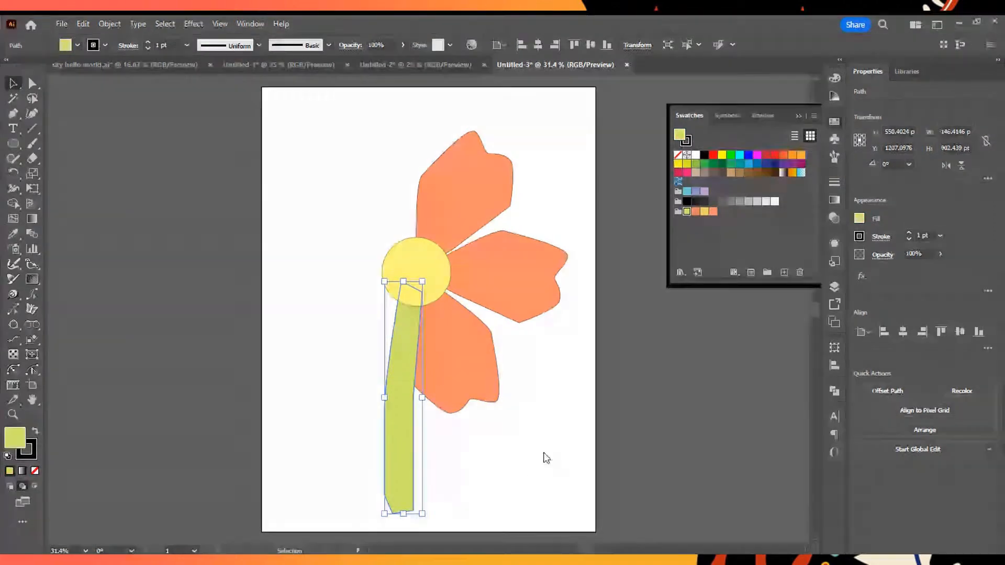
{"action": "left_click", "coordinate": [924, 429]}
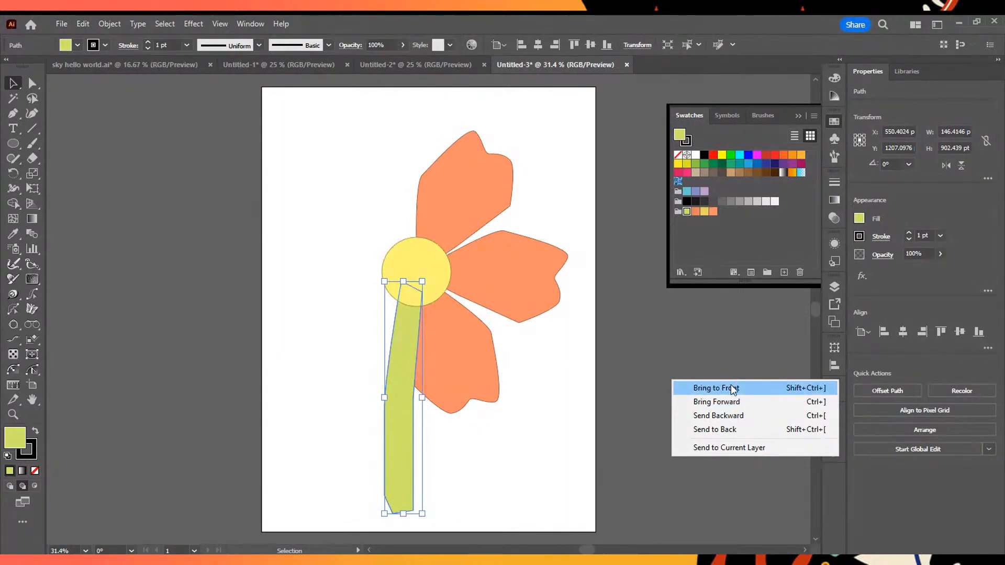
{"action": "left_click", "coordinate": [741, 432]}
- Select the petal beside the stem and place its Rotate reference point at the yellow circle's centre
{"action": "left_click", "coordinate": [471, 361]}
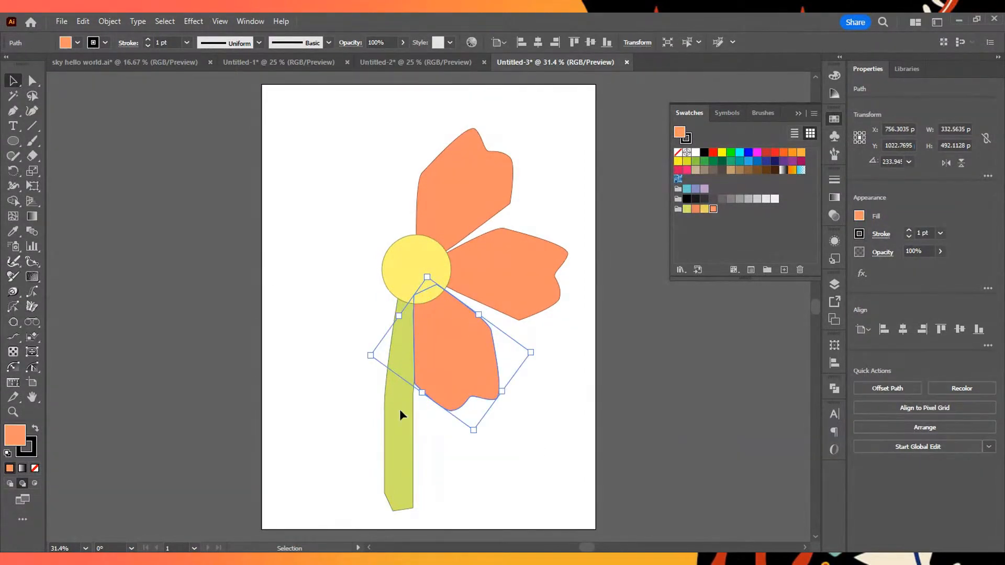
{"action": "left_click", "coordinate": [16, 177]}
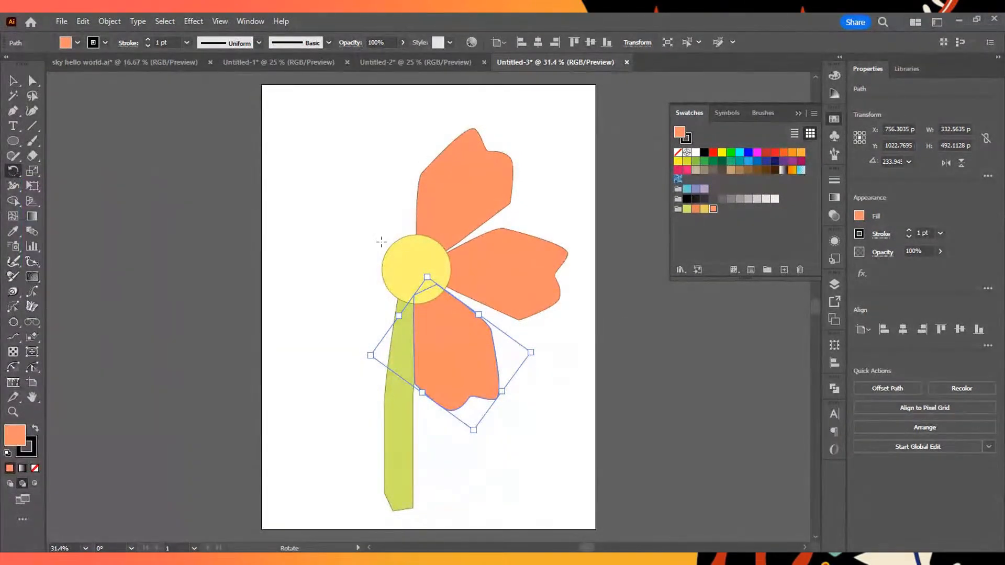
{"action": "left_click", "coordinate": [416, 269]}
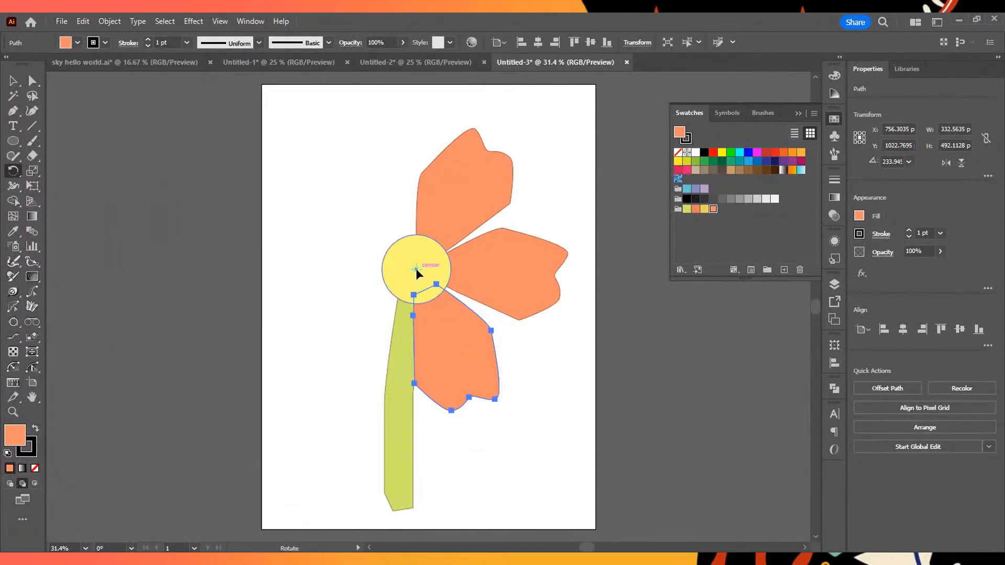
- Try to add two rotated petal copies on the flower's lower left and upper left, and undo both
{"action": "left_click_drag", "start_coordinate": [478, 368], "coordinate": [354, 357]}
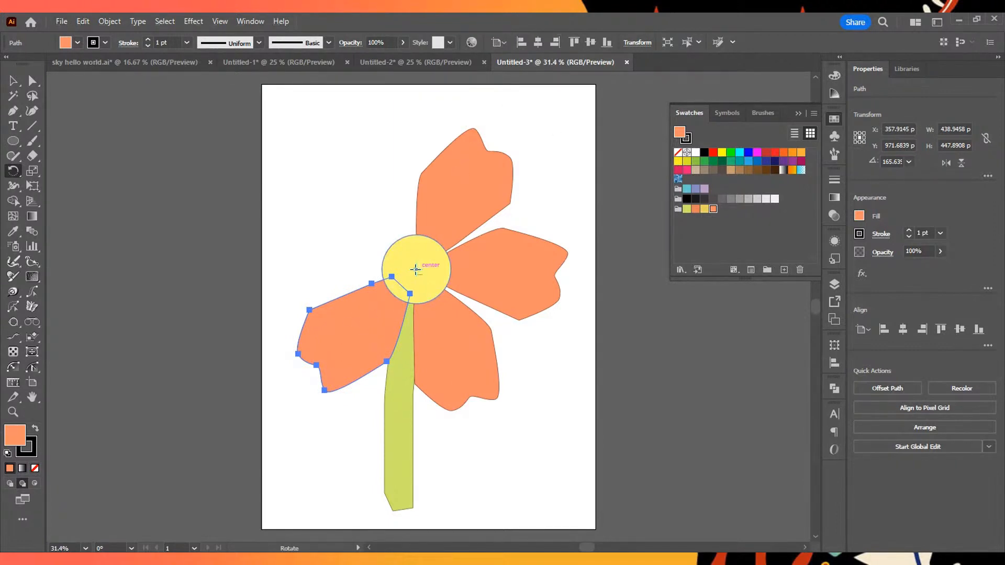
{"action": "left_click", "coordinate": [416, 269], "text": "alt"}
{"action": "key", "text": "Return"}
{"action": "left_click", "coordinate": [401, 300], "text": "alt"}
{"action": "key", "text": "Escape"}
{"action": "left_click_drag", "start_coordinate": [376, 337], "coordinate": [355, 255]}
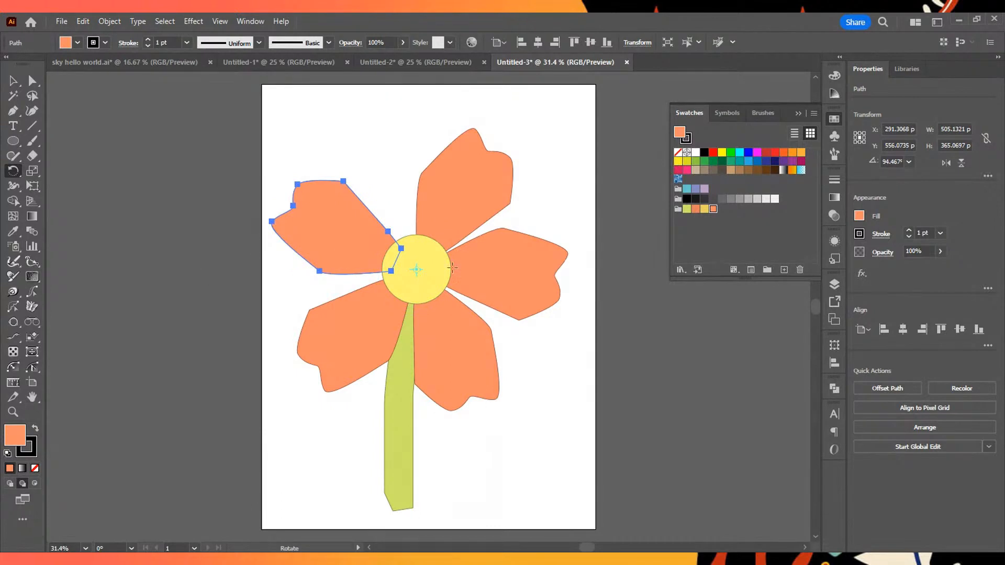
{"action": "key", "text": "ctrl+z"}
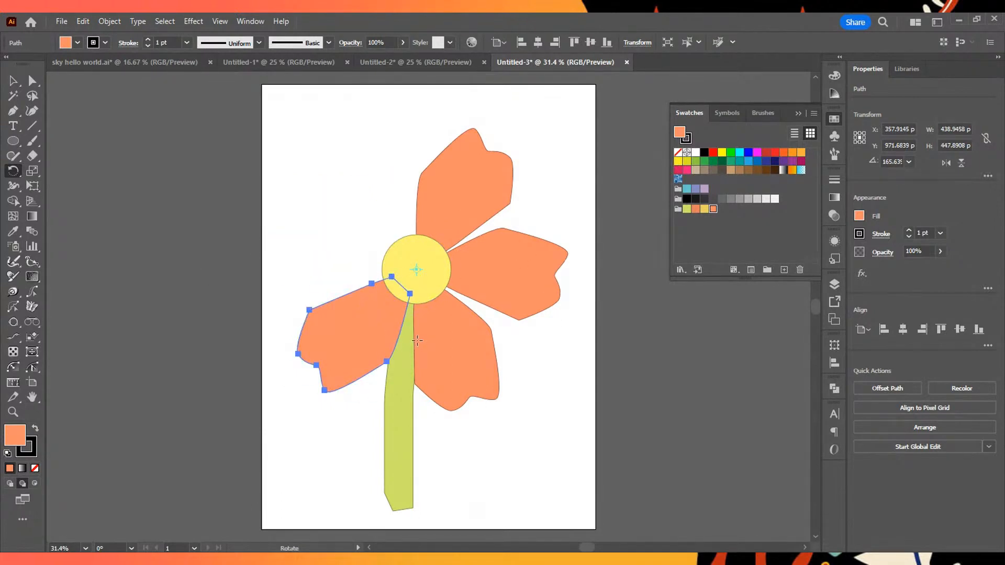
{"action": "key", "text": "ctrl+z"}
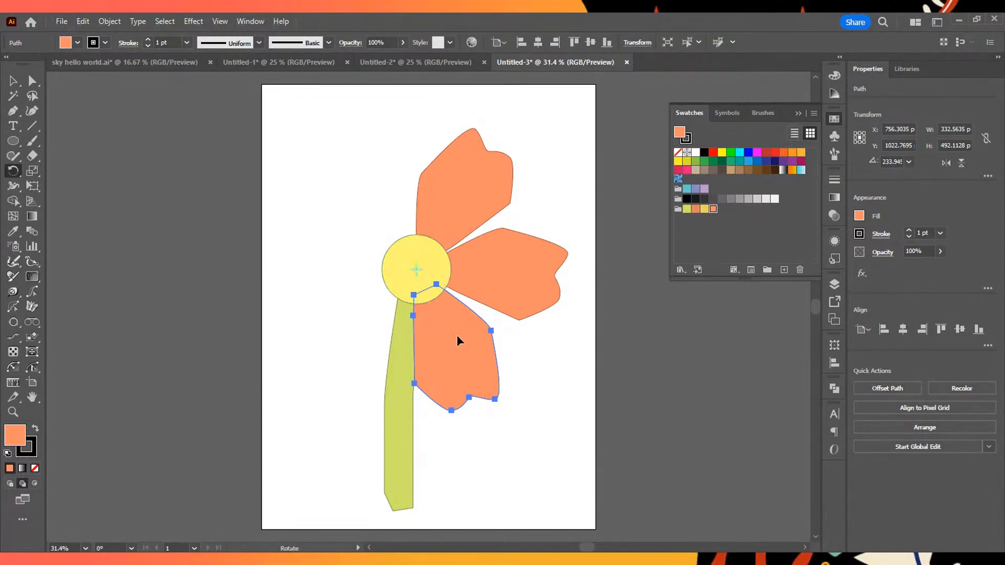
- Add rotated copies of the petal around the circle's centre until a full, overlapping ring is formed, and deselect
{"action": "left_click_drag", "start_coordinate": [462, 359], "coordinate": [391, 207]}
{"action": "left_click_drag", "start_coordinate": [404, 191], "coordinate": [327, 303]}
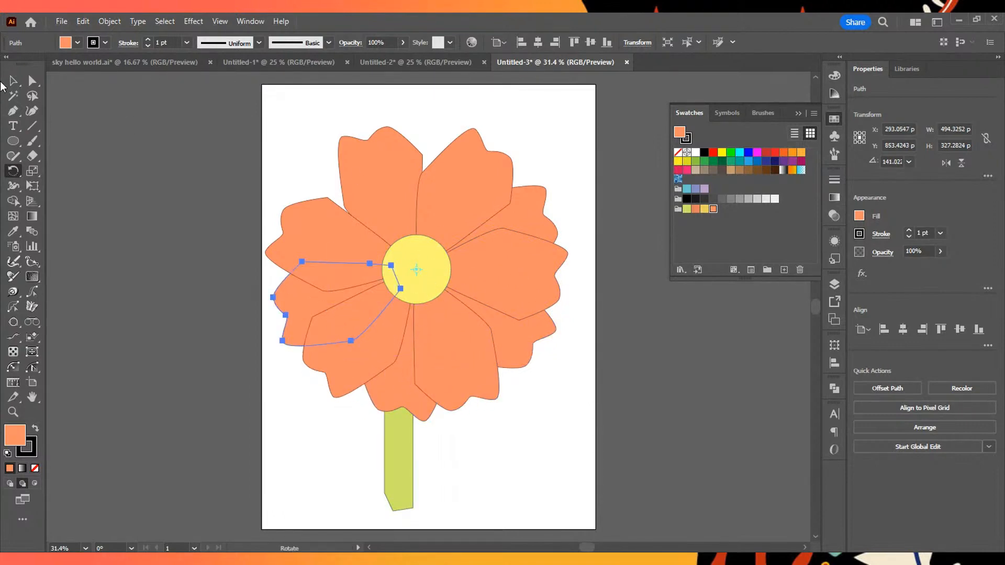
{"action": "left_click", "coordinate": [13, 81]}
{"action": "left_click", "coordinate": [617, 193]}
- Examine the overlapping petals up close and the complete flower on its artboard
{"action": "scroll", "coordinate": [609, 272], "scroll_direction": "down", "scroll_amount": 3}
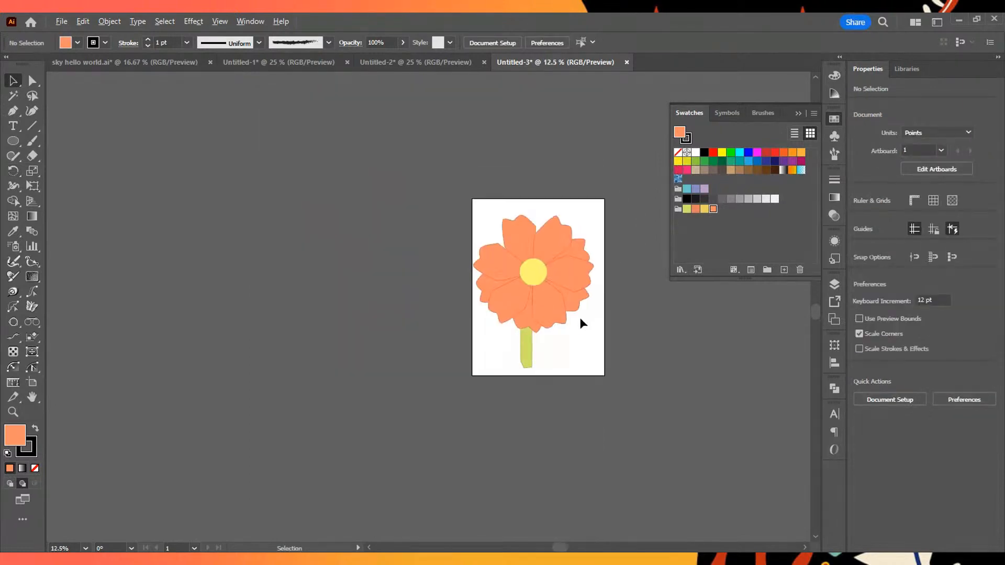
{"action": "scroll", "coordinate": [579, 317], "scroll_direction": "up", "scroll_amount": 5}
{"action": "scroll", "coordinate": [571, 306], "scroll_direction": "down", "scroll_amount": 2}
{"action": "scroll", "coordinate": [563, 304], "scroll_direction": "up", "scroll_amount": 1}
{"action": "left_click_drag", "start_coordinate": [485, 129], "coordinate": [556, 317]}
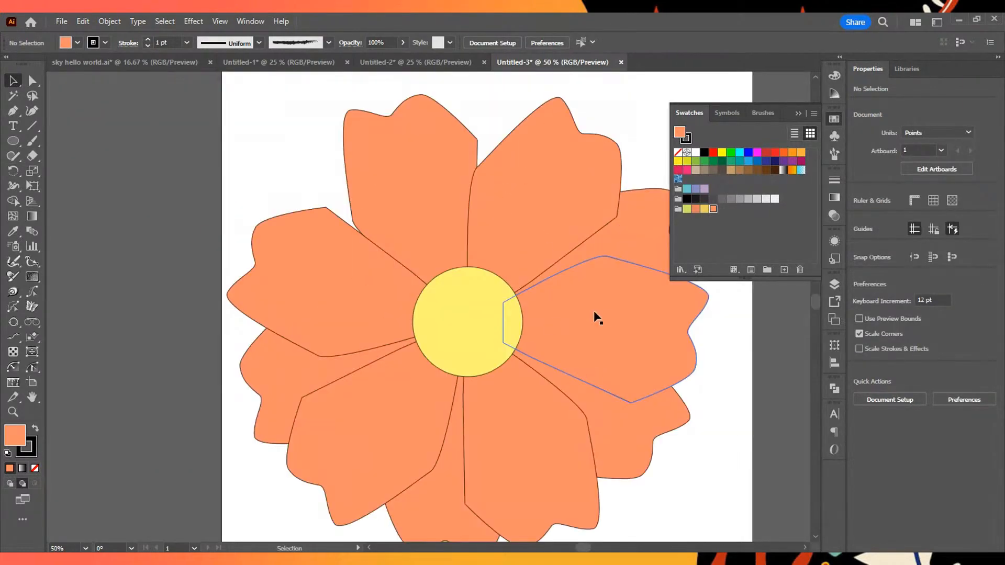
{"action": "scroll", "coordinate": [609, 315], "scroll_direction": "down", "scroll_amount": 2}
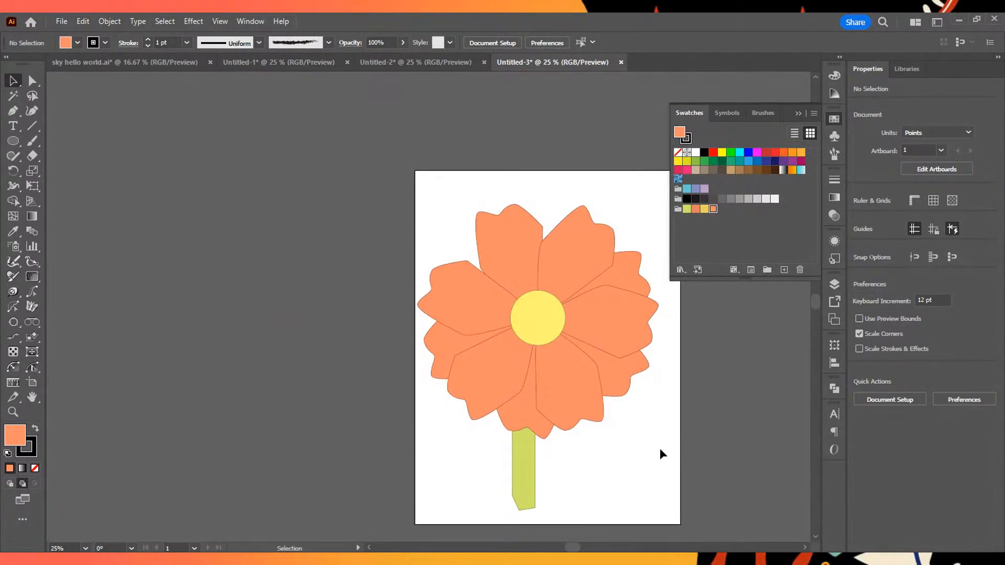
{"action": "scroll", "coordinate": [551, 352], "scroll_direction": "up", "scroll_amount": 1}
{"action": "scroll", "coordinate": [579, 350], "scroll_direction": "down", "scroll_amount": 2}
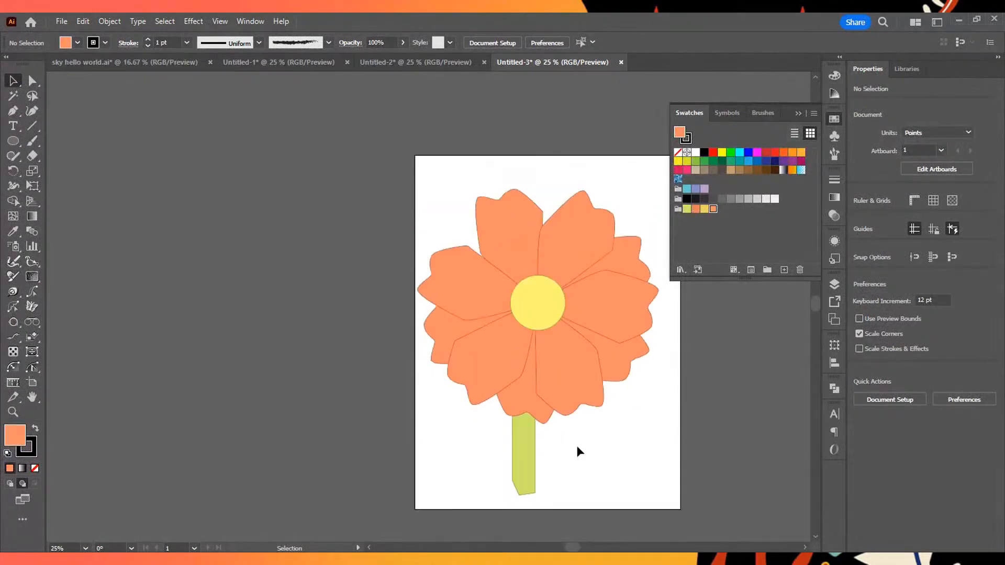
{"action": "scroll", "coordinate": [576, 445], "scroll_direction": "down", "scroll_amount": 3}
{"action": "scroll", "coordinate": [576, 446], "scroll_direction": "up", "scroll_amount": 1}
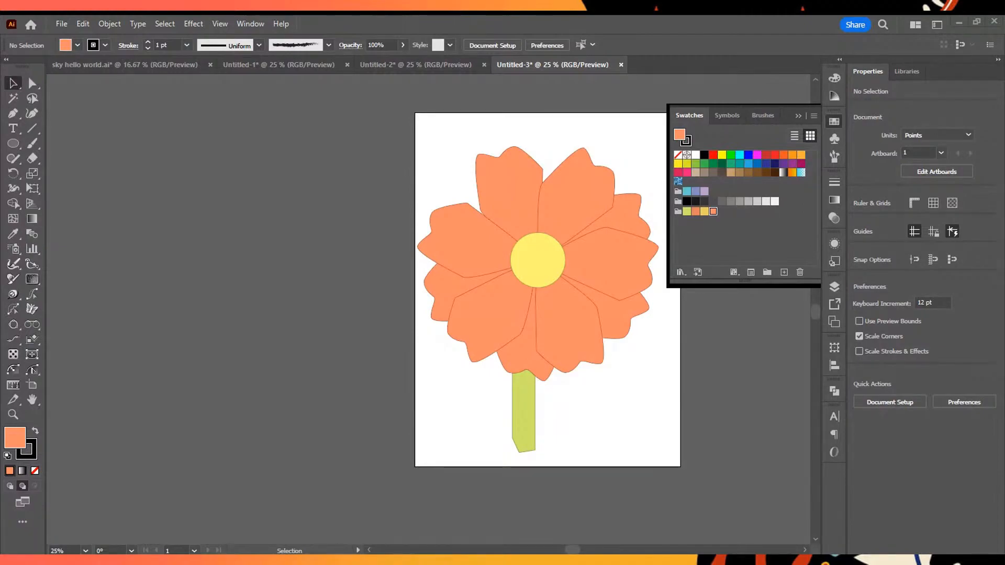
- Select the whole flower with its stem, move it up and slightly right to centre it horizontally on the artboard, and deselect
{"action": "left_click_drag", "start_coordinate": [448, 146], "coordinate": [636, 515]}
{"action": "left_click_drag", "start_coordinate": [516, 162], "coordinate": [627, 266]}
{"action": "scroll", "coordinate": [626, 262], "scroll_direction": "down", "scroll_amount": 2}
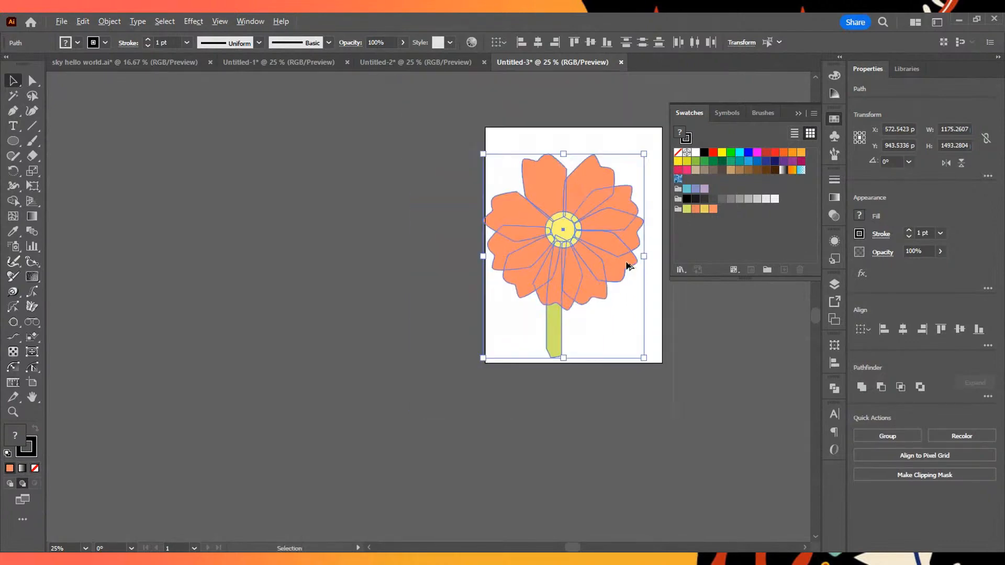
{"action": "scroll", "coordinate": [593, 279], "scroll_direction": "up", "scroll_amount": 2}
{"action": "scroll", "coordinate": [542, 272], "scroll_direction": "up", "scroll_amount": 1}
{"action": "left_click_drag", "start_coordinate": [542, 276], "coordinate": [572, 234]}
{"action": "left_click", "coordinate": [776, 382]}
{"action": "scroll", "coordinate": [760, 334], "scroll_direction": "up", "scroll_amount": 1}
{"action": "scroll", "coordinate": [762, 340], "scroll_direction": "up", "scroll_amount": 1}
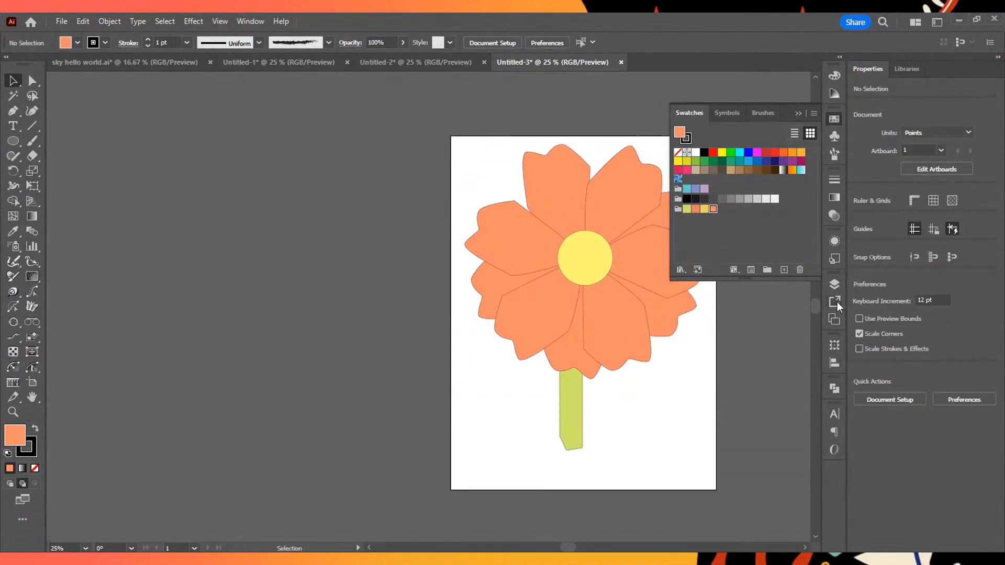
- Examine the objects contained in Layer 1 and collapse the layer again
{"action": "left_click", "coordinate": [834, 283]}
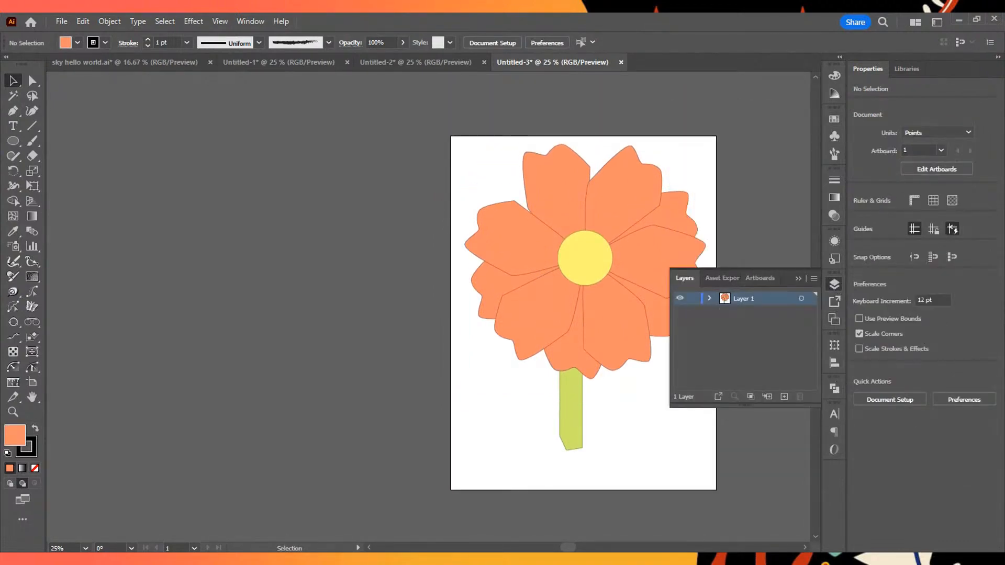
{"action": "left_click", "coordinate": [709, 298]}
{"action": "left_click", "coordinate": [709, 299]}
{"action": "left_click", "coordinate": [834, 284]}
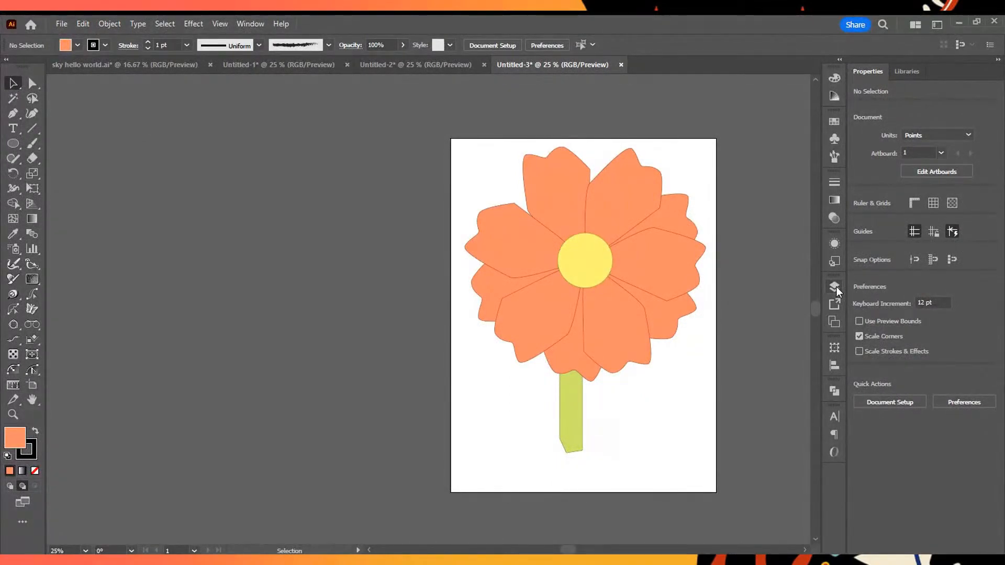
{"action": "left_click", "coordinate": [835, 286]}
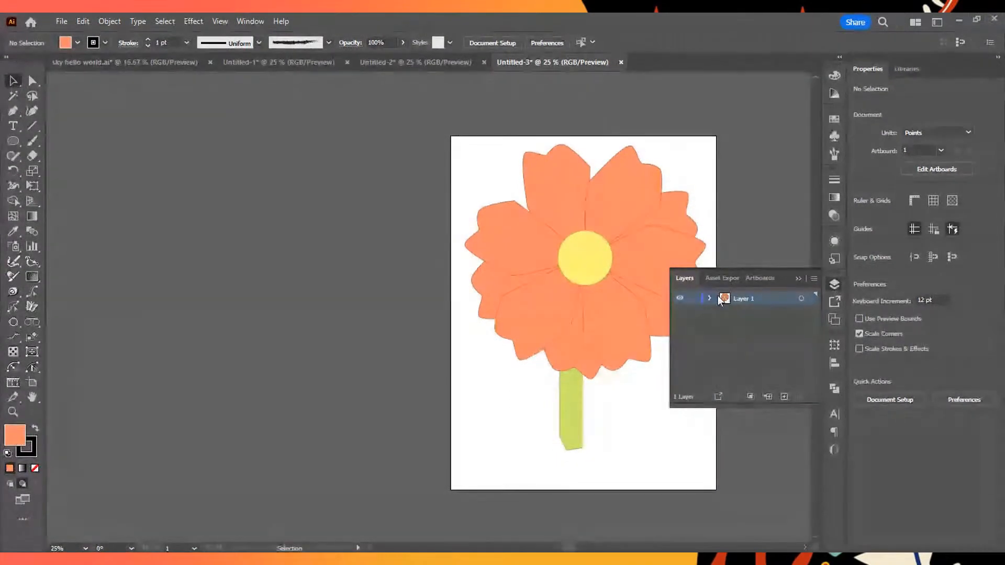
{"action": "left_click", "coordinate": [709, 298]}
{"action": "scroll", "coordinate": [758, 366], "scroll_direction": "down", "scroll_amount": 3}
{"action": "scroll", "coordinate": [769, 385], "scroll_direction": "up", "scroll_amount": 3}
{"action": "left_click", "coordinate": [711, 298]}
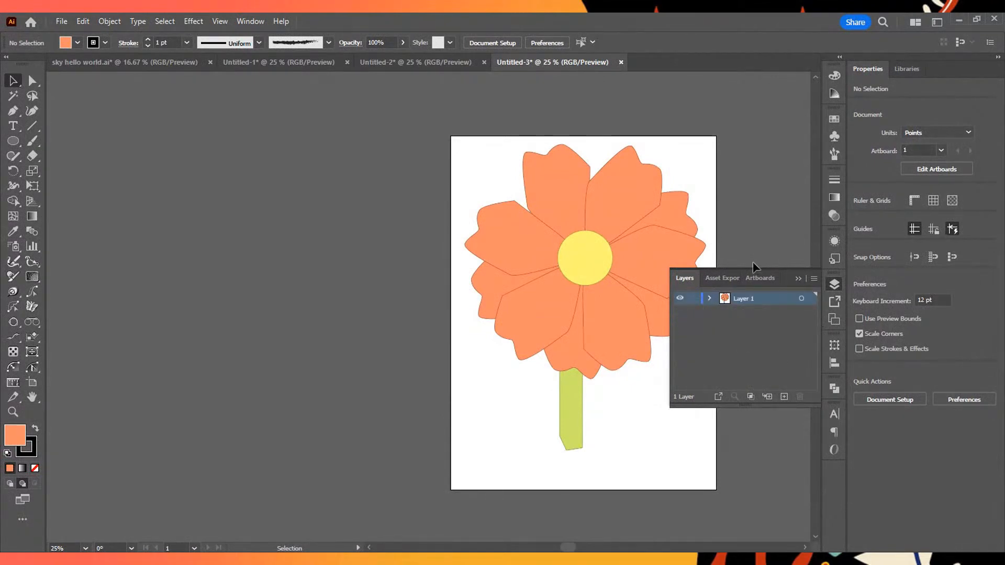
- Add a second artboard and draw a wide rectangle about 987 by 279 pt on it
{"action": "left_click", "coordinate": [759, 278]}
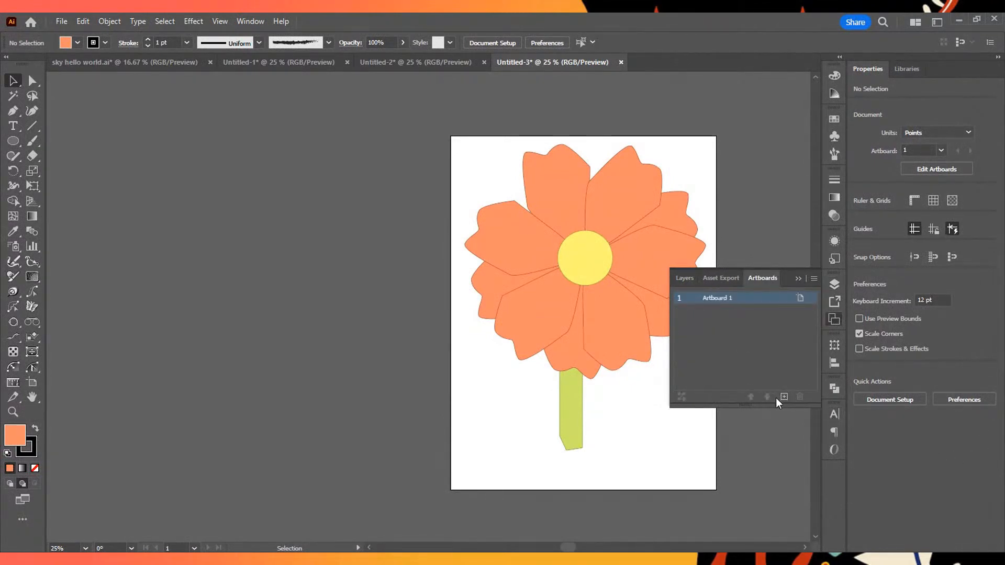
{"action": "left_click", "coordinate": [784, 396]}
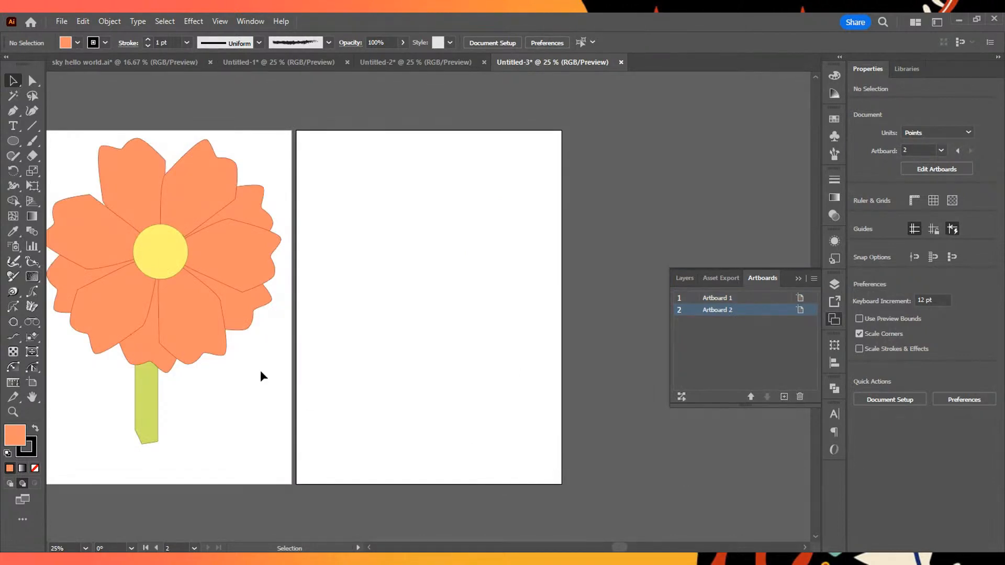
{"action": "key", "text": "m"}
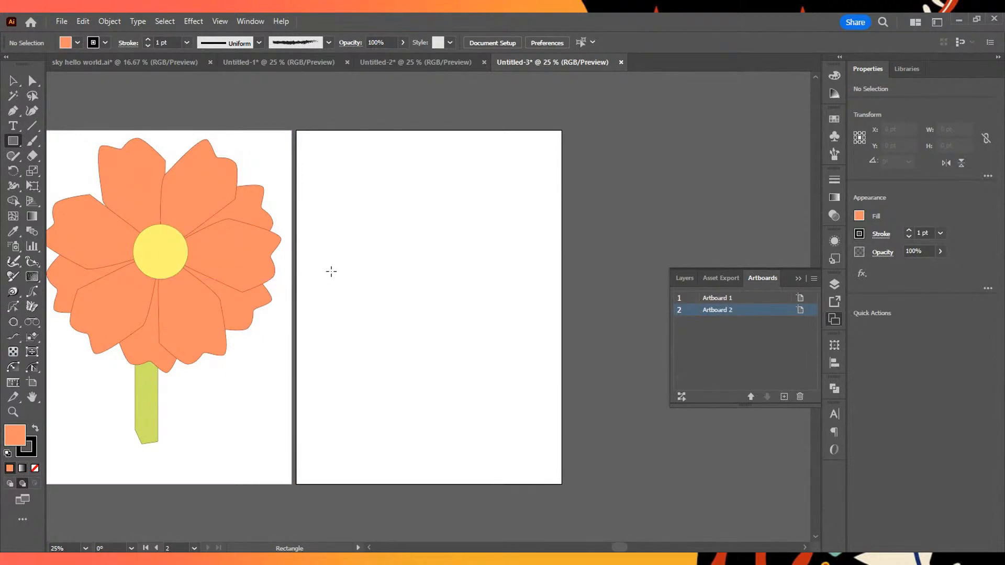
{"action": "left_click_drag", "start_coordinate": [332, 264], "coordinate": [534, 320]}
{"action": "key", "text": "ctrl+equal"}
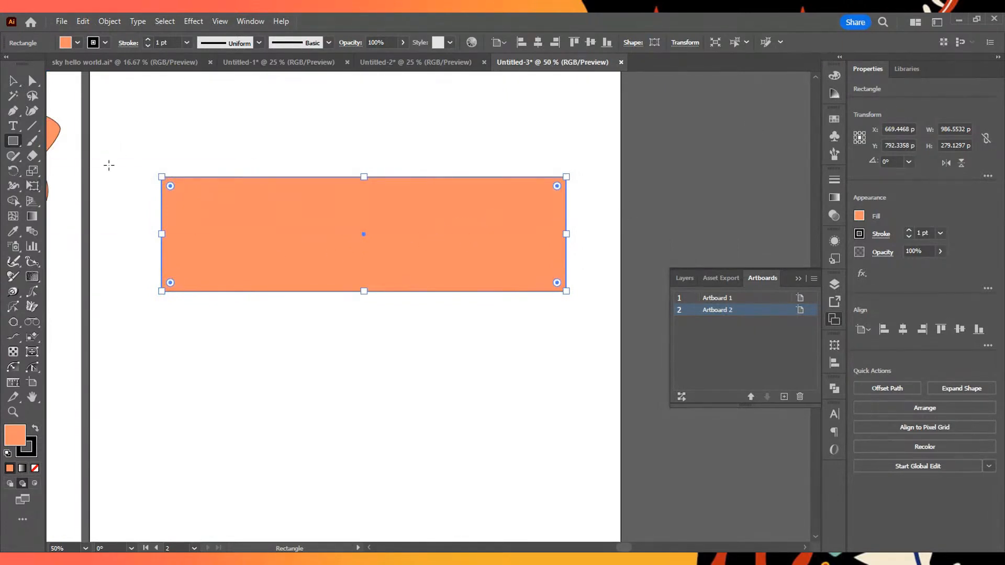
- Round only the rectangle's two upper corners to a radius of about 147 pt and deselect it
{"action": "left_click", "coordinate": [13, 80]}
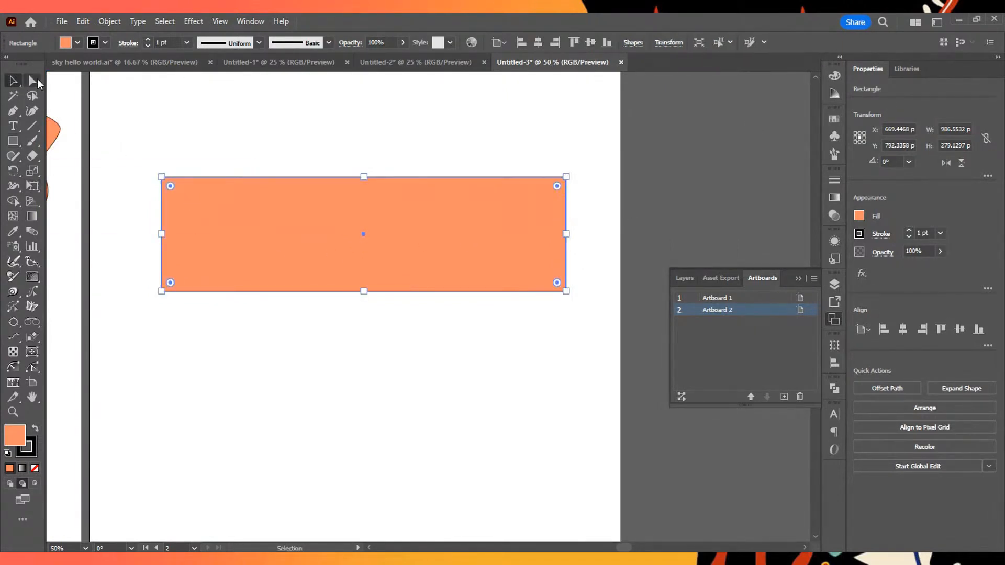
{"action": "left_click", "coordinate": [35, 82]}
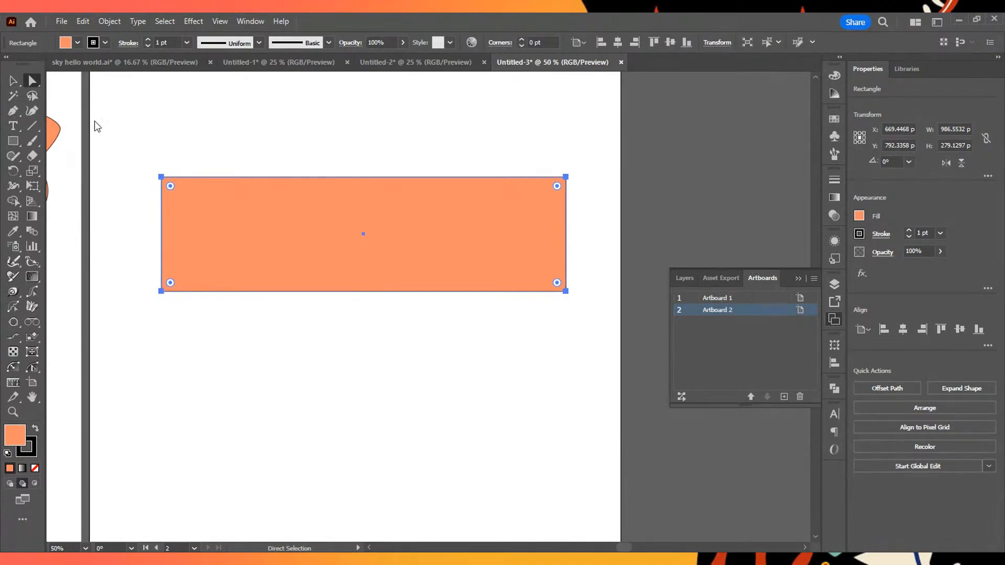
{"action": "left_click_drag", "start_coordinate": [131, 135], "coordinate": [577, 193]}
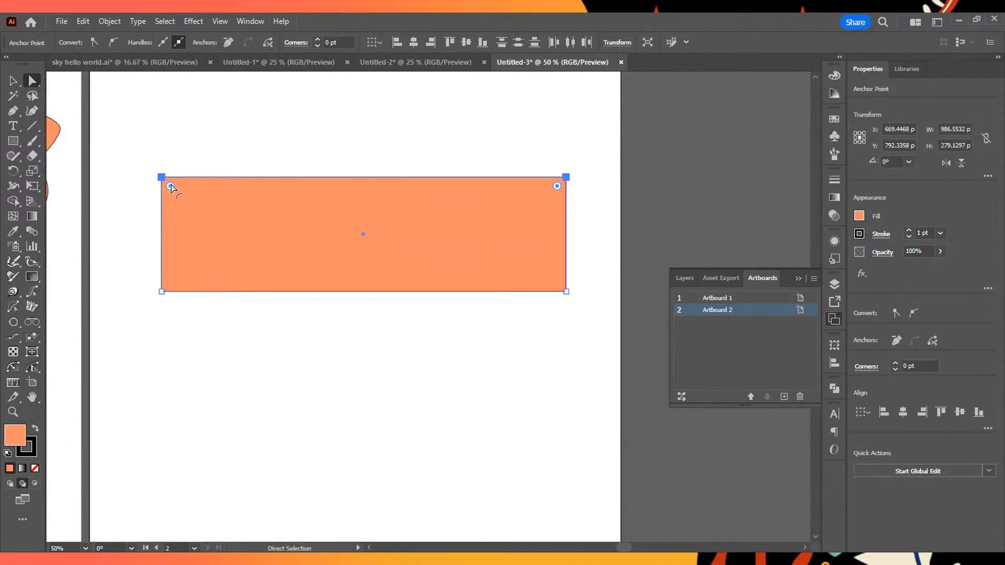
{"action": "left_click_drag", "start_coordinate": [173, 186], "coordinate": [234, 227]}
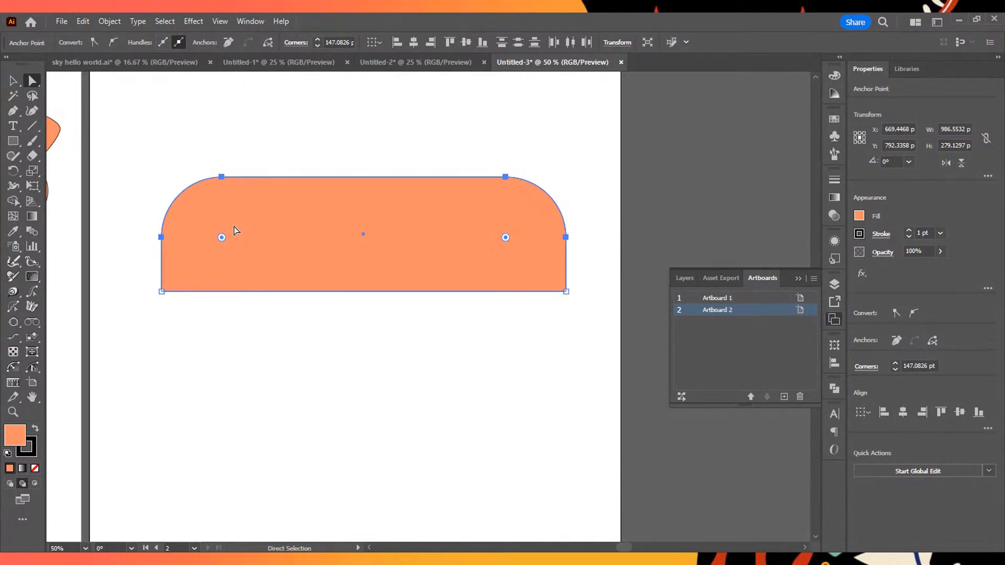
{"action": "left_click", "coordinate": [197, 141]}
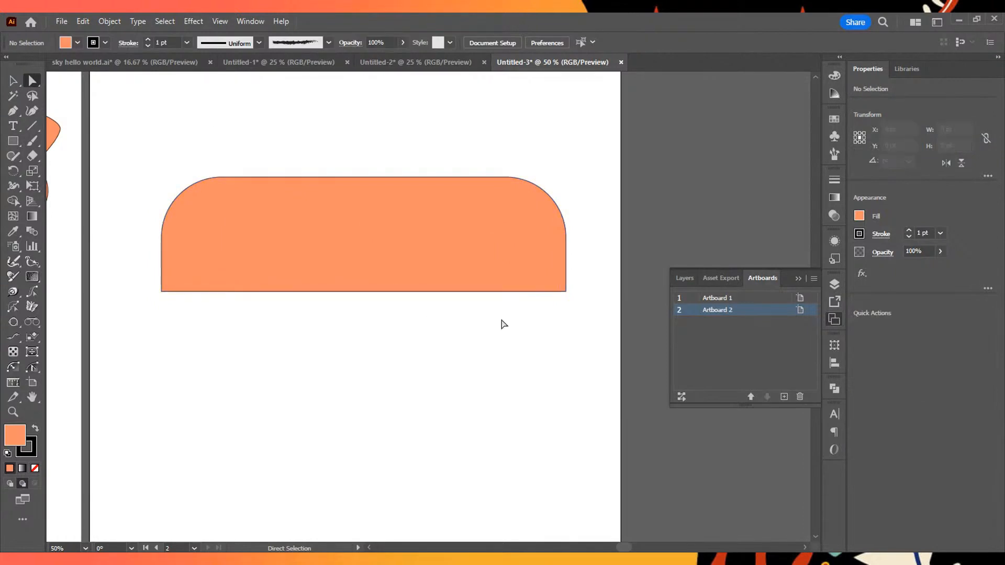
{"action": "scroll", "coordinate": [478, 324], "scroll_direction": "up", "scroll_amount": 1}
{"action": "scroll", "coordinate": [477, 324], "scroll_direction": "up", "scroll_amount": 4}
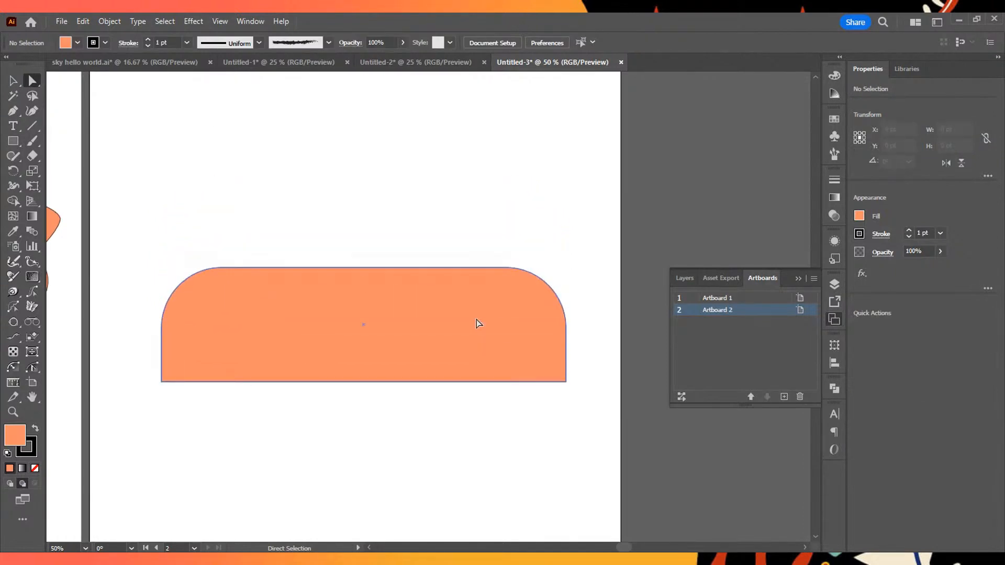
{"action": "scroll", "coordinate": [425, 384], "scroll_direction": "down", "scroll_amount": 1}
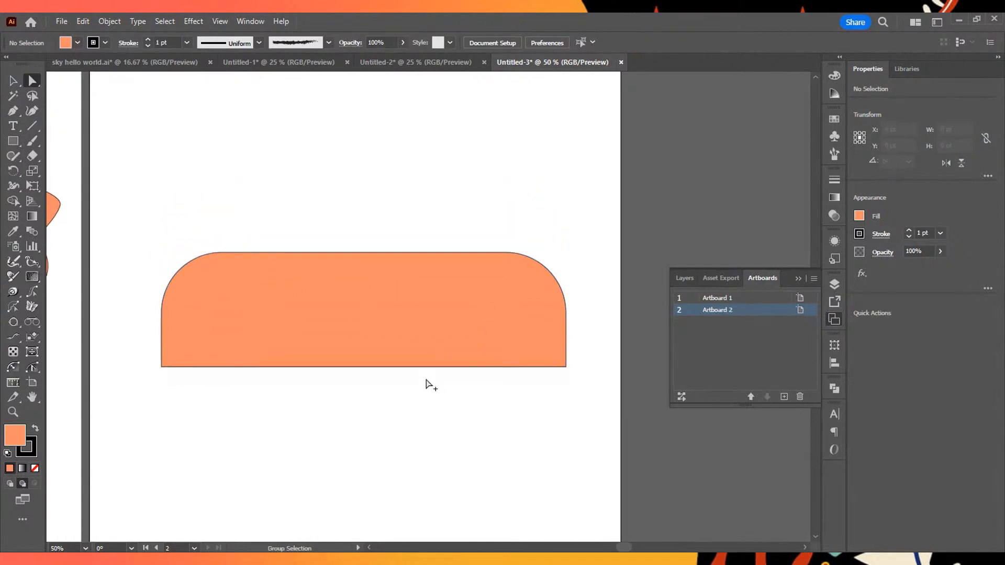
- Switch to Draw Normal mode and draw a wheel circle about 227 pt across, overlapping the lower edge near the body's left end
{"action": "scroll", "coordinate": [338, 328], "scroll_direction": "down", "scroll_amount": 1}
{"action": "scroll", "coordinate": [338, 328], "scroll_direction": "up", "scroll_amount": 2}
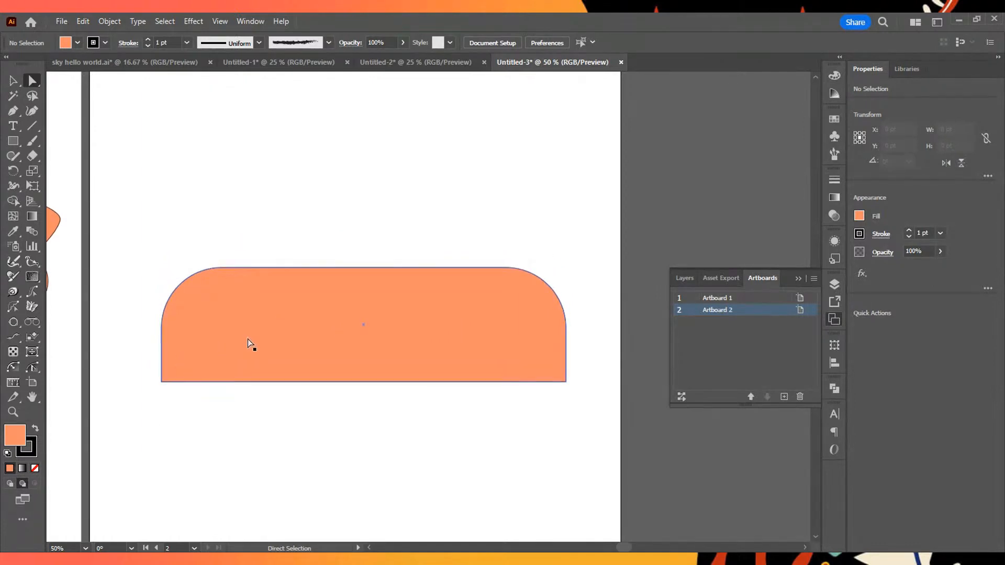
{"action": "left_click", "coordinate": [14, 142]}
{"action": "key", "text": "l"}
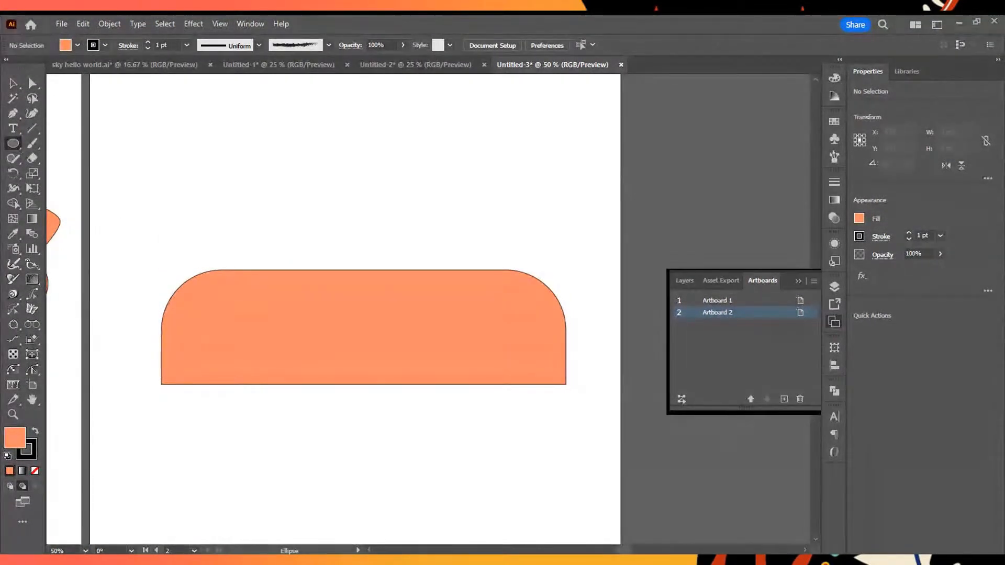
{"action": "left_click_drag", "start_coordinate": [234, 368], "coordinate": [289, 419]}
{"action": "key", "text": "ctrl+z"}
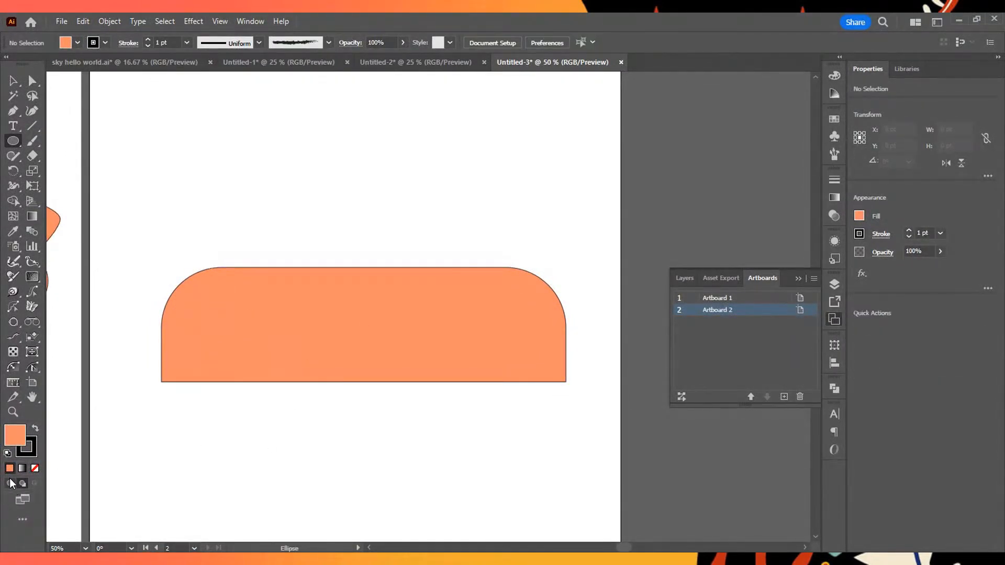
{"action": "left_click", "coordinate": [10, 484]}
{"action": "left_click_drag", "start_coordinate": [227, 373], "coordinate": [259, 390]}
{"action": "left_click", "coordinate": [14, 82]}
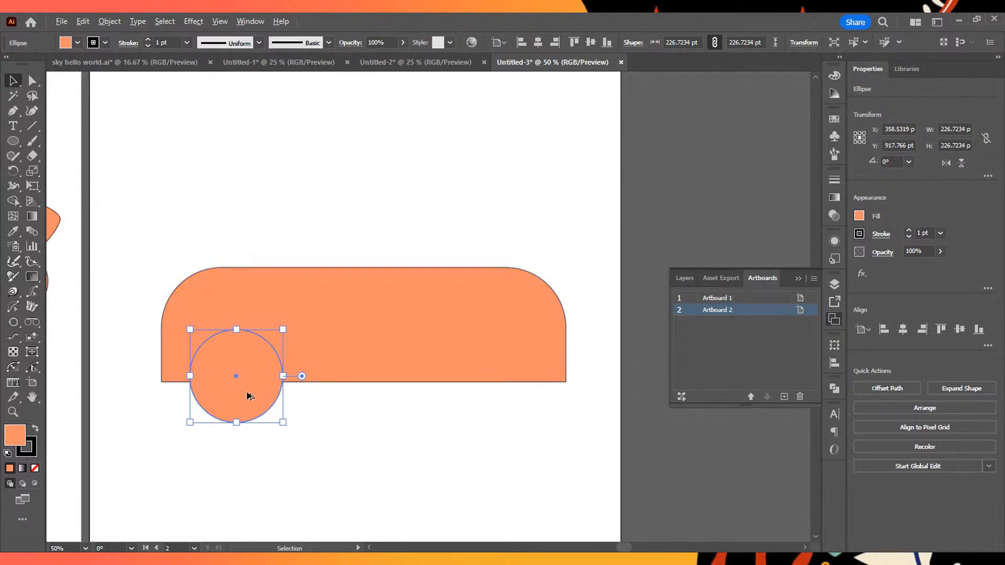
- Duplicate the wheel circle straight across to the body's right end and deselect it
{"action": "left_click_drag", "start_coordinate": [241, 384], "coordinate": [502, 396]}
{"action": "left_click", "coordinate": [29, 82]}
{"action": "left_click", "coordinate": [14, 82]}
{"action": "left_click", "coordinate": [445, 230]}
{"action": "scroll", "coordinate": [431, 214], "scroll_direction": "up", "scroll_amount": 1}
{"action": "scroll", "coordinate": [429, 214], "scroll_direction": "down", "scroll_amount": 2}
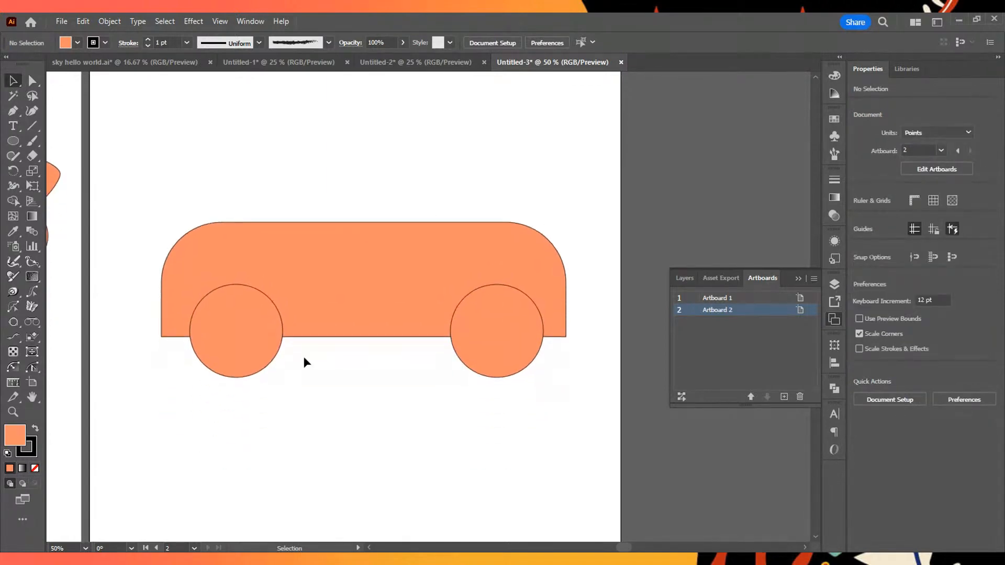
- Select the left wheel circle and choose the Monochromatic 2 harmony rule in the Color Guide
{"action": "left_click", "coordinate": [264, 342]}
{"action": "left_click", "coordinate": [833, 78]}
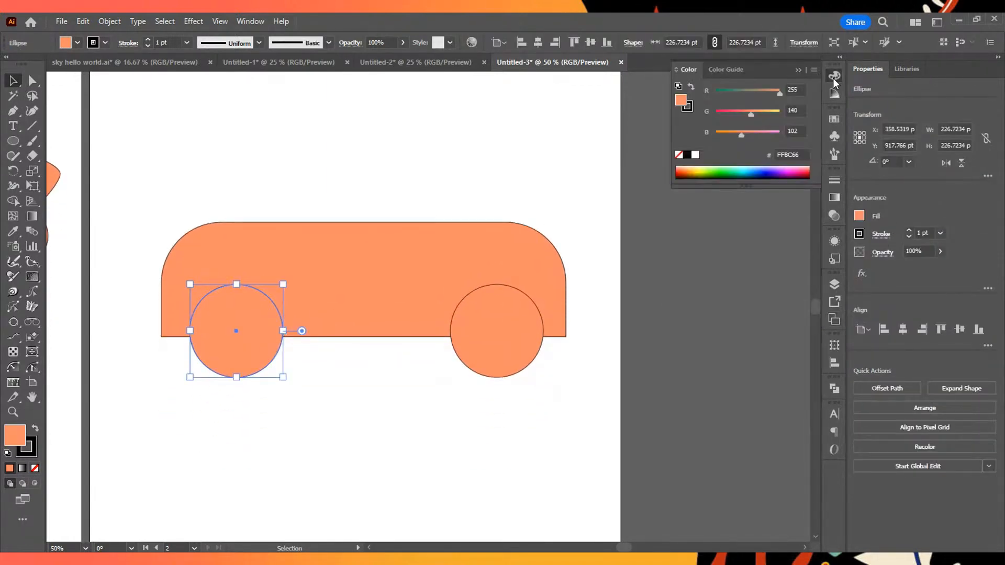
{"action": "left_click", "coordinate": [834, 92]}
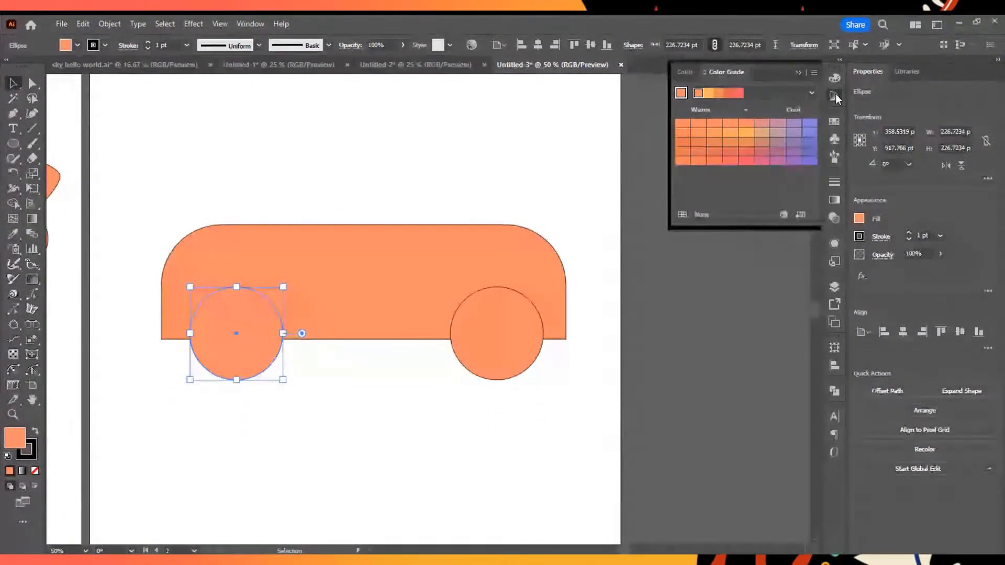
{"action": "left_click", "coordinate": [811, 92]}
{"action": "scroll", "coordinate": [781, 233], "scroll_direction": "down", "scroll_amount": 3}
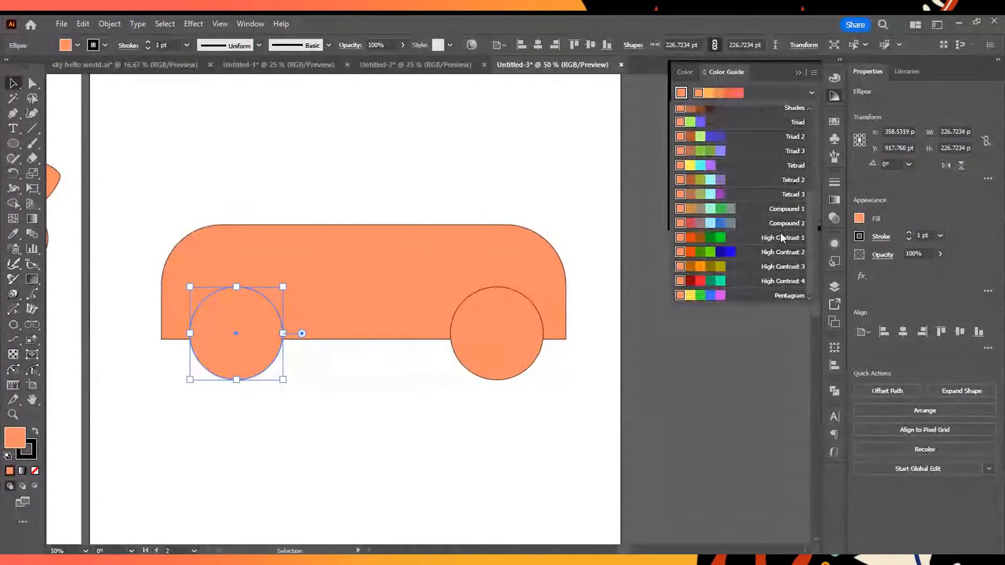
{"action": "scroll", "coordinate": [780, 233], "scroll_direction": "up", "scroll_amount": 3}
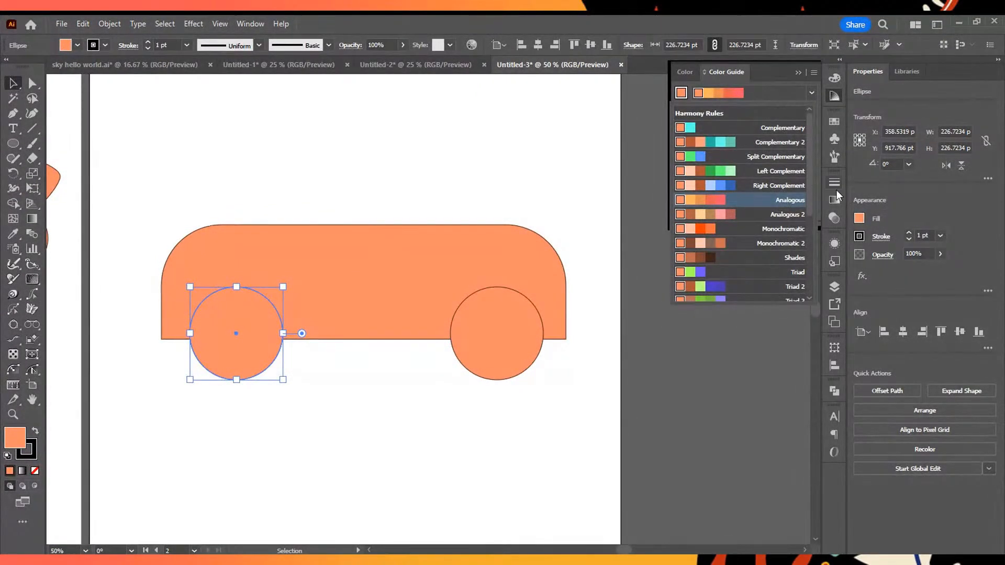
{"action": "scroll", "coordinate": [729, 246], "scroll_direction": "down", "scroll_amount": 3}
{"action": "scroll", "coordinate": [733, 251], "scroll_direction": "up", "scroll_amount": 3}
{"action": "left_click", "coordinate": [743, 242]}
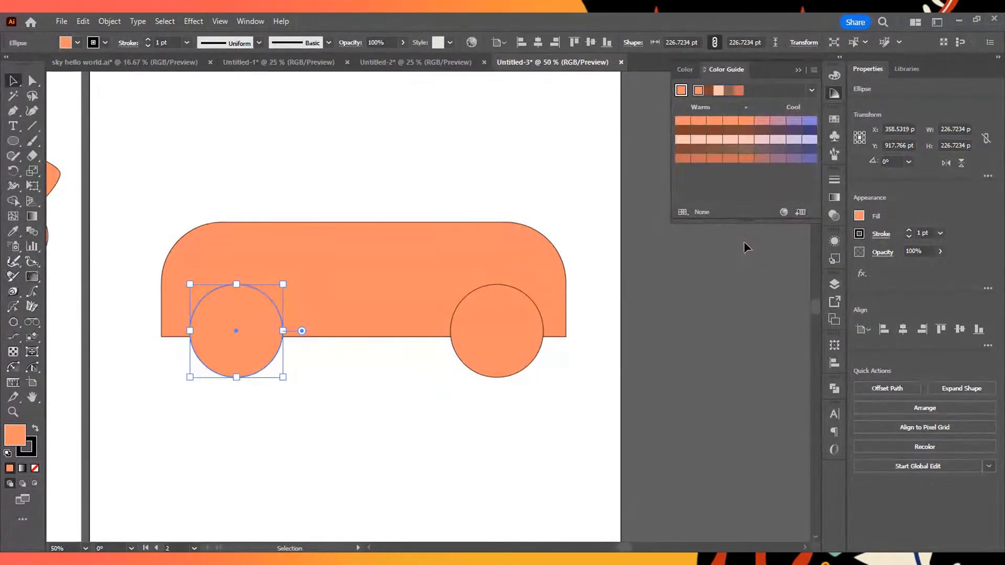
- Try a muted brown from the Color Guide and near-black 0D0200 as the left wheel's fill
{"action": "left_click", "coordinate": [743, 150]}
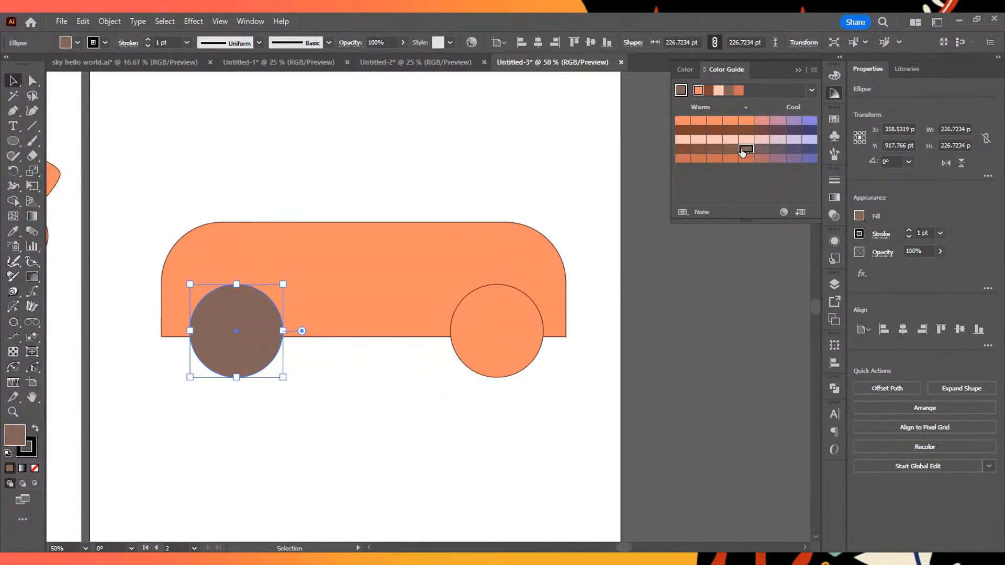
{"action": "left_click", "coordinate": [733, 152]}
{"action": "left_click", "coordinate": [714, 150]}
{"action": "left_click", "coordinate": [745, 150]}
{"action": "left_click", "coordinate": [833, 73]}
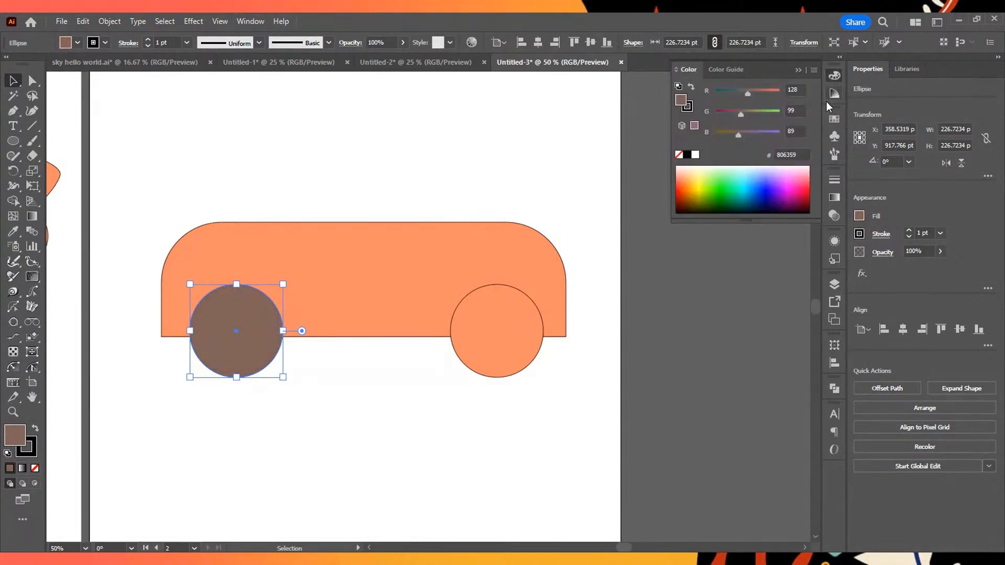
{"action": "left_click_drag", "start_coordinate": [728, 212], "coordinate": [679, 212]}
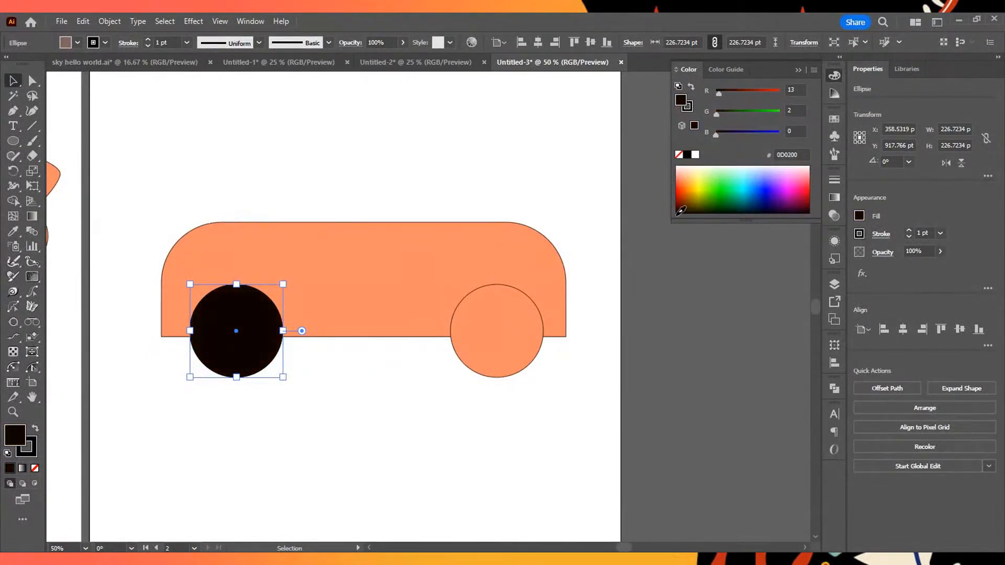
- Fill the left wheel circle with a dark grey swatch from the greys group
{"action": "left_click", "coordinate": [834, 119]}
{"action": "left_click", "coordinate": [731, 199]}
{"action": "left_click", "coordinate": [739, 199]}
{"action": "left_click", "coordinate": [704, 199]}
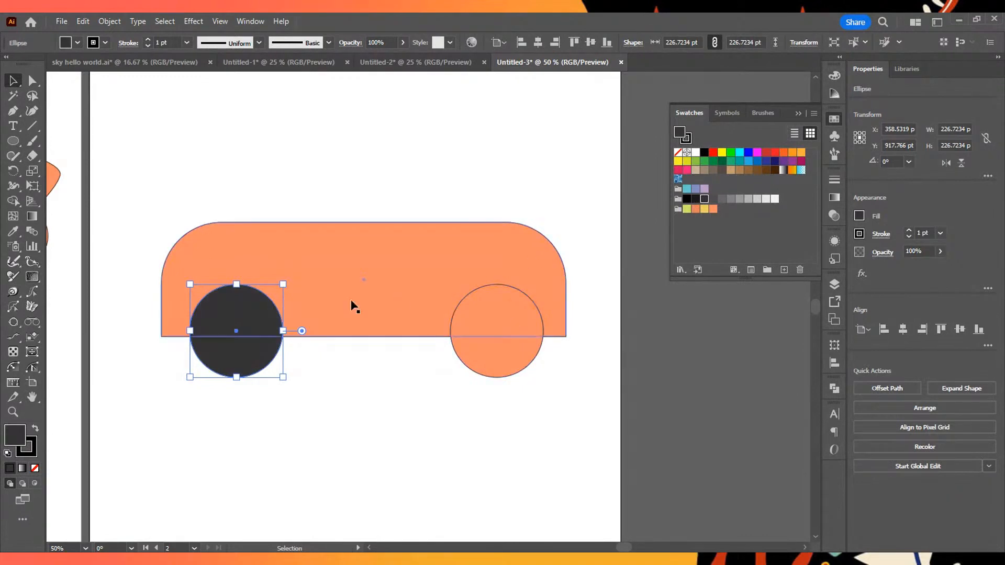
- Fill the right wheel circle with a slightly lighter dark grey swatch and deselect it
{"action": "left_click", "coordinate": [489, 352]}
{"action": "left_click", "coordinate": [713, 199]}
{"action": "left_click", "coordinate": [438, 422]}
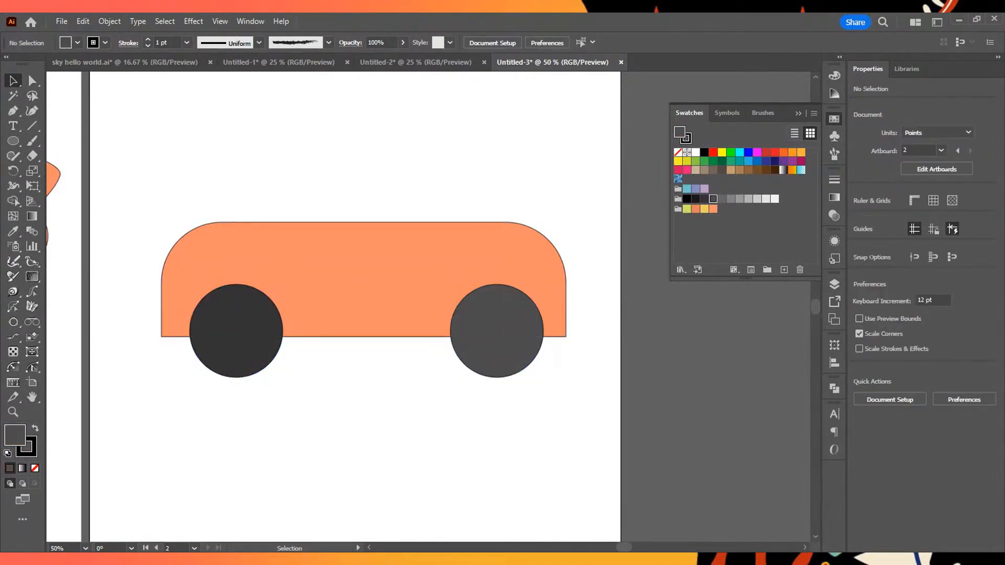
- Match the right wheel circle to the left wheel's dark grey by sampling it with the Eyedropper, and deselect
{"action": "left_click", "coordinate": [510, 366]}
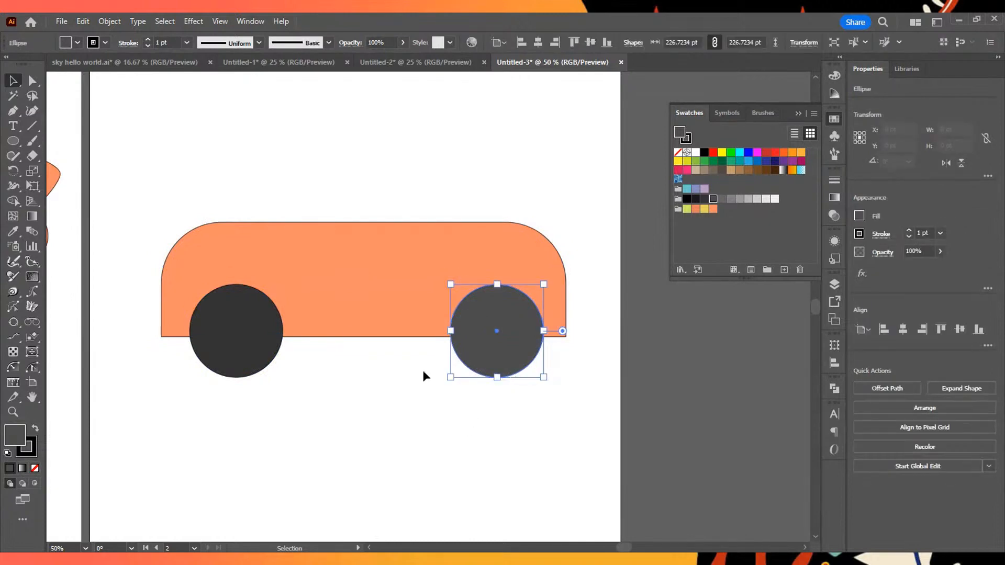
{"action": "key", "text": "i"}
{"action": "left_click", "coordinate": [264, 330]}
{"action": "left_click", "coordinate": [474, 435]}
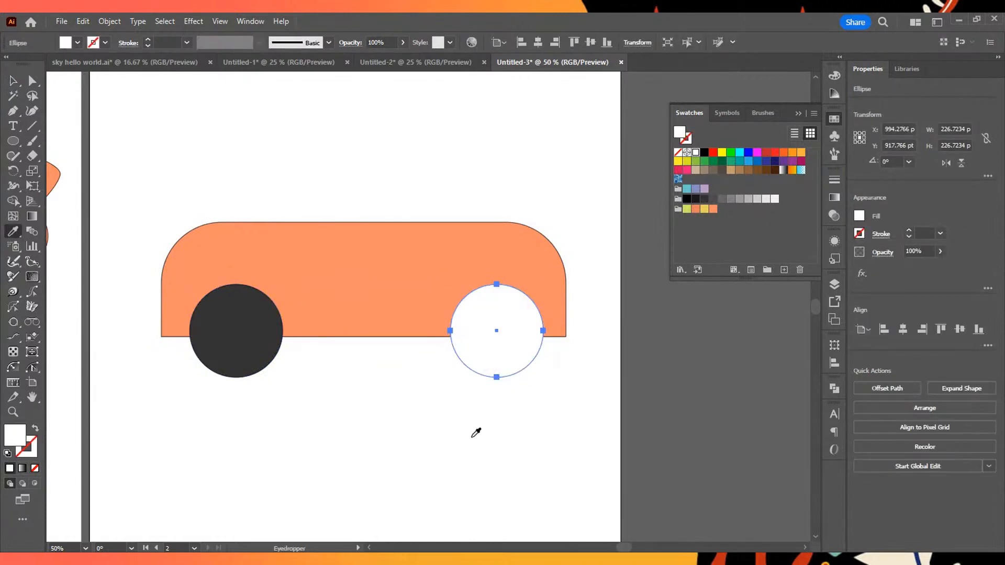
{"action": "left_click", "coordinate": [259, 337]}
{"action": "left_click", "coordinate": [14, 79]}
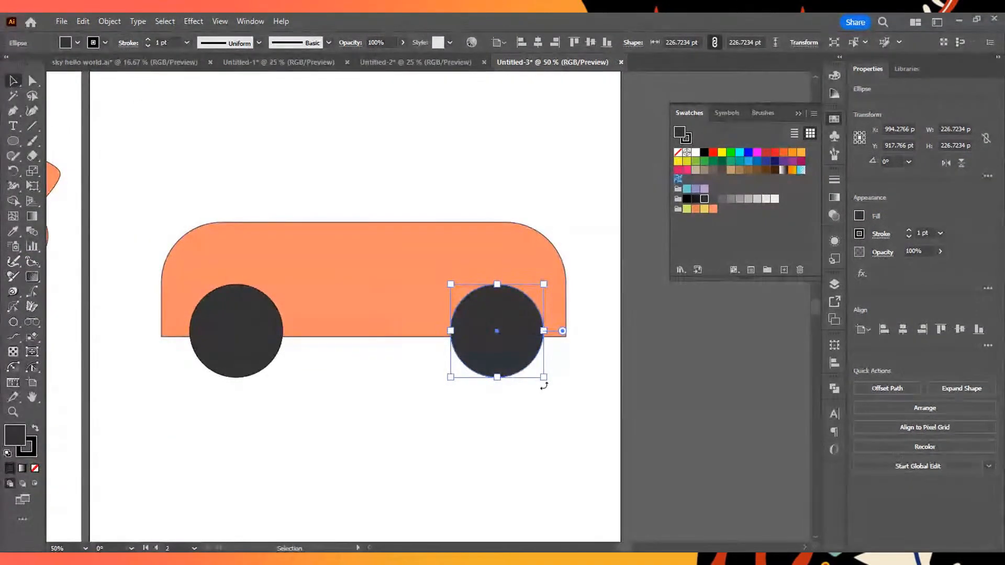
{"action": "left_click", "coordinate": [607, 434]}
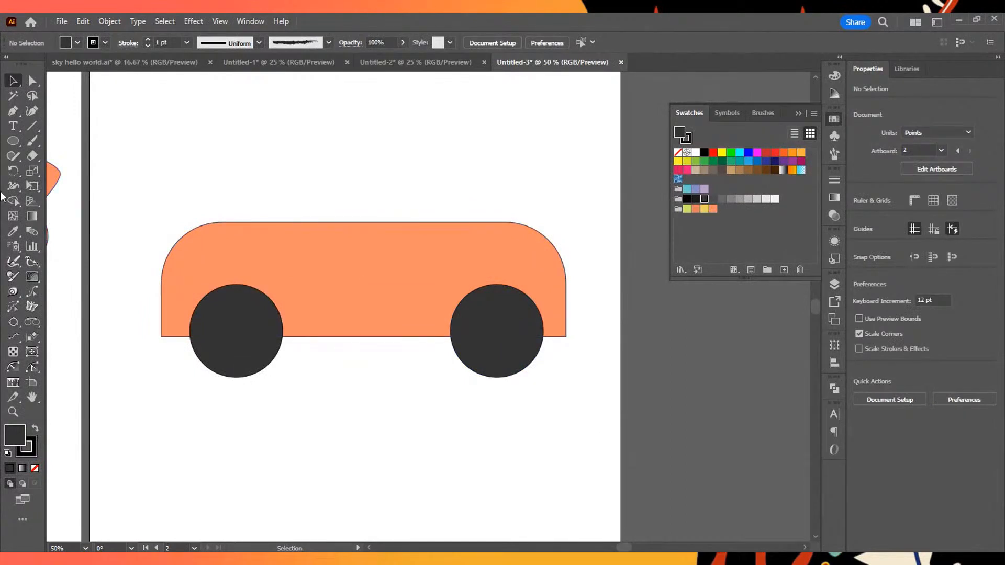
{"action": "left_click", "coordinate": [14, 232]}
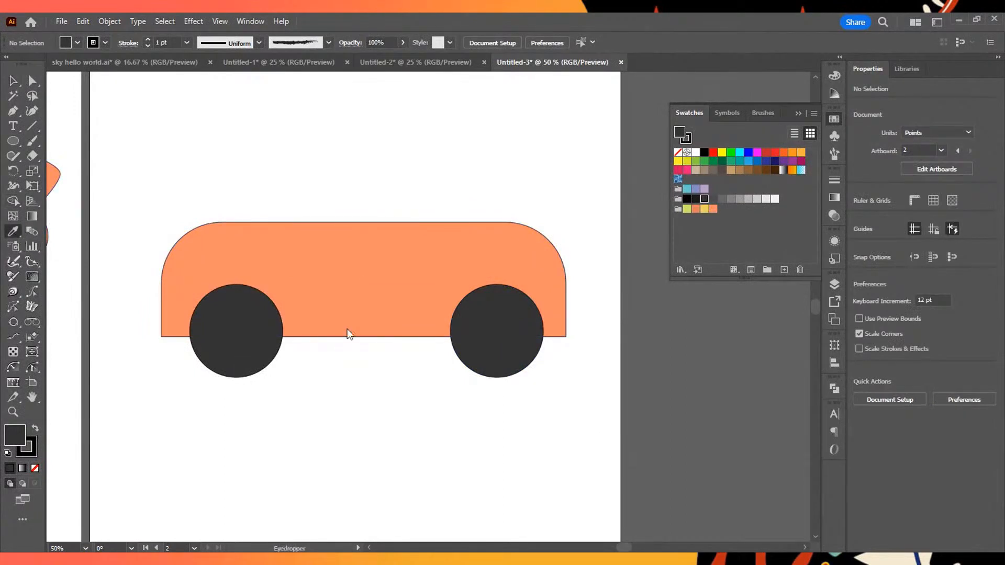
{"action": "left_click", "coordinate": [21, 81]}
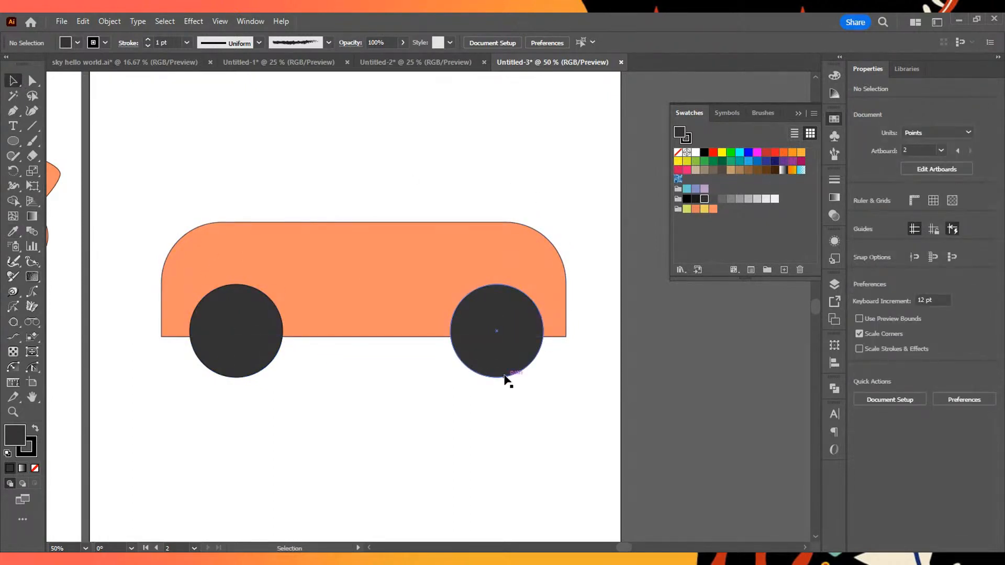
{"action": "left_click", "coordinate": [227, 356]}
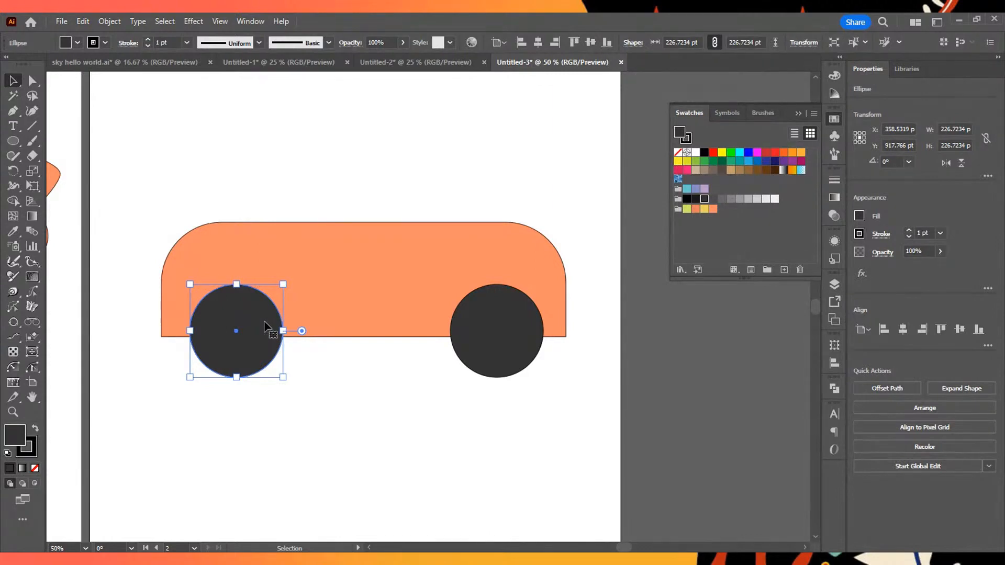
{"action": "left_click", "coordinate": [308, 436]}
- Create a concentric copy of the left wheel circle, scaled uniformly to 80%
{"action": "left_click", "coordinate": [254, 369]}
{"action": "right_click", "coordinate": [254, 320]}
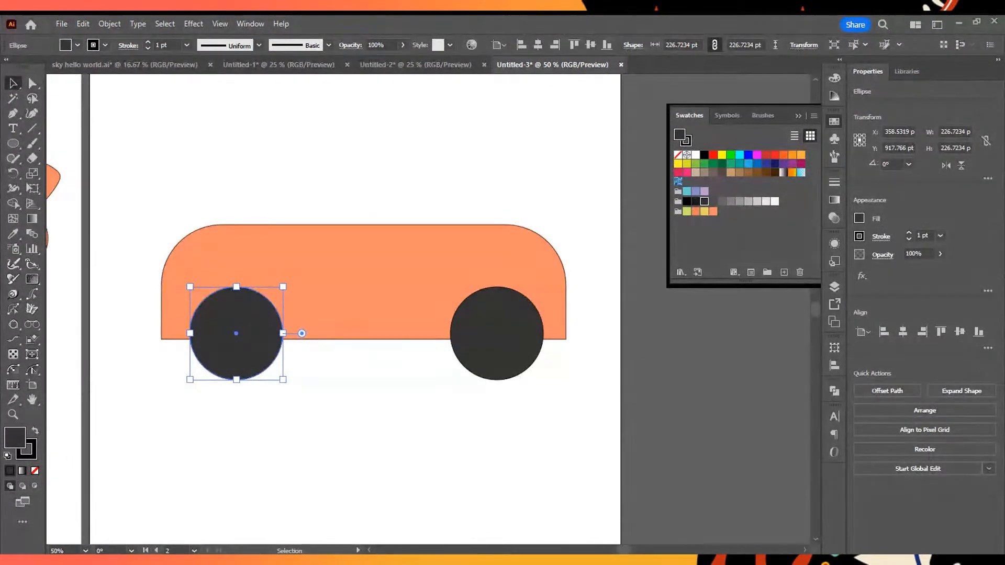
{"action": "mouse_move", "coordinate": [314, 367]}
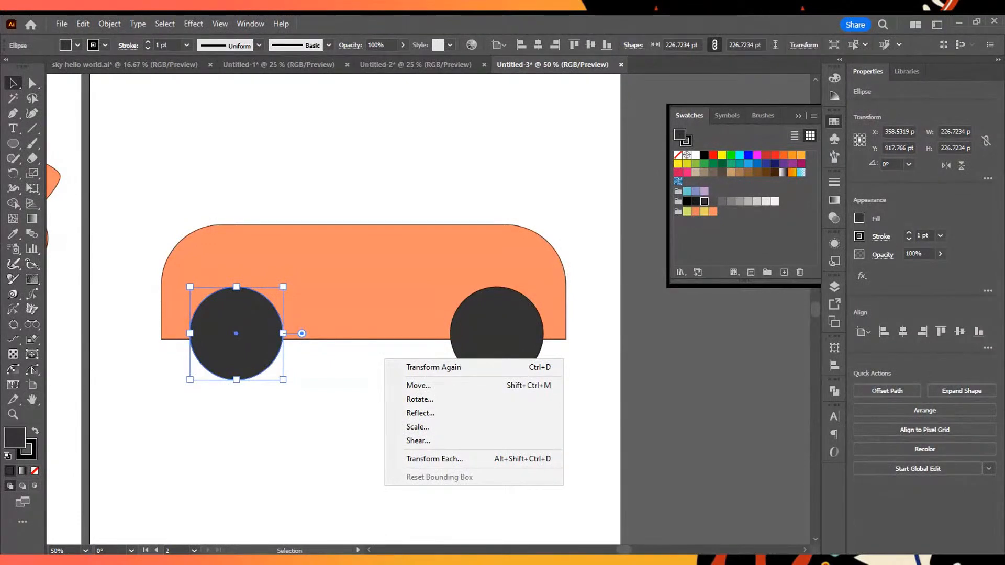
{"action": "left_click", "coordinate": [445, 427]}
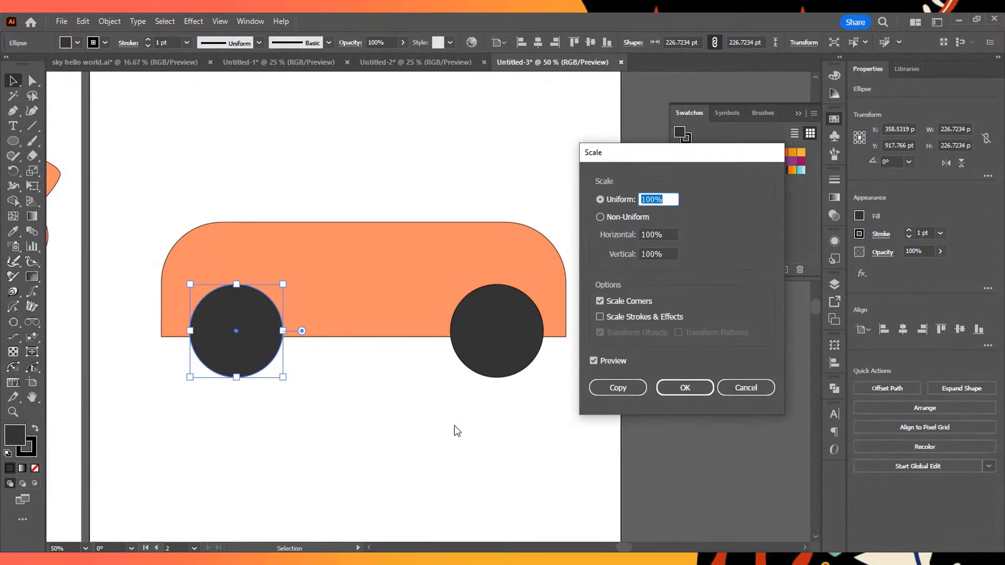
{"action": "type", "text": "80"}
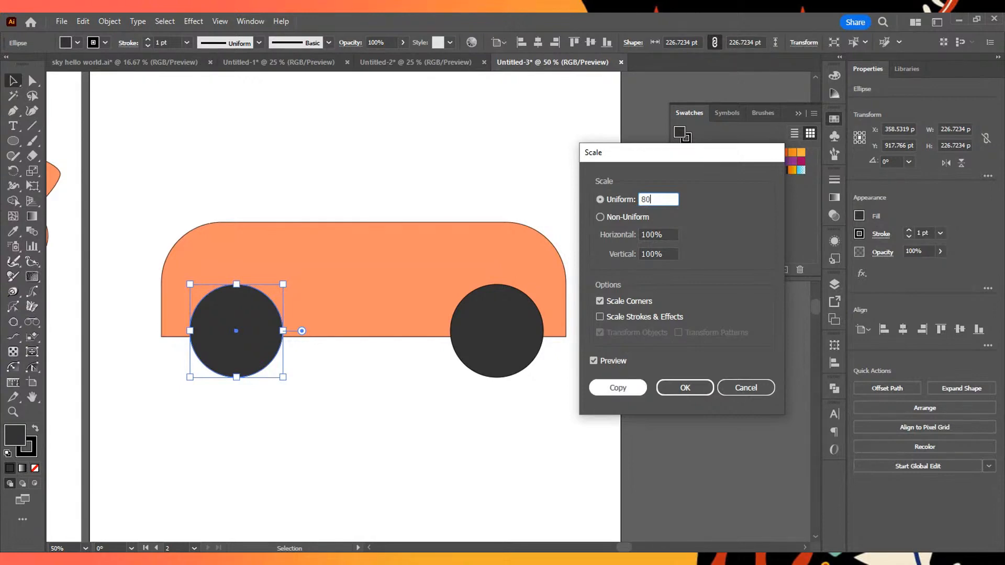
{"action": "left_click", "coordinate": [625, 384]}
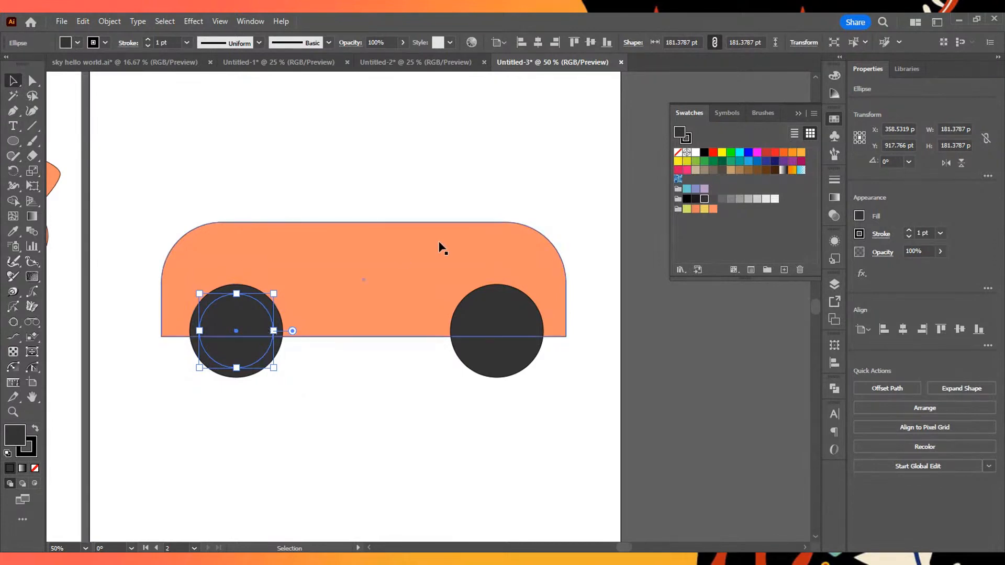
- Fill the left wheel's inner circle with a light grey swatch and deselect it
{"action": "left_click", "coordinate": [757, 199]}
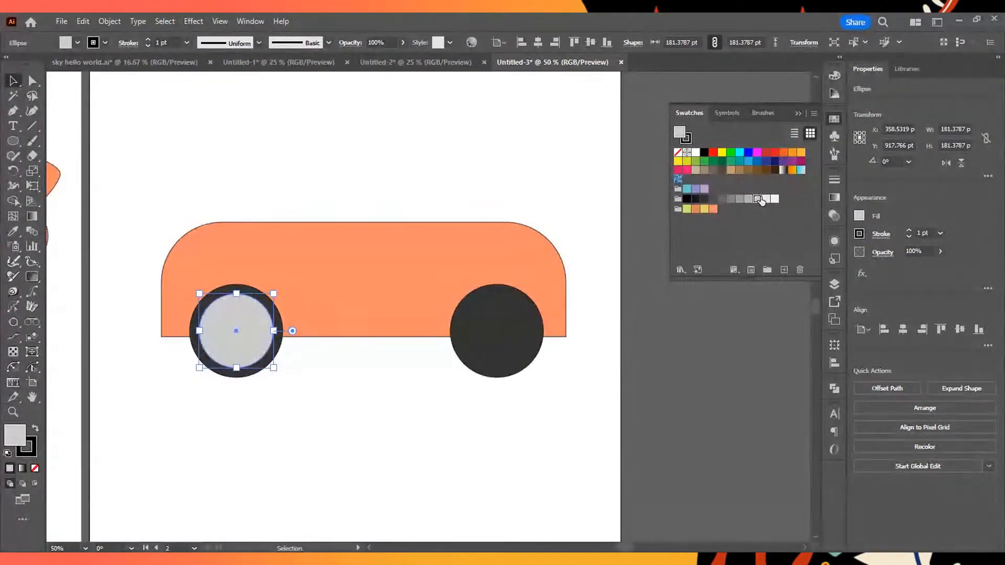
{"action": "left_click", "coordinate": [747, 254]}
{"action": "left_click", "coordinate": [562, 394]}
- Create a concentric copy of the right wheel circle, scaled uniformly to 80%
{"action": "left_click", "coordinate": [516, 333]}
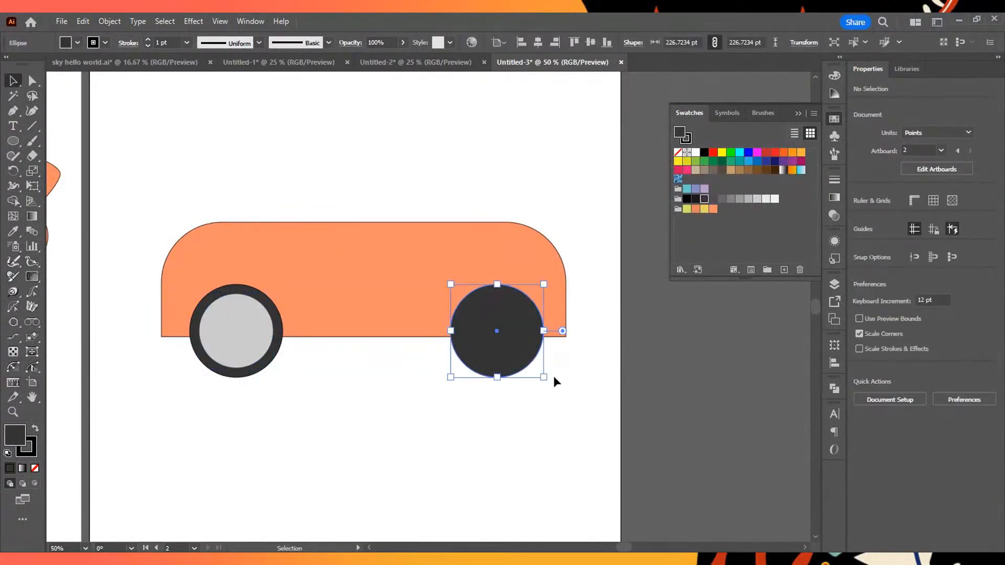
{"action": "right_click", "coordinate": [586, 388]}
{"action": "mouse_move", "coordinate": [649, 312]}
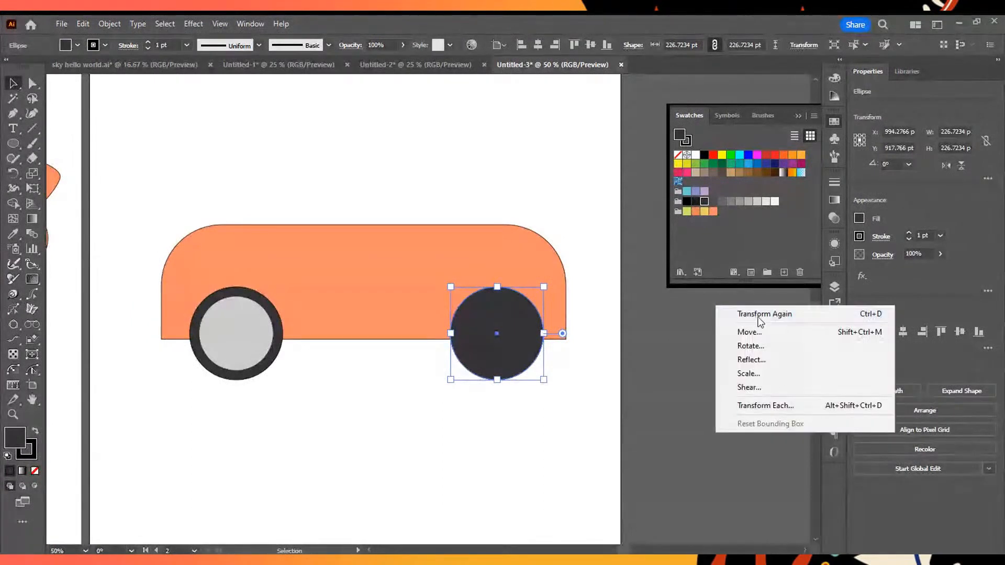
{"action": "left_click", "coordinate": [770, 359]}
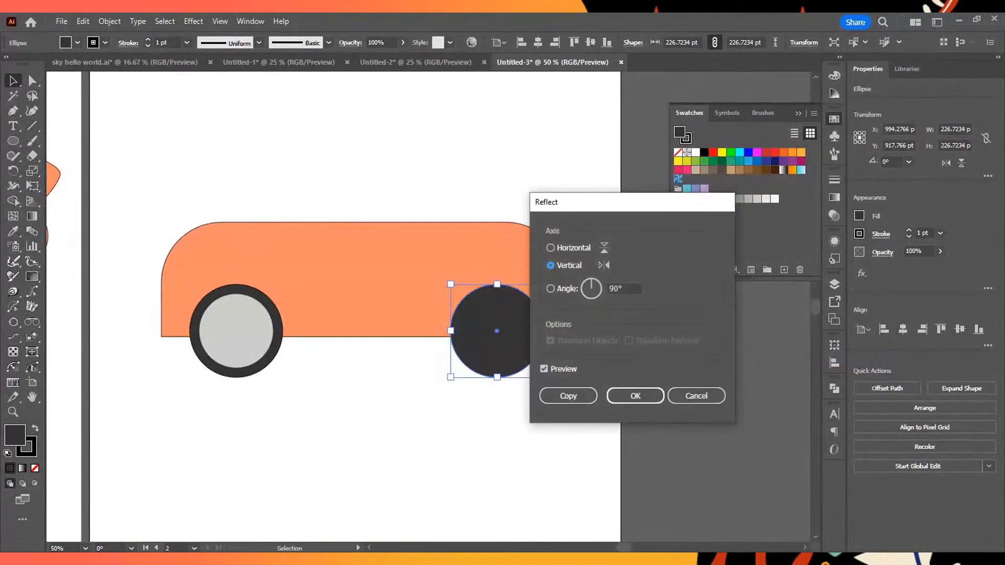
{"action": "left_click", "coordinate": [611, 393]}
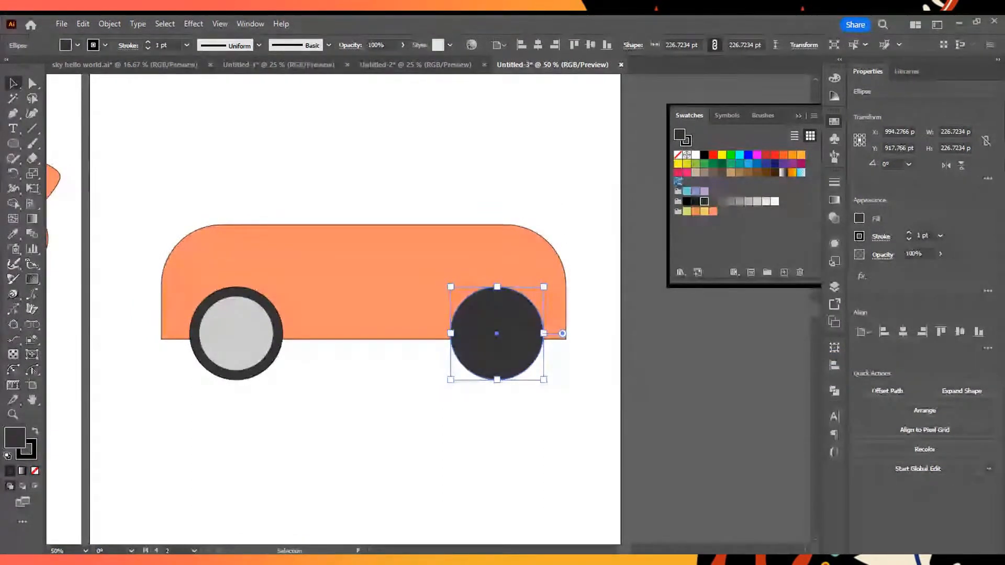
{"action": "mouse_move", "coordinate": [680, 297]}
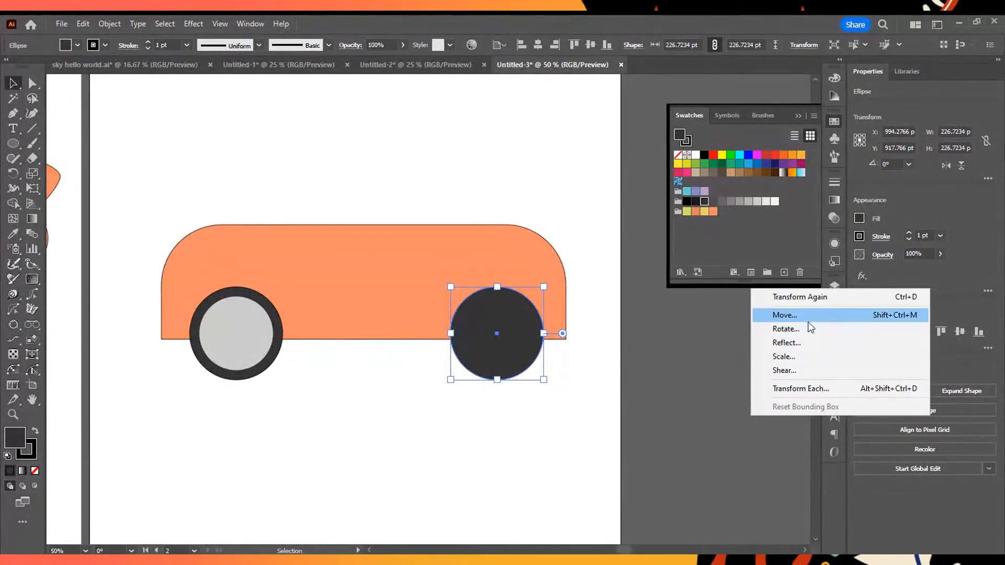
{"action": "left_click", "coordinate": [814, 360]}
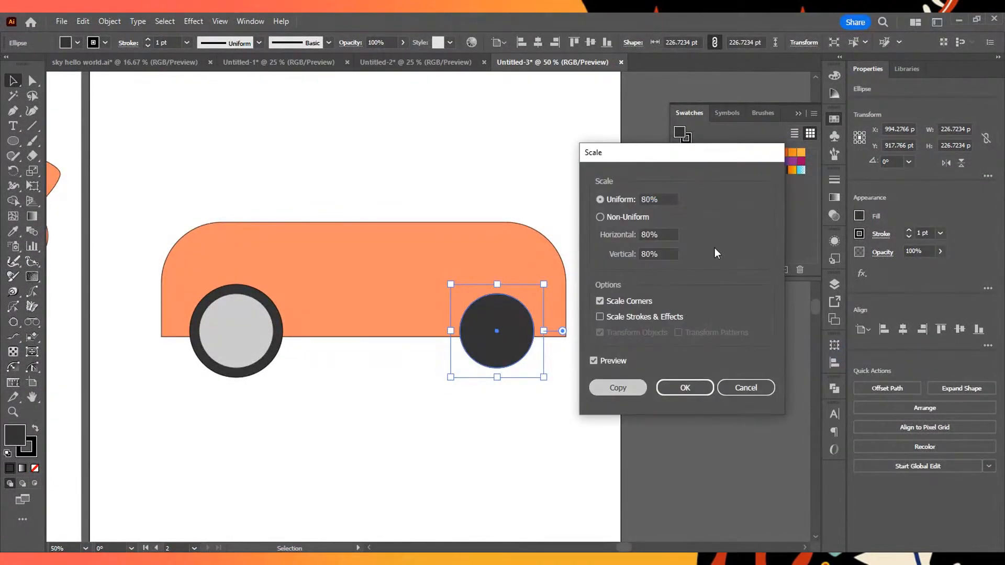
{"action": "left_click", "coordinate": [685, 387]}
- Fill the right wheel's inner circle with the left inner circle's light grey using the Eyedropper, and deselect it
{"action": "key", "text": "i"}
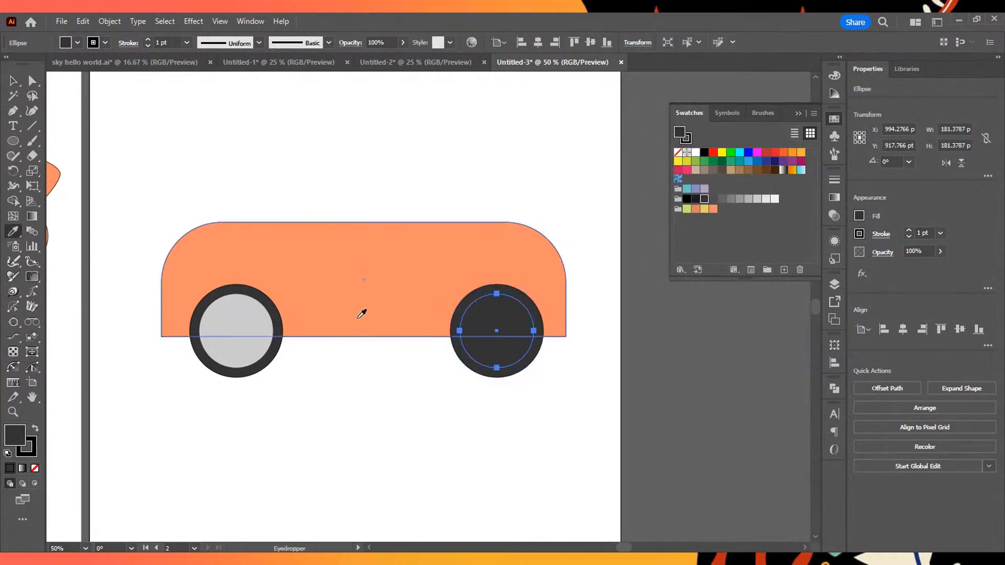
{"action": "left_click", "coordinate": [239, 301]}
{"action": "left_click", "coordinate": [13, 80]}
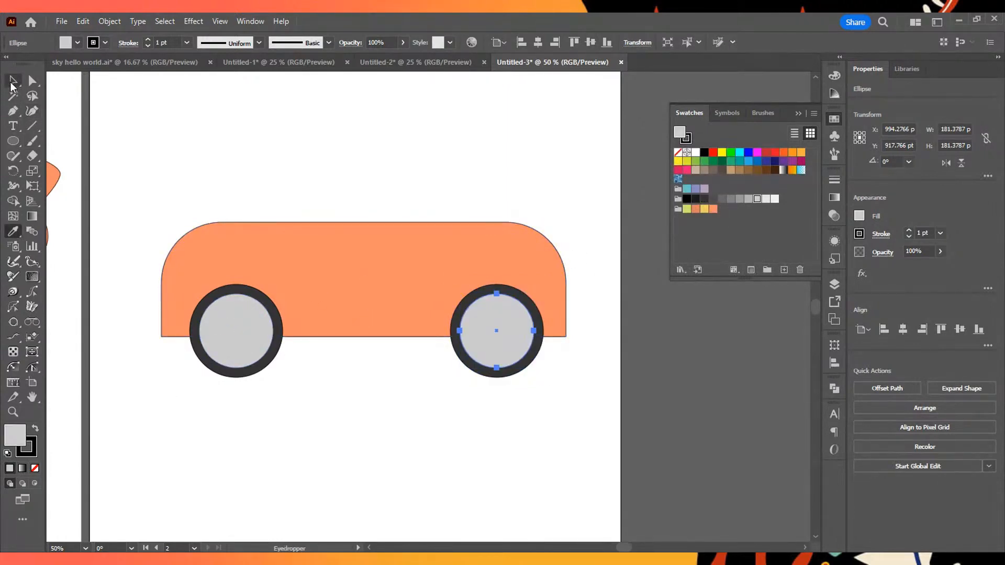
{"action": "left_click", "coordinate": [445, 450]}
{"action": "scroll", "coordinate": [424, 441], "scroll_direction": "up", "scroll_amount": 7}
{"action": "scroll", "coordinate": [425, 444], "scroll_direction": "down", "scroll_amount": 5}
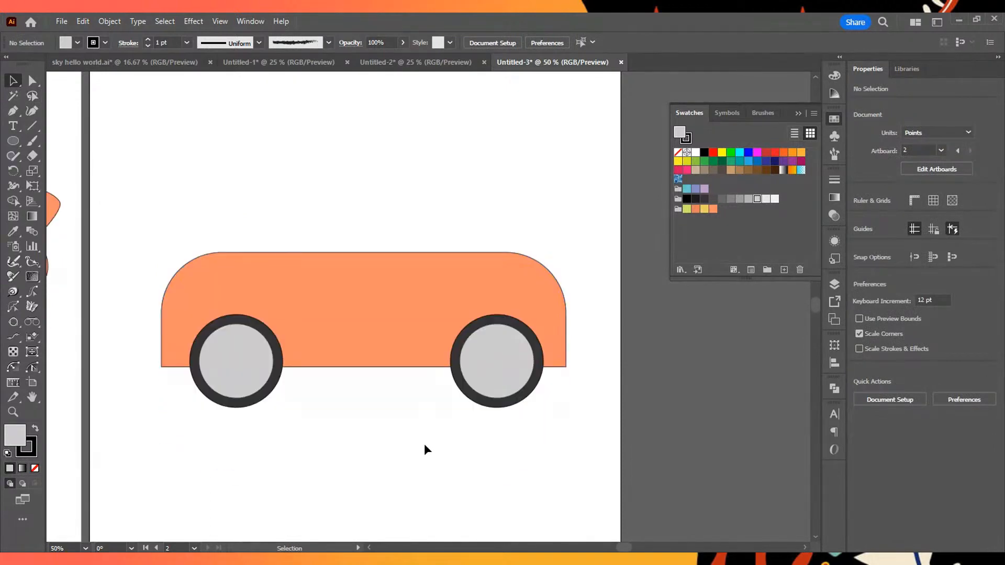
{"action": "scroll", "coordinate": [424, 443], "scroll_direction": "up", "scroll_amount": 4}
{"action": "key", "text": "space"}
{"action": "left_click_drag", "start_coordinate": [373, 227], "coordinate": [542, 227]}
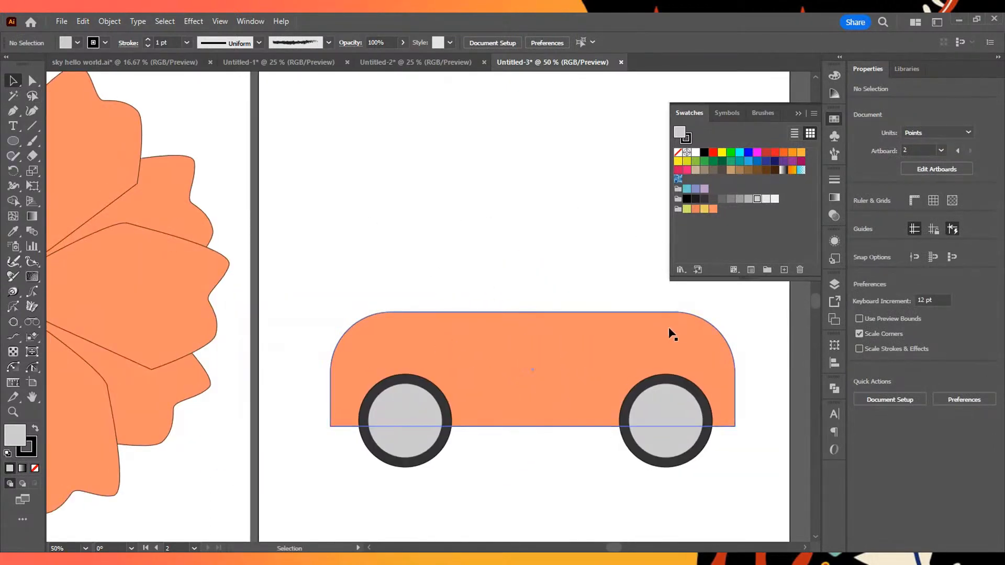
{"action": "scroll", "coordinate": [727, 345], "scroll_direction": "down", "scroll_amount": 2}
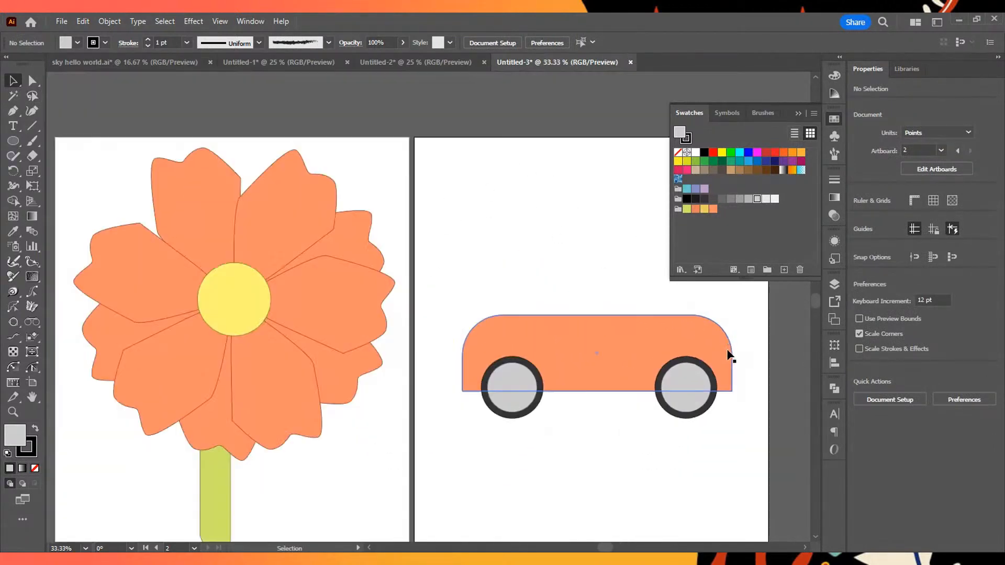
{"action": "scroll", "coordinate": [640, 324], "scroll_direction": "up", "scroll_amount": 3}
{"action": "scroll", "coordinate": [287, 175], "scroll_direction": "down", "scroll_amount": 3}
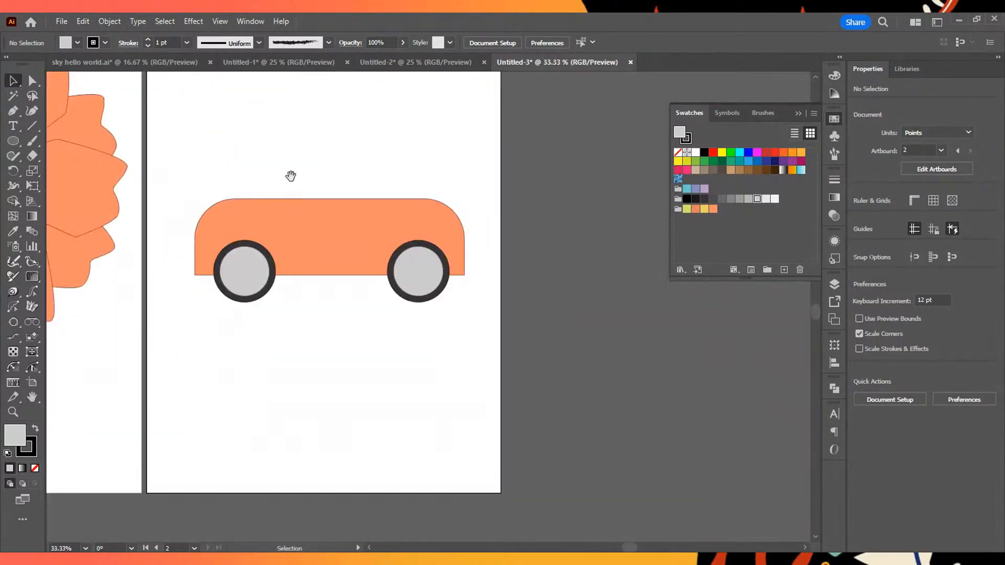
{"action": "left_click_drag", "start_coordinate": [290, 176], "coordinate": [340, 177]}
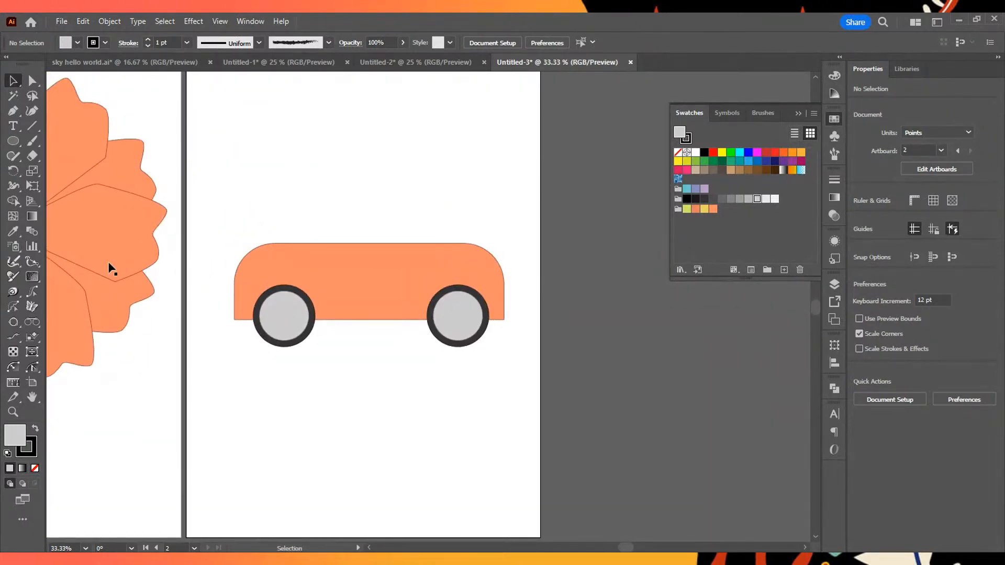
- In Draw Behind mode, draw a cabin rectangle about 614 by 317 pt overlapping the top of the car body
{"action": "left_click", "coordinate": [24, 488]}
{"action": "left_click", "coordinate": [15, 137]}
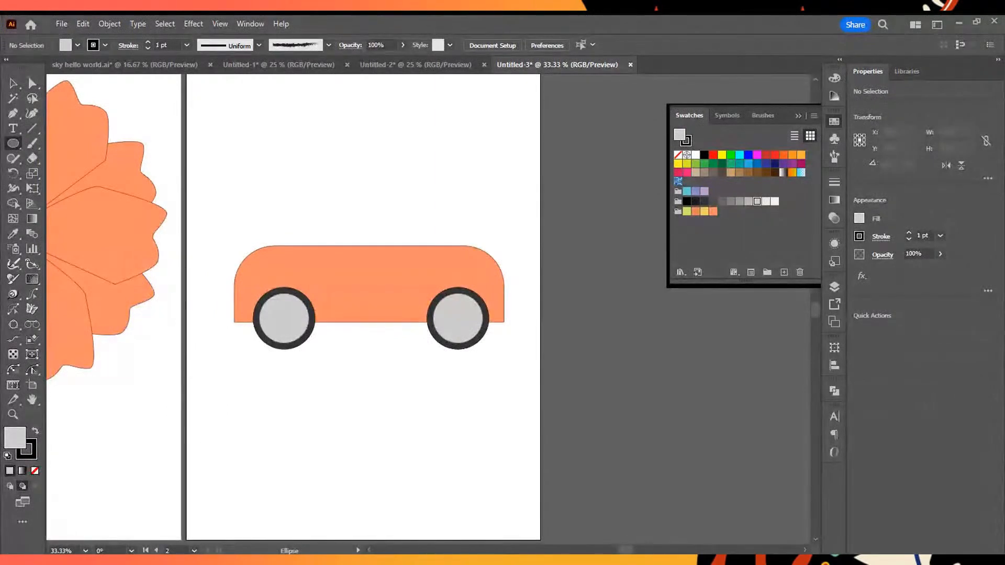
{"action": "key", "text": "m"}
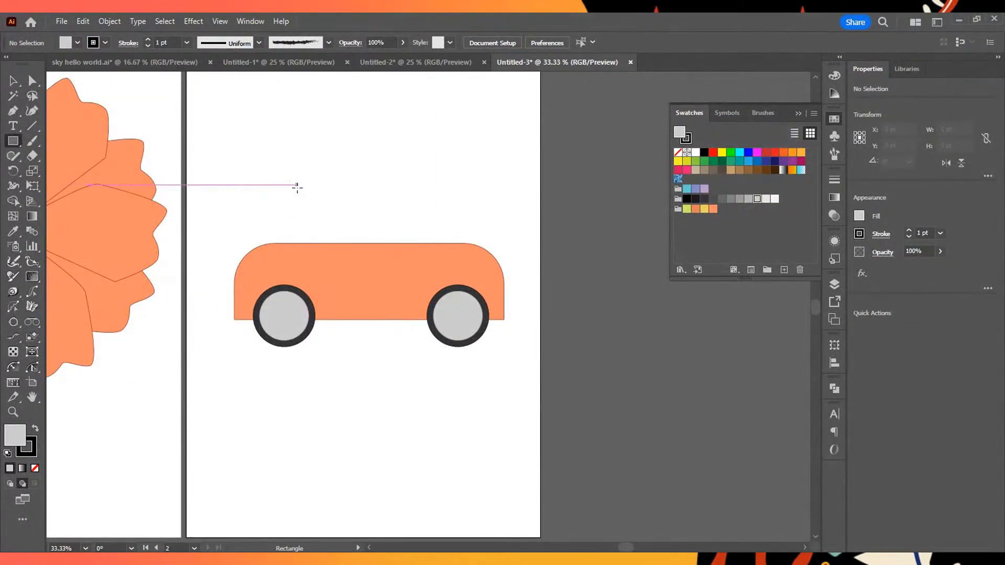
{"action": "left_click_drag", "start_coordinate": [290, 257], "coordinate": [458, 170]}
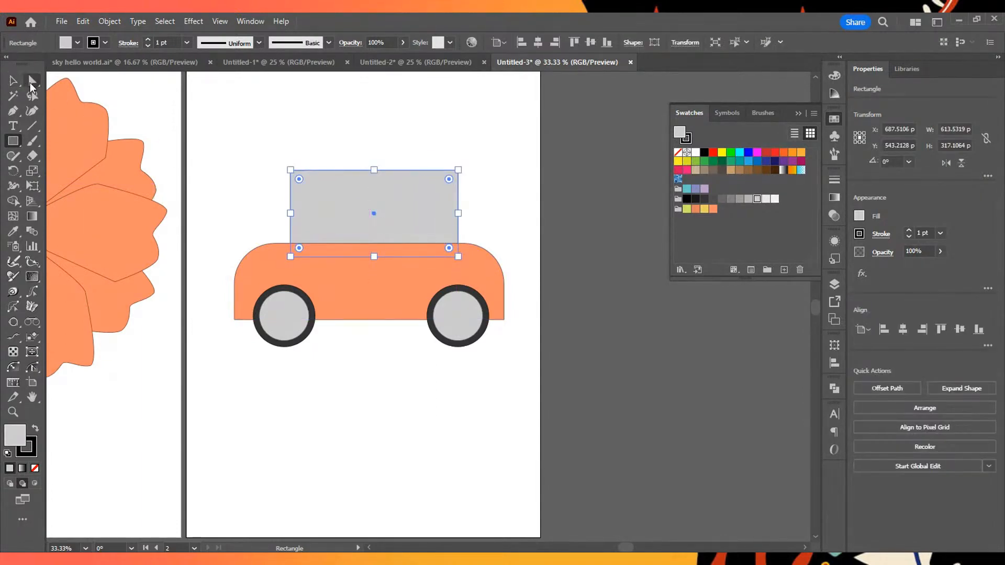
- Shift the grey cabin rectangle slightly left so that it sits centred over the car body
{"action": "left_click", "coordinate": [13, 80]}
{"action": "mouse_move", "coordinate": [428, 210]}
{"action": "left_mouse_down"}
{"action": "mouse_move", "coordinate": [385, 210]}
{"action": "mouse_move", "coordinate": [425, 205]}
{"action": "left_mouse_up"}
{"action": "key", "text": "ctrl+shift+a"}
{"action": "left_click", "coordinate": [336, 208]}
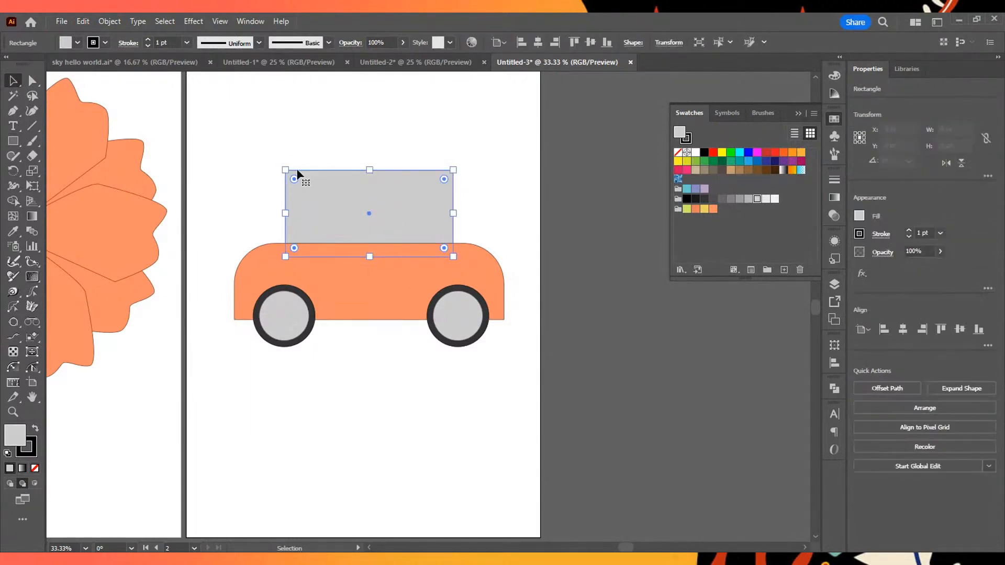
- Round only the two upper corners of the cabin rectangle with Direct Selection, and deselect it
{"action": "left_click", "coordinate": [237, 149]}
{"action": "left_click", "coordinate": [32, 80]}
{"action": "left_click_drag", "start_coordinate": [282, 154], "coordinate": [477, 204]}
{"action": "left_click_drag", "start_coordinate": [297, 182], "coordinate": [317, 204]}
{"action": "left_click", "coordinate": [592, 240]}
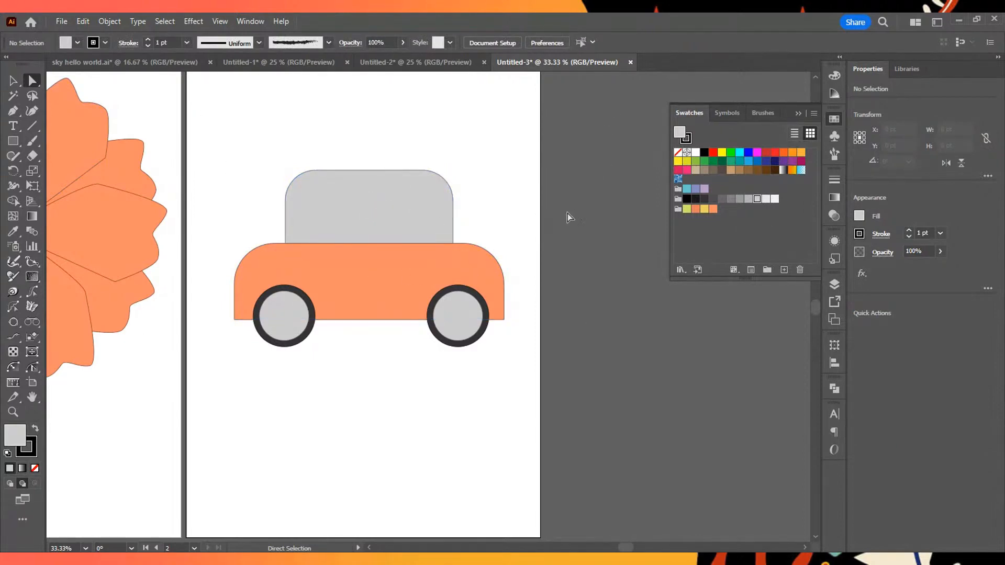
- Fill the cabin with the car body's orange by sampling the body with the Eyedropper, and deselect it
{"action": "left_click", "coordinate": [365, 206]}
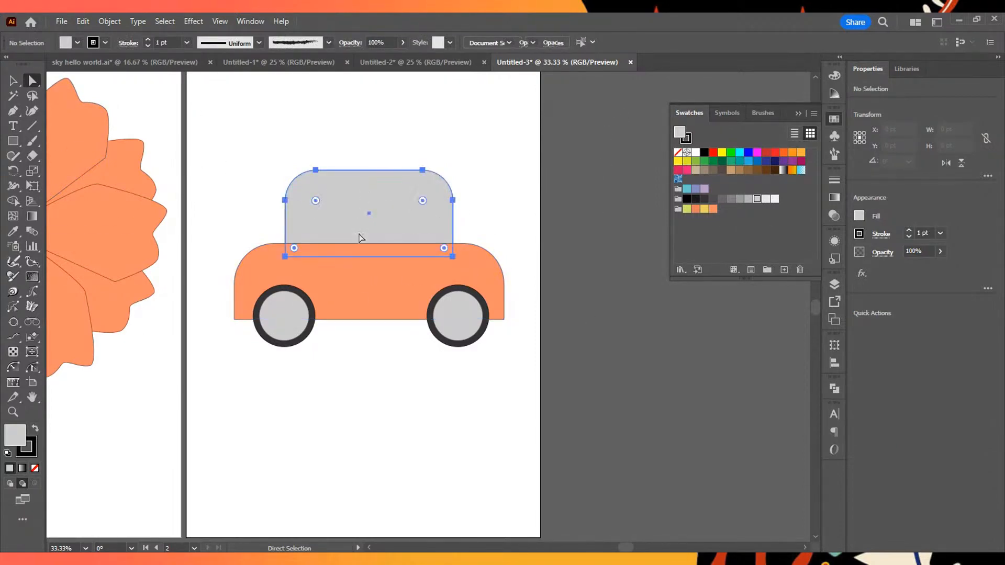
{"action": "key", "text": "i"}
{"action": "left_click", "coordinate": [377, 282]}
{"action": "left_click", "coordinate": [391, 403]}
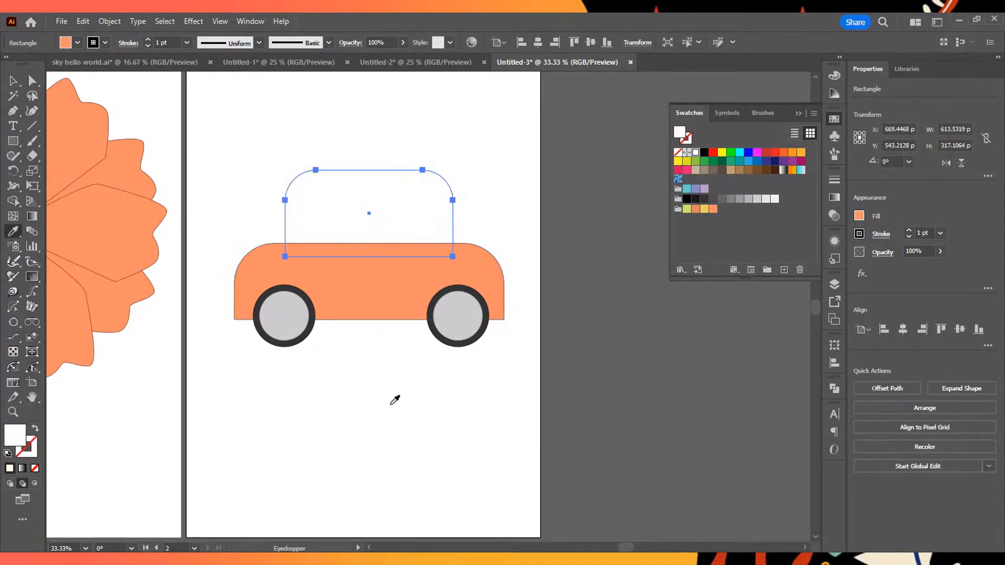
{"action": "left_click", "coordinate": [408, 309]}
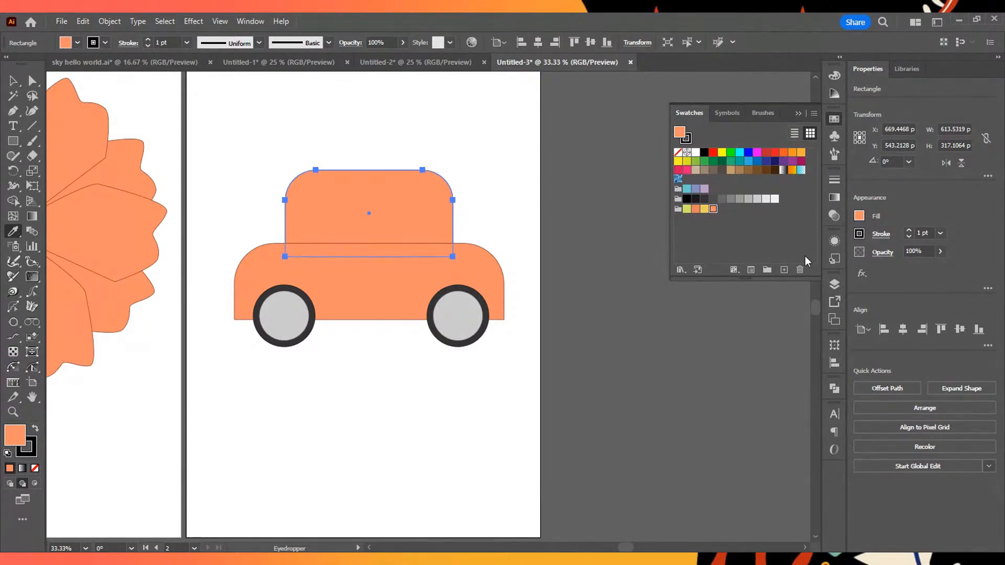
{"action": "left_click", "coordinate": [13, 81]}
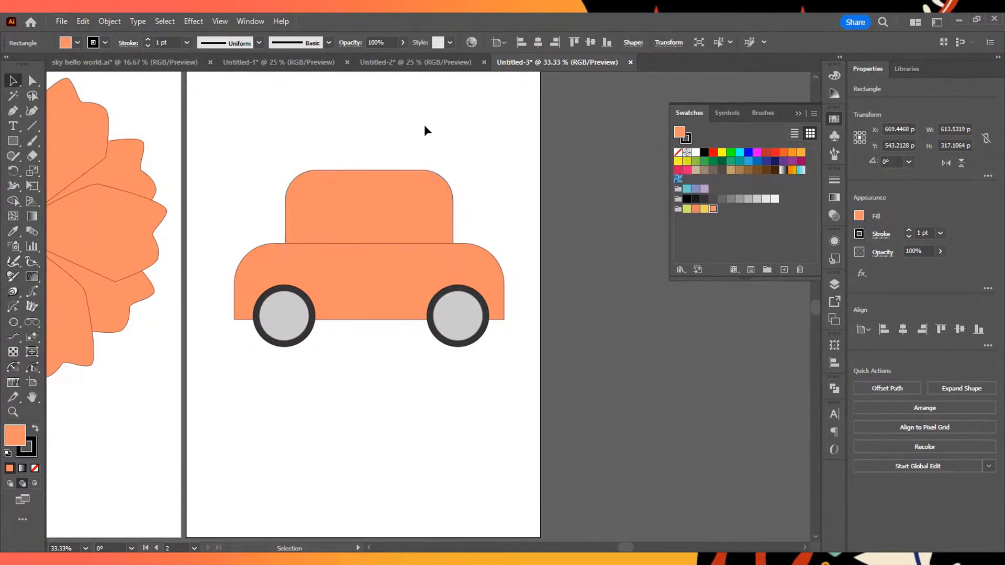
{"action": "left_click", "coordinate": [425, 125]}
{"action": "left_click", "coordinate": [390, 205]}
{"action": "left_click", "coordinate": [568, 291]}
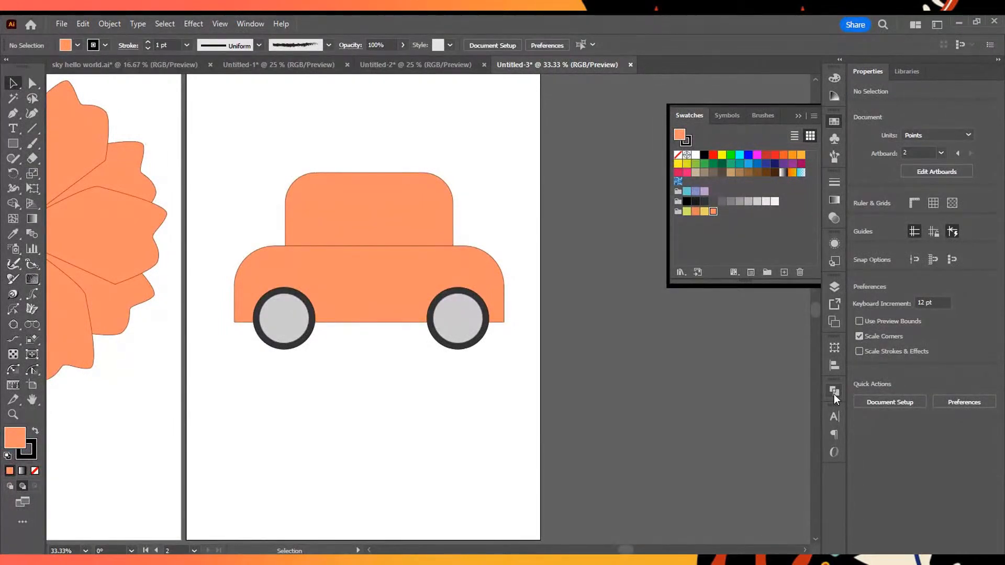
- Open Pathfinder as a floating panel beside the artboard, and move the cabin slightly down into the car body
{"action": "left_click", "coordinate": [834, 392]}
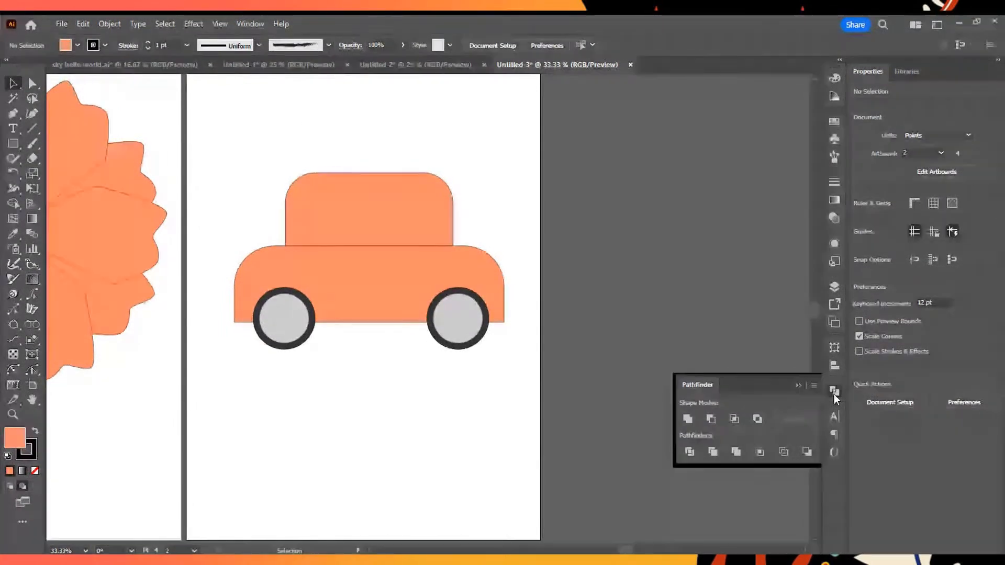
{"action": "left_click_drag", "start_coordinate": [757, 381], "coordinate": [712, 242]}
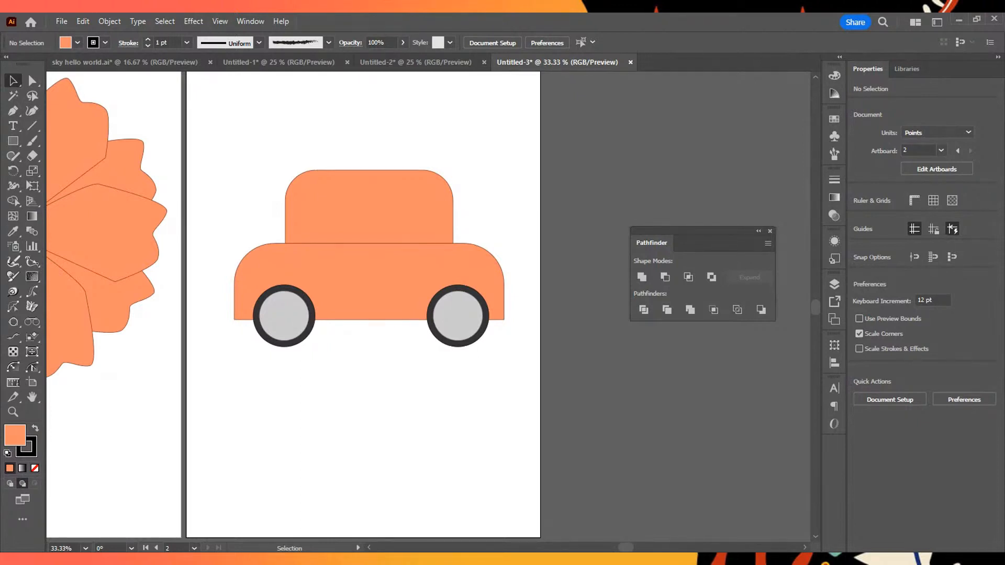
{"action": "left_click_drag", "start_coordinate": [367, 207], "coordinate": [364, 211]}
{"action": "left_click", "coordinate": [574, 225]}
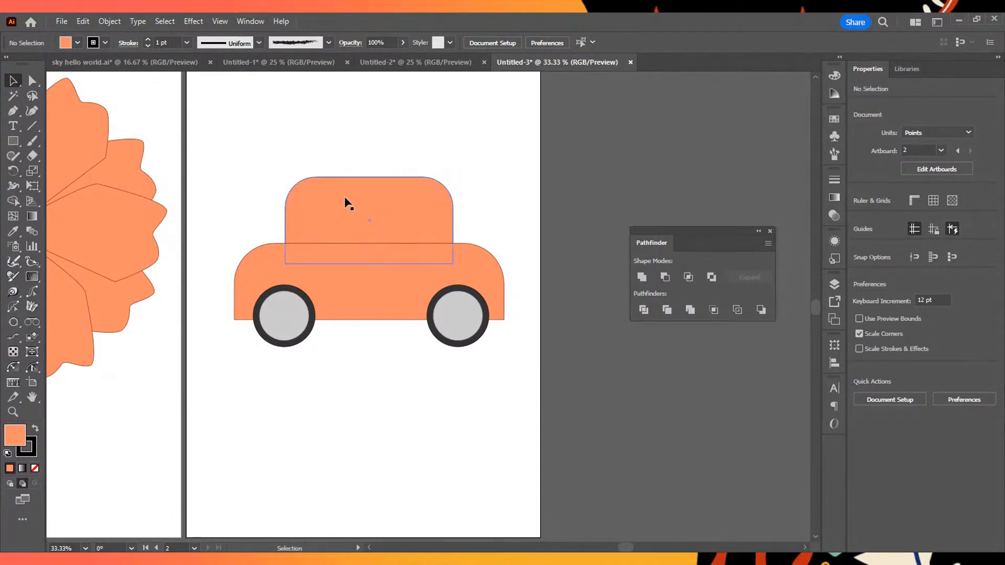
- Select the cabin and the car body, merge them into one shape with Unite, and deselect the result
{"action": "scroll", "coordinate": [345, 197], "scroll_direction": "up", "scroll_amount": 2}
{"action": "left_click", "coordinate": [455, 199]}
{"action": "left_click", "coordinate": [421, 340], "text": "shift"}
{"action": "left_click", "coordinate": [577, 127]}
{"action": "left_click", "coordinate": [493, 204]}
{"action": "left_click", "coordinate": [447, 350], "text": "shift"}
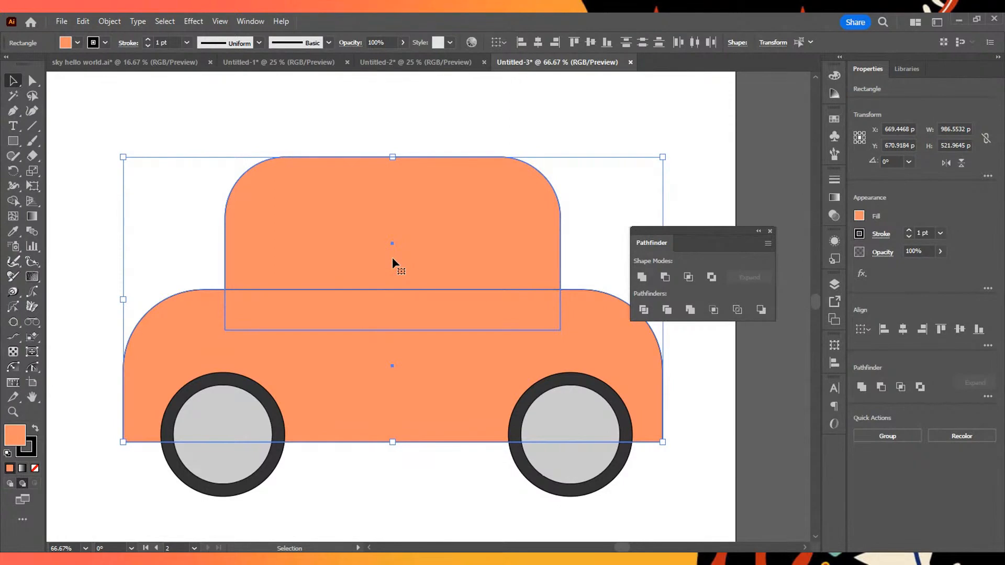
{"action": "left_click", "coordinate": [641, 278]}
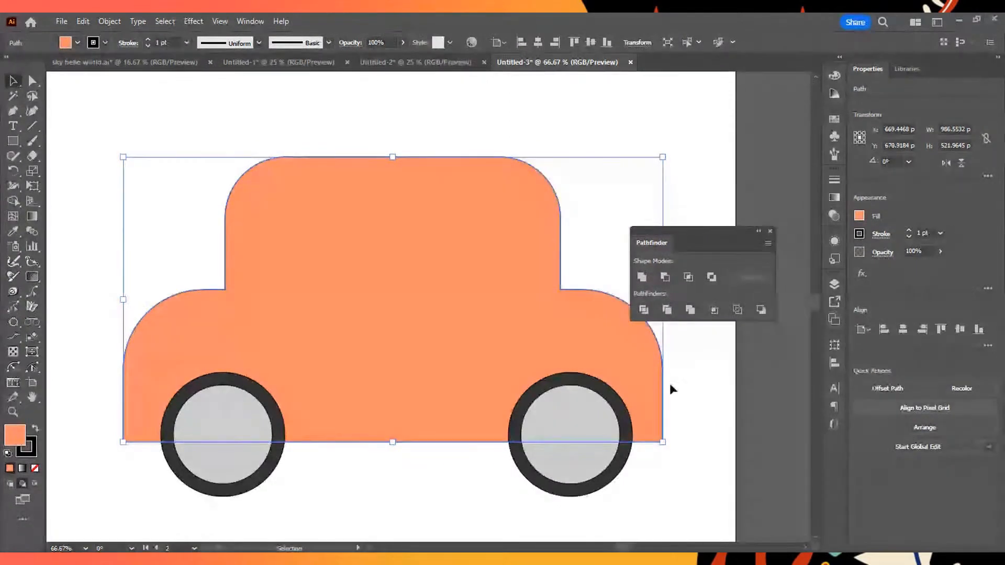
{"action": "left_click", "coordinate": [216, 149]}
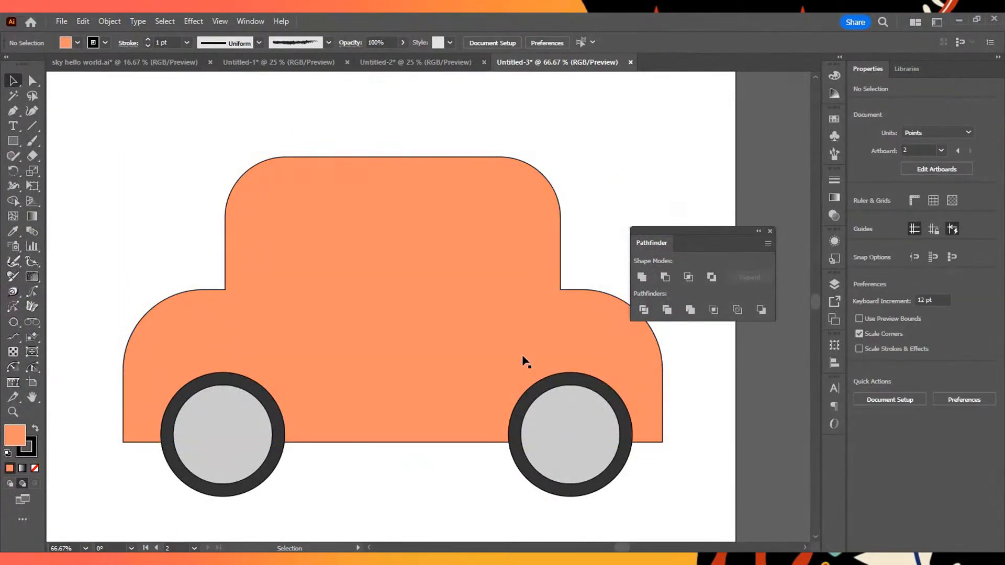
{"action": "scroll", "coordinate": [522, 357], "scroll_direction": "down", "scroll_amount": 3}
{"action": "scroll", "coordinate": [421, 371], "scroll_direction": "up", "scroll_amount": 2}
{"action": "scroll", "coordinate": [439, 373], "scroll_direction": "down", "scroll_amount": 2}
{"action": "scroll", "coordinate": [622, 383], "scroll_direction": "down", "scroll_amount": 2}
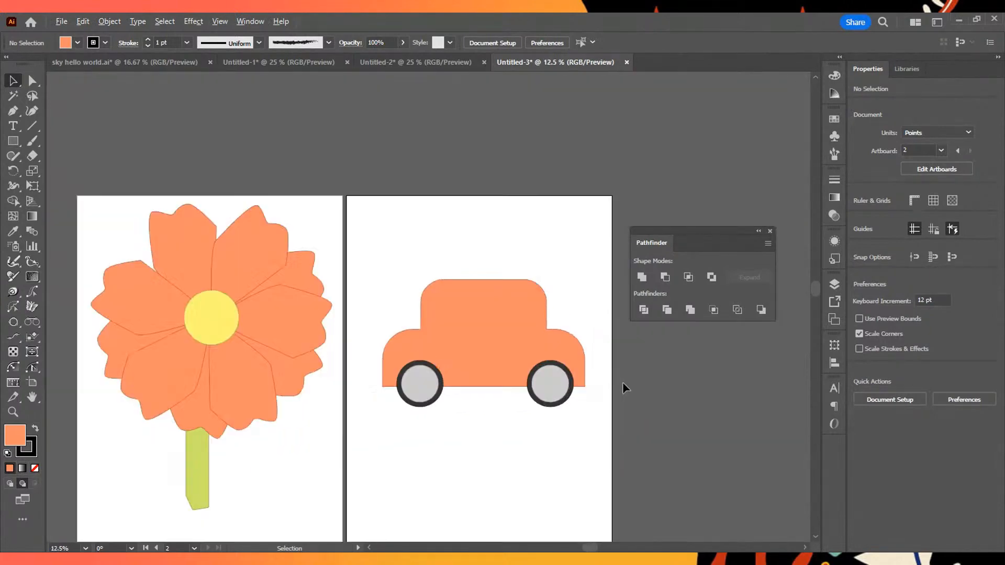
{"action": "scroll", "coordinate": [623, 382], "scroll_direction": "up", "scroll_amount": 3}
{"action": "scroll", "coordinate": [413, 287], "scroll_direction": "up", "scroll_amount": 3}
{"action": "scroll", "coordinate": [412, 288], "scroll_direction": "down", "scroll_amount": 1}
{"action": "left_click_drag", "start_coordinate": [507, 157], "coordinate": [468, 159]}
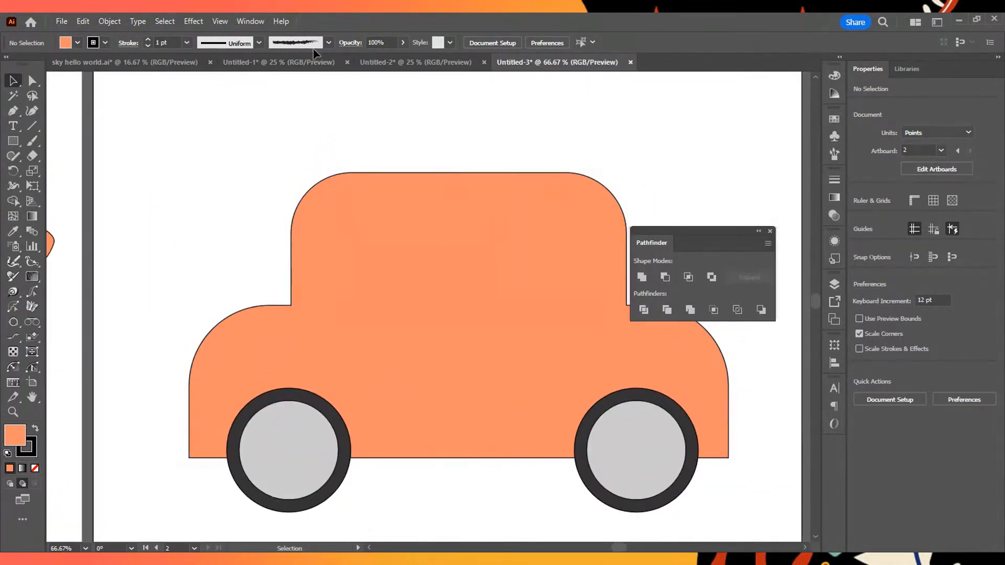
- Draw two side-by-side window rectangles in the cabin, the left about 226 by 193 pt and the right about 247 by 193 pt
{"action": "left_click", "coordinate": [13, 140]}
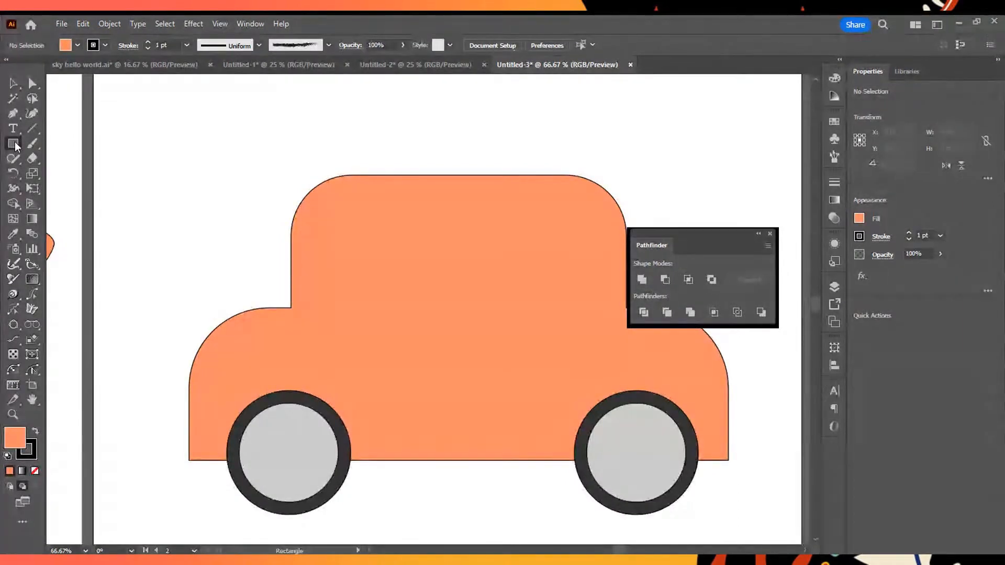
{"action": "mouse_move", "coordinate": [318, 201]}
{"action": "left_mouse_down"}
{"action": "mouse_move", "coordinate": [344, 294]}
{"action": "mouse_move", "coordinate": [441, 305]}
{"action": "left_mouse_up"}
{"action": "left_click_drag", "start_coordinate": [469, 199], "coordinate": [603, 304]}
{"action": "key", "text": "v"}
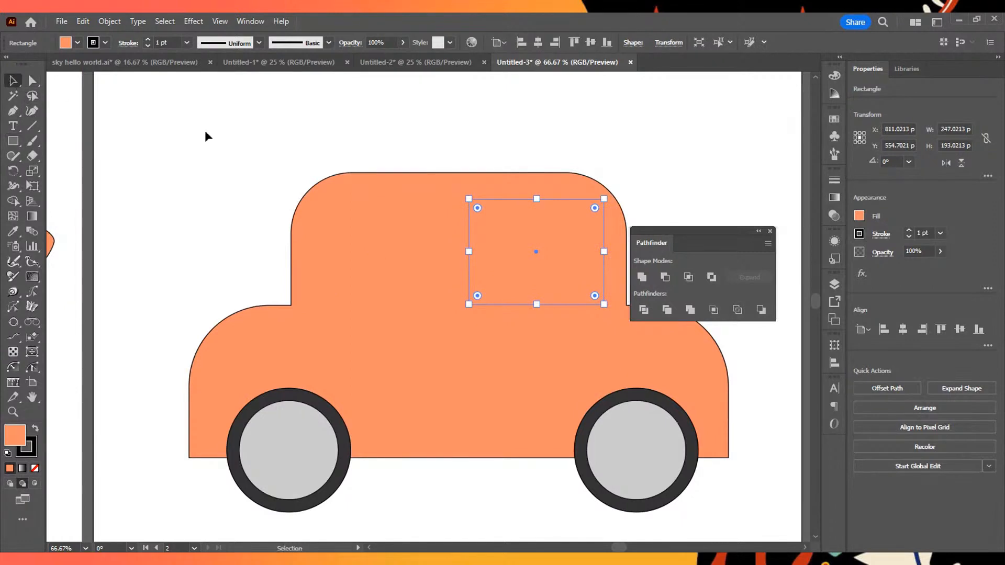
- Select the hidden left window rectangle behind the car body and fill it with white (FFFFFF)
{"action": "left_click", "coordinate": [437, 259]}
{"action": "left_click", "coordinate": [516, 147]}
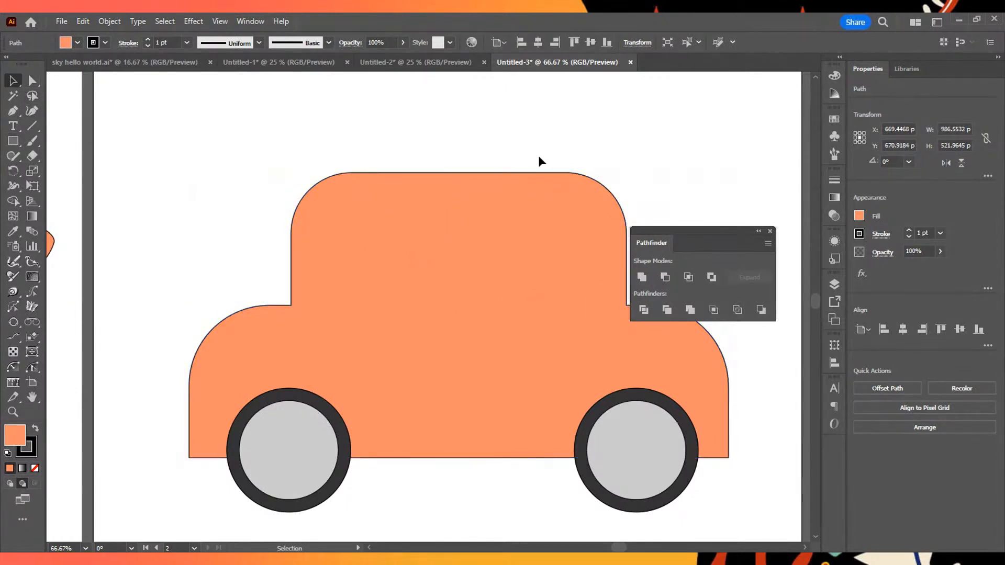
{"action": "key", "text": "a"}
{"action": "left_click", "coordinate": [471, 259]}
{"action": "key", "text": "v"}
{"action": "left_click", "coordinate": [410, 256]}
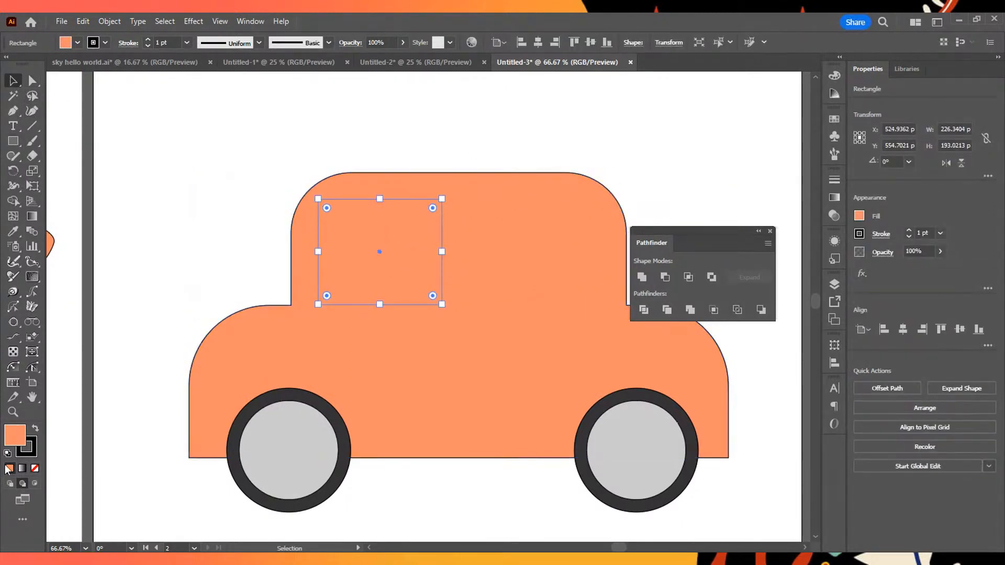
{"action": "left_click", "coordinate": [834, 75]}
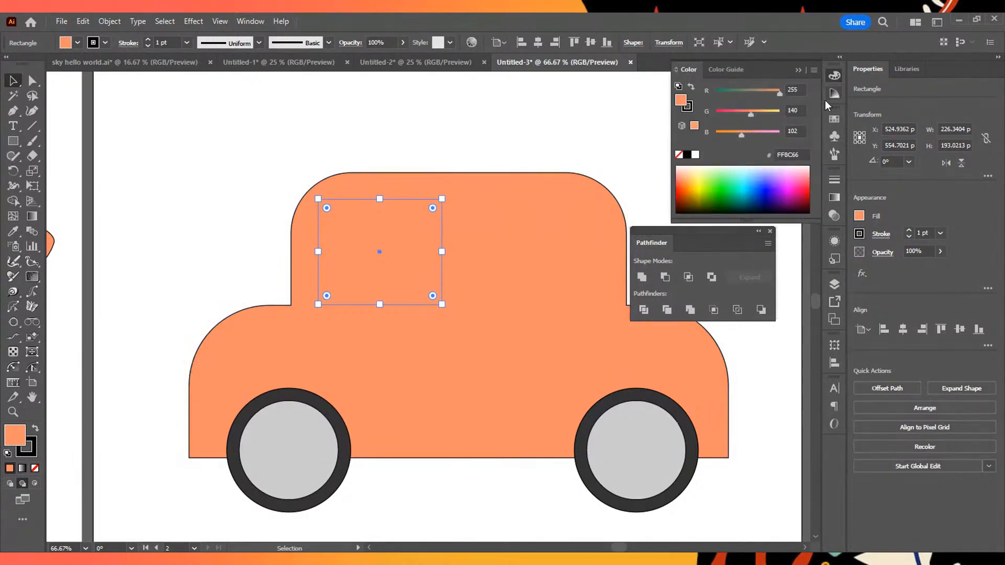
{"action": "left_click", "coordinate": [695, 155]}
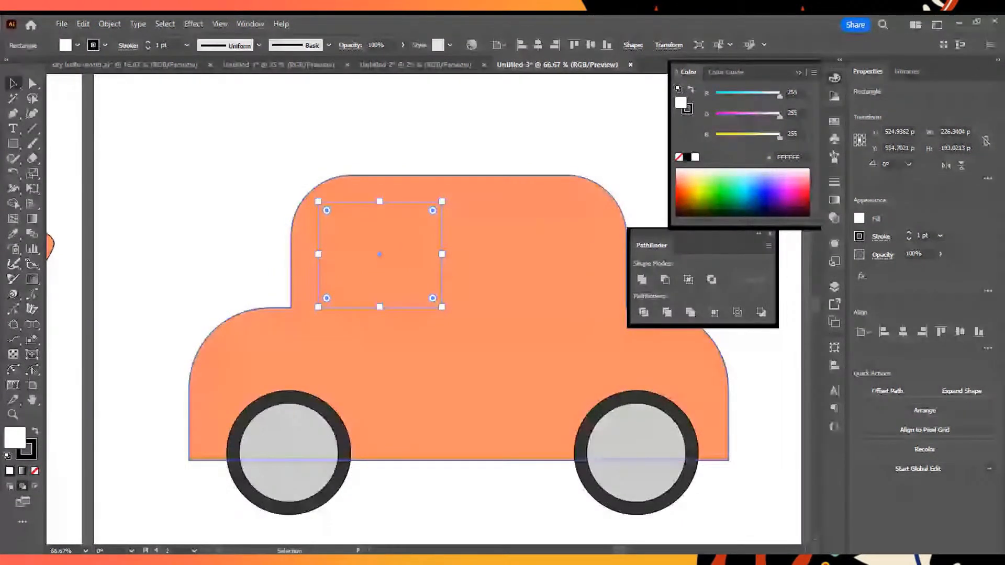
- Bring the white left window to the front of the car body, and leave it selected
{"action": "right_click", "coordinate": [381, 255]}
{"action": "mouse_move", "coordinate": [450, 490]}
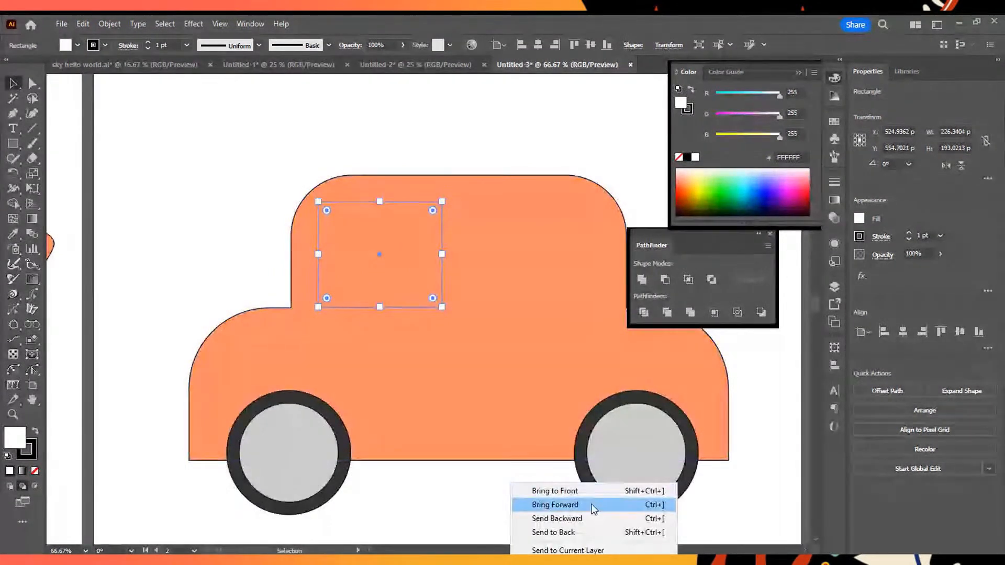
{"action": "left_click", "coordinate": [598, 496]}
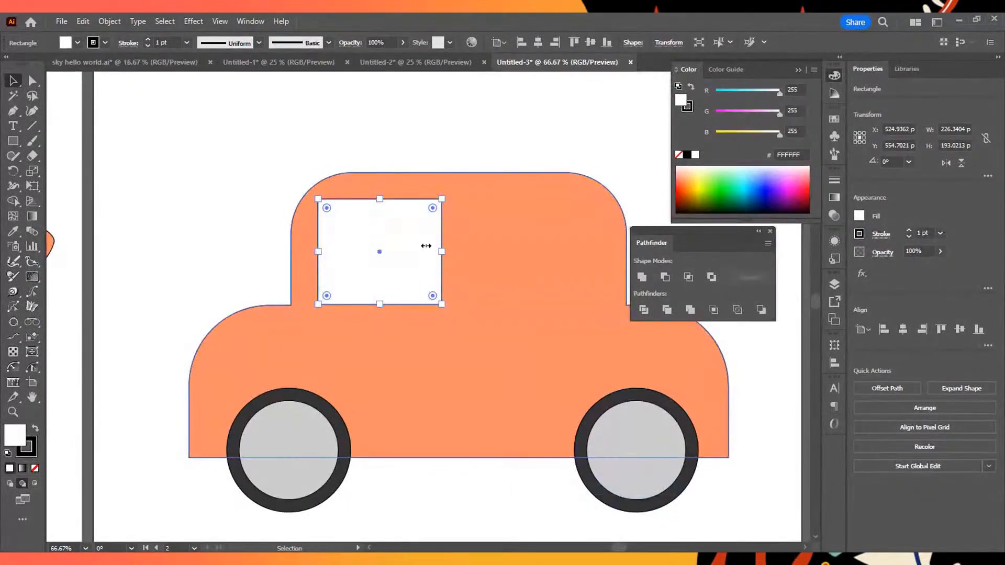
{"action": "left_click", "coordinate": [484, 141]}
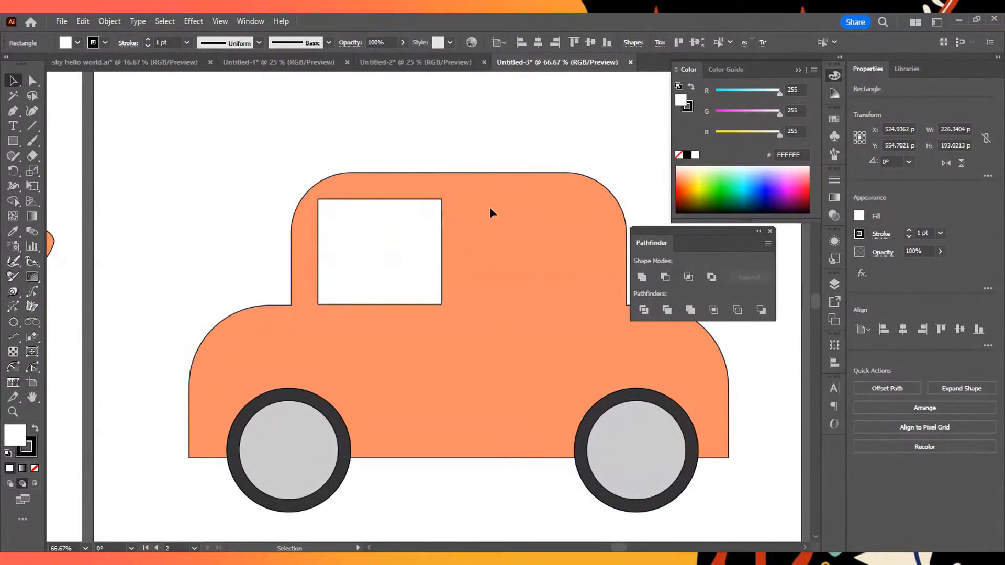
{"action": "left_click", "coordinate": [385, 260]}
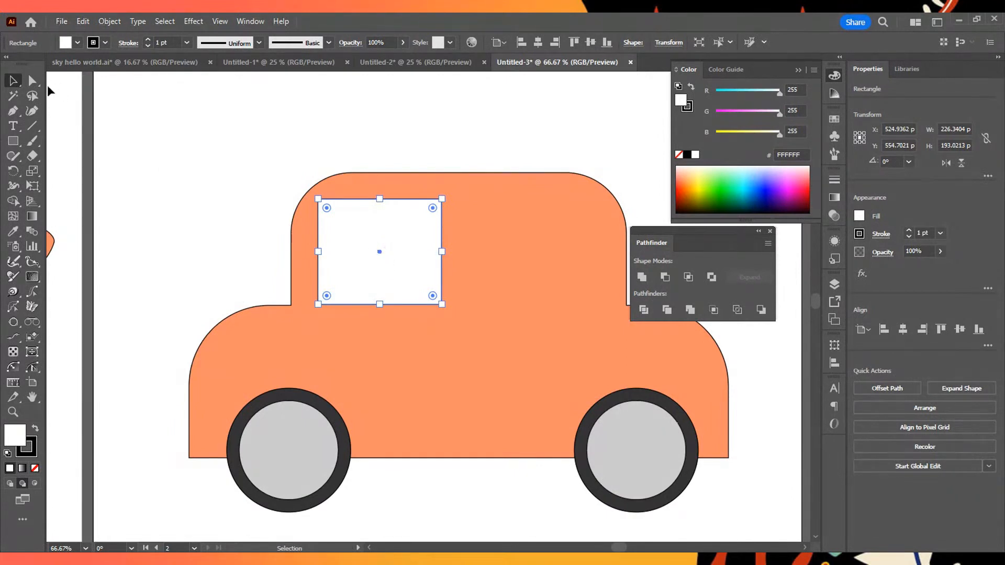
- Duplicate the white left window horizontally into the right half of the cabin, leaving a pillar between the two, and deselect everything
{"action": "left_click_drag", "start_coordinate": [378, 250], "coordinate": [533, 251]}
{"action": "left_click", "coordinate": [520, 120]}
{"action": "left_click_drag", "start_coordinate": [341, 133], "coordinate": [574, 296]}
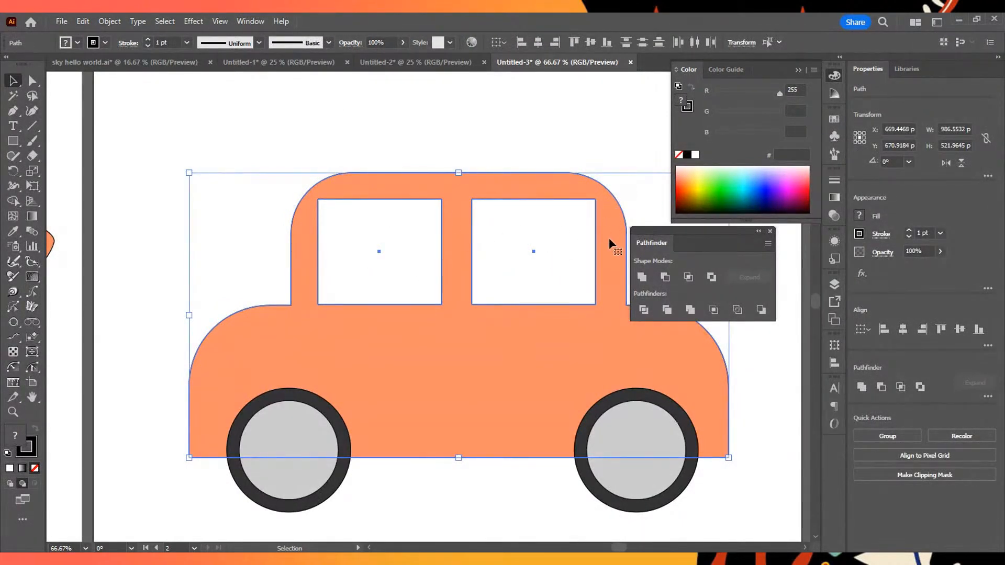
{"action": "left_click", "coordinate": [350, 155]}
- Round the left window's upper-left corner and the right window's upper-right corner to follow the cabin's curves
{"action": "left_click_drag", "start_coordinate": [426, 280], "coordinate": [406, 278]}
{"action": "left_click", "coordinate": [357, 149]}
{"action": "left_click", "coordinate": [362, 241]}
{"action": "left_click", "coordinate": [325, 110]}
{"action": "mouse_move", "coordinate": [329, 218]}
{"action": "left_mouse_down"}
{"action": "mouse_move", "coordinate": [326, 203]}
{"action": "mouse_move", "coordinate": [342, 224]}
{"action": "left_mouse_up"}
{"action": "key", "text": "a"}
{"action": "left_click", "coordinate": [596, 200]}
{"action": "left_click_drag", "start_coordinate": [587, 210], "coordinate": [574, 222]}
{"action": "left_click", "coordinate": [572, 109]}
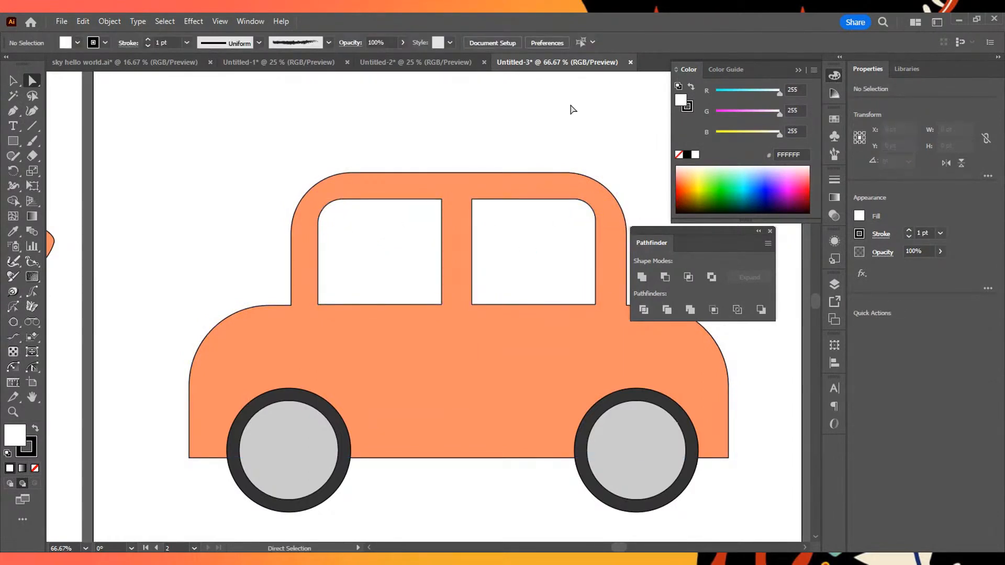
- Select both white windows together with the merged car body
{"action": "left_click", "coordinate": [419, 260]}
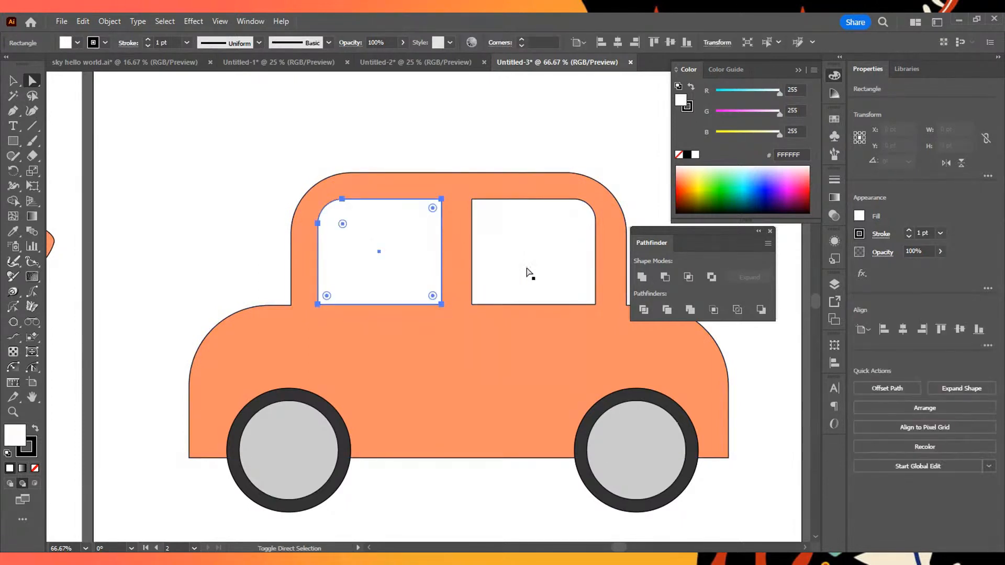
{"action": "left_click", "coordinate": [528, 272], "text": "shift"}
{"action": "left_click", "coordinate": [439, 162]}
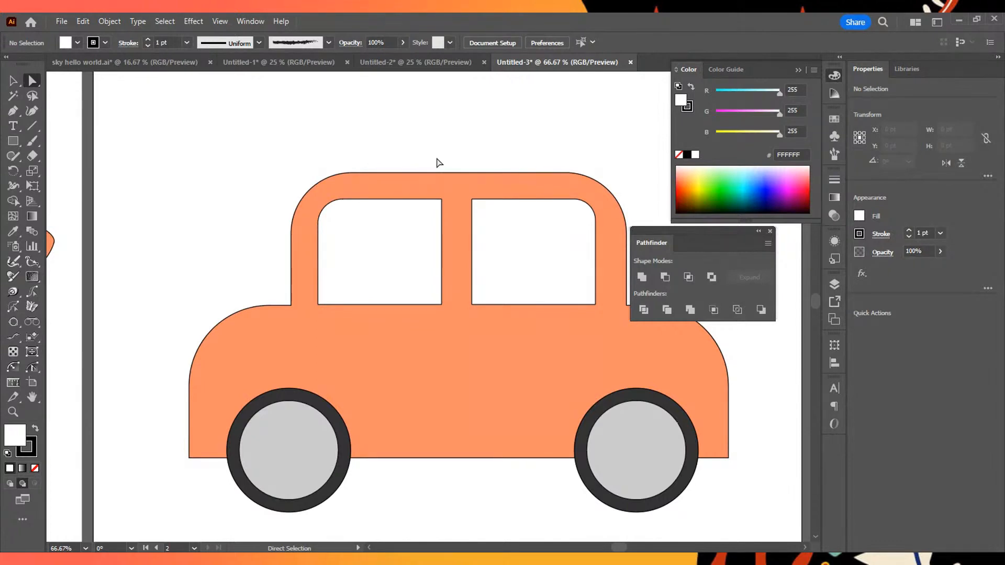
{"action": "left_click", "coordinate": [384, 225]}
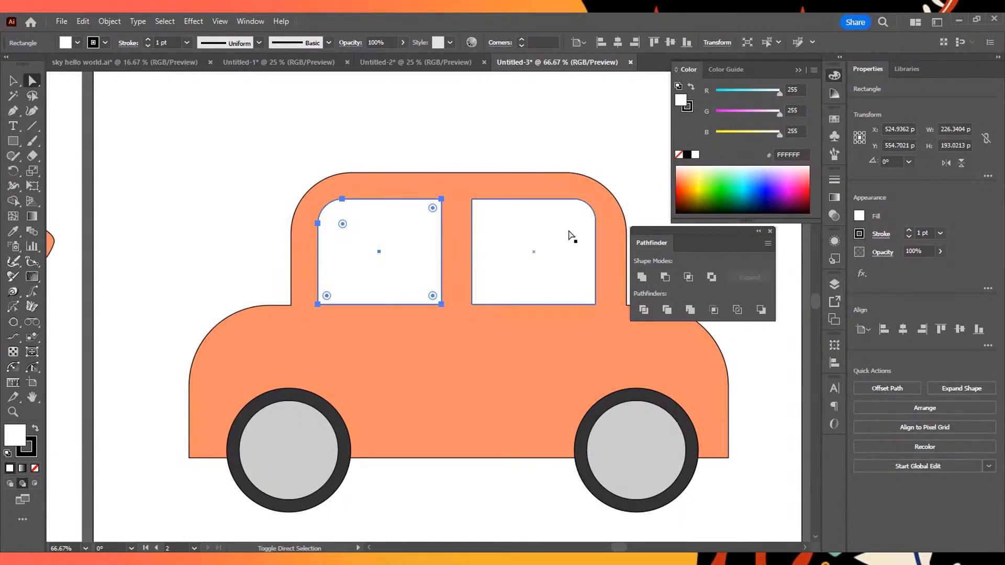
{"action": "left_click", "coordinate": [572, 257], "text": "shift"}
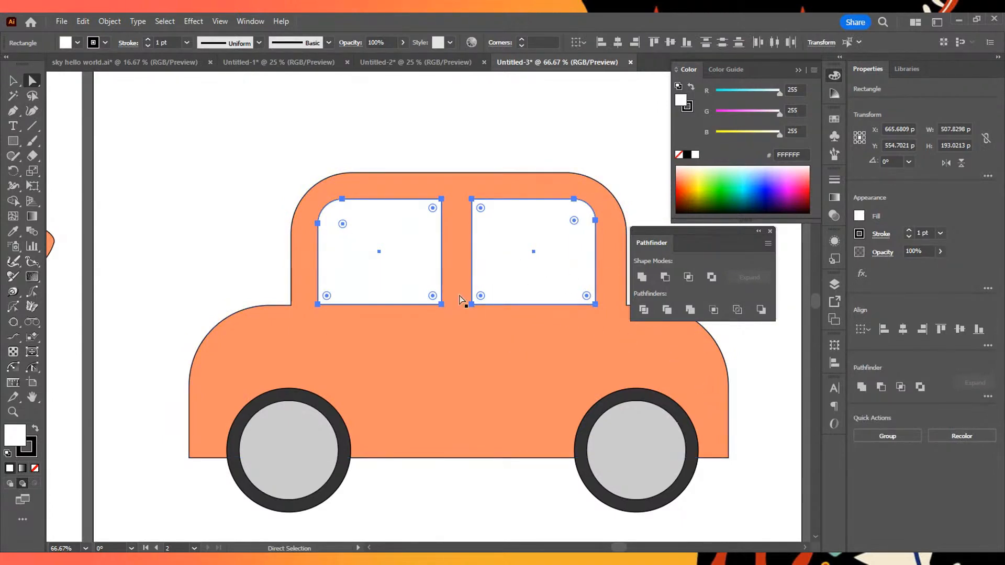
{"action": "left_click", "coordinate": [478, 346], "text": "shift"}
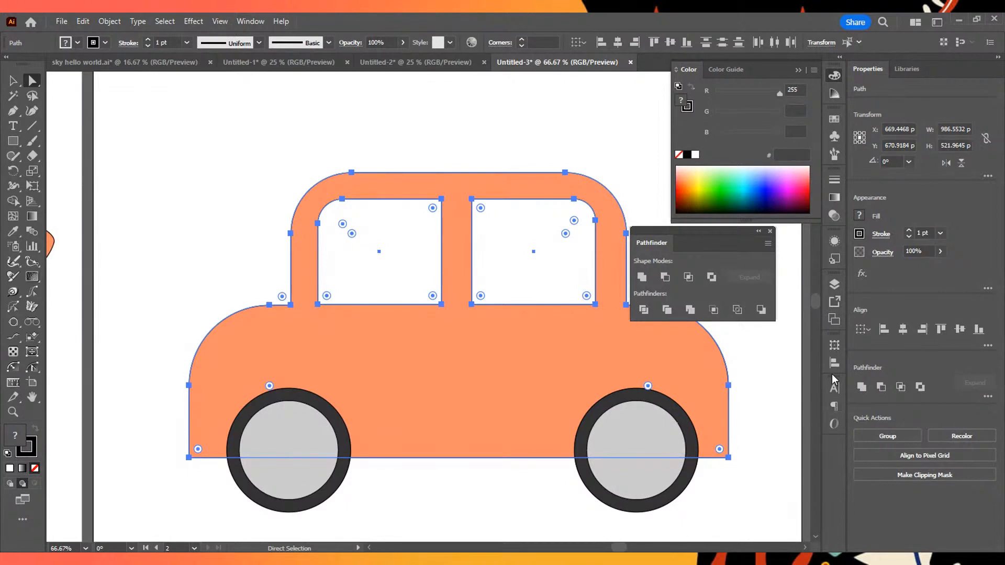
- Try cutting the windows out of the car body with Exclude, and undo it
{"action": "left_click_drag", "start_coordinate": [710, 237], "coordinate": [724, 271]}
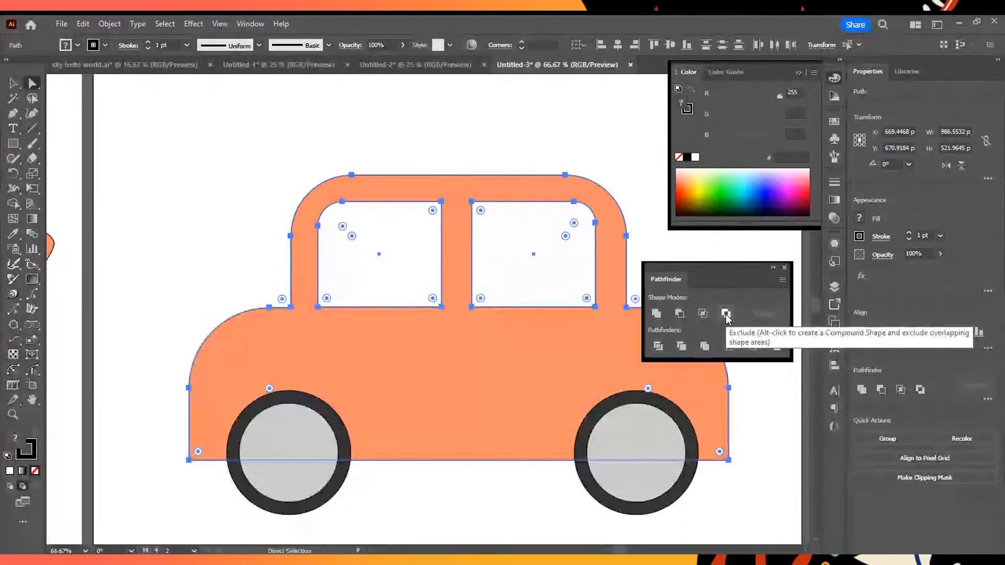
{"action": "left_click", "coordinate": [725, 312]}
{"action": "key", "text": "ctrl+z"}
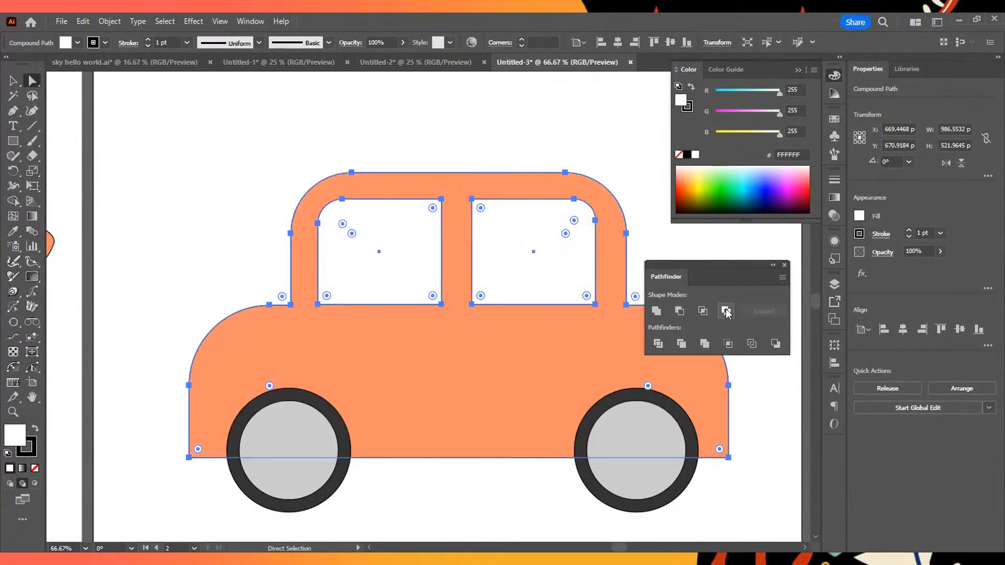
- Subtract both windows from the car body with Minus Front
{"action": "left_click", "coordinate": [680, 311]}
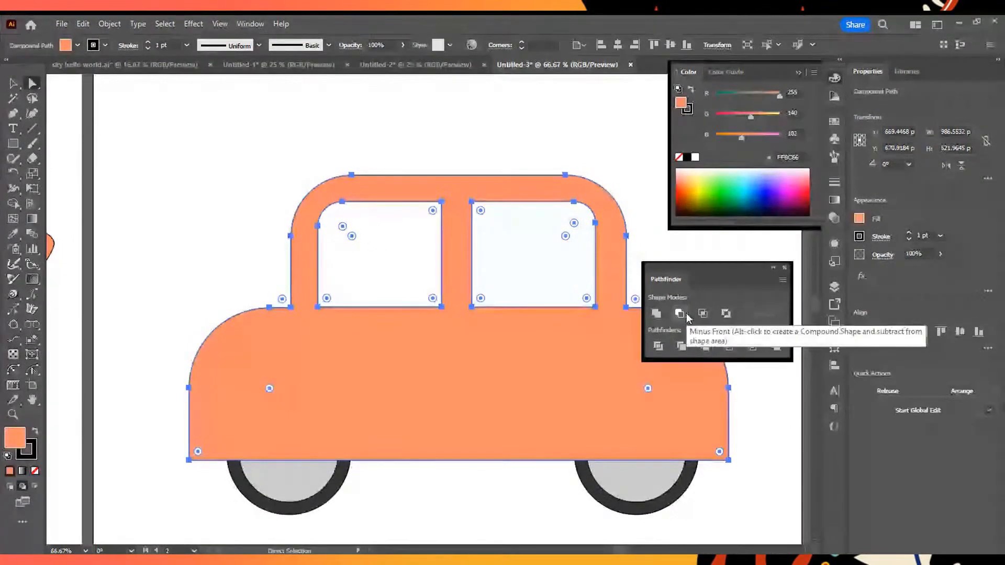
{"action": "key", "text": "ctrl+z"}
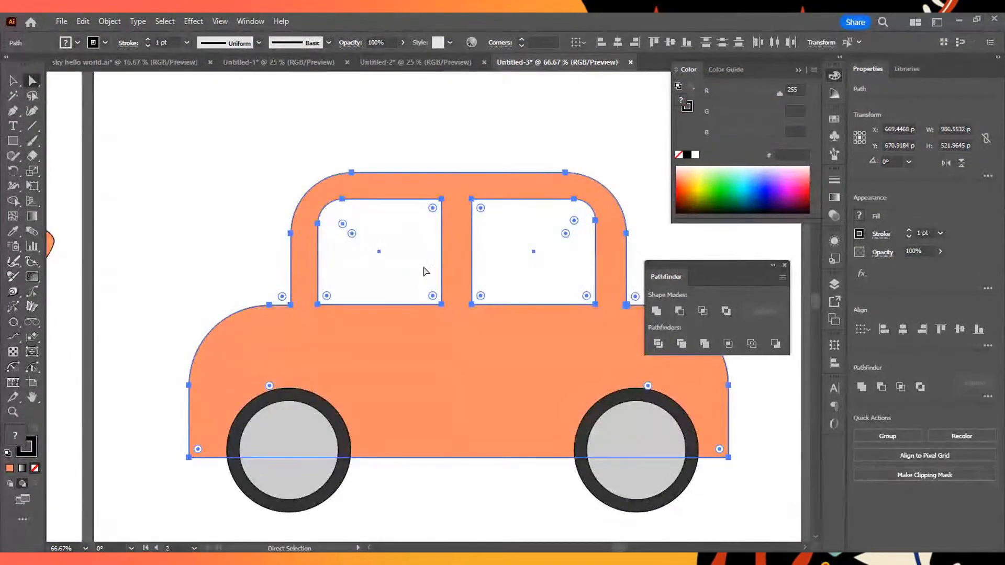
{"action": "left_click", "coordinate": [676, 316]}
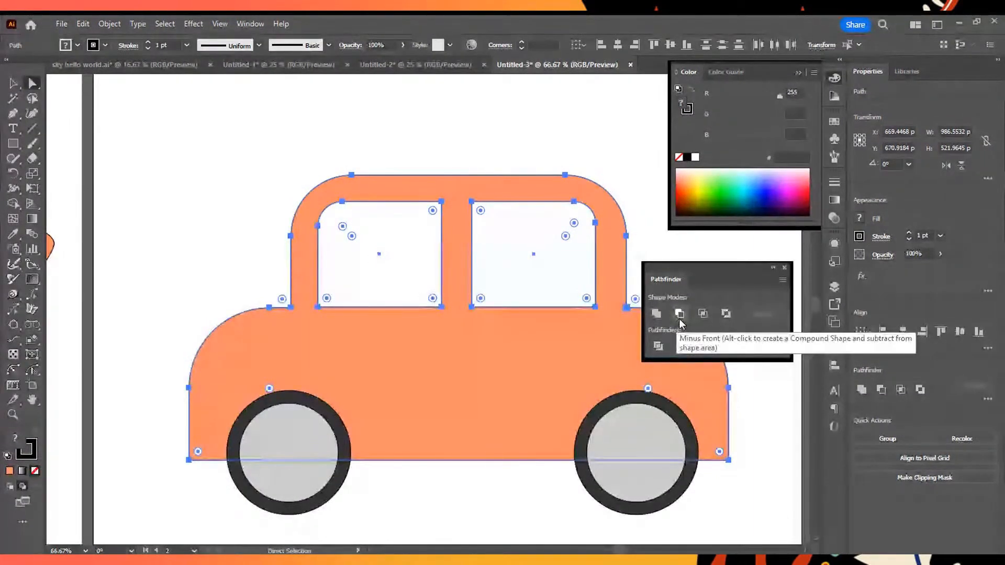
- Try moving the cut-out car body to test its window openings, and undo the move
{"action": "left_click", "coordinate": [516, 123]}
{"action": "left_click_drag", "start_coordinate": [301, 213], "coordinate": [324, 222]}
{"action": "key", "text": "ctrl+z"}
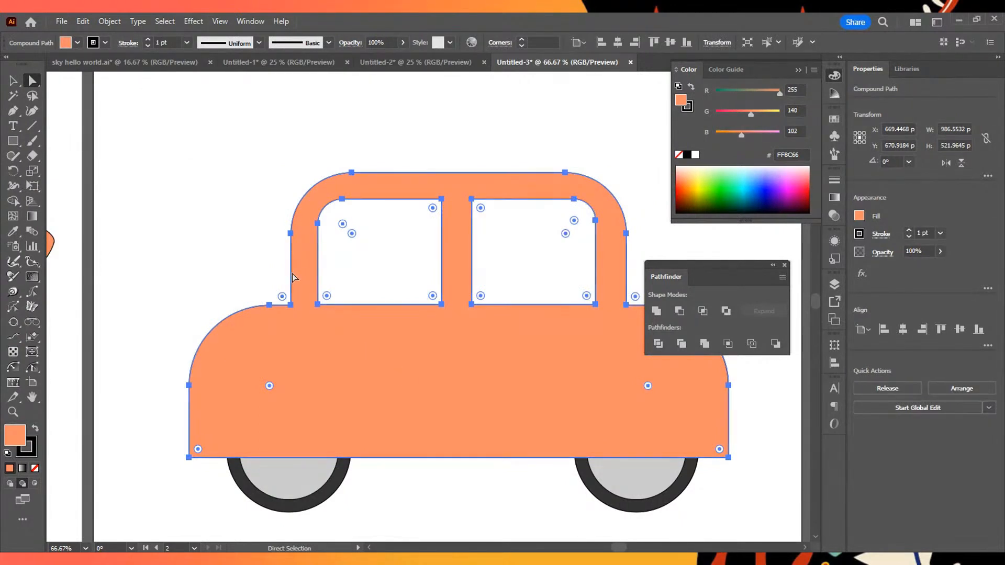
- Send the cut-out car body to the back behind the wheels and deselect it
{"action": "right_click", "coordinate": [438, 343]}
{"action": "mouse_move", "coordinate": [481, 278]}
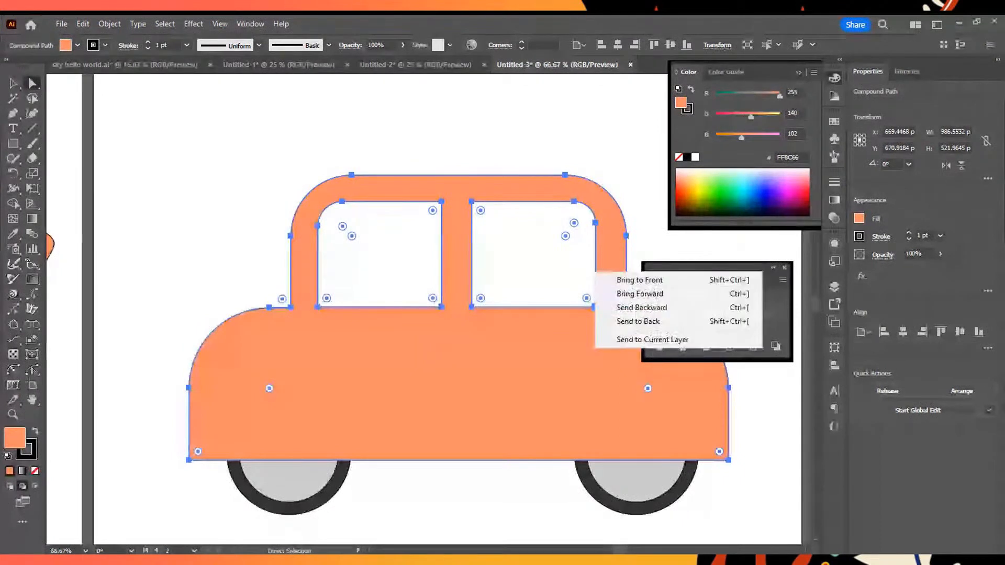
{"action": "left_click", "coordinate": [637, 322]}
{"action": "left_click", "coordinate": [245, 229]}
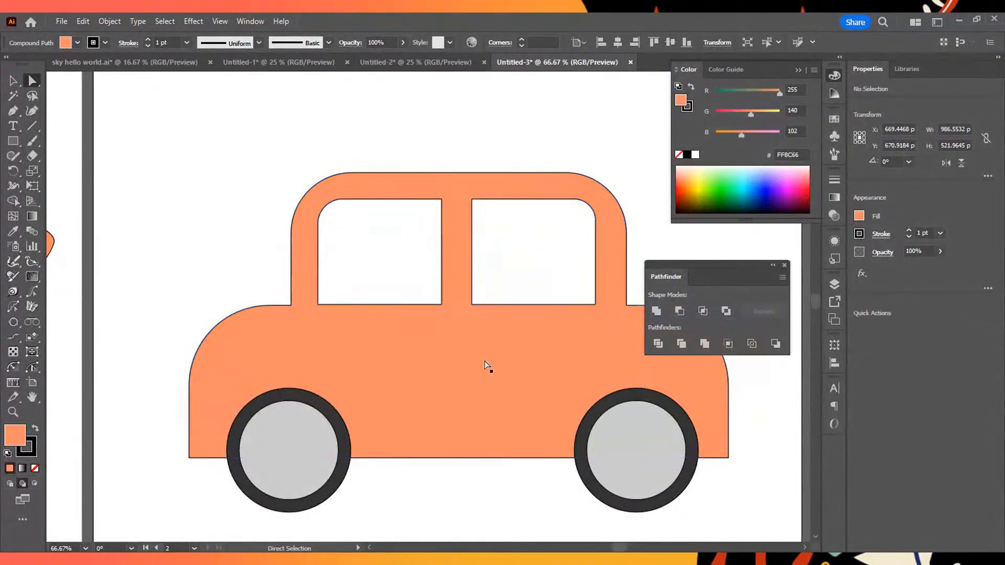
{"action": "scroll", "coordinate": [491, 372], "scroll_direction": "down", "scroll_amount": 3}
{"action": "scroll", "coordinate": [492, 372], "scroll_direction": "up", "scroll_amount": 2}
{"action": "scroll", "coordinate": [523, 405], "scroll_direction": "down", "scroll_amount": 5}
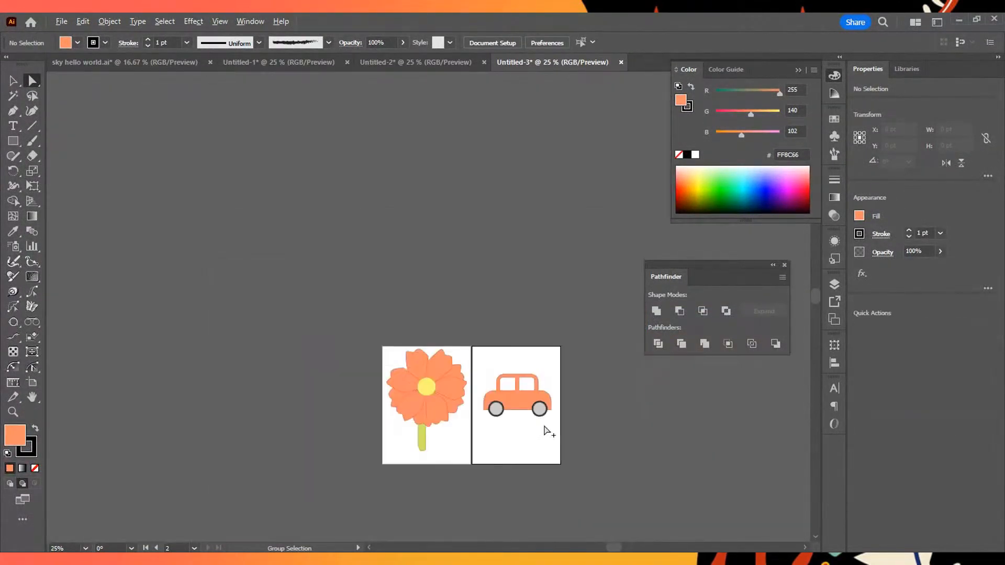
{"action": "scroll", "coordinate": [543, 428], "scroll_direction": "up", "scroll_amount": 4}
{"action": "key", "text": "space"}
{"action": "scroll", "coordinate": [469, 430], "scroll_direction": "up", "scroll_amount": 3}
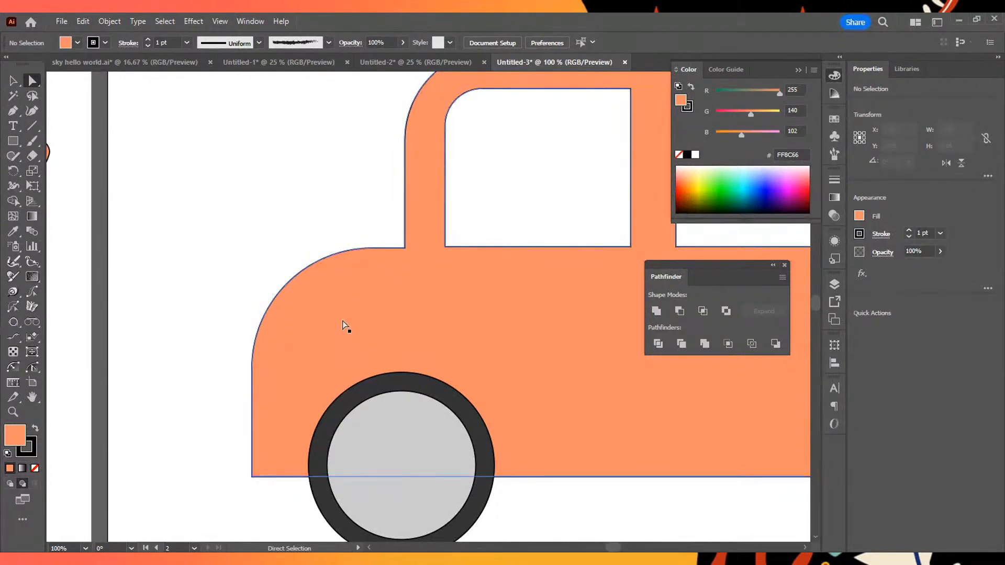
{"action": "scroll", "coordinate": [471, 314], "scroll_direction": "down", "scroll_amount": 2}
- Turn on Draw Inside for the car body and draw a rectangle about 169 by 153 pt over its rounded left hood corner
{"action": "left_click", "coordinate": [526, 316]}
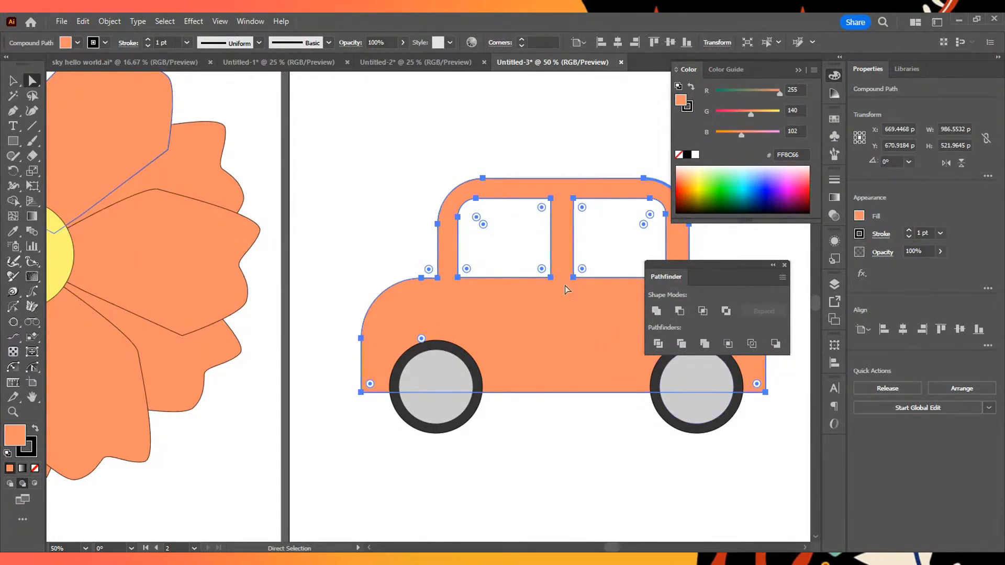
{"action": "left_click", "coordinate": [394, 200]}
{"action": "left_click_drag", "start_coordinate": [496, 325], "coordinate": [475, 313]}
{"action": "key", "text": "ctrl+z"}
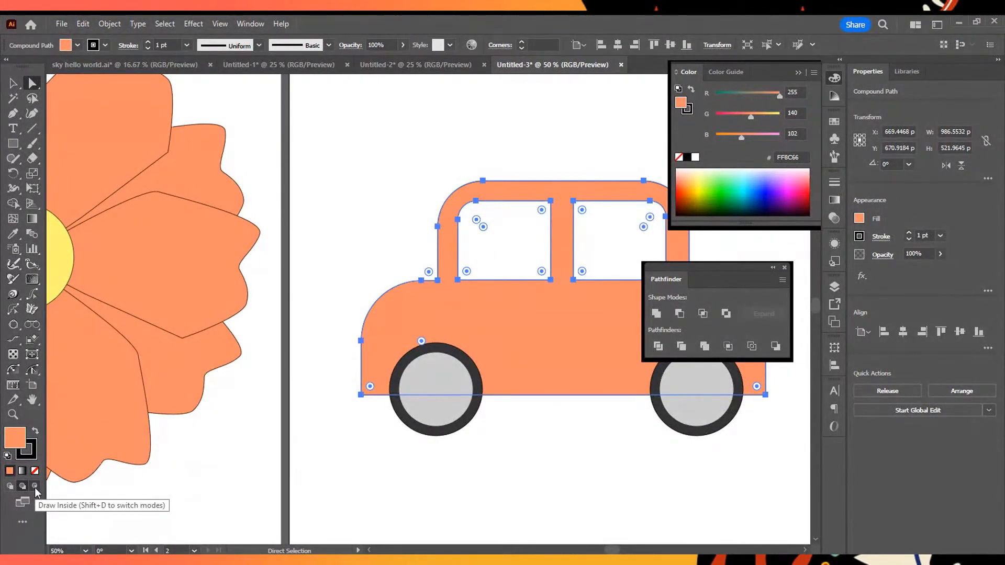
{"action": "left_click", "coordinate": [36, 486]}
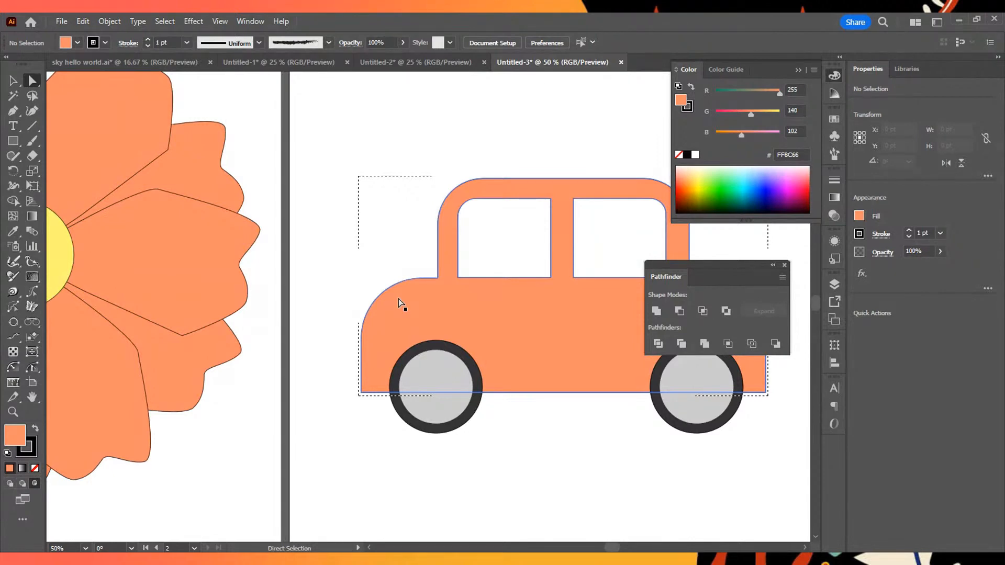
{"action": "key", "text": "m"}
{"action": "left_click_drag", "start_coordinate": [358, 262], "coordinate": [426, 325]}
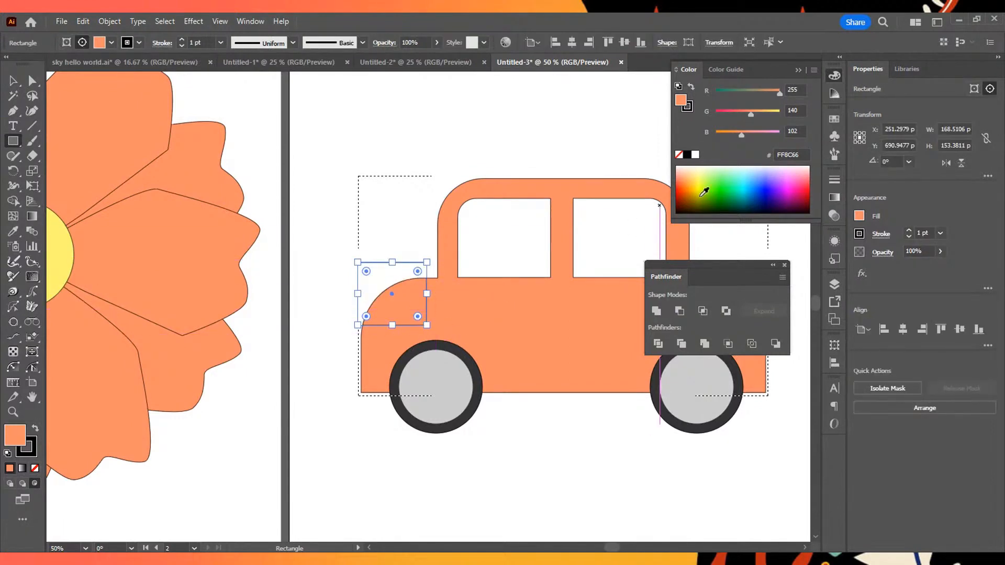
- Fill the hood-corner rectangle with a light pink suggested by the Color Guide, and collapse the floating Pathfinder
{"action": "left_click", "coordinate": [834, 93]}
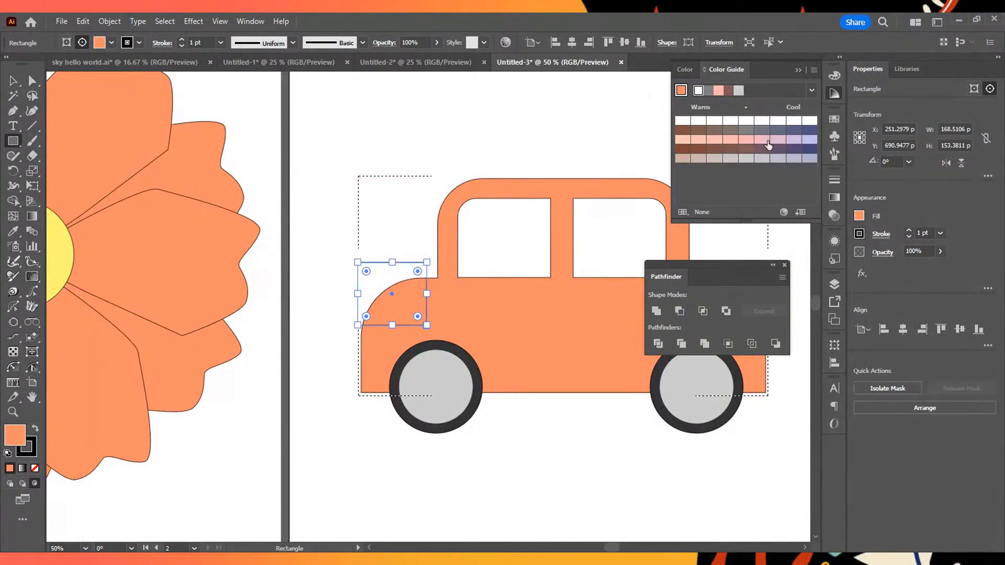
{"action": "left_click", "coordinate": [746, 140]}
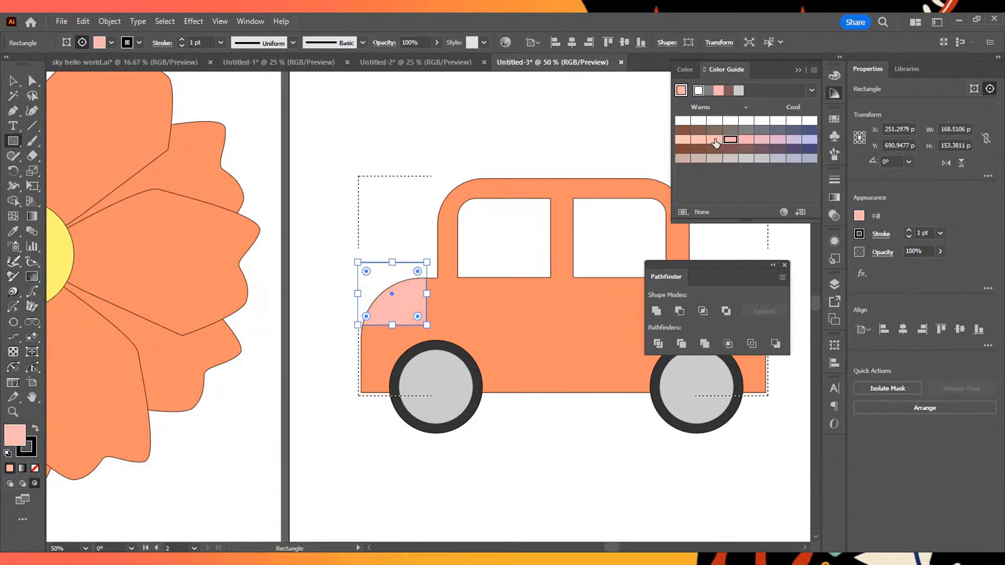
{"action": "left_click", "coordinate": [743, 122]}
{"action": "left_click", "coordinate": [776, 141]}
{"action": "left_click", "coordinate": [788, 129]}
{"action": "left_click", "coordinate": [746, 122]}
{"action": "left_click", "coordinate": [748, 140]}
{"action": "left_click", "coordinate": [772, 265]}
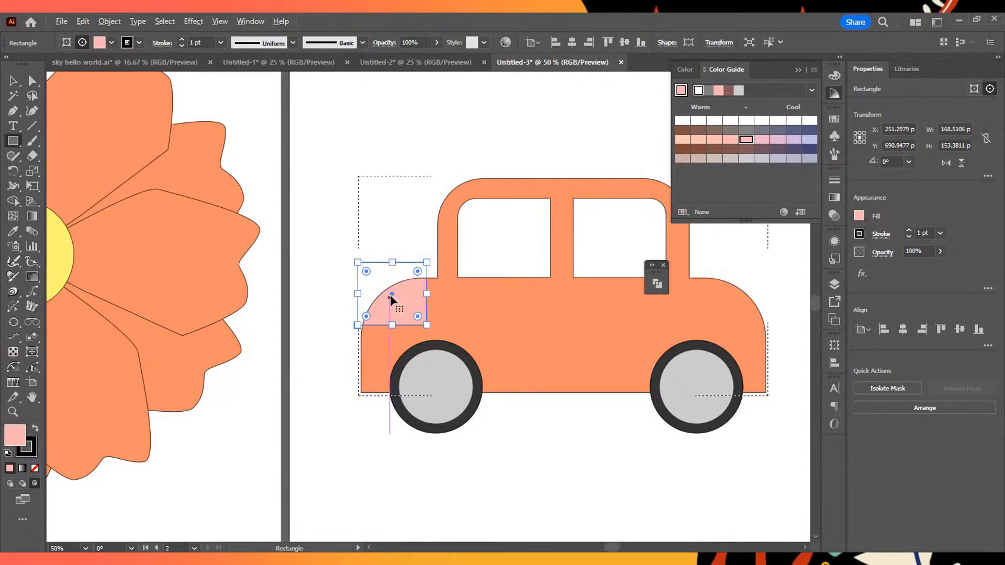
- Duplicate the pink rectangle horizontally onto the car's rounded right hood corner and deselect it
{"action": "key", "text": "a"}
{"action": "key", "text": "v"}
{"action": "left_click_drag", "start_coordinate": [391, 295], "coordinate": [747, 294]}
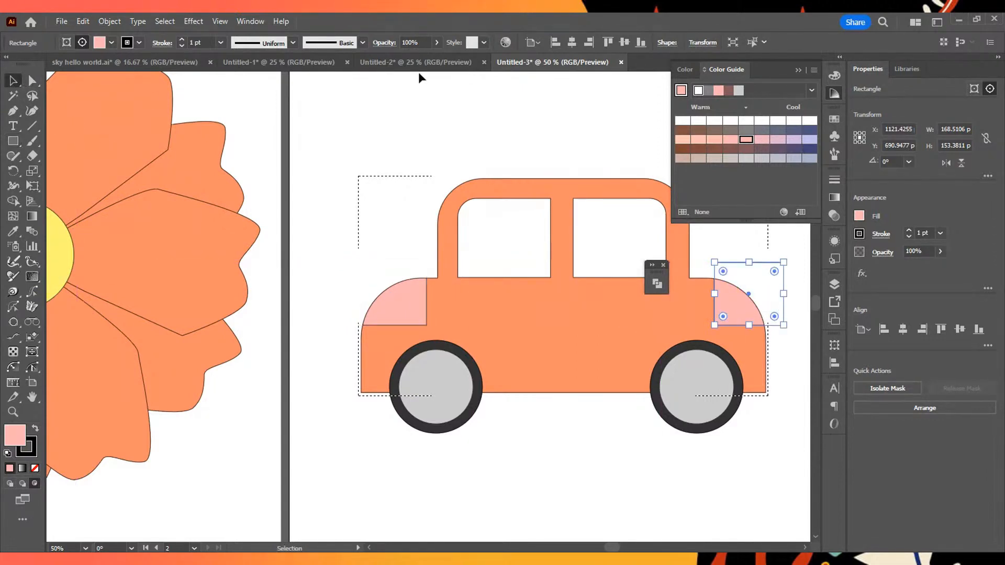
{"action": "left_click", "coordinate": [504, 130]}
- Examine the car up close and beside the flower artboard at different magnifications
{"action": "scroll", "coordinate": [563, 233], "scroll_direction": "down", "scroll_amount": 3}
{"action": "left_click_drag", "start_coordinate": [599, 187], "coordinate": [536, 219]}
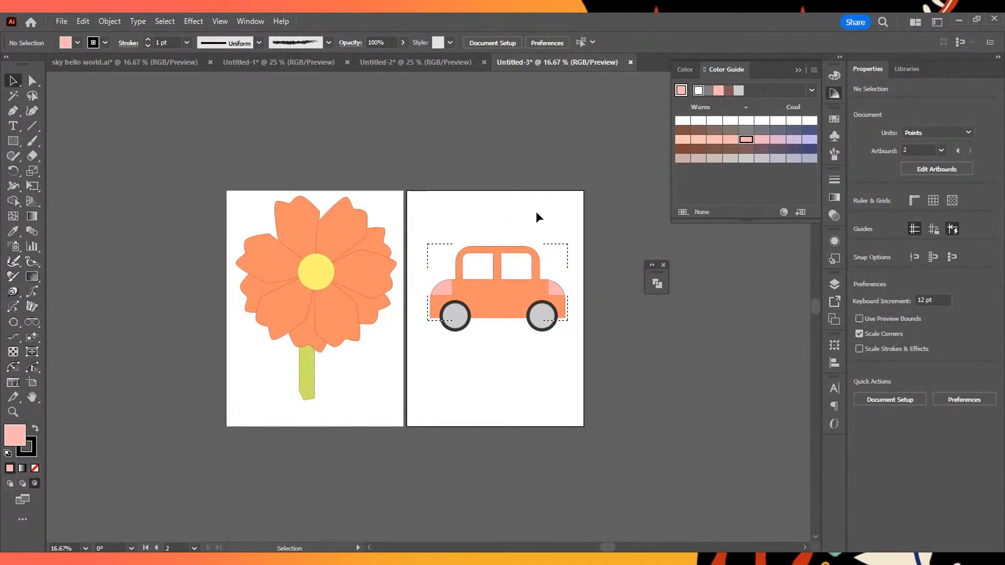
{"action": "scroll", "coordinate": [537, 268], "scroll_direction": "up", "scroll_amount": 4}
{"action": "scroll", "coordinate": [534, 272], "scroll_direction": "down", "scroll_amount": 2}
{"action": "scroll", "coordinate": [534, 272], "scroll_direction": "up", "scroll_amount": 2}
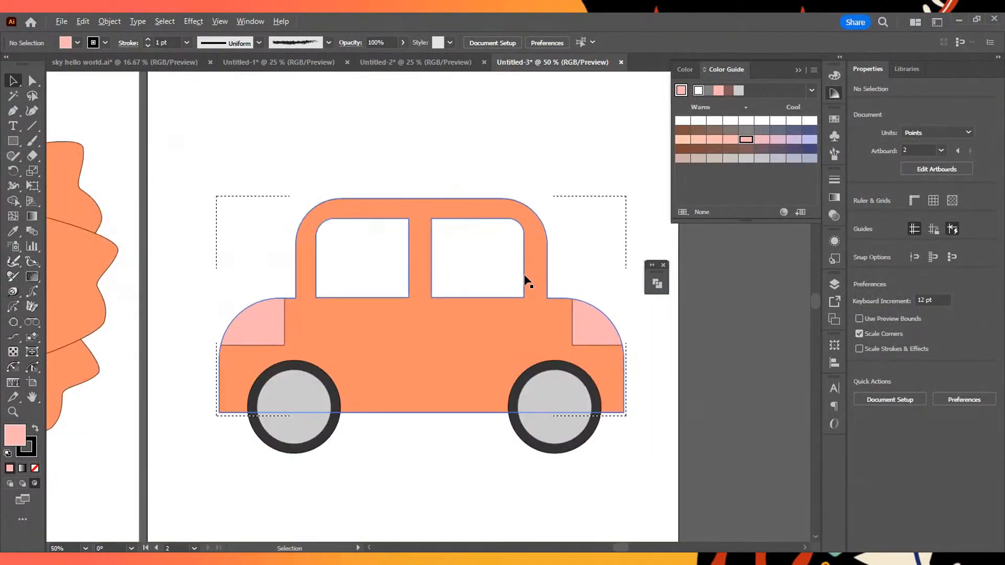
{"action": "scroll", "coordinate": [479, 399], "scroll_direction": "up", "scroll_amount": 2}
{"action": "scroll", "coordinate": [479, 399], "scroll_direction": "down", "scroll_amount": 4}
{"action": "scroll", "coordinate": [473, 381], "scroll_direction": "up", "scroll_amount": 2}
{"action": "scroll", "coordinate": [473, 382], "scroll_direction": "down", "scroll_amount": 3}
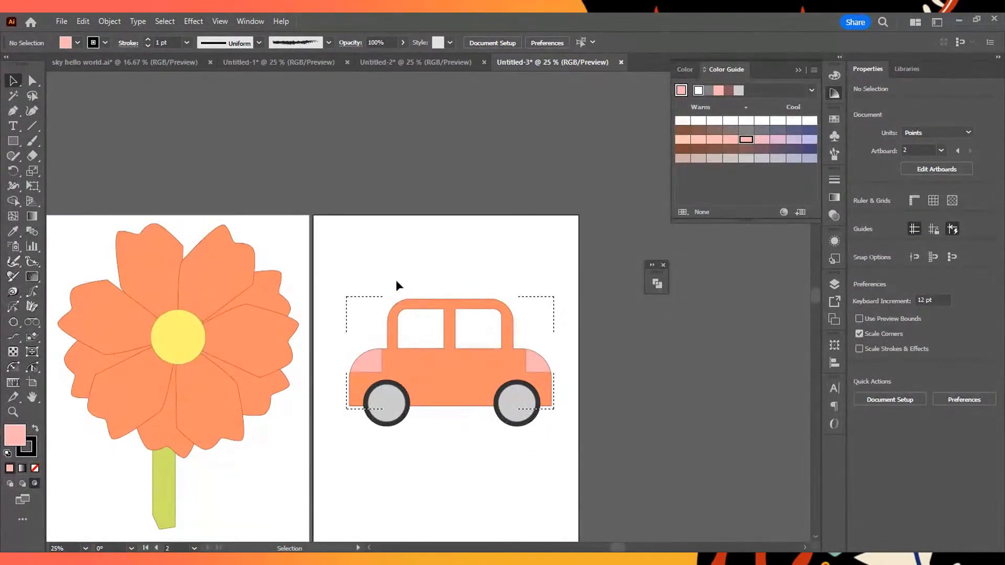
{"action": "left_click_drag", "start_coordinate": [403, 288], "coordinate": [579, 482]}
{"action": "left_click", "coordinate": [563, 453]}
- Create a new portrait Poster document of 1296 x 1728 pt in RGB Color, and collapse the Color Guide
{"action": "key", "text": "ctrl+n"}
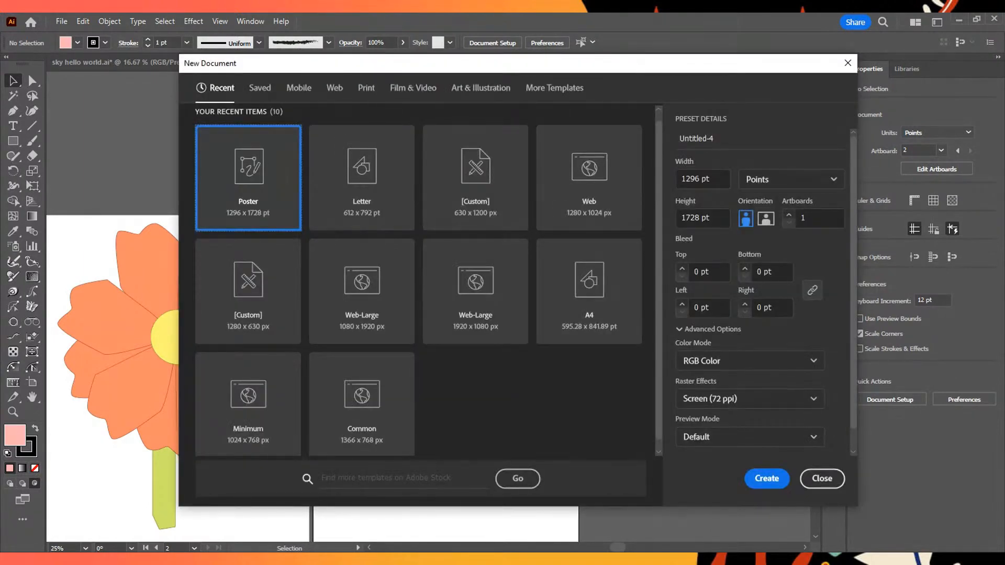
{"action": "left_click", "coordinate": [767, 479]}
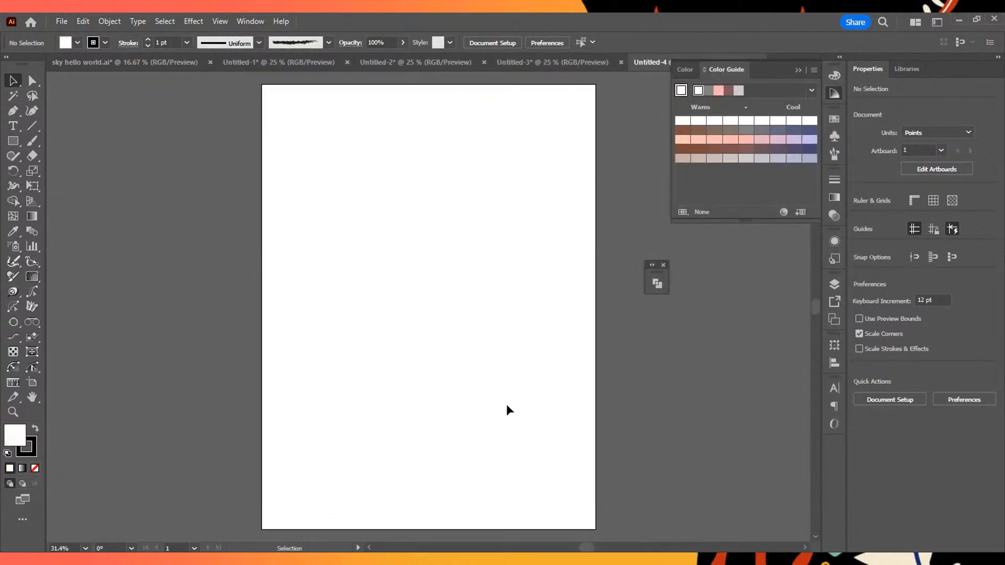
{"action": "left_click", "coordinate": [797, 70]}
- Return to the Untitled-3 document with the flower and car, and show its layers
{"action": "left_click", "coordinate": [553, 61]}
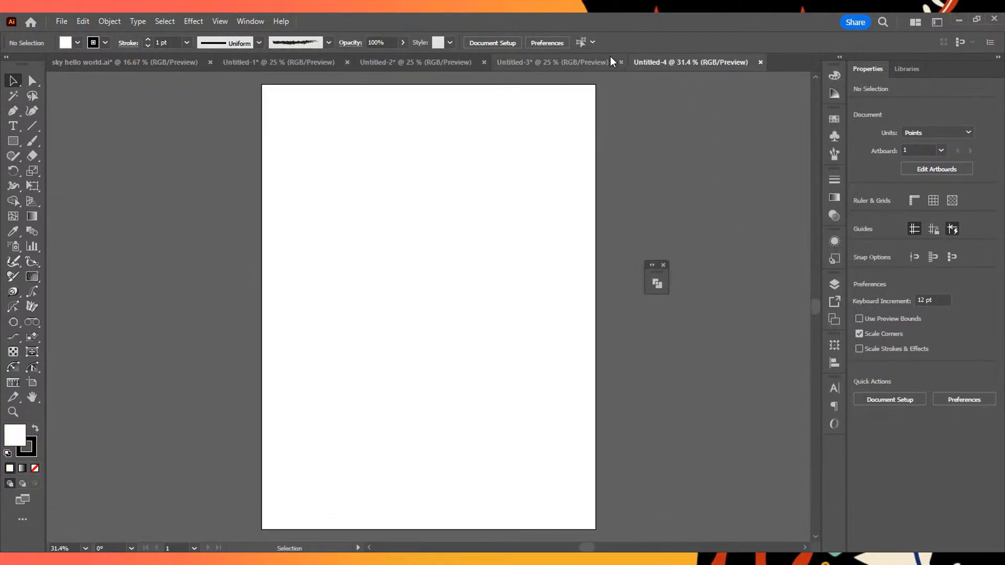
{"action": "scroll", "coordinate": [487, 356], "scroll_direction": "up", "scroll_amount": 2}
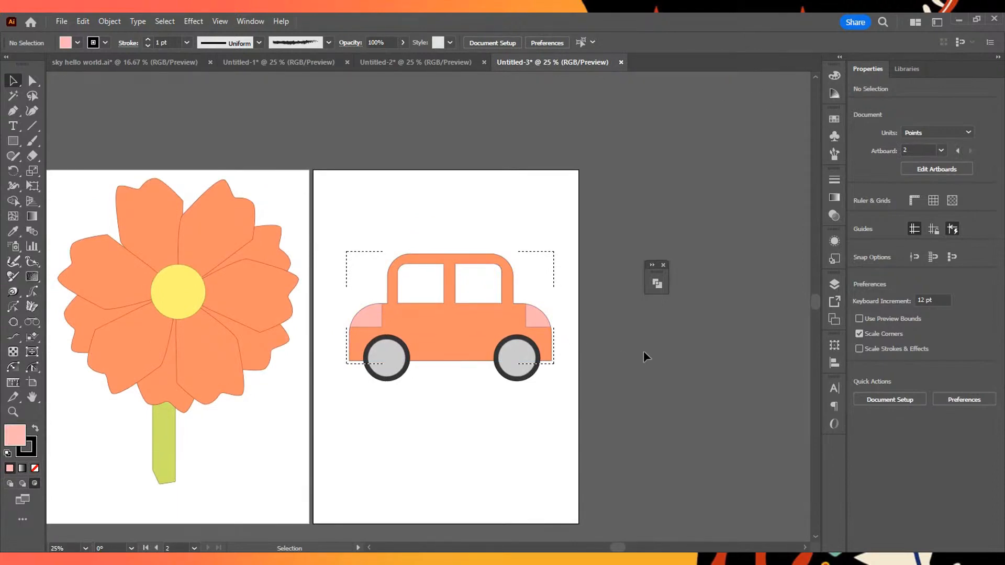
{"action": "left_click", "coordinate": [834, 284]}
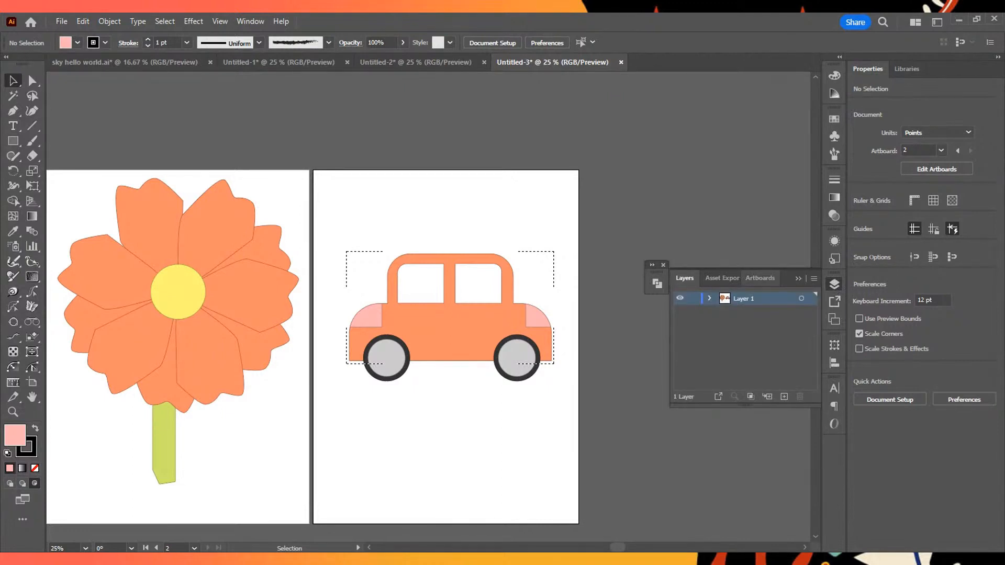
{"action": "scroll", "coordinate": [456, 402], "scroll_direction": "down", "scroll_amount": 3}
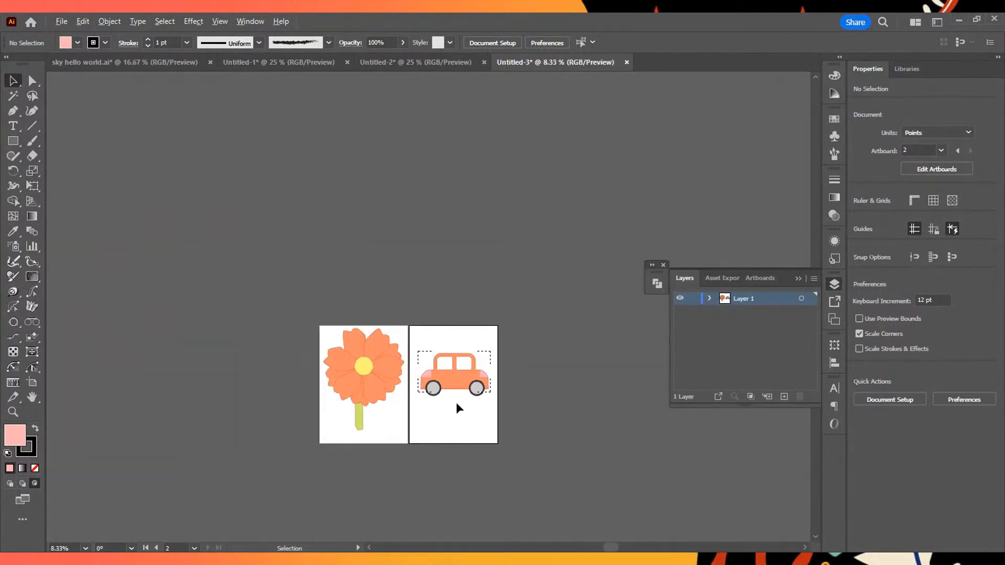
{"action": "scroll", "coordinate": [456, 402], "scroll_direction": "up", "scroll_amount": 2}
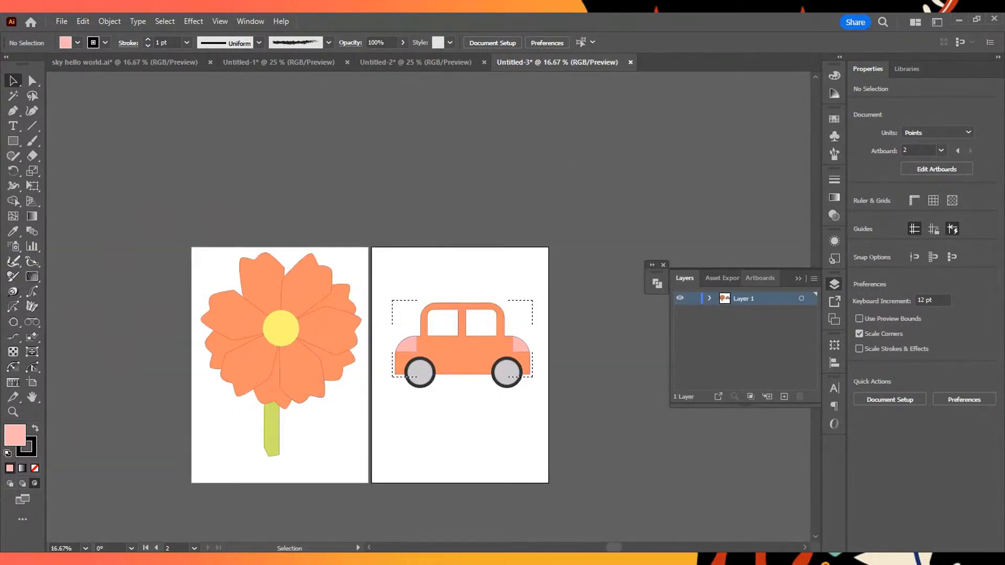
- Add a new artboard beside the car's artboard
{"action": "left_click", "coordinate": [835, 284]}
{"action": "left_click", "coordinate": [834, 284]}
{"action": "left_click", "coordinate": [834, 319]}
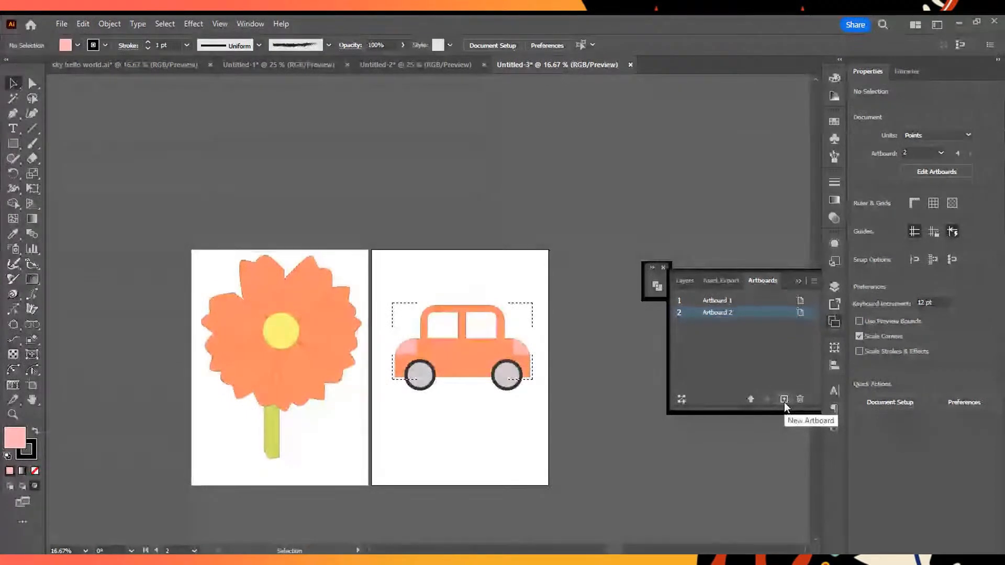
{"action": "left_click", "coordinate": [783, 399]}
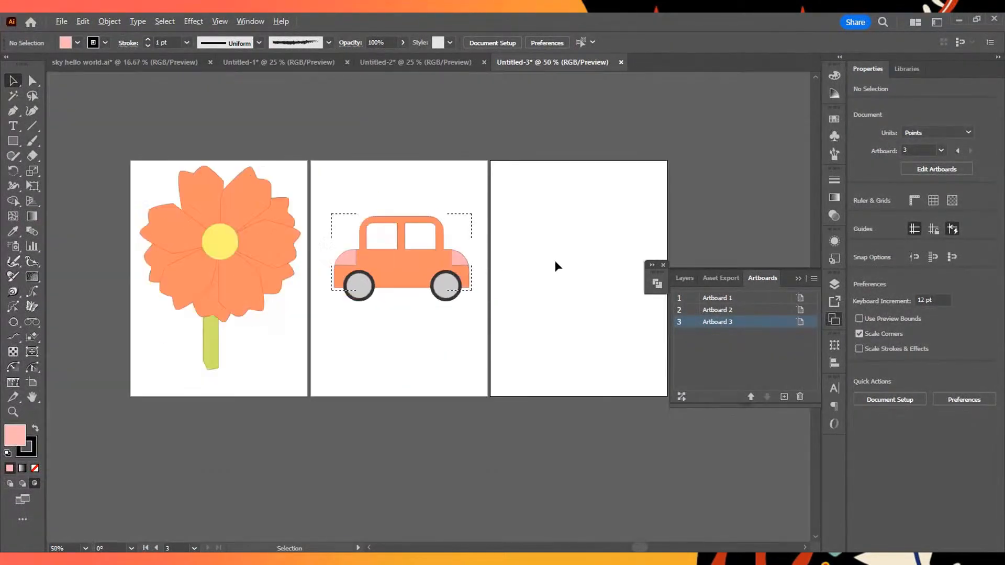
- Switch the drawing mode from Draw Inside back to Draw Normal
{"action": "left_click_drag", "start_coordinate": [563, 261], "coordinate": [430, 242]}
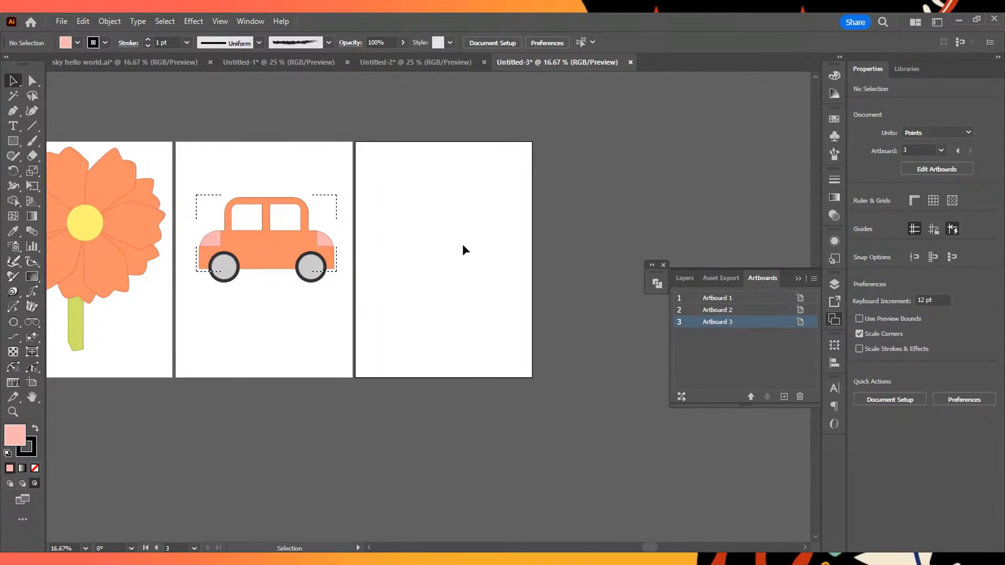
{"action": "scroll", "coordinate": [469, 403], "scroll_direction": "up", "scroll_amount": 6}
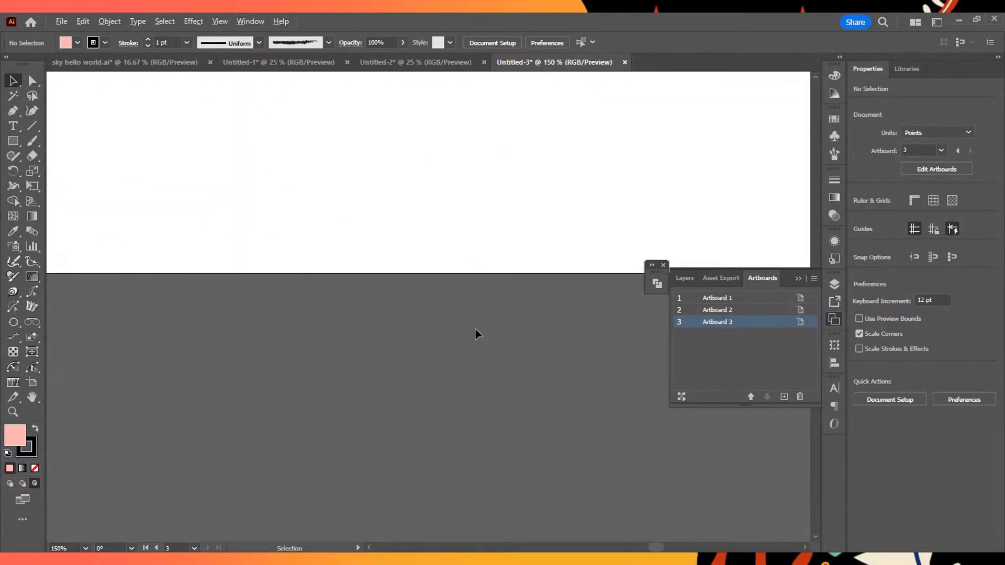
{"action": "left_click_drag", "start_coordinate": [533, 211], "coordinate": [460, 470]}
{"action": "scroll", "coordinate": [473, 439], "scroll_direction": "down", "scroll_amount": 8}
{"action": "scroll", "coordinate": [471, 454], "scroll_direction": "up", "scroll_amount": 3}
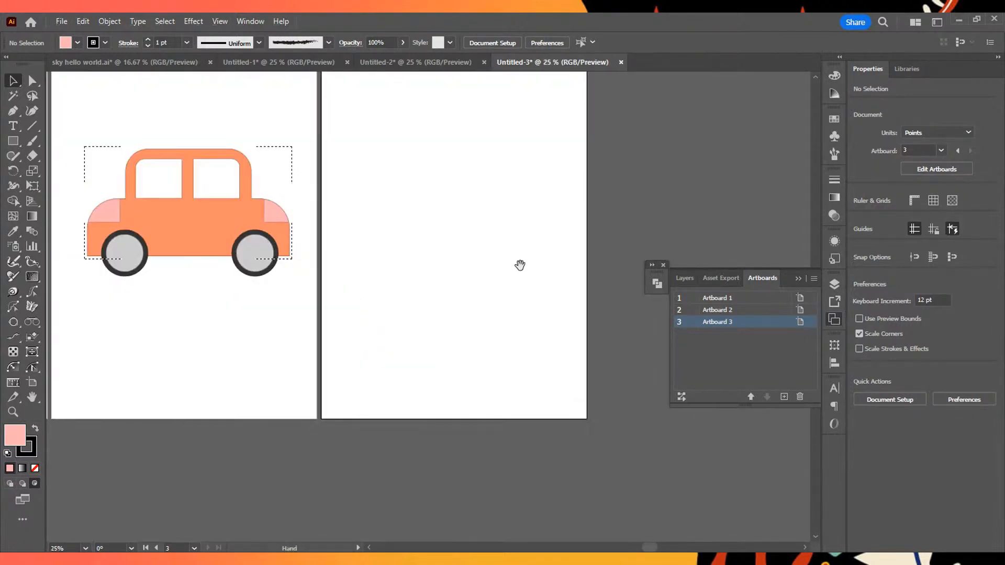
{"action": "left_click", "coordinate": [9, 483]}
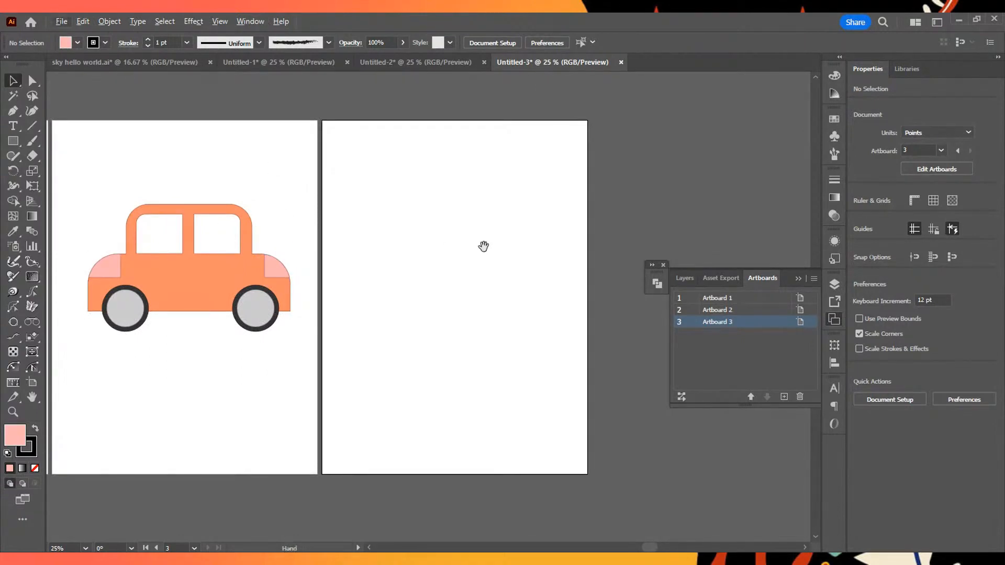
- Draw a 1296 x 1728 pt rectangle that exactly covers the new empty artboard
{"action": "left_click_drag", "start_coordinate": [483, 246], "coordinate": [480, 252]}
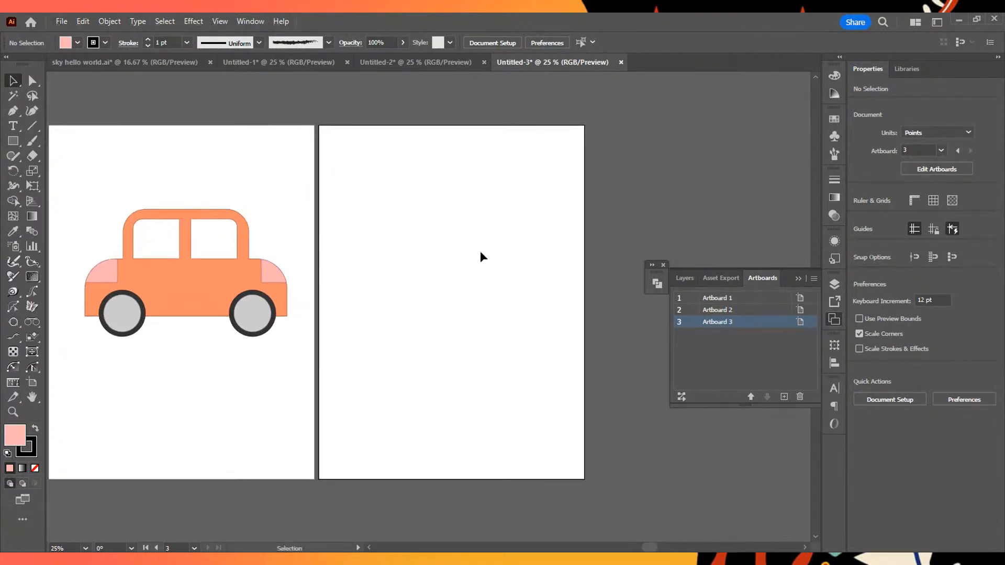
{"action": "left_click", "coordinate": [14, 142]}
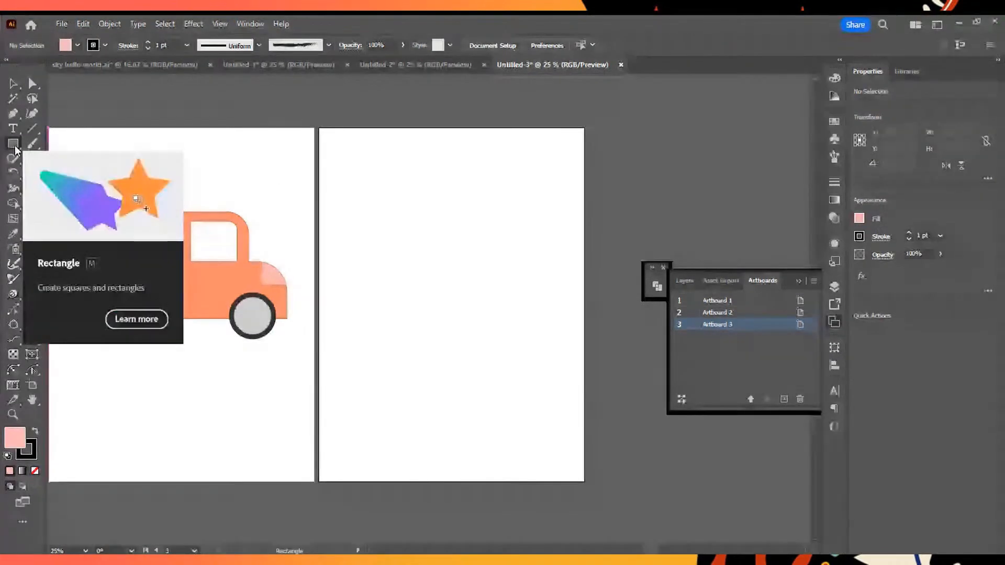
{"action": "left_click_drag", "start_coordinate": [319, 126], "coordinate": [584, 478]}
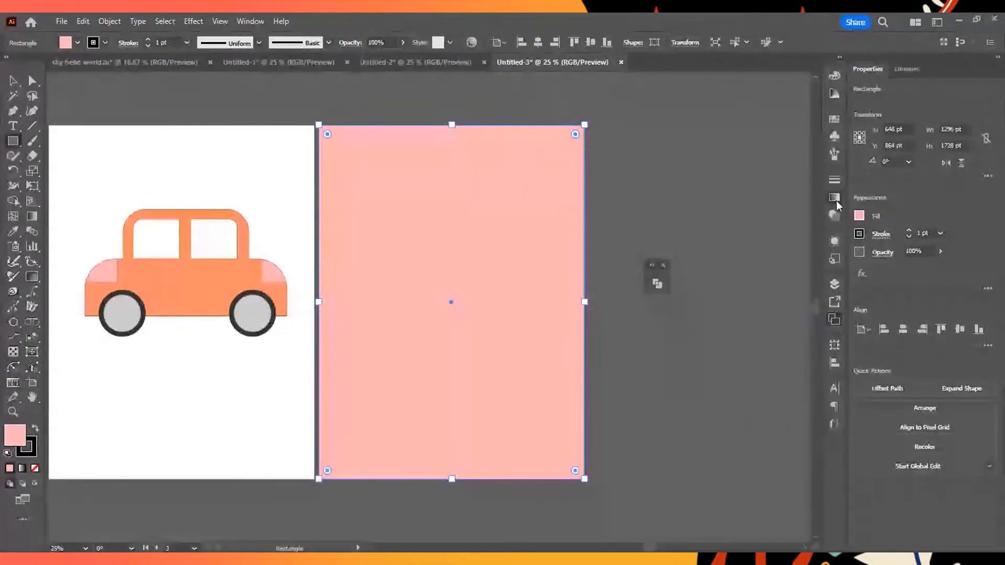
- Fill the artboard-sized rectangle with the Blue Sky preset gradient
{"action": "left_click", "coordinate": [835, 199]}
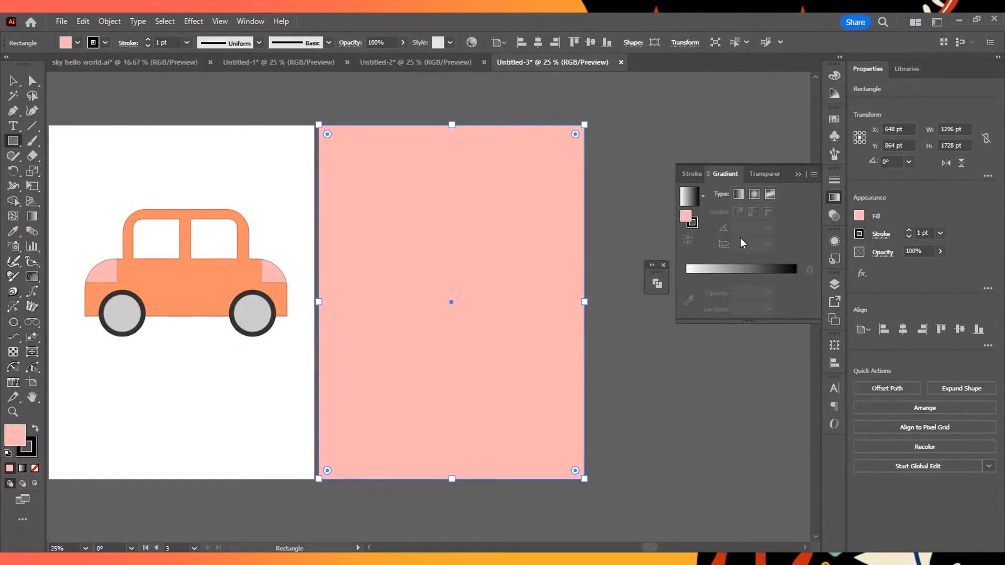
{"action": "left_click", "coordinate": [702, 200]}
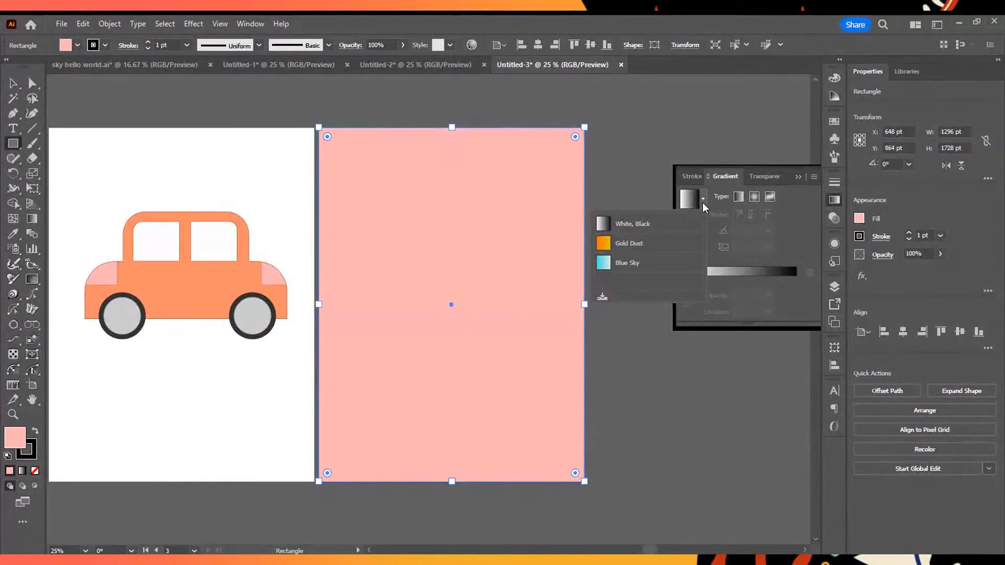
{"action": "left_click", "coordinate": [651, 267]}
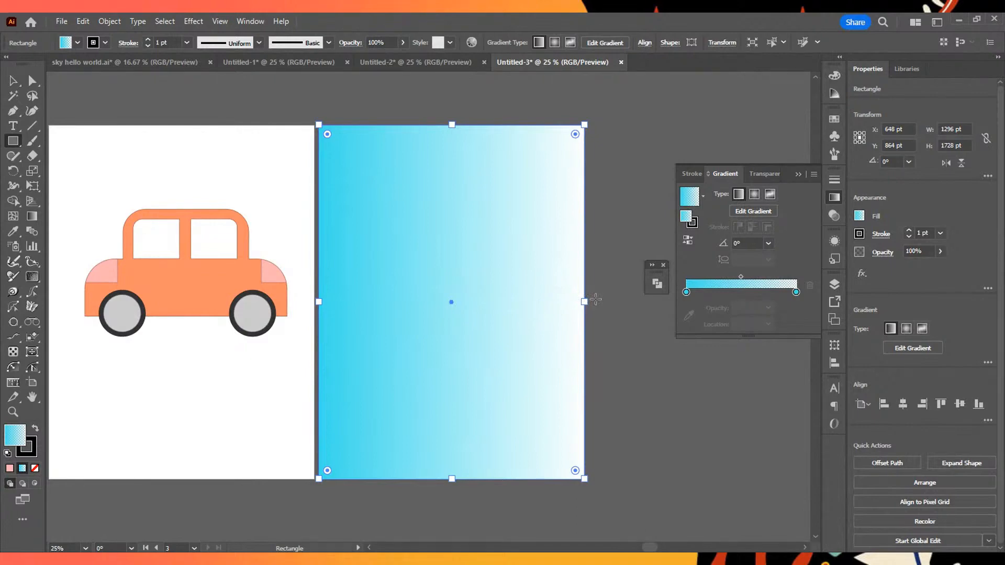
- Edit the rectangle's gradient directly on the artboard and rotate it to a vertical -90° direction
{"action": "left_click", "coordinate": [764, 215]}
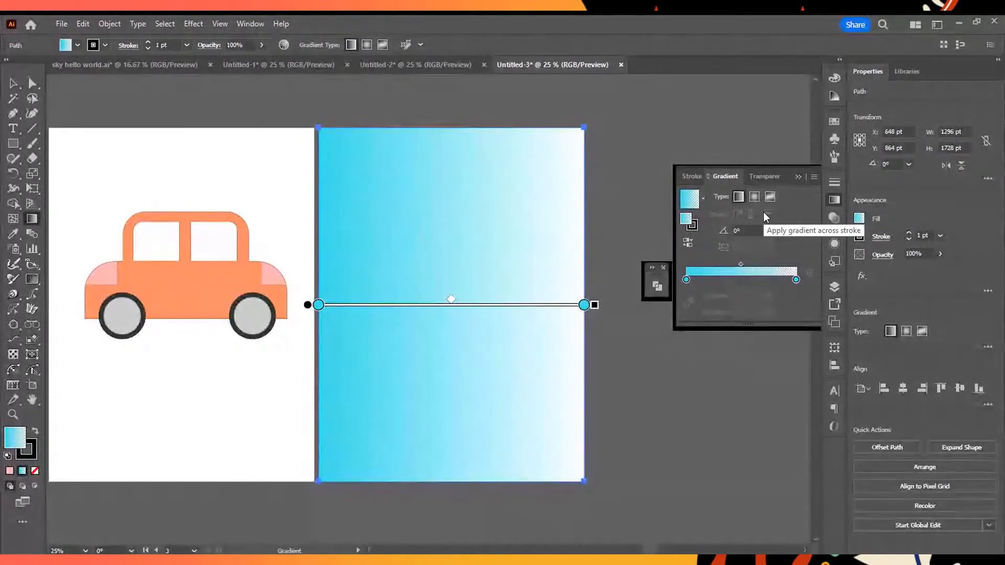
{"action": "mouse_move", "coordinate": [308, 305]}
{"action": "left_mouse_down"}
{"action": "mouse_move", "coordinate": [363, 291]}
{"action": "mouse_move", "coordinate": [422, 317]}
{"action": "mouse_move", "coordinate": [305, 291]}
{"action": "mouse_move", "coordinate": [382, 328]}
{"action": "mouse_move", "coordinate": [341, 299]}
{"action": "mouse_move", "coordinate": [318, 299]}
{"action": "left_mouse_up"}
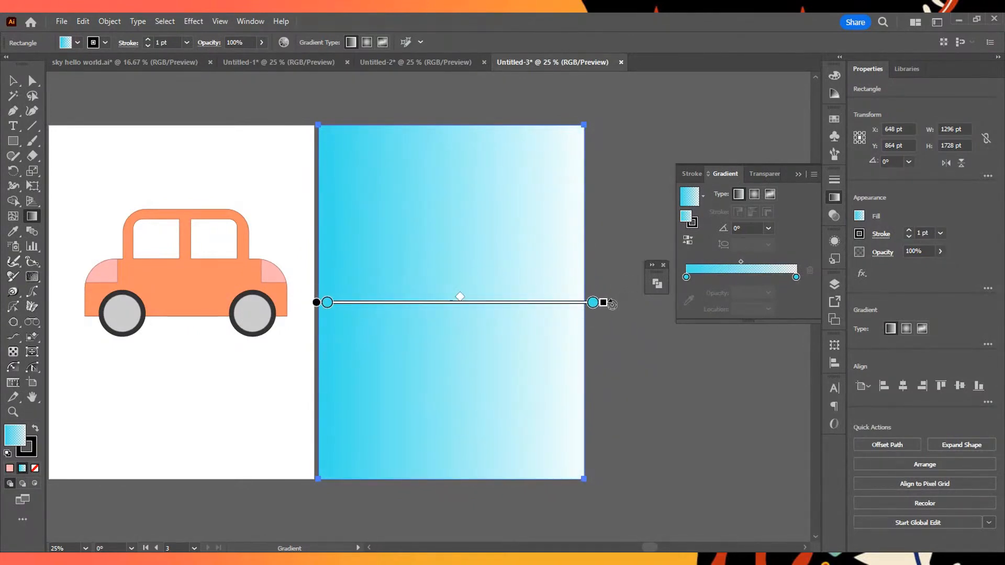
{"action": "mouse_move", "coordinate": [612, 305]}
{"action": "left_mouse_down"}
{"action": "mouse_move", "coordinate": [596, 224]}
{"action": "mouse_move", "coordinate": [582, 206]}
{"action": "mouse_move", "coordinate": [615, 326]}
{"action": "left_mouse_up"}
{"action": "left_click_drag", "start_coordinate": [591, 386], "coordinate": [610, 268]}
{"action": "mouse_move", "coordinate": [612, 319]}
{"action": "left_mouse_down"}
{"action": "mouse_move", "coordinate": [551, 414]}
{"action": "mouse_move", "coordinate": [351, 520]}
{"action": "left_mouse_up"}
{"action": "mouse_move", "coordinate": [471, 465]}
{"action": "left_mouse_down"}
{"action": "mouse_move", "coordinate": [423, 155]}
{"action": "mouse_move", "coordinate": [431, 191]}
{"action": "mouse_move", "coordinate": [329, 448]}
{"action": "mouse_move", "coordinate": [473, 435]}
{"action": "mouse_move", "coordinate": [390, 168]}
{"action": "mouse_move", "coordinate": [563, 347]}
{"action": "mouse_move", "coordinate": [332, 399]}
{"action": "mouse_move", "coordinate": [486, 250]}
{"action": "mouse_move", "coordinate": [284, 328]}
{"action": "mouse_move", "coordinate": [520, 108]}
{"action": "mouse_move", "coordinate": [399, 258]}
{"action": "mouse_move", "coordinate": [467, 237]}
{"action": "left_mouse_up"}
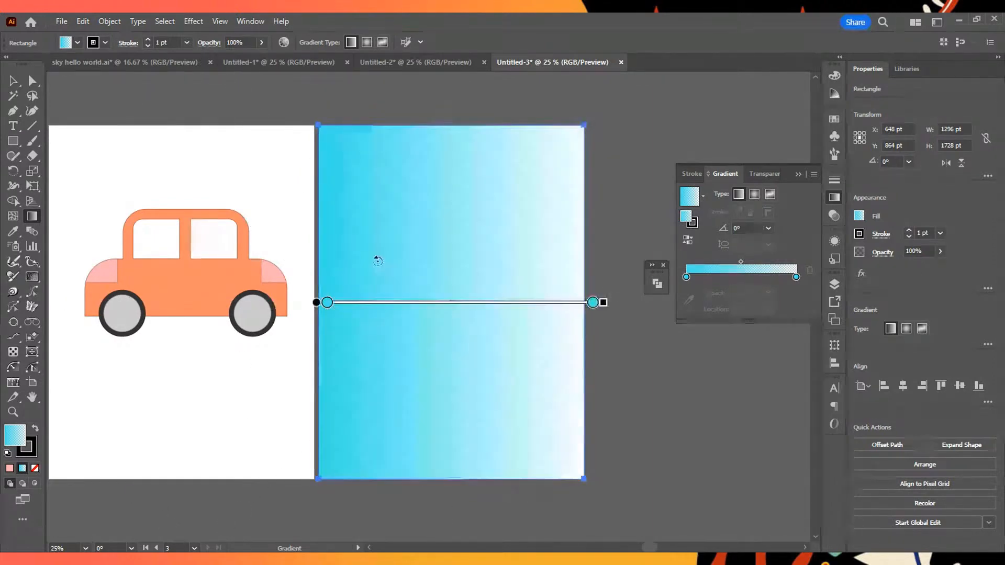
{"action": "mouse_move", "coordinate": [514, 359]}
{"action": "left_mouse_down"}
{"action": "mouse_move", "coordinate": [304, 382]}
{"action": "mouse_move", "coordinate": [372, 444]}
{"action": "mouse_move", "coordinate": [370, 181]}
{"action": "mouse_move", "coordinate": [417, 197]}
{"action": "mouse_move", "coordinate": [323, 326]}
{"action": "mouse_move", "coordinate": [370, 364]}
{"action": "mouse_move", "coordinate": [451, 300]}
{"action": "mouse_move", "coordinate": [347, 402]}
{"action": "mouse_move", "coordinate": [265, 162]}
{"action": "mouse_move", "coordinate": [451, 299]}
{"action": "mouse_move", "coordinate": [329, 434]}
{"action": "mouse_move", "coordinate": [527, 334]}
{"action": "mouse_move", "coordinate": [392, 175]}
{"action": "mouse_move", "coordinate": [298, 236]}
{"action": "mouse_move", "coordinate": [375, 381]}
{"action": "mouse_move", "coordinate": [298, 388]}
{"action": "mouse_move", "coordinate": [450, 211]}
{"action": "mouse_move", "coordinate": [473, 419]}
{"action": "mouse_move", "coordinate": [520, 299]}
{"action": "mouse_move", "coordinate": [473, 420]}
{"action": "mouse_move", "coordinate": [286, 513]}
{"action": "mouse_move", "coordinate": [351, 504]}
{"action": "left_mouse_up"}
- Extend the gradient slightly below the rectangle's lower edge and move its opaque cyan stop to about 40%
{"action": "scroll", "coordinate": [462, 356], "scroll_direction": "down", "scroll_amount": 3}
{"action": "scroll", "coordinate": [464, 355], "scroll_direction": "up", "scroll_amount": 2}
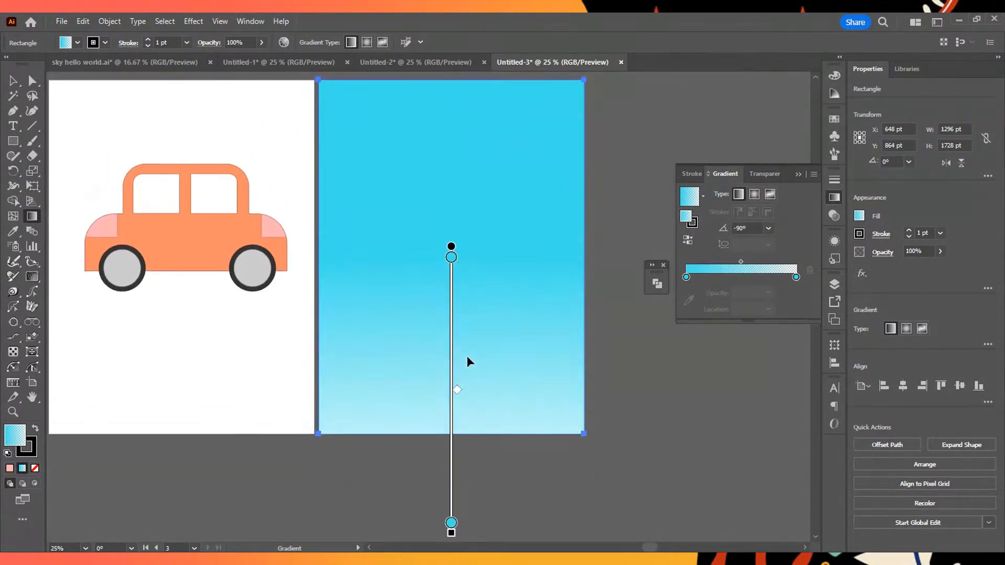
{"action": "scroll", "coordinate": [508, 447], "scroll_direction": "down", "scroll_amount": 1}
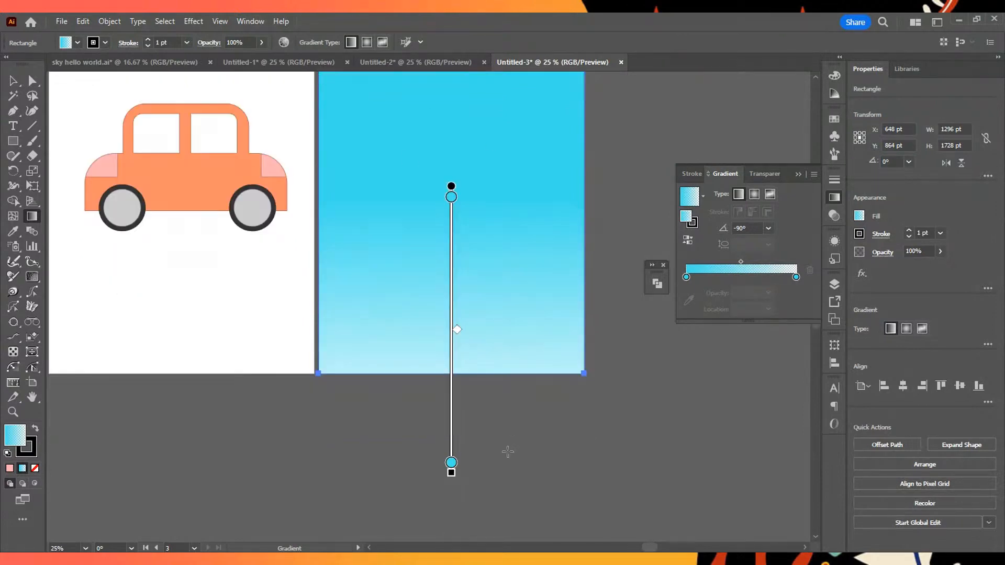
{"action": "scroll", "coordinate": [507, 448], "scroll_direction": "up", "scroll_amount": 2}
{"action": "mouse_move", "coordinate": [451, 311]}
{"action": "left_mouse_down"}
{"action": "mouse_move", "coordinate": [447, 206]}
{"action": "mouse_move", "coordinate": [451, 312]}
{"action": "left_mouse_up"}
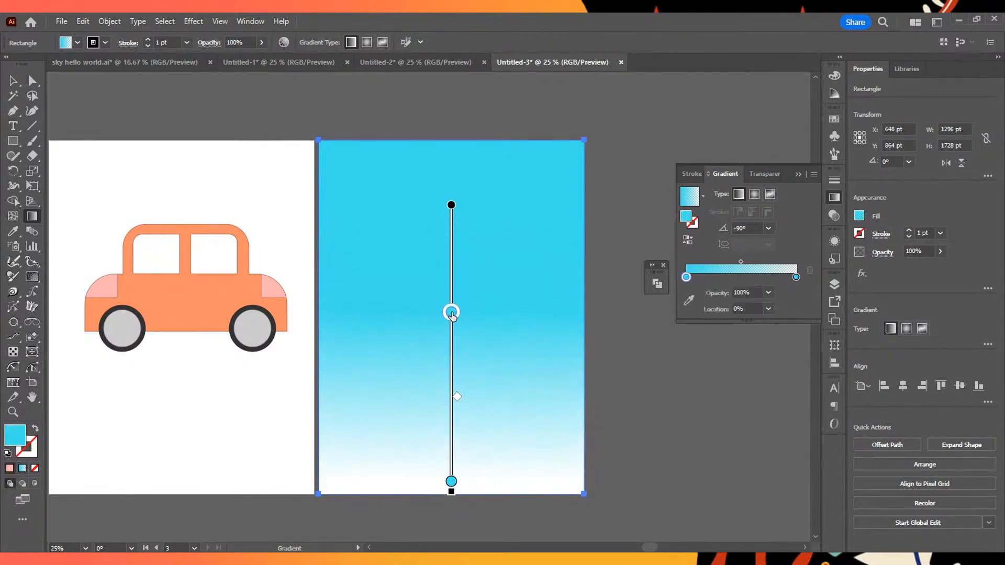
{"action": "mouse_move", "coordinate": [451, 481]}
{"action": "left_mouse_down"}
{"action": "mouse_move", "coordinate": [451, 459]}
{"action": "mouse_move", "coordinate": [451, 513]}
{"action": "left_mouse_up"}
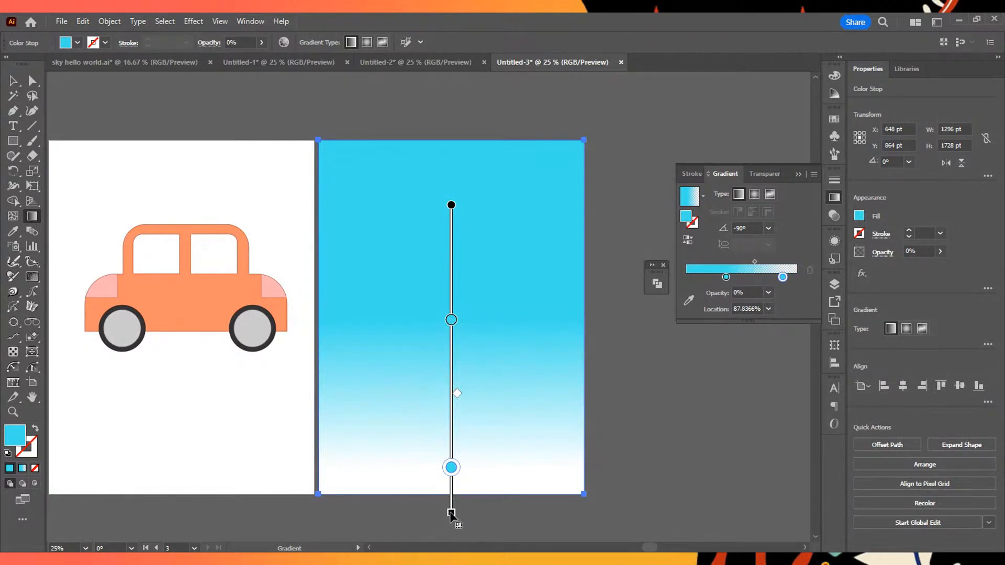
{"action": "left_click_drag", "start_coordinate": [451, 467], "coordinate": [451, 502]}
{"action": "mouse_move", "coordinate": [451, 320]}
{"action": "left_mouse_down"}
{"action": "mouse_move", "coordinate": [451, 308]}
{"action": "mouse_move", "coordinate": [451, 373]}
{"action": "mouse_move", "coordinate": [452, 331]}
{"action": "left_mouse_up"}
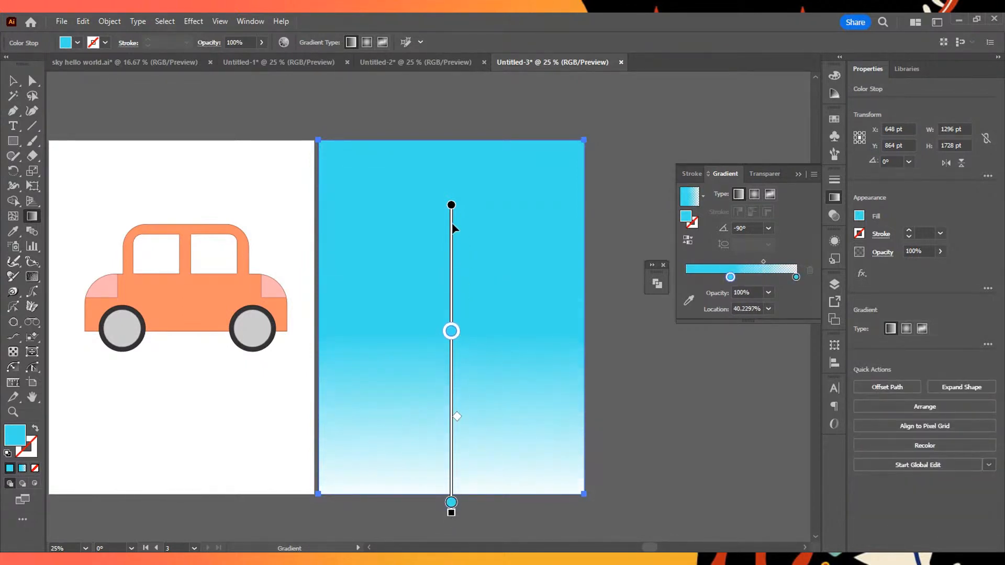
- Add a color stop near the gradient's upper end and set it to the deeper blue 3DA5ED
{"action": "left_click", "coordinate": [458, 227]}
{"action": "double_click", "coordinate": [690, 278]}
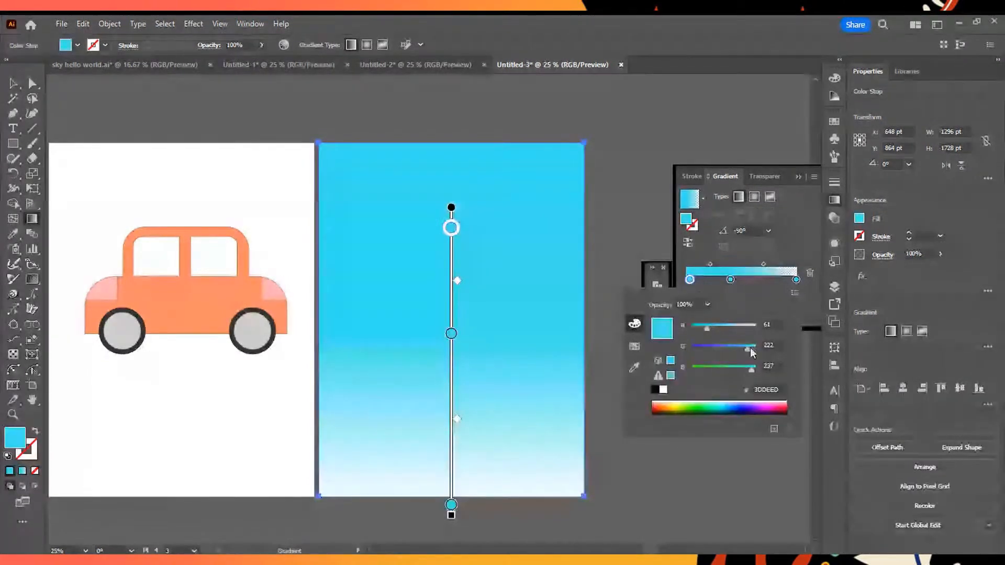
{"action": "mouse_move", "coordinate": [737, 349]}
{"action": "left_mouse_down"}
{"action": "mouse_move", "coordinate": [713, 350]}
{"action": "mouse_move", "coordinate": [732, 353]}
{"action": "left_mouse_up"}
- Shift the gradient upward, move the middle cyan stop lower for a smoother sky blend, and deselect the rectangle
{"action": "left_click", "coordinate": [453, 208]}
{"action": "mouse_move", "coordinate": [454, 210]}
{"action": "left_mouse_down"}
{"action": "mouse_move", "coordinate": [454, 184]}
{"action": "mouse_move", "coordinate": [452, 193]}
{"action": "left_mouse_up"}
{"action": "mouse_move", "coordinate": [447, 322]}
{"action": "left_mouse_down"}
{"action": "mouse_move", "coordinate": [451, 359]}
{"action": "mouse_move", "coordinate": [464, 372]}
{"action": "left_mouse_up"}
{"action": "left_click_drag", "start_coordinate": [453, 212], "coordinate": [454, 197]}
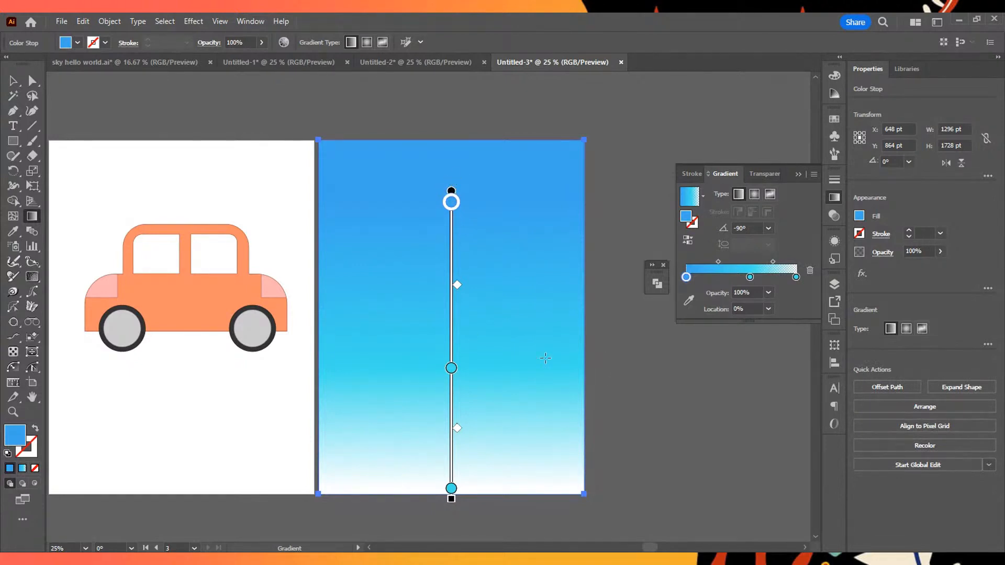
{"action": "left_click", "coordinate": [13, 80]}
{"action": "left_click", "coordinate": [599, 153]}
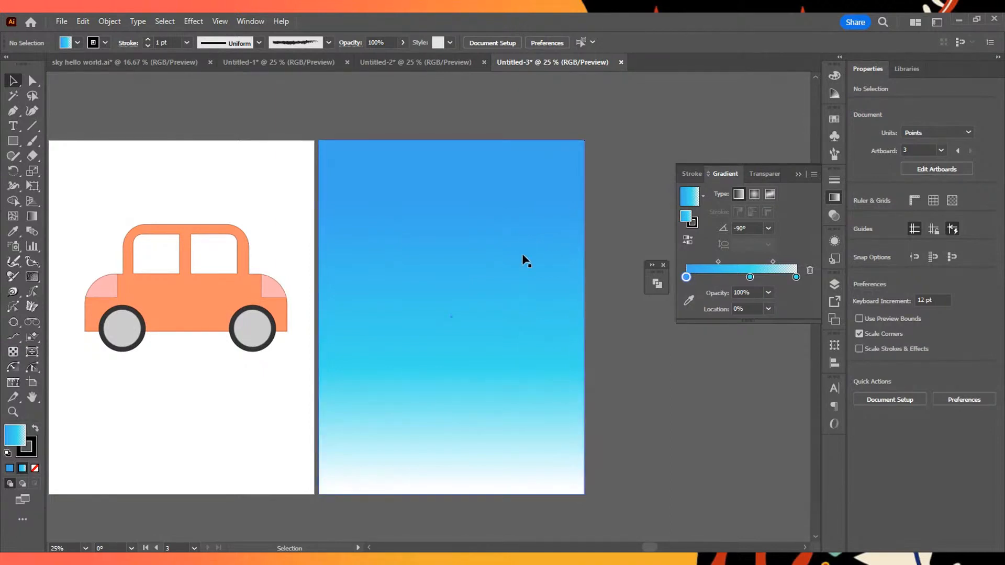
- Select the sky gradient rectangle and locate its entry inside the expanded Layer 1
{"action": "left_click", "coordinate": [537, 268]}
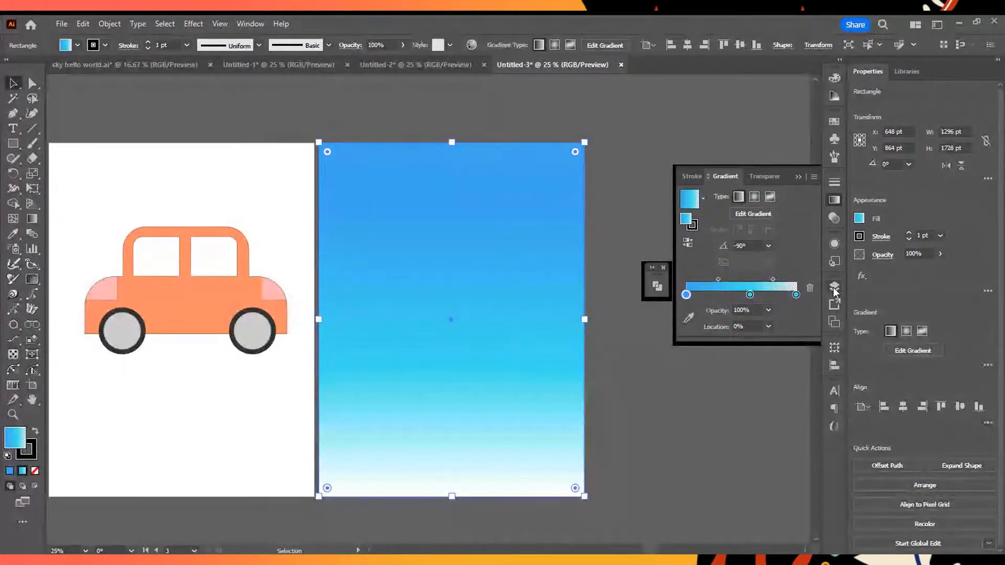
{"action": "left_click", "coordinate": [833, 286]}
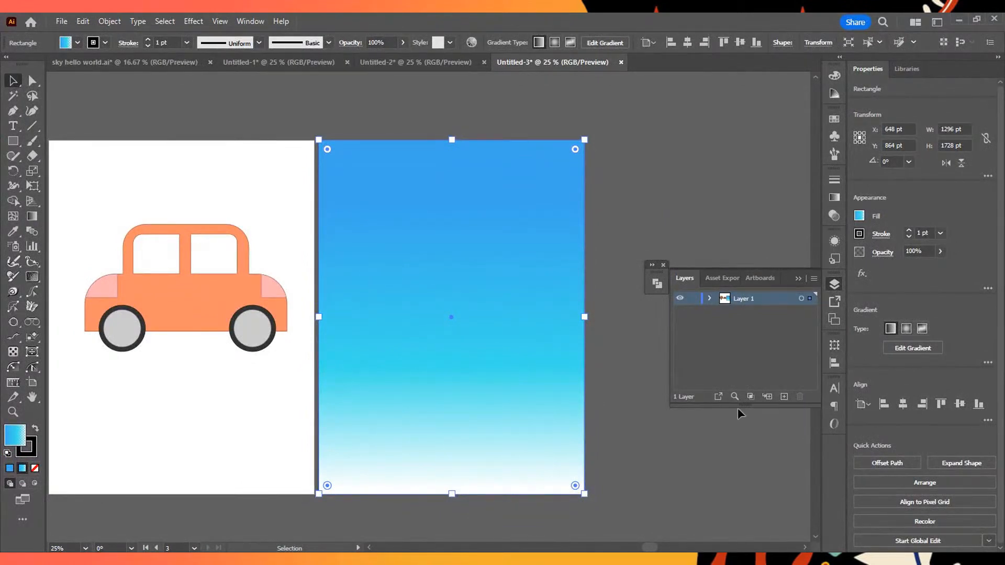
{"action": "left_click", "coordinate": [709, 299]}
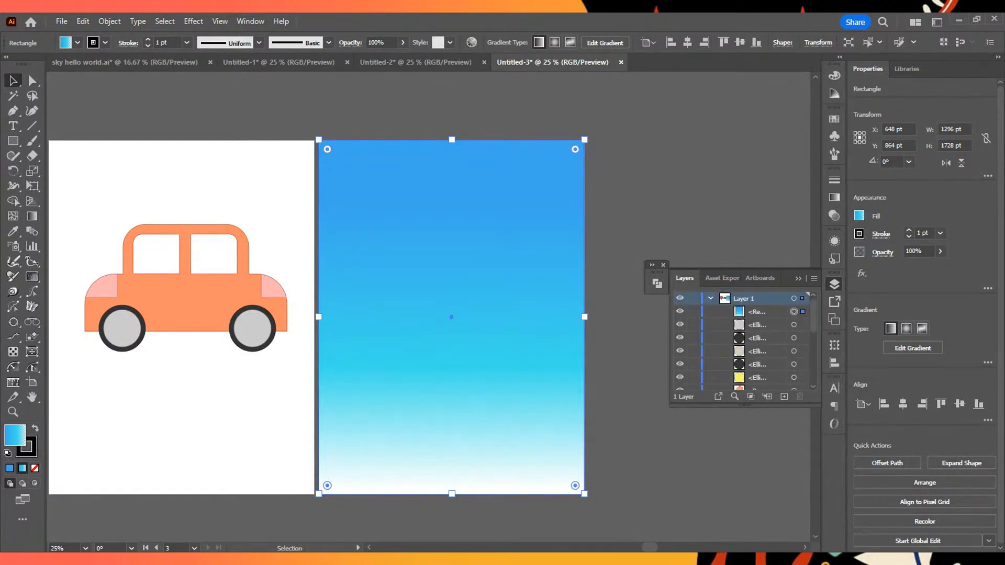
{"action": "left_click", "coordinate": [757, 312]}
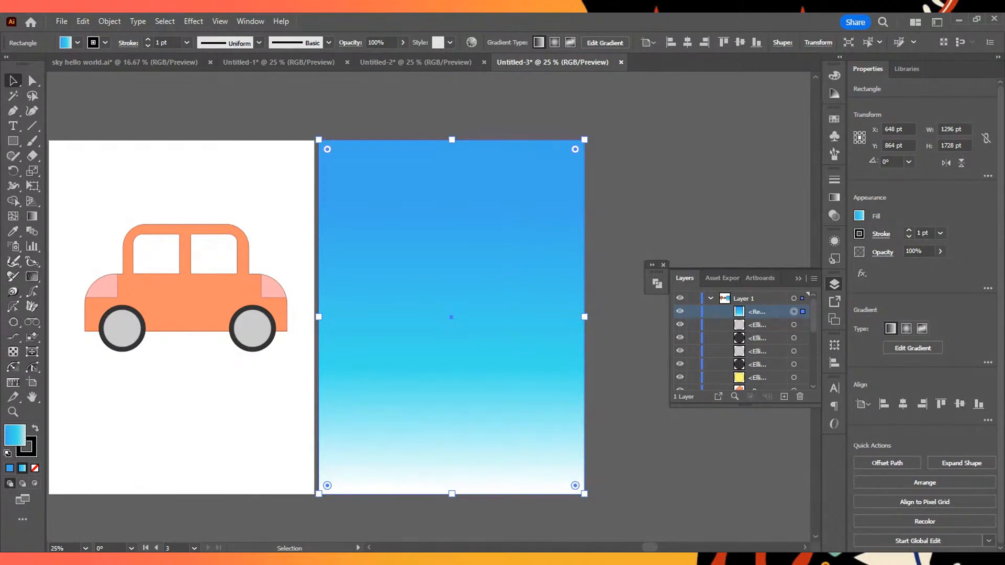
- Toggle the sky rectangle's visibility off and on in Layer 1, and lock the rectangle
{"action": "left_click", "coordinate": [679, 311]}
{"action": "left_click", "coordinate": [679, 311]}
{"action": "left_click", "coordinate": [680, 311]}
{"action": "left_click", "coordinate": [679, 311]}
{"action": "left_click", "coordinate": [680, 311]}
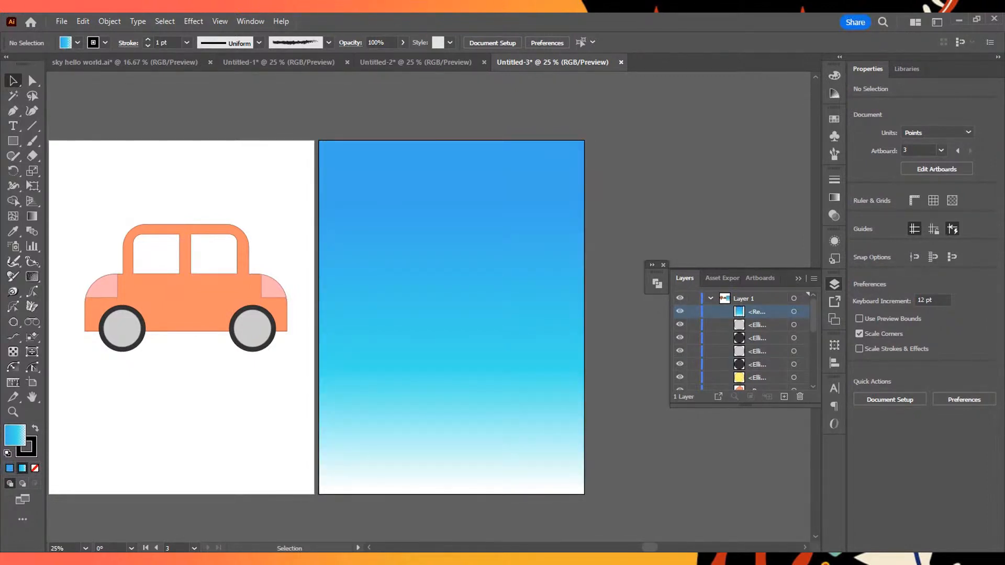
{"action": "left_click", "coordinate": [680, 311]}
{"action": "left_click", "coordinate": [679, 312]}
{"action": "left_click", "coordinate": [680, 312]}
{"action": "left_click", "coordinate": [680, 311]}
{"action": "left_click", "coordinate": [679, 311]}
{"action": "left_click", "coordinate": [680, 311]}
{"action": "left_click", "coordinate": [693, 315]}
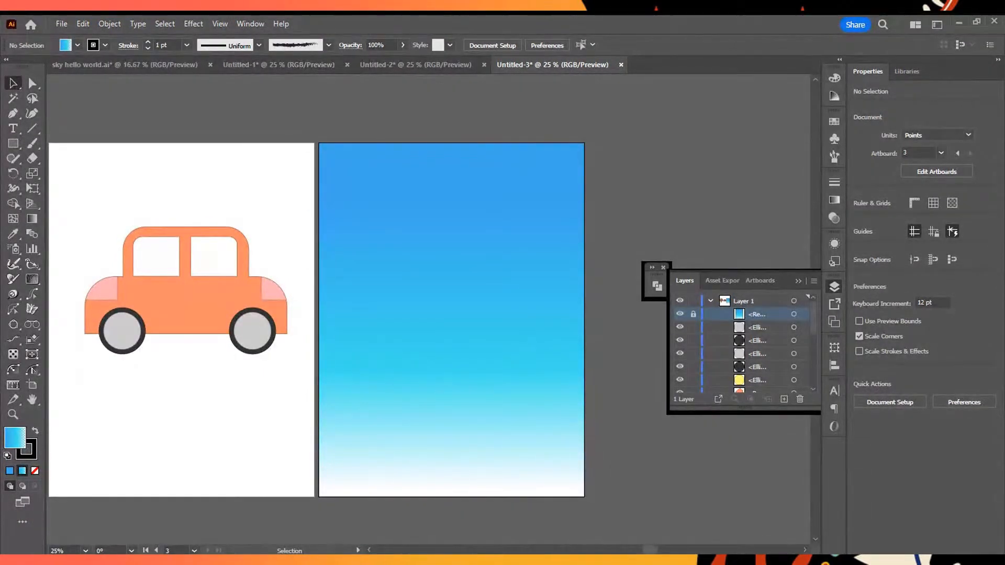
- Draw a solid white circle about 263 pt in diameter over the lower left part of the sky, replacing the gradient-filled first attempt
{"action": "key", "text": "l"}
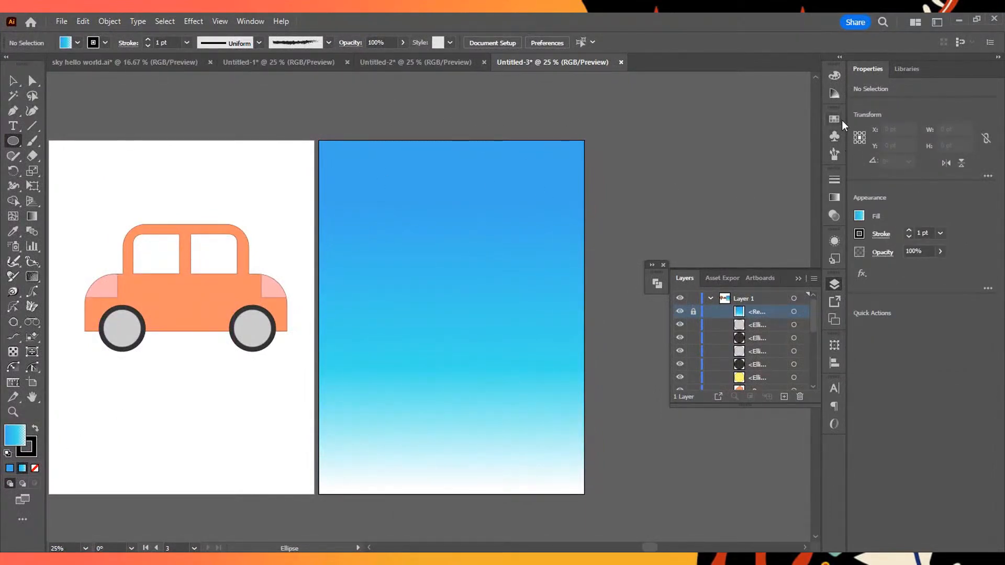
{"action": "left_click", "coordinate": [834, 74]}
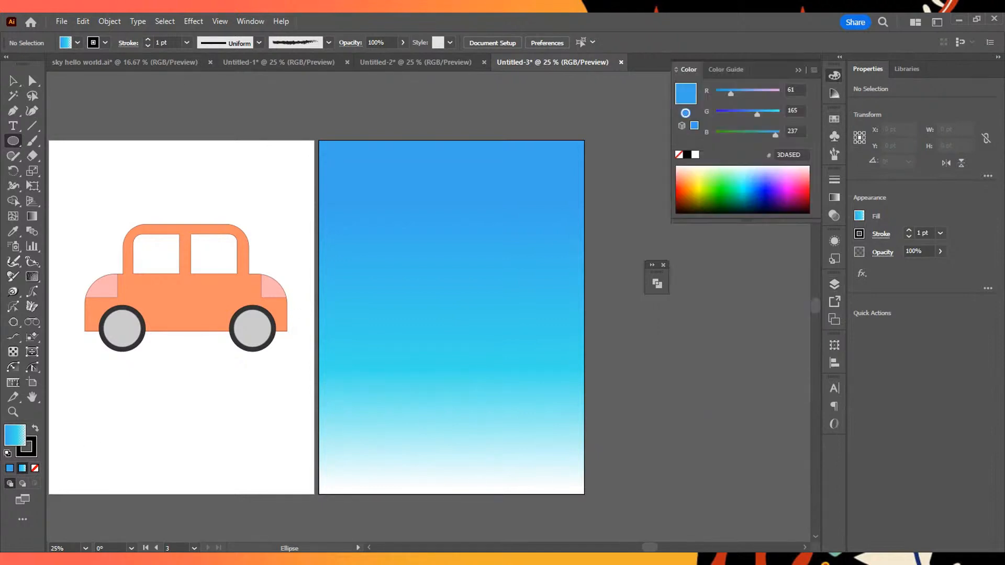
{"action": "left_click", "coordinate": [695, 155]}
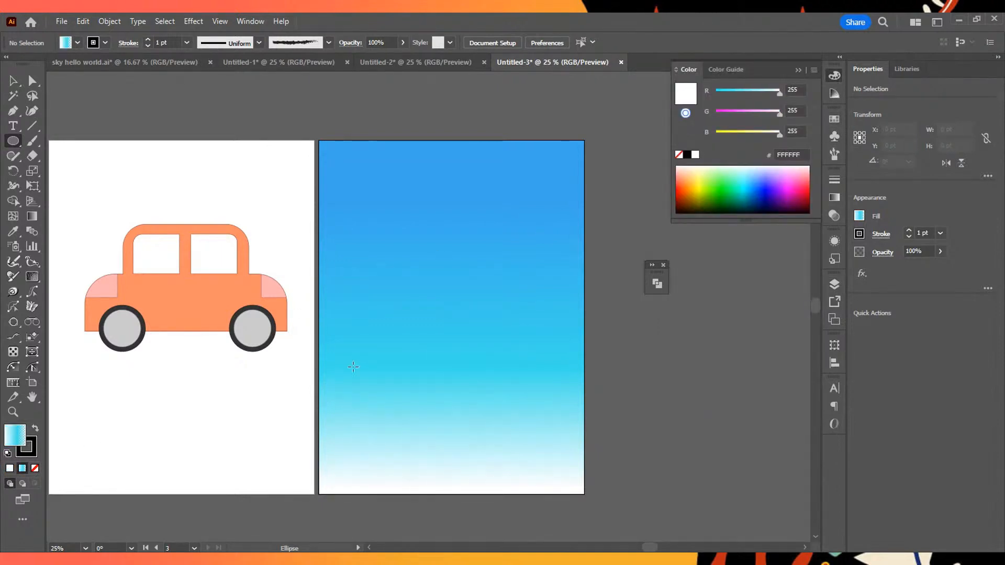
{"action": "left_click_drag", "start_coordinate": [357, 365], "coordinate": [403, 411]}
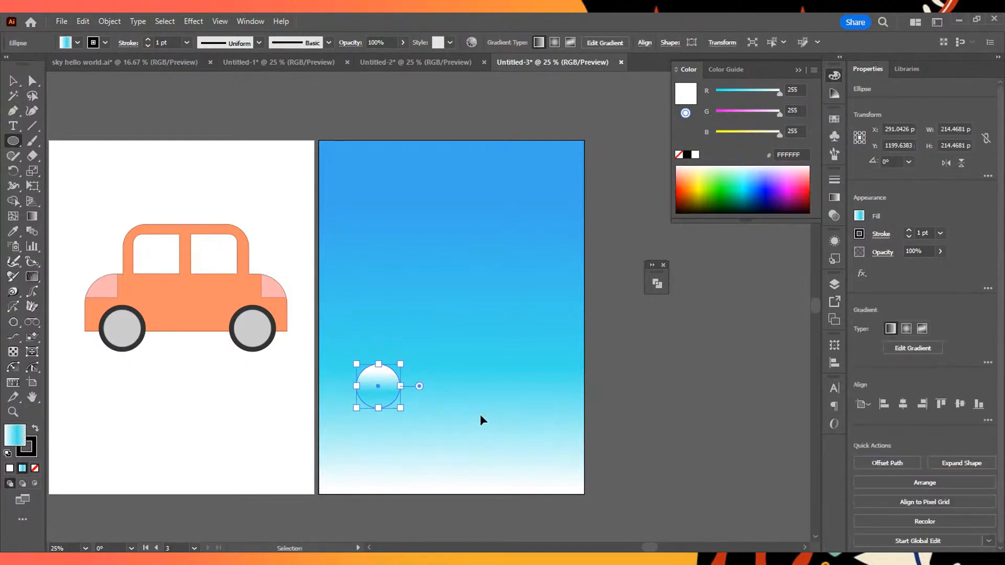
{"action": "key", "text": "ctrl+z"}
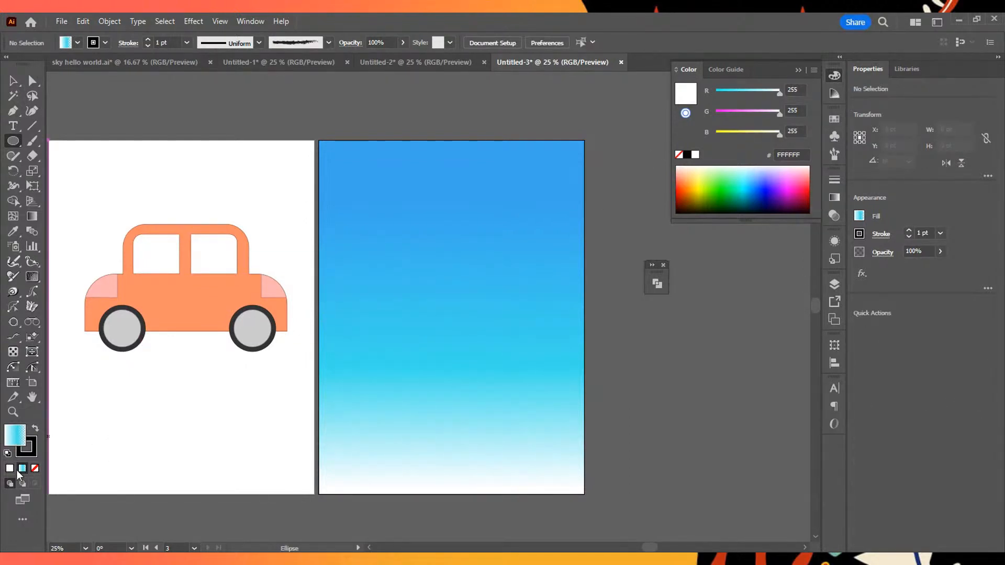
{"action": "key", "text": "d"}
{"action": "left_click_drag", "start_coordinate": [347, 339], "coordinate": [401, 392]}
{"action": "scroll", "coordinate": [417, 388], "scroll_direction": "up", "scroll_amount": 3}
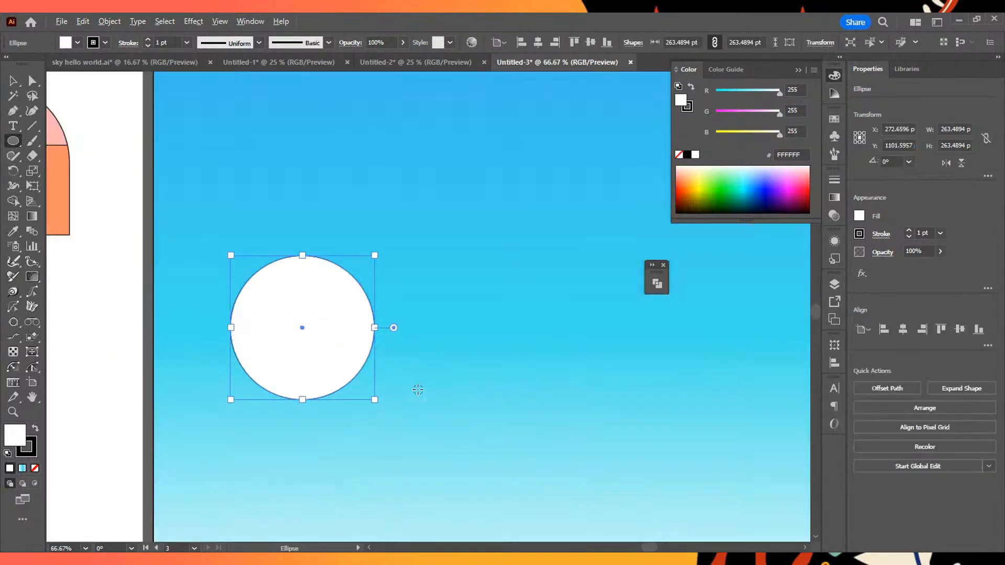
- Draw four overlapping white circles around the first one, the smallest about 161 pt in diameter, to form the cloud's puffs
{"action": "left_click_drag", "start_coordinate": [355, 333], "coordinate": [433, 410]}
{"action": "mouse_move", "coordinate": [322, 411]}
{"action": "left_mouse_down"}
{"action": "mouse_move", "coordinate": [371, 436]}
{"action": "mouse_move", "coordinate": [377, 466]}
{"action": "left_mouse_up"}
{"action": "left_click_drag", "start_coordinate": [246, 354], "coordinate": [302, 377]}
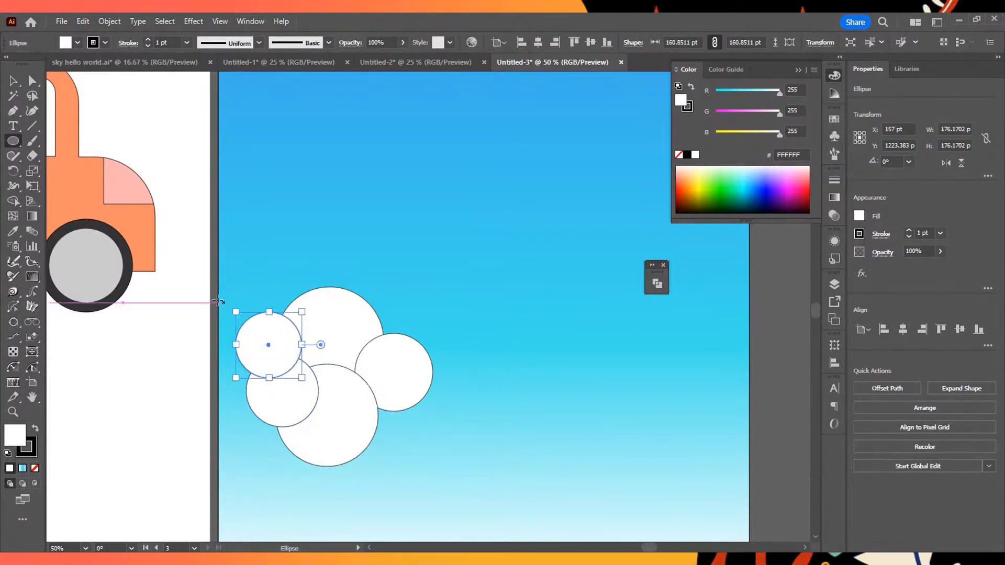
- Draw five wide white ellipses along the cloud's base, including ones about 496 by 158 pt and 293 by 150 pt
{"action": "left_click_drag", "start_coordinate": [373, 368], "coordinate": [500, 414]}
{"action": "mouse_move", "coordinate": [275, 390]}
{"action": "left_mouse_down"}
{"action": "mouse_move", "coordinate": [435, 444]}
{"action": "mouse_move", "coordinate": [393, 451]}
{"action": "mouse_move", "coordinate": [447, 457]}
{"action": "left_mouse_up"}
{"action": "left_click_drag", "start_coordinate": [229, 407], "coordinate": [433, 472]}
{"action": "left_click_drag", "start_coordinate": [378, 400], "coordinate": [601, 465]}
{"action": "left_click_drag", "start_coordinate": [349, 401], "coordinate": [229, 462]}
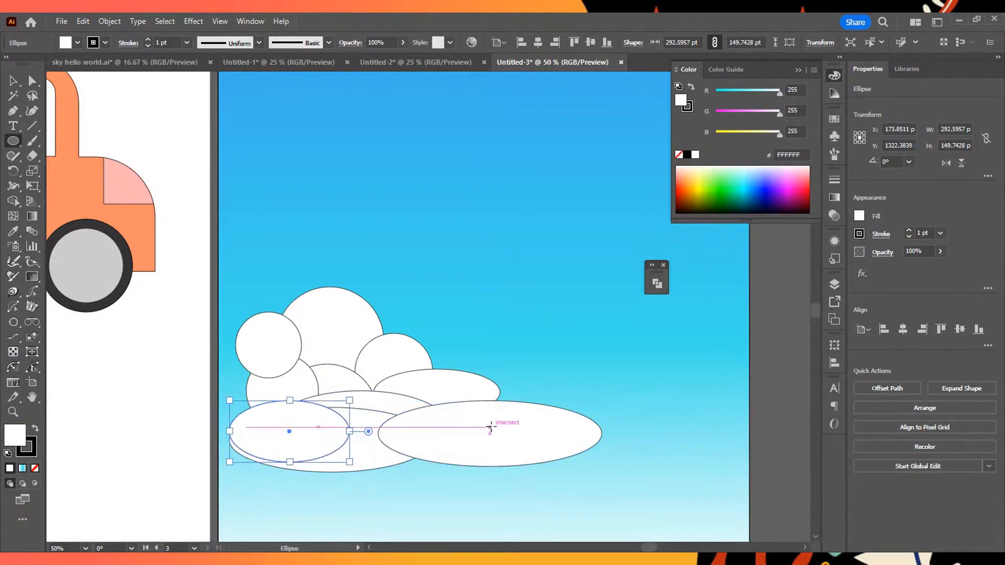
- Undo the last two ellipses and redo them
{"action": "key", "text": "v"}
{"action": "key", "text": "ctrl+z"}
{"action": "key", "text": "ctrl+z"}
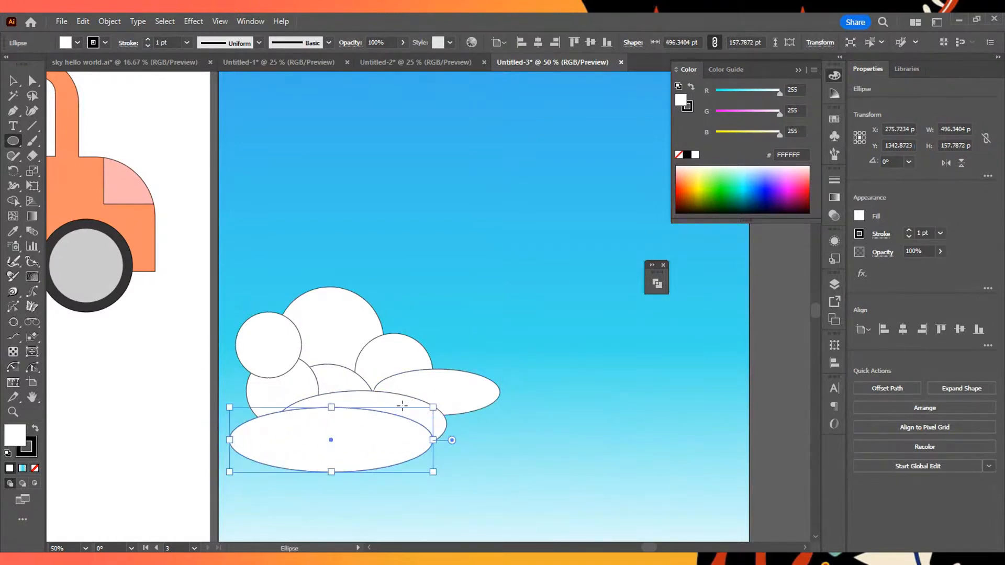
{"action": "key", "text": "l"}
{"action": "key", "text": "v"}
{"action": "key", "text": "ctrl+shift+z"}
{"action": "key", "text": "ctrl+shift+z"}
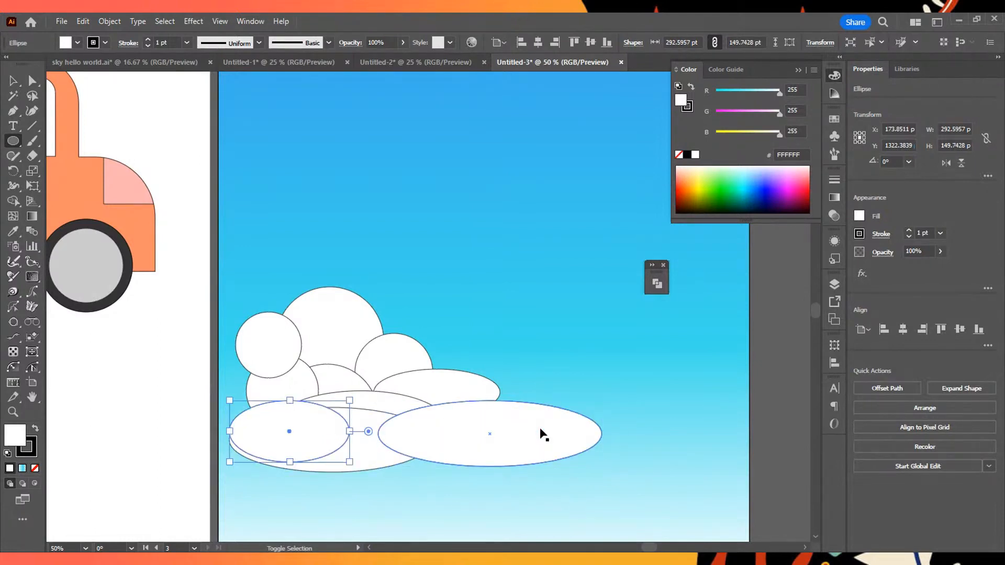
- Move the small front ellipse slightly up and left, lower the leftmost circle onto the cloud, and select all the cloud shapes
{"action": "left_click_drag", "start_coordinate": [289, 435], "coordinate": [281, 416]}
{"action": "left_click", "coordinate": [13, 80]}
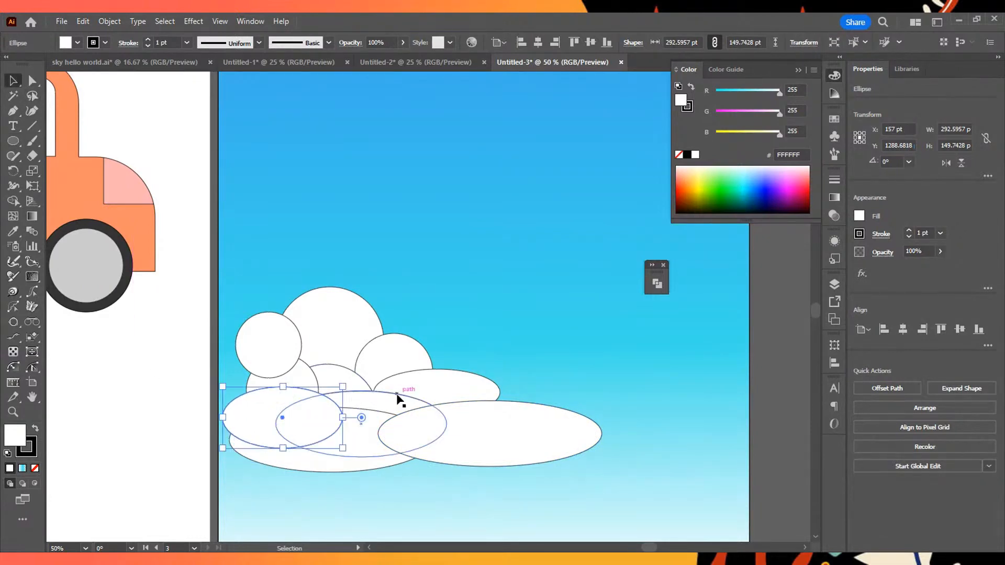
{"action": "left_click_drag", "start_coordinate": [277, 356], "coordinate": [273, 380]}
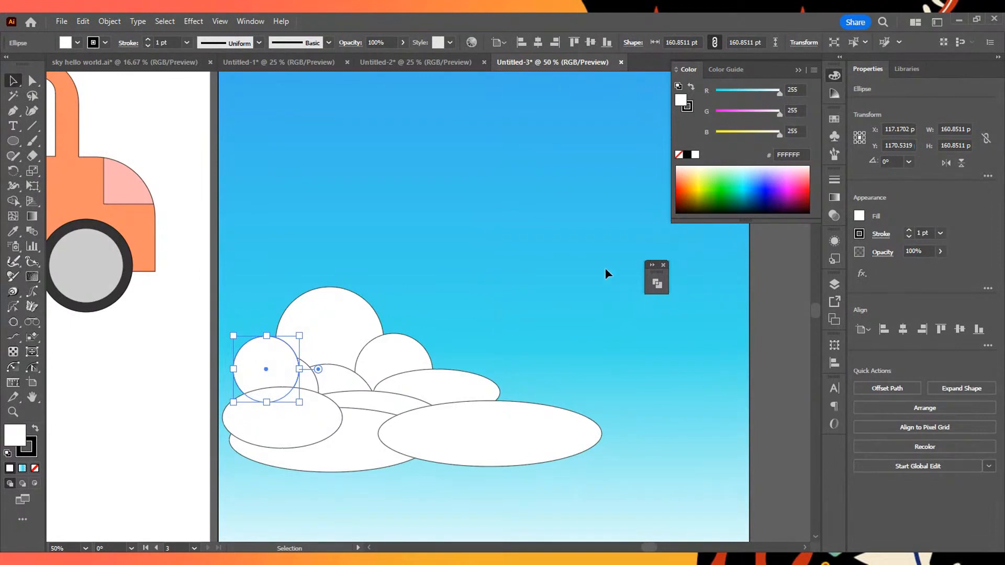
{"action": "left_click_drag", "start_coordinate": [533, 366], "coordinate": [219, 513]}
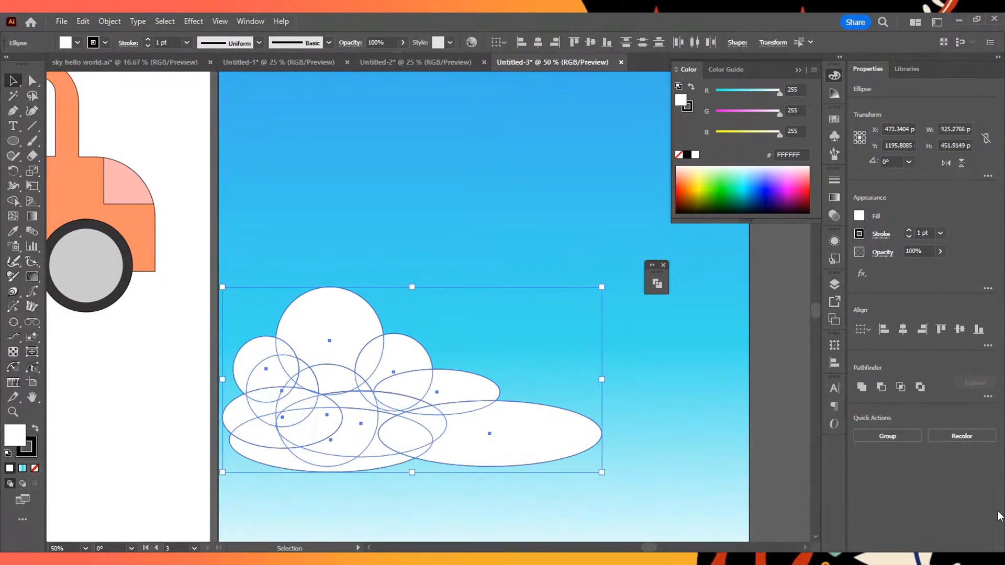
- Try merging the selected cloud shapes with Unite and with a Shape Builder pass over part of the cloud, undoing each attempt
{"action": "left_click", "coordinate": [861, 387]}
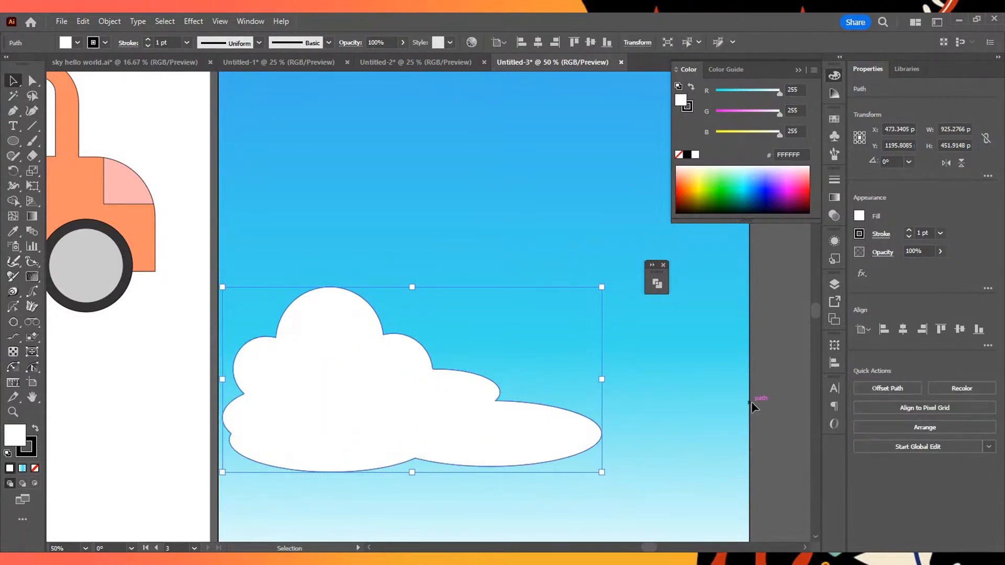
{"action": "key", "text": "ctrl+z"}
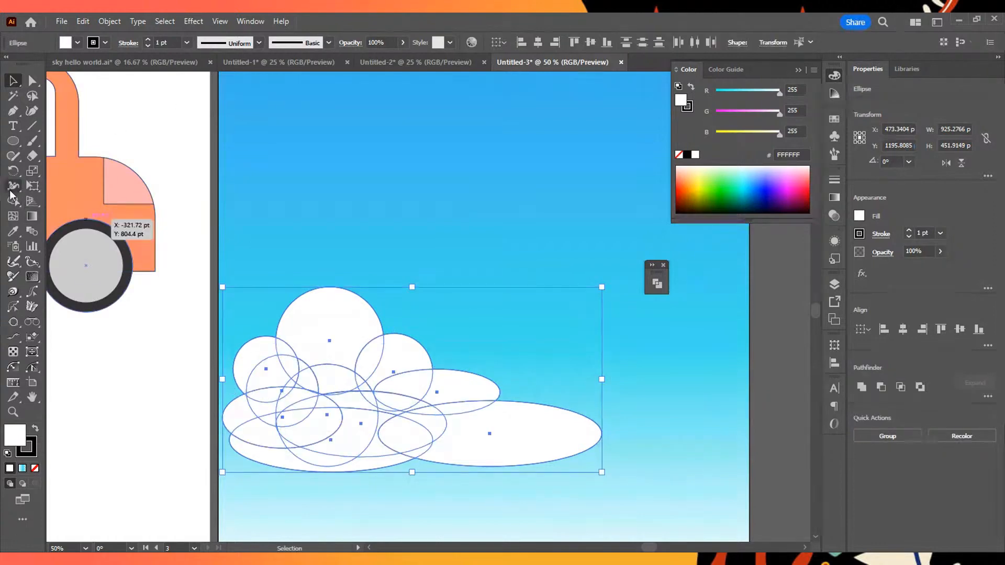
{"action": "key", "text": "shift+m"}
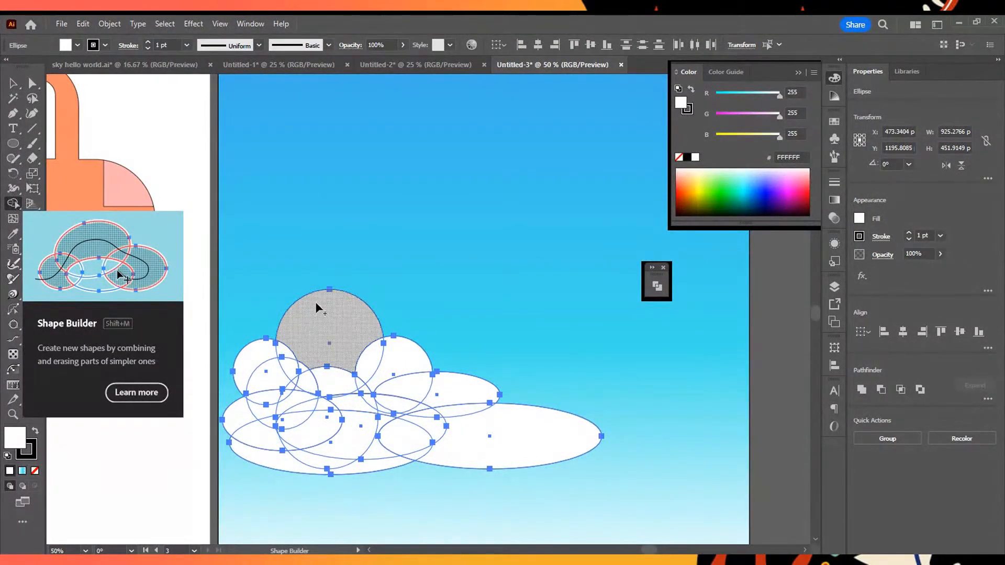
{"action": "left_click_drag", "start_coordinate": [513, 441], "coordinate": [373, 358]}
{"action": "key", "text": "ctrl+z"}
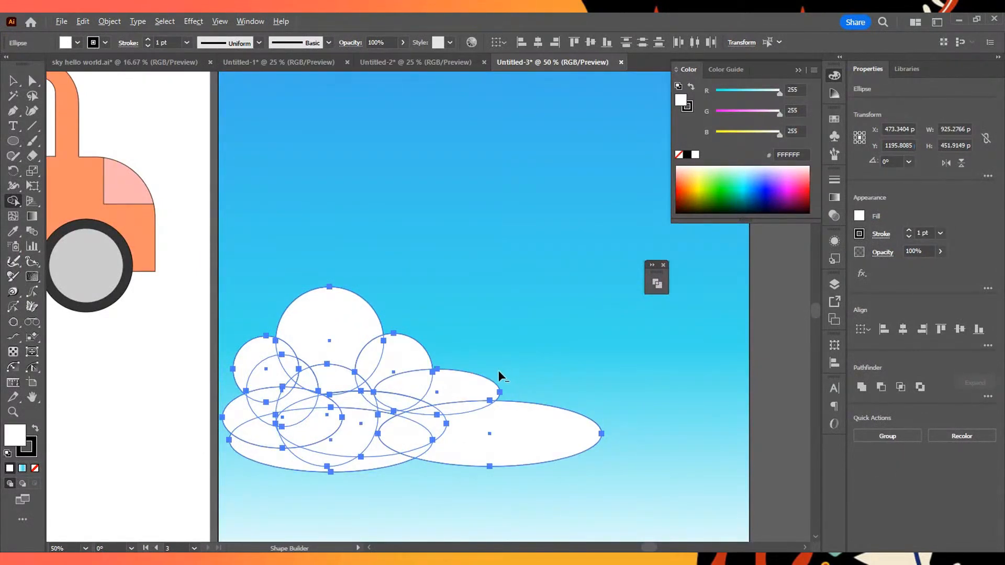
- Try removing individual regions and outer pieces of the cloud with Shape Builder, undoing each removal
{"action": "left_click", "coordinate": [478, 390], "text": "alt"}
{"action": "key", "text": "ctrl+z"}
{"action": "left_click_drag", "start_coordinate": [497, 366], "coordinate": [451, 393]}
{"action": "key", "text": "ctrl+z"}
{"action": "left_click_drag", "start_coordinate": [527, 366], "coordinate": [437, 398]}
{"action": "key", "text": "ctrl+z"}
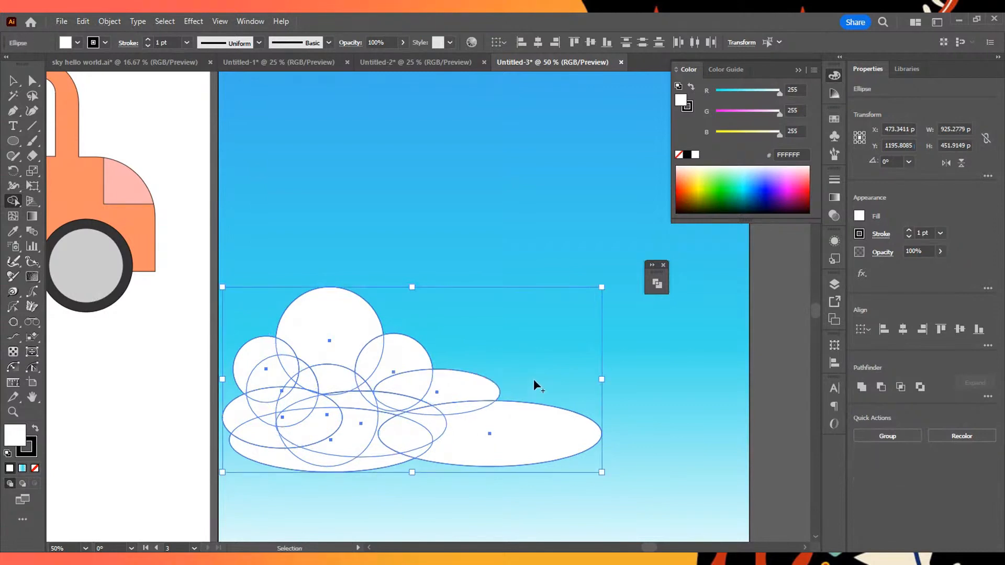
{"action": "left_click_drag", "start_coordinate": [500, 365], "coordinate": [451, 391]}
{"action": "key", "text": "ctrl+z"}
{"action": "left_click_drag", "start_coordinate": [539, 372], "coordinate": [429, 414]}
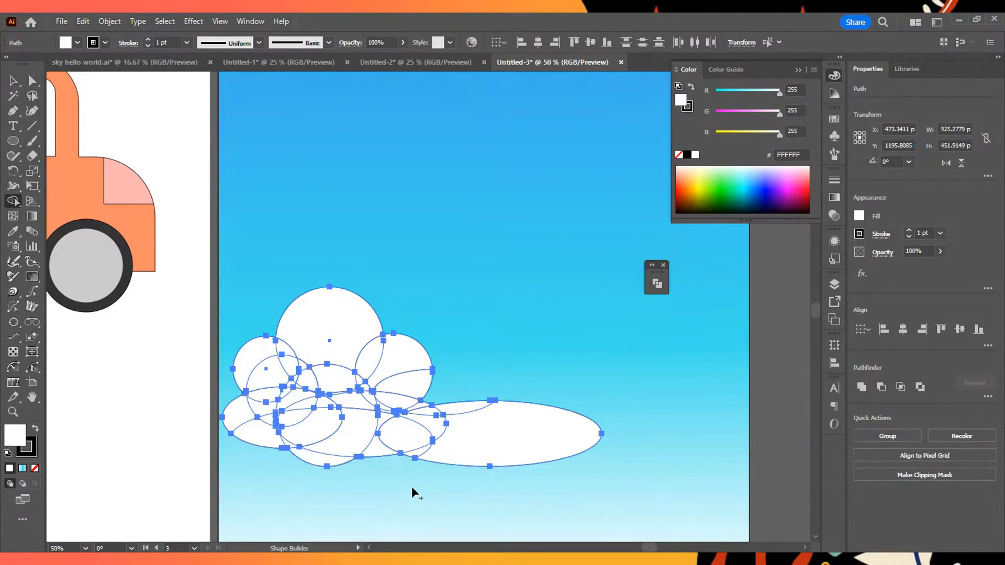
{"action": "key", "text": "ctrl+z"}
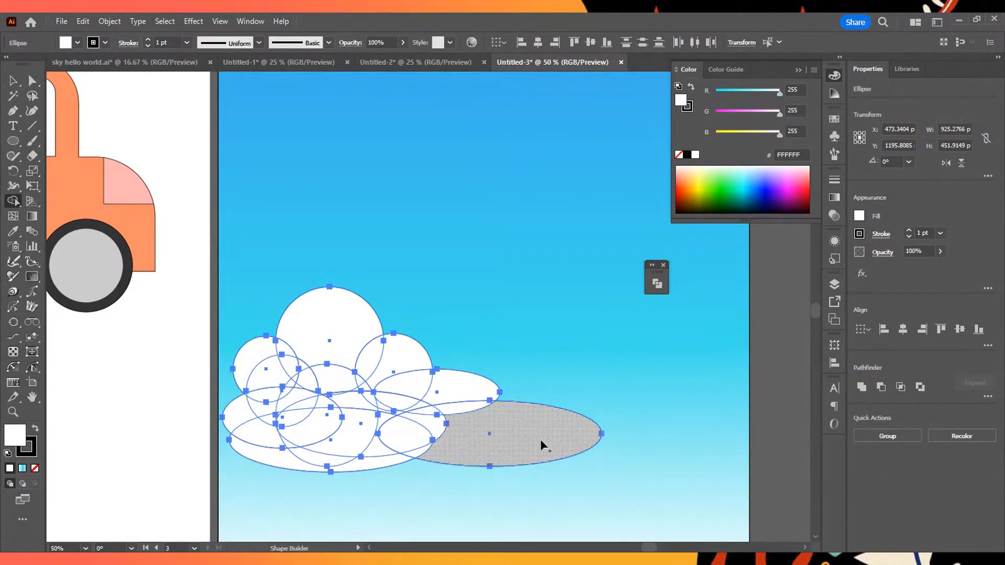
- Merge all the overlapping circle and ellipse regions into one cloud shape with Shape Builder
{"action": "mouse_move", "coordinate": [547, 429]}
{"action": "left_mouse_down"}
{"action": "mouse_move", "coordinate": [293, 368]}
{"action": "mouse_move", "coordinate": [256, 339]}
{"action": "mouse_move", "coordinate": [238, 374]}
{"action": "left_mouse_up"}
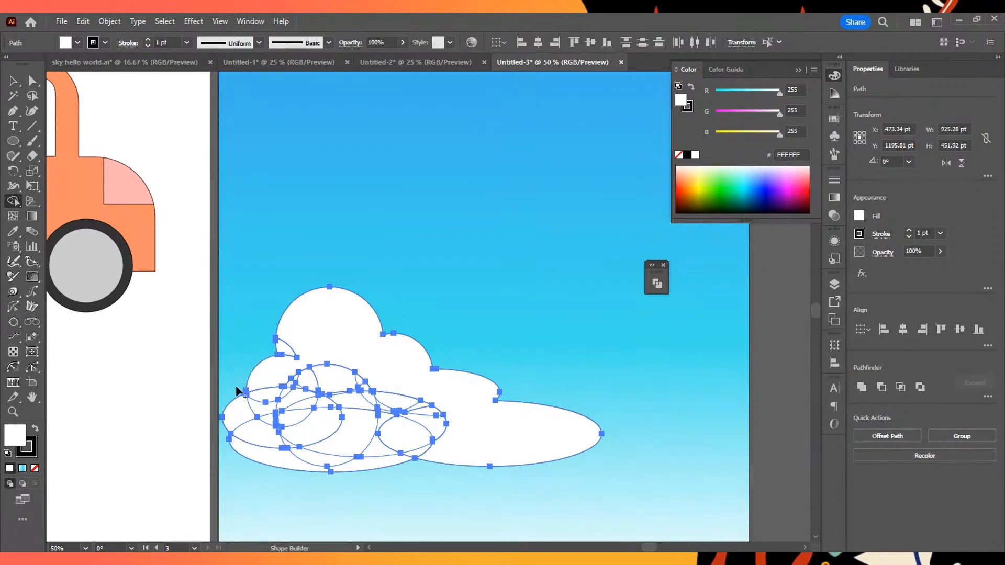
{"action": "mouse_move", "coordinate": [308, 329]}
{"action": "left_mouse_down"}
{"action": "mouse_move", "coordinate": [252, 418]}
{"action": "mouse_move", "coordinate": [348, 453]}
{"action": "mouse_move", "coordinate": [384, 423]}
{"action": "mouse_move", "coordinate": [340, 393]}
{"action": "mouse_move", "coordinate": [278, 384]}
{"action": "mouse_move", "coordinate": [319, 354]}
{"action": "mouse_move", "coordinate": [261, 407]}
{"action": "mouse_move", "coordinate": [306, 391]}
{"action": "mouse_move", "coordinate": [290, 387]}
{"action": "mouse_move", "coordinate": [301, 378]}
{"action": "mouse_move", "coordinate": [319, 402]}
{"action": "mouse_move", "coordinate": [369, 378]}
{"action": "mouse_move", "coordinate": [348, 396]}
{"action": "mouse_move", "coordinate": [313, 394]}
{"action": "mouse_move", "coordinate": [288, 409]}
{"action": "mouse_move", "coordinate": [293, 418]}
{"action": "mouse_move", "coordinate": [373, 420]}
{"action": "mouse_move", "coordinate": [406, 407]}
{"action": "left_mouse_up"}
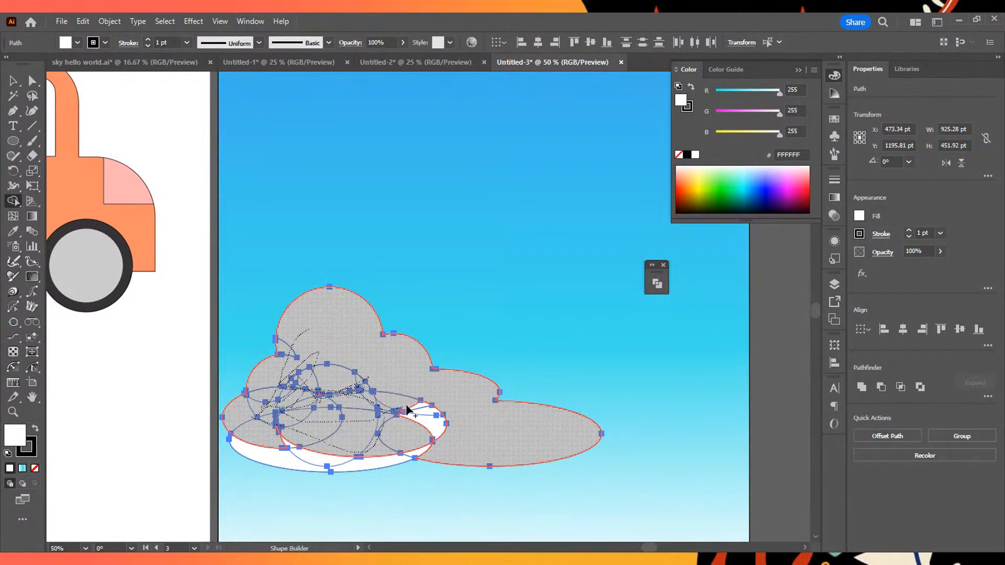
{"action": "mouse_move", "coordinate": [424, 447]}
{"action": "left_mouse_down"}
{"action": "mouse_move", "coordinate": [300, 458]}
{"action": "mouse_move", "coordinate": [280, 424]}
{"action": "mouse_move", "coordinate": [312, 383]}
{"action": "mouse_move", "coordinate": [318, 401]}
{"action": "mouse_move", "coordinate": [324, 395]}
{"action": "mouse_move", "coordinate": [271, 430]}
{"action": "mouse_move", "coordinate": [355, 389]}
{"action": "mouse_move", "coordinate": [395, 390]}
{"action": "mouse_move", "coordinate": [510, 432]}
{"action": "left_mouse_up"}
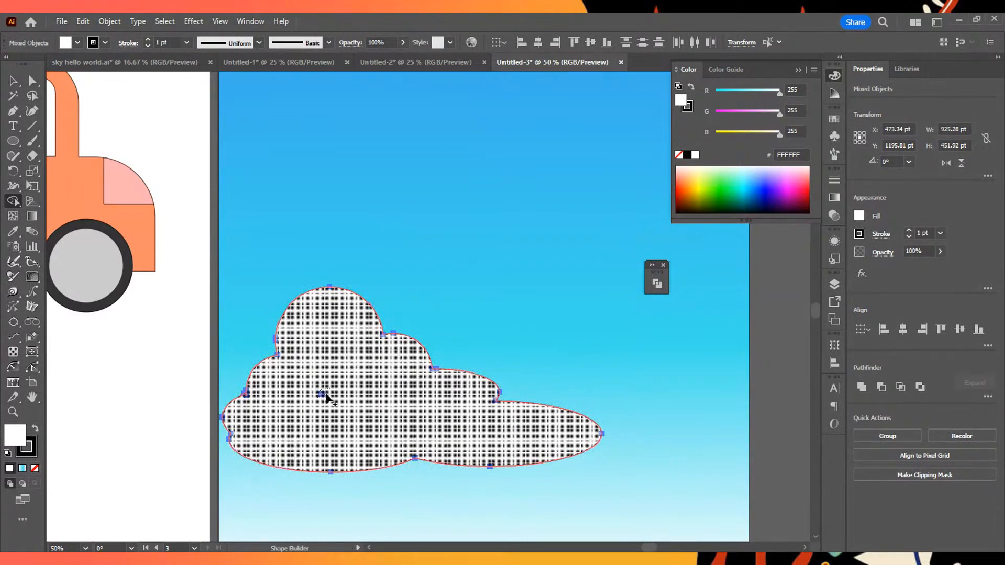
- Move the merged cloud up into the blue part of the sky and remove its stroke
{"action": "mouse_move", "coordinate": [367, 411]}
{"action": "left_mouse_down"}
{"action": "mouse_move", "coordinate": [335, 408]}
{"action": "mouse_move", "coordinate": [321, 394]}
{"action": "mouse_move", "coordinate": [350, 408]}
{"action": "mouse_move", "coordinate": [335, 392]}
{"action": "mouse_move", "coordinate": [313, 400]}
{"action": "mouse_move", "coordinate": [384, 406]}
{"action": "mouse_move", "coordinate": [408, 352]}
{"action": "mouse_move", "coordinate": [403, 243]}
{"action": "left_mouse_up"}
{"action": "left_click", "coordinate": [13, 80]}
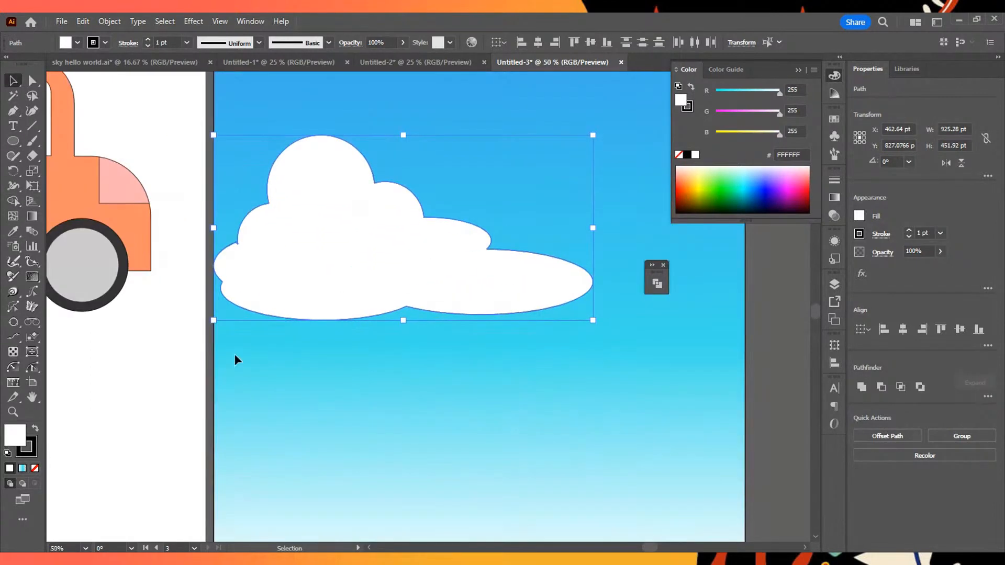
{"action": "left_click", "coordinate": [35, 469]}
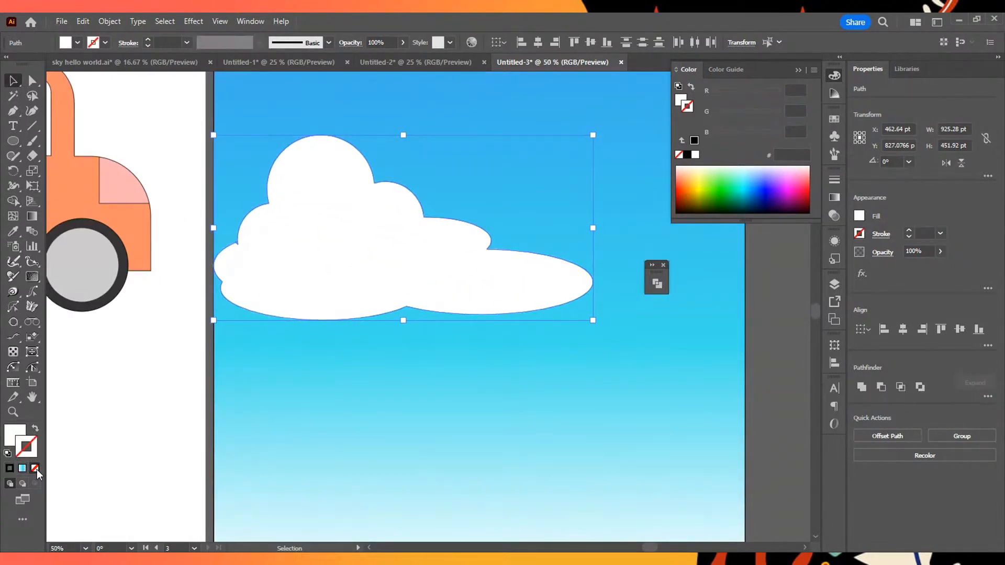
{"action": "left_click_drag", "start_coordinate": [430, 248], "coordinate": [448, 258]}
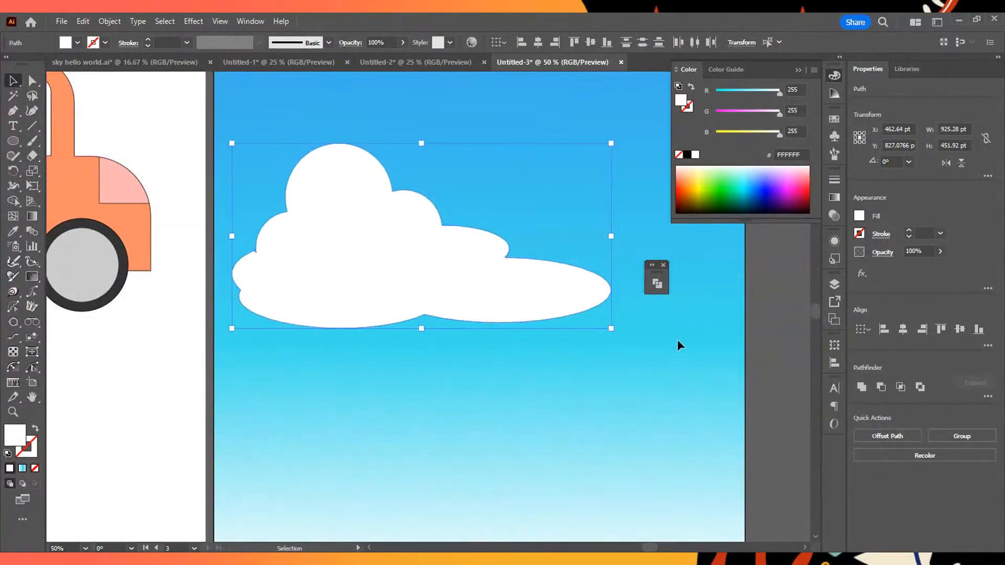
- Apply the linear white-to-cyan gradient to the cloud's fill and move its middle stop to about 43%
{"action": "left_click", "coordinate": [837, 199]}
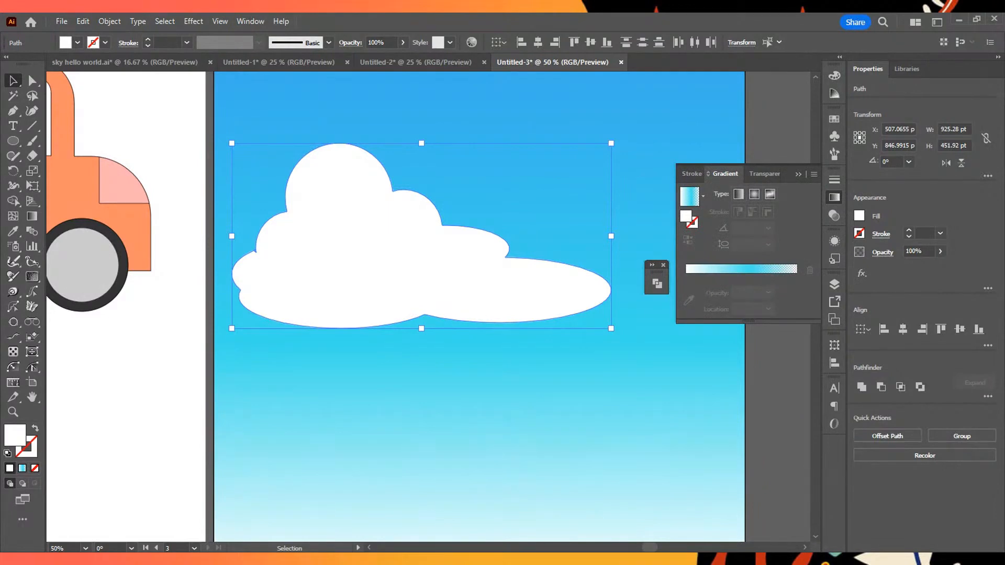
{"action": "left_click", "coordinate": [690, 197]}
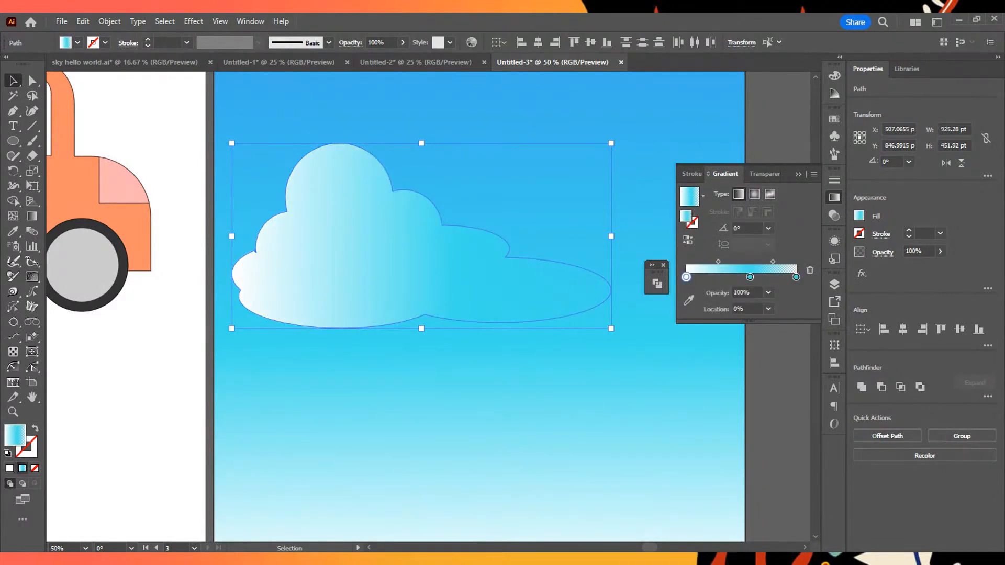
{"action": "left_click_drag", "start_coordinate": [750, 277], "coordinate": [733, 277]}
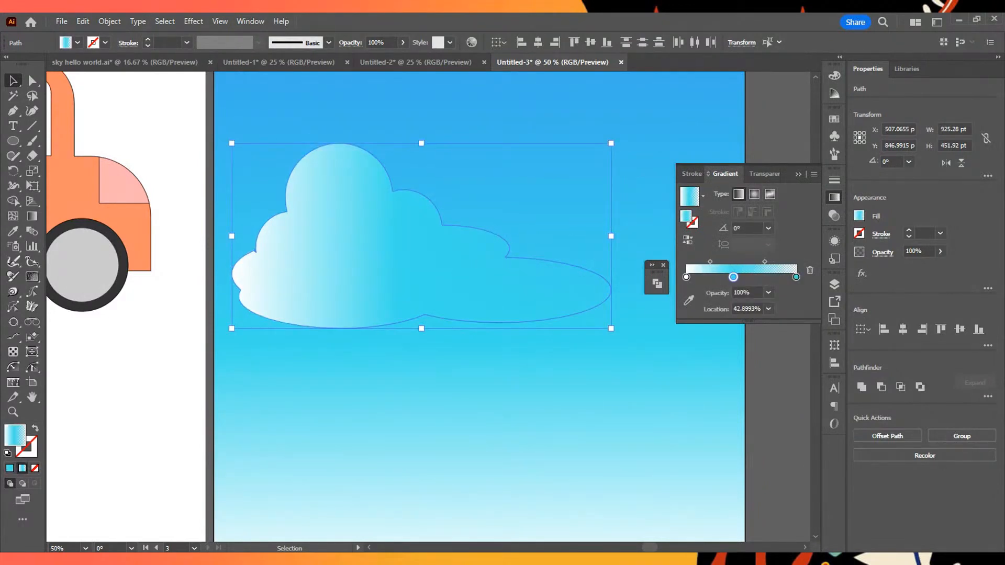
- Enter isolation mode on the cloud path, leave it, and isolate the cloud again
{"action": "double_click", "coordinate": [456, 270]}
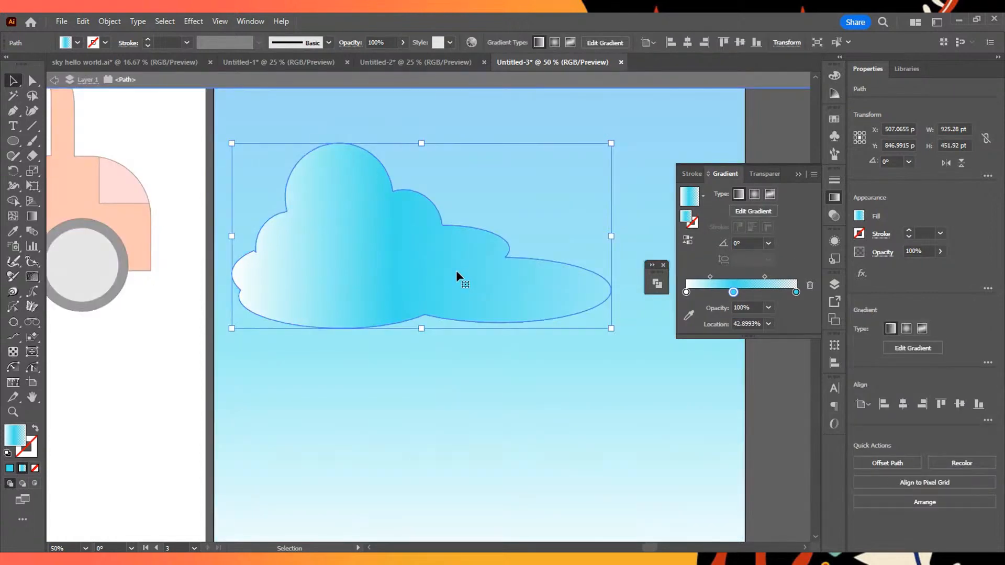
{"action": "left_click", "coordinate": [53, 79]}
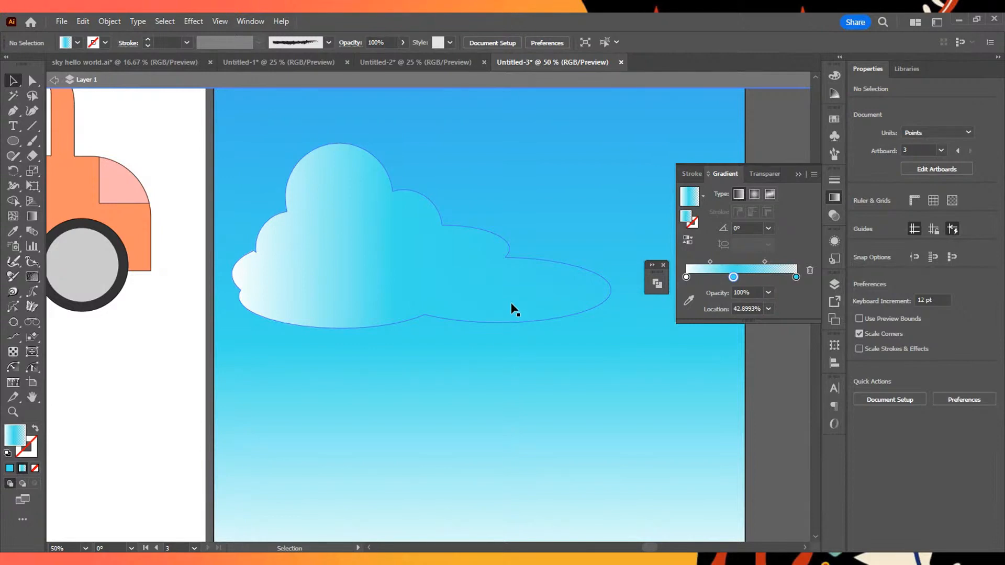
{"action": "double_click", "coordinate": [511, 309]}
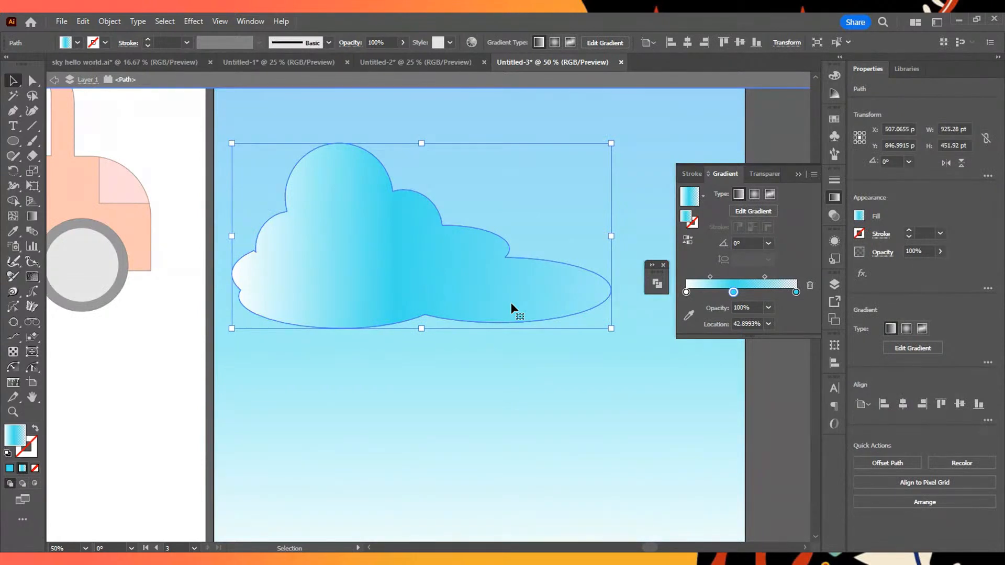
{"action": "scroll", "coordinate": [282, 183], "scroll_direction": "down", "scroll_amount": 5}
{"action": "scroll", "coordinate": [461, 205], "scroll_direction": "up", "scroll_amount": 5}
{"action": "key", "text": "space"}
{"action": "left_click_drag", "start_coordinate": [451, 214], "coordinate": [626, 193]}
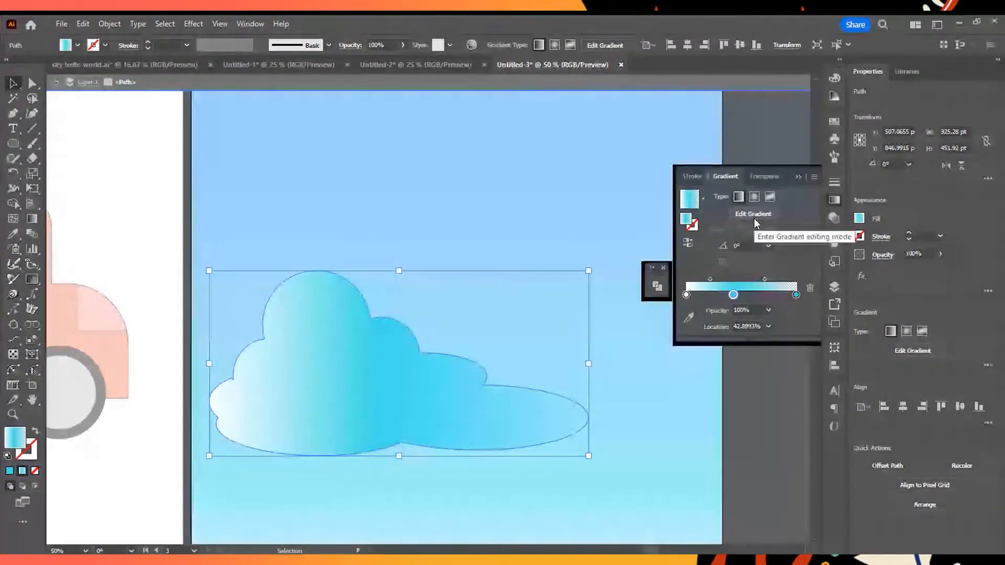
- Edit the cloud's gradient so it runs vertically at 90°, and move its transparent end stop to about 85%
{"action": "left_click", "coordinate": [753, 213]}
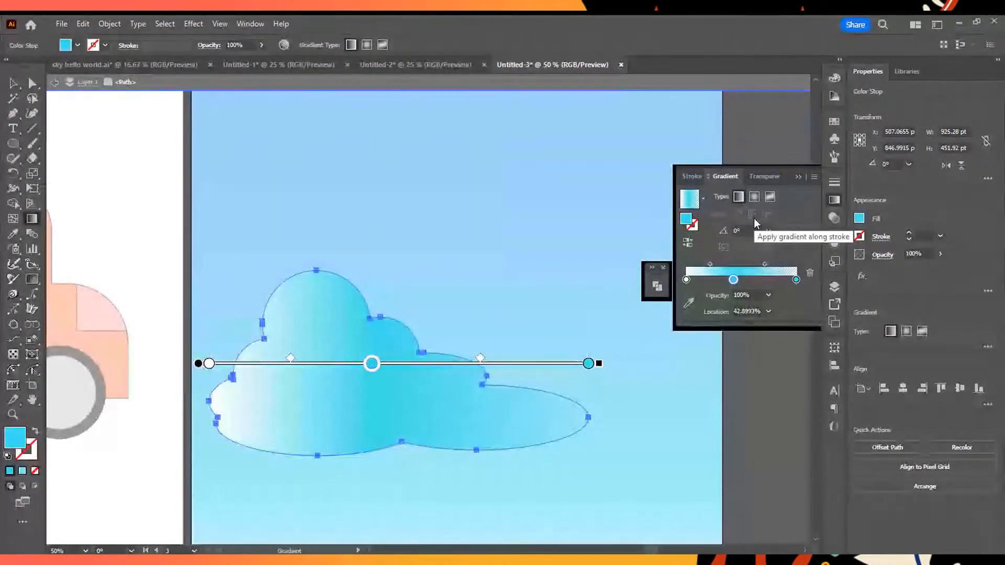
{"action": "mouse_move", "coordinate": [373, 365]}
{"action": "left_mouse_down"}
{"action": "mouse_move", "coordinate": [458, 362]}
{"action": "mouse_move", "coordinate": [352, 406]}
{"action": "mouse_move", "coordinate": [401, 362]}
{"action": "left_mouse_up"}
{"action": "mouse_move", "coordinate": [198, 361]}
{"action": "left_mouse_down"}
{"action": "mouse_move", "coordinate": [246, 377]}
{"action": "mouse_move", "coordinate": [246, 361]}
{"action": "left_mouse_up"}
{"action": "mouse_move", "coordinate": [647, 362]}
{"action": "left_mouse_down"}
{"action": "mouse_move", "coordinate": [556, 226]}
{"action": "mouse_move", "coordinate": [631, 362]}
{"action": "mouse_move", "coordinate": [502, 180]}
{"action": "mouse_move", "coordinate": [373, 121]}
{"action": "mouse_move", "coordinate": [325, 164]}
{"action": "left_mouse_up"}
{"action": "mouse_move", "coordinate": [256, 361]}
{"action": "left_mouse_down"}
{"action": "mouse_move", "coordinate": [399, 361]}
{"action": "mouse_move", "coordinate": [397, 488]}
{"action": "mouse_move", "coordinate": [375, 520]}
{"action": "mouse_move", "coordinate": [399, 494]}
{"action": "left_mouse_up"}
{"action": "left_click_drag", "start_coordinate": [399, 128], "coordinate": [399, 182]}
- Recolor the cloud gradient's transparent end stop and middle cyan stop to white
{"action": "double_click", "coordinate": [400, 183]}
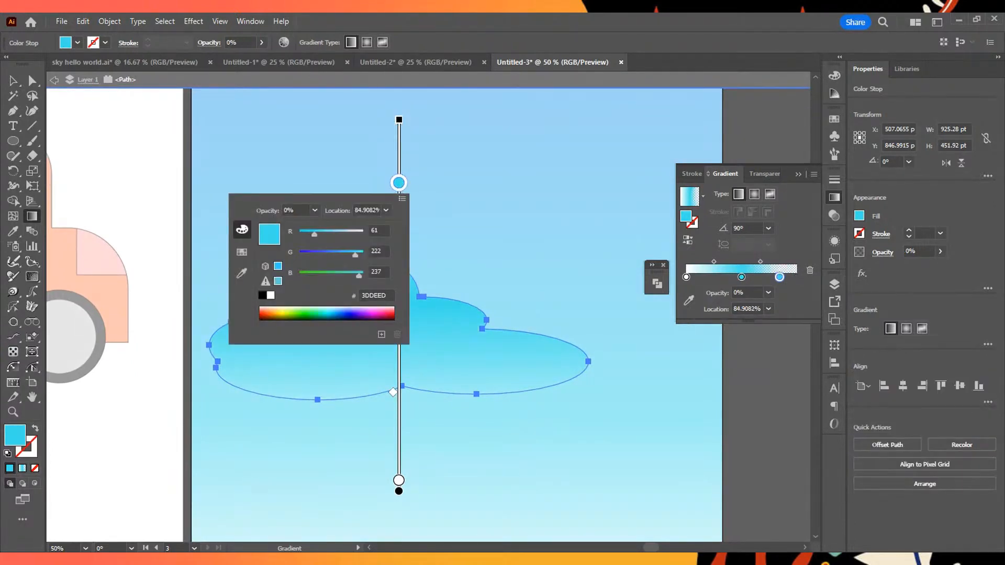
{"action": "mouse_move", "coordinate": [314, 234]}
{"action": "left_mouse_down"}
{"action": "mouse_move", "coordinate": [363, 234]}
{"action": "mouse_move", "coordinate": [364, 276]}
{"action": "mouse_move", "coordinate": [398, 302]}
{"action": "mouse_move", "coordinate": [401, 347]}
{"action": "left_mouse_up"}
{"action": "double_click", "coordinate": [400, 346]}
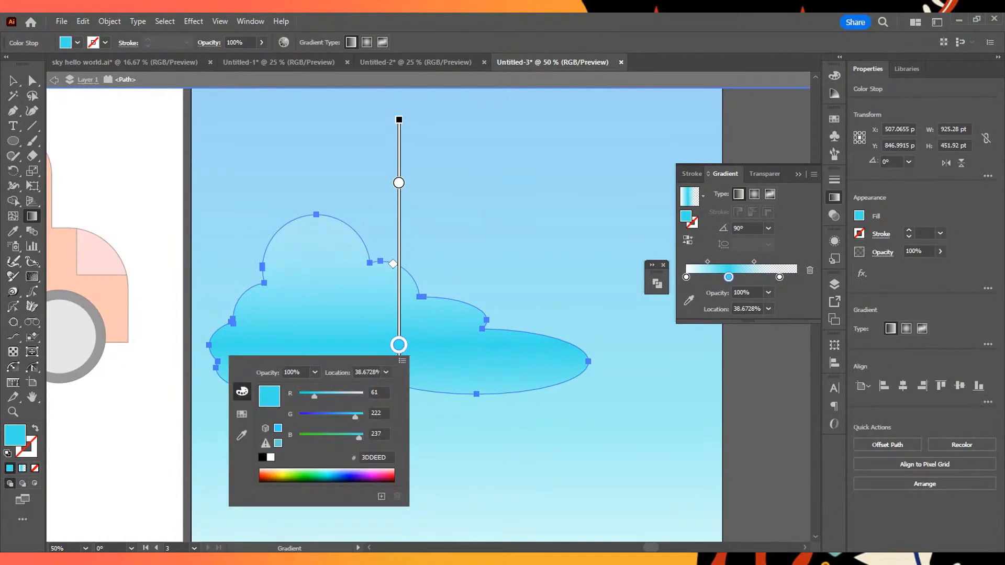
{"action": "left_click_drag", "start_coordinate": [314, 397], "coordinate": [364, 437]}
- Flip the cloud's gradient to -90°, set its middle stop to about 16%, and deselect the cloud
{"action": "mouse_move", "coordinate": [399, 345]}
{"action": "left_mouse_down"}
{"action": "mouse_move", "coordinate": [399, 291]}
{"action": "mouse_move", "coordinate": [396, 387]}
{"action": "mouse_move", "coordinate": [399, 329]}
{"action": "left_mouse_up"}
{"action": "mouse_move", "coordinate": [400, 122]}
{"action": "left_mouse_down"}
{"action": "mouse_move", "coordinate": [399, 107]}
{"action": "mouse_move", "coordinate": [637, 469]}
{"action": "mouse_move", "coordinate": [415, 484]}
{"action": "mouse_move", "coordinate": [403, 512]}
{"action": "mouse_move", "coordinate": [377, 225]}
{"action": "mouse_move", "coordinate": [387, 135]}
{"action": "left_mouse_up"}
{"action": "left_click_drag", "start_coordinate": [399, 291], "coordinate": [410, 198]}
{"action": "left_click", "coordinate": [14, 82]}
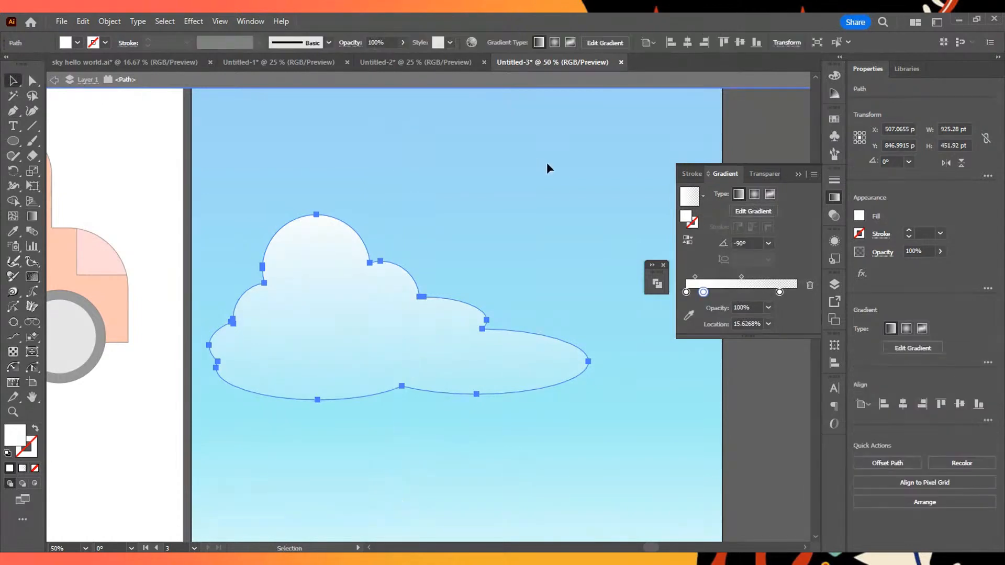
{"action": "left_click", "coordinate": [551, 164]}
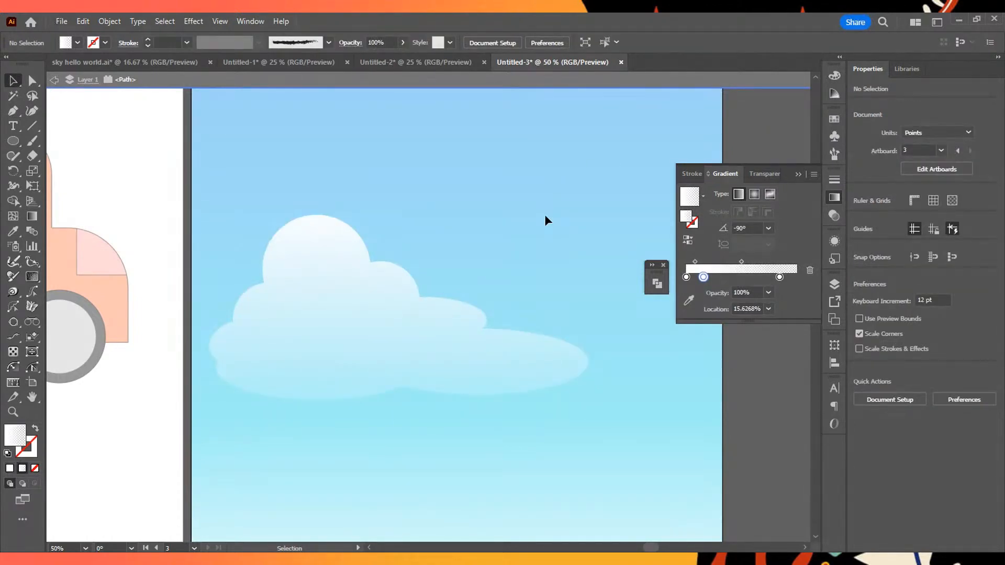
- Move the cloud gradient's middle stop down to about 35% and exit isolation of the cloud path
{"action": "scroll", "coordinate": [609, 324], "scroll_direction": "down", "scroll_amount": 3}
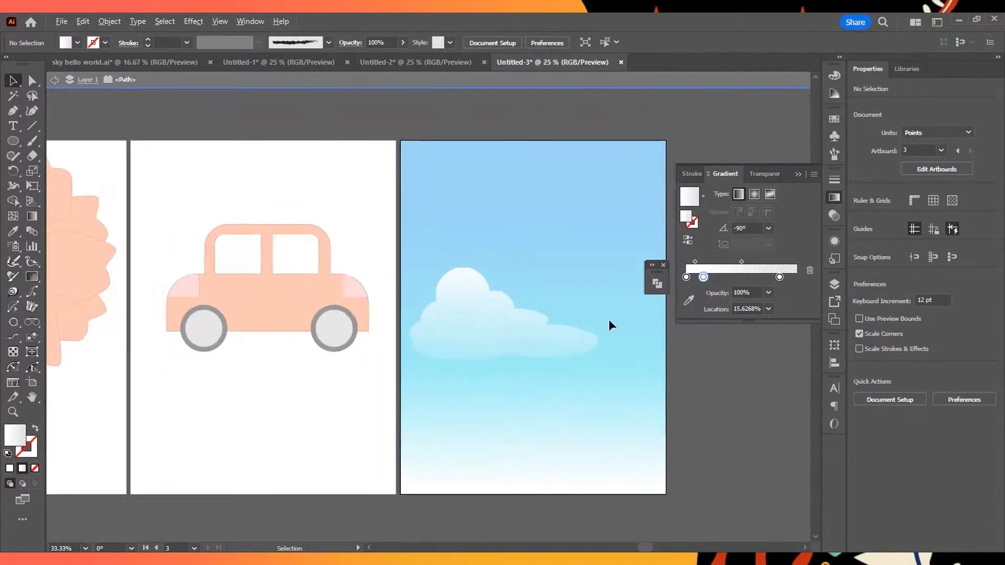
{"action": "scroll", "coordinate": [608, 319], "scroll_direction": "up", "scroll_amount": 3}
{"action": "left_click", "coordinate": [463, 338]}
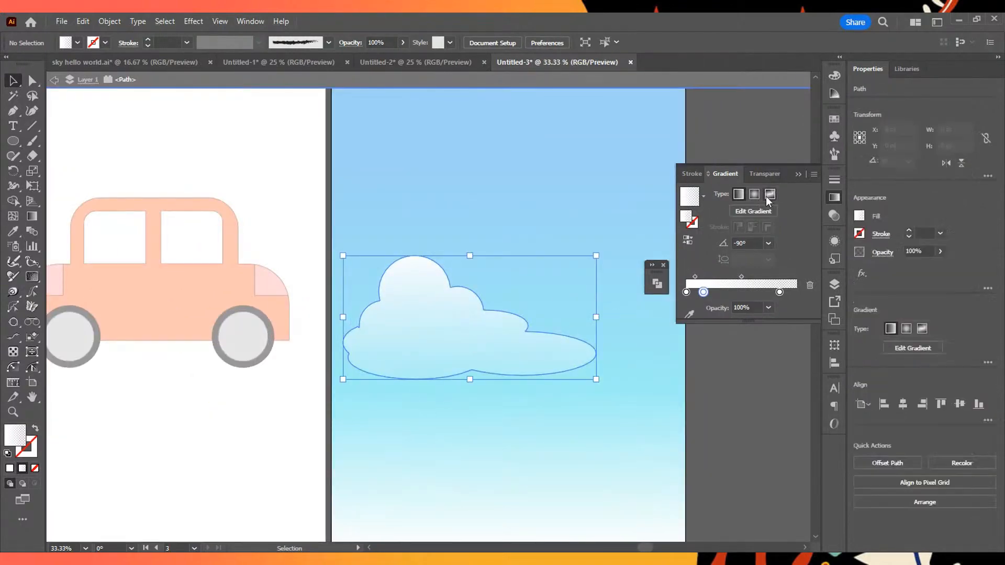
{"action": "left_click", "coordinate": [759, 212]}
{"action": "left_click_drag", "start_coordinate": [469, 238], "coordinate": [476, 293]}
{"action": "left_click", "coordinate": [56, 80]}
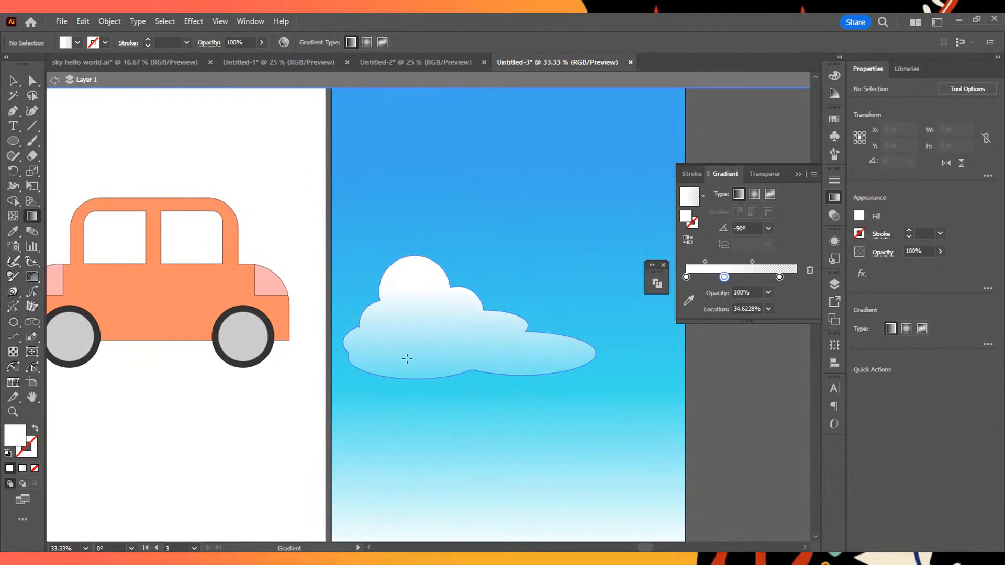
- Move the cloud slightly left and up on the sky artboard, centering it at about X 477 pt, Y 827 pt
{"action": "key", "text": "v"}
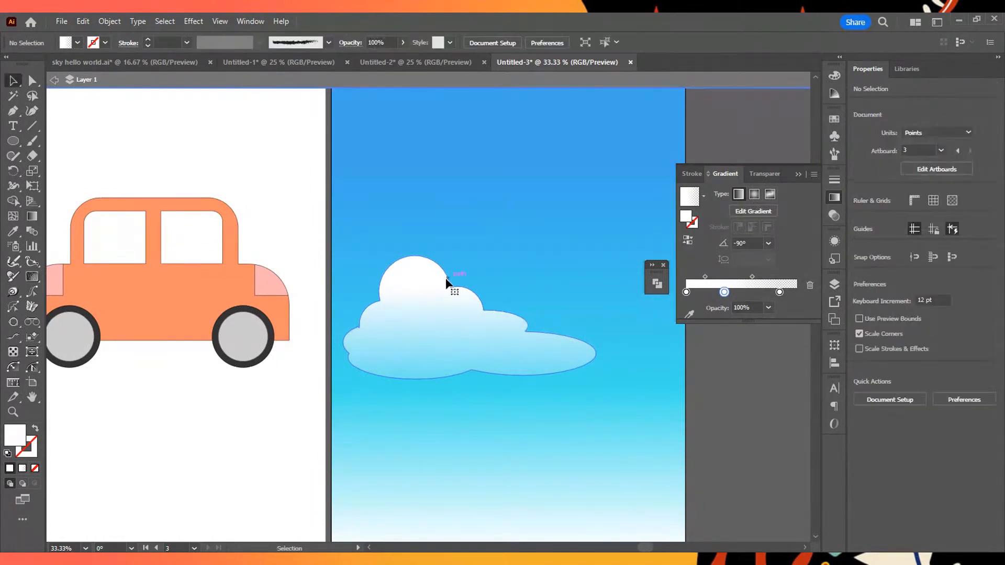
{"action": "double_click", "coordinate": [448, 287]}
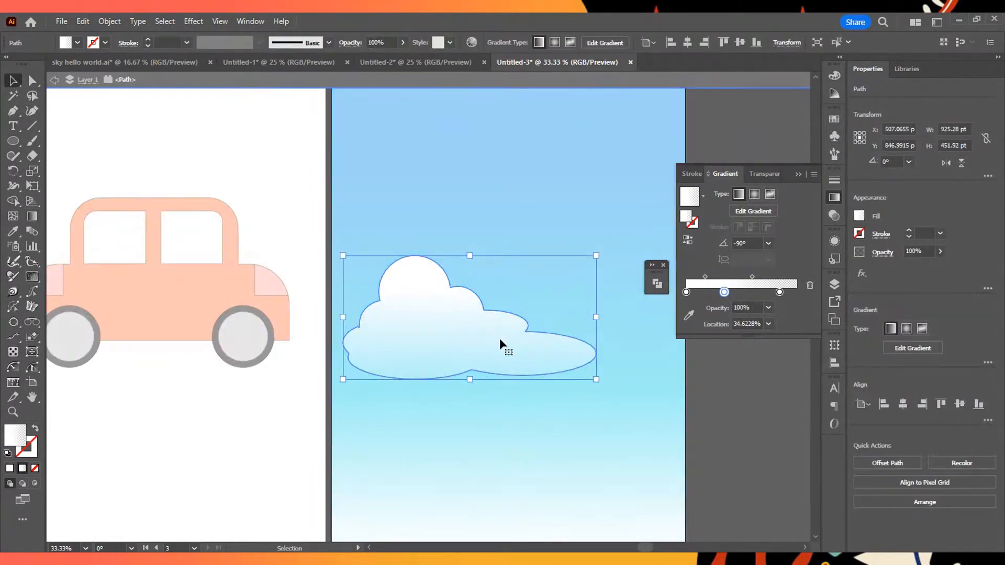
{"action": "key", "text": "Escape"}
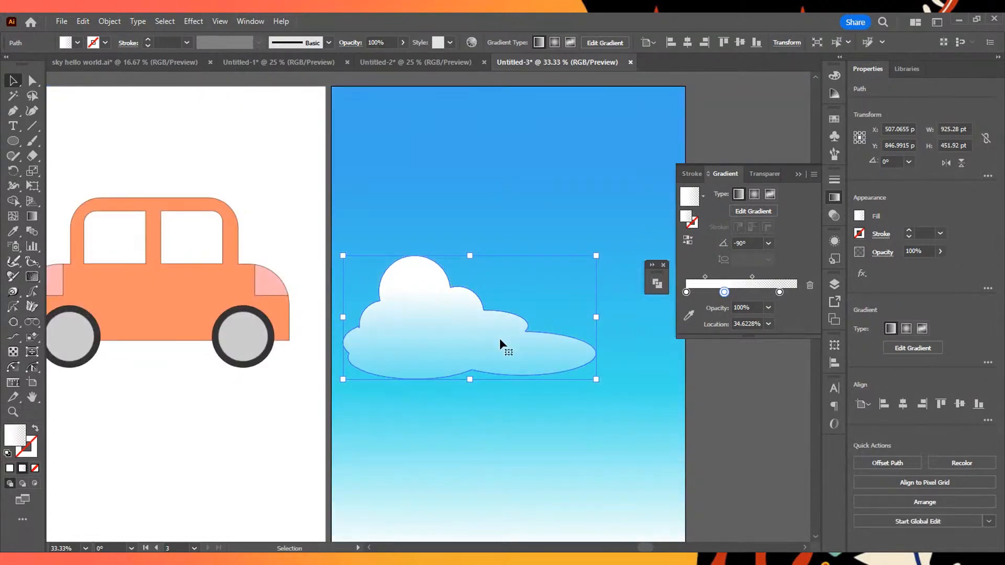
{"action": "left_click_drag", "start_coordinate": [512, 361], "coordinate": [436, 398]}
{"action": "left_click", "coordinate": [738, 118]}
{"action": "key", "text": "ctrl+alt+0"}
{"action": "scroll", "coordinate": [656, 208], "scroll_direction": "up", "scroll_amount": 3}
{"action": "scroll", "coordinate": [450, 392], "scroll_direction": "down", "scroll_amount": 2}
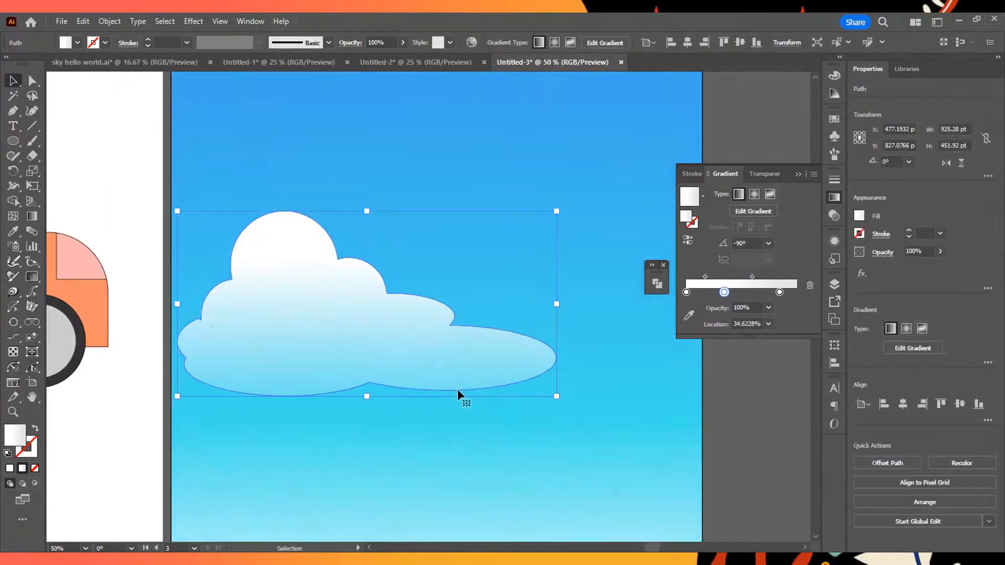
- Duplicate the cloud to the sky's upper right, overhanging the artboard edge, at about X 1093 pt, Y 390 pt
{"action": "scroll", "coordinate": [457, 389], "scroll_direction": "down", "scroll_amount": 2}
{"action": "scroll", "coordinate": [446, 339], "scroll_direction": "up", "scroll_amount": 1}
{"action": "left_click_drag", "start_coordinate": [446, 348], "coordinate": [613, 224]}
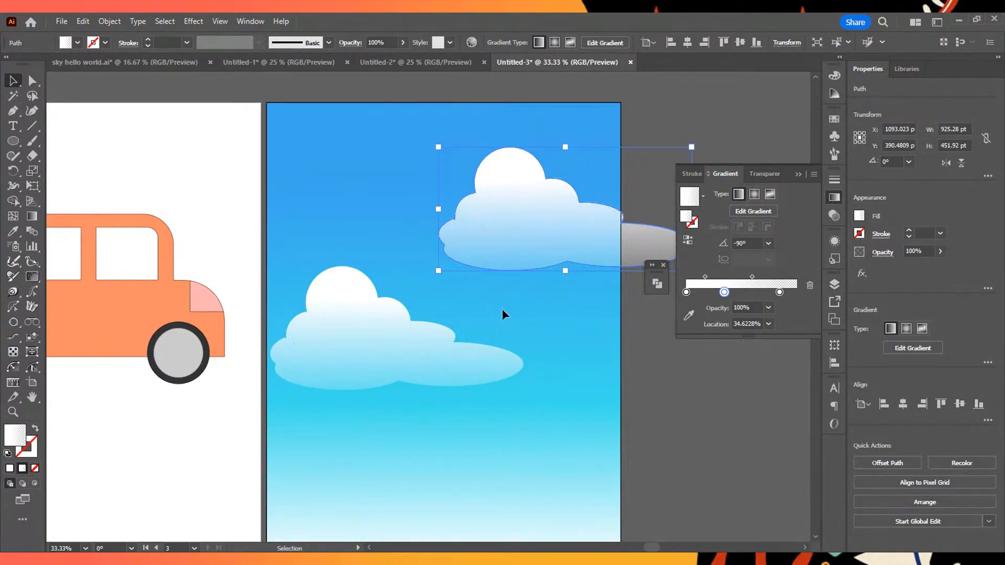
{"action": "scroll", "coordinate": [580, 366], "scroll_direction": "down", "scroll_amount": 4}
{"action": "scroll", "coordinate": [580, 366], "scroll_direction": "up", "scroll_amount": 4}
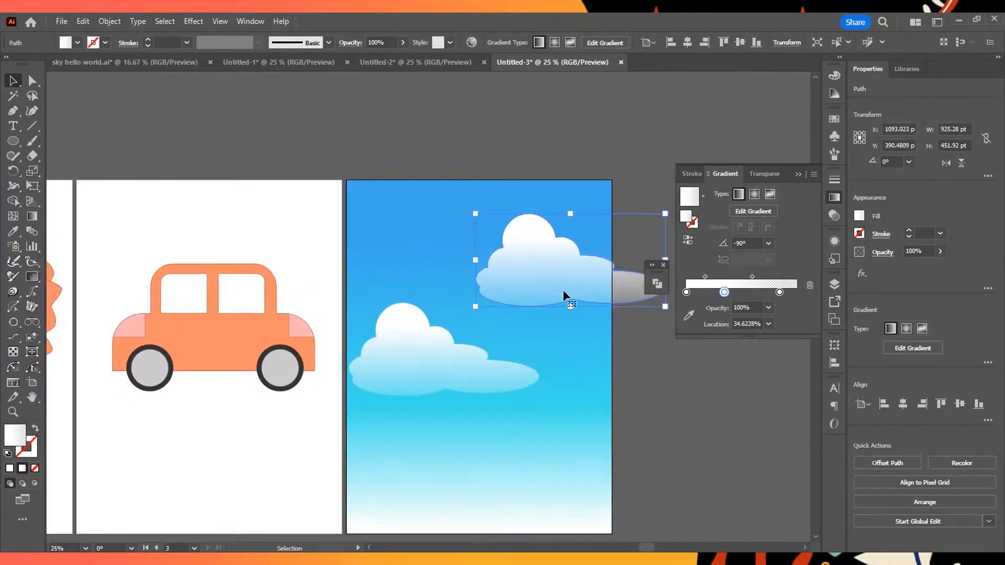
{"action": "scroll", "coordinate": [576, 299], "scroll_direction": "up", "scroll_amount": 2}
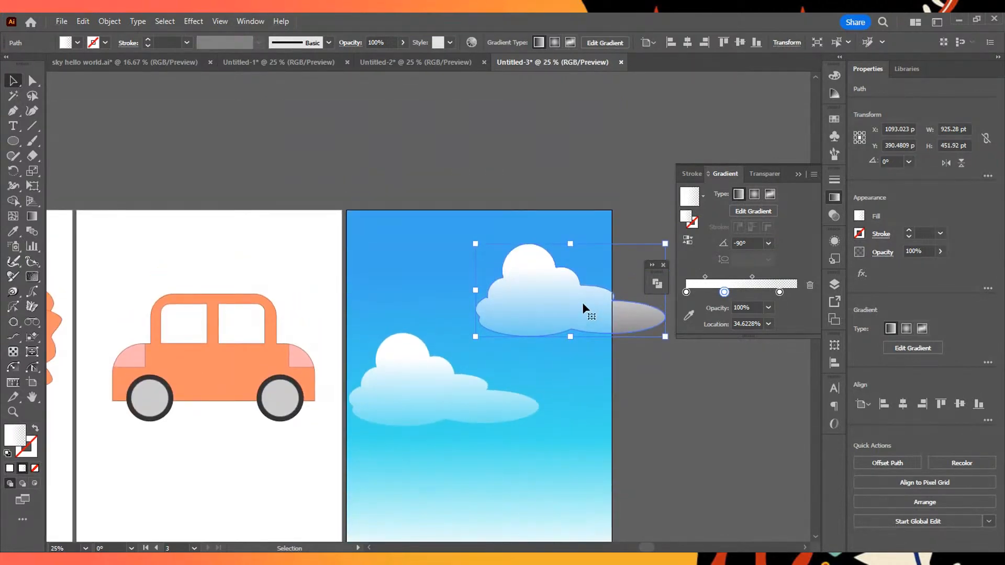
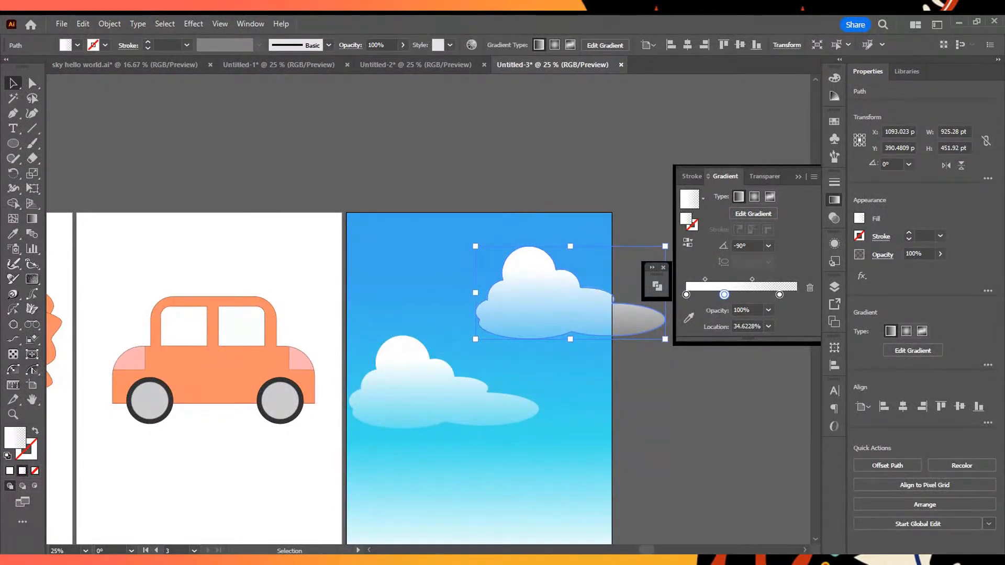
- Reflect the duplicated cloud across the vertical axis
{"action": "right_click", "coordinate": [565, 293]}
{"action": "mouse_move", "coordinate": [639, 367]}
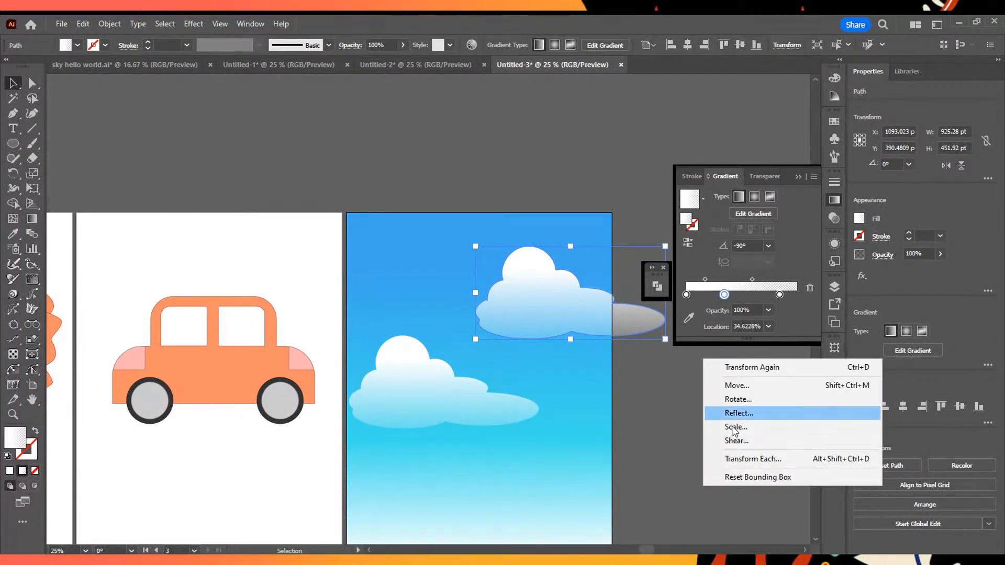
{"action": "left_click", "coordinate": [739, 413]}
{"action": "left_click_drag", "start_coordinate": [649, 196], "coordinate": [773, 215]}
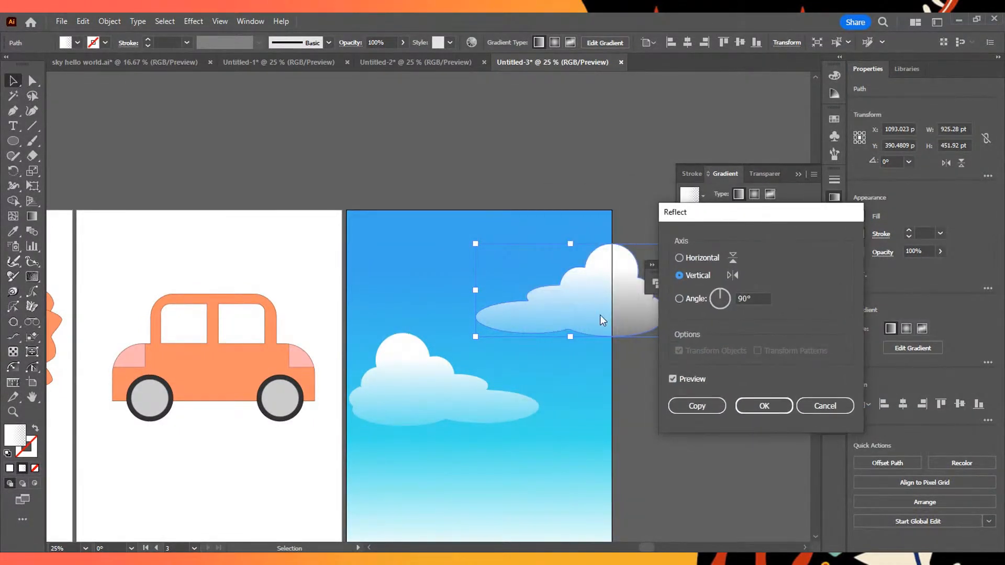
{"action": "left_click", "coordinate": [764, 405]}
- Reposition both clouds higher on the sky, with the mirrored one overhanging the right edge and the other against the left edge
{"action": "left_click_drag", "start_coordinate": [621, 297], "coordinate": [586, 291]}
{"action": "left_click_drag", "start_coordinate": [480, 403], "coordinate": [479, 375]}
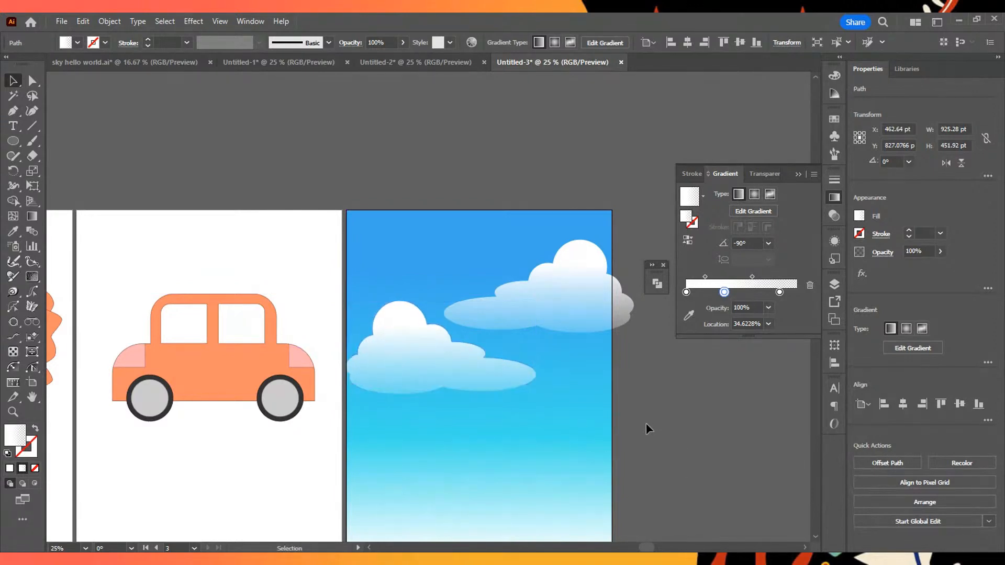
{"action": "left_click", "coordinate": [651, 427]}
{"action": "scroll", "coordinate": [645, 424], "scroll_direction": "down", "scroll_amount": 3}
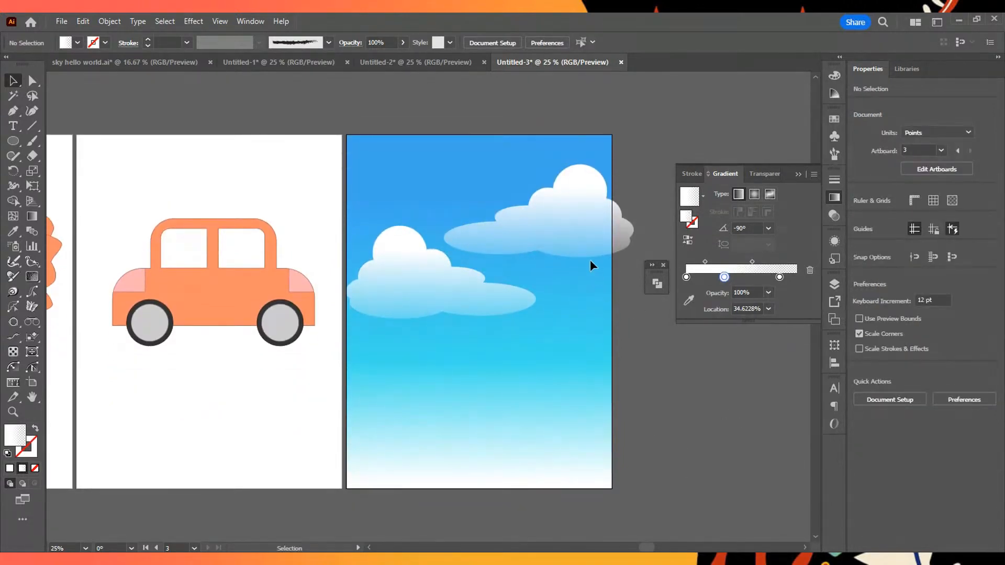
{"action": "left_click_drag", "start_coordinate": [587, 236], "coordinate": [604, 232]}
{"action": "left_click_drag", "start_coordinate": [439, 294], "coordinate": [473, 289]}
{"action": "left_click", "coordinate": [604, 322]}
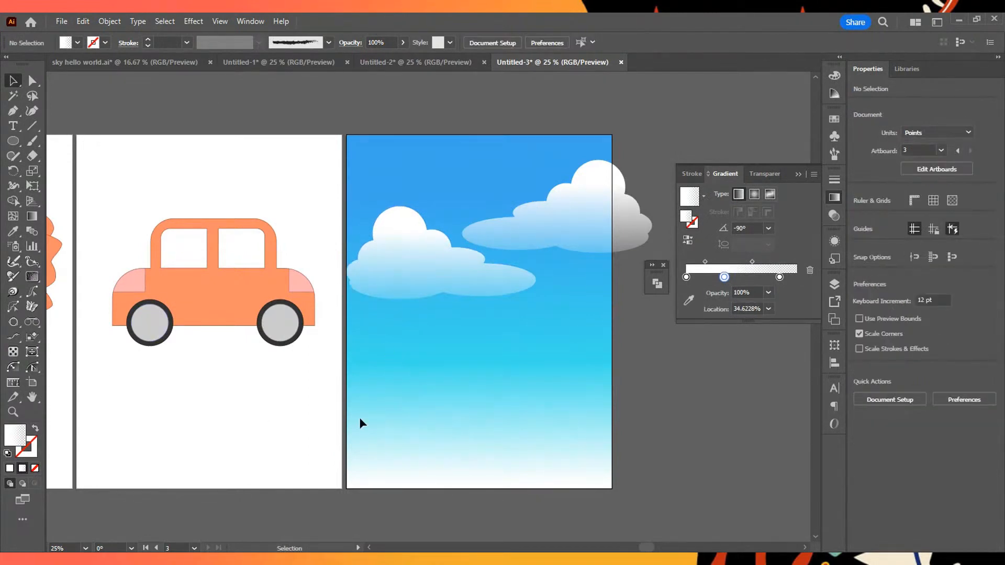
- Start a mountain outline with the Pen tool from the sky artboard's left edge, over the tall left peak and down its right slope
{"action": "left_click", "coordinate": [14, 111]}
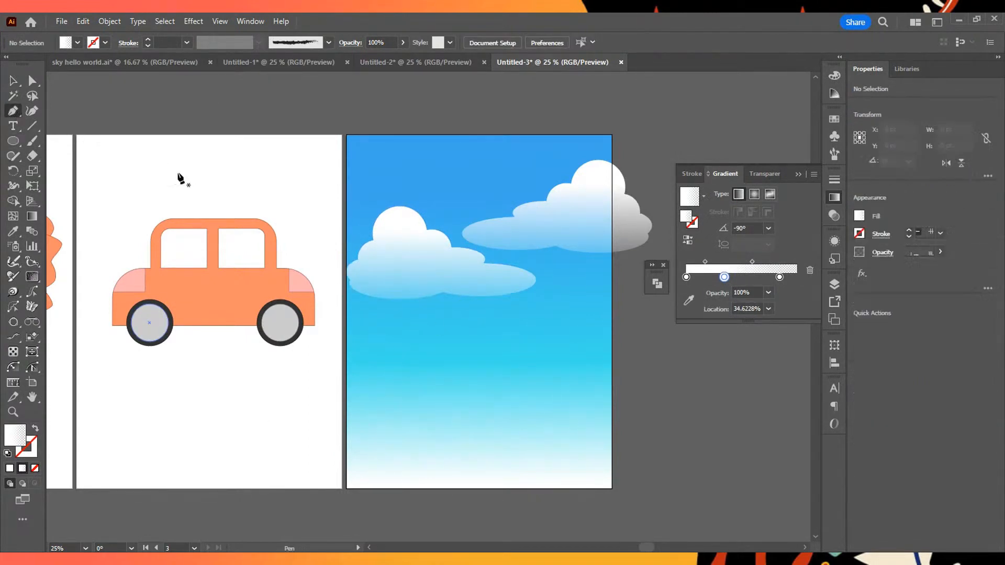
{"action": "left_click", "coordinate": [346, 407]}
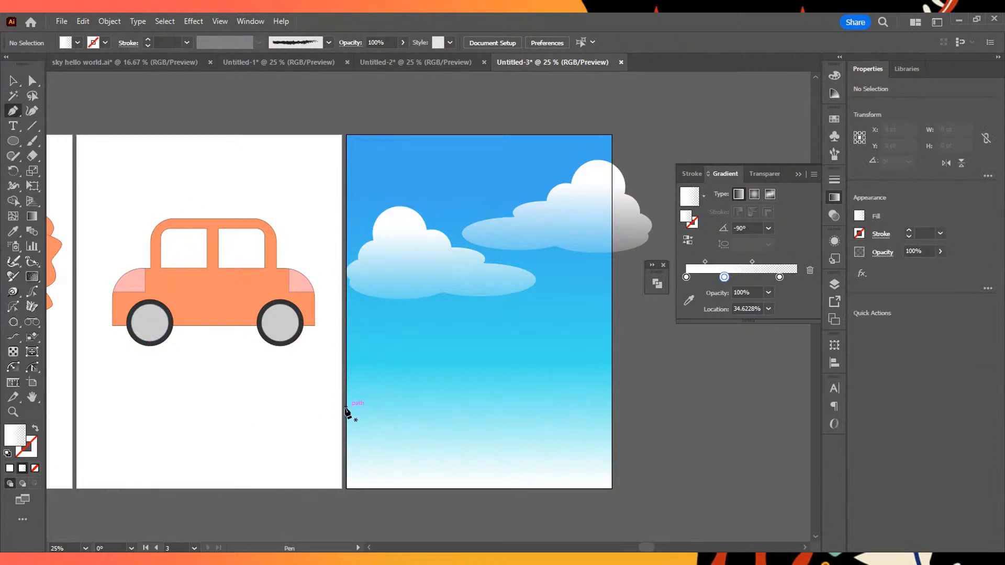
{"action": "left_click", "coordinate": [395, 303]}
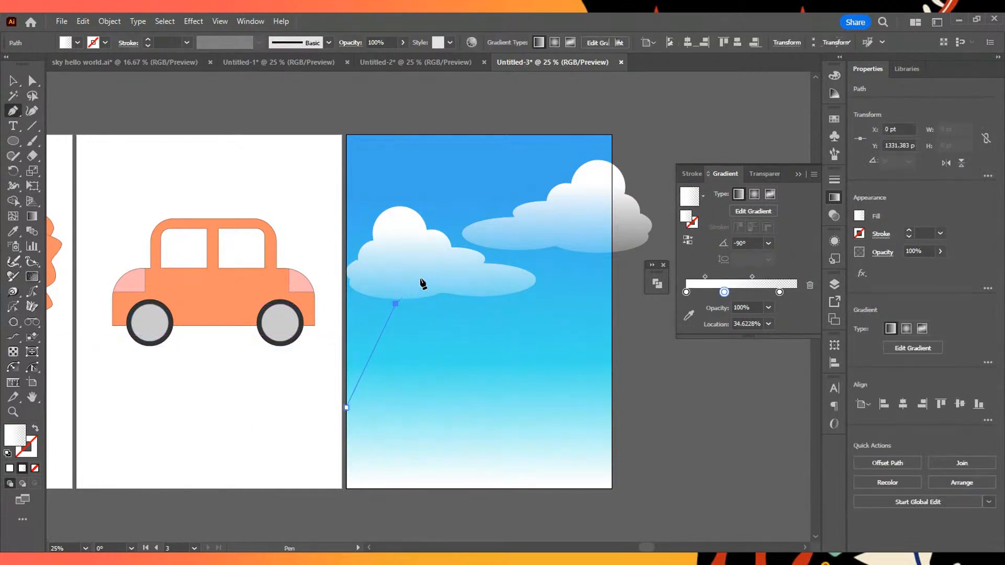
{"action": "left_click", "coordinate": [419, 281]}
{"action": "left_click", "coordinate": [479, 333]}
{"action": "left_click", "coordinate": [536, 367]}
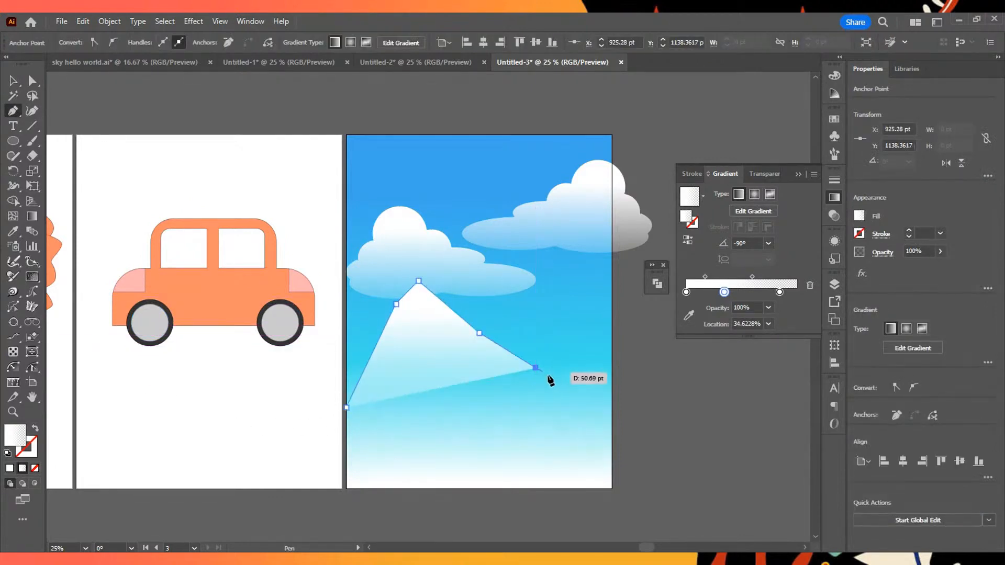
{"action": "left_click", "coordinate": [556, 388]}
{"action": "left_click", "coordinate": [543, 349]}
{"action": "left_click", "coordinate": [570, 371]}
{"action": "left_click", "coordinate": [585, 370]}
{"action": "key", "text": "ctrl+z"}
{"action": "key", "text": "ctrl+z"}
{"action": "key", "text": "ctrl+z"}
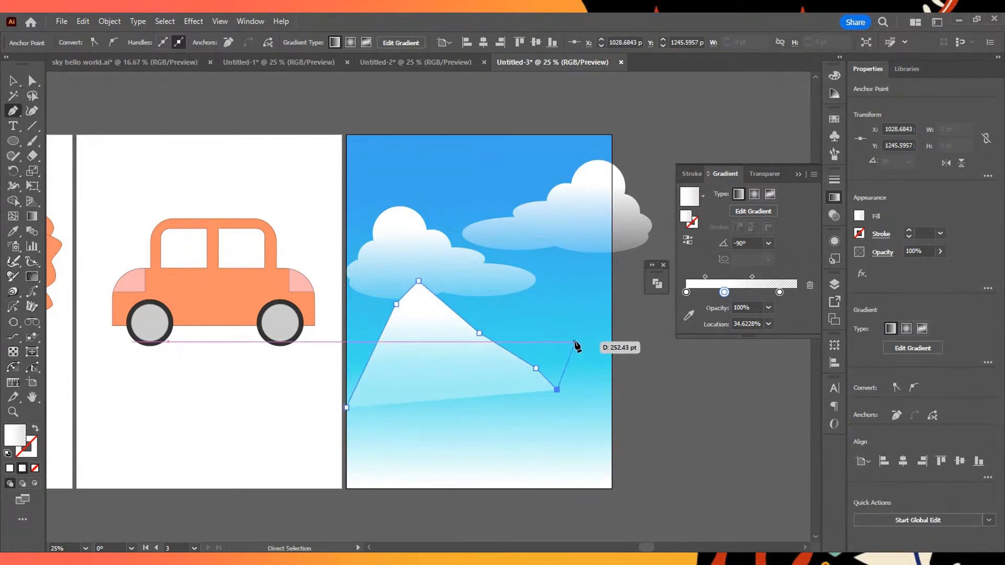
- Continue the mountain outline over a smaller flat-topped right peak, then up to the artboard's right edge
{"action": "left_click", "coordinate": [568, 334]}
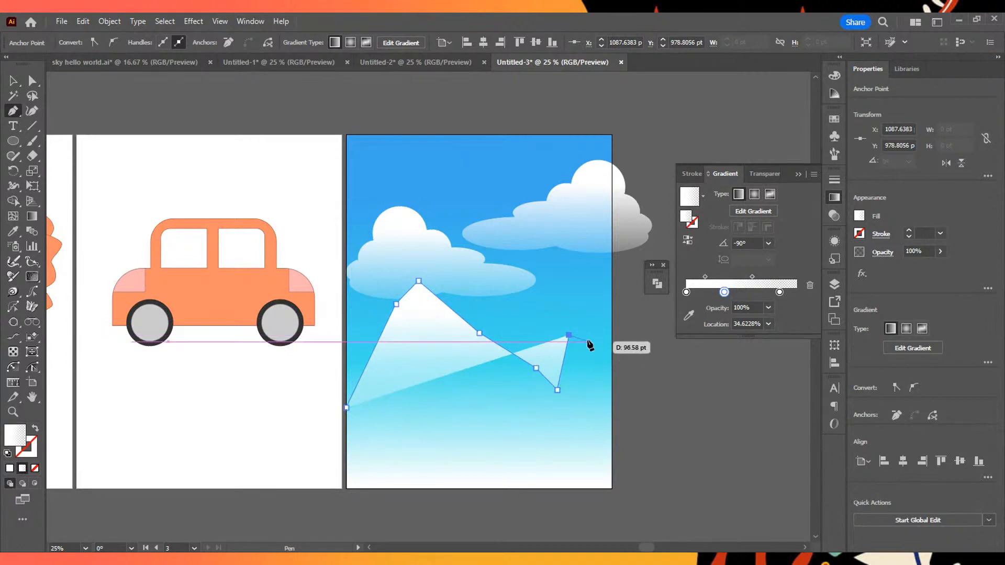
{"action": "left_click", "coordinate": [580, 326]}
{"action": "left_click", "coordinate": [586, 326]}
{"action": "left_click", "coordinate": [597, 344]}
{"action": "left_click", "coordinate": [605, 356]}
{"action": "left_click", "coordinate": [611, 284]}
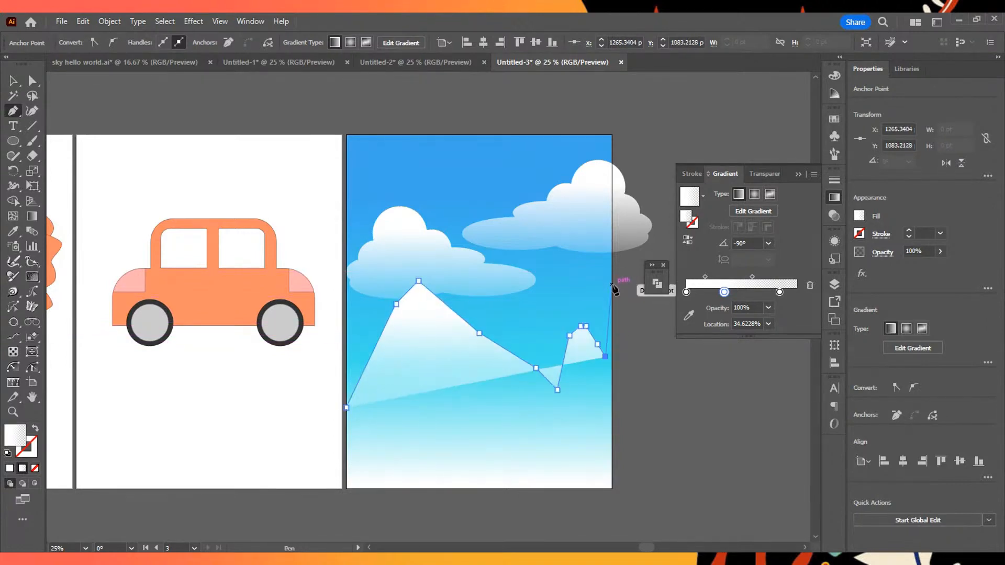
- Close the mountain outline through the artboard's two bottom corners and back to its starting anchor
{"action": "left_click", "coordinate": [610, 487]}
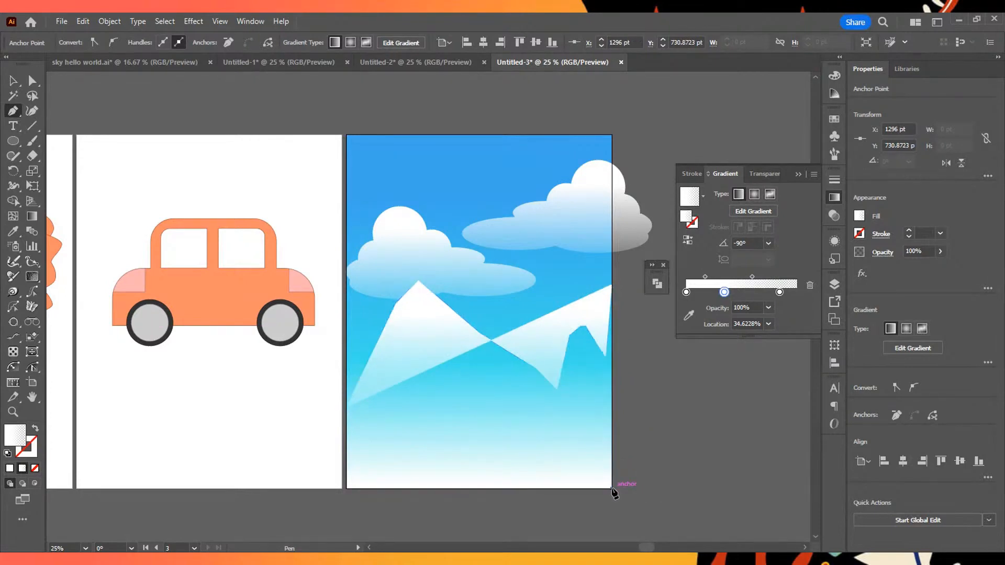
{"action": "left_click", "coordinate": [346, 488]}
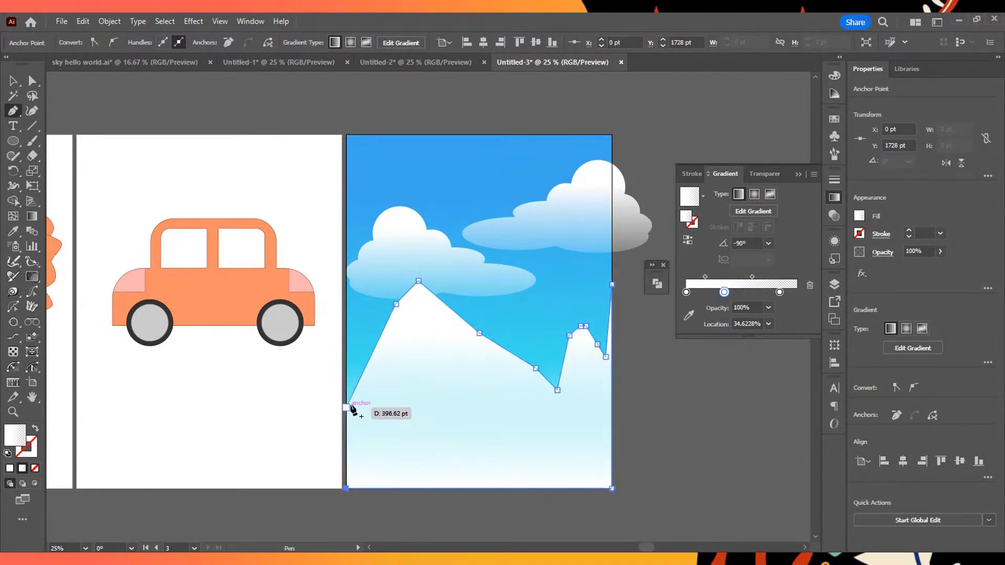
{"action": "left_click", "coordinate": [347, 407]}
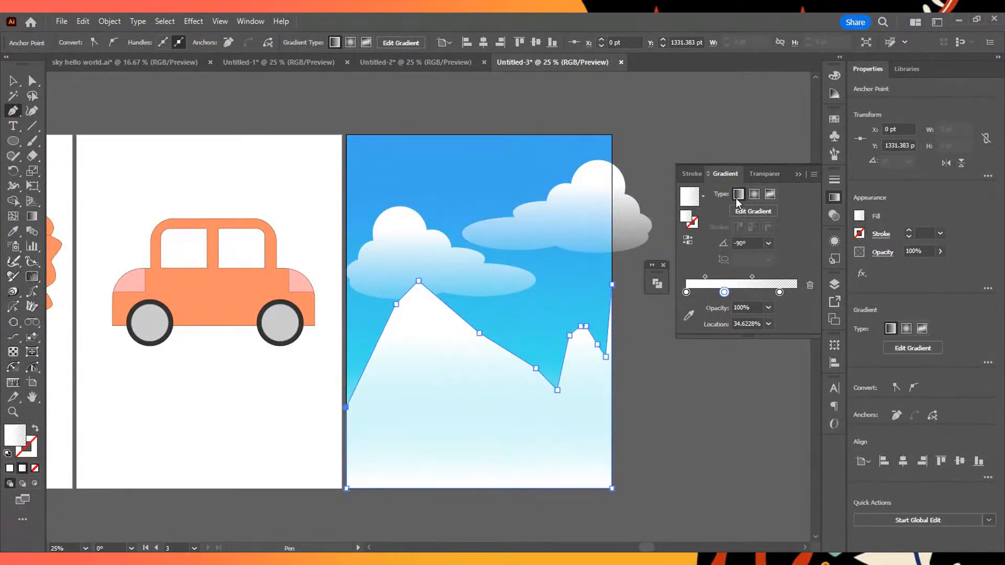
- Recolor the first stop of the mountain's gradient with the medium blue swatch
{"action": "left_click", "coordinate": [762, 210]}
{"action": "mouse_move", "coordinate": [478, 201]}
{"action": "left_mouse_down"}
{"action": "mouse_move", "coordinate": [478, 233]}
{"action": "mouse_move", "coordinate": [480, 204]}
{"action": "left_mouse_up"}
{"action": "double_click", "coordinate": [480, 204]}
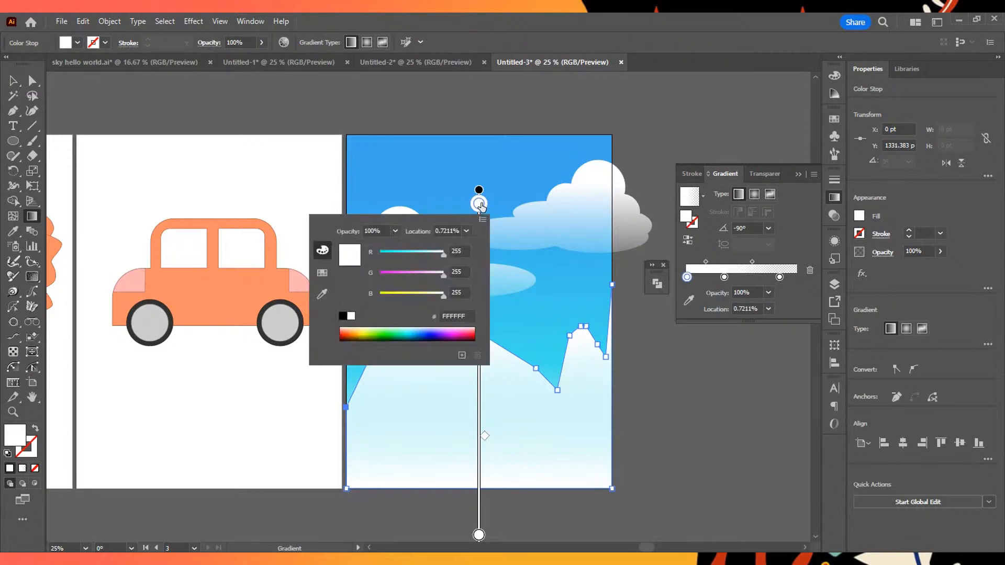
{"action": "left_click", "coordinate": [428, 332]}
{"action": "left_click", "coordinate": [428, 337]}
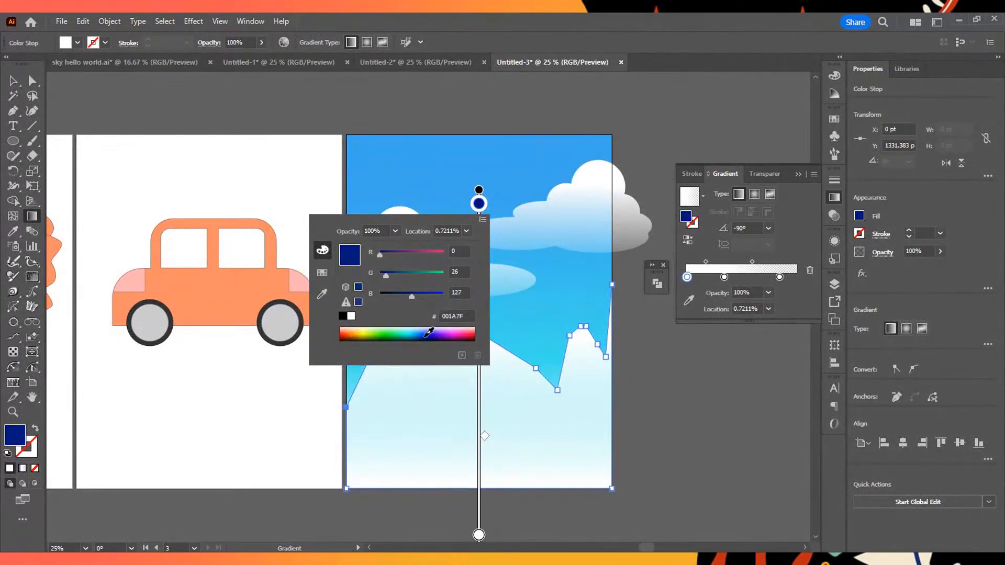
{"action": "left_click", "coordinate": [322, 273]}
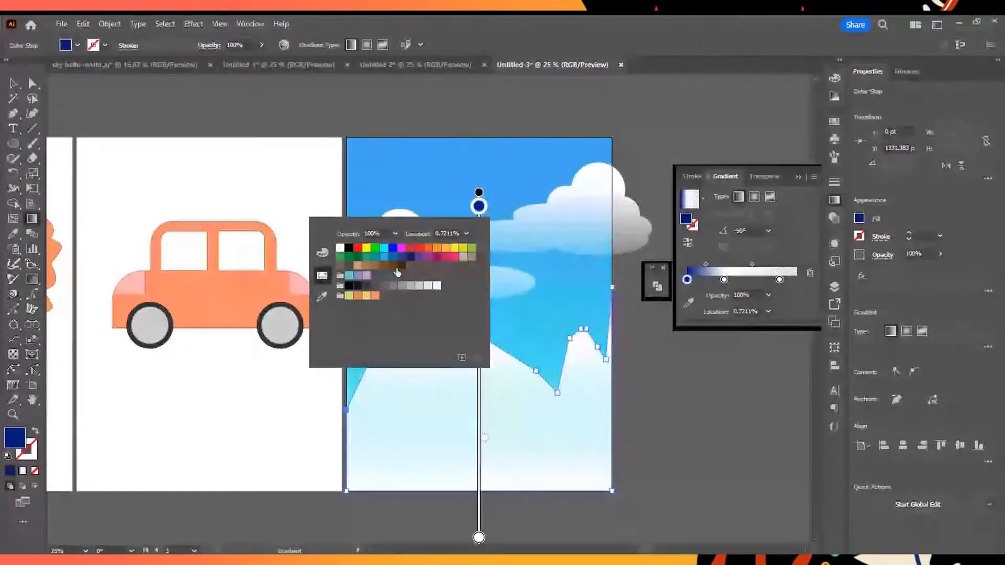
{"action": "left_click", "coordinate": [392, 257]}
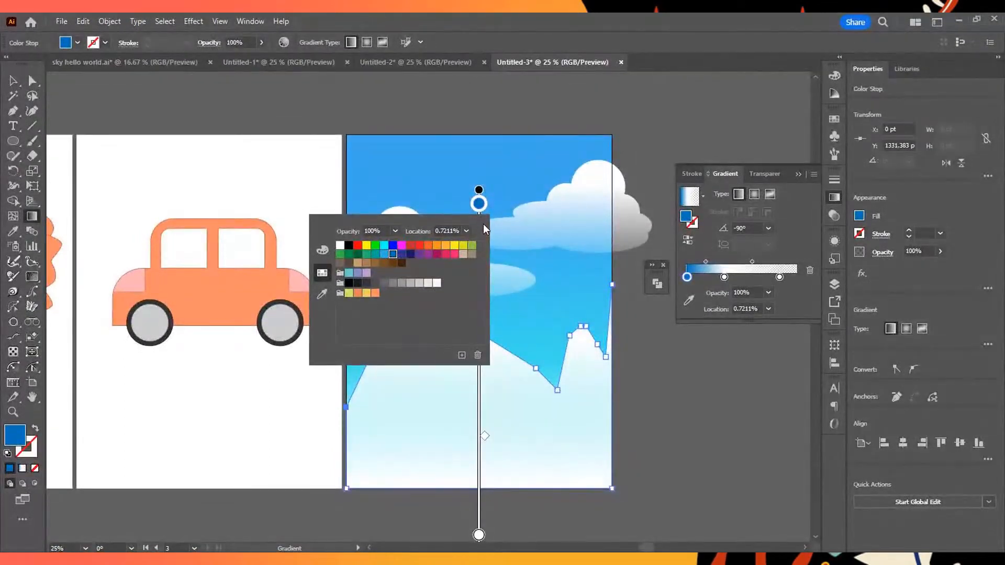
- Move the mountain gradient's blue stop to about 23%, the middle stop beside the last one, lower the midpoint, and deselect
{"action": "left_click_drag", "start_coordinate": [478, 204], "coordinate": [479, 285]}
{"action": "left_click_drag", "start_coordinate": [478, 348], "coordinate": [479, 534]}
{"action": "mouse_move", "coordinate": [478, 277]}
{"action": "left_mouse_down"}
{"action": "mouse_move", "coordinate": [478, 236]}
{"action": "mouse_move", "coordinate": [479, 280]}
{"action": "left_mouse_up"}
{"action": "left_click_drag", "start_coordinate": [485, 402], "coordinate": [484, 466]}
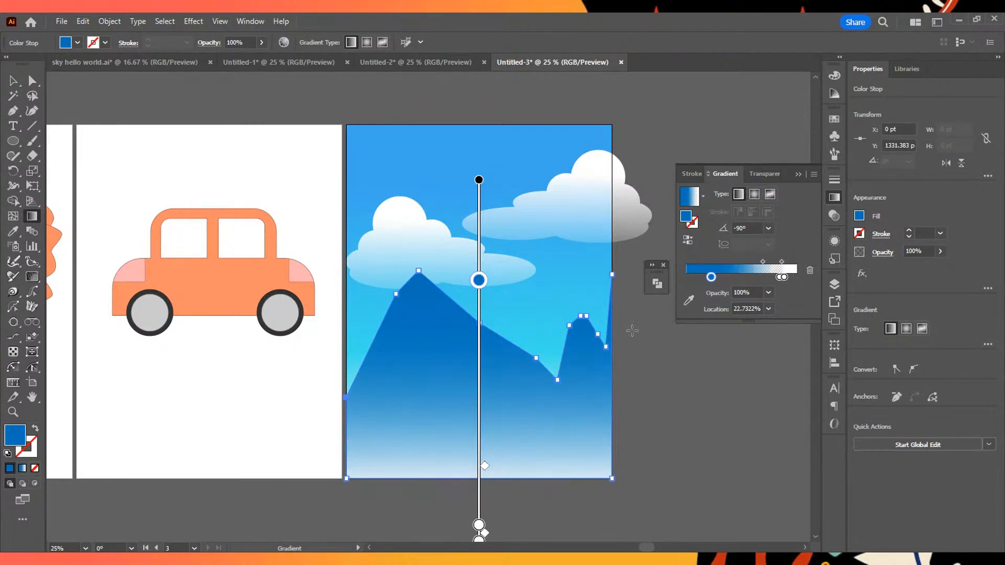
{"action": "key", "text": "v"}
{"action": "left_click", "coordinate": [648, 106]}
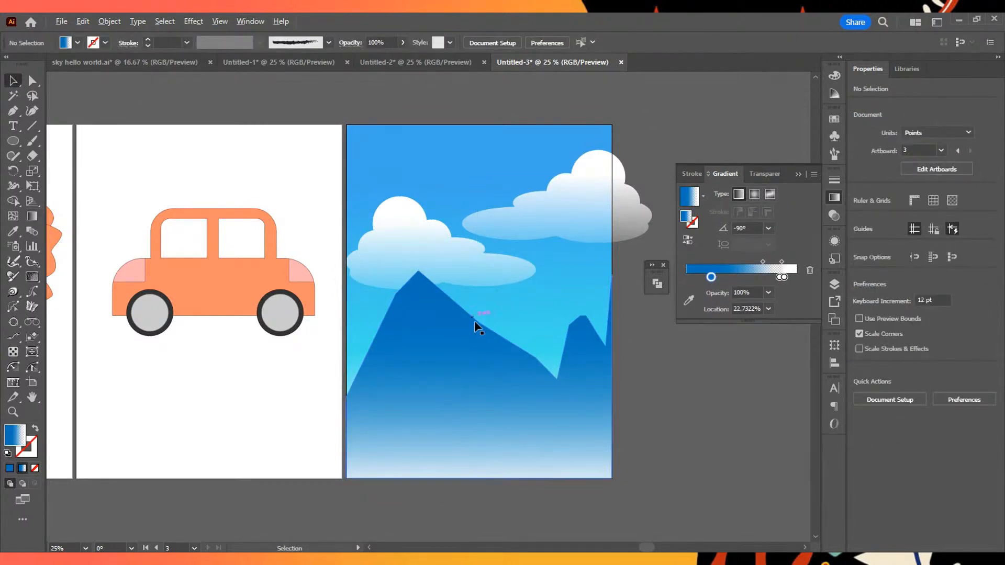
- Select the blue mountain shape and turn on Draw Inside mode for it
{"action": "scroll", "coordinate": [474, 319], "scroll_direction": "down", "scroll_amount": 4}
{"action": "scroll", "coordinate": [581, 340], "scroll_direction": "up", "scroll_amount": 5}
{"action": "scroll", "coordinate": [400, 288], "scroll_direction": "up", "scroll_amount": 1}
{"action": "left_click_drag", "start_coordinate": [399, 254], "coordinate": [571, 178]}
{"action": "scroll", "coordinate": [546, 256], "scroll_direction": "down", "scroll_amount": 2}
{"action": "left_click_drag", "start_coordinate": [574, 239], "coordinate": [441, 250]}
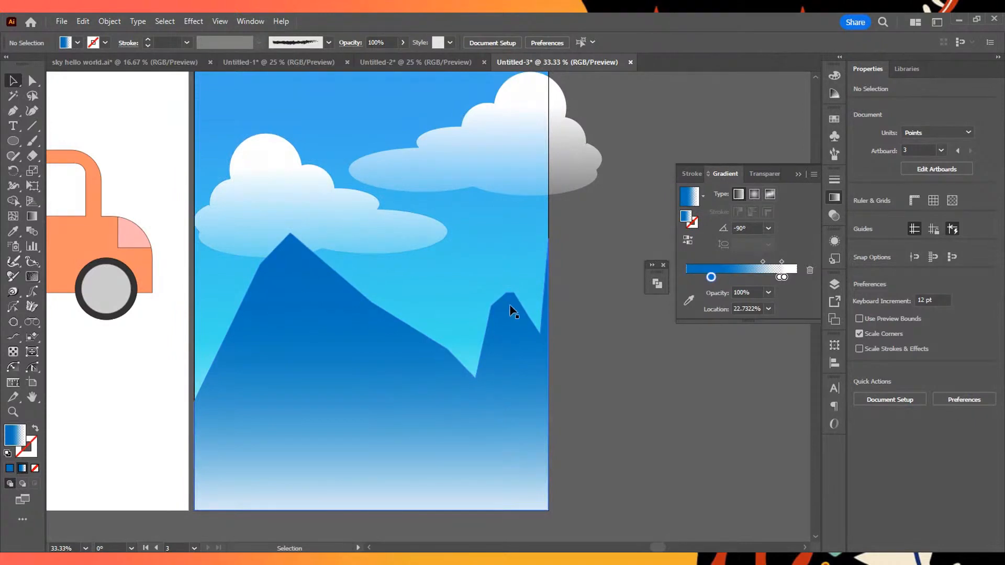
{"action": "left_click", "coordinate": [406, 397]}
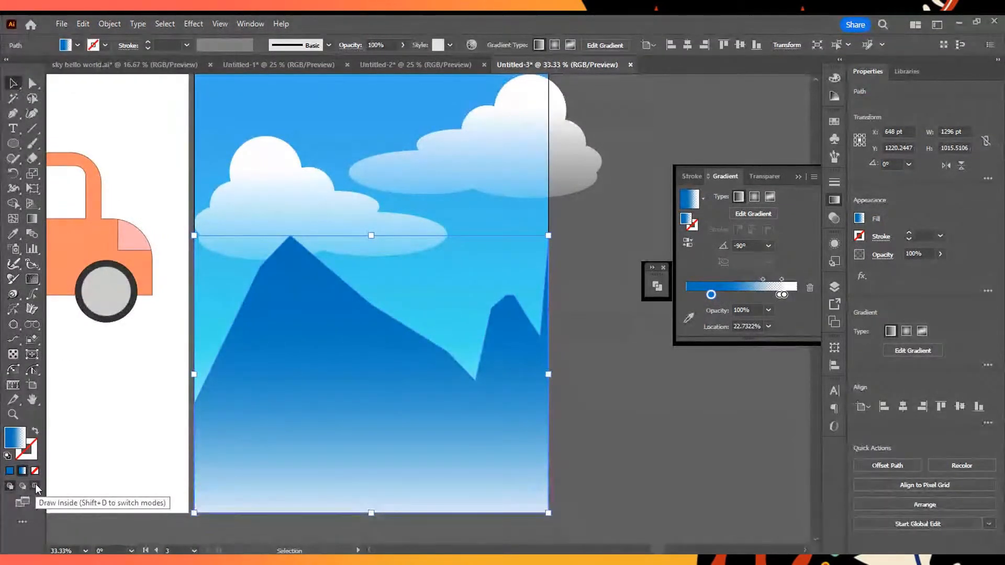
{"action": "left_click", "coordinate": [36, 483]}
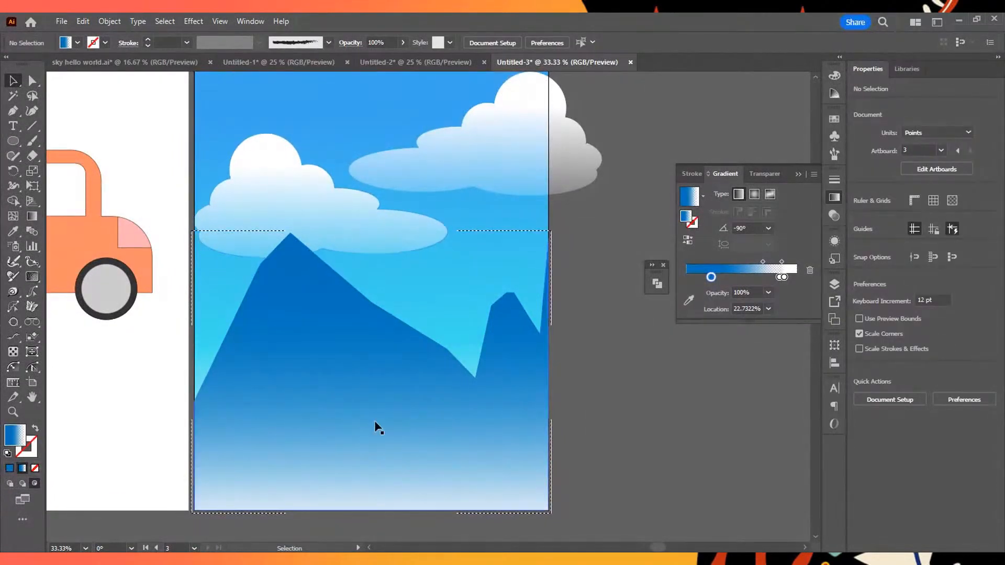
{"action": "scroll", "coordinate": [426, 327], "scroll_direction": "down", "scroll_amount": 4}
{"action": "scroll", "coordinate": [426, 327], "scroll_direction": "up", "scroll_amount": 4}
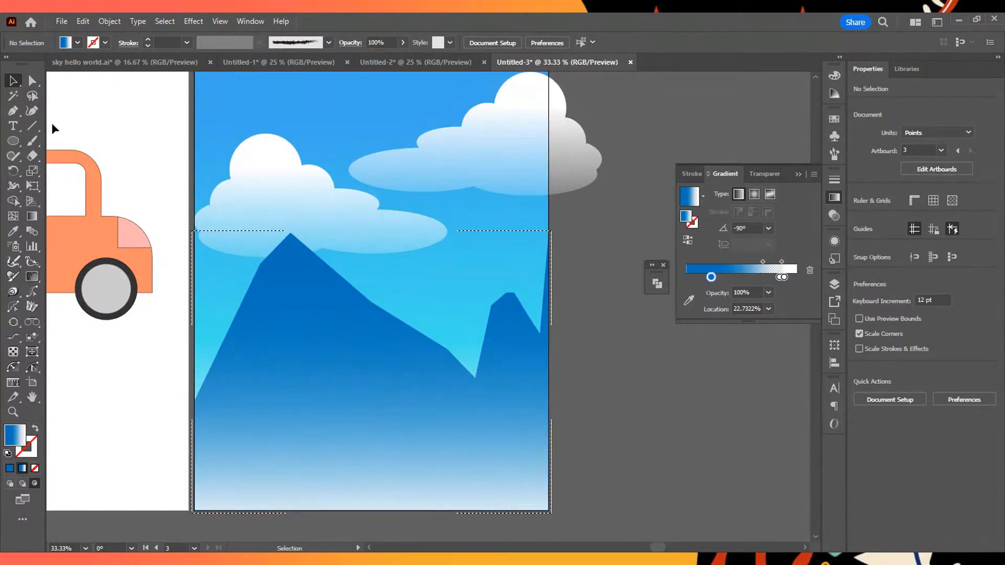
- Switch to the Pen tool and move the current fill gradient's blue stop to about 4%
{"action": "left_click", "coordinate": [7, 111]}
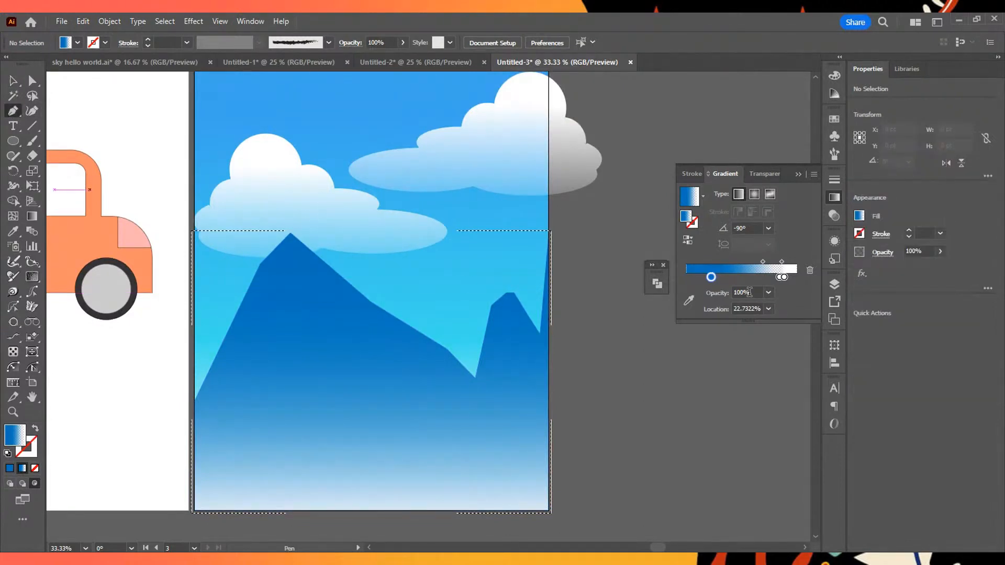
{"action": "left_click", "coordinate": [703, 196]}
{"action": "key", "text": "Escape"}
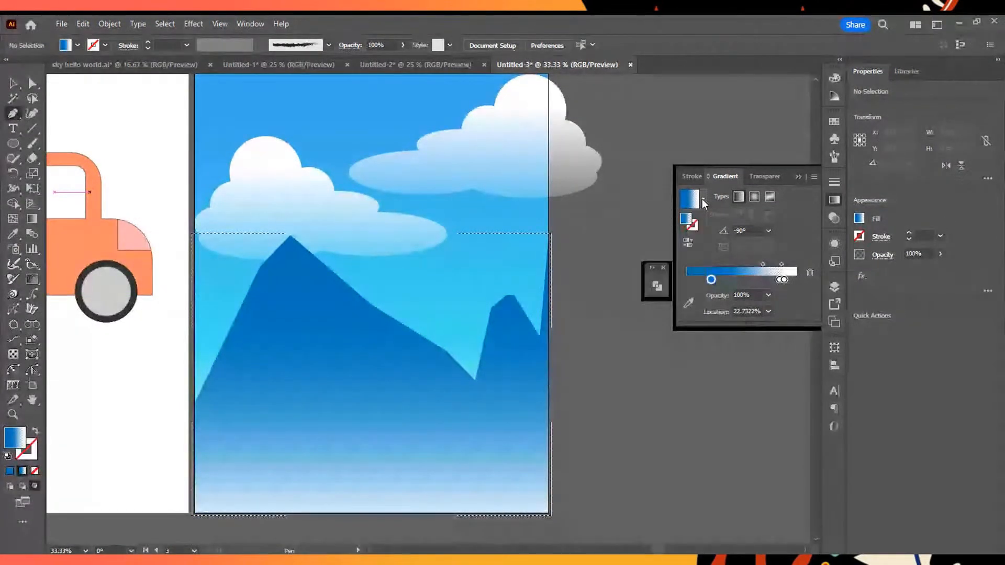
{"action": "left_click_drag", "start_coordinate": [711, 276], "coordinate": [691, 278]}
{"action": "double_click", "coordinate": [690, 277]}
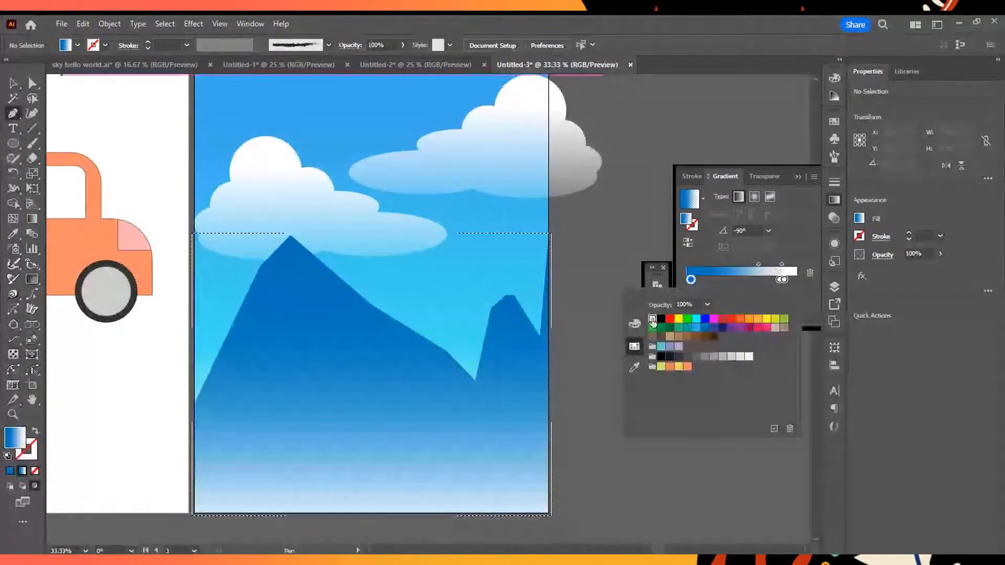
{"action": "left_click", "coordinate": [696, 284]}
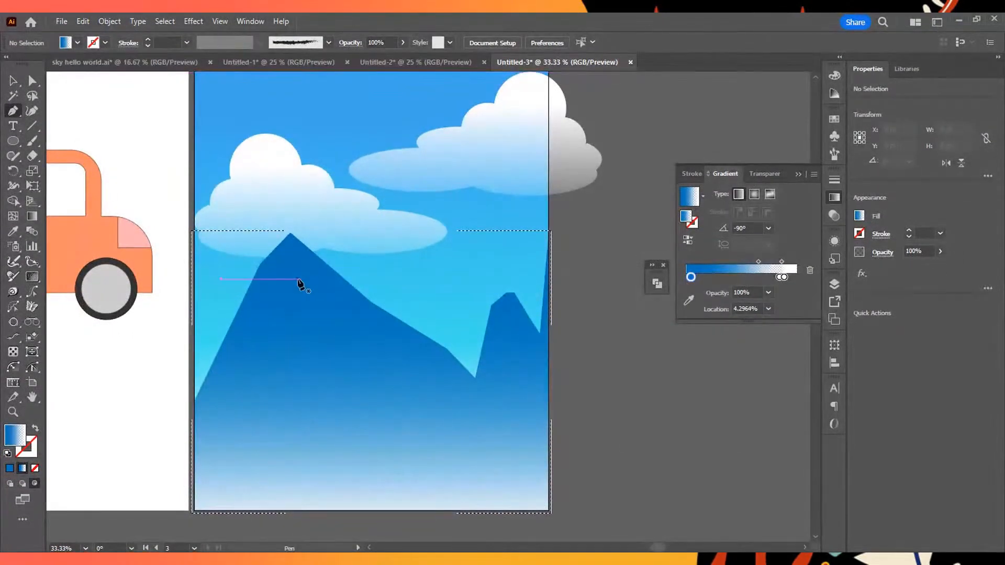
- Start a highlight shape inside the mountain with the Pen tool, running from the left peak down into a jagged lower edge
{"action": "left_click", "coordinate": [279, 243]}
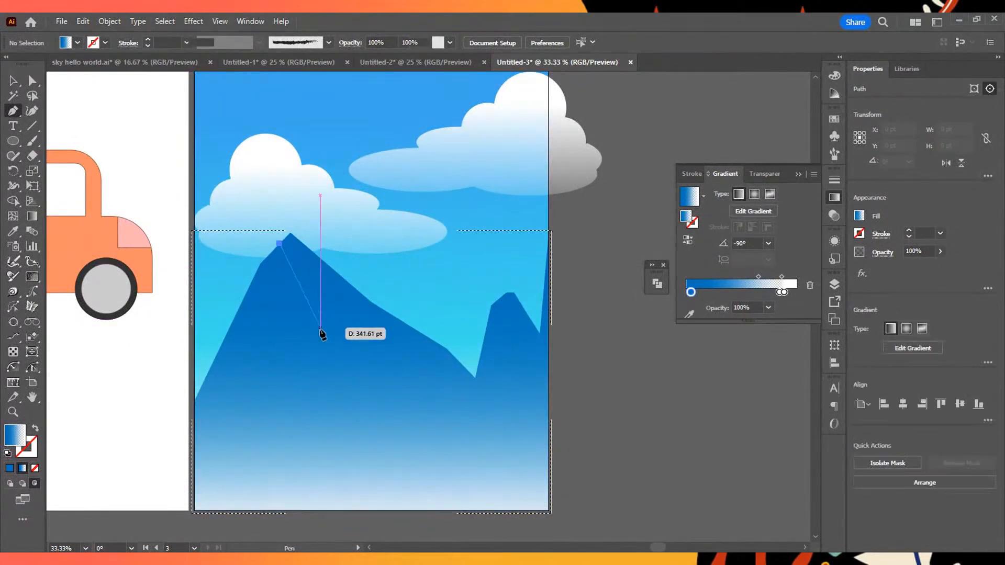
{"action": "key", "text": "ctrl+z"}
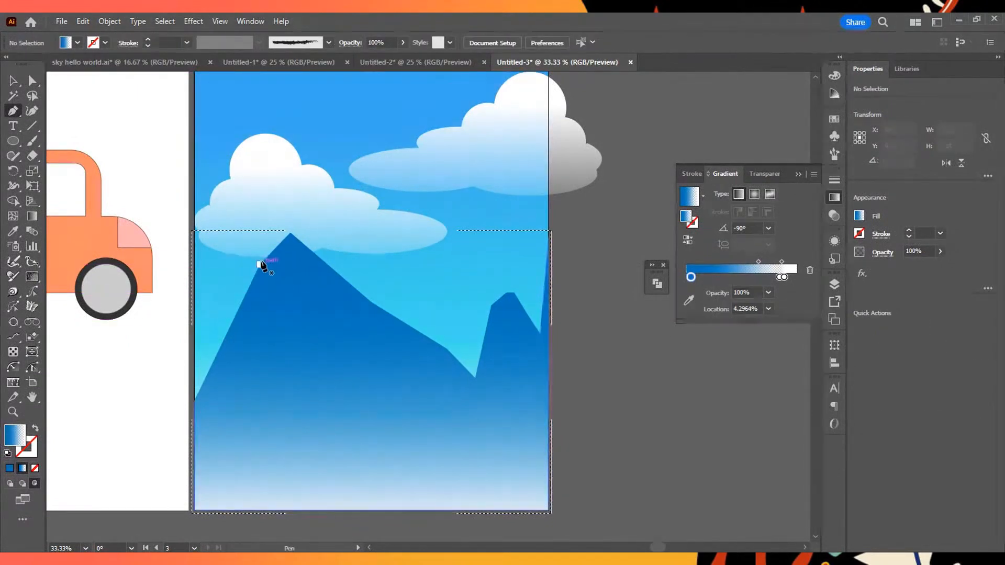
{"action": "left_click_drag", "start_coordinate": [257, 252], "coordinate": [377, 444]}
{"action": "left_click", "coordinate": [384, 405]}
{"action": "left_click", "coordinate": [426, 431]}
{"action": "left_click", "coordinate": [476, 447]}
{"action": "left_click", "coordinate": [482, 396]}
- Close the highlight shape by bringing its outline up just outside the left mountain's right ridge and over the peak
{"action": "left_click_drag", "start_coordinate": [476, 378], "coordinate": [385, 286]}
{"action": "left_click", "coordinate": [391, 301]}
{"action": "left_click", "coordinate": [349, 257]}
{"action": "left_click", "coordinate": [297, 225]}
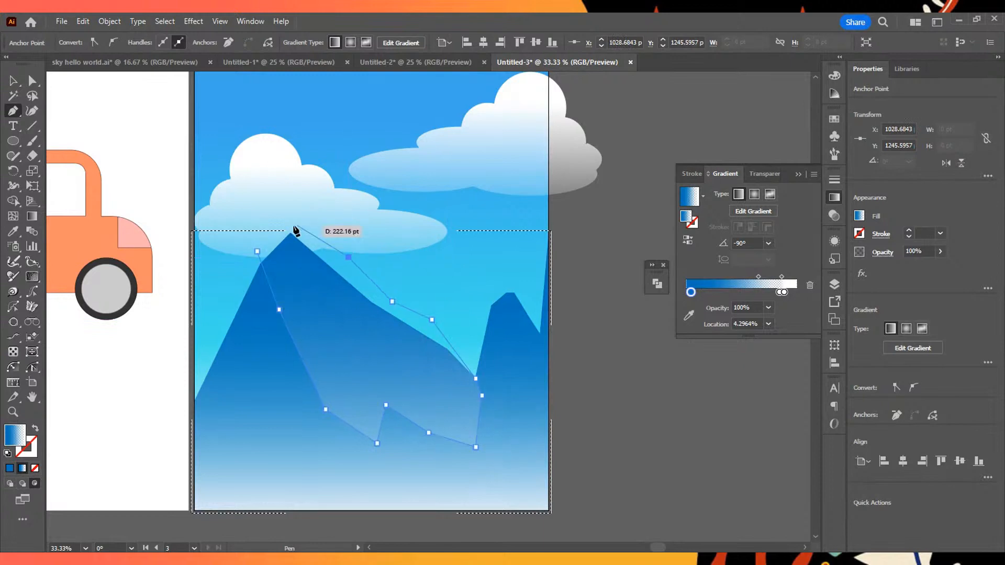
{"action": "left_click", "coordinate": [257, 252]}
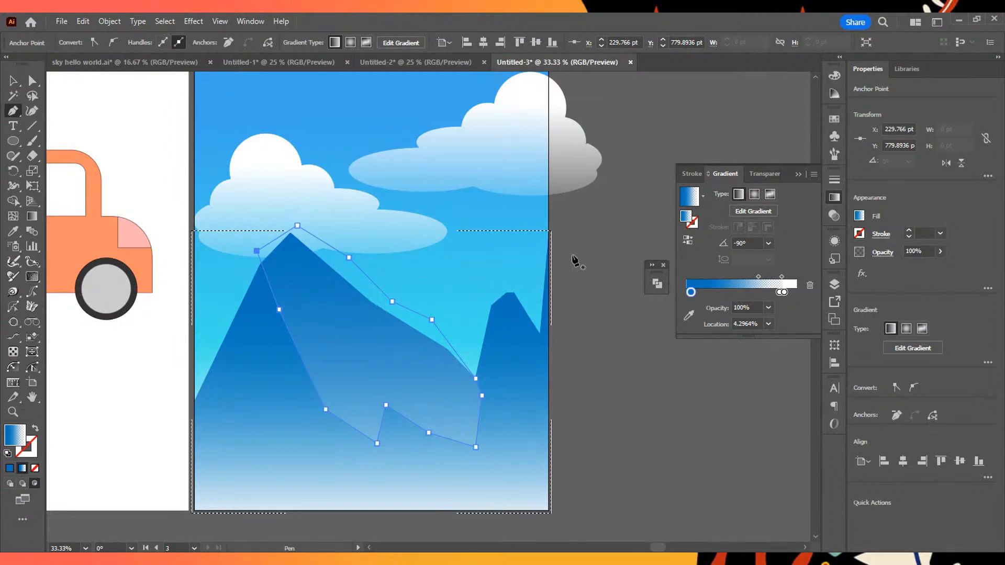
- Recolor the first stop of the highlight shape's gradient with the lightest gray swatch
{"action": "left_click", "coordinate": [753, 211]}
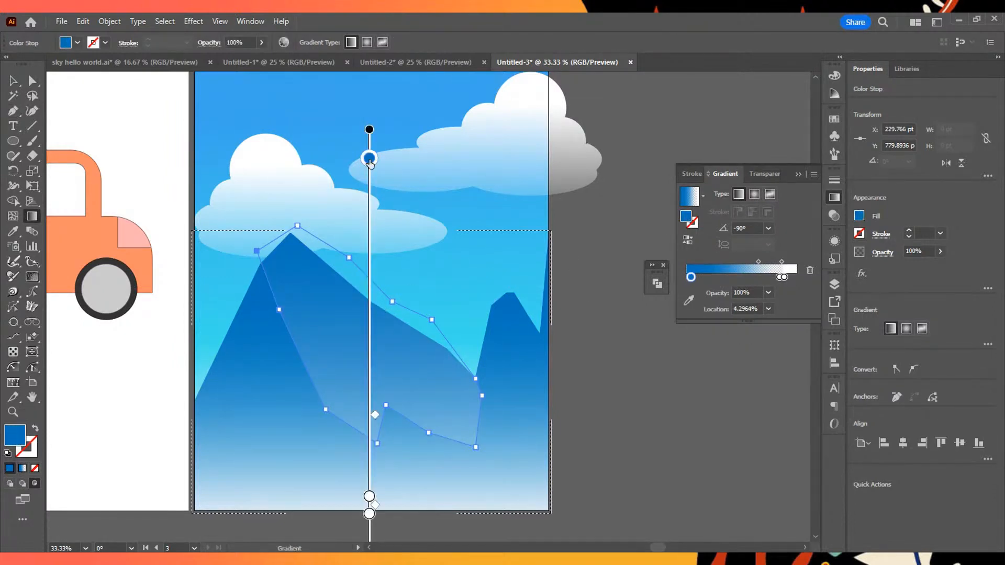
{"action": "double_click", "coordinate": [369, 158]}
{"action": "left_click", "coordinate": [327, 238]}
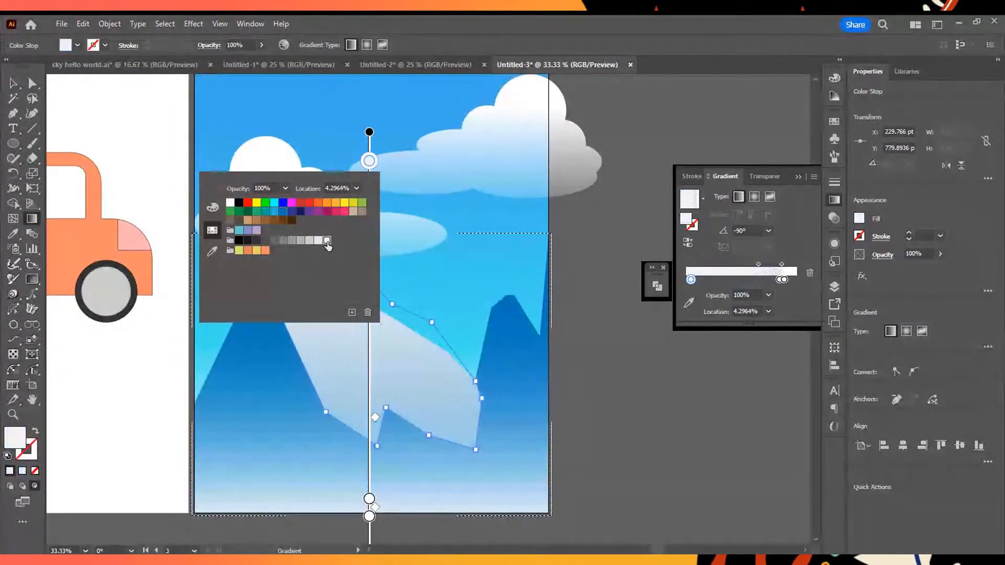
- Fine-tune the left mountain highlight's gradient, moving its transparent middle stop to about 76% and its last stop to 100%
{"action": "mouse_move", "coordinate": [369, 161]}
{"action": "left_mouse_down"}
{"action": "mouse_move", "coordinate": [369, 213]}
{"action": "mouse_move", "coordinate": [369, 161]}
{"action": "left_mouse_up"}
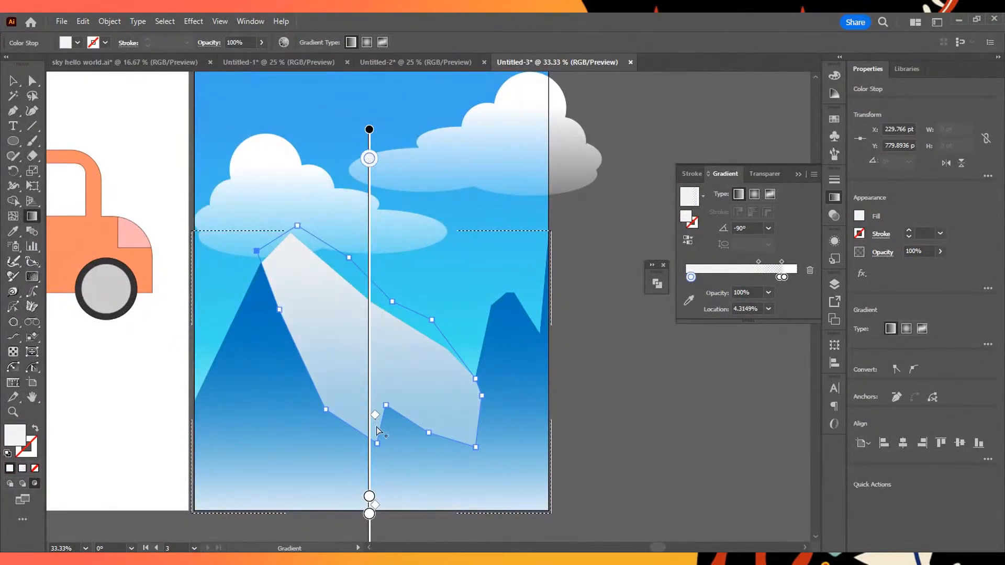
{"action": "left_click_drag", "start_coordinate": [369, 496], "coordinate": [369, 461]}
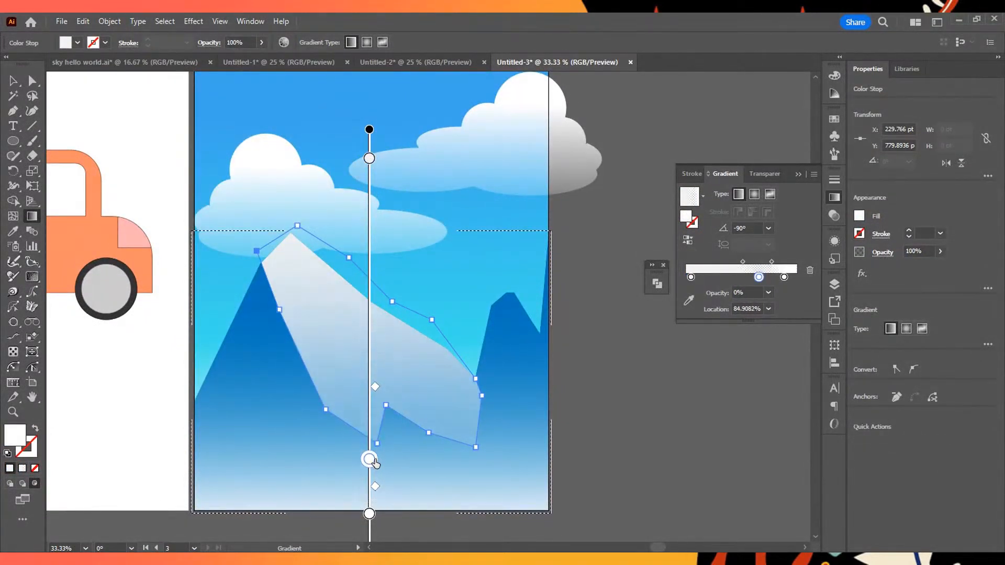
{"action": "left_click", "coordinate": [368, 514]}
{"action": "mouse_move", "coordinate": [375, 377]}
{"action": "left_mouse_down"}
{"action": "mouse_move", "coordinate": [375, 309]}
{"action": "mouse_move", "coordinate": [375, 348]}
{"action": "left_mouse_up"}
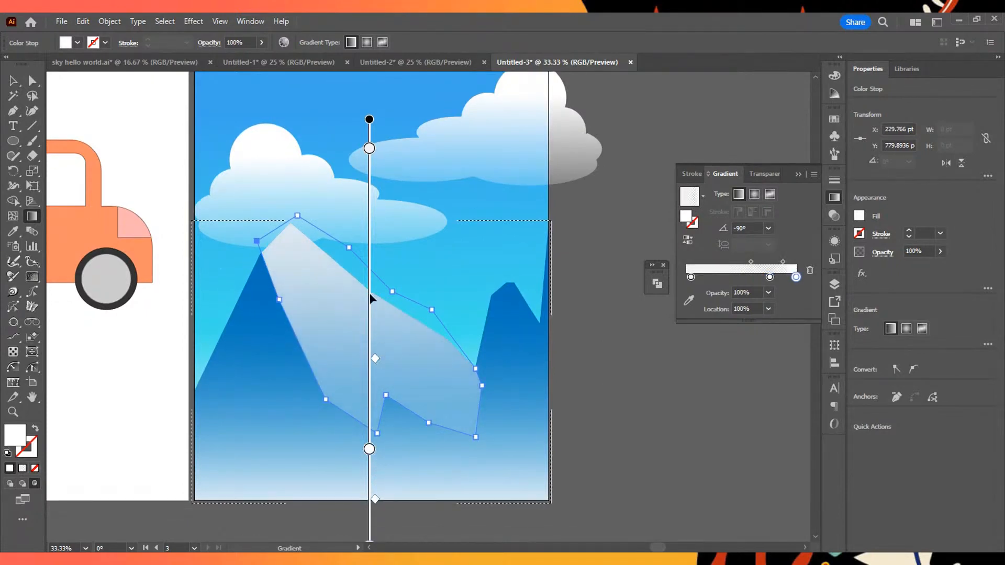
{"action": "mouse_move", "coordinate": [369, 120]}
{"action": "left_mouse_down"}
{"action": "mouse_move", "coordinate": [337, 124]}
{"action": "mouse_move", "coordinate": [369, 122]}
{"action": "left_mouse_up"}
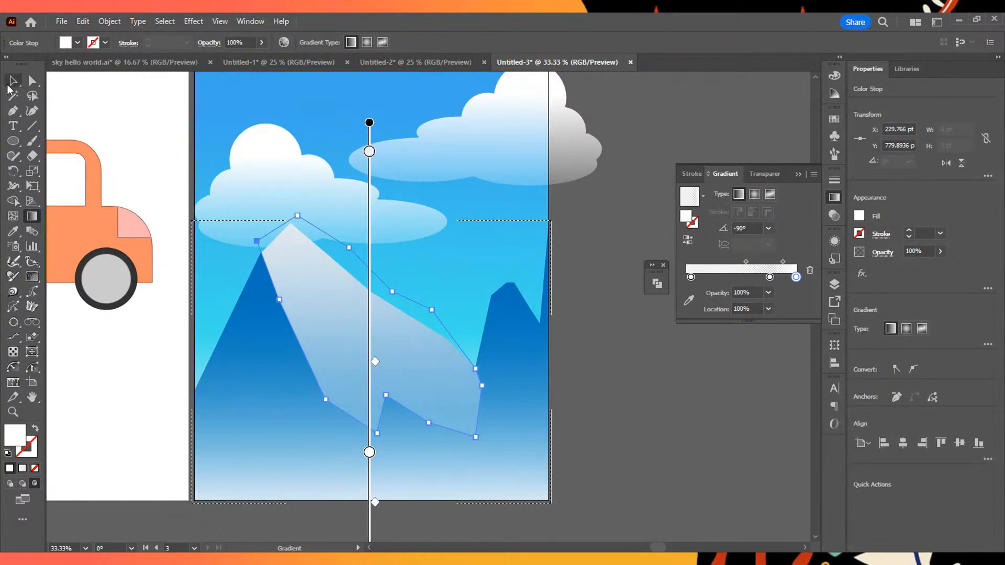
- Draw a closed highlight shape with the Pen tool on the right mountain's peak, with two jagged points along its lower edge
{"action": "left_click", "coordinate": [11, 82]}
{"action": "left_click", "coordinate": [16, 114]}
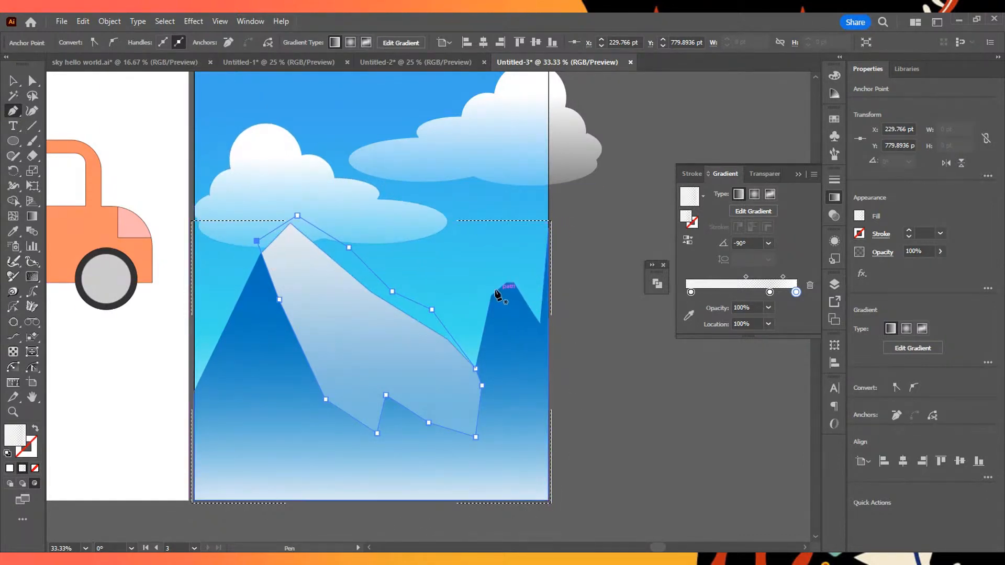
{"action": "left_click", "coordinate": [489, 286]}
{"action": "left_click", "coordinate": [500, 337]}
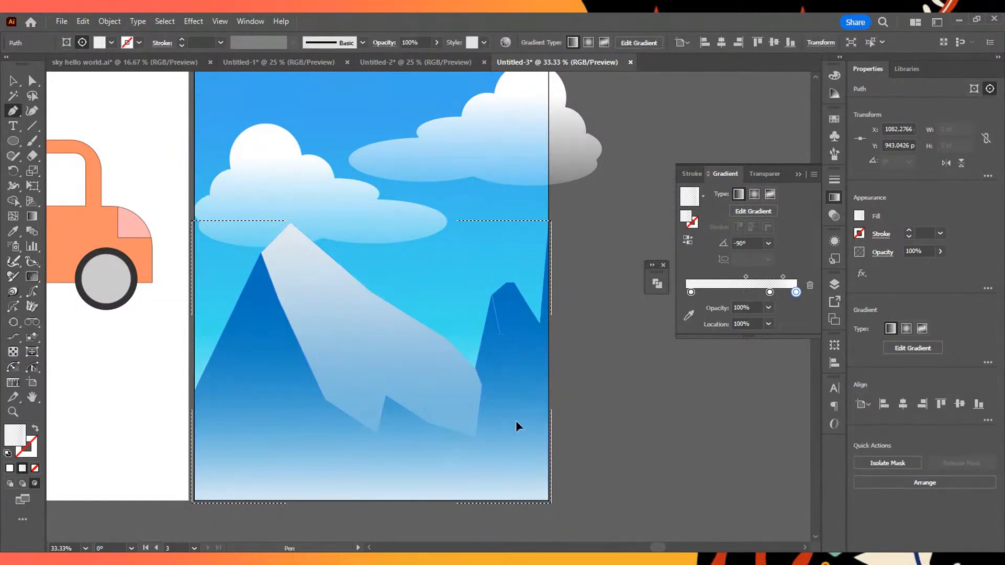
{"action": "left_click", "coordinate": [512, 416]}
{"action": "left_click", "coordinate": [530, 365]}
{"action": "left_click", "coordinate": [540, 324]}
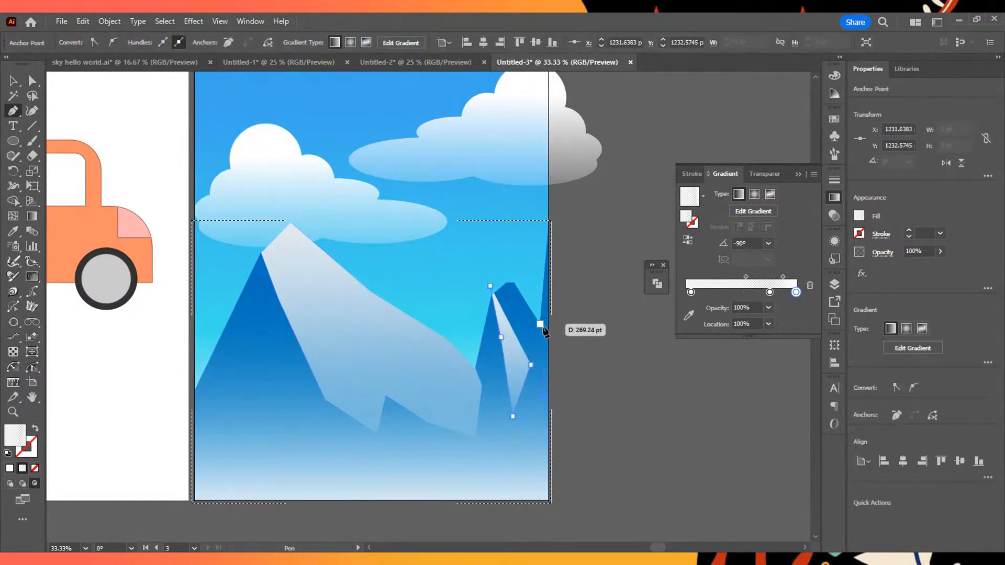
{"action": "left_click", "coordinate": [516, 279]}
{"action": "left_click", "coordinate": [489, 285]}
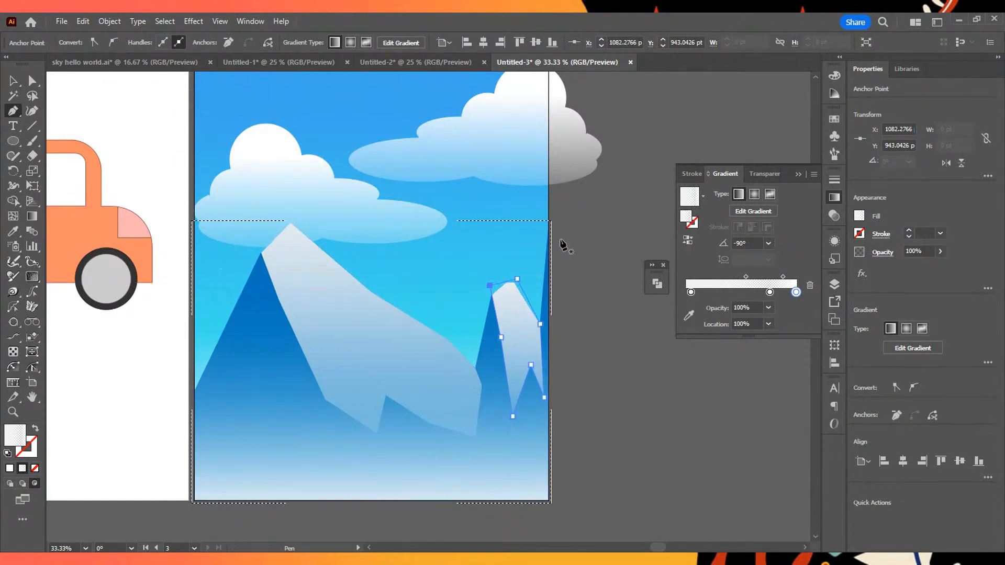
- Deselect the right peak's highlight and switch from Draw Inside back to Draw Normal mode
{"action": "left_click", "coordinate": [13, 82]}
{"action": "left_click", "coordinate": [362, 108]}
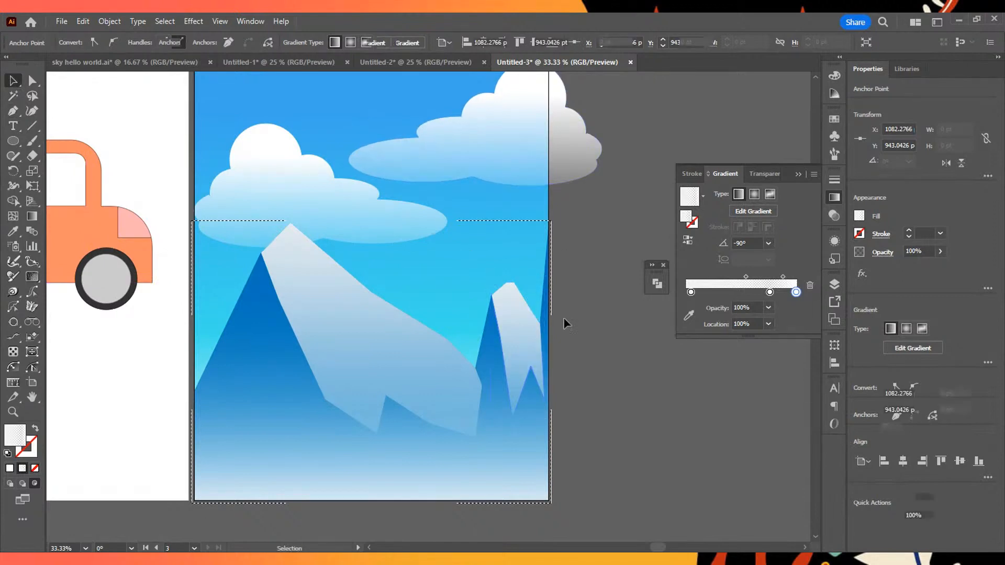
{"action": "scroll", "coordinate": [577, 326], "scroll_direction": "down", "scroll_amount": 2}
{"action": "scroll", "coordinate": [576, 327], "scroll_direction": "up", "scroll_amount": 1}
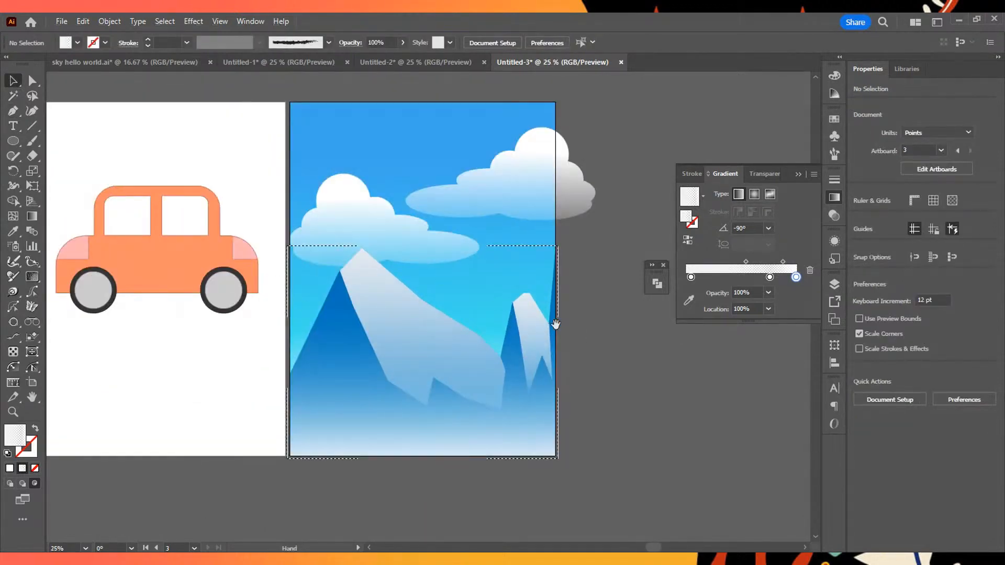
{"action": "left_click_drag", "start_coordinate": [547, 321], "coordinate": [598, 269]}
{"action": "left_click", "coordinate": [9, 483]}
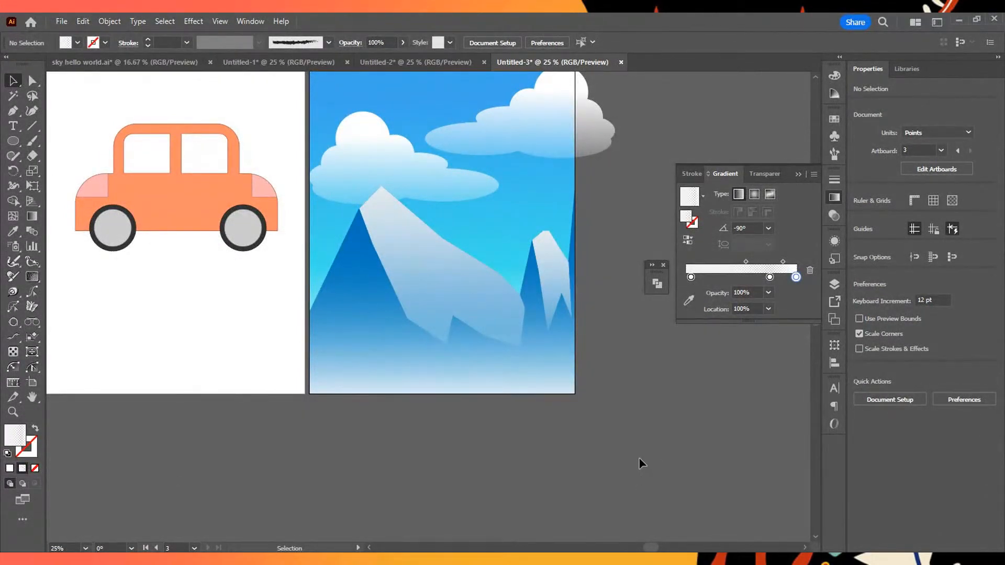
{"action": "scroll", "coordinate": [641, 463], "scroll_direction": "up", "scroll_amount": 3}
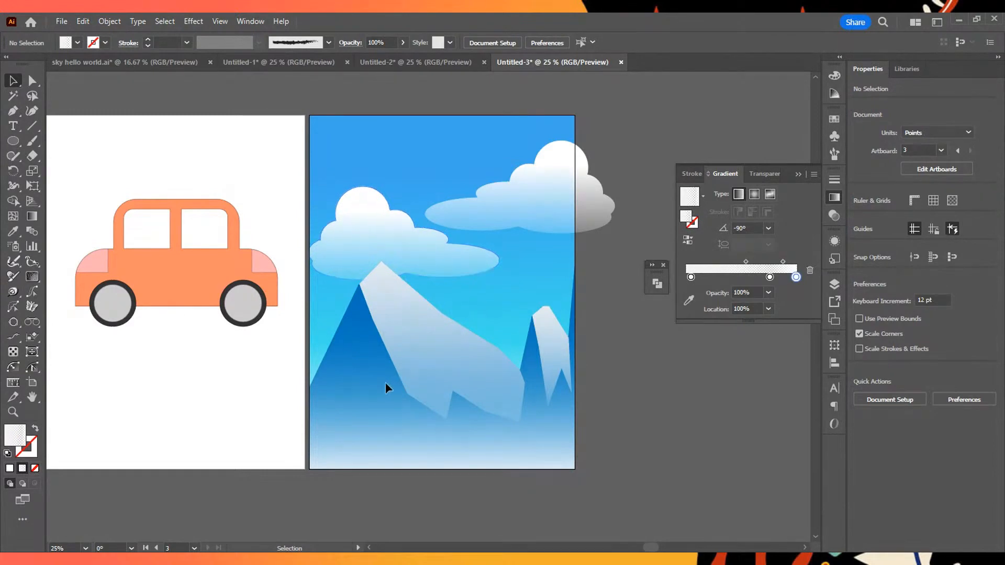
- Draw a ground rectangle of about 1296 x 224 pt across the third artboard's full width, overlapping its lower edge
{"action": "left_click", "coordinate": [13, 143]}
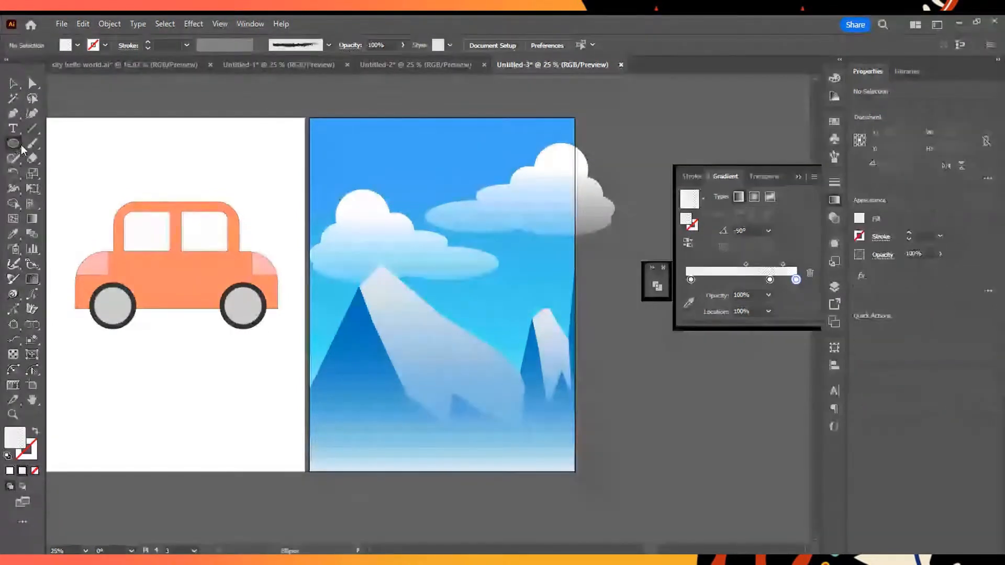
{"action": "key", "text": "m"}
{"action": "mouse_move", "coordinate": [312, 453]}
{"action": "left_mouse_down"}
{"action": "mouse_move", "coordinate": [504, 485]}
{"action": "mouse_move", "coordinate": [580, 484]}
{"action": "mouse_move", "coordinate": [582, 470]}
{"action": "mouse_move", "coordinate": [569, 495]}
{"action": "left_mouse_up"}
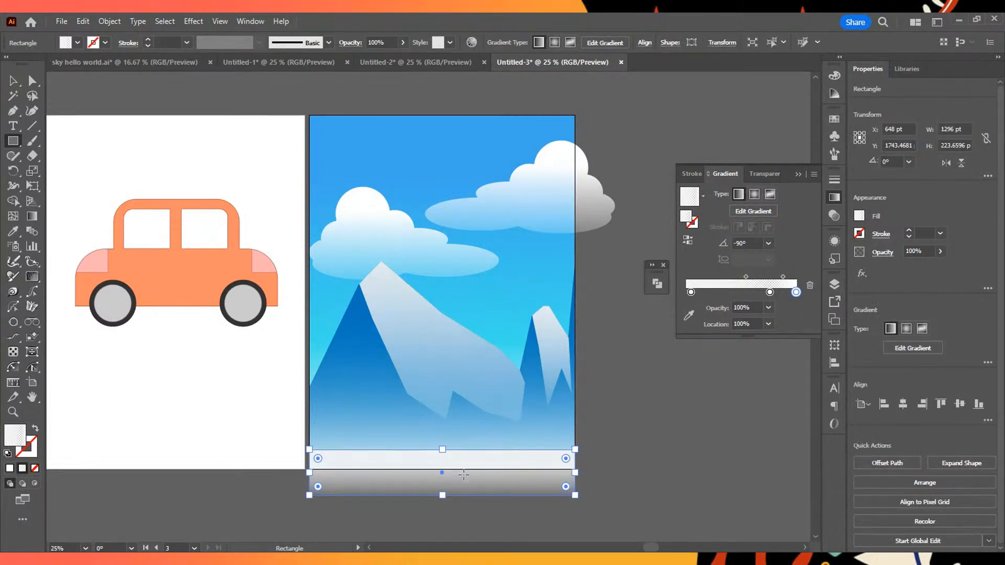
- Recolor the first stop of the ground rectangle's gradient with the dark green swatch
{"action": "left_click", "coordinate": [764, 212]}
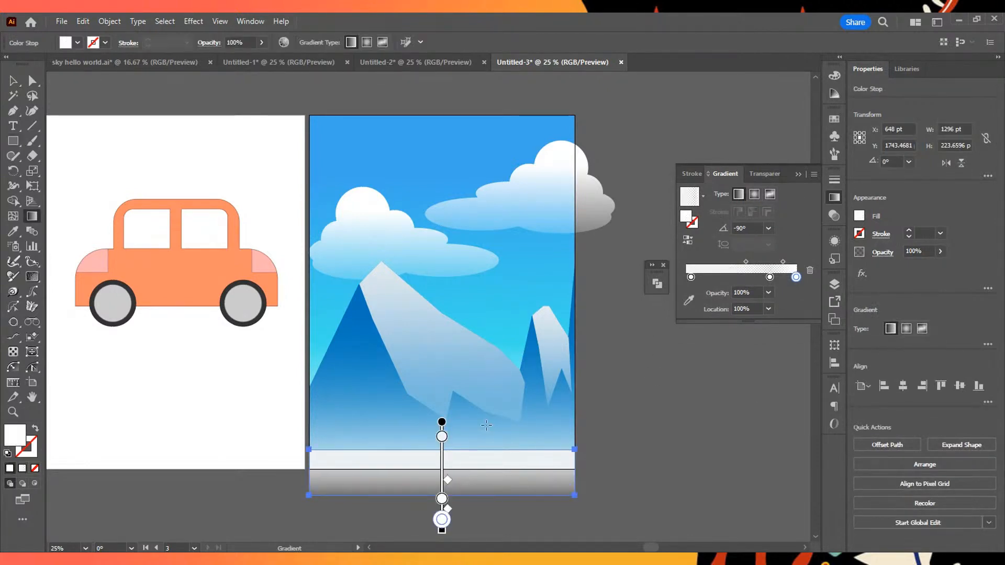
{"action": "double_click", "coordinate": [442, 436]}
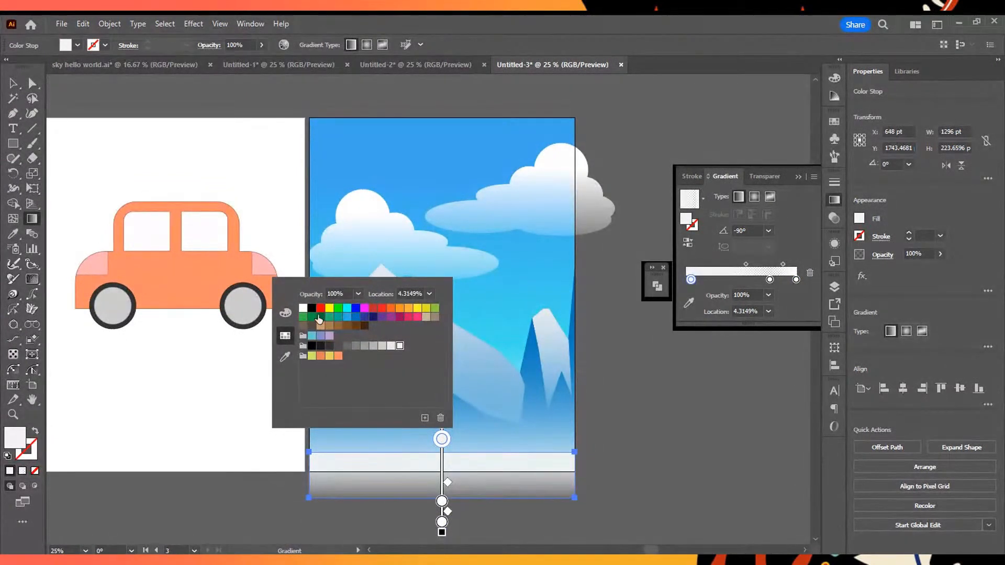
{"action": "left_click", "coordinate": [319, 317]}
{"action": "left_click", "coordinate": [312, 317]}
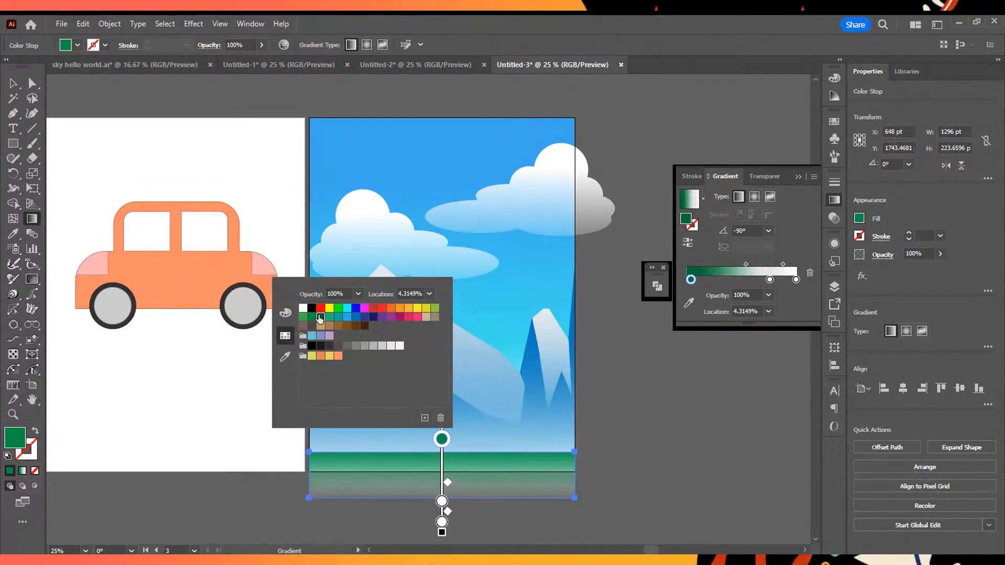
{"action": "left_click", "coordinate": [320, 318]}
{"action": "left_click", "coordinate": [428, 442]}
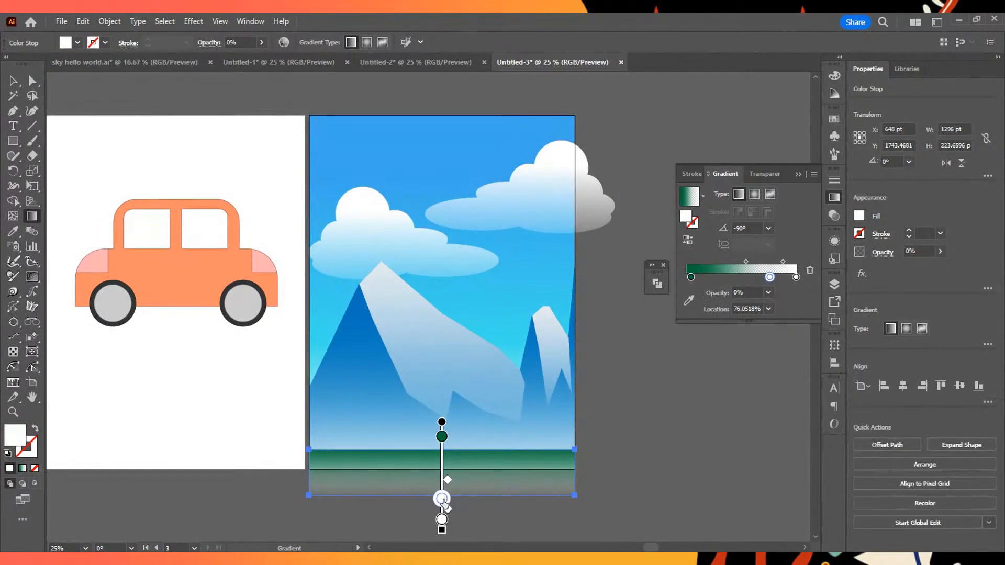
- Recolor the ground gradient's transparent stop black, remove the white end stop and place the black stop at about 83%
{"action": "double_click", "coordinate": [442, 498]}
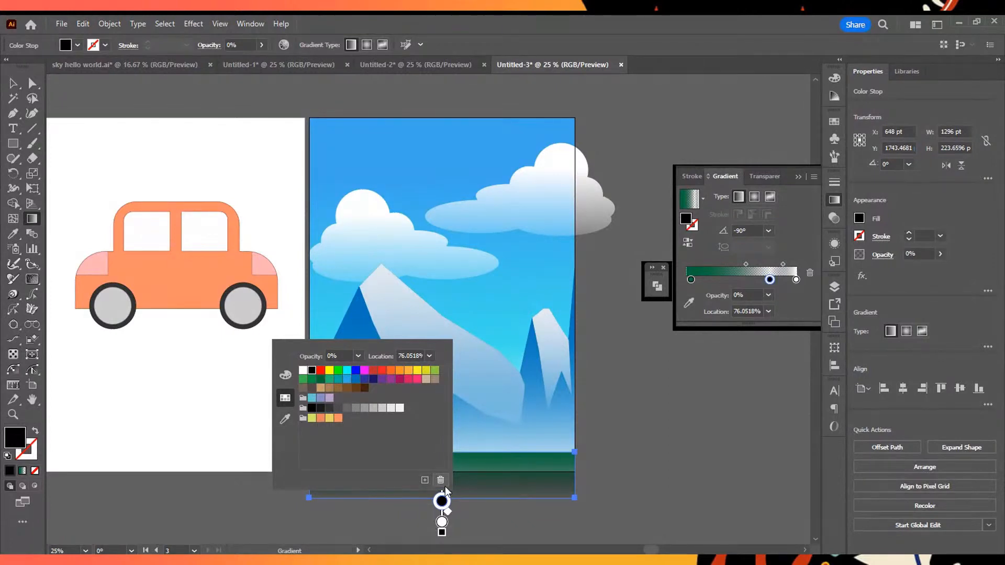
{"action": "left_click", "coordinate": [443, 507]}
{"action": "left_click_drag", "start_coordinate": [442, 508], "coordinate": [442, 522]}
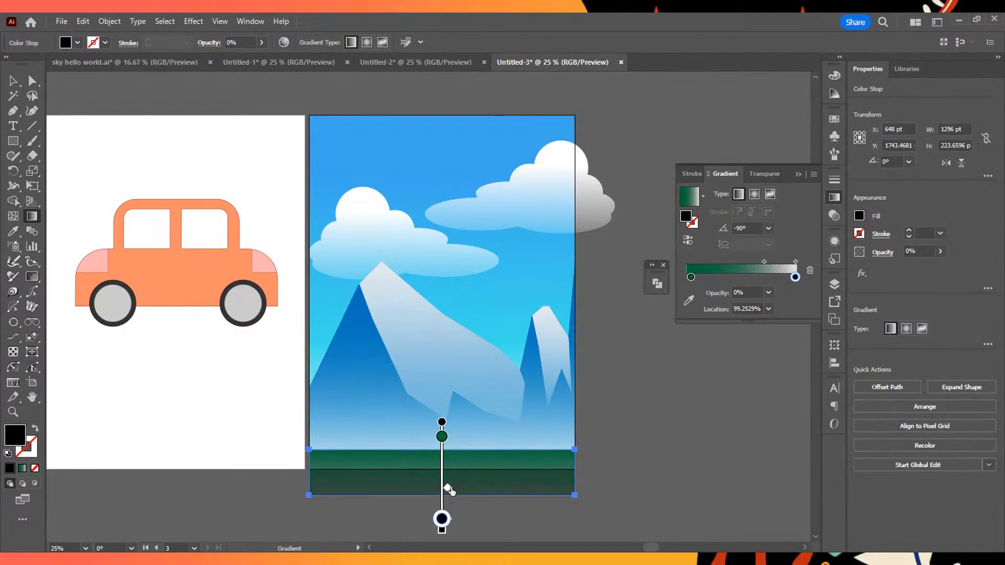
{"action": "mouse_move", "coordinate": [441, 519]}
{"action": "left_mouse_down"}
{"action": "mouse_move", "coordinate": [442, 498]}
{"action": "mouse_move", "coordinate": [462, 483]}
{"action": "mouse_move", "coordinate": [442, 505]}
{"action": "left_mouse_up"}
{"action": "scroll", "coordinate": [459, 514], "scroll_direction": "down", "scroll_amount": 1}
{"action": "left_click_drag", "start_coordinate": [794, 509], "coordinate": [748, 500]}
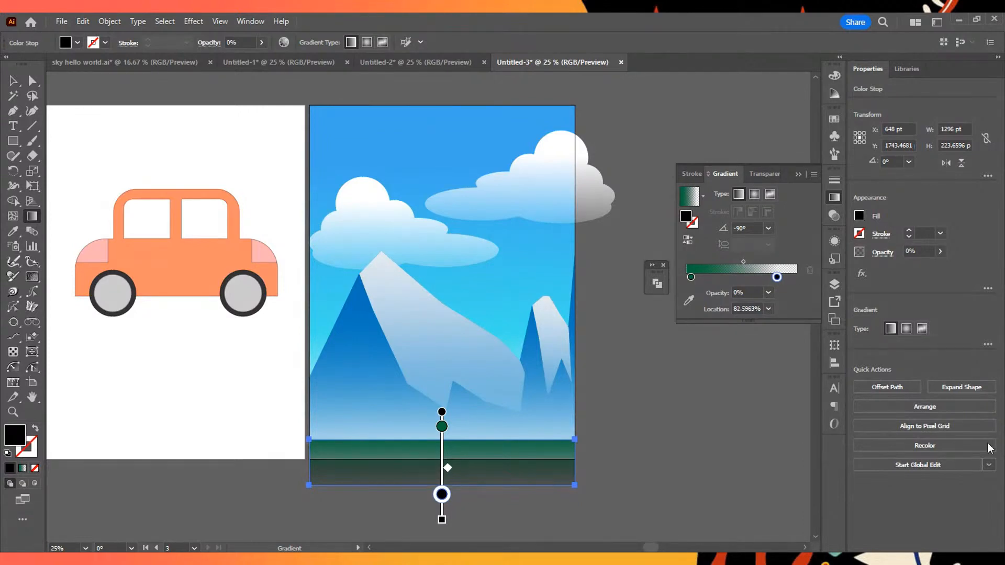
- Move the ground gradient's black stop to the end, add a dark green stop at about 81% with 35% opacity, and finish gradient editing
{"action": "left_click_drag", "start_coordinate": [441, 501], "coordinate": [602, 519]}
{"action": "left_click_drag", "start_coordinate": [795, 277], "coordinate": [758, 281]}
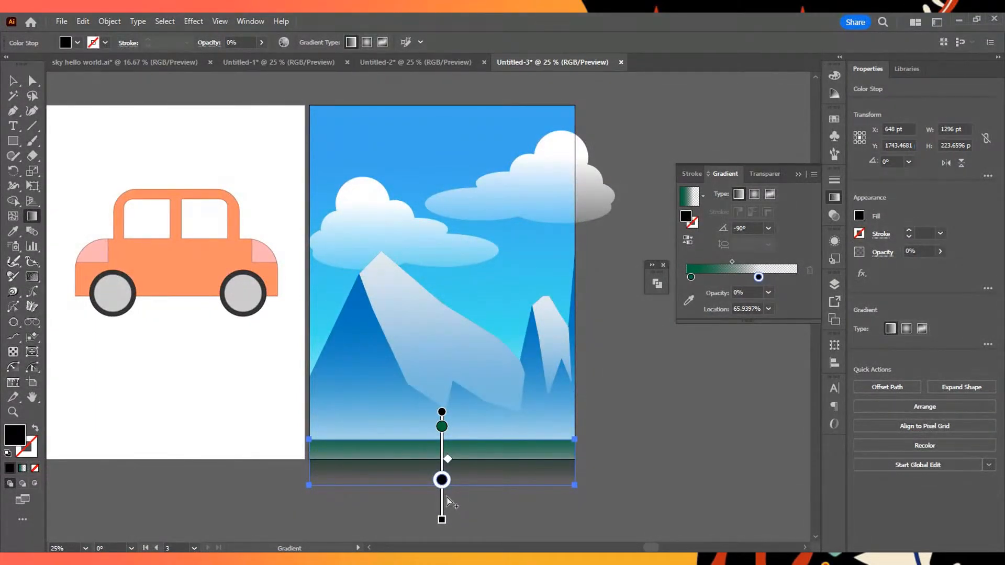
{"action": "left_click", "coordinate": [446, 496]}
{"action": "mouse_move", "coordinate": [448, 499]}
{"action": "left_mouse_down"}
{"action": "mouse_move", "coordinate": [460, 509]}
{"action": "mouse_move", "coordinate": [498, 494]}
{"action": "left_mouse_up"}
{"action": "mouse_move", "coordinate": [442, 480]}
{"action": "left_mouse_down"}
{"action": "mouse_move", "coordinate": [442, 511]}
{"action": "mouse_move", "coordinate": [451, 497]}
{"action": "left_mouse_up"}
{"action": "left_click", "coordinate": [446, 487]}
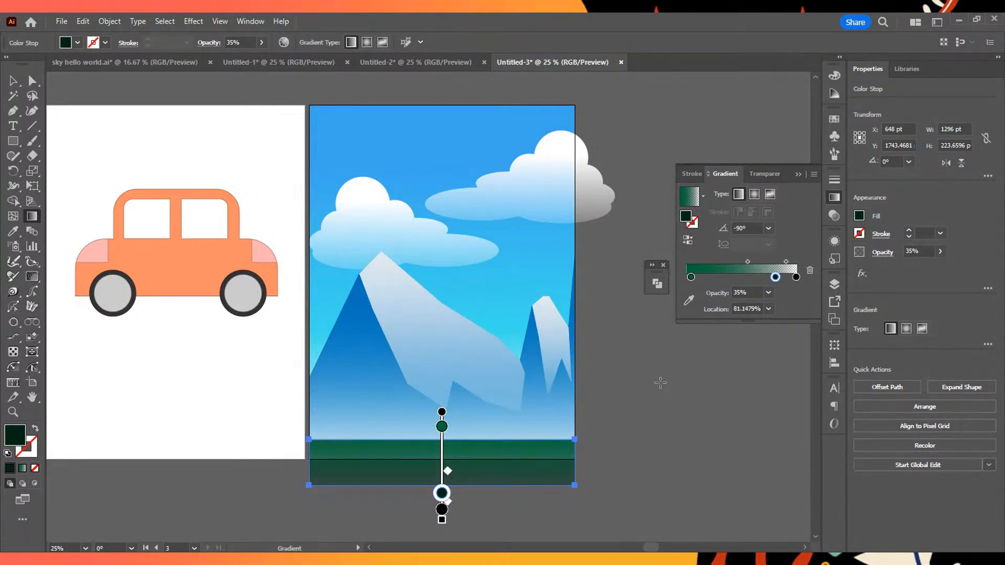
{"action": "left_click", "coordinate": [13, 80]}
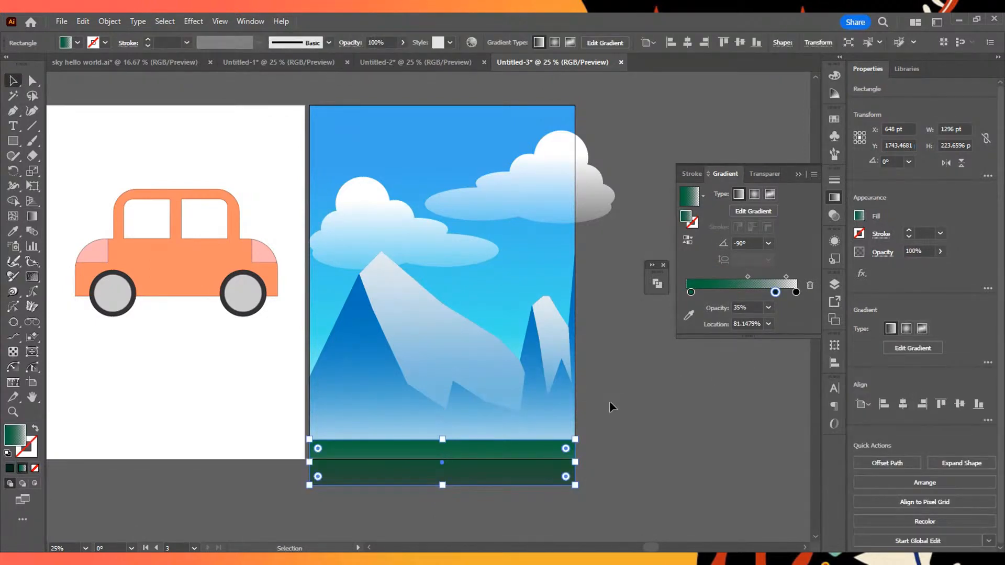
- Add an anchor point near the middle of the ground rectangle's upper edge and raise it about 83 pt to form a low hill
{"action": "scroll", "coordinate": [419, 464], "scroll_direction": "up", "scroll_amount": 5}
{"action": "scroll", "coordinate": [596, 346], "scroll_direction": "down", "scroll_amount": 3}
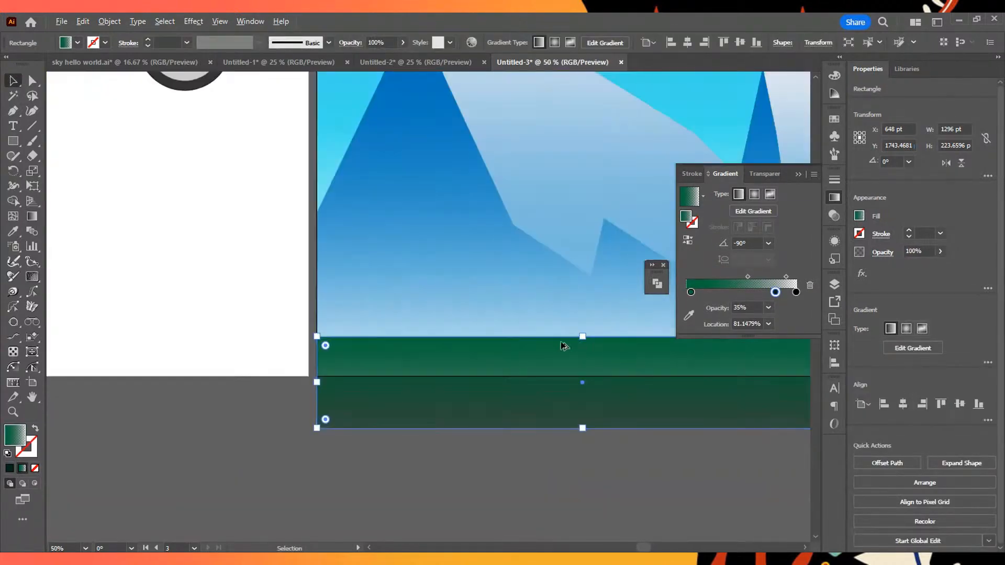
{"action": "left_click_drag", "start_coordinate": [623, 315], "coordinate": [357, 341]}
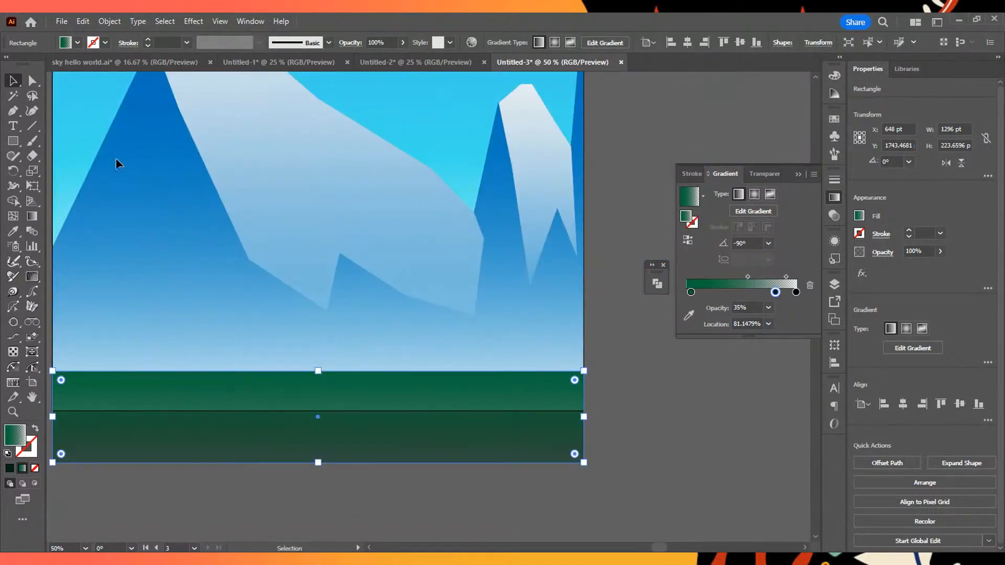
{"action": "left_click", "coordinate": [14, 115]}
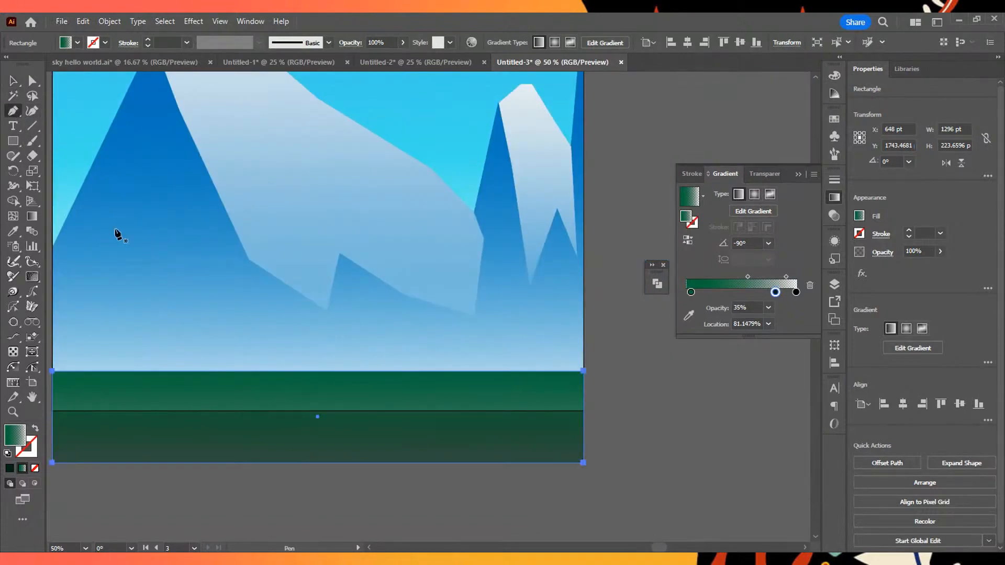
{"action": "scroll", "coordinate": [286, 376], "scroll_direction": "up", "scroll_amount": 2}
{"action": "left_click_drag", "start_coordinate": [305, 324], "coordinate": [443, 321]}
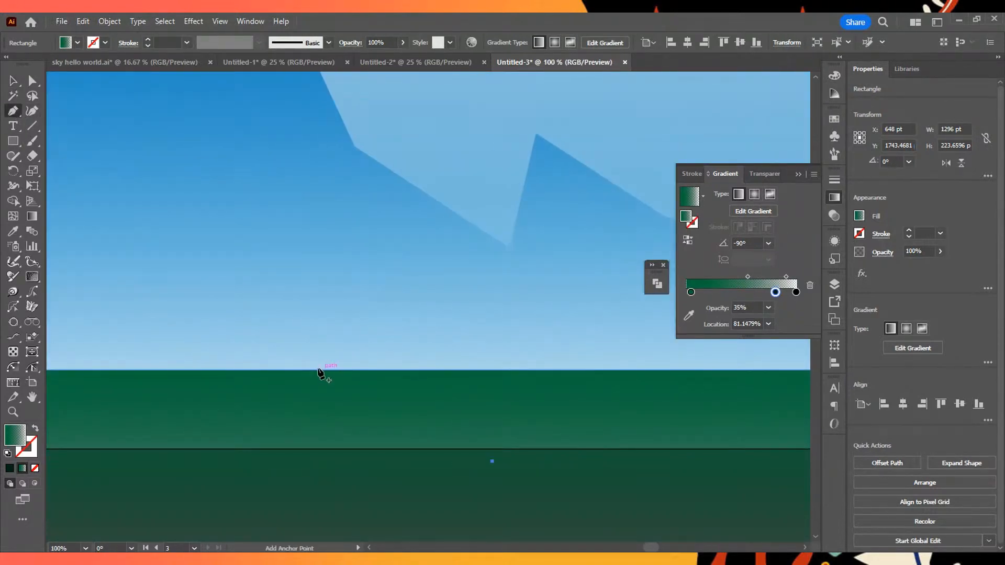
{"action": "left_click_drag", "start_coordinate": [314, 343], "coordinate": [507, 307]}
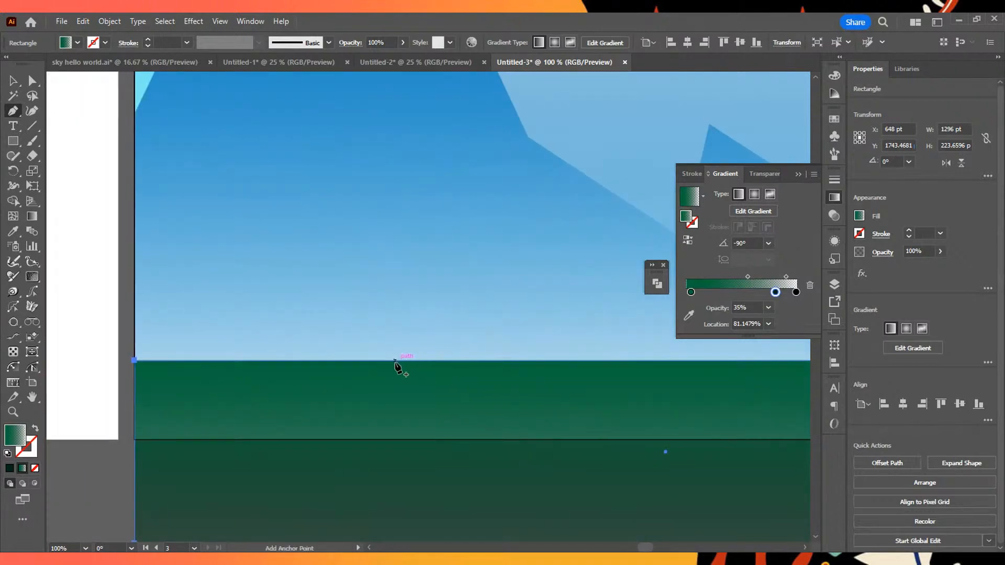
{"action": "scroll", "coordinate": [331, 369], "scroll_direction": "down", "scroll_amount": 2}
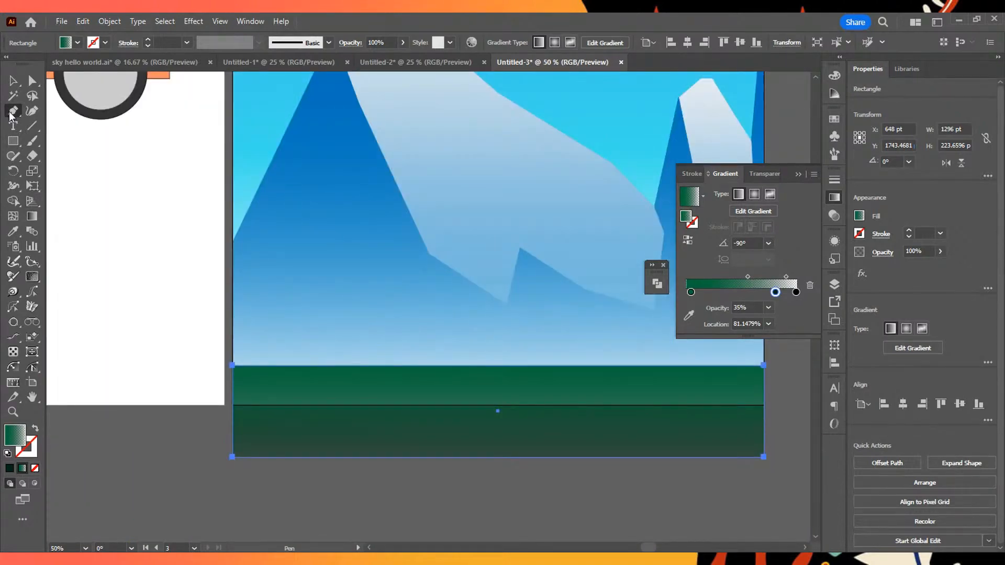
{"action": "scroll", "coordinate": [374, 381], "scroll_direction": "up", "scroll_amount": 4}
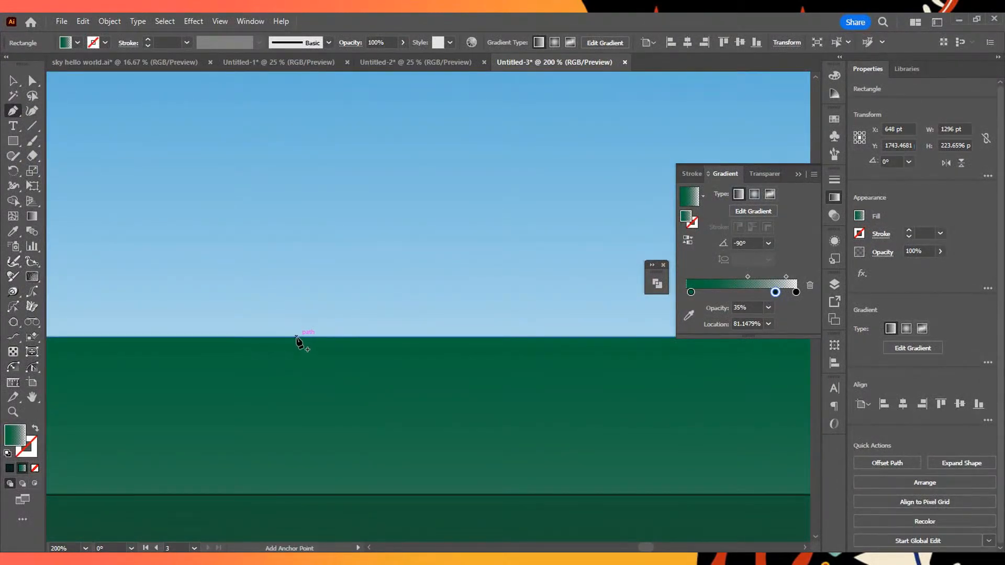
{"action": "scroll", "coordinate": [309, 343], "scroll_direction": "down", "scroll_amount": 3}
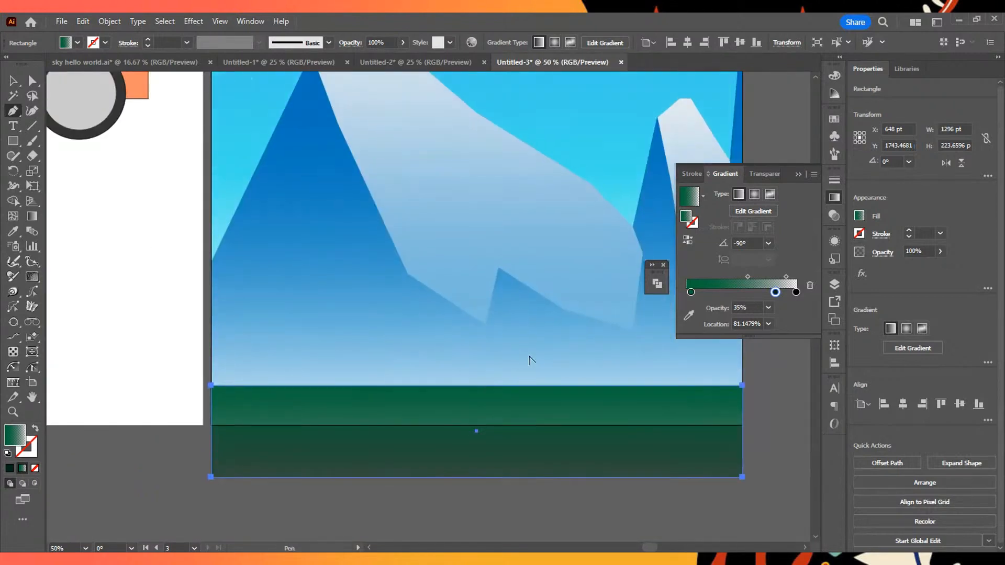
{"action": "scroll", "coordinate": [340, 439], "scroll_direction": "up", "scroll_amount": 2}
{"action": "scroll", "coordinate": [340, 440], "scroll_direction": "down", "scroll_amount": 3}
{"action": "scroll", "coordinate": [413, 422], "scroll_direction": "up", "scroll_amount": 4}
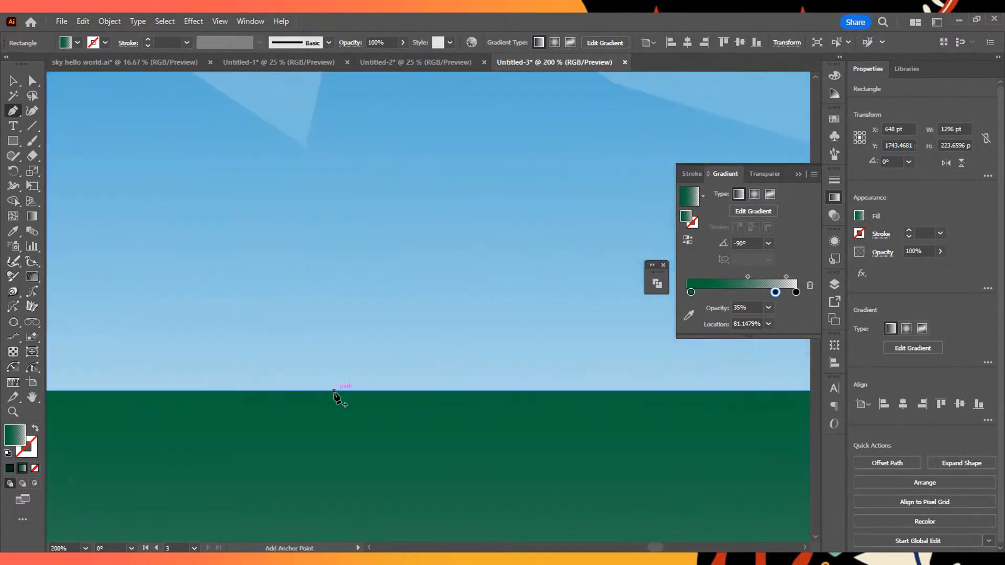
{"action": "left_click", "coordinate": [334, 391]}
{"action": "scroll", "coordinate": [361, 406], "scroll_direction": "down", "scroll_amount": 3}
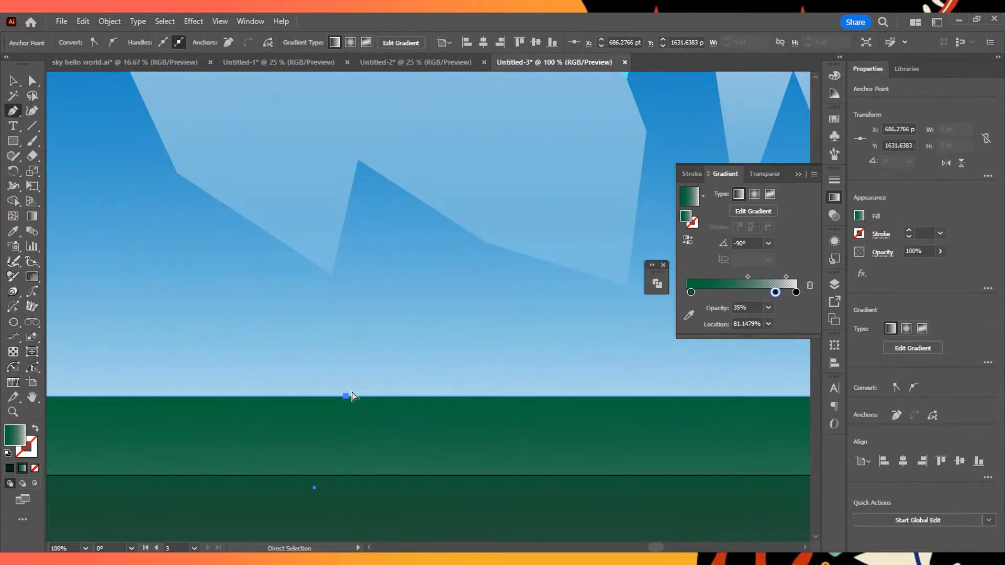
{"action": "left_click_drag", "start_coordinate": [347, 396], "coordinate": [347, 331]}
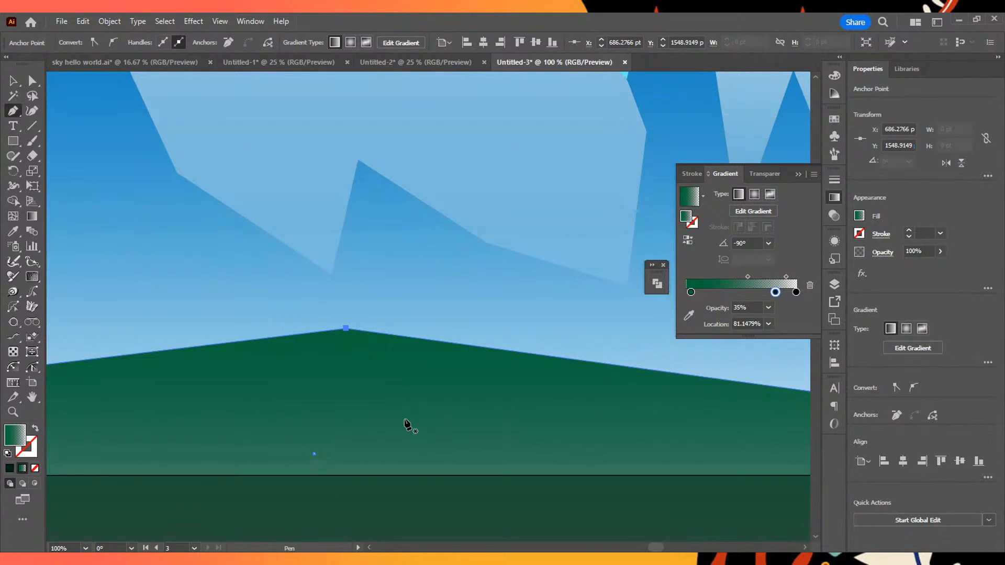
- Convert the hill's peak anchor into a smooth point with horizontal handles so the ground's upper edge curves, and deselect the shape
{"action": "key", "text": "alt"}
{"action": "left_click_drag", "start_coordinate": [346, 329], "coordinate": [597, 330]}
{"action": "scroll", "coordinate": [614, 368], "scroll_direction": "down", "scroll_amount": 3}
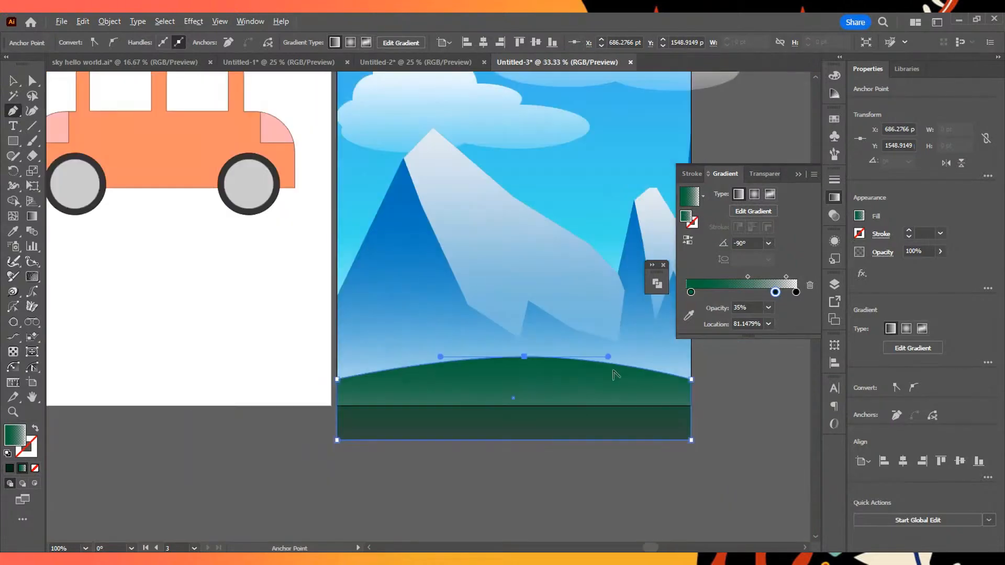
{"action": "key", "text": "v"}
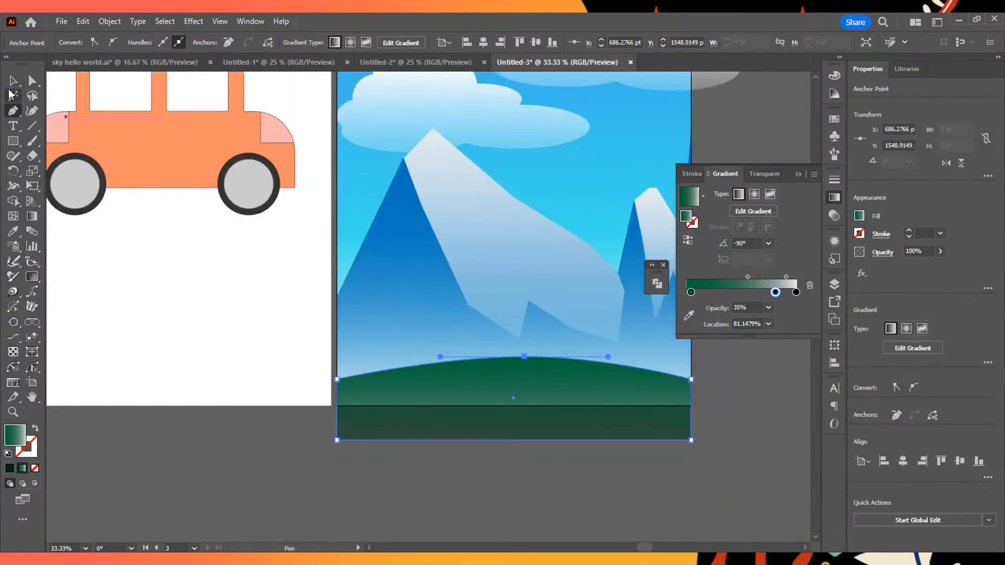
{"action": "left_click", "coordinate": [274, 401]}
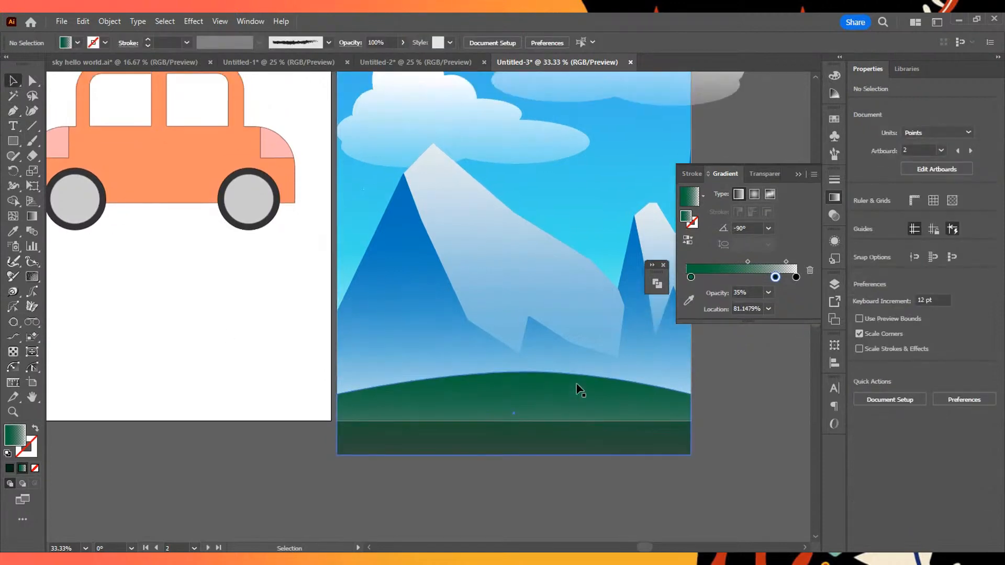
- Shorten the ground shape to 180 pt high so its lower edge meets the artboard's lower edge
{"action": "left_click", "coordinate": [583, 413]}
{"action": "left_click_drag", "start_coordinate": [518, 440], "coordinate": [521, 407]}
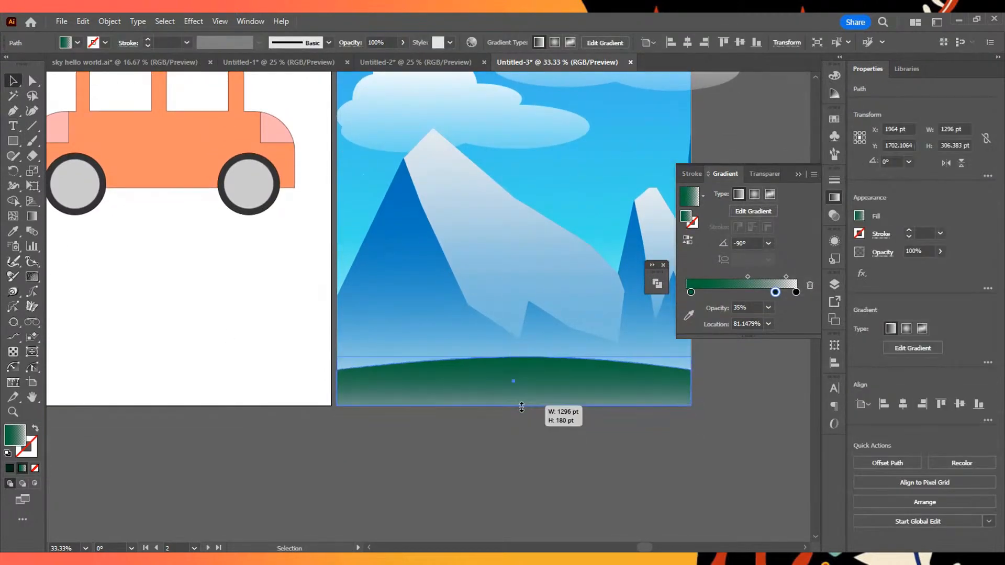
{"action": "left_click", "coordinate": [732, 439]}
{"action": "scroll", "coordinate": [733, 440], "scroll_direction": "up", "scroll_amount": 3}
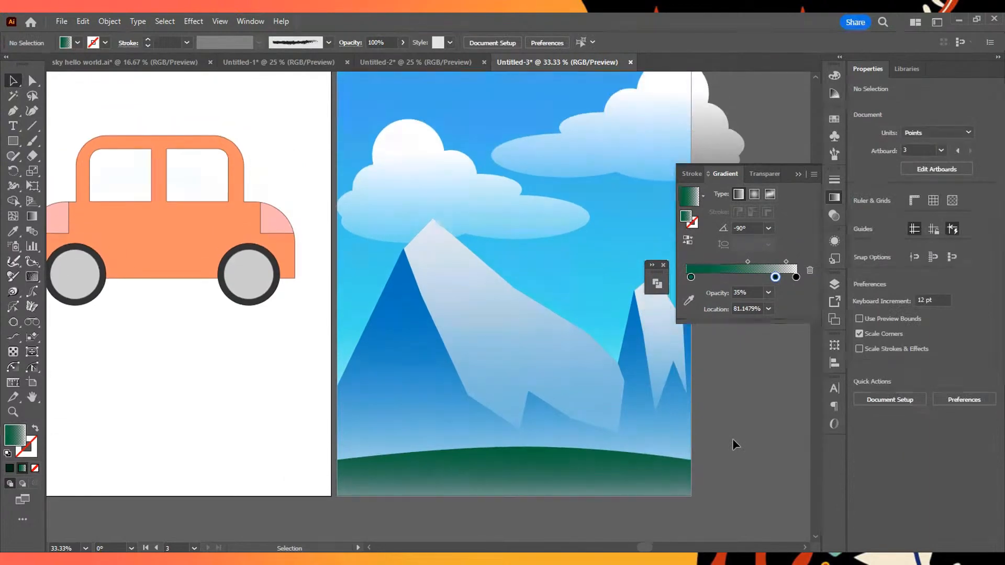
- Try placing point text in the sky above the left cloud and remove it again
{"action": "scroll", "coordinate": [733, 439], "scroll_direction": "up", "scroll_amount": 4}
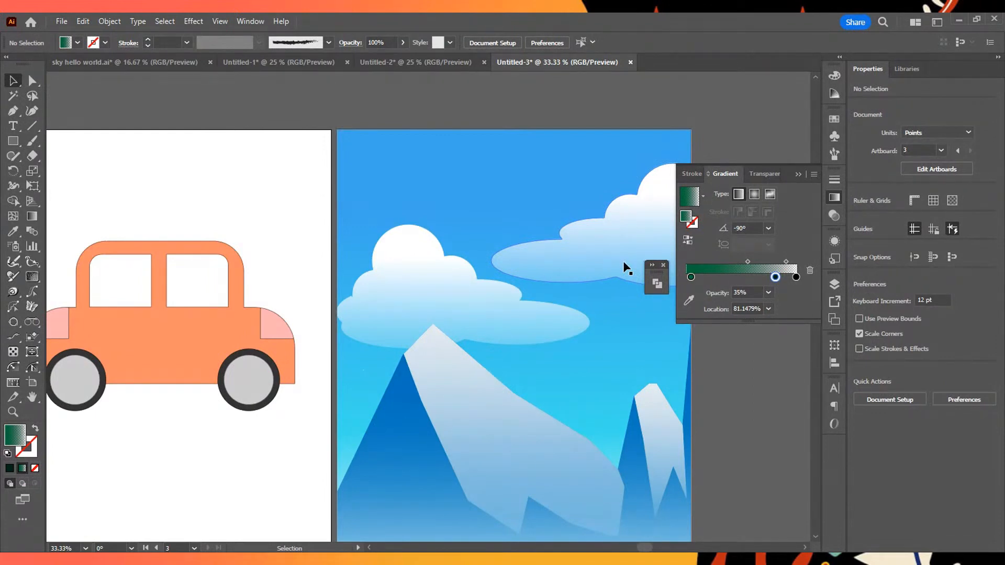
{"action": "key", "text": "t"}
{"action": "left_click", "coordinate": [432, 174]}
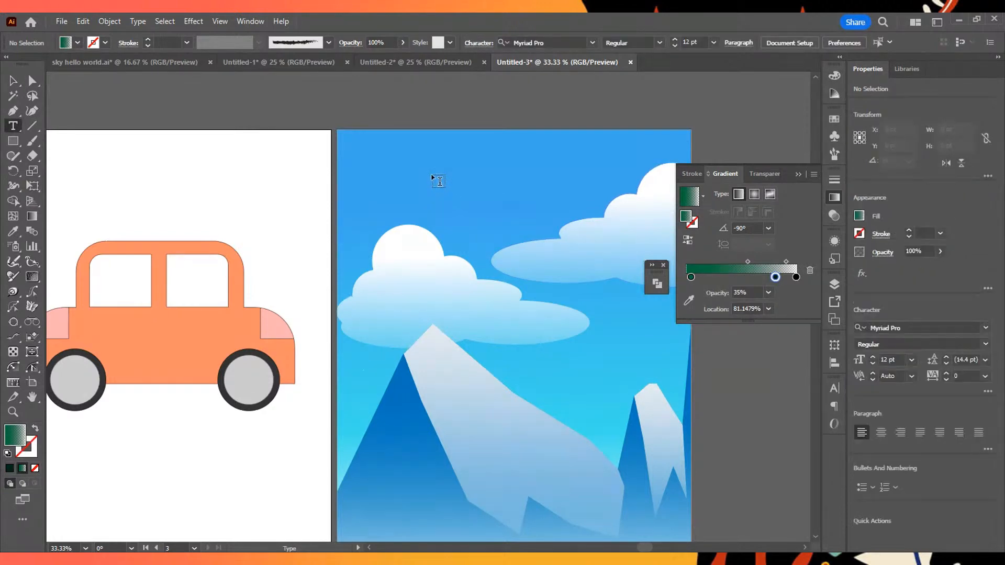
{"action": "key", "text": "Escape"}
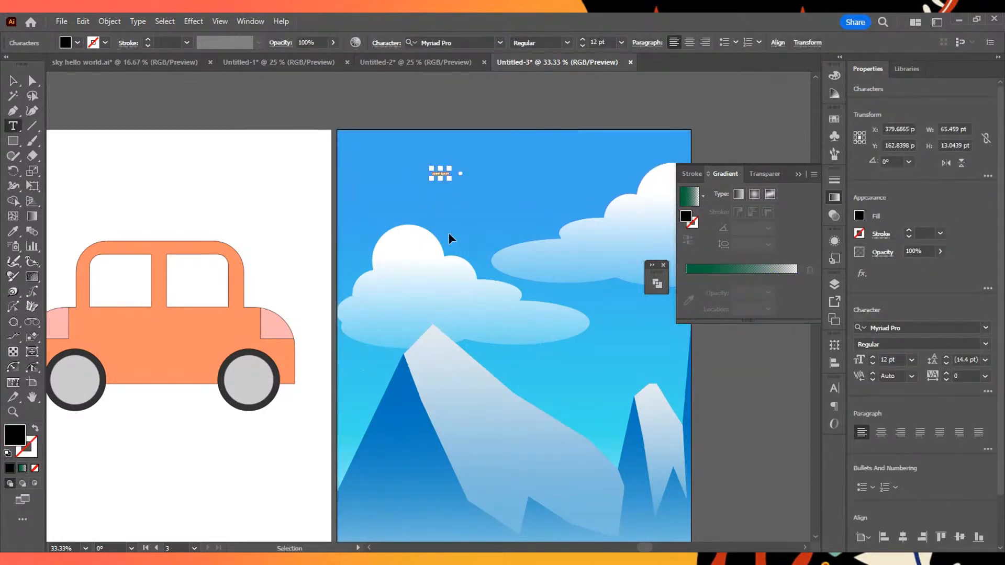
{"action": "key", "text": "Delete"}
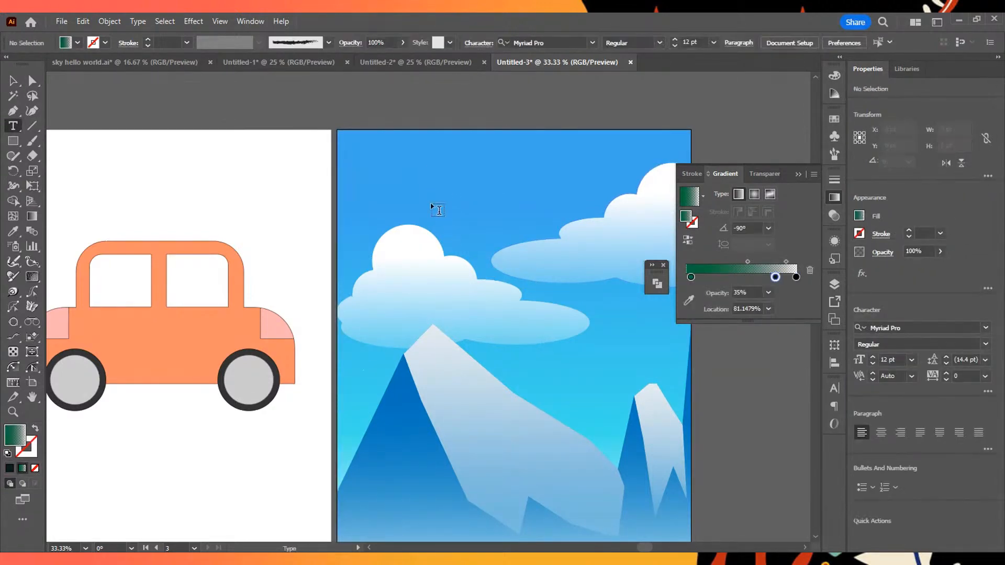
{"action": "left_click", "coordinate": [432, 175]}
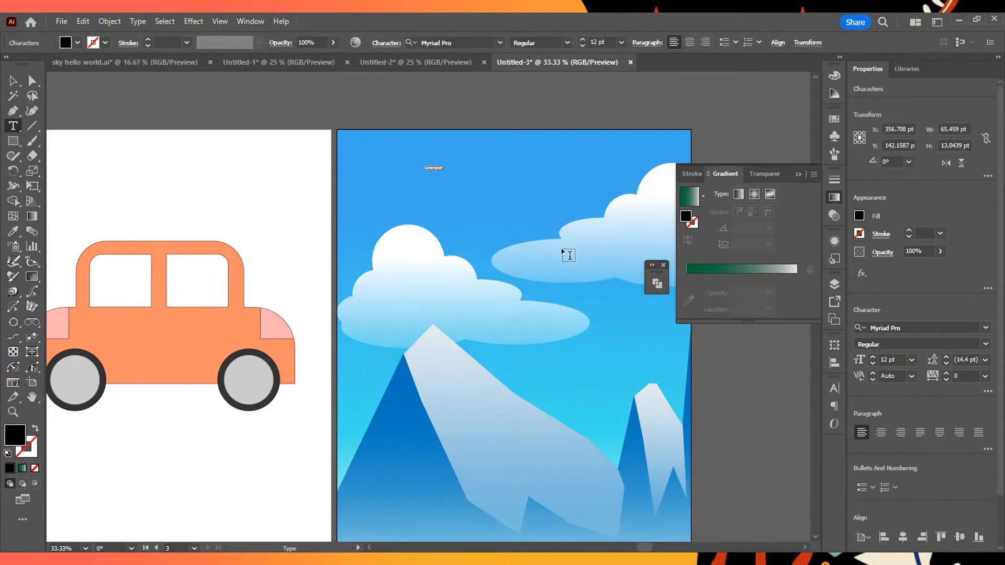
{"action": "scroll", "coordinate": [445, 168], "scroll_direction": "up", "scroll_amount": 5}
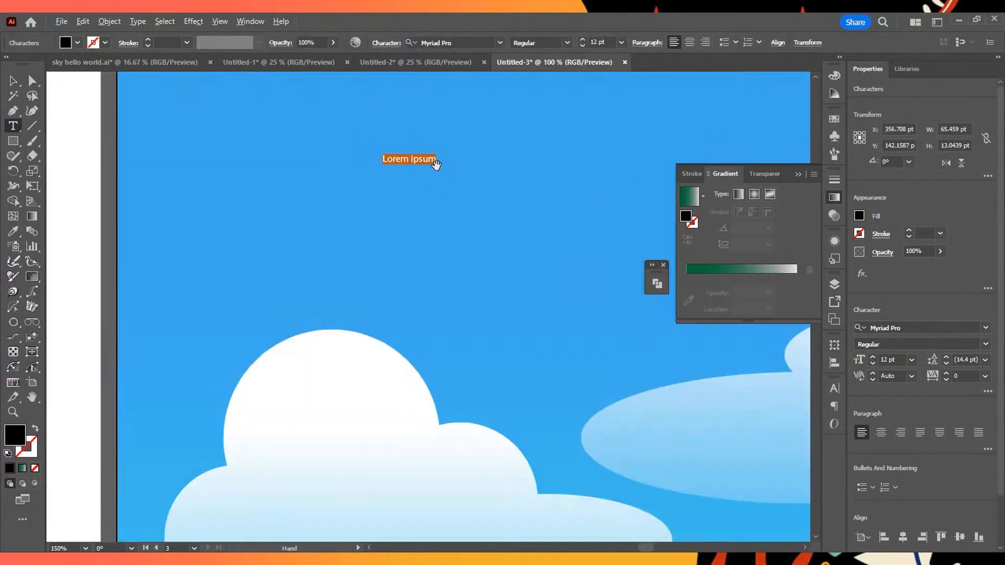
{"action": "scroll", "coordinate": [447, 162], "scroll_direction": "down", "scroll_amount": 2}
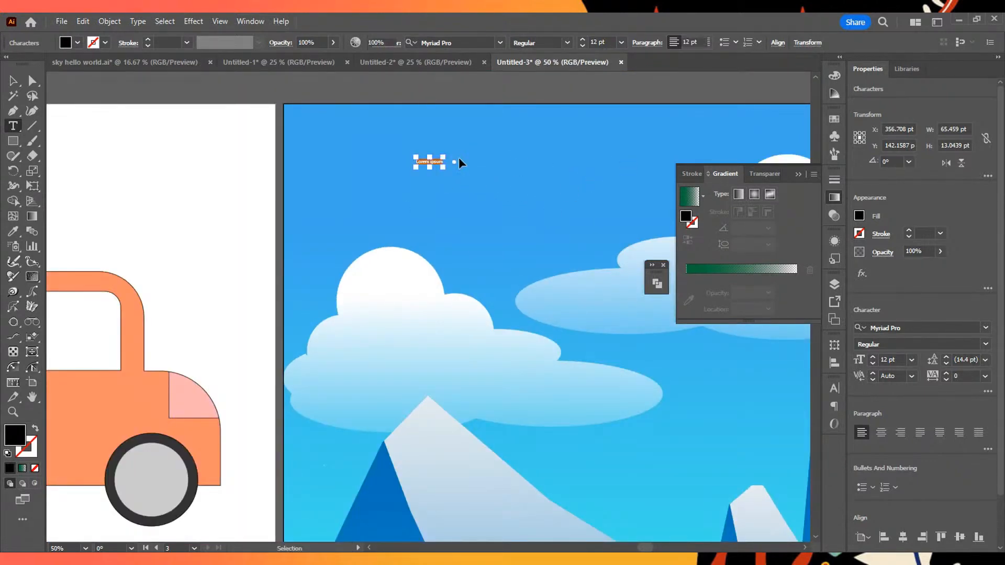
{"action": "key", "text": "ctrl+z"}
- Try an area text box about 659 by 532 pt over the sky and left cloud, and delete it
{"action": "left_click_drag", "start_coordinate": [321, 124], "coordinate": [591, 341]}
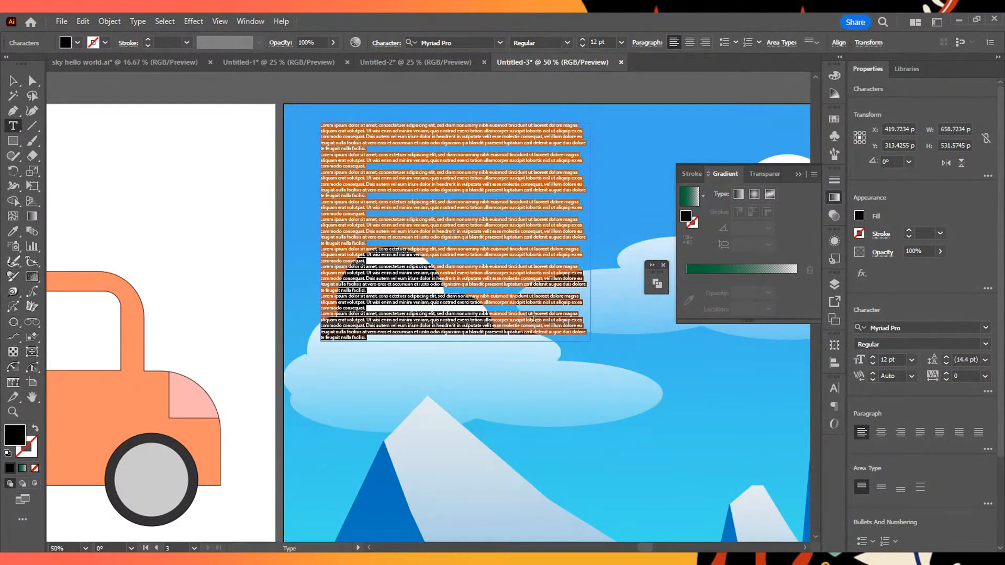
{"action": "key", "text": "Escape"}
{"action": "key", "text": "Delete"}
- Place point text in the sky above the left cloud and enter SKY in capitals
{"action": "left_click", "coordinate": [445, 177]}
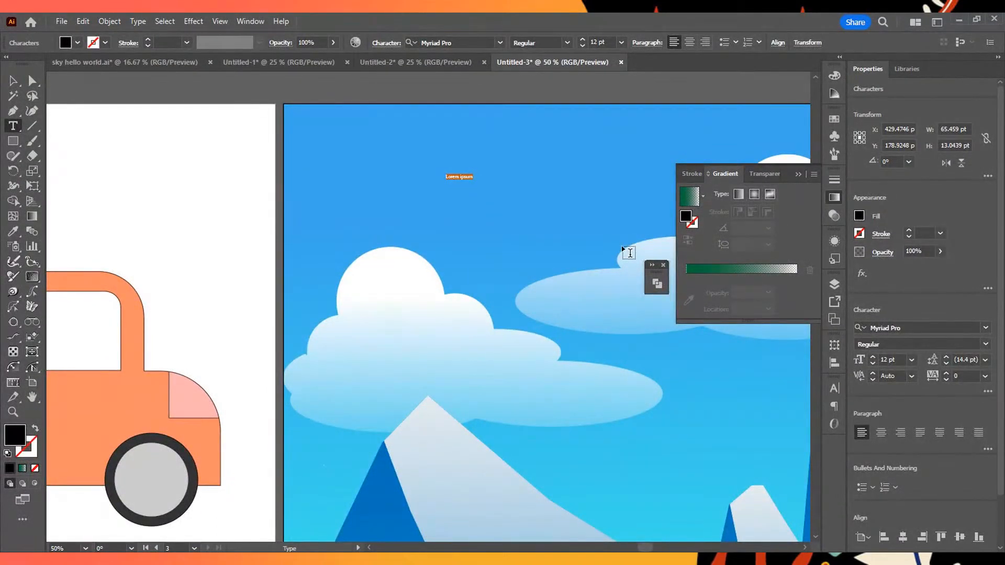
{"action": "scroll", "coordinate": [628, 253], "scroll_direction": "down", "scroll_amount": 2}
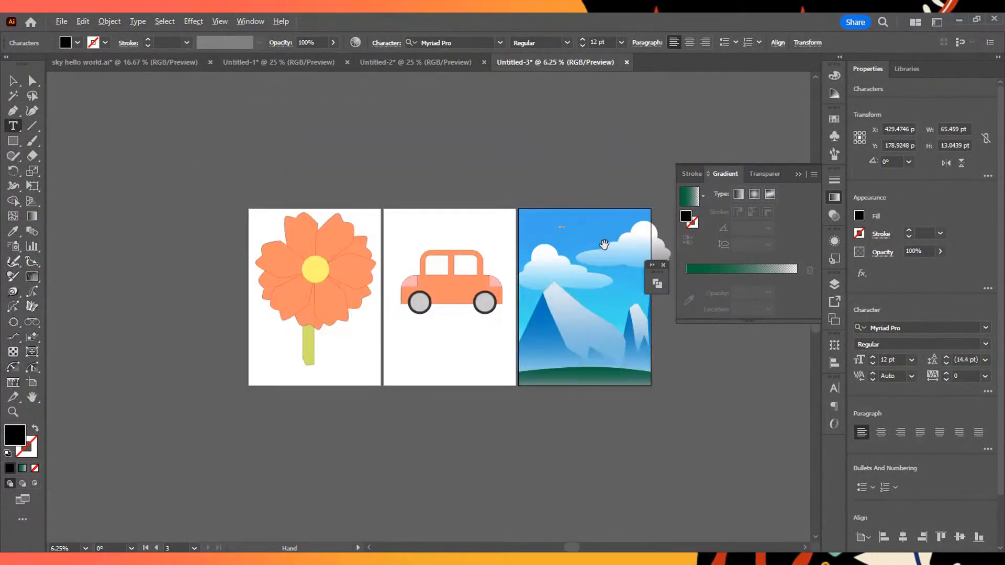
{"action": "scroll", "coordinate": [611, 253], "scroll_direction": "up", "scroll_amount": 1}
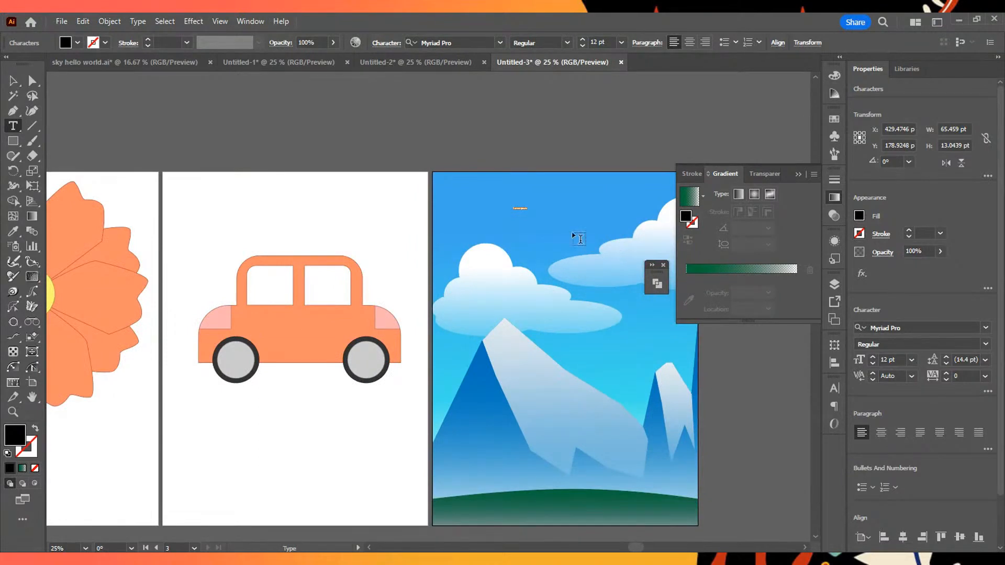
{"action": "scroll", "coordinate": [611, 253], "scroll_direction": "up", "scroll_amount": 2}
{"action": "scroll", "coordinate": [617, 224], "scroll_direction": "down", "scroll_amount": 2}
{"action": "scroll", "coordinate": [616, 225], "scroll_direction": "up", "scroll_amount": 3}
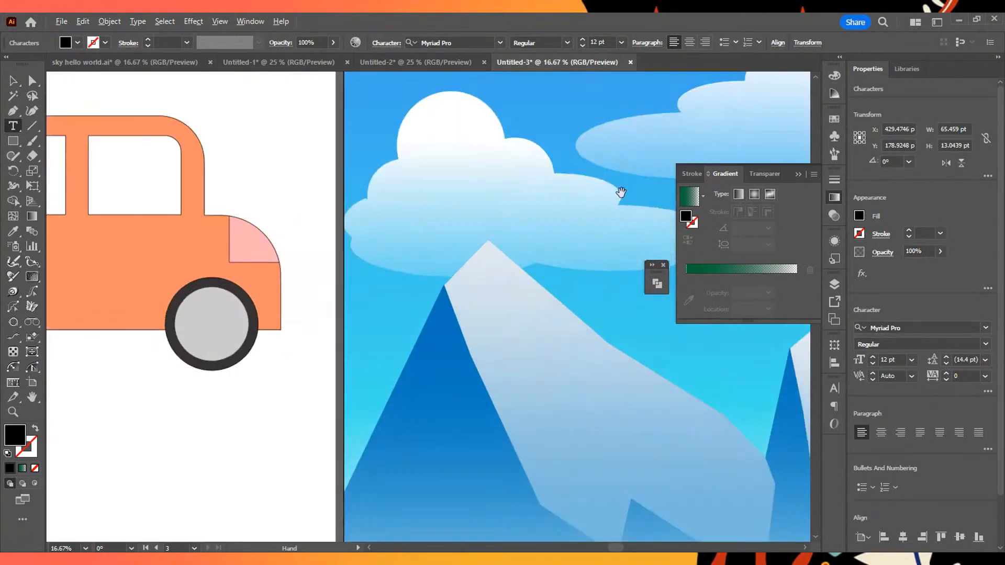
{"action": "scroll", "coordinate": [613, 117], "scroll_direction": "down", "scroll_amount": 2}
{"action": "scroll", "coordinate": [597, 99], "scroll_direction": "up", "scroll_amount": 4}
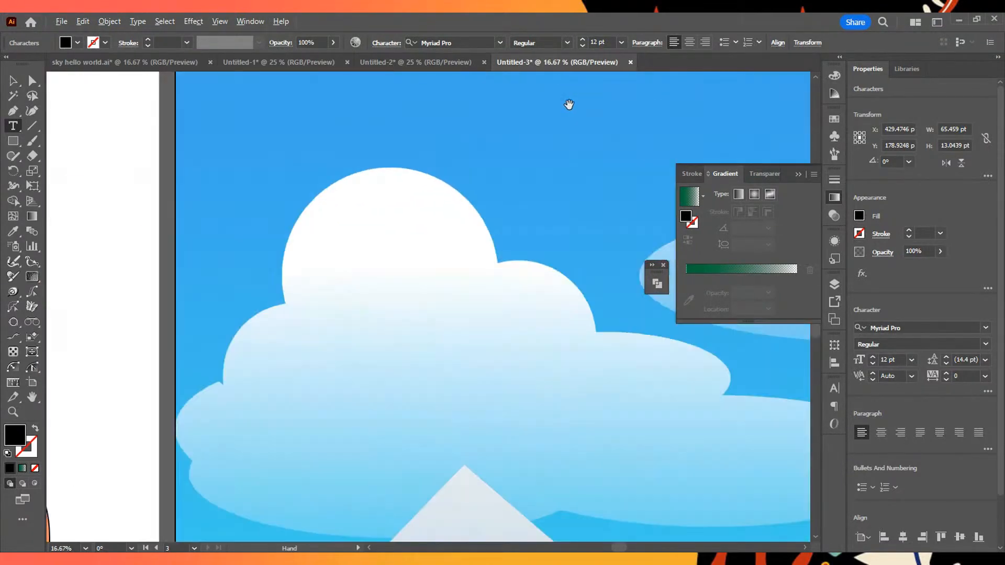
{"action": "left_click", "coordinate": [545, 112]}
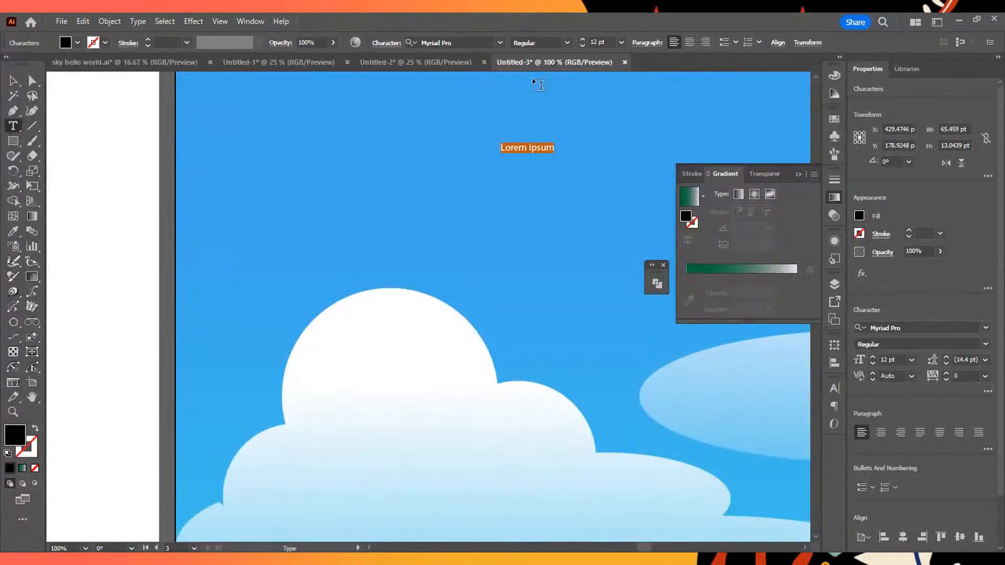
{"action": "type", "text": "sky"}
{"action": "key", "text": "BackSpace"}
{"action": "key", "text": "BackSpace"}
{"action": "key", "text": "BackSpace"}
{"action": "type", "text": "SKY"}
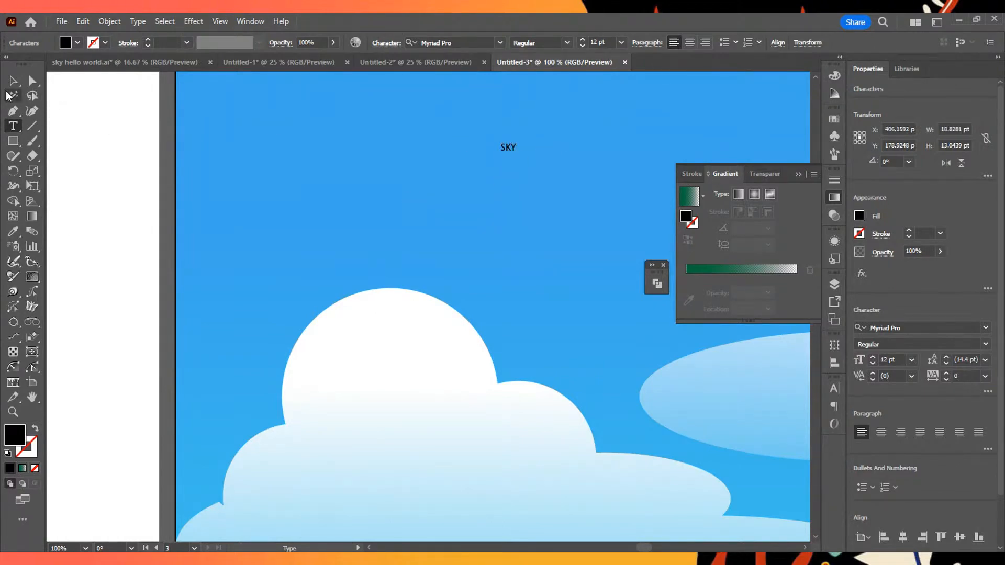
{"action": "scroll", "coordinate": [551, 171], "scroll_direction": "down", "scroll_amount": 2}
{"action": "scroll", "coordinate": [551, 172], "scroll_direction": "up", "scroll_amount": 2}
{"action": "scroll", "coordinate": [518, 147], "scroll_direction": "down", "scroll_amount": 1}
{"action": "scroll", "coordinate": [518, 147], "scroll_direction": "down", "scroll_amount": 2}
{"action": "scroll", "coordinate": [518, 146], "scroll_direction": "up", "scroll_amount": 5}
{"action": "scroll", "coordinate": [525, 173], "scroll_direction": "down", "scroll_amount": 4}
{"action": "scroll", "coordinate": [539, 174], "scroll_direction": "up", "scroll_amount": 3}
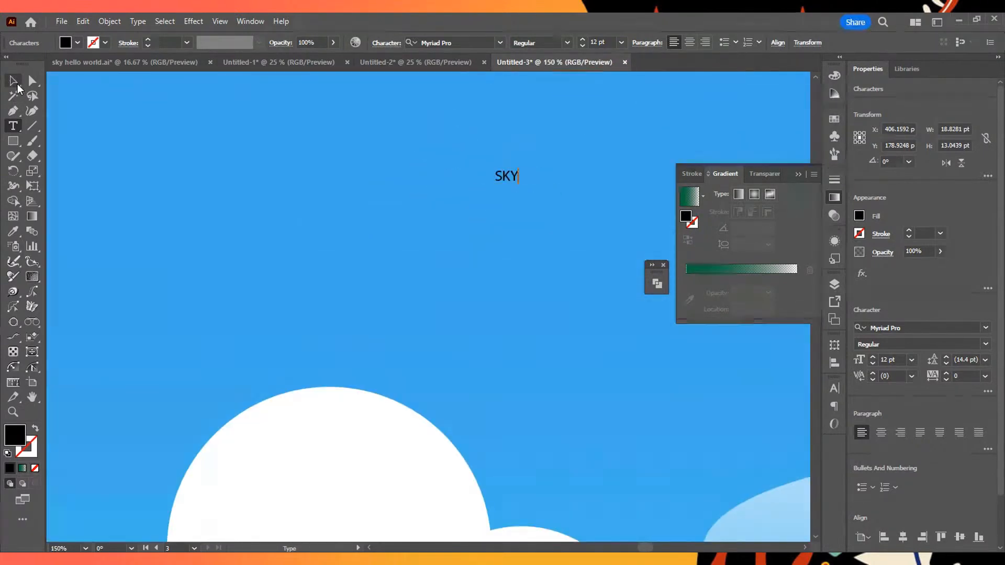
- Select the whole SKY text and set its font size to 200 pt
{"action": "double_click", "coordinate": [517, 175]}
{"action": "left_click", "coordinate": [525, 186]}
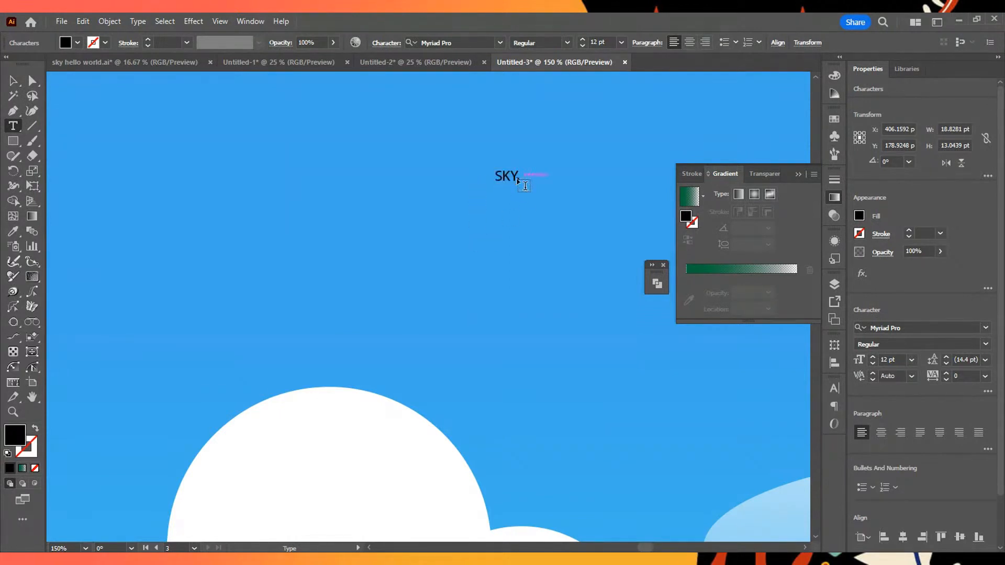
{"action": "left_click", "coordinate": [515, 178], "text": "ctrl"}
{"action": "double_click", "coordinate": [516, 177]}
{"action": "left_click", "coordinate": [912, 364]}
{"action": "left_click", "coordinate": [894, 358]}
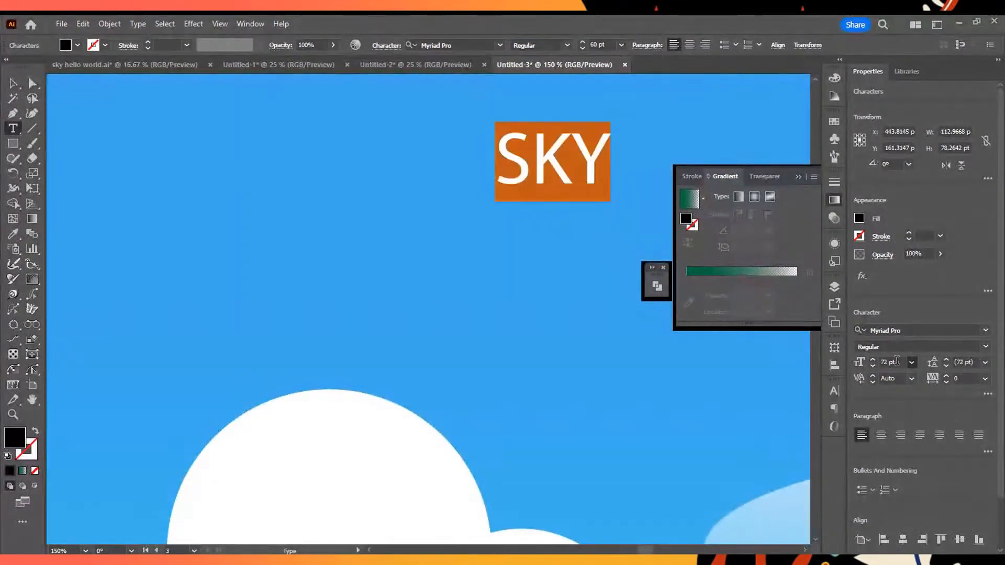
{"action": "left_click", "coordinate": [892, 357]}
{"action": "left_click", "coordinate": [887, 360]}
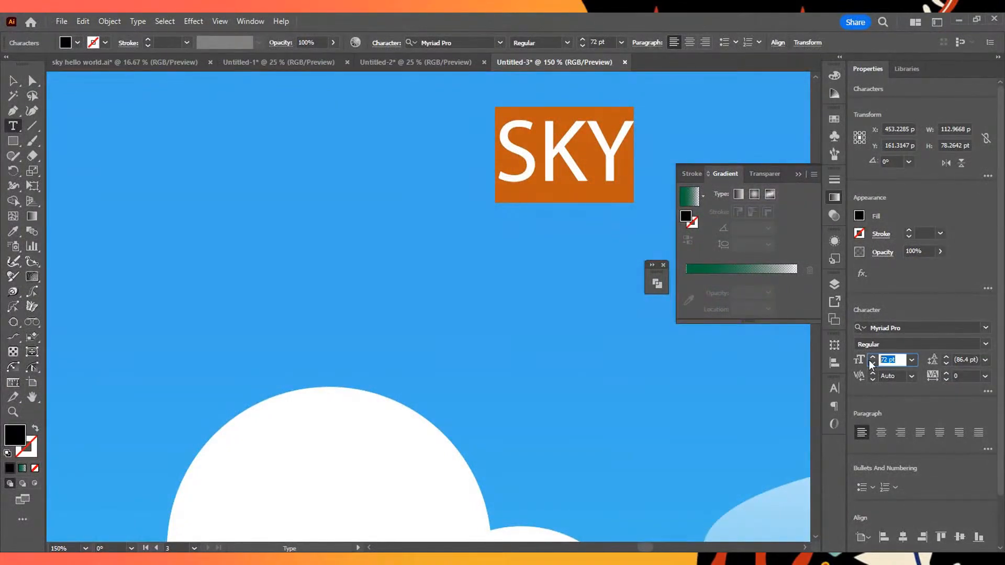
{"action": "type", "text": "200"}
{"action": "key", "text": "Return"}
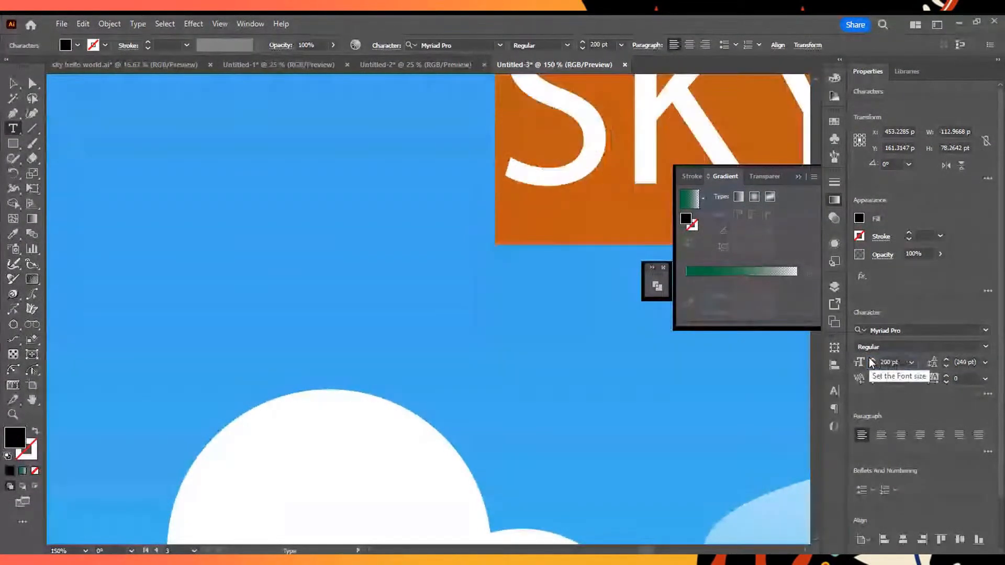
- Move the SKY text above the left cloud to about X 419 pt, Y 215 pt, and fill it white
{"action": "scroll", "coordinate": [423, 210], "scroll_direction": "down", "scroll_amount": 4}
{"action": "left_click_drag", "start_coordinate": [520, 180], "coordinate": [447, 231]}
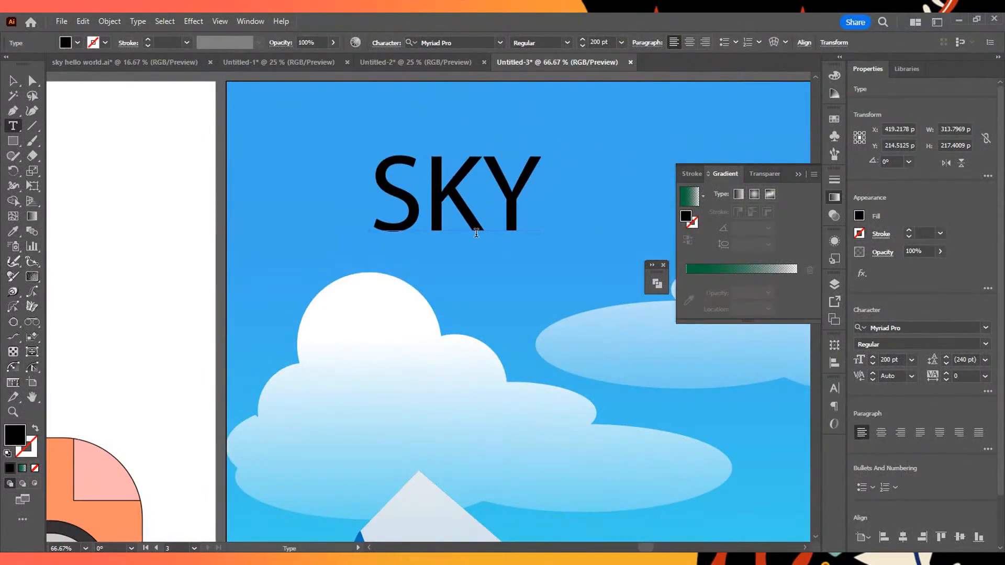
{"action": "double_click", "coordinate": [476, 233]}
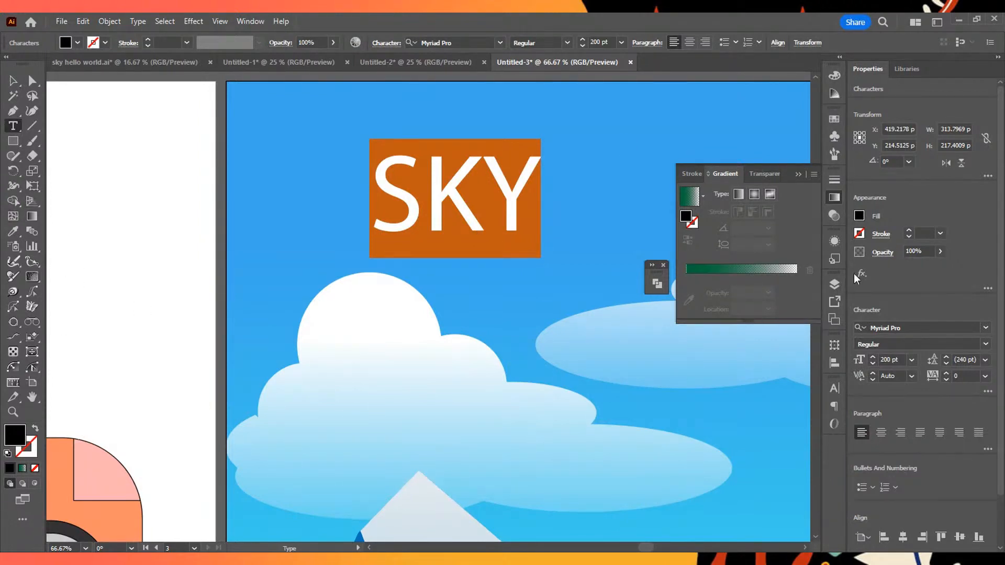
{"action": "left_click", "coordinate": [834, 75]}
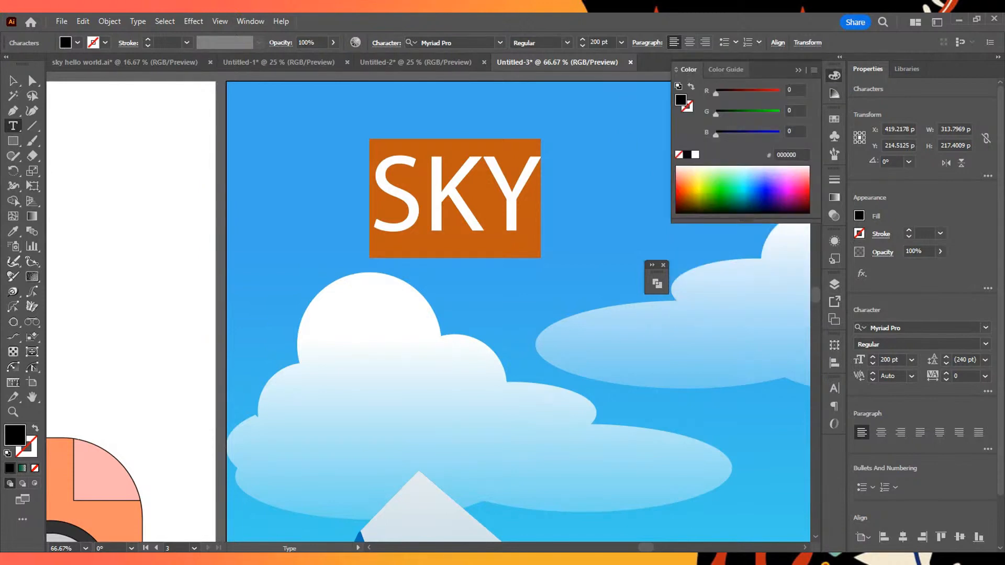
{"action": "left_click", "coordinate": [695, 155]}
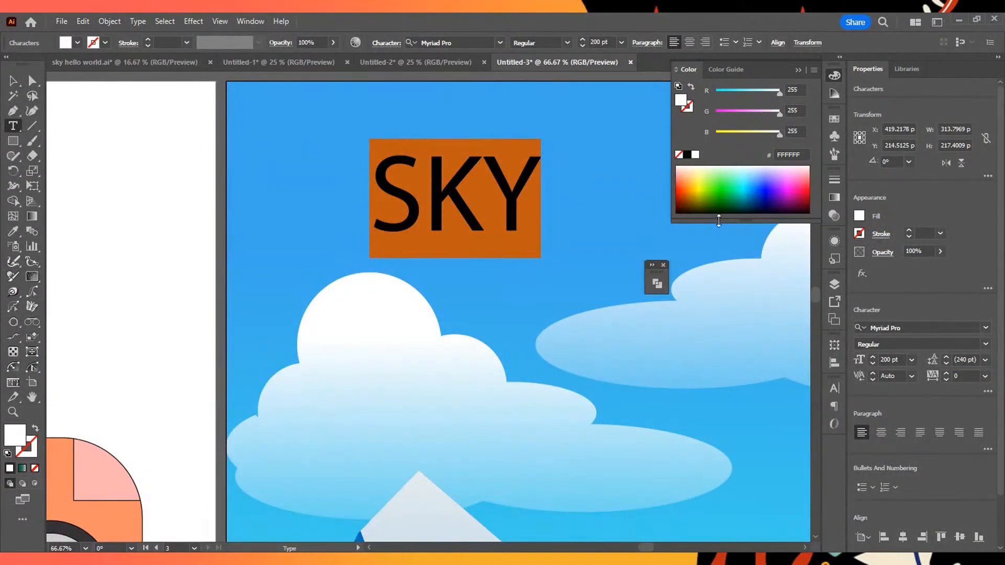
{"action": "left_click", "coordinate": [13, 81]}
{"action": "left_click", "coordinate": [154, 119]}
{"action": "scroll", "coordinate": [574, 274], "scroll_direction": "down", "scroll_amount": 3}
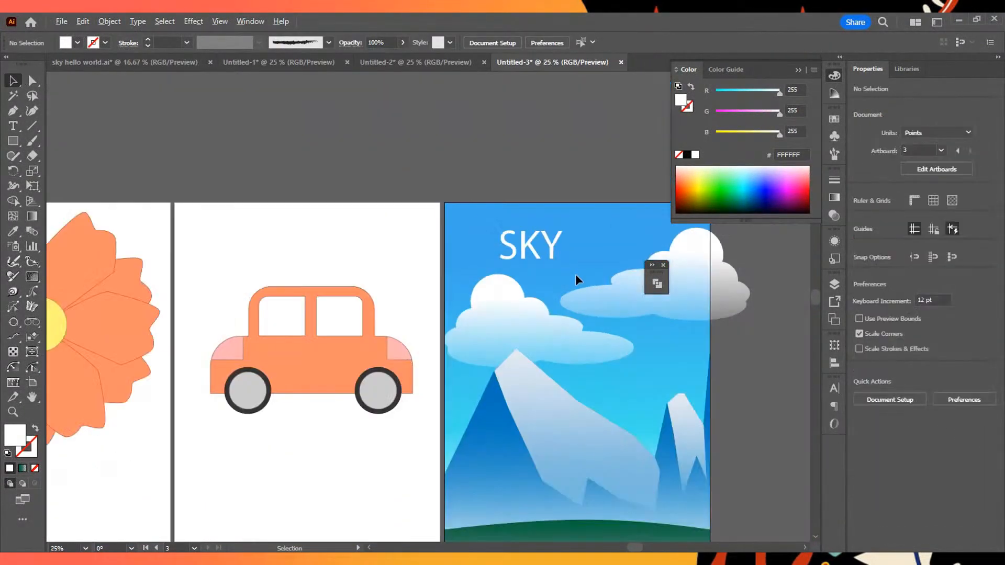
{"action": "scroll", "coordinate": [573, 274], "scroll_direction": "up", "scroll_amount": 2}
{"action": "left_click", "coordinate": [487, 207]}
{"action": "double_click", "coordinate": [487, 206]}
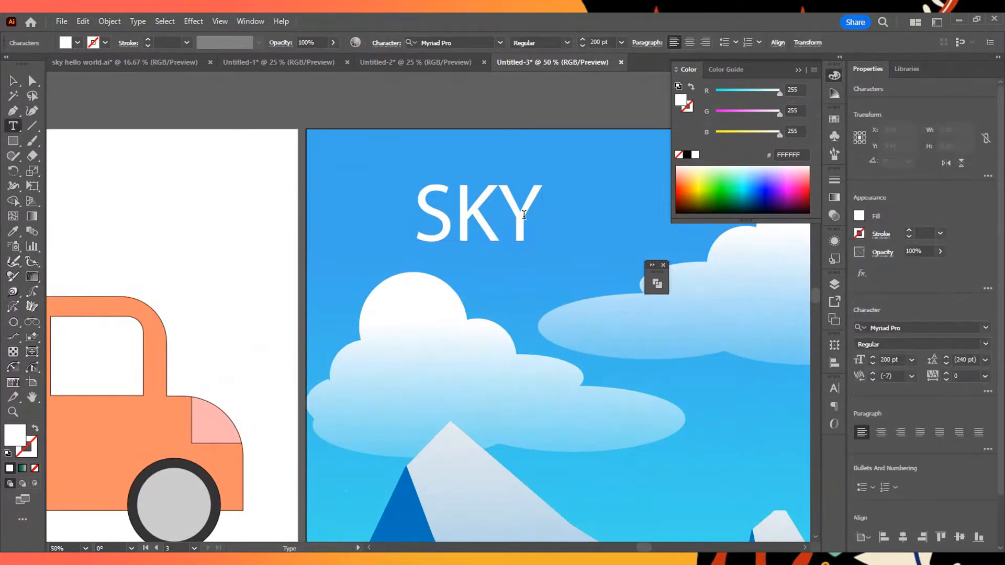
{"action": "left_click_drag", "start_coordinate": [544, 219], "coordinate": [407, 227]}
{"action": "left_click", "coordinate": [488, 228]}
{"action": "left_click_drag", "start_coordinate": [534, 226], "coordinate": [405, 226]}
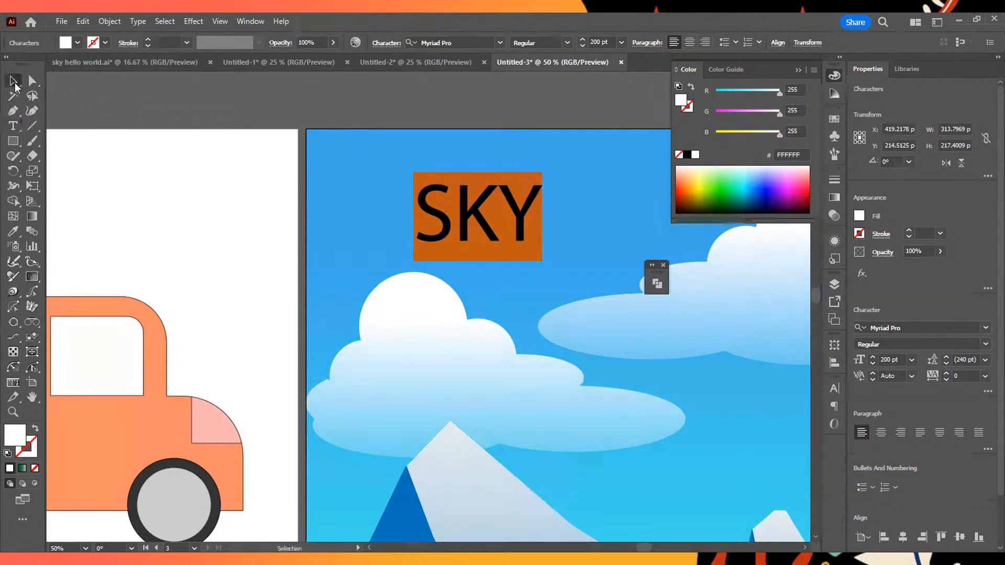
- Move the SKY text up to about X 392 pt, Y 175 pt, and set its font to Helvetica Compressed
{"action": "left_click", "coordinate": [12, 81]}
{"action": "left_click_drag", "start_coordinate": [482, 220], "coordinate": [474, 208]}
{"action": "double_click", "coordinate": [498, 203]}
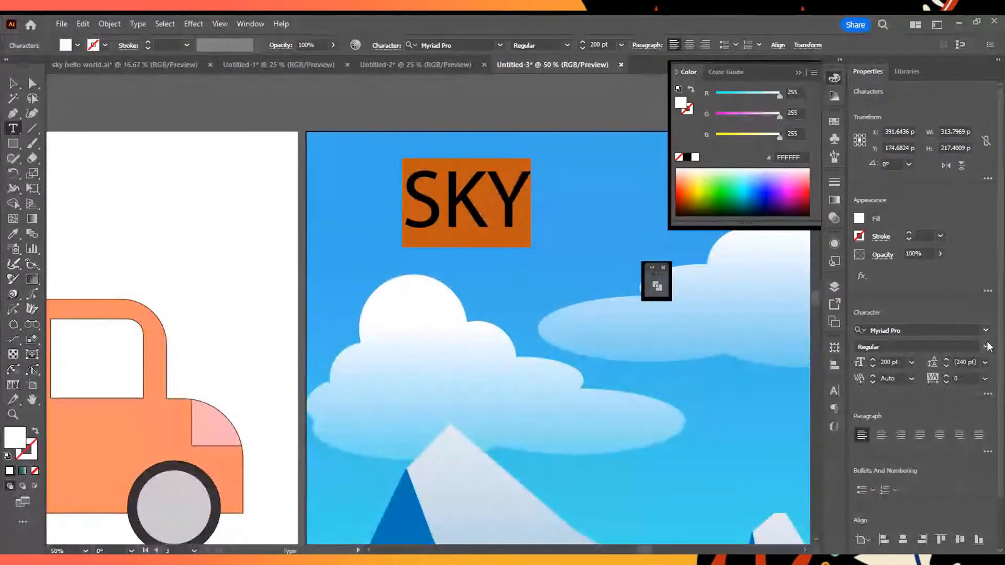
{"action": "left_click", "coordinate": [890, 330]}
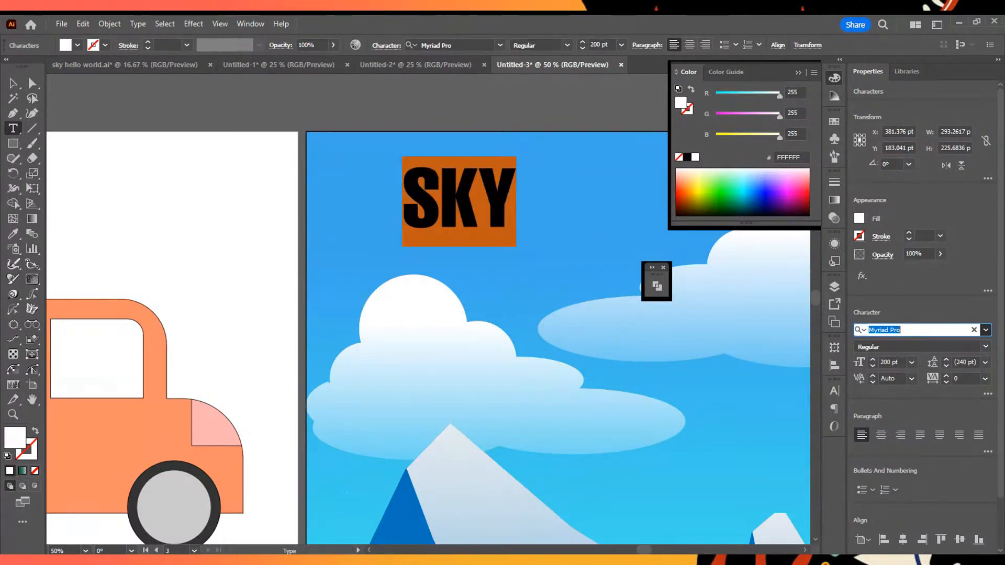
{"action": "left_click", "coordinate": [864, 450]}
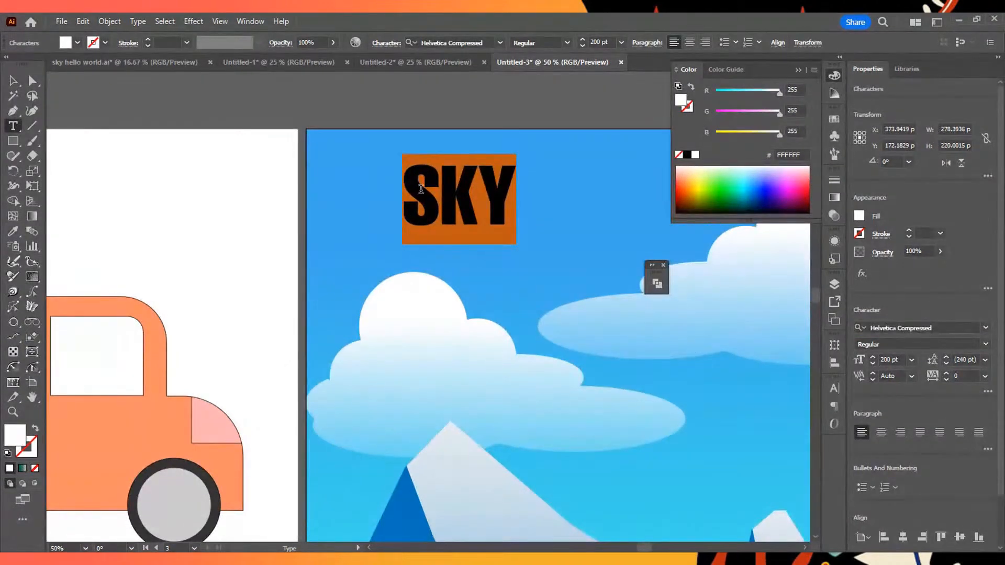
- Move the SKY text right to about X 417 pt, Y 175 pt, above the left cloud
{"action": "left_click", "coordinate": [441, 212]}
{"action": "left_click_drag", "start_coordinate": [515, 201], "coordinate": [400, 198]}
{"action": "left_click", "coordinate": [14, 80]}
{"action": "left_click_drag", "start_coordinate": [462, 202], "coordinate": [479, 202]}
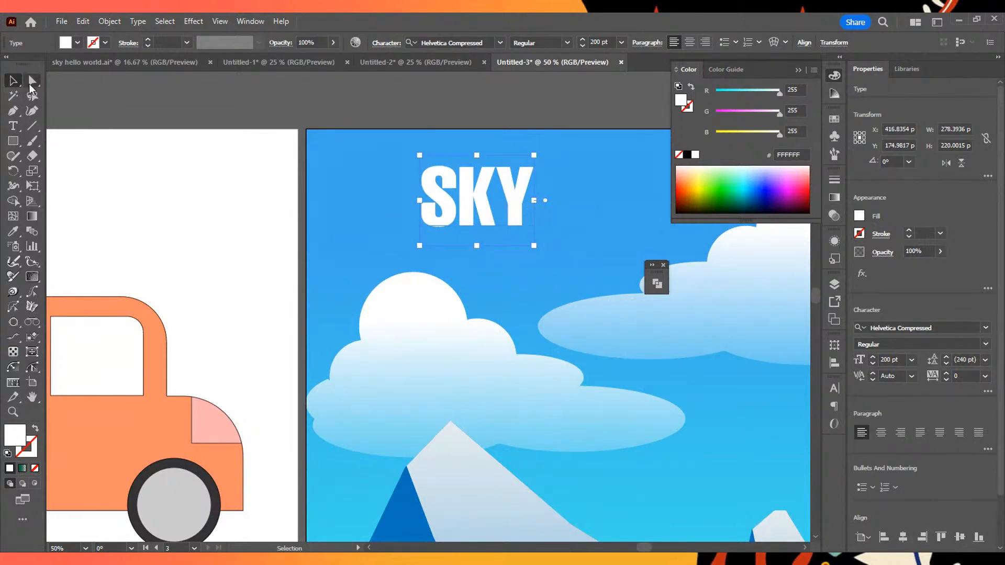
- Add a second line reading HELLO WORLD in capitals beneath SKY in the same text object
{"action": "double_click", "coordinate": [522, 203]}
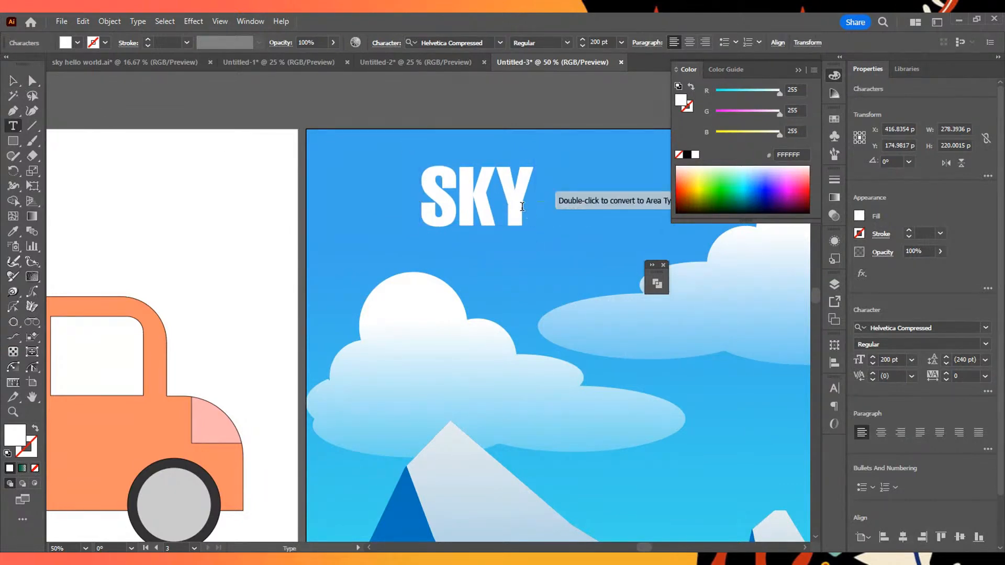
{"action": "key", "text": "Return"}
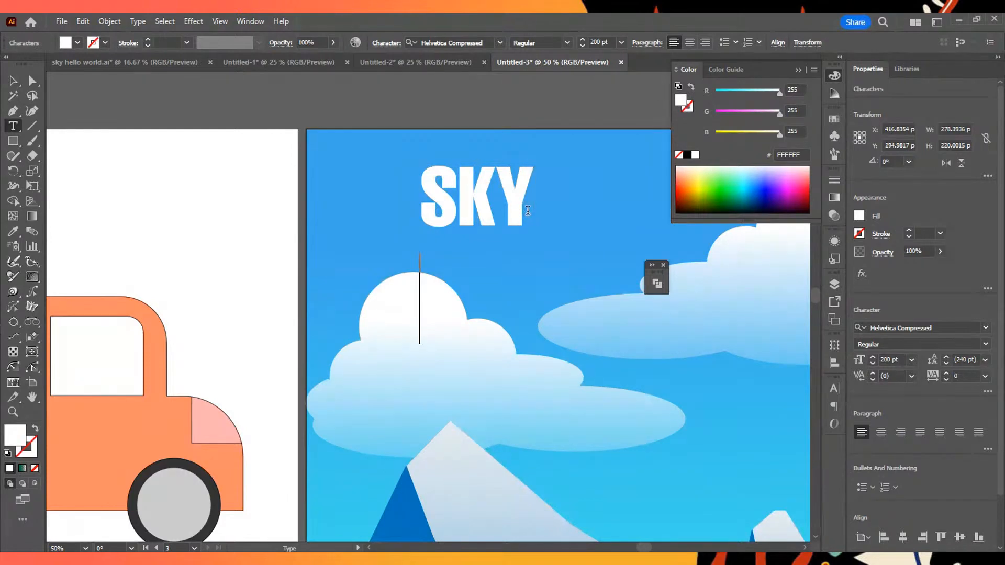
{"action": "type", "text": "HELL"}
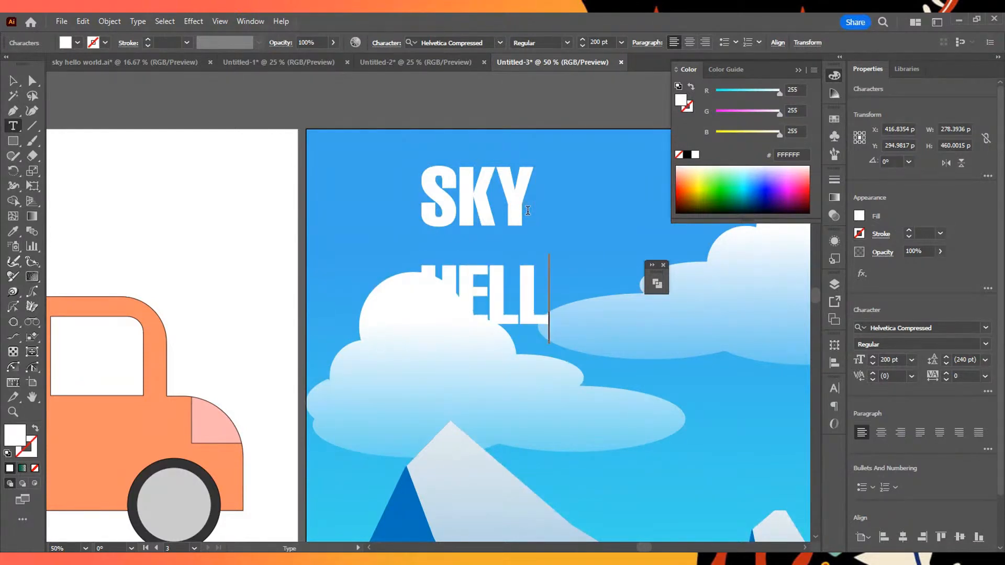
{"action": "type", "text": "O WRO"}
{"action": "key", "text": "BackSpace"}
{"action": "key", "text": "BackSpace"}
{"action": "type", "text": "ORLD"}
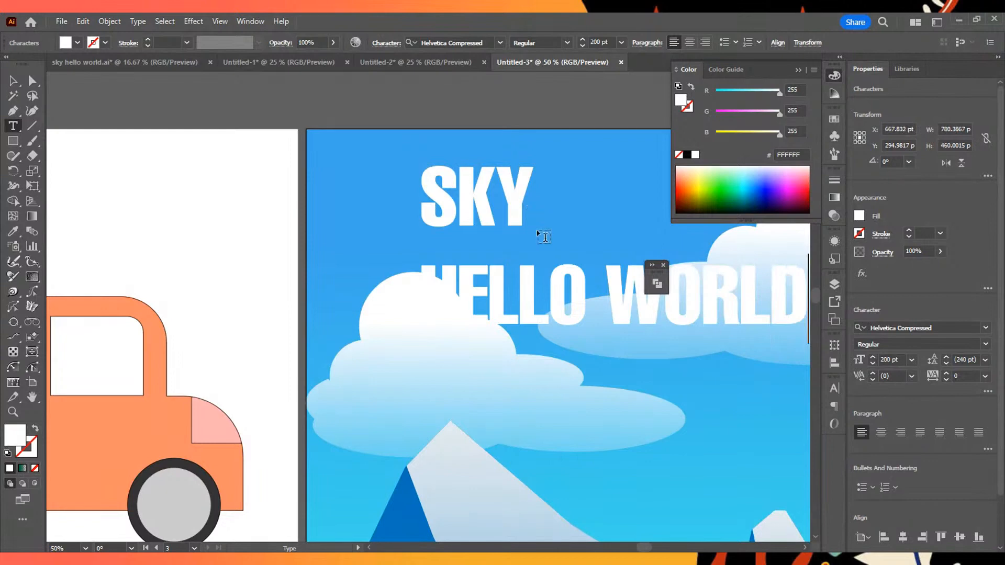
{"action": "scroll", "coordinate": [544, 237], "scroll_direction": "down", "scroll_amount": 1}
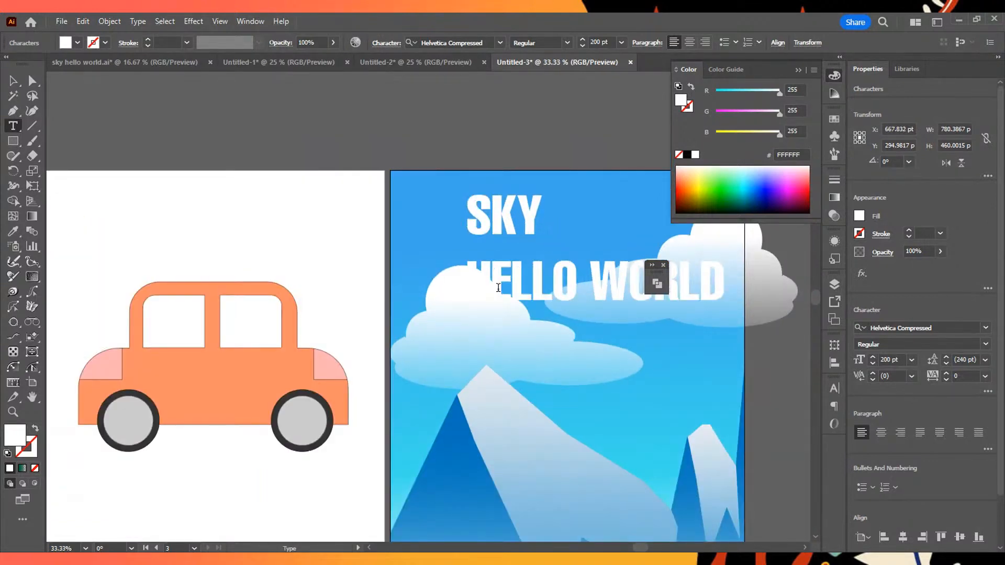
- Select the HELLO WORLD line and set its font size to 60 pt
{"action": "key", "text": "ctrl+a"}
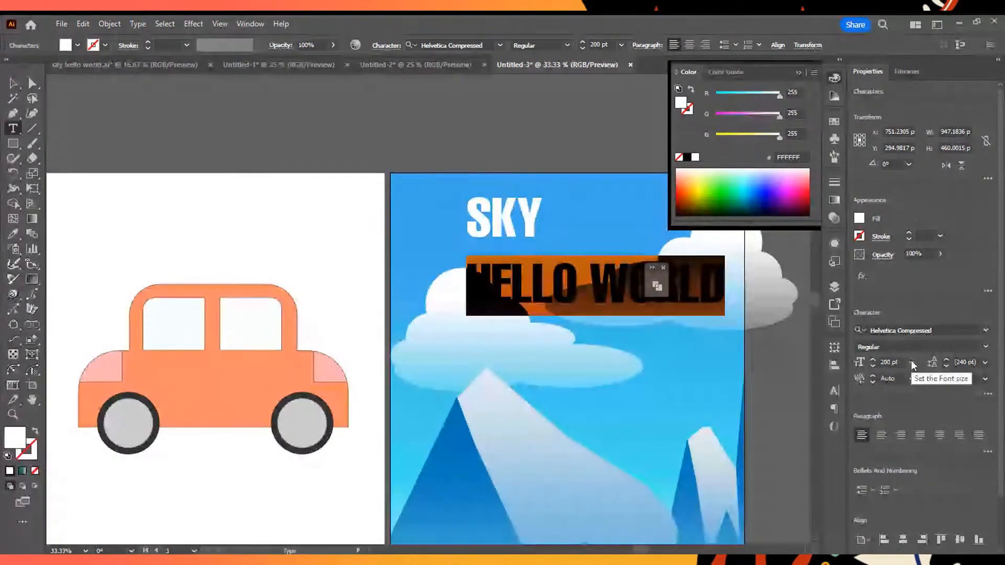
{"action": "left_click", "coordinate": [911, 364]}
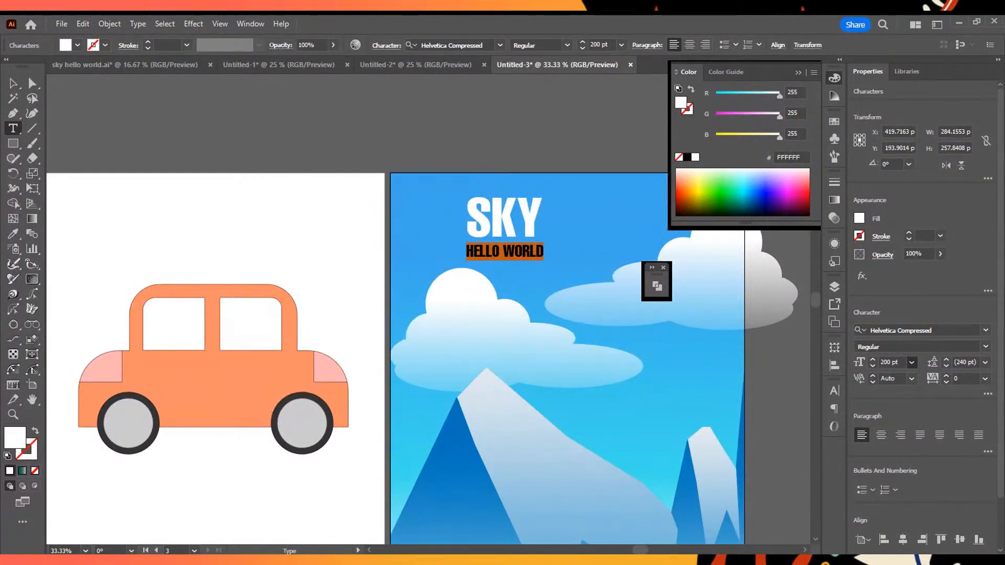
{"action": "left_click", "coordinate": [891, 521]}
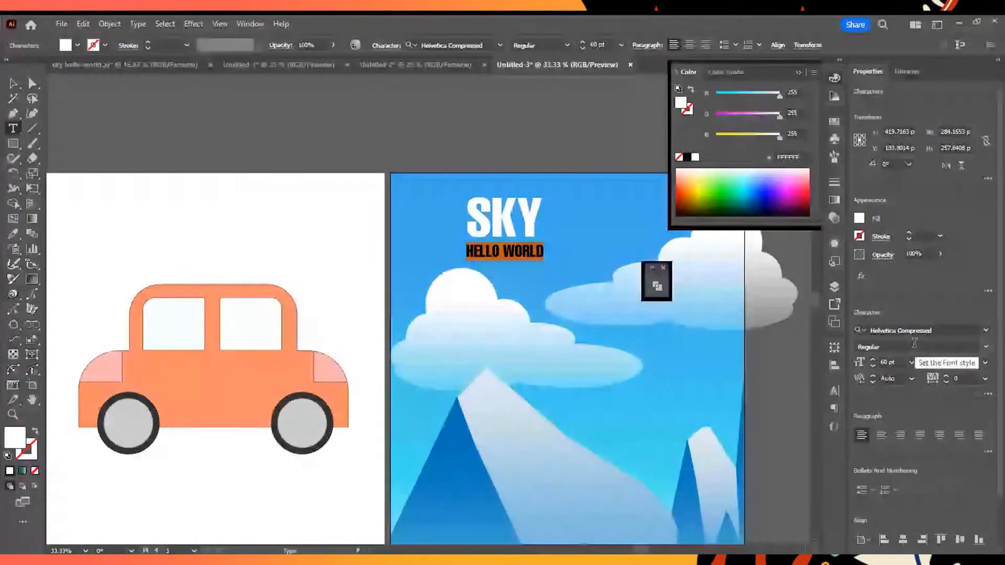
- Set the HELLO WORLD line's font to Helvetica Light and its size to 36 pt
{"action": "left_click", "coordinate": [966, 329]}
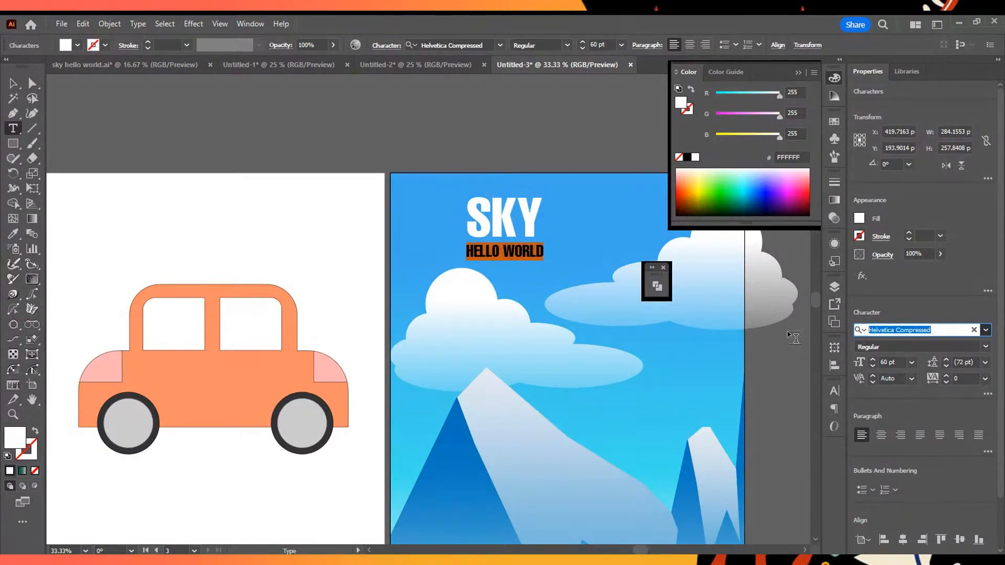
{"action": "key", "text": "BackSpace"}
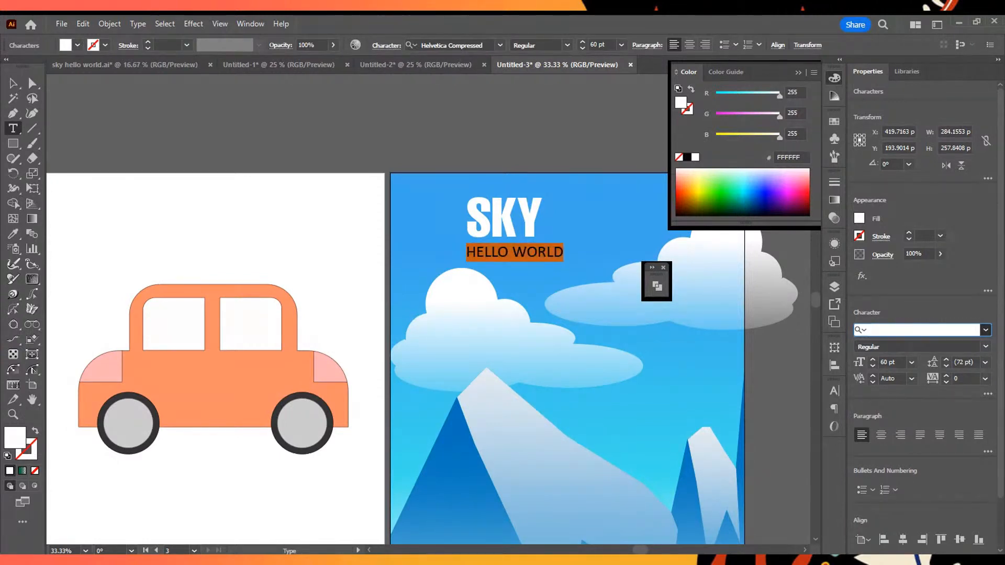
{"action": "left_click", "coordinate": [986, 330]}
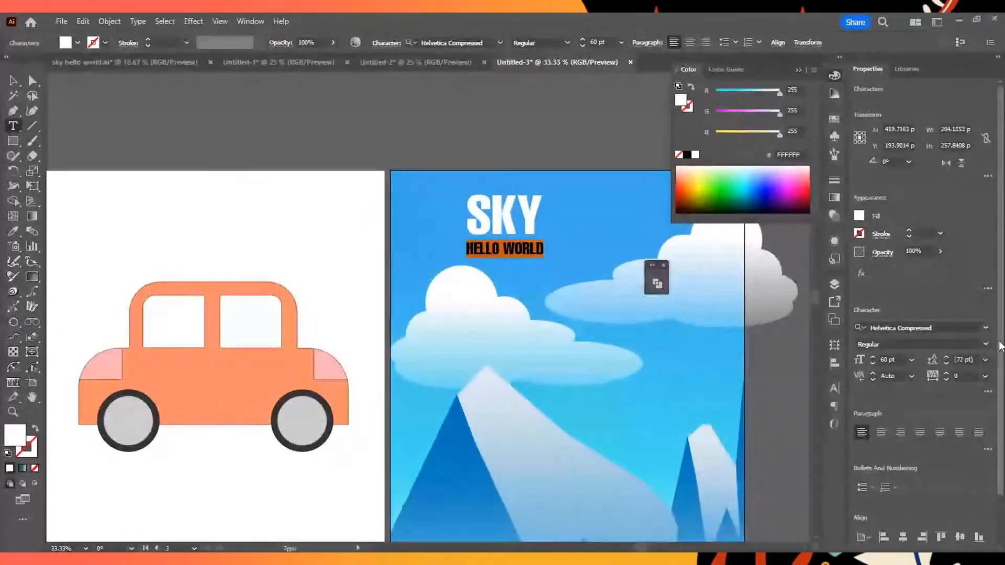
{"action": "left_click", "coordinate": [916, 330]}
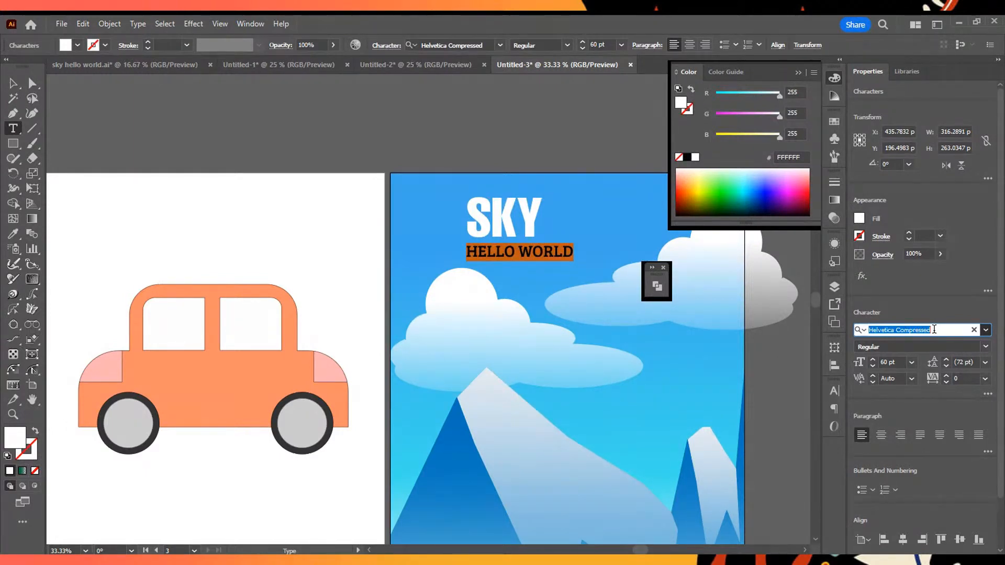
{"action": "type", "text": "helvet"}
{"action": "key", "text": "BackSpace"}
{"action": "key", "text": "BackSpace"}
{"action": "key", "text": "BackSpace"}
{"action": "key", "text": "BackSpace"}
{"action": "key", "text": "BackSpace"}
{"action": "type", "text": "elve"}
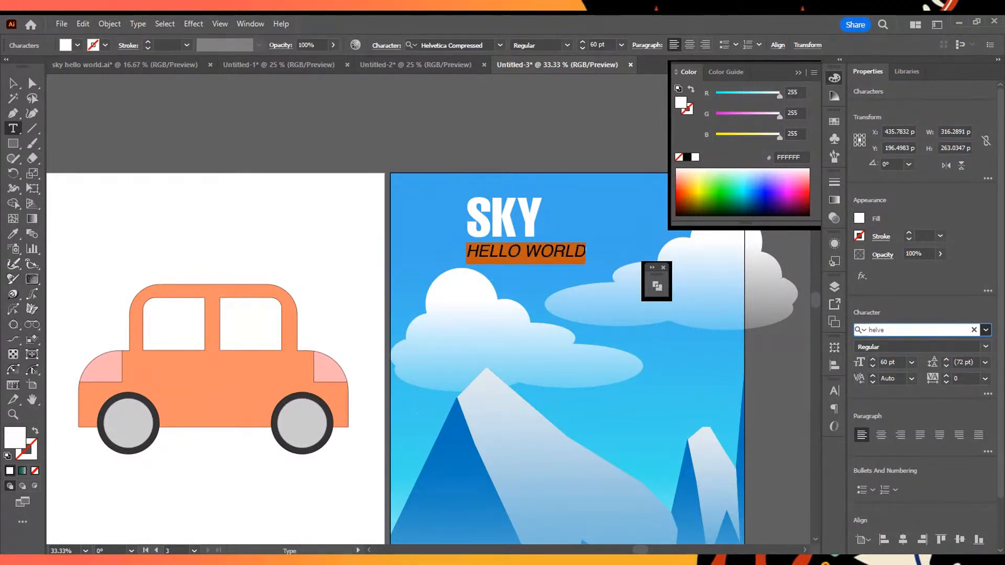
{"action": "left_click", "coordinate": [846, 490]}
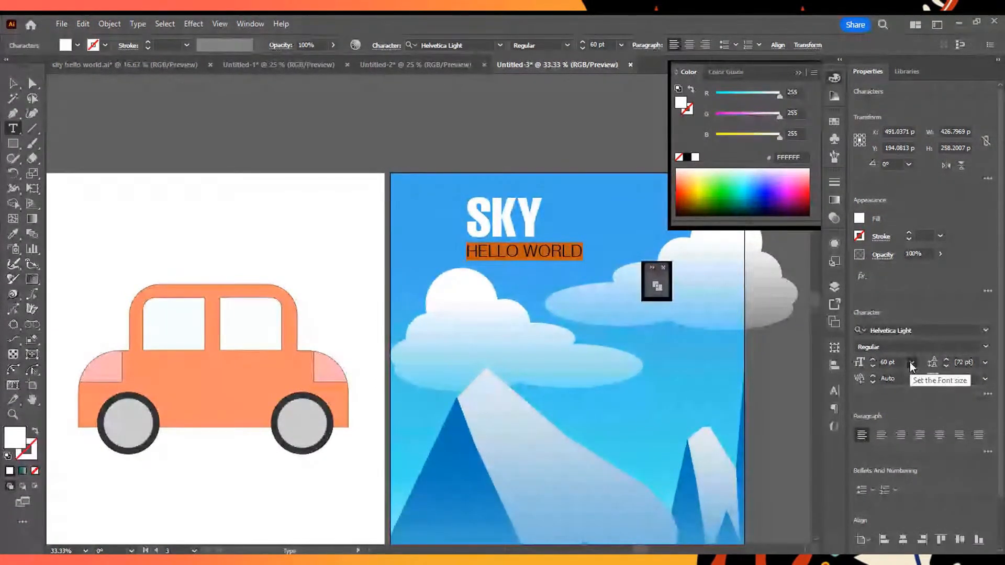
{"action": "left_click", "coordinate": [911, 360]}
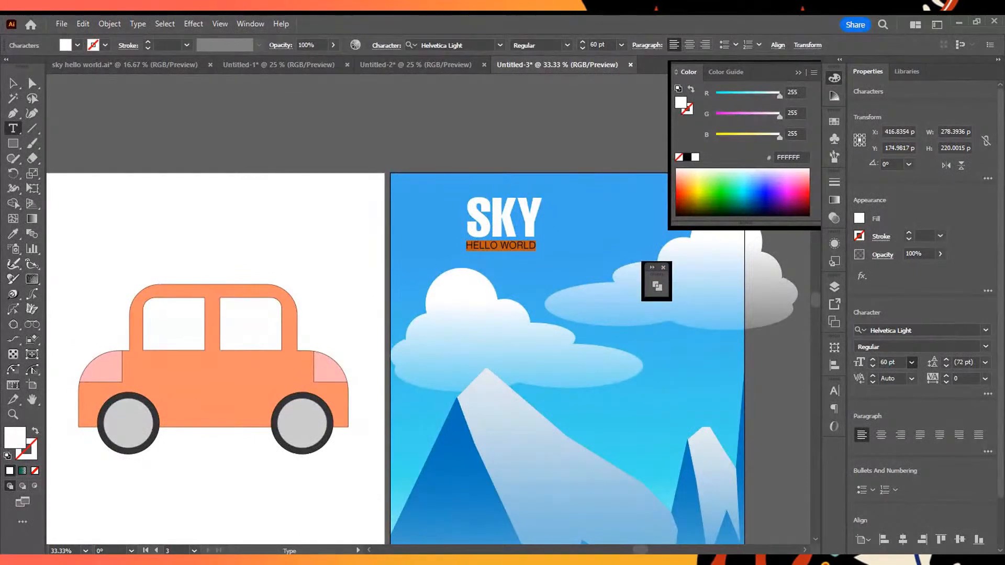
{"action": "left_click", "coordinate": [925, 308]}
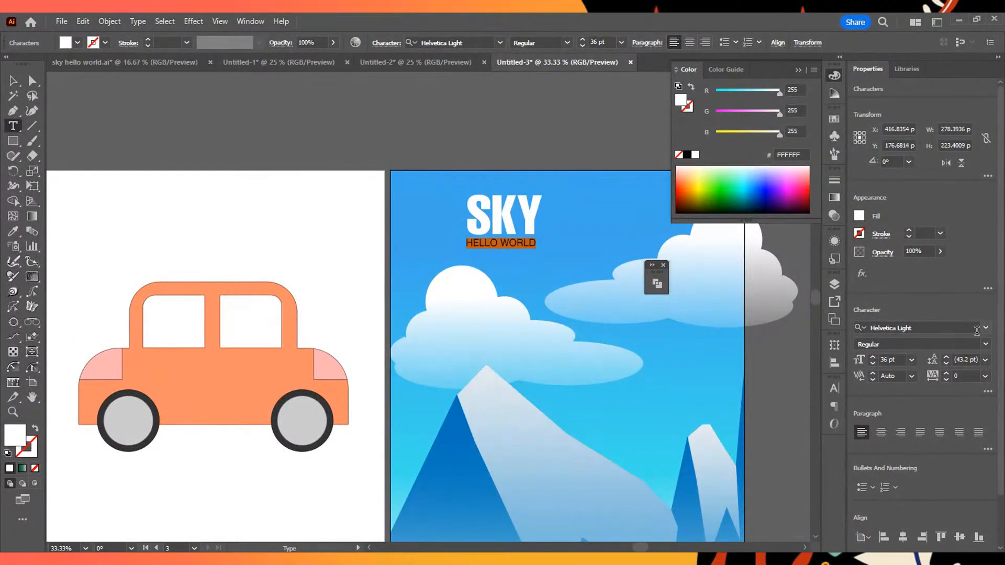
- Set the HELLO WORLD line's font to Segoe UI Emoji and its size to 35 pt
{"action": "left_click", "coordinate": [977, 329]}
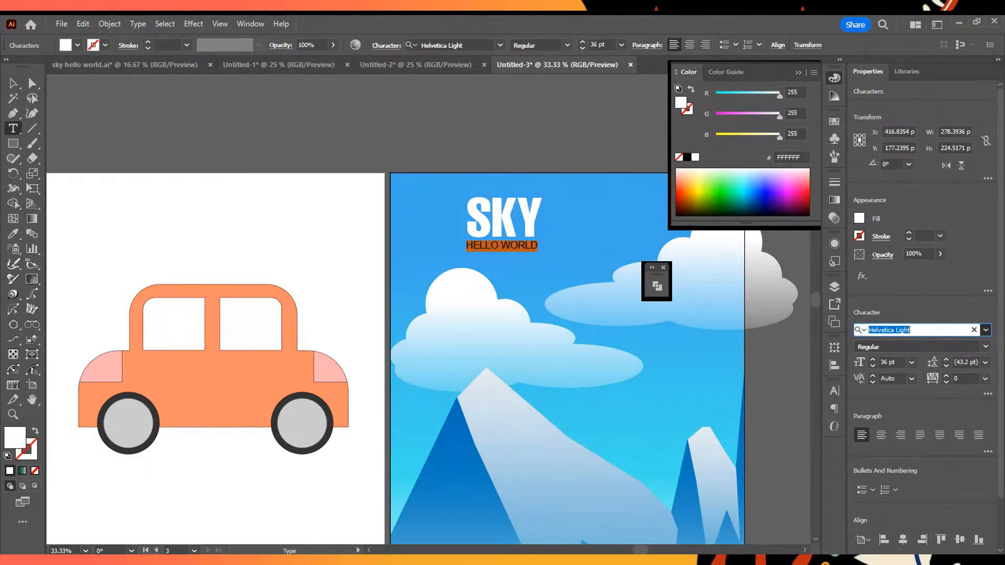
{"action": "left_click", "coordinate": [921, 334]}
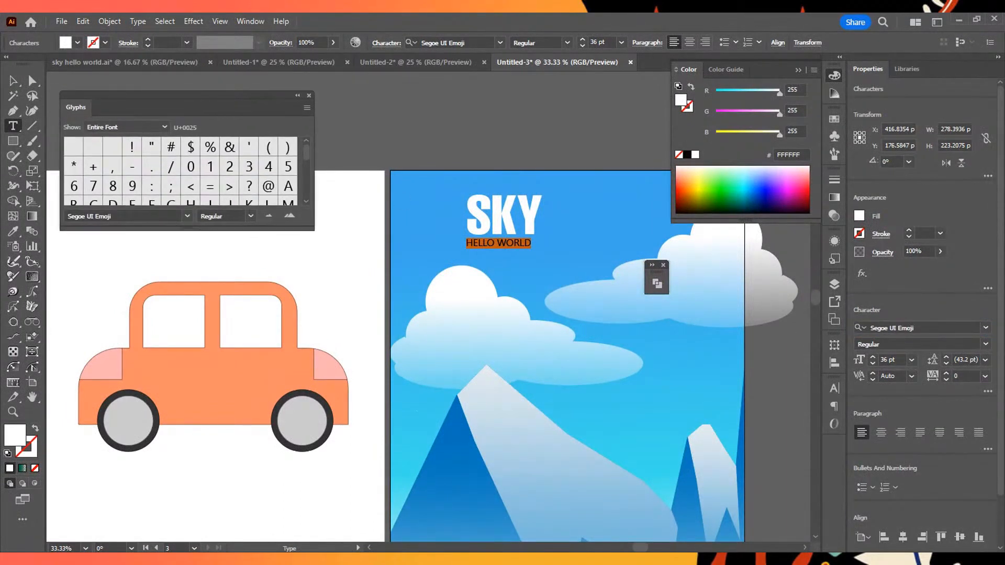
{"action": "left_click", "coordinate": [308, 95]}
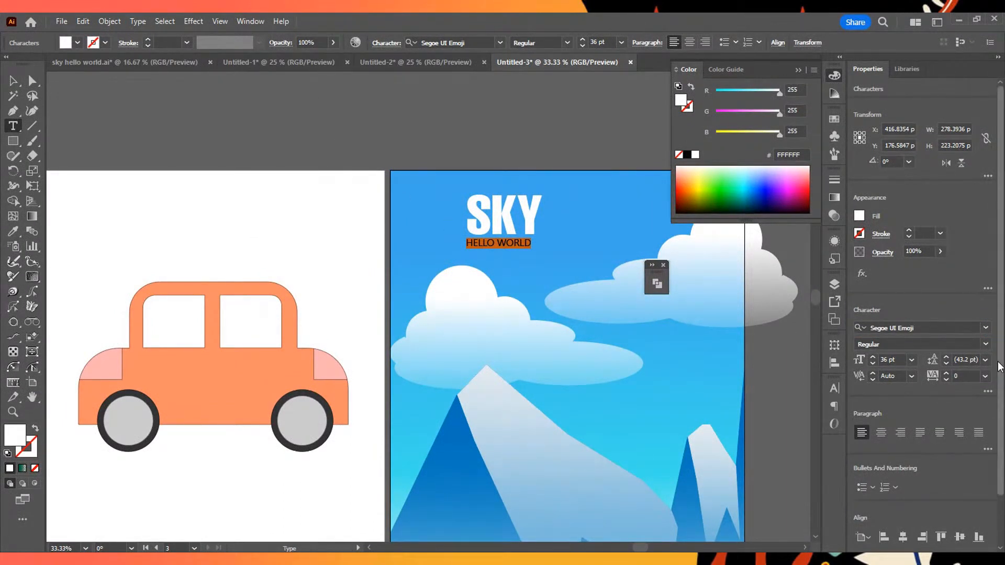
{"action": "left_click", "coordinate": [873, 357]}
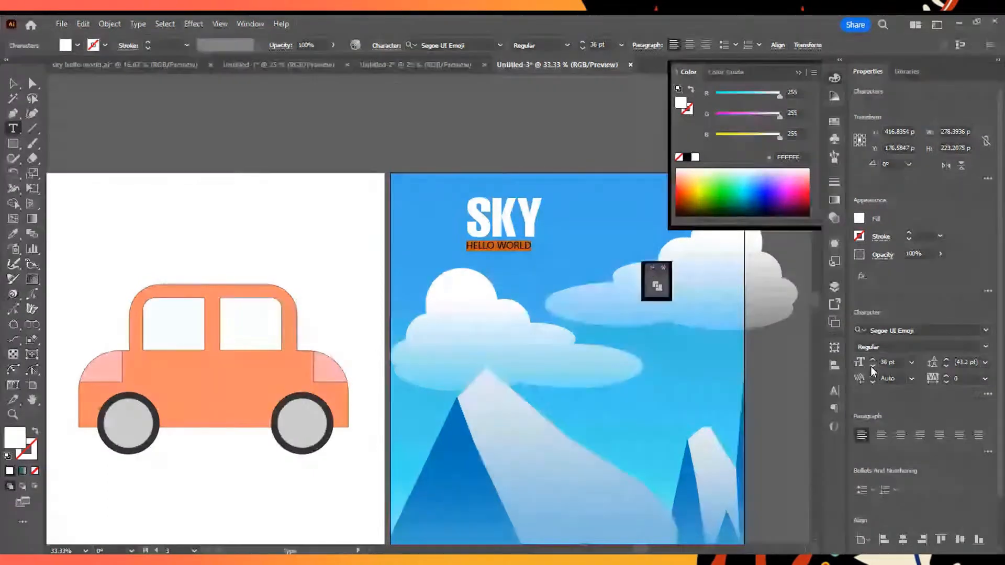
{"action": "left_click", "coordinate": [872, 364]}
{"action": "left_click", "coordinate": [872, 364]}
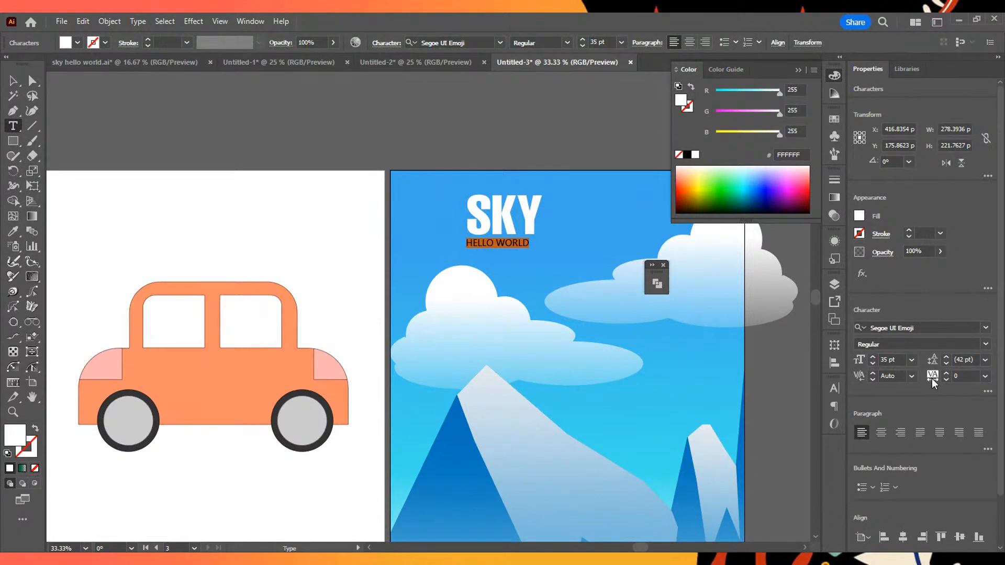
- Select both lines of the SKY HELLO WORLD text and centre-align the paragraphs
{"action": "left_click", "coordinate": [512, 223]}
{"action": "key", "text": "ctrl+a"}
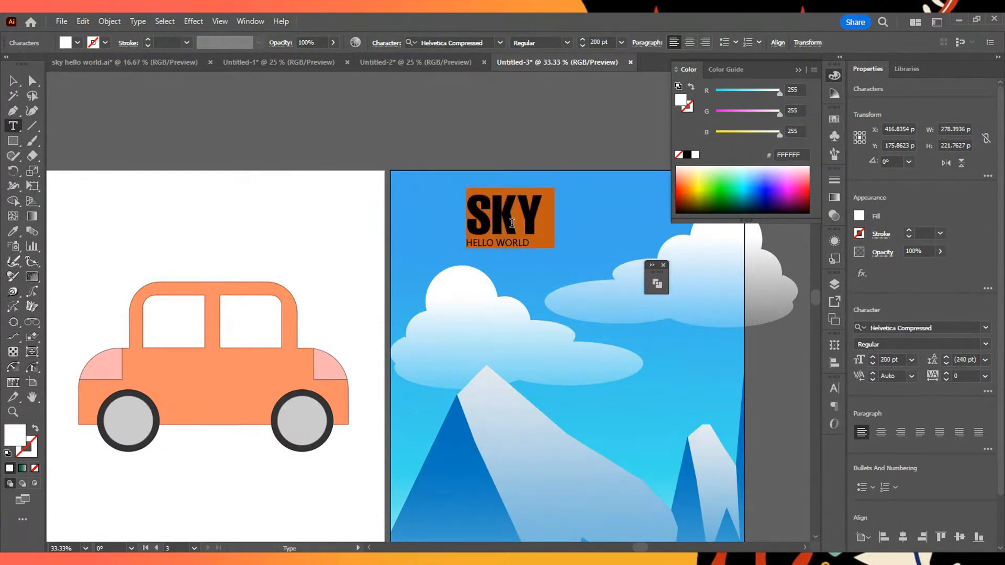
{"action": "left_click", "coordinate": [880, 438]}
{"action": "triple_click", "coordinate": [498, 242]}
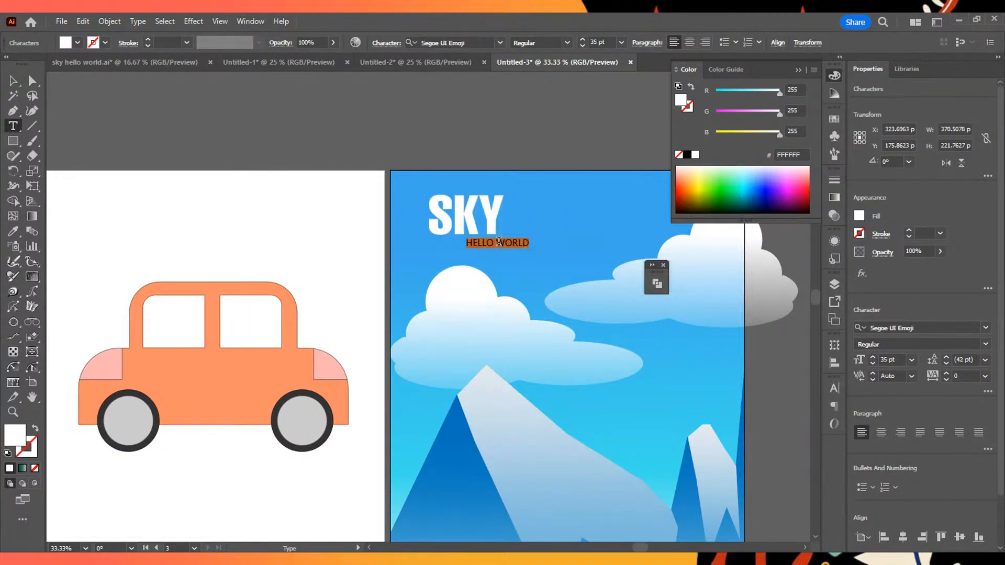
{"action": "key", "text": "ctrl+a"}
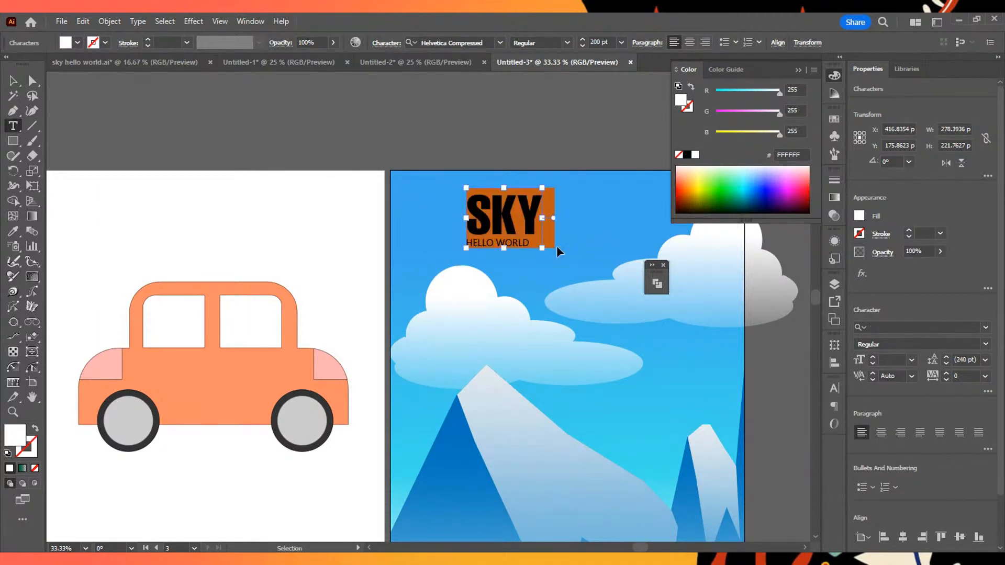
{"action": "left_click", "coordinate": [881, 433]}
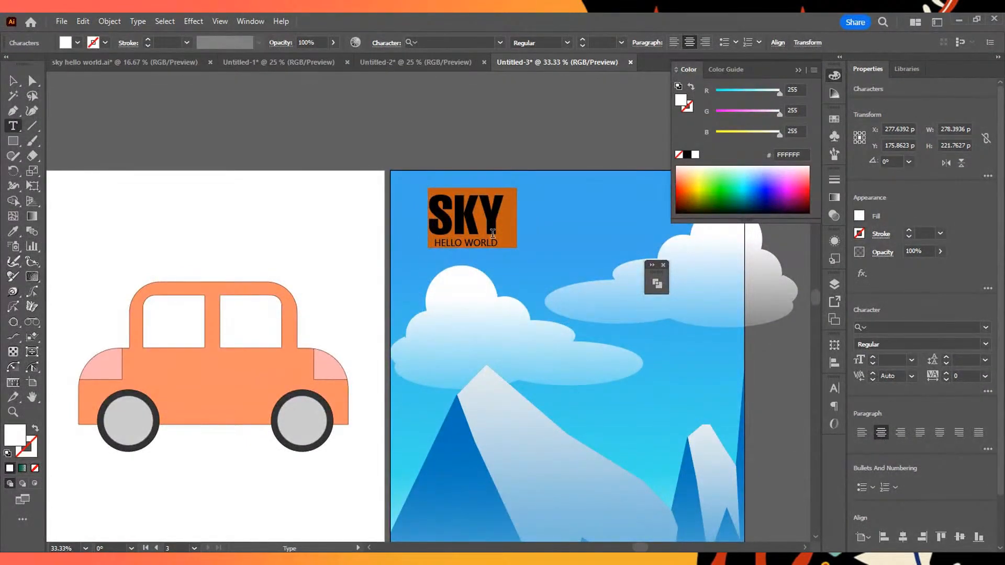
- Move the centred SKY HELLO WORLD text block to about X 425 pt, Y 193 pt
{"action": "left_click", "coordinate": [13, 81]}
{"action": "left_click", "coordinate": [433, 215]}
{"action": "left_click_drag", "start_coordinate": [457, 211], "coordinate": [498, 216]}
- Set the HELLO WORLD line's tracking to 86, adjust its leading to sit close beneath SKY, and deselect the text
{"action": "triple_click", "coordinate": [526, 249]}
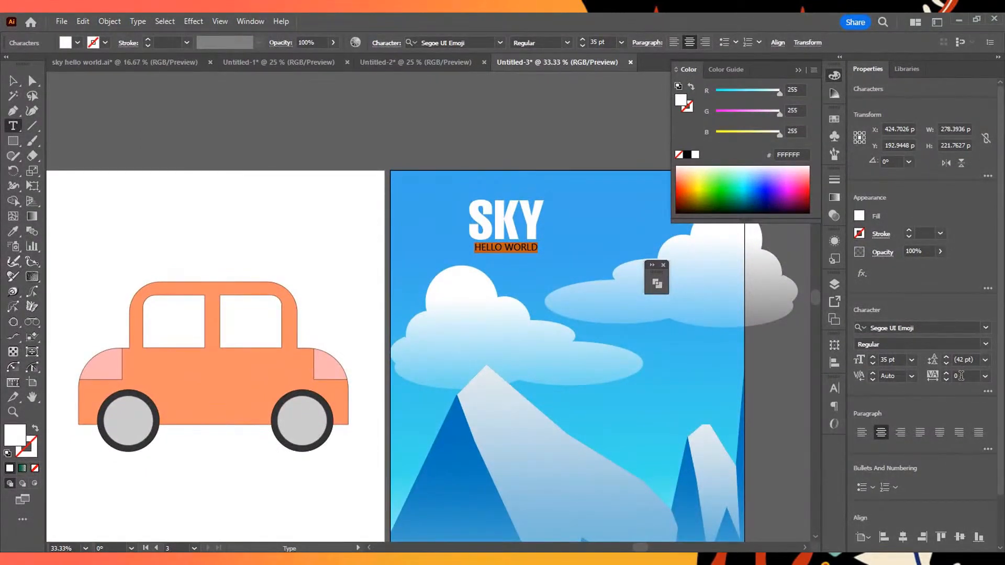
{"action": "left_click", "coordinate": [946, 375]}
{"action": "left_click", "coordinate": [946, 376]}
{"action": "left_click", "coordinate": [950, 357]}
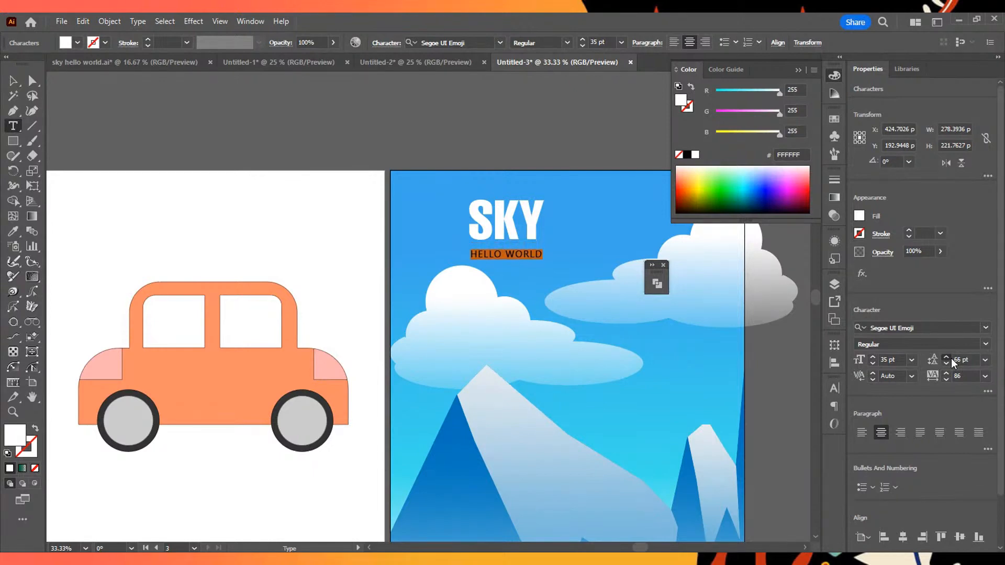
{"action": "left_click", "coordinate": [944, 363]}
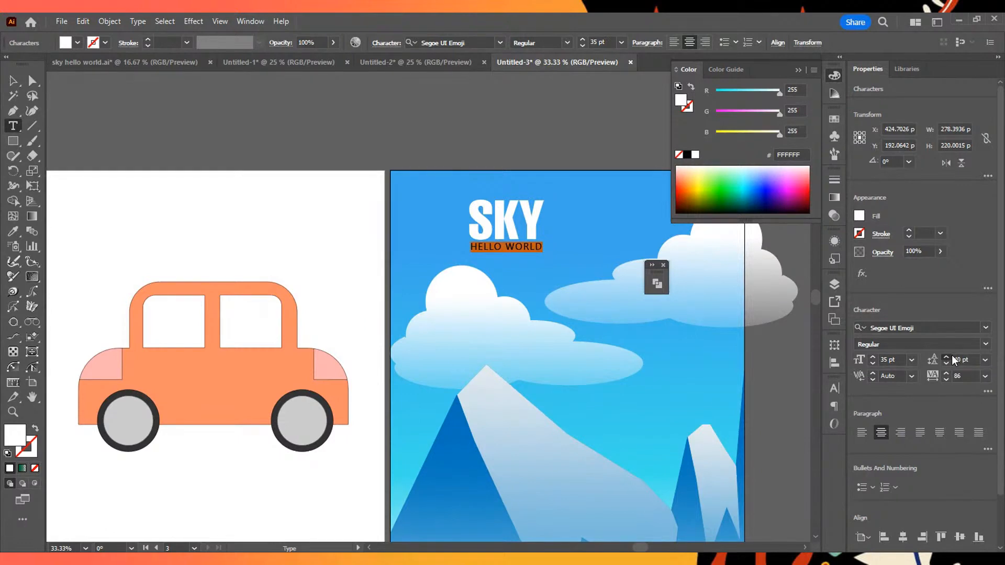
{"action": "left_click", "coordinate": [946, 367]}
{"action": "left_click", "coordinate": [13, 81]}
{"action": "left_click", "coordinate": [564, 221]}
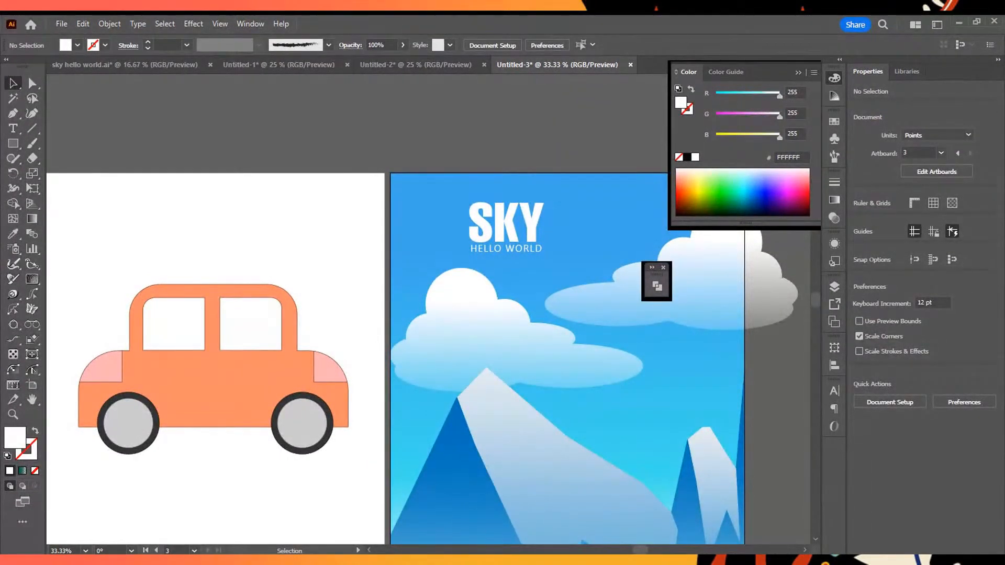
{"action": "left_click", "coordinate": [57, 153]}
{"action": "left_click_drag", "start_coordinate": [542, 212], "coordinate": [464, 202]}
{"action": "key", "text": "Escape"}
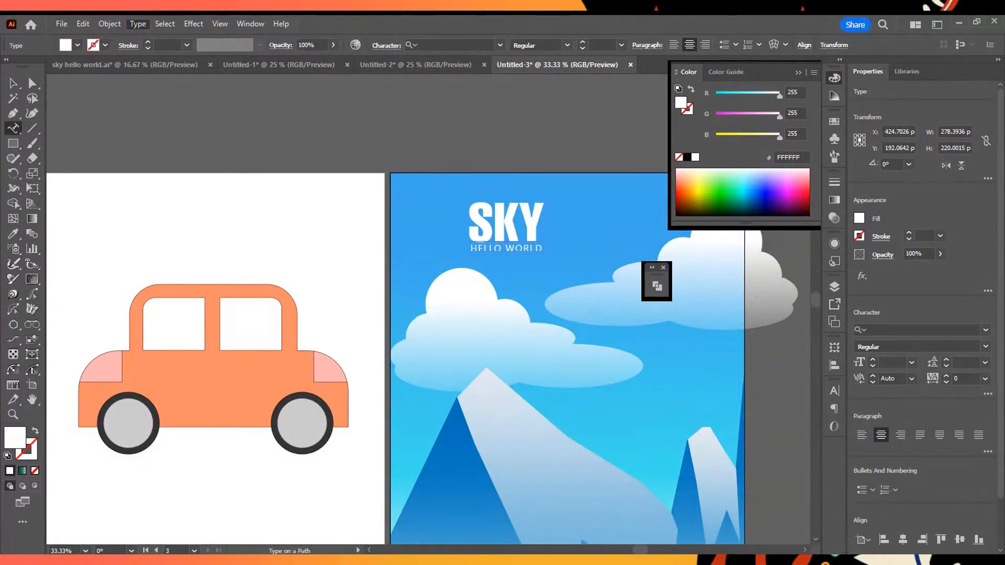
{"action": "key", "text": "v"}
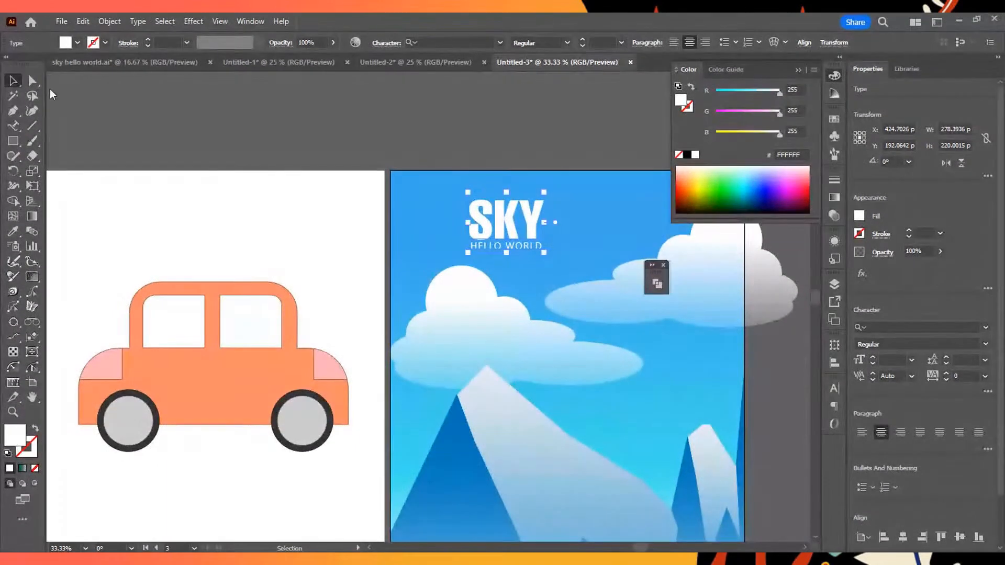
- Reposition the SKY HELLO WORLD text block slightly farther left in the sky above the left cloud
{"action": "left_click_drag", "start_coordinate": [526, 220], "coordinate": [518, 241]}
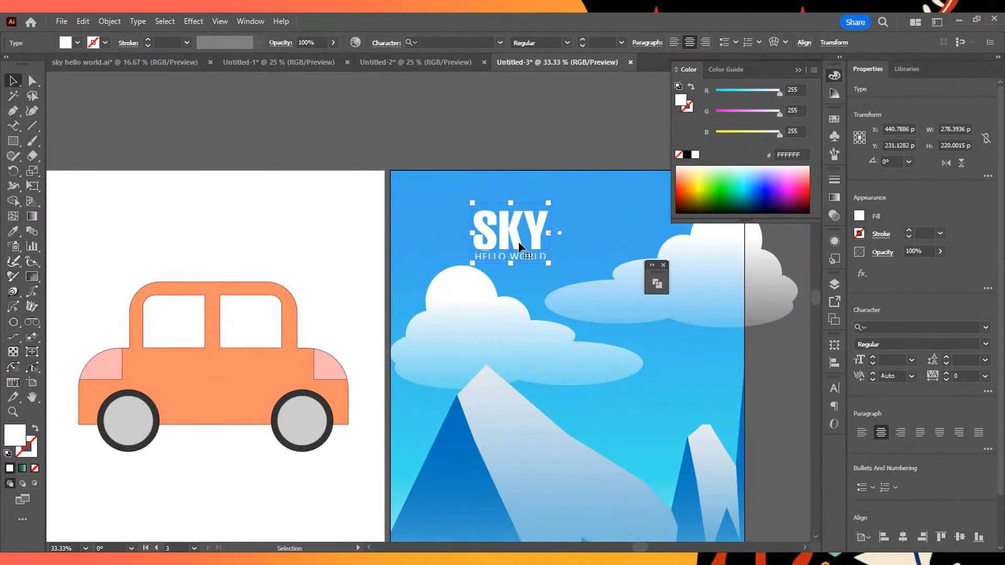
{"action": "left_click", "coordinate": [583, 278]}
{"action": "scroll", "coordinate": [583, 278], "scroll_direction": "down", "scroll_amount": 2}
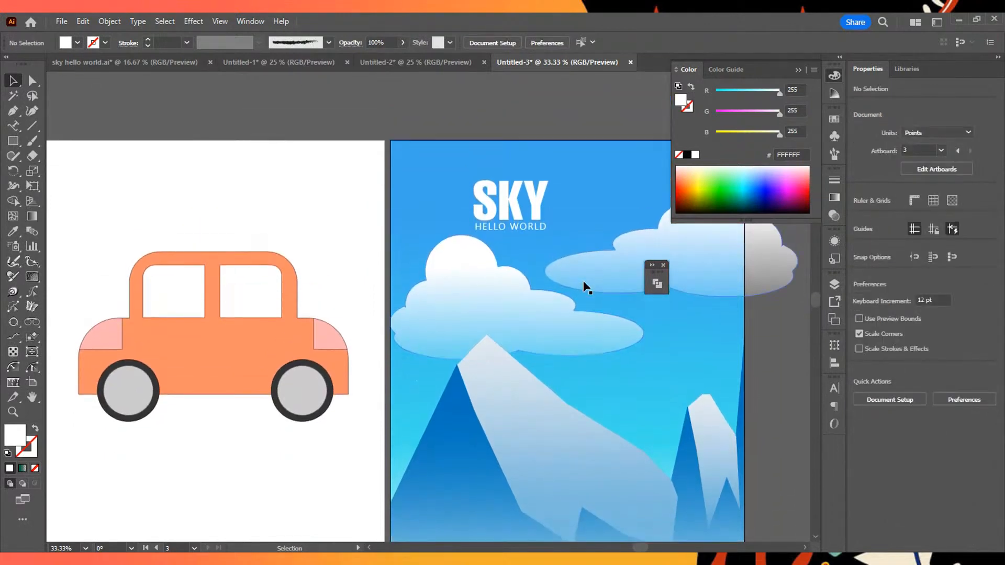
{"action": "left_click_drag", "start_coordinate": [517, 197], "coordinate": [503, 187]}
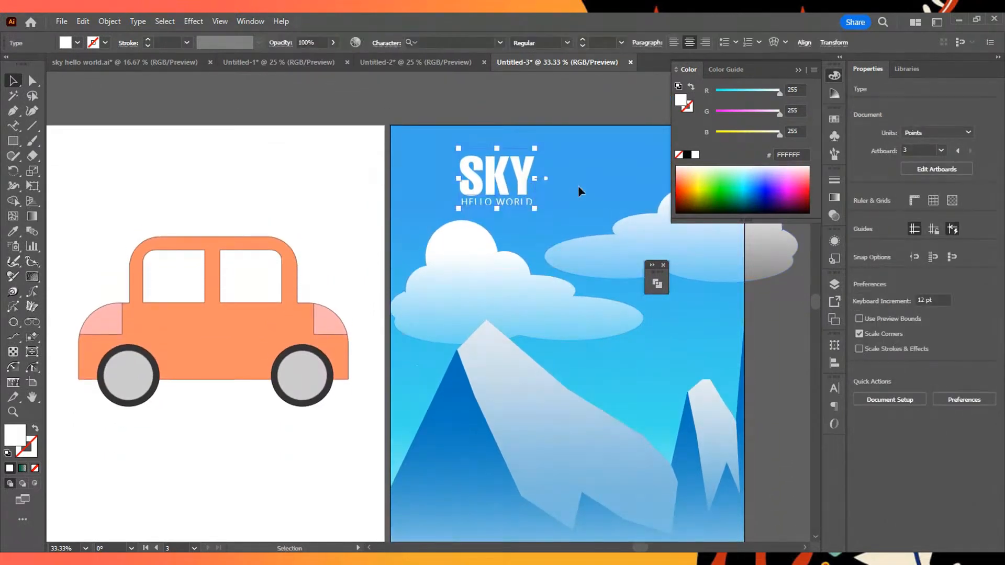
{"action": "scroll", "coordinate": [623, 249], "scroll_direction": "down", "scroll_amount": 3}
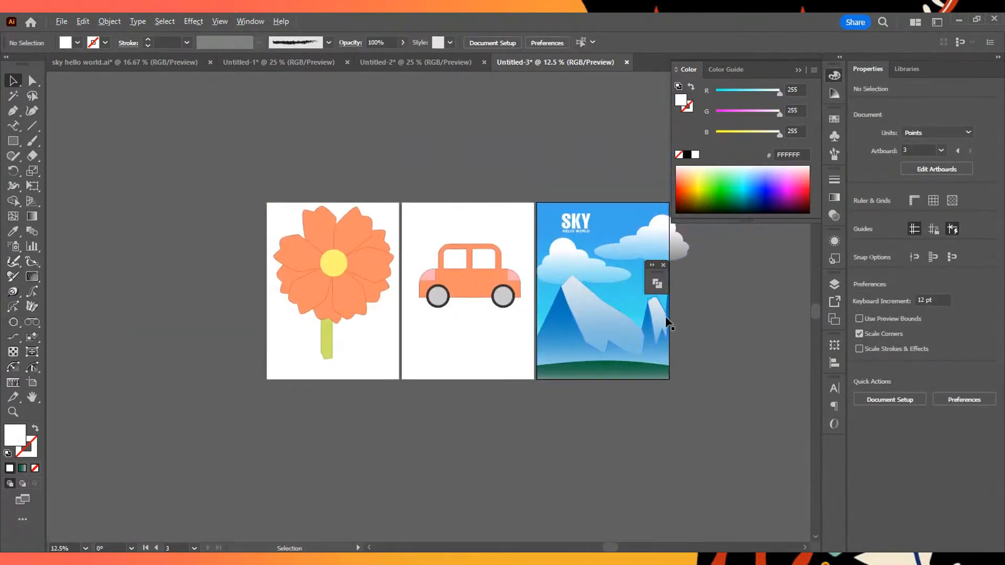
{"action": "left_click_drag", "start_coordinate": [629, 301], "coordinate": [580, 316]}
{"action": "scroll", "coordinate": [589, 302], "scroll_direction": "up", "scroll_amount": 3}
{"action": "scroll", "coordinate": [588, 302], "scroll_direction": "down", "scroll_amount": 1}
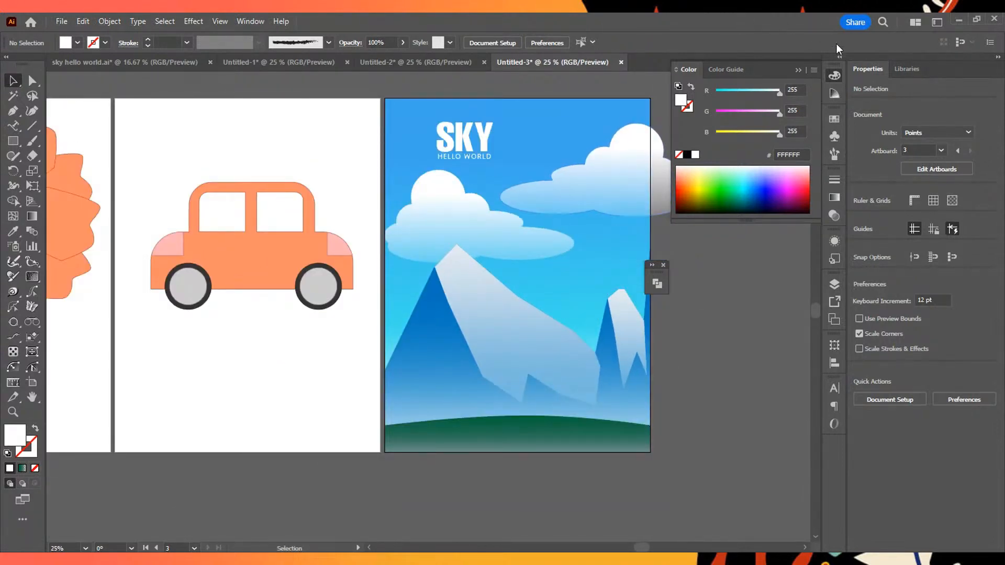
{"action": "left_click", "coordinate": [838, 75]}
{"action": "left_click", "coordinate": [836, 91]}
{"action": "left_click", "coordinate": [836, 129]}
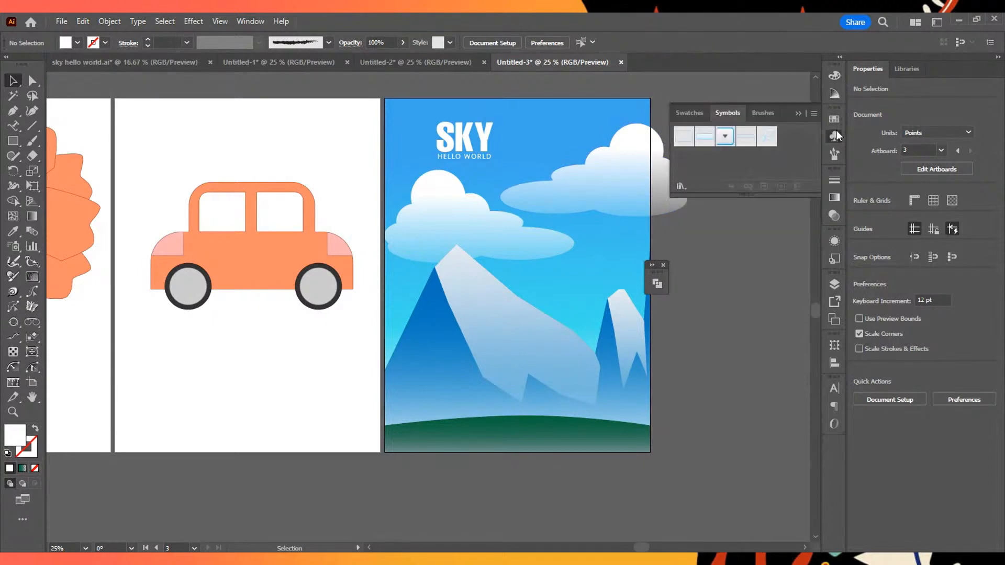
{"action": "left_click", "coordinate": [834, 154]}
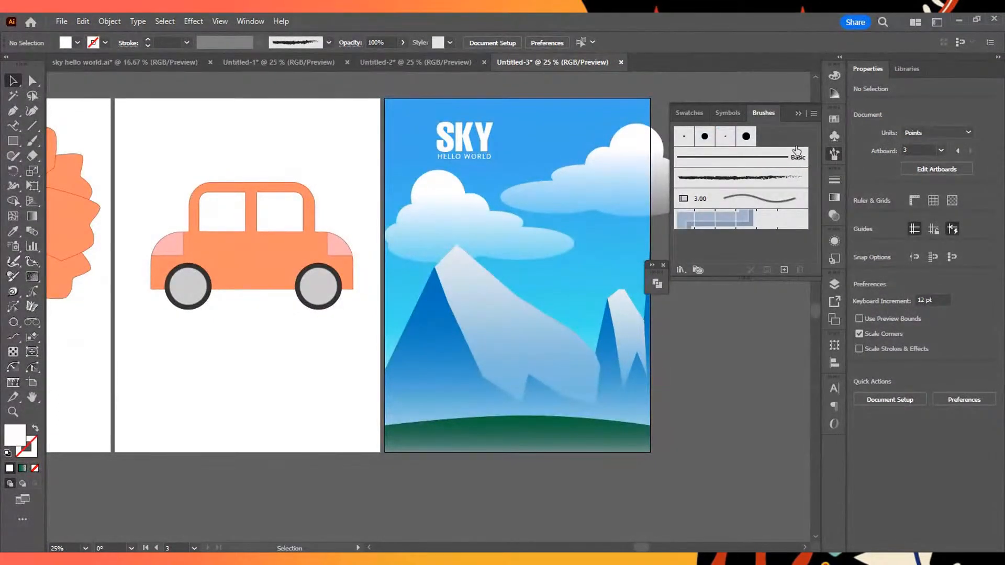
{"action": "left_click", "coordinate": [835, 120]}
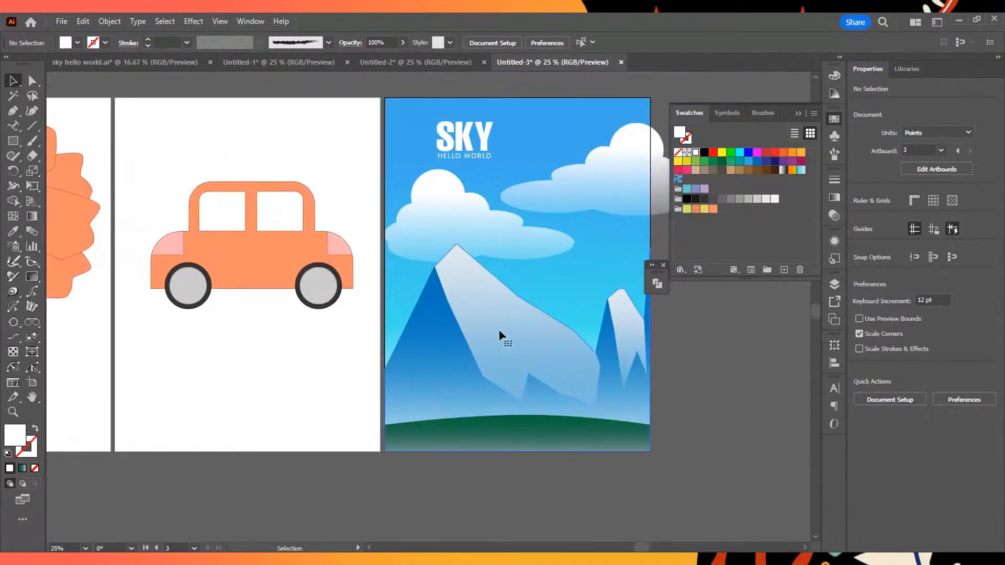
{"action": "left_click", "coordinate": [498, 332]}
{"action": "left_click", "coordinate": [698, 377]}
{"action": "left_click", "coordinate": [429, 359]}
{"action": "left_click", "coordinate": [693, 337]}
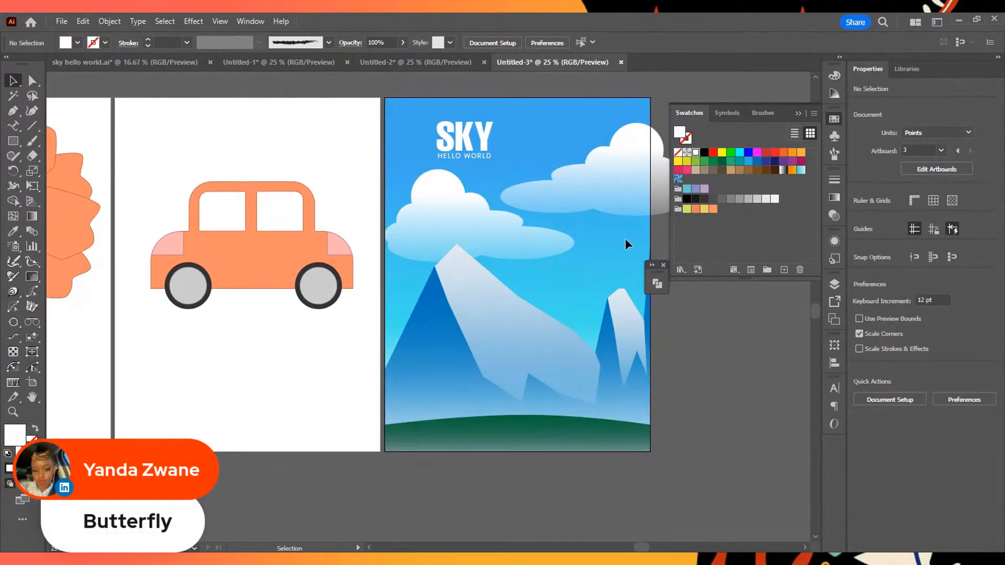
- Group the two clouds and shift the group slightly to about X 726 pt, Y 465 pt
{"action": "scroll", "coordinate": [471, 220], "scroll_direction": "up", "scroll_amount": 1}
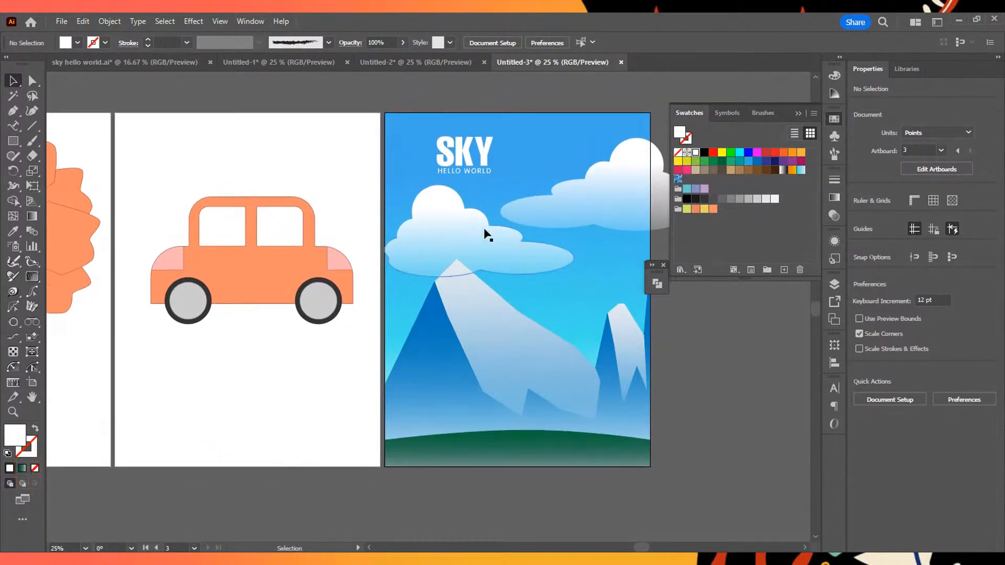
{"action": "left_click", "coordinate": [476, 240]}
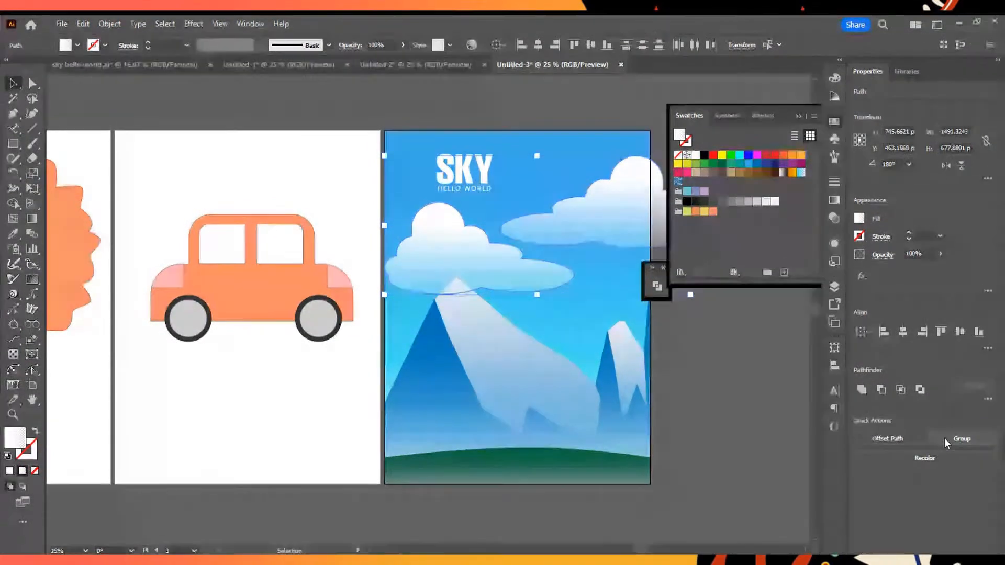
{"action": "left_click", "coordinate": [943, 435]}
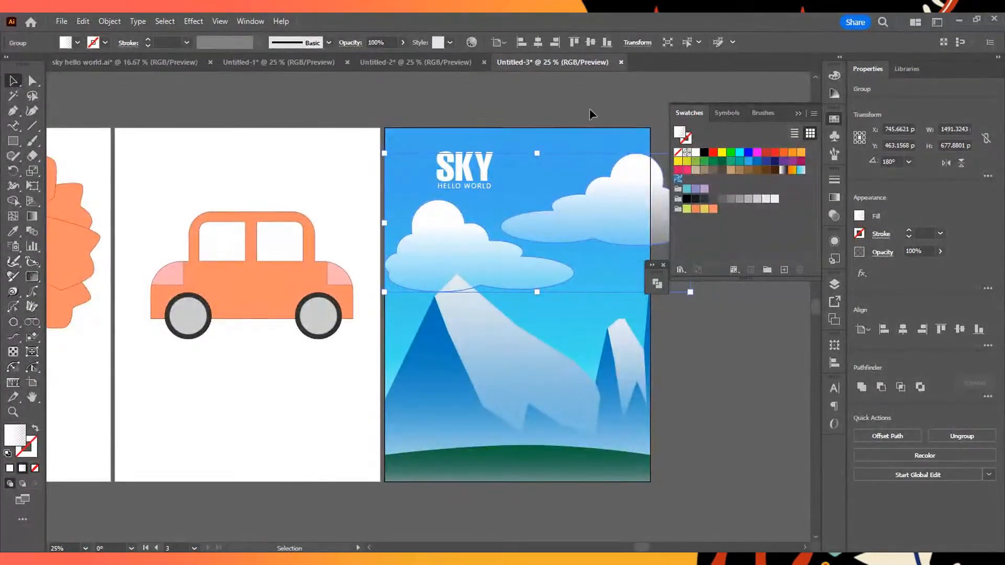
{"action": "left_click", "coordinate": [652, 144]}
{"action": "left_click", "coordinate": [639, 165]}
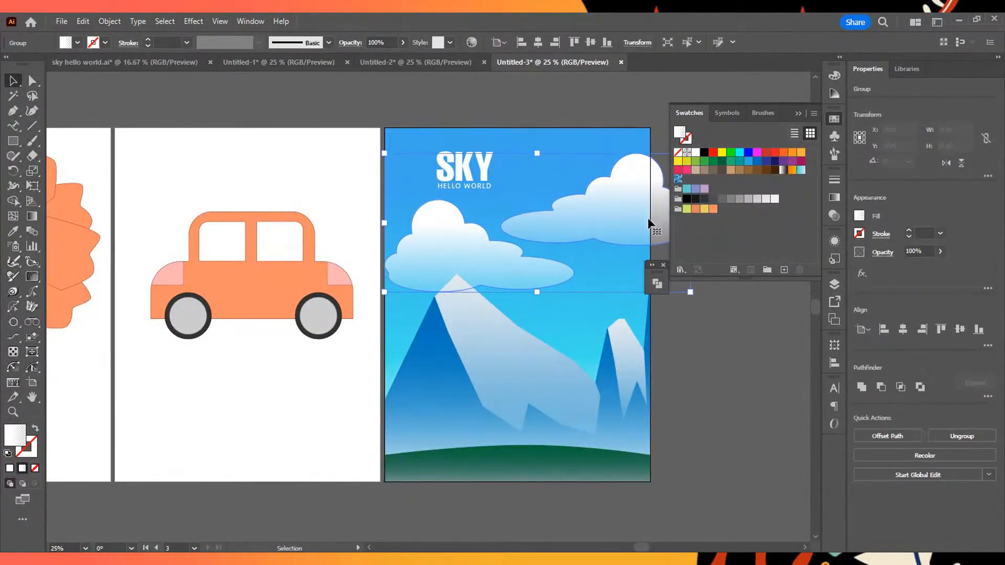
{"action": "mouse_move", "coordinate": [580, 215]}
{"action": "left_mouse_down"}
{"action": "mouse_move", "coordinate": [564, 206]}
{"action": "mouse_move", "coordinate": [576, 222]}
{"action": "left_mouse_up"}
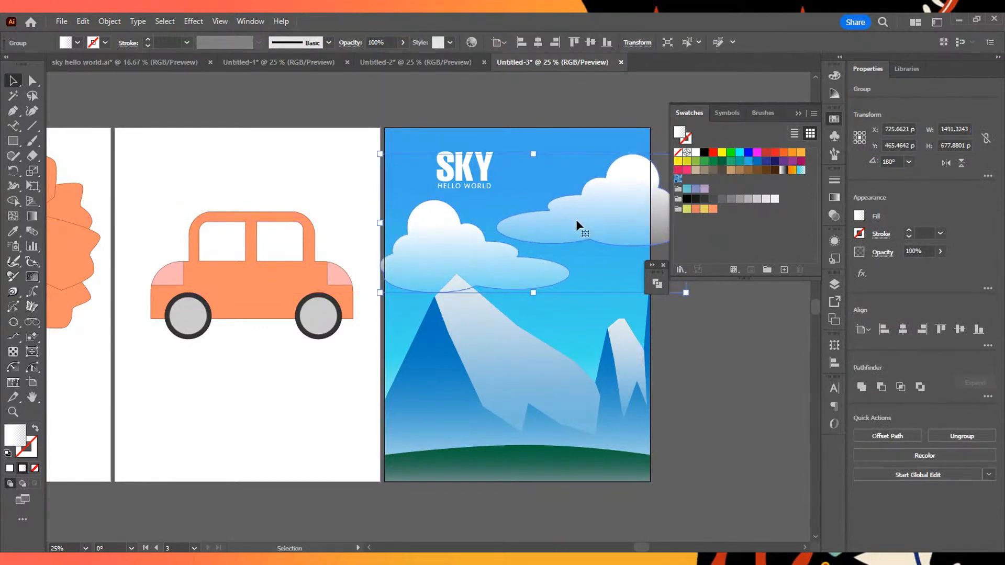
- Send the cloud group backward one level in the stacking order and deselect it
{"action": "left_click", "coordinate": [582, 116]}
{"action": "left_click", "coordinate": [569, 219]}
{"action": "right_click", "coordinate": [572, 218]}
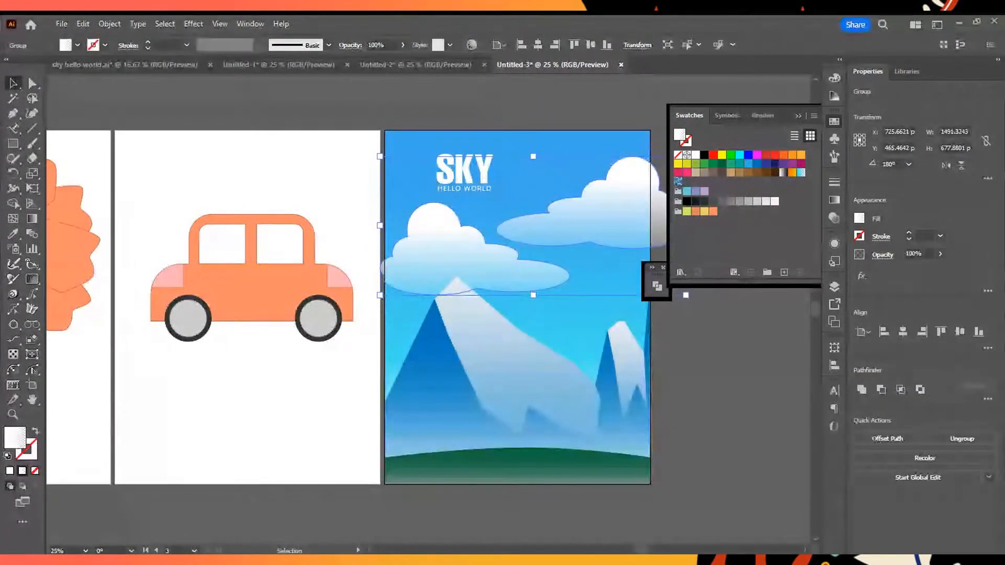
{"action": "mouse_move", "coordinate": [635, 451]}
{"action": "left_click", "coordinate": [741, 494]}
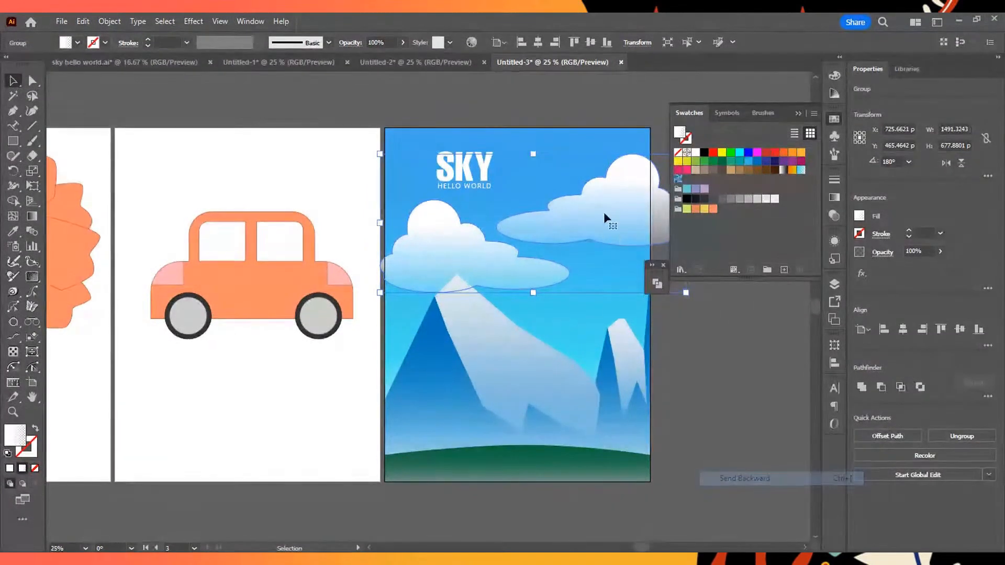
{"action": "left_click", "coordinate": [596, 159]}
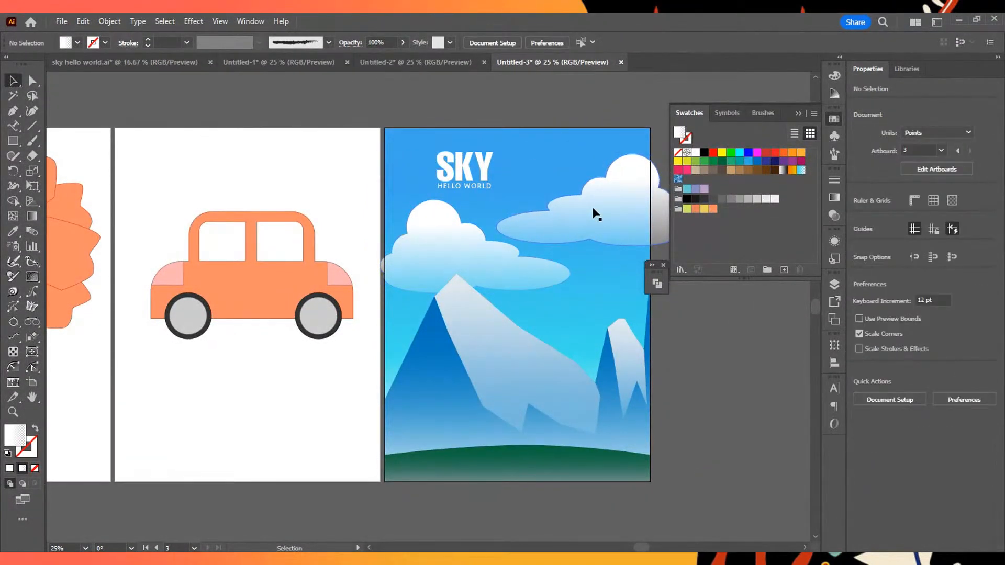
- Move the SKY HELLO WORLD text block to about X 546 pt, Y 197 pt and deselect it
{"action": "left_click_drag", "start_coordinate": [463, 167], "coordinate": [494, 167]}
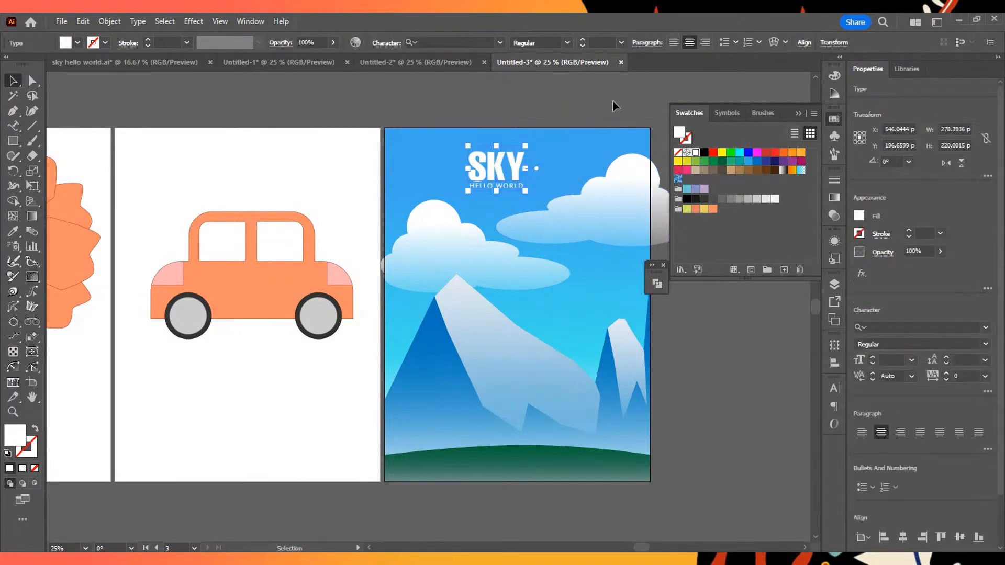
{"action": "left_click", "coordinate": [602, 119]}
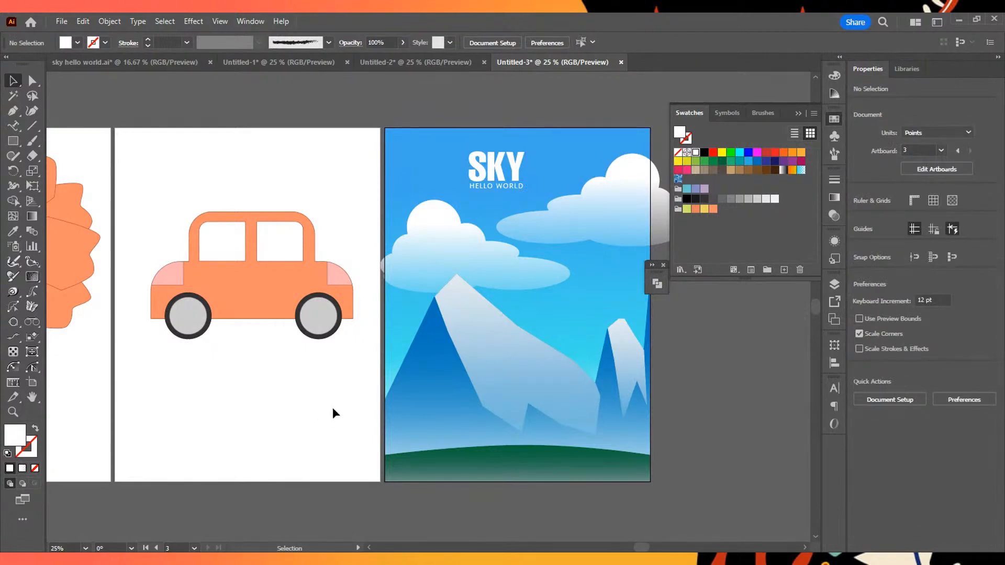
{"action": "scroll", "coordinate": [333, 409], "scroll_direction": "up", "scroll_amount": 1}
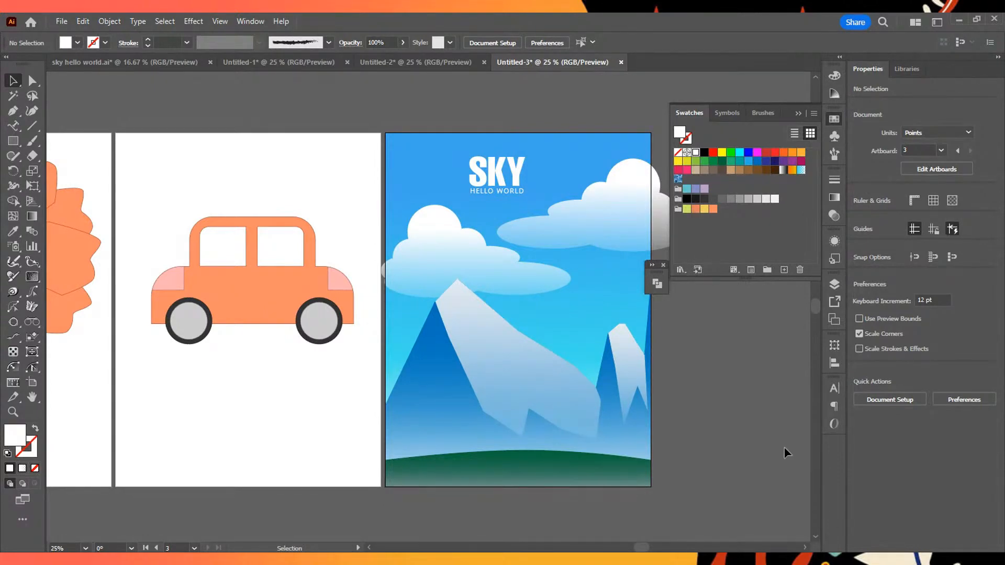
- Try to centre the selected, still ungrouped car parts horizontally with Align
{"action": "left_click", "coordinate": [833, 363]}
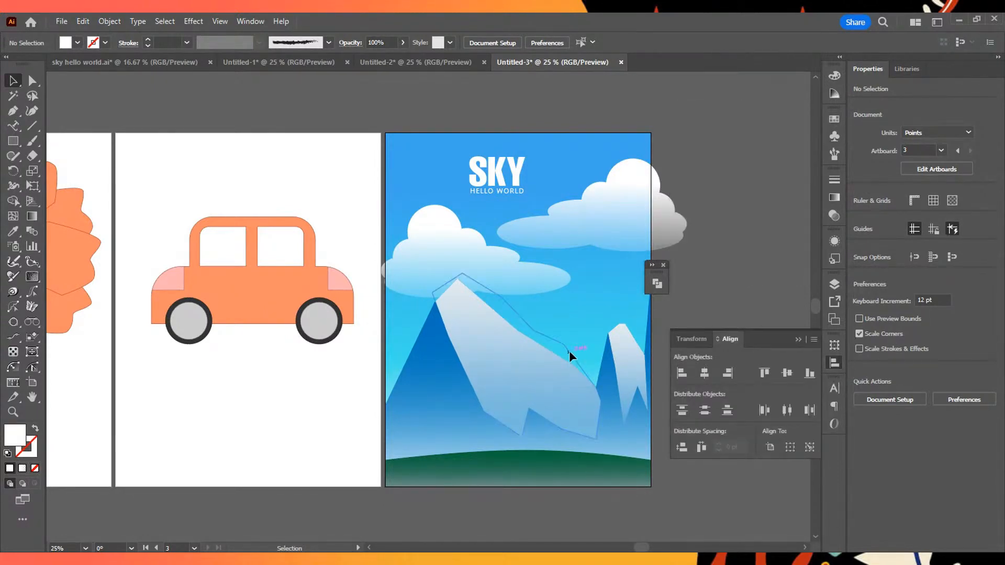
{"action": "left_click", "coordinate": [691, 339]}
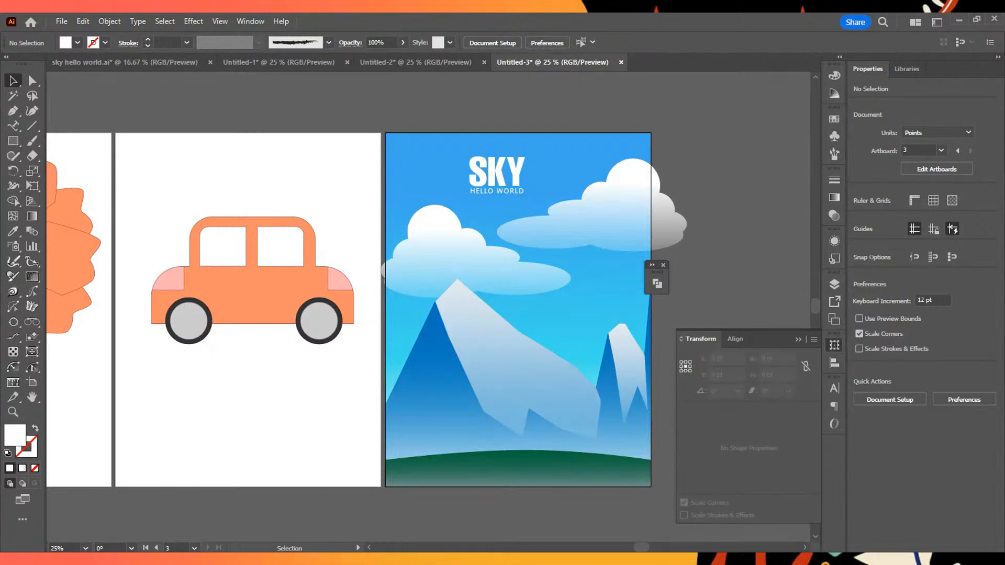
{"action": "left_click", "coordinate": [735, 339]}
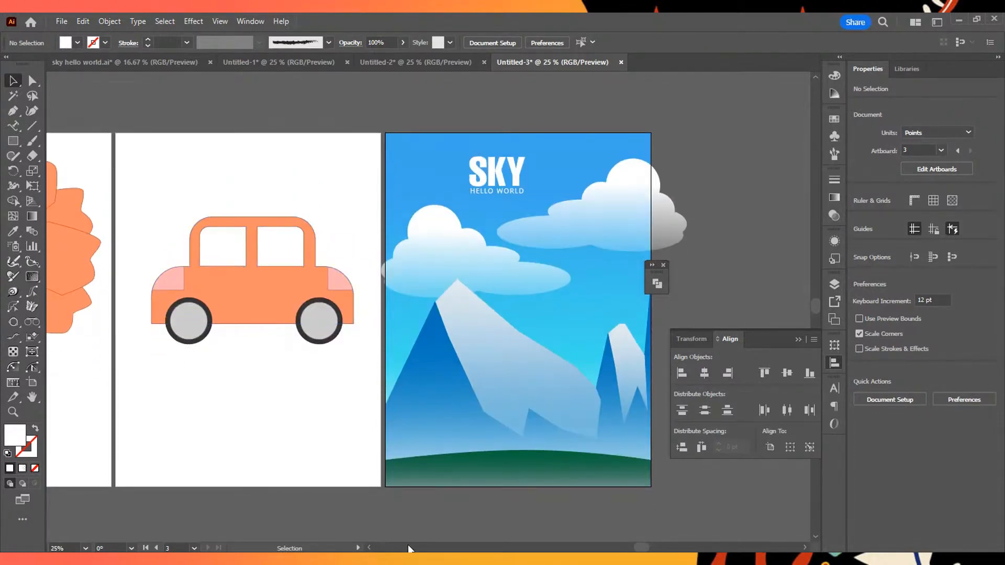
{"action": "left_click_drag", "start_coordinate": [633, 547], "coordinate": [613, 547]}
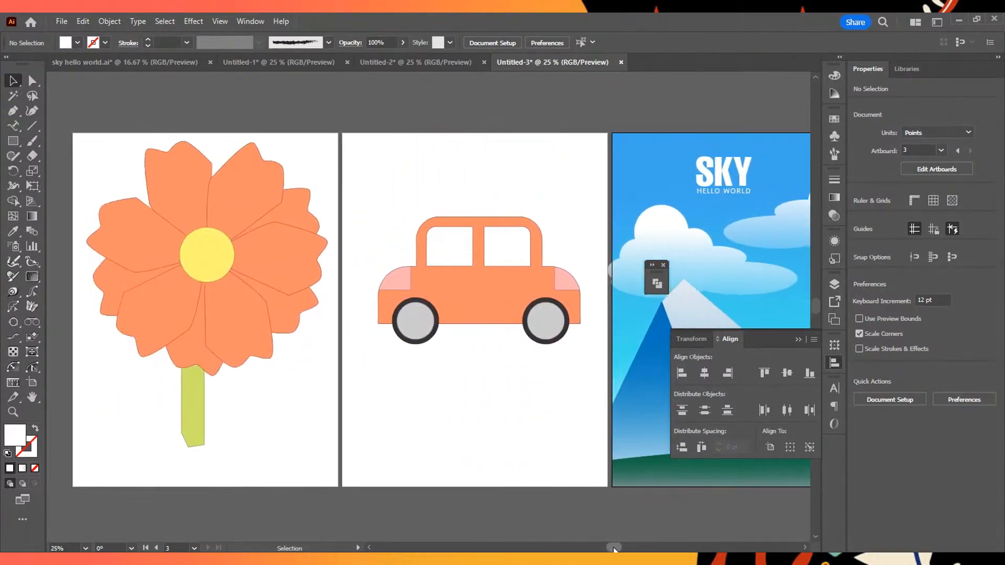
{"action": "left_click_drag", "start_coordinate": [375, 187], "coordinate": [584, 404]}
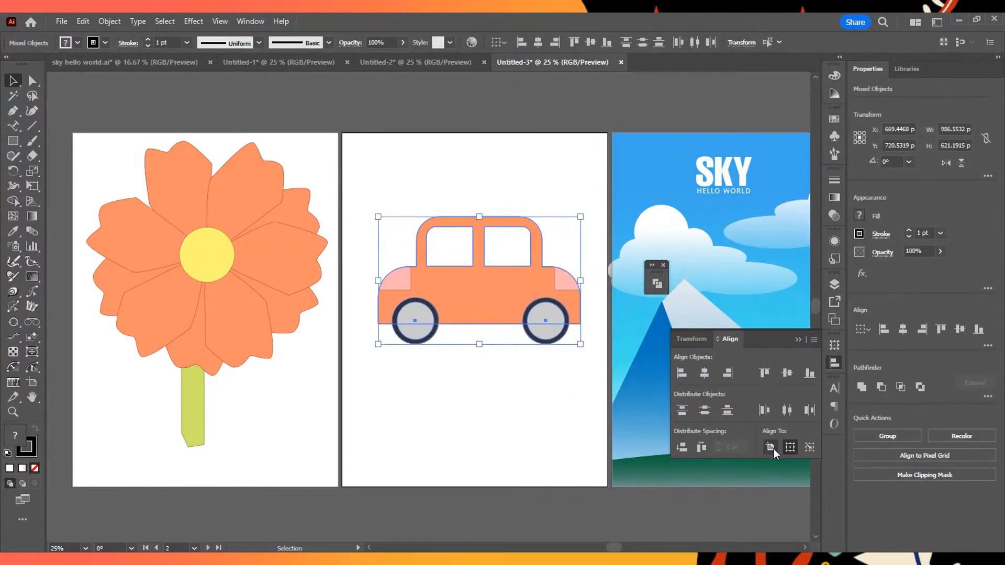
{"action": "left_click", "coordinate": [705, 373]}
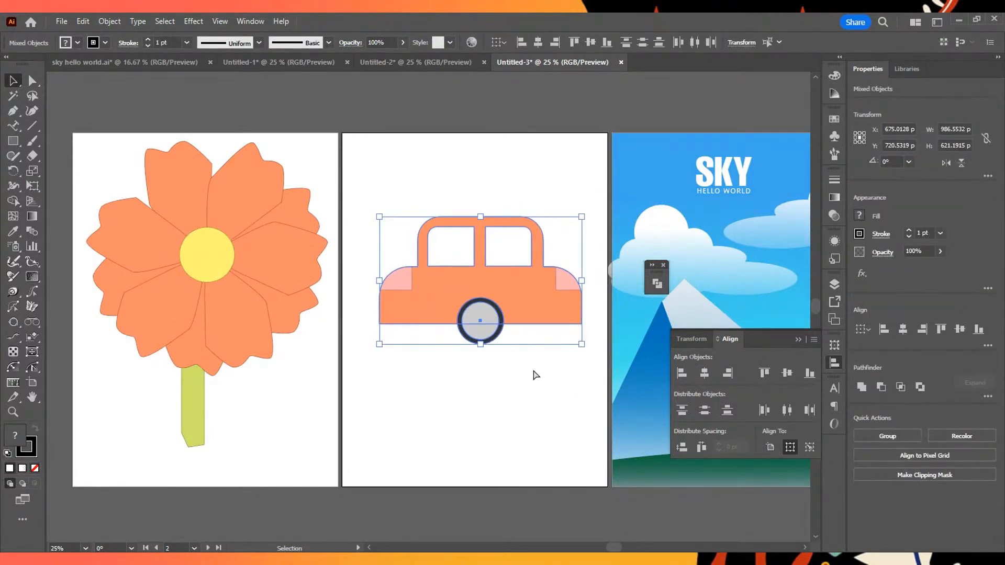
{"action": "key", "text": "ctrl+z"}
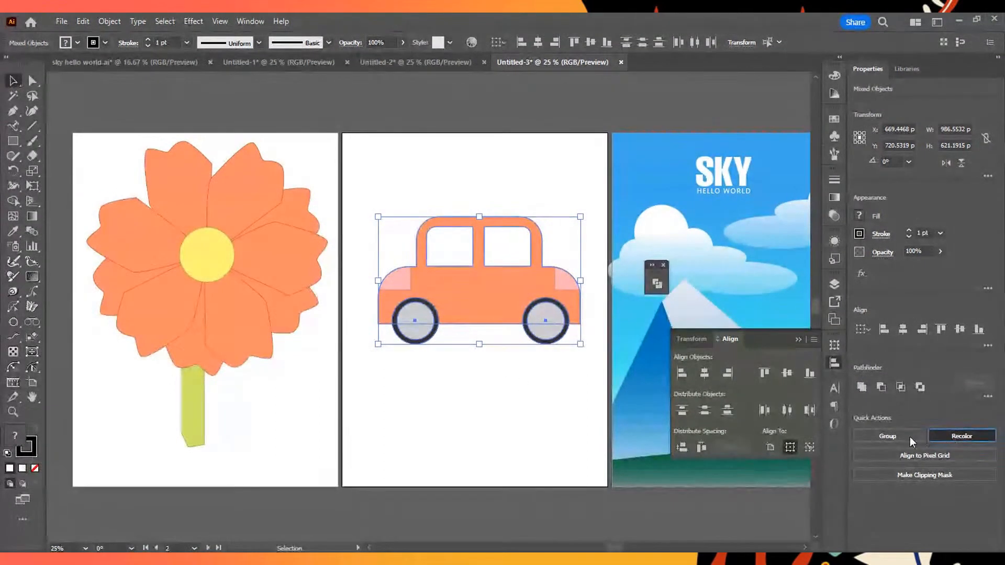
- Group the selected car parts and move the grouped car down to about X 638 pt, Y 827 pt
{"action": "left_click", "coordinate": [908, 438]}
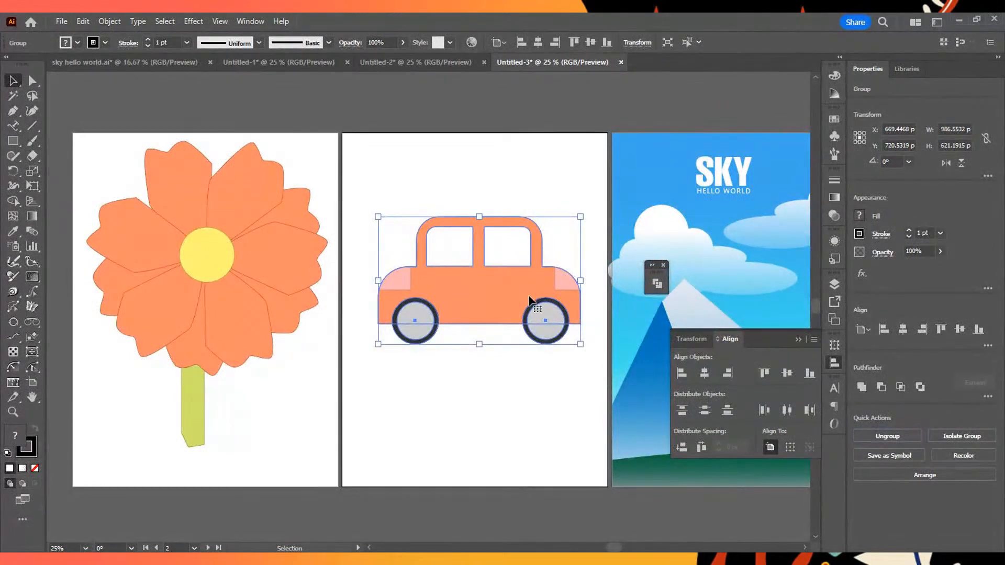
{"action": "left_click_drag", "start_coordinate": [486, 276], "coordinate": [480, 298]}
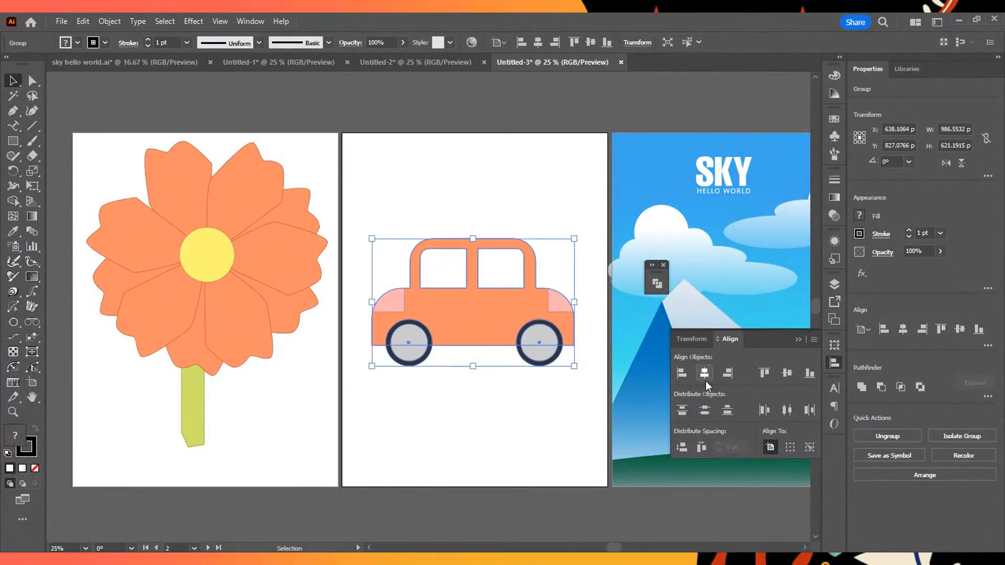
- Align the grouped car to the artboard's left and right edges, finish with it centred horizontally, and deselect it
{"action": "left_click", "coordinate": [704, 377]}
{"action": "left_click", "coordinate": [682, 373]}
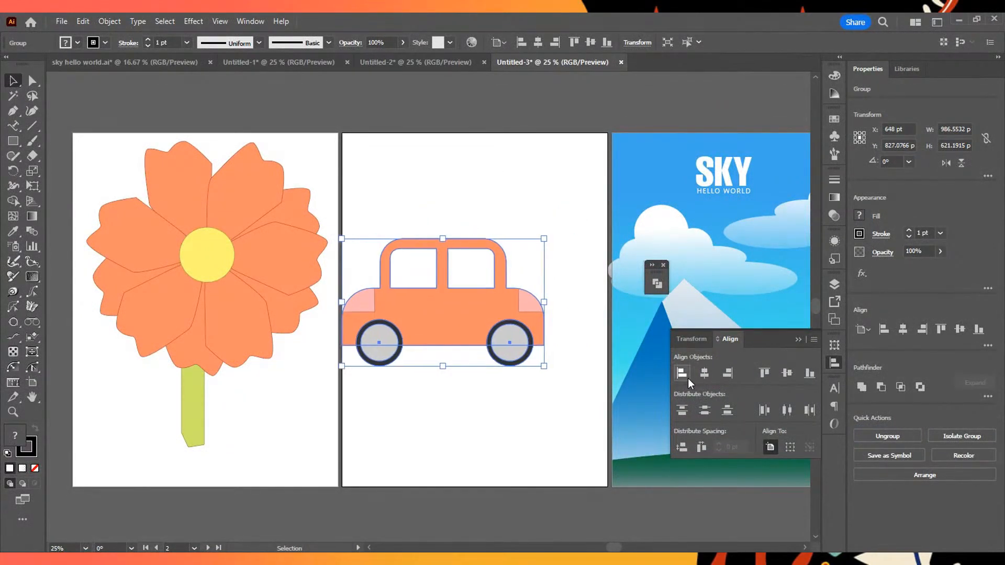
{"action": "left_click", "coordinate": [728, 373]}
{"action": "left_click", "coordinate": [705, 373]}
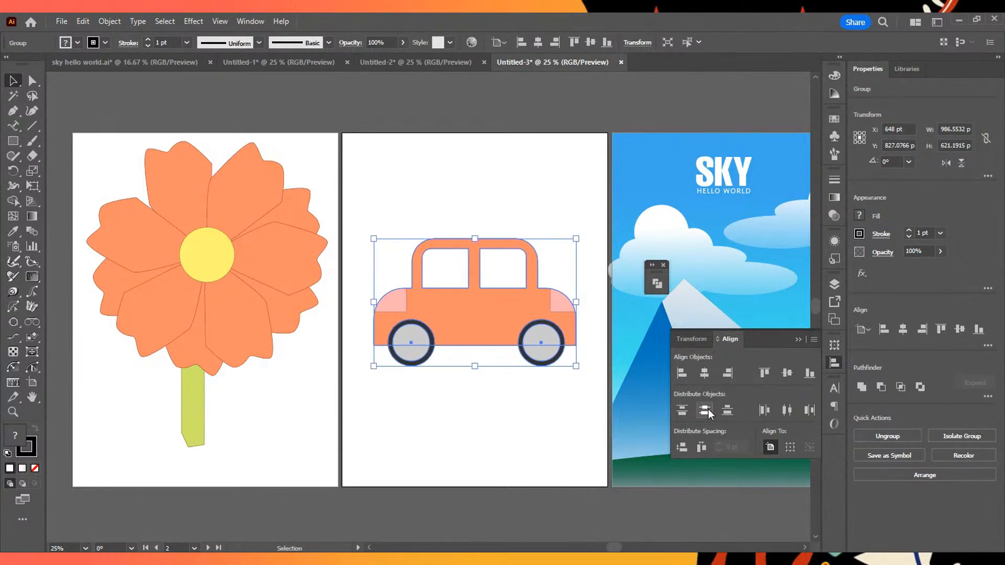
{"action": "left_click", "coordinate": [561, 417]}
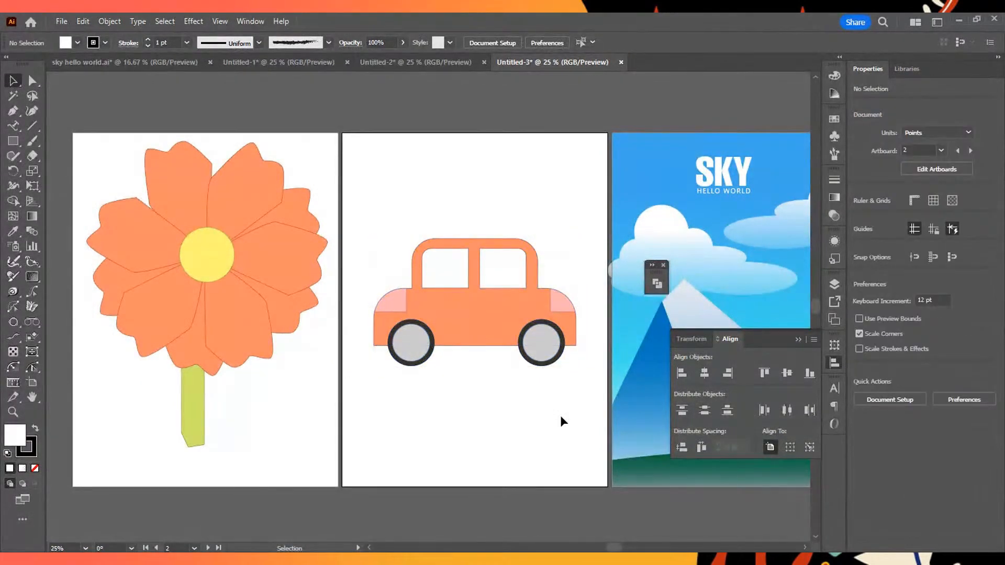
{"action": "left_click", "coordinate": [479, 319]}
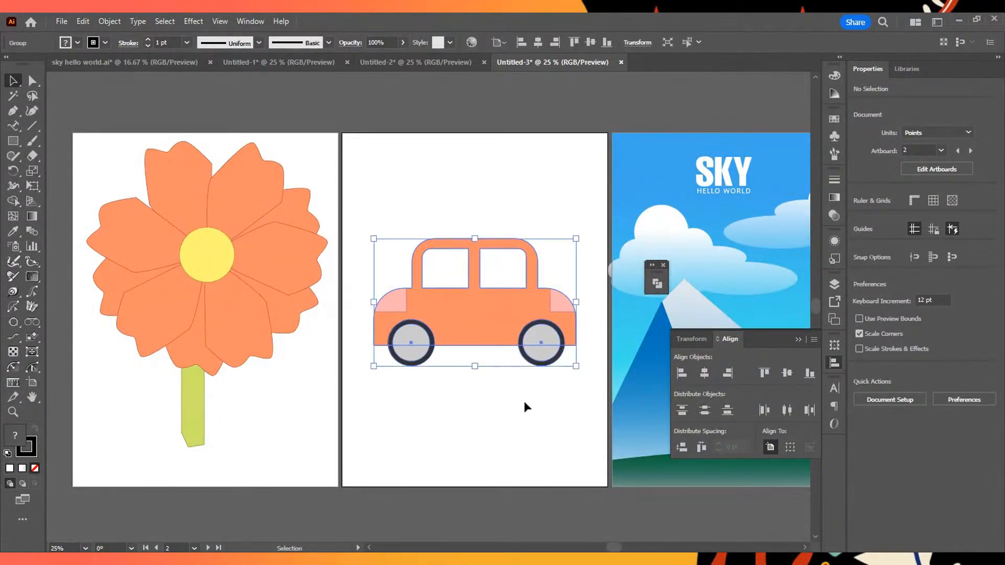
{"action": "left_click", "coordinate": [495, 353]}
- Look over the flower, car and mountain landscape artboards
{"action": "scroll", "coordinate": [511, 336], "scroll_direction": "up", "scroll_amount": 3}
{"action": "scroll", "coordinate": [465, 349], "scroll_direction": "down", "scroll_amount": 4}
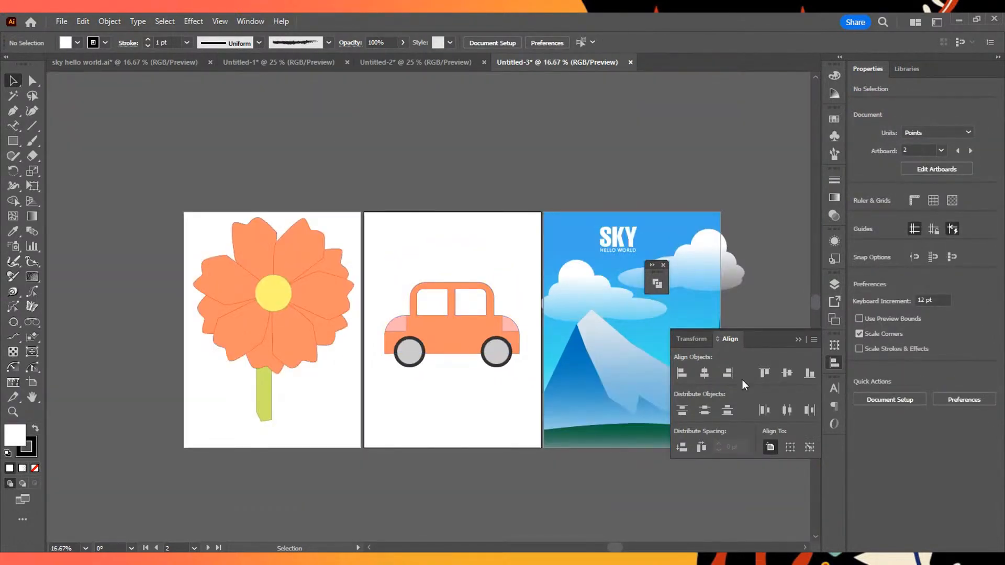
{"action": "left_click_drag", "start_coordinate": [382, 242], "coordinate": [293, 319]}
{"action": "left_click", "coordinate": [495, 418]}
{"action": "scroll", "coordinate": [484, 371], "scroll_direction": "up", "scroll_amount": 1}
{"action": "scroll", "coordinate": [484, 367], "scroll_direction": "down", "scroll_amount": 1}
{"action": "scroll", "coordinate": [485, 366], "scroll_direction": "up", "scroll_amount": 2}
{"action": "scroll", "coordinate": [326, 322], "scroll_direction": "down", "scroll_amount": 1}
{"action": "scroll", "coordinate": [327, 328], "scroll_direction": "down", "scroll_amount": 1}
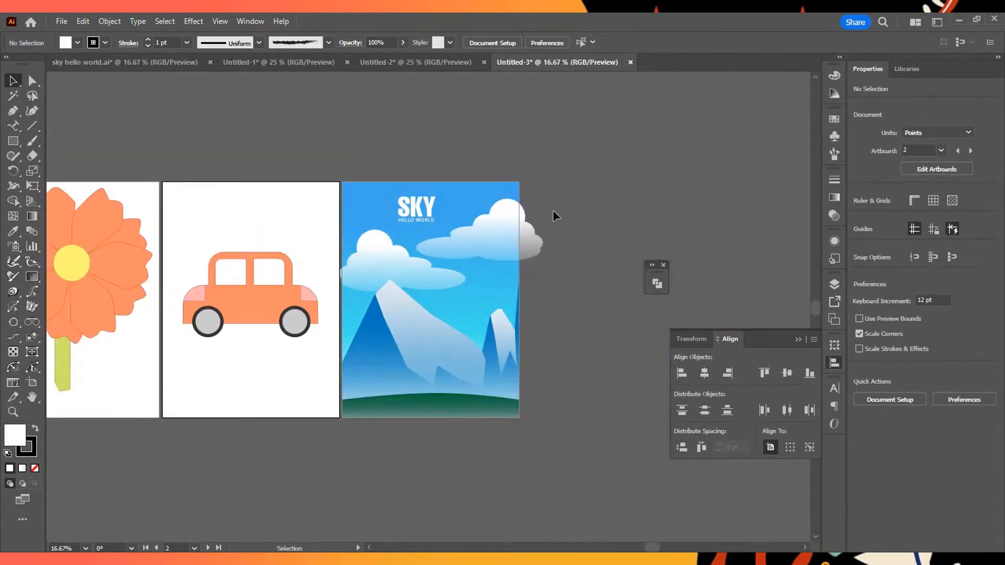
{"action": "scroll", "coordinate": [501, 286], "scroll_direction": "up", "scroll_amount": 1}
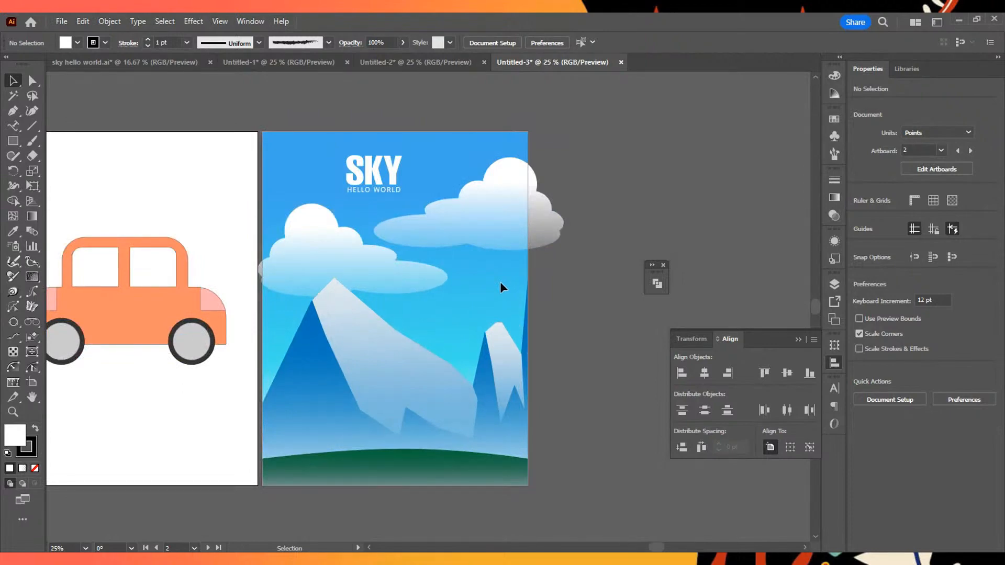
{"action": "left_click", "coordinate": [463, 310]}
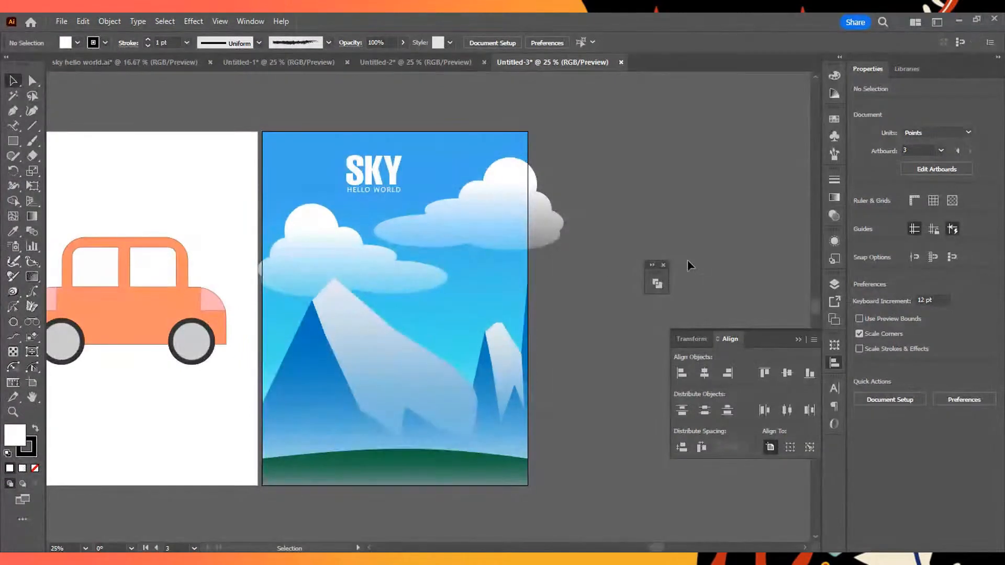
{"action": "scroll", "coordinate": [509, 291], "scroll_direction": "down", "scroll_amount": 5}
{"action": "scroll", "coordinate": [510, 291], "scroll_direction": "up", "scroll_amount": 6}
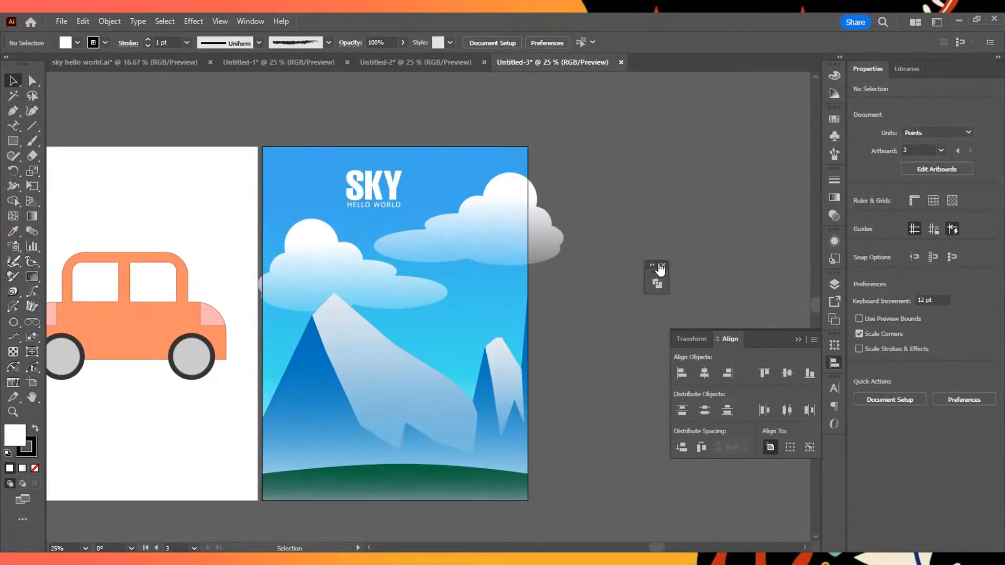
- Expand the Pathfinder panel and place it directly above the Align panel
{"action": "left_click", "coordinate": [654, 273]}
{"action": "left_click_drag", "start_coordinate": [686, 264], "coordinate": [718, 233]}
- Move the SKY HELLO WORLD title on the mountain artboard to about X 600 pt, Y 209 pt and deselect it
{"action": "left_click", "coordinate": [463, 199]}
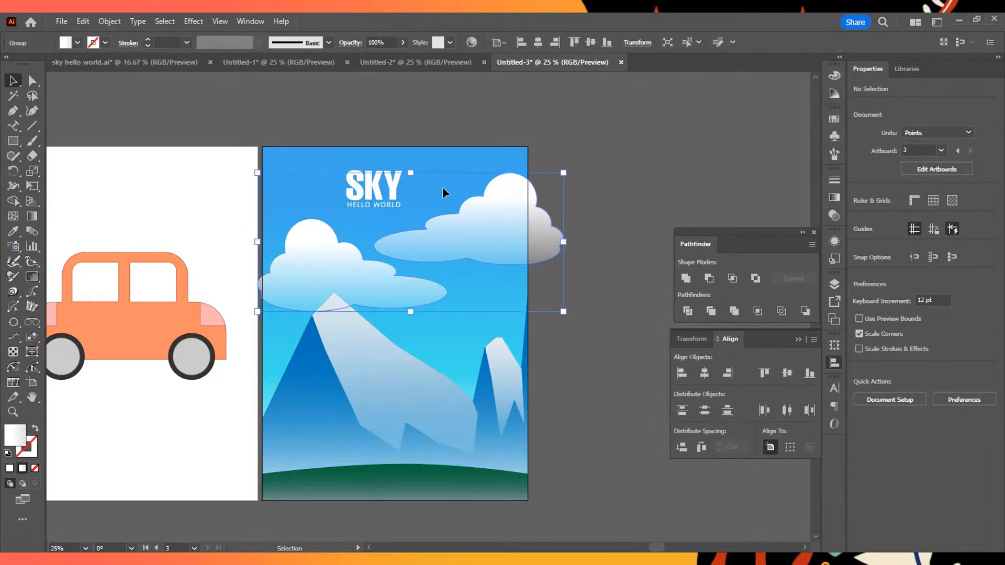
{"action": "left_click", "coordinate": [368, 191]}
{"action": "mouse_move", "coordinate": [372, 183]}
{"action": "left_mouse_down"}
{"action": "mouse_move", "coordinate": [401, 190]}
{"action": "mouse_move", "coordinate": [382, 186]}
{"action": "left_mouse_up"}
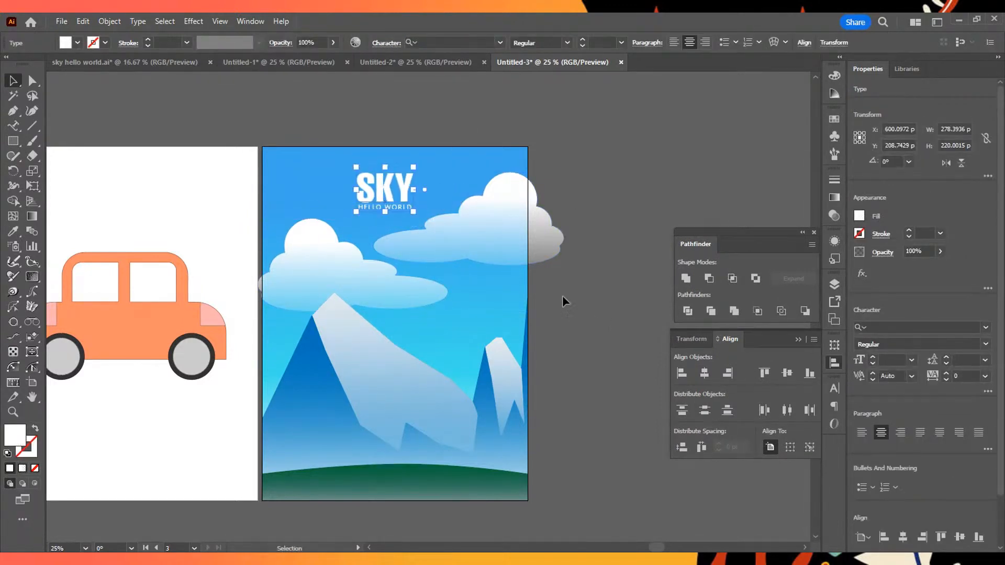
{"action": "left_click", "coordinate": [564, 298]}
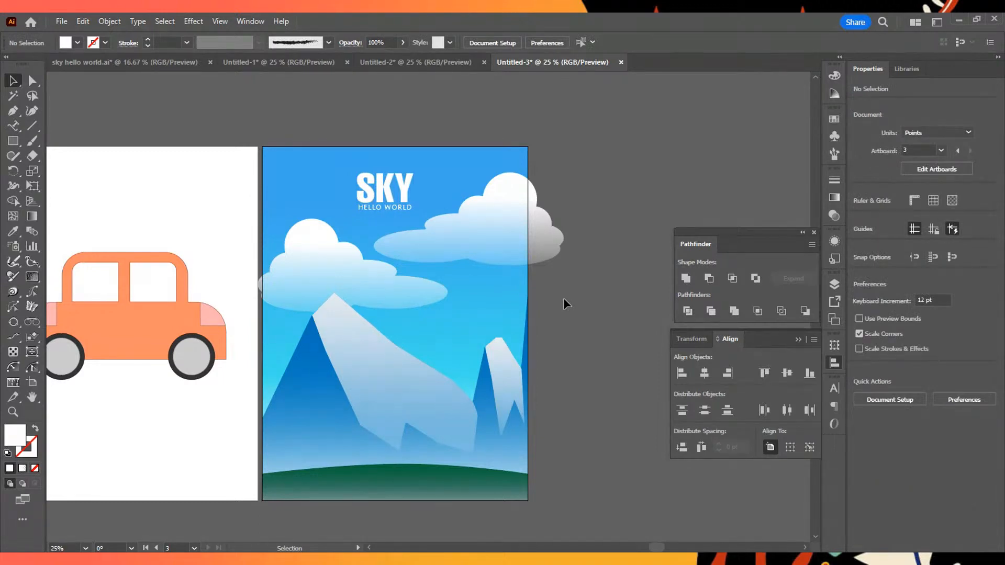
{"action": "scroll", "coordinate": [543, 244], "scroll_direction": "down", "scroll_amount": 5}
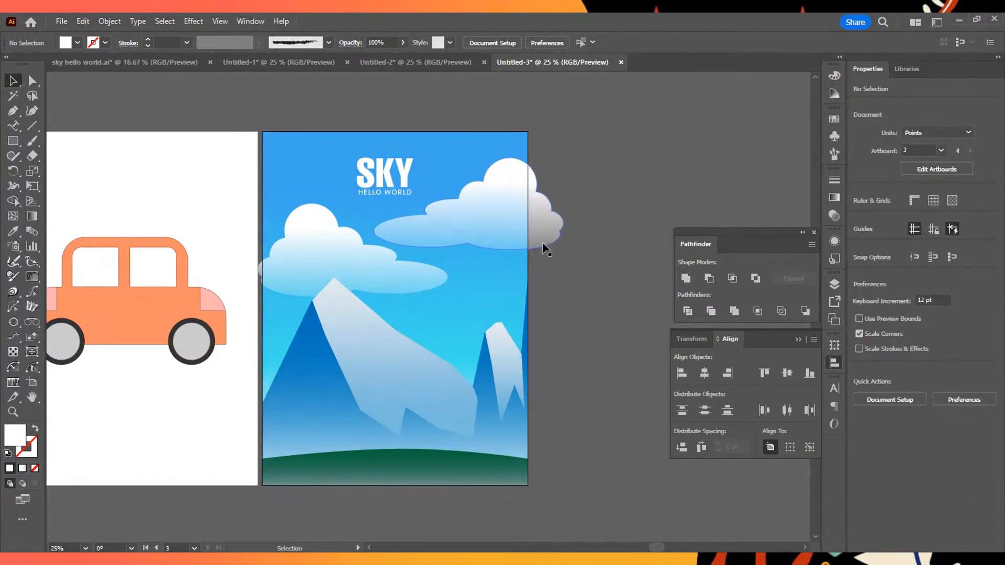
{"action": "scroll", "coordinate": [544, 242], "scroll_direction": "up", "scroll_amount": 5}
{"action": "left_click", "coordinate": [540, 186]}
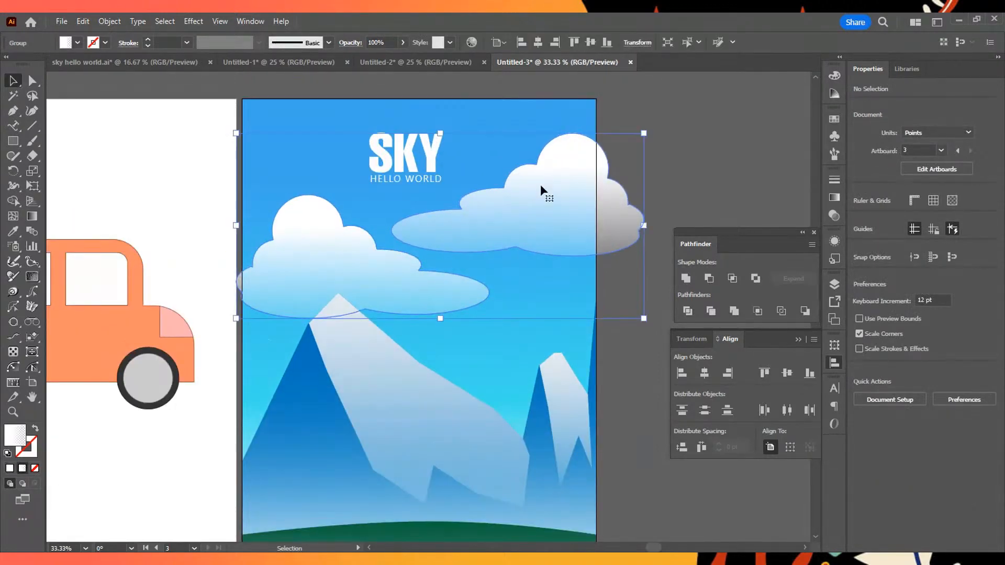
{"action": "left_click", "coordinate": [535, 92]}
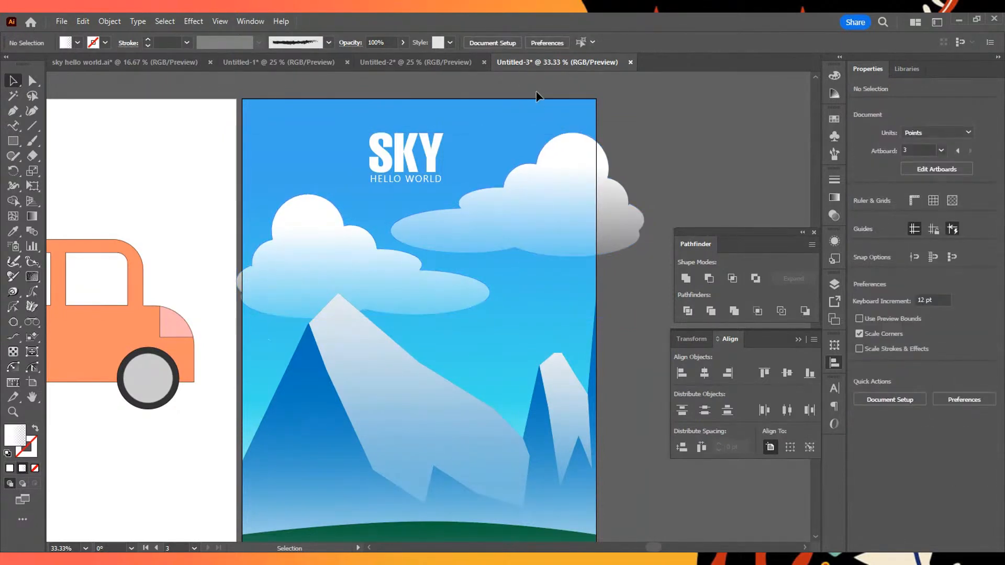
{"action": "left_click", "coordinate": [446, 266]}
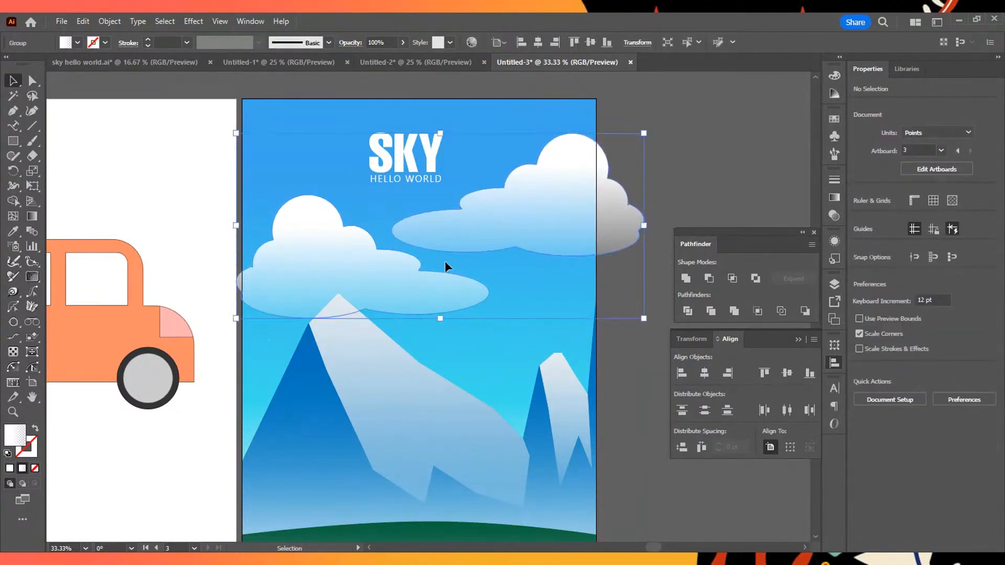
{"action": "left_click", "coordinate": [392, 101]}
{"action": "scroll", "coordinate": [397, 172], "scroll_direction": "down", "scroll_amount": 3}
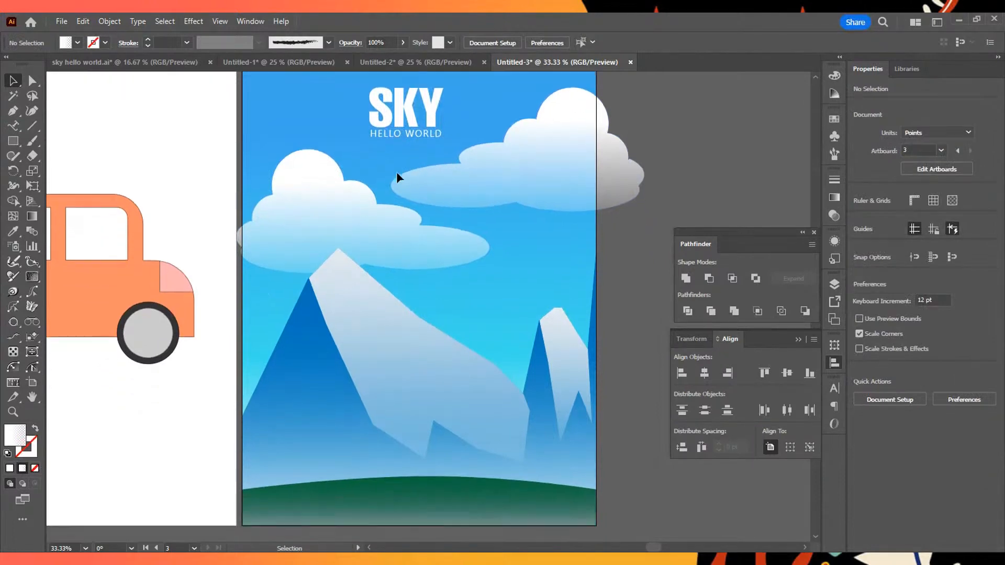
{"action": "scroll", "coordinate": [403, 253], "scroll_direction": "up", "scroll_amount": 2}
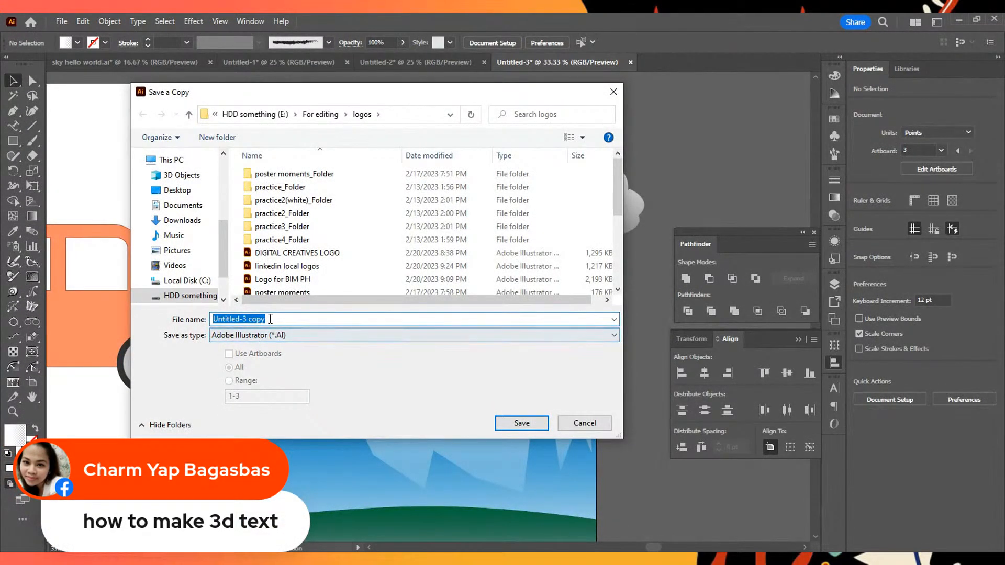
- Save a copy of the document in the logos folder as the Adobe Illustrator file "sky hello world 02", with the Illustrator 2020 version
{"action": "scroll", "coordinate": [323, 270], "scroll_direction": "down", "scroll_amount": 3}
{"action": "scroll", "coordinate": [322, 270], "scroll_direction": "up", "scroll_amount": 3}
{"action": "scroll", "coordinate": [322, 270], "scroll_direction": "down", "scroll_amount": 3}
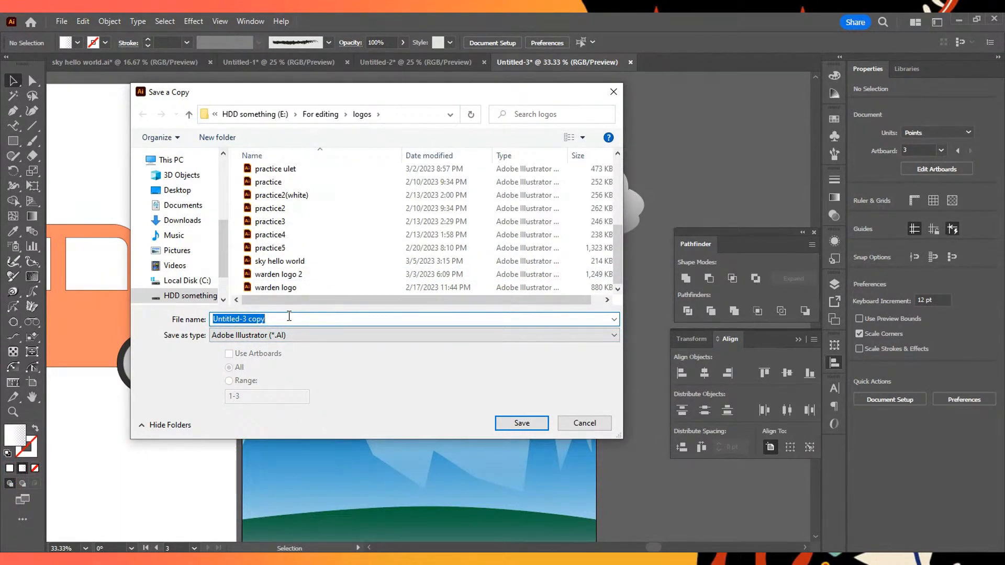
{"action": "type", "text": "sky"}
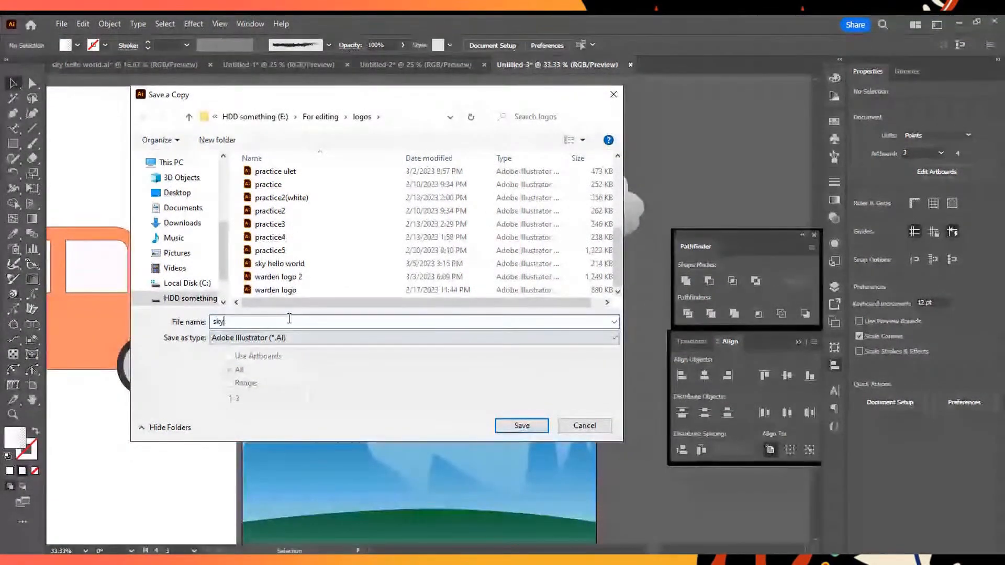
{"action": "type", "text": " hello wor"}
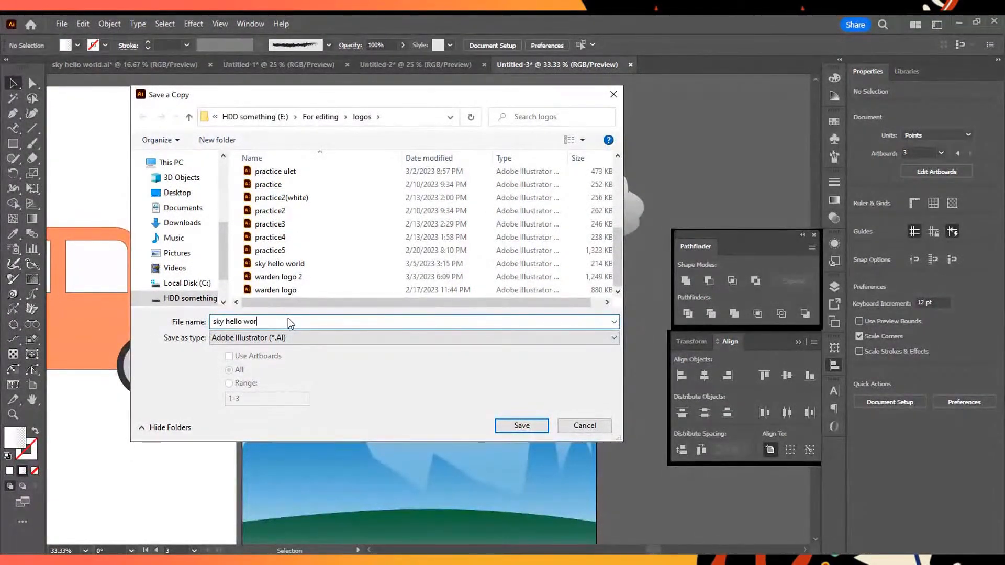
{"action": "type", "text": "ld 02"}
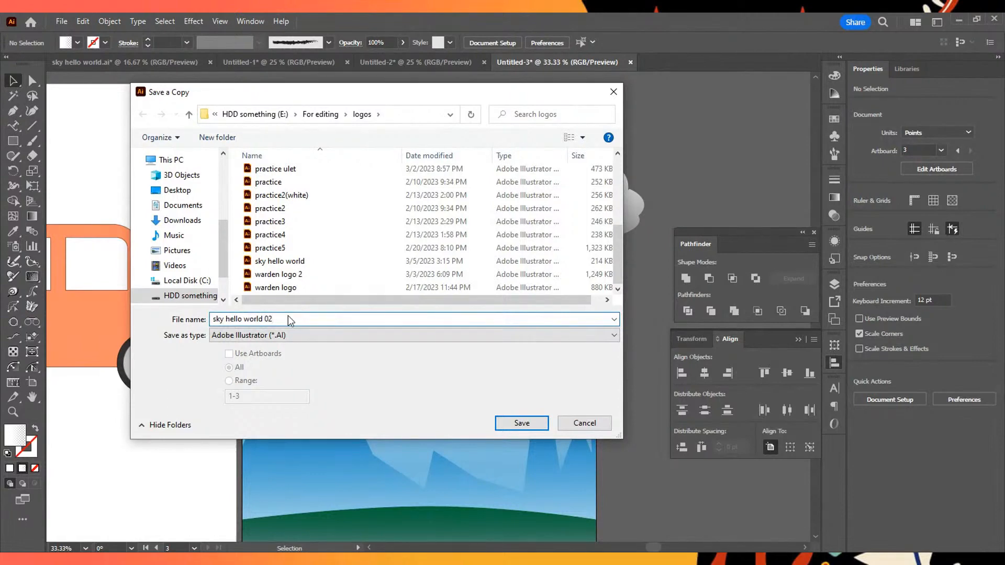
{"action": "left_click", "coordinate": [527, 420]}
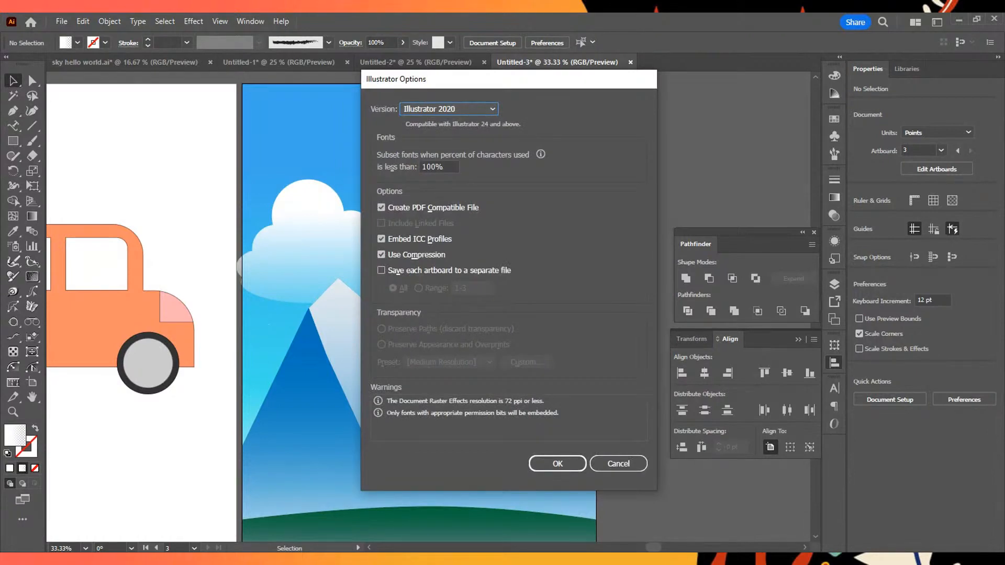
{"action": "left_click", "coordinate": [558, 463]}
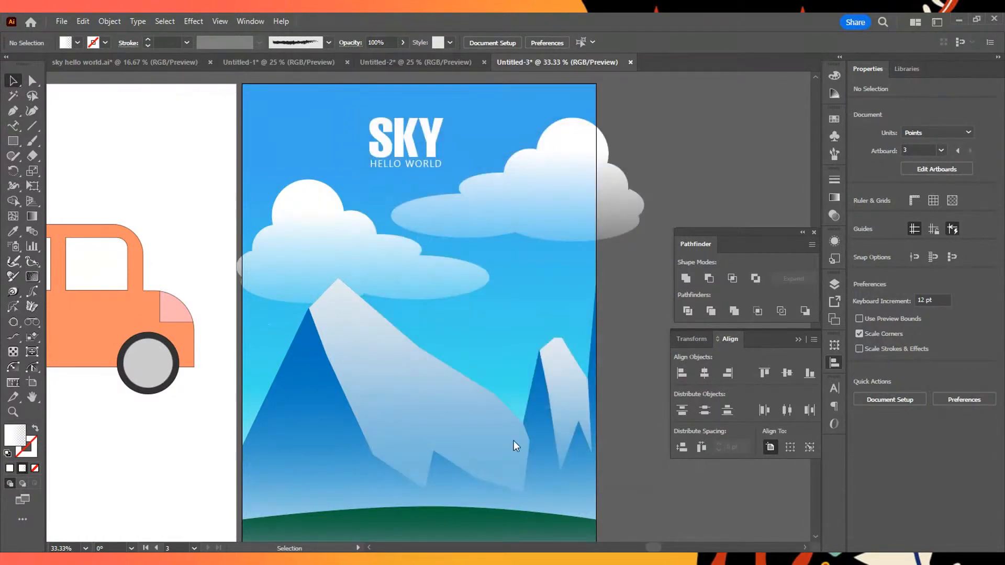
- Export the artwork as a JPEG named "sky hello world" in the logos folder, with RGB color, quality 5 (Medium) and 72 ppi
{"action": "scroll", "coordinate": [513, 439], "scroll_direction": "up", "scroll_amount": 1}
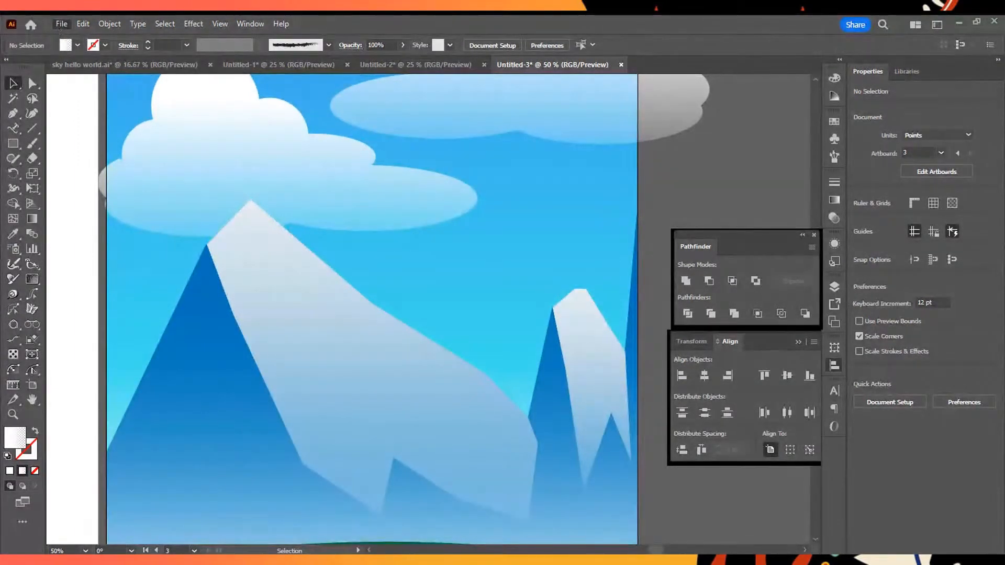
{"action": "mouse_move", "coordinate": [125, 308]}
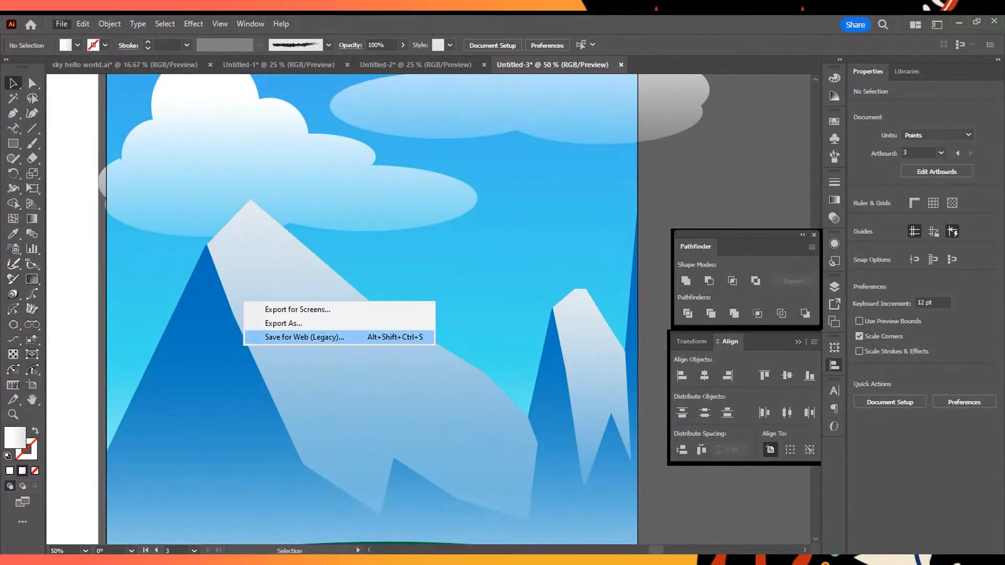
{"action": "left_click", "coordinate": [313, 323]}
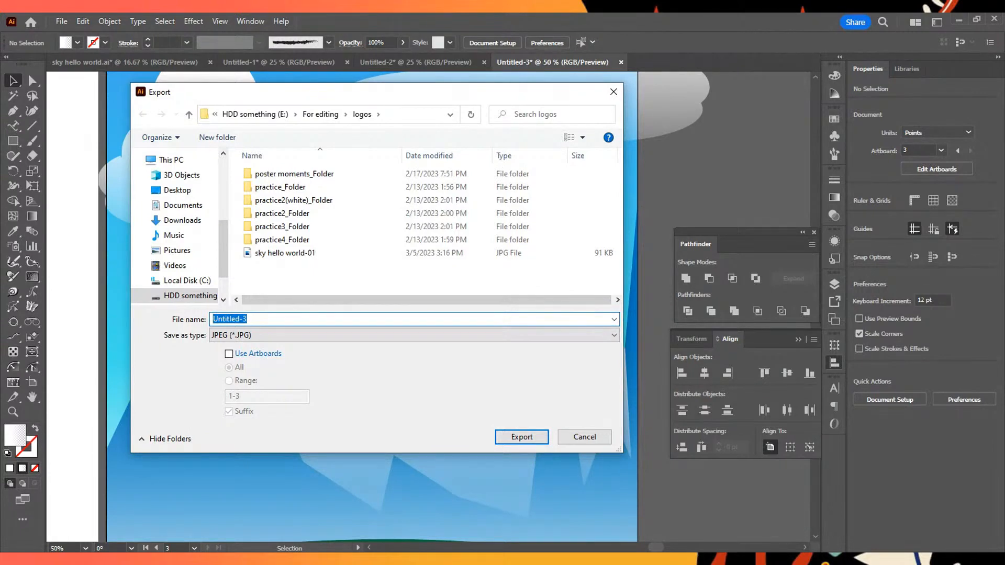
{"action": "type", "text": "sky hellow"}
{"action": "key", "text": "BackSpace"}
{"action": "key", "text": "BackSpace"}
{"action": "type", "text": "world"}
{"action": "key", "text": "Return"}
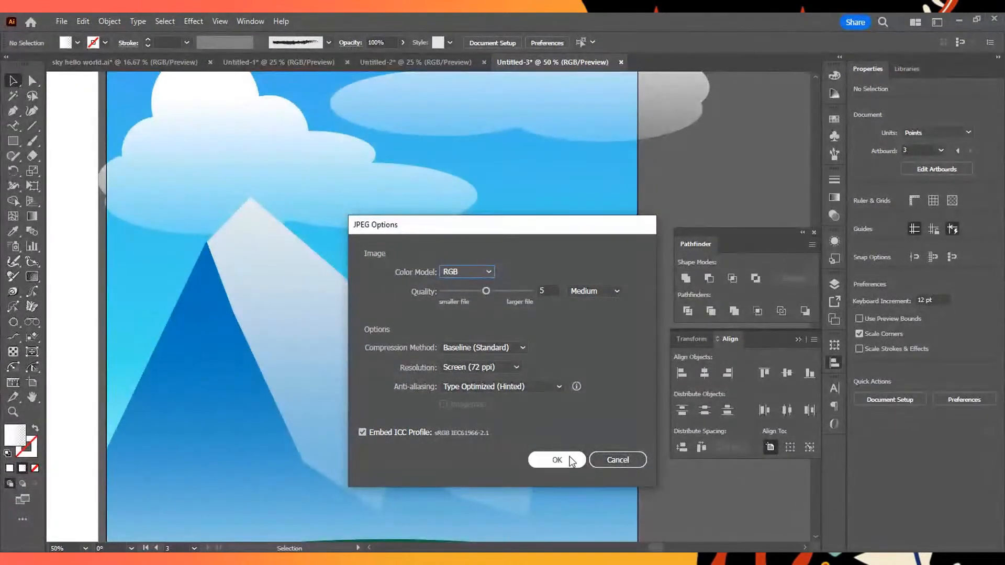
{"action": "left_click", "coordinate": [560, 460]}
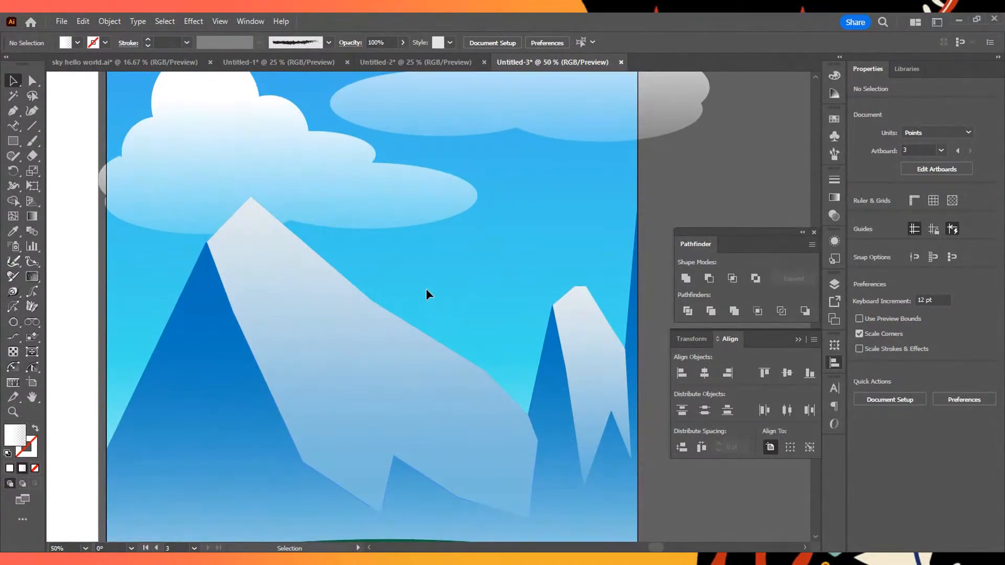
- Try several positions for the SKY HELLO WORLD title and finish with it at about X 470 pt, Y 206 pt
{"action": "scroll", "coordinate": [426, 287], "scroll_direction": "up", "scroll_amount": 6}
{"action": "left_click_drag", "start_coordinate": [344, 183], "coordinate": [306, 175]}
{"action": "left_click", "coordinate": [523, 161]}
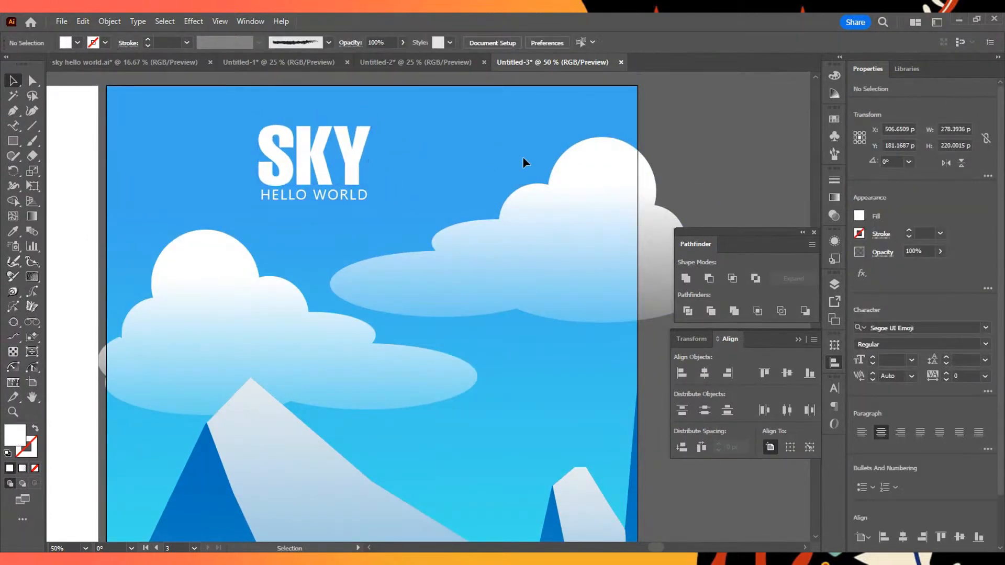
{"action": "left_click", "coordinate": [291, 163]}
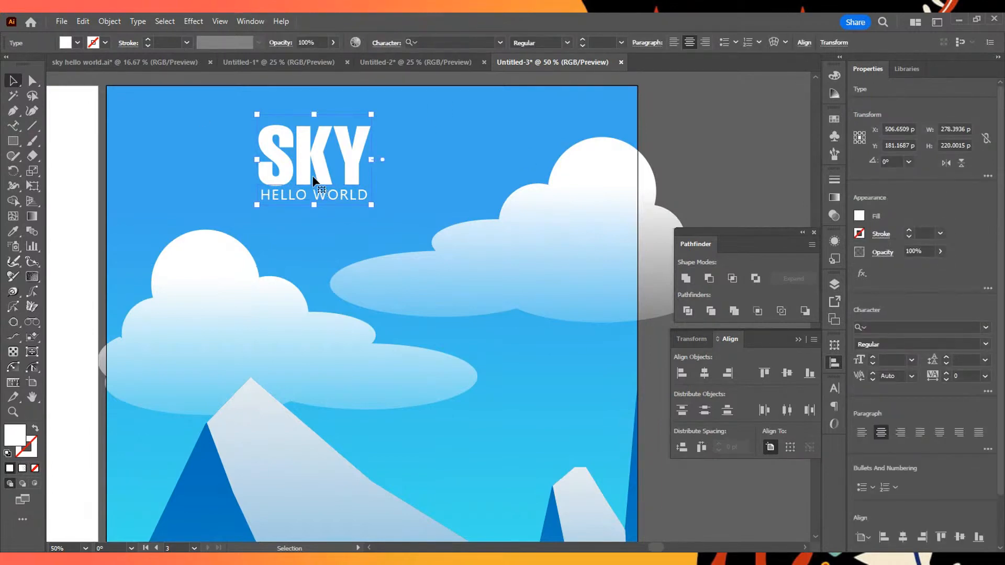
{"action": "left_click_drag", "start_coordinate": [313, 181], "coordinate": [336, 175]}
{"action": "left_click", "coordinate": [444, 231]}
{"action": "left_click", "coordinate": [419, 128]}
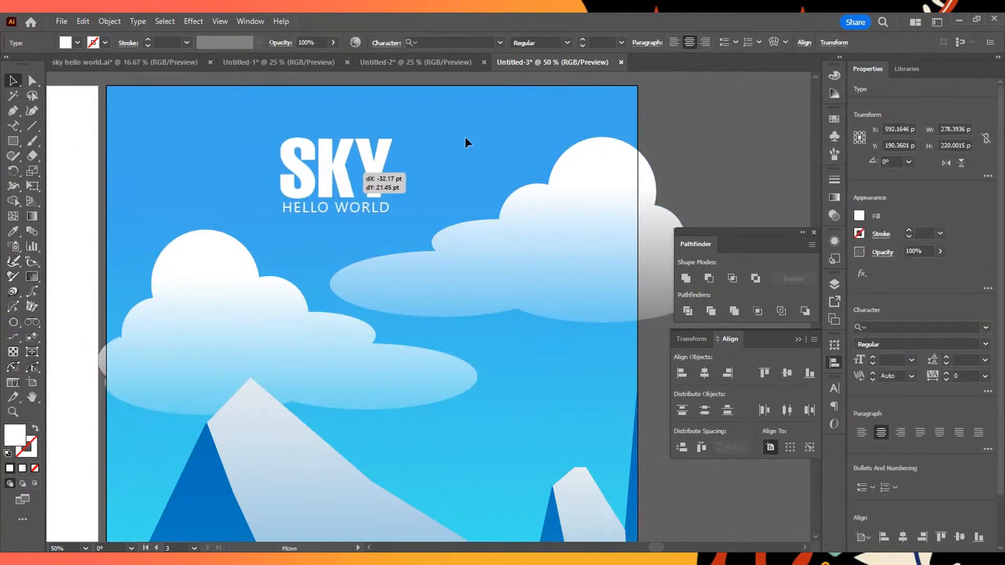
{"action": "scroll", "coordinate": [412, 194], "scroll_direction": "down", "scroll_amount": 1}
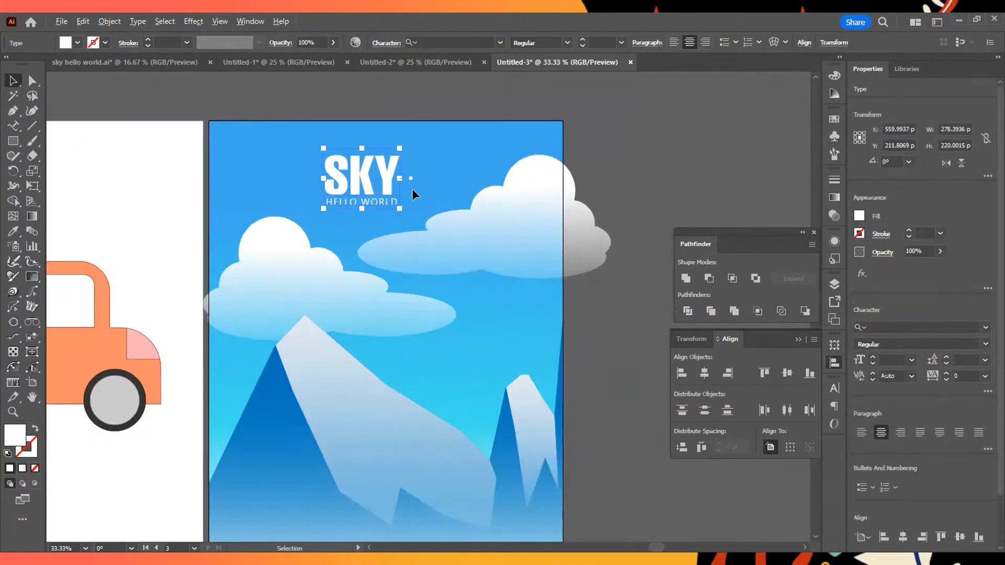
{"action": "scroll", "coordinate": [412, 194], "scroll_direction": "up", "scroll_amount": 1}
{"action": "left_click_drag", "start_coordinate": [338, 170], "coordinate": [302, 168]}
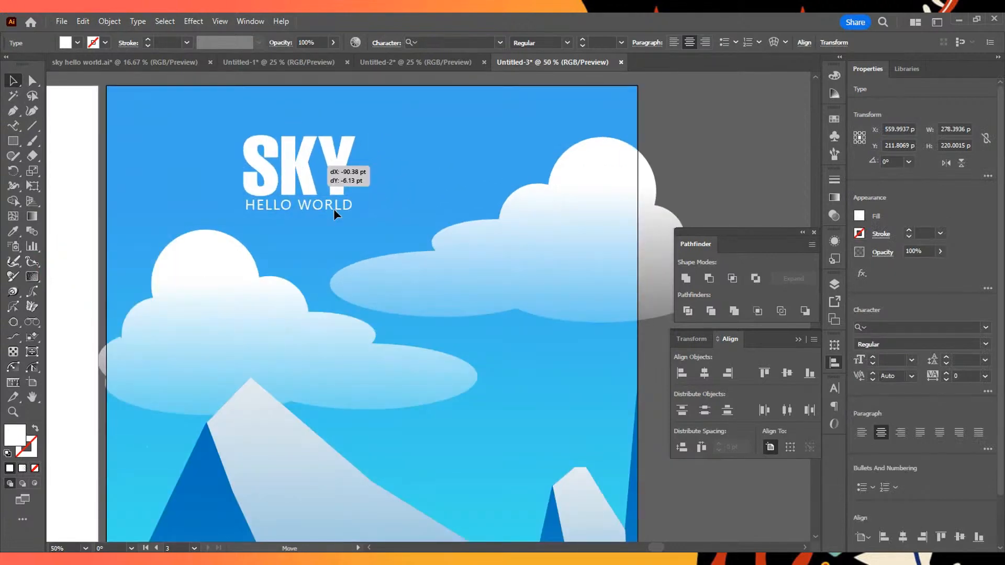
{"action": "left_click_drag", "start_coordinate": [334, 209], "coordinate": [334, 209]}
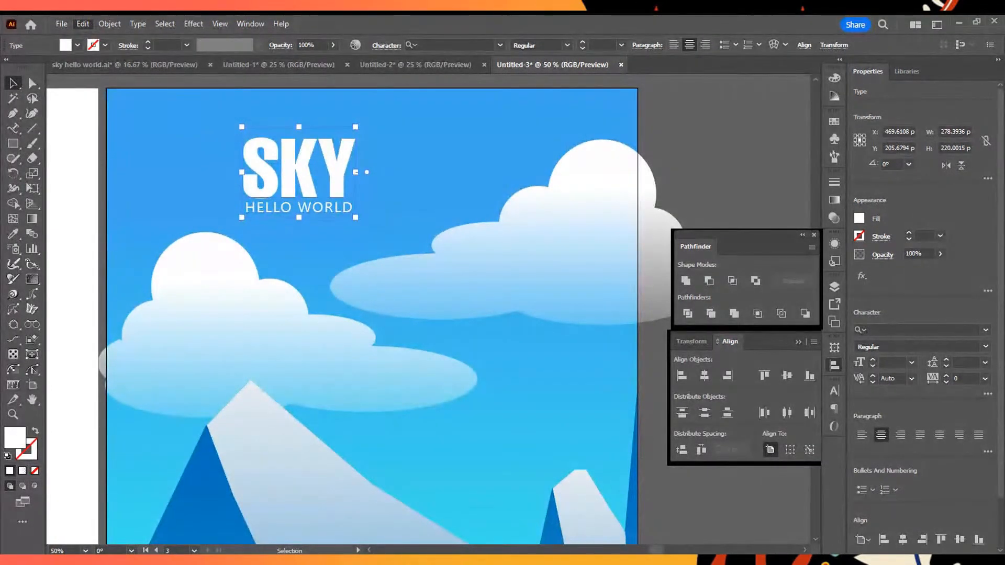
- Copy the title, paste the duplicate in place, and offset it to about X 514 pt, Y 218 pt
{"action": "left_click", "coordinate": [103, 81]}
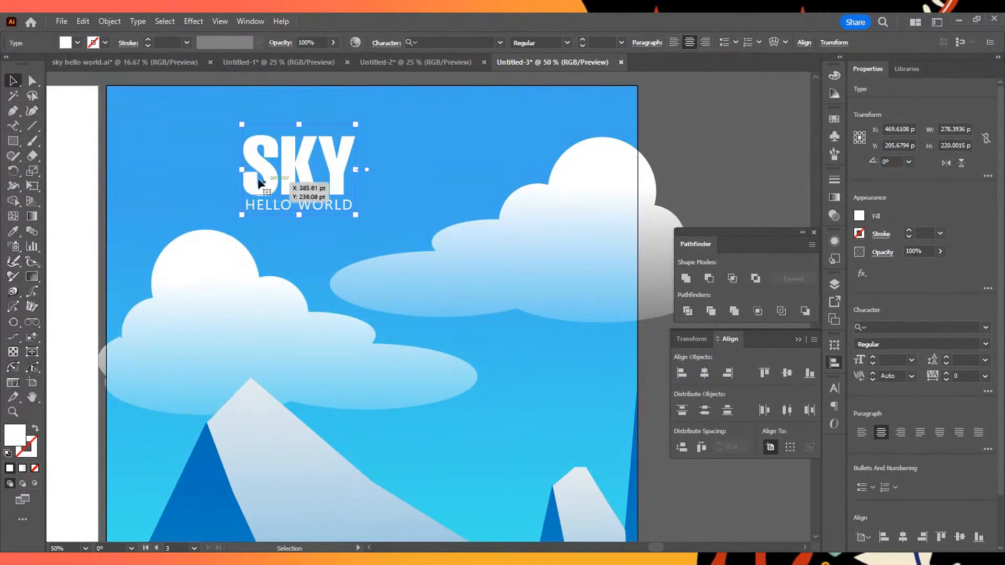
{"action": "key", "text": "v"}
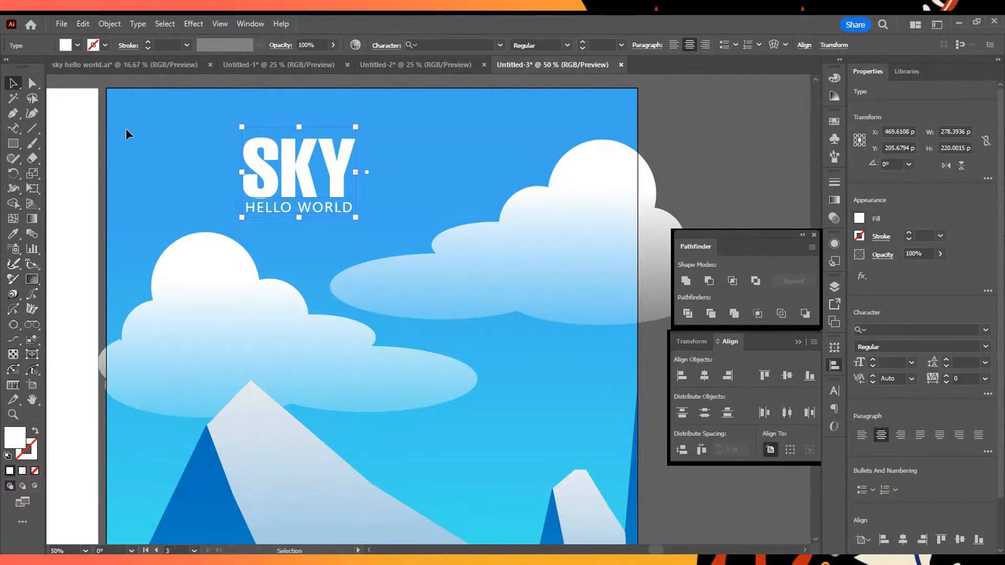
{"action": "mouse_move", "coordinate": [301, 169]}
{"action": "left_mouse_down"}
{"action": "mouse_move", "coordinate": [339, 180]}
{"action": "mouse_move", "coordinate": [317, 166]}
{"action": "left_mouse_up"}
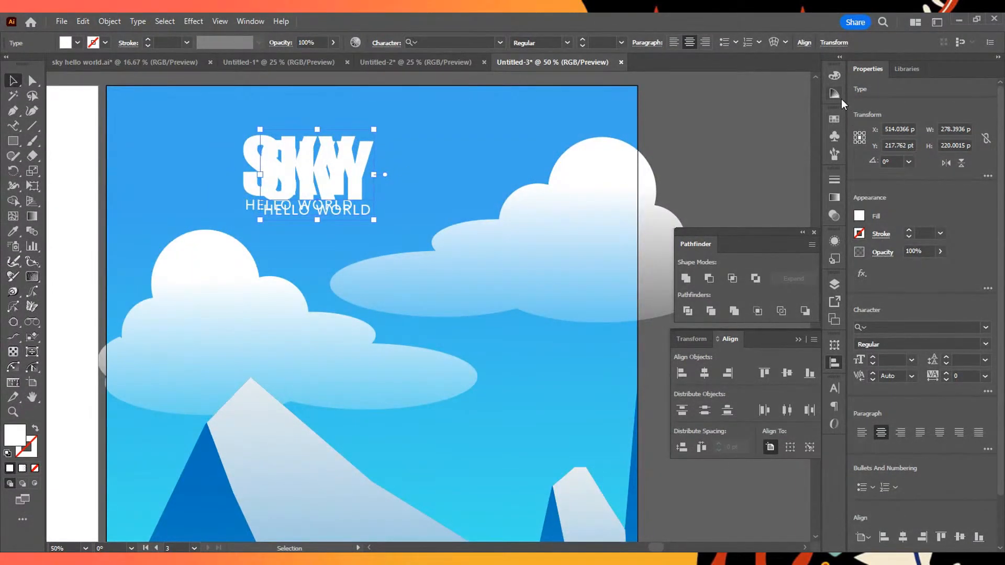
- Try lavender and peach Color Guide tints on the offset title copy, and finish by filling it with the coolest dark navy swatch
{"action": "left_click", "coordinate": [835, 77]}
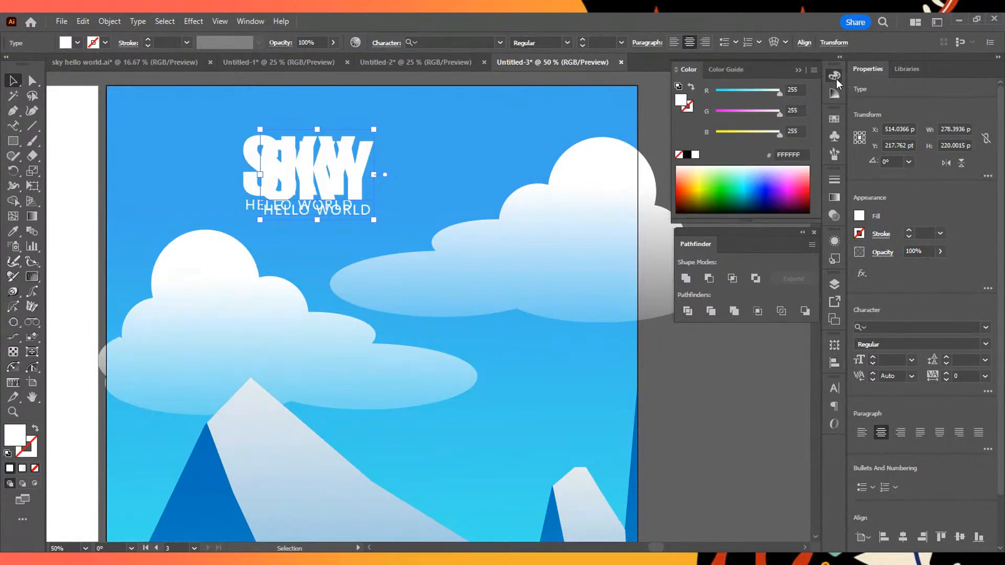
{"action": "left_click", "coordinate": [833, 75]}
{"action": "left_click", "coordinate": [834, 93]}
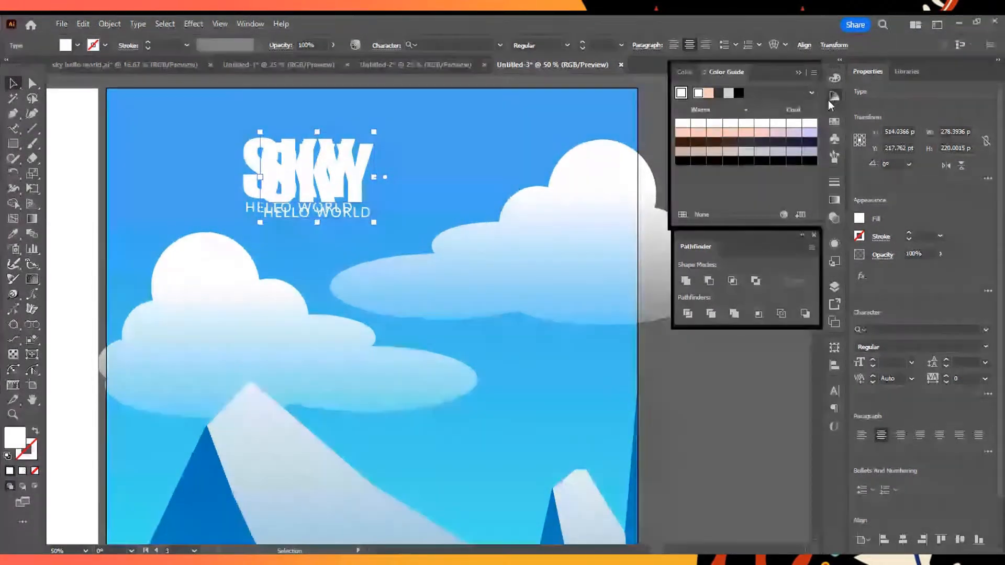
{"action": "left_click", "coordinate": [793, 131]}
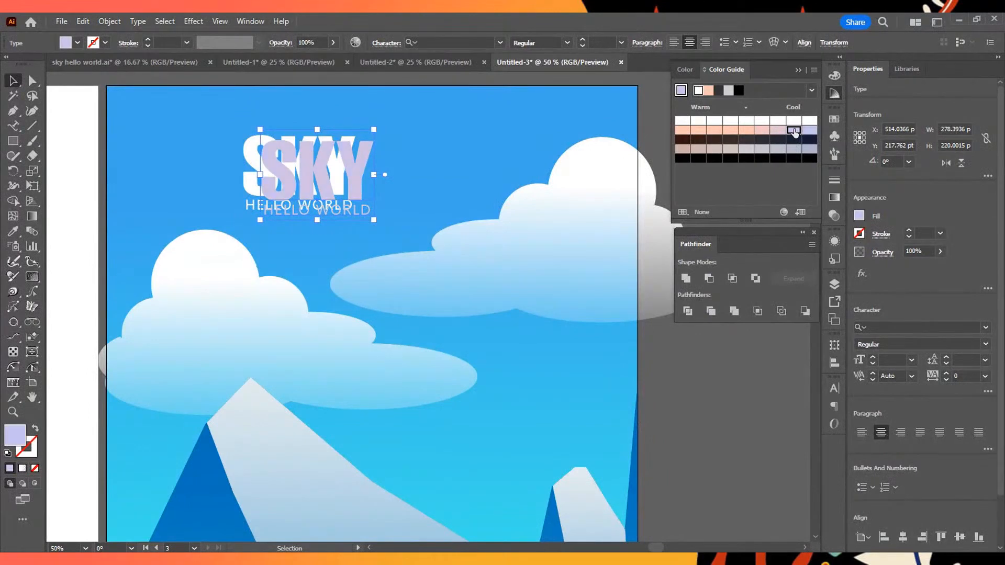
{"action": "left_click", "coordinate": [762, 123]}
{"action": "left_click", "coordinate": [759, 131]}
{"action": "left_click", "coordinate": [806, 130]}
{"action": "left_click", "coordinate": [714, 130]}
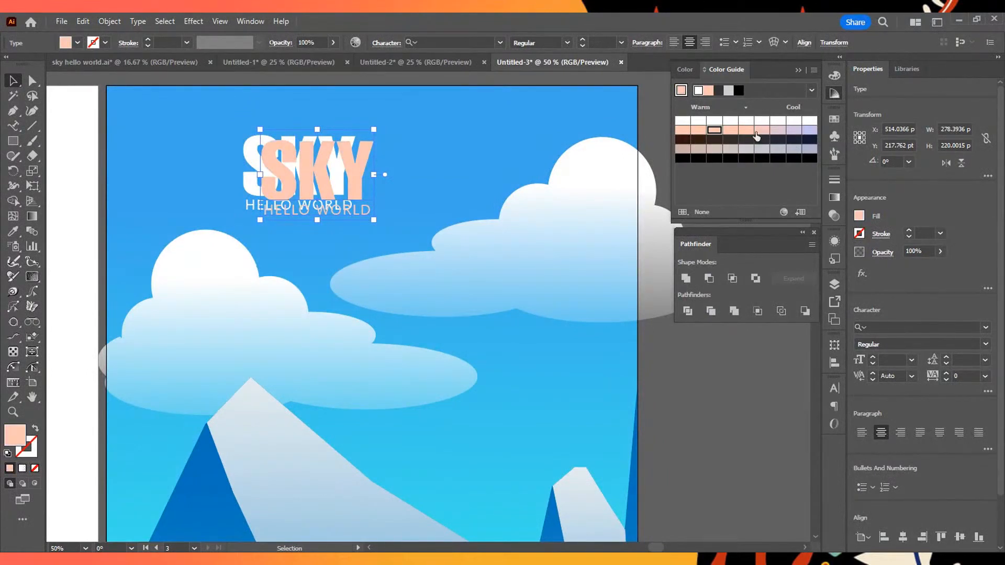
{"action": "left_click", "coordinate": [791, 132]}
{"action": "left_click", "coordinate": [807, 133]}
{"action": "left_click", "coordinate": [808, 141]}
{"action": "left_click", "coordinate": [798, 132]}
{"action": "left_click", "coordinate": [805, 140]}
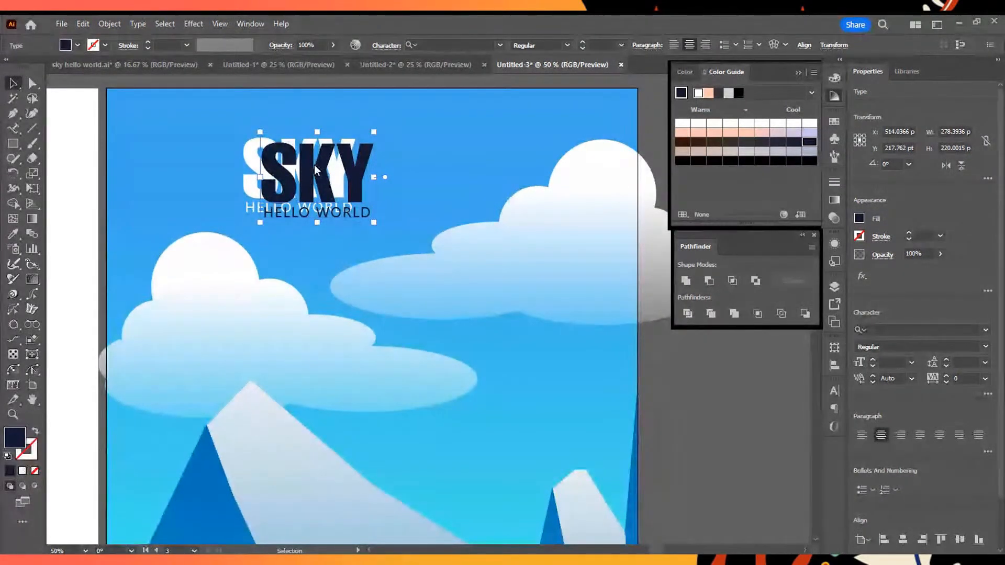
- Send the navy title copy backward so it sits behind the white title
{"action": "mouse_move", "coordinate": [418, 488]}
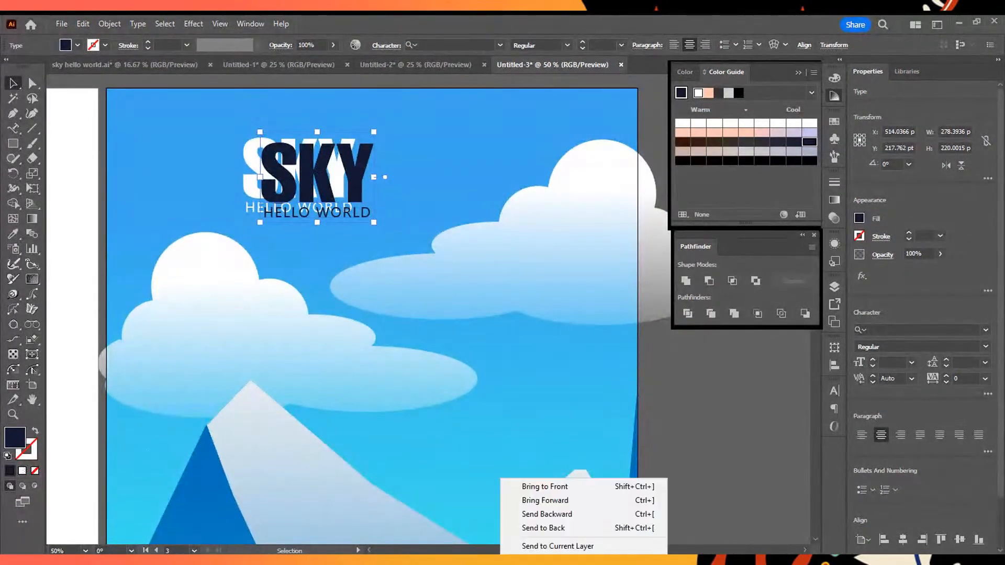
{"action": "left_click", "coordinate": [600, 515]}
{"action": "left_click", "coordinate": [385, 175]}
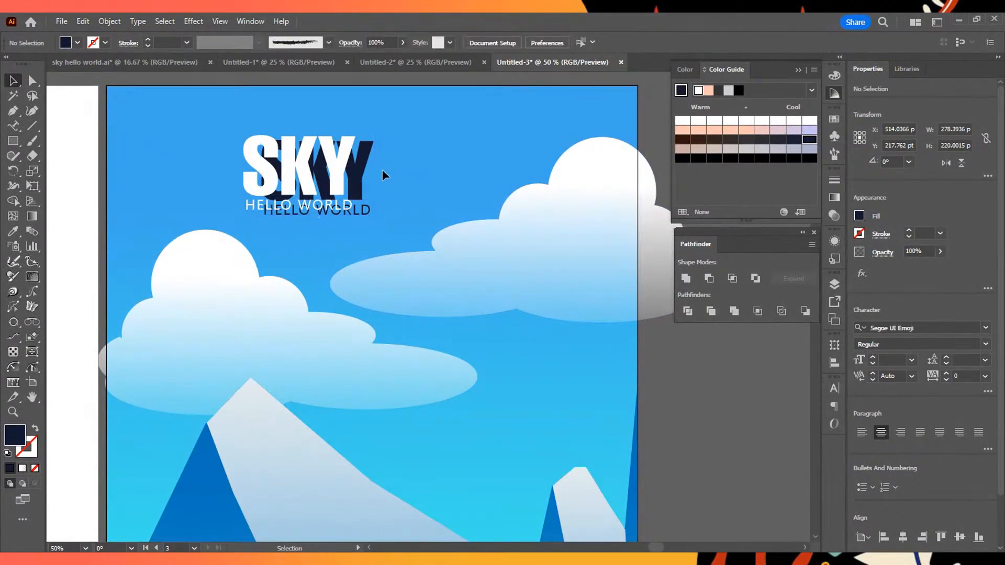
- Try several dark and muted Color Guide swatches on the front white title, and finish by filling it with a warm peach swatch
{"action": "left_click", "coordinate": [345, 175]}
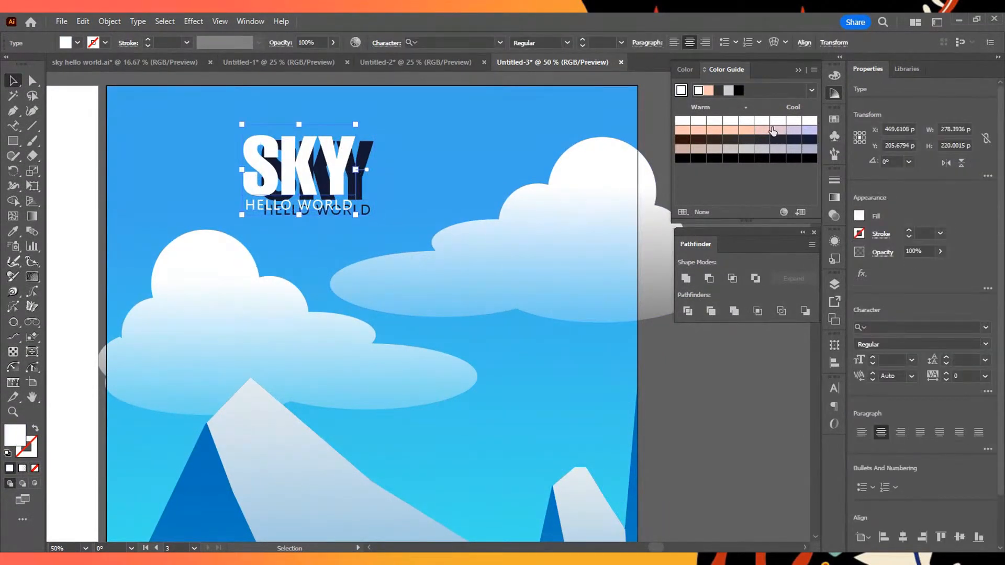
{"action": "left_click", "coordinate": [747, 149]}
{"action": "left_click", "coordinate": [762, 140]}
{"action": "left_click", "coordinate": [747, 141]}
{"action": "left_click", "coordinate": [730, 141]}
{"action": "left_click", "coordinate": [712, 150]}
{"action": "left_click", "coordinate": [714, 120]}
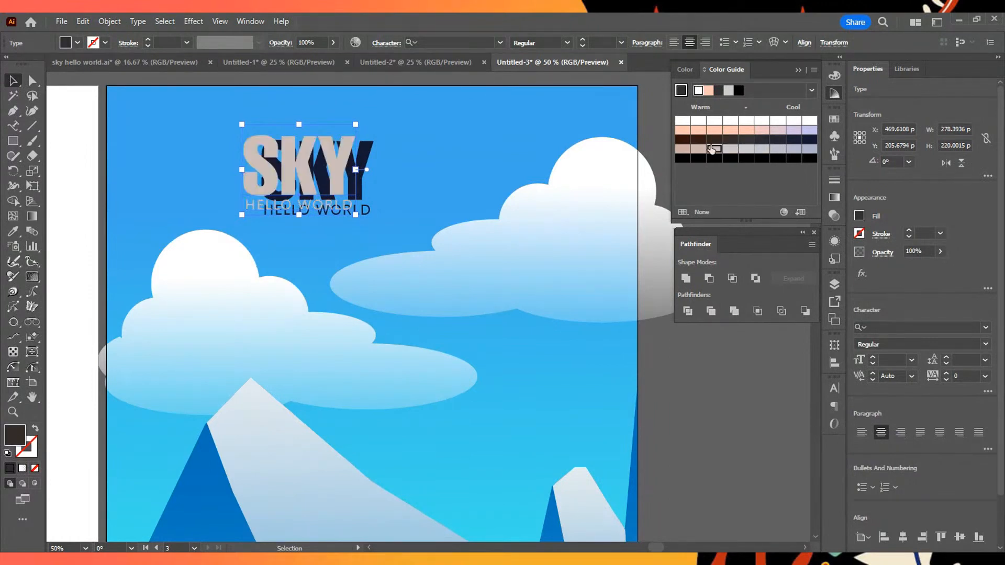
{"action": "left_click", "coordinate": [714, 130]}
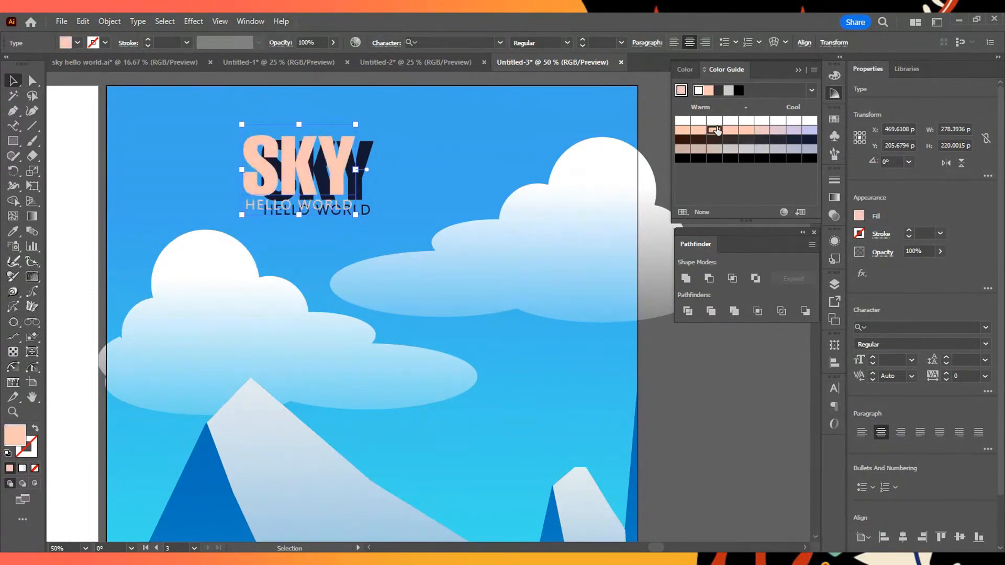
{"action": "left_click", "coordinate": [390, 155]}
- Select the peach title together with the navy copy and make a blend from them
{"action": "left_click", "coordinate": [336, 174], "text": "shift"}
{"action": "left_click", "coordinate": [352, 204], "text": "shift"}
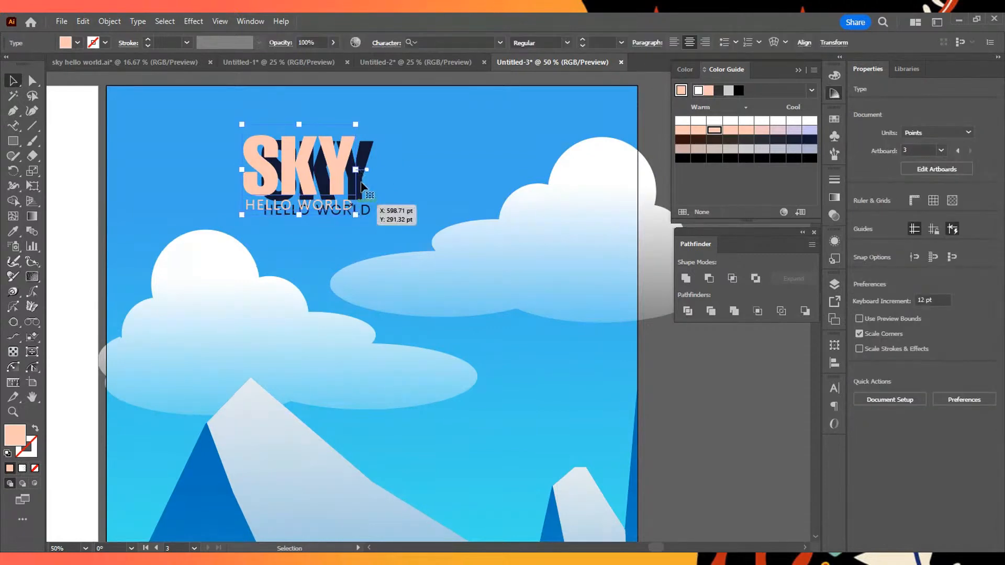
{"action": "left_click", "coordinate": [361, 184], "text": "shift"}
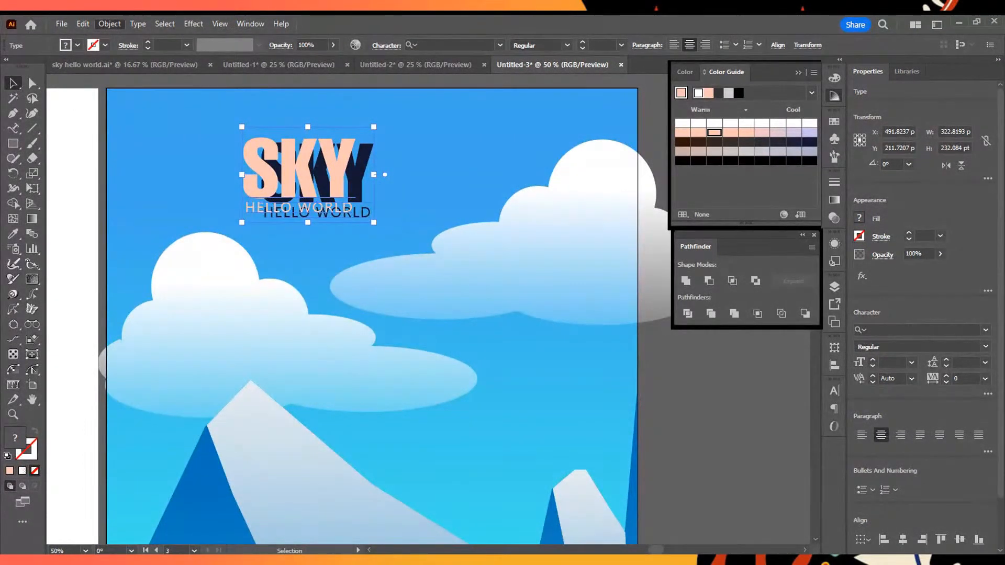
{"action": "mouse_move", "coordinate": [173, 434]}
{"action": "left_click", "coordinate": [325, 434]}
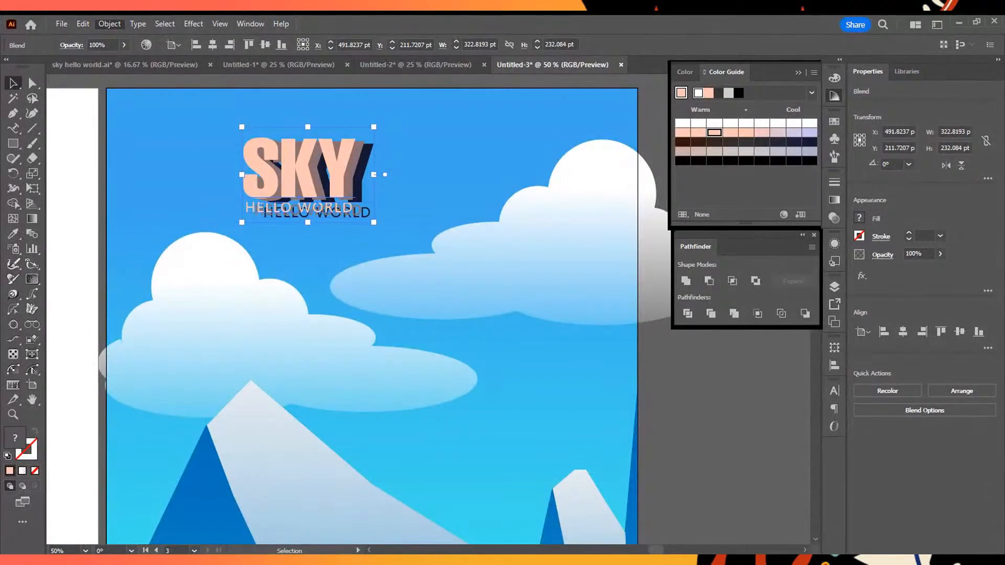
- Set the title blend's spacing to Specified Steps with 100 steps
{"action": "mouse_move", "coordinate": [199, 433]}
{"action": "left_click", "coordinate": [356, 464]}
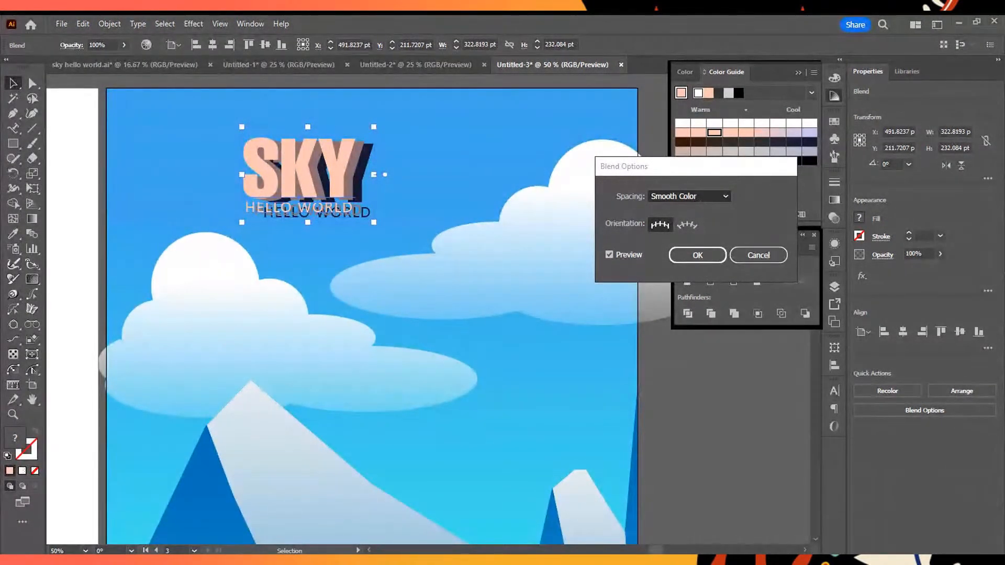
{"action": "left_click", "coordinate": [725, 196]}
{"action": "left_click", "coordinate": [704, 221]}
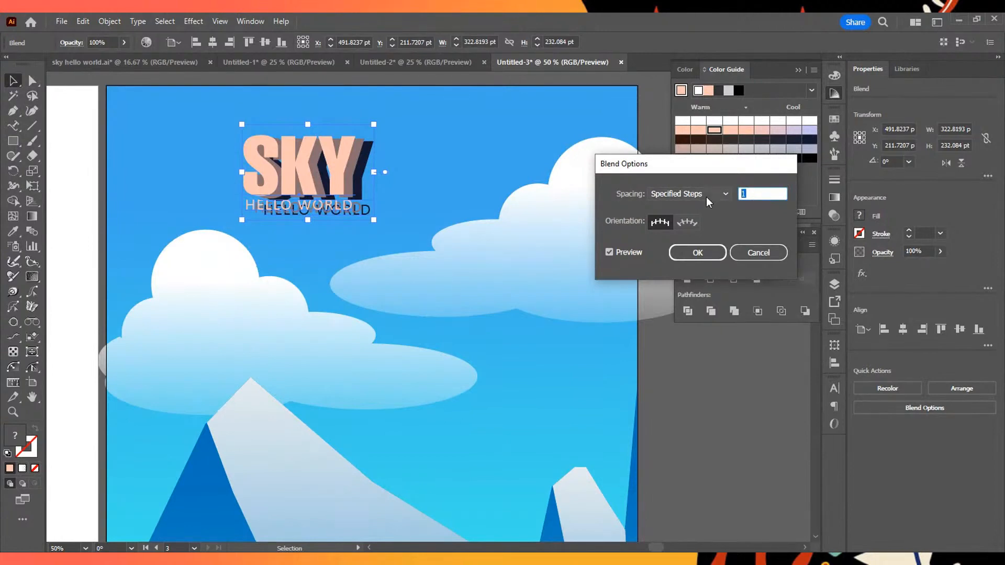
{"action": "type", "text": "100"}
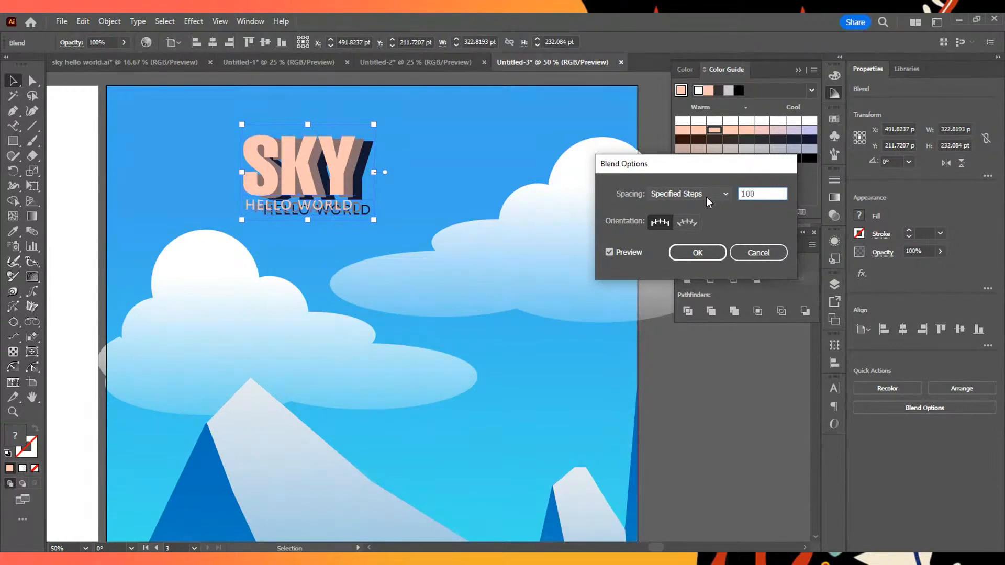
{"action": "left_click", "coordinate": [691, 254]}
- Move the blended 3D title to about X 478 pt, Y 227 pt
{"action": "left_click_drag", "start_coordinate": [303, 149], "coordinate": [322, 156]}
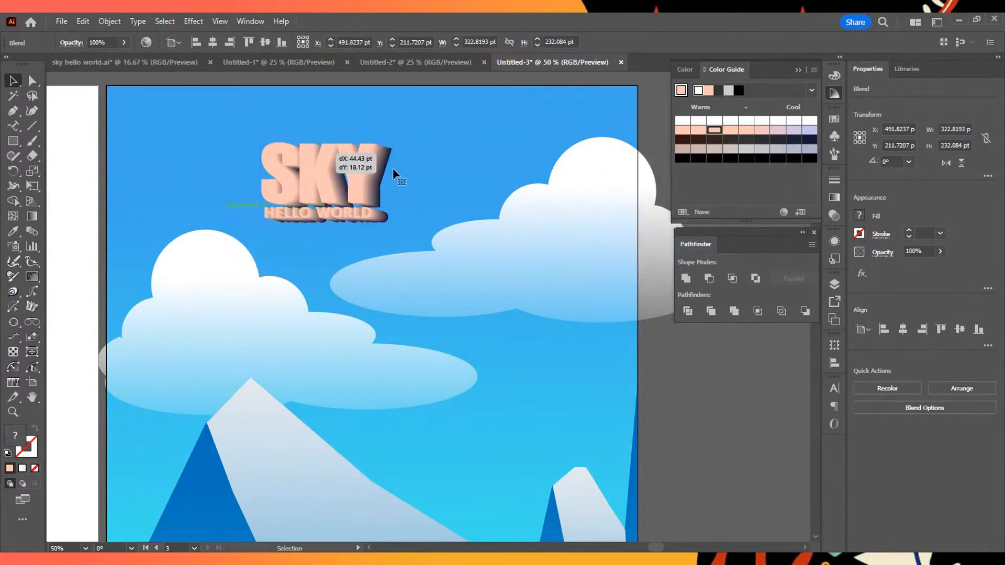
{"action": "left_click", "coordinate": [412, 181]}
{"action": "scroll", "coordinate": [322, 205], "scroll_direction": "up", "scroll_amount": 2}
{"action": "scroll", "coordinate": [382, 168], "scroll_direction": "down", "scroll_amount": 1}
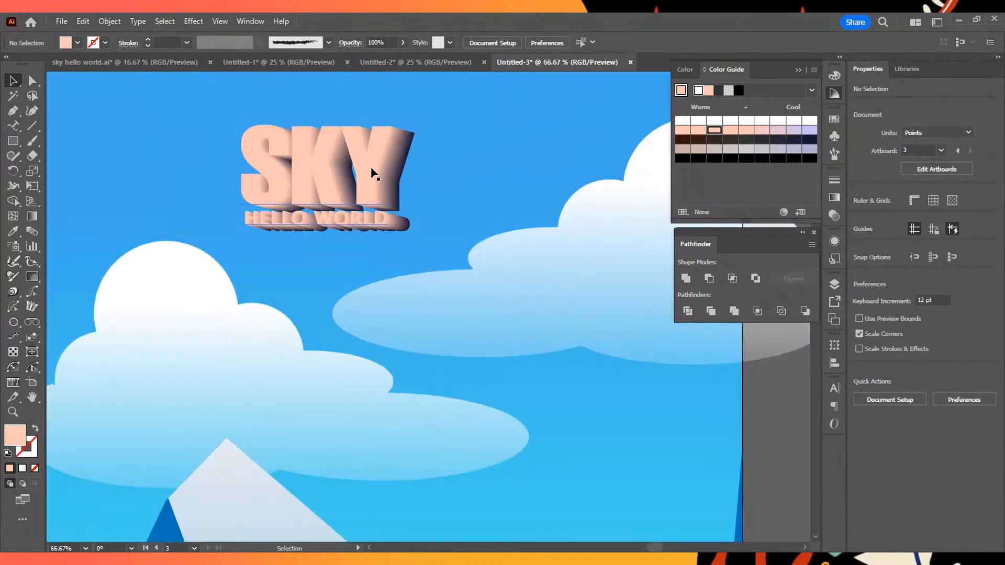
{"action": "left_click", "coordinate": [344, 169]}
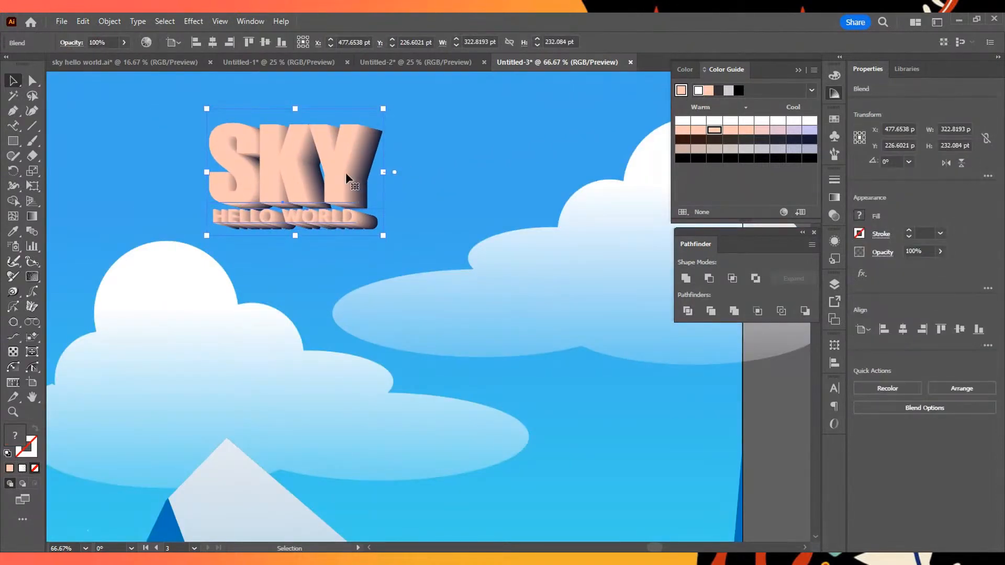
{"action": "double_click", "coordinate": [340, 167]}
{"action": "left_click", "coordinate": [337, 168]}
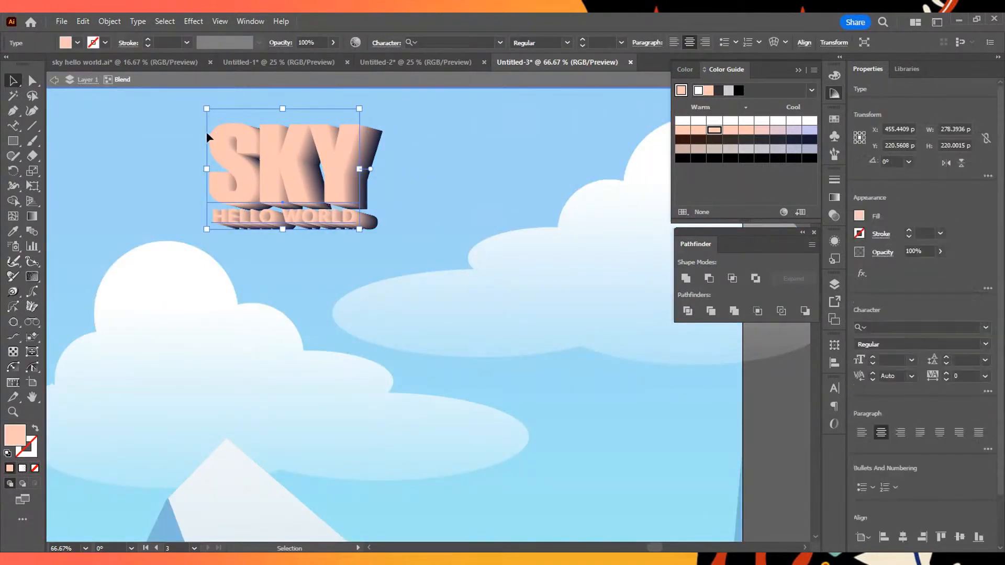
{"action": "double_click", "coordinate": [183, 146]}
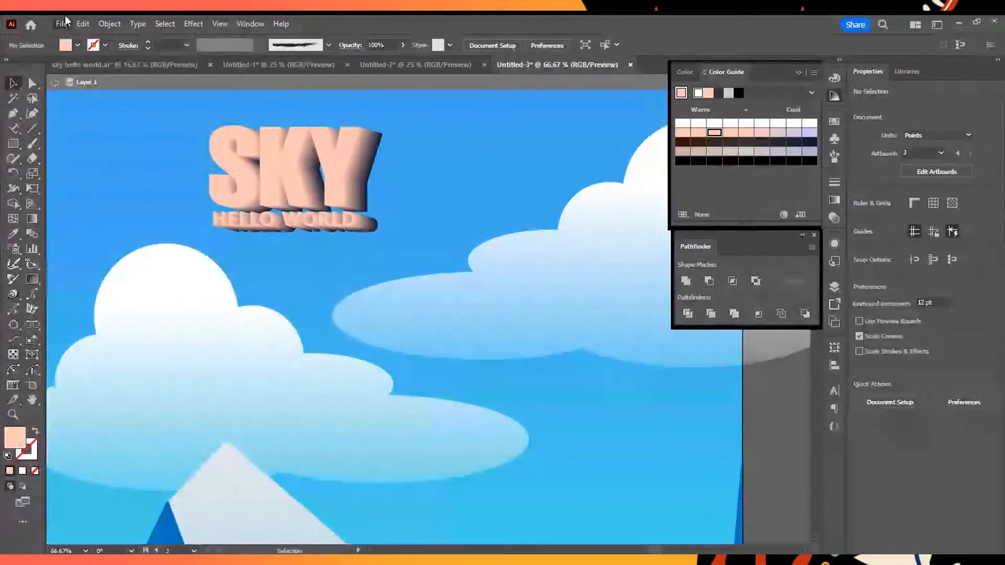
- Paste the copied white title and place it over the front of the peach blend at about X 452 pt, Y 221 pt
{"action": "key", "text": "ctrl+v"}
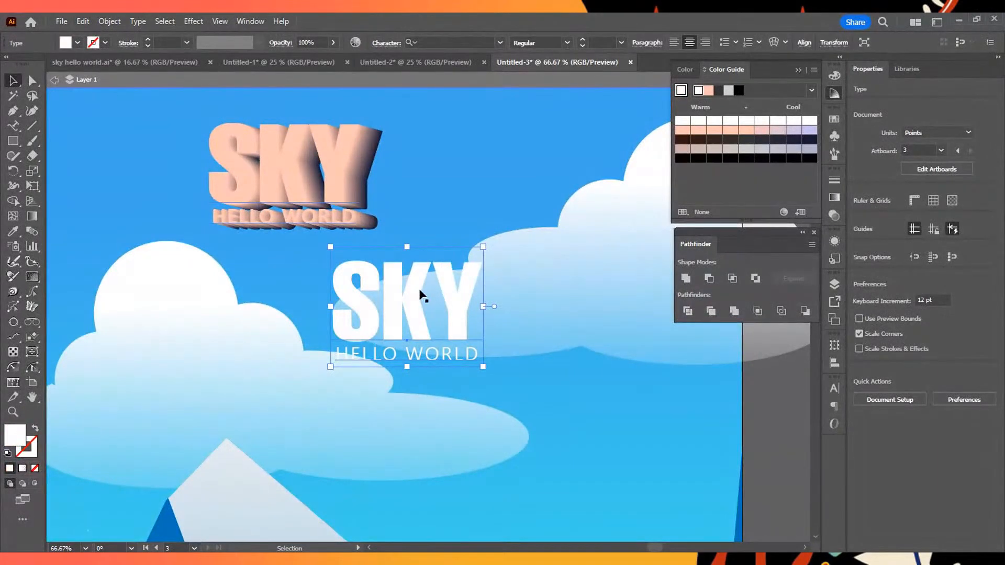
{"action": "left_click_drag", "start_coordinate": [407, 293], "coordinate": [283, 156]}
{"action": "left_click", "coordinate": [410, 206]}
{"action": "key", "text": "ctrl+minus"}
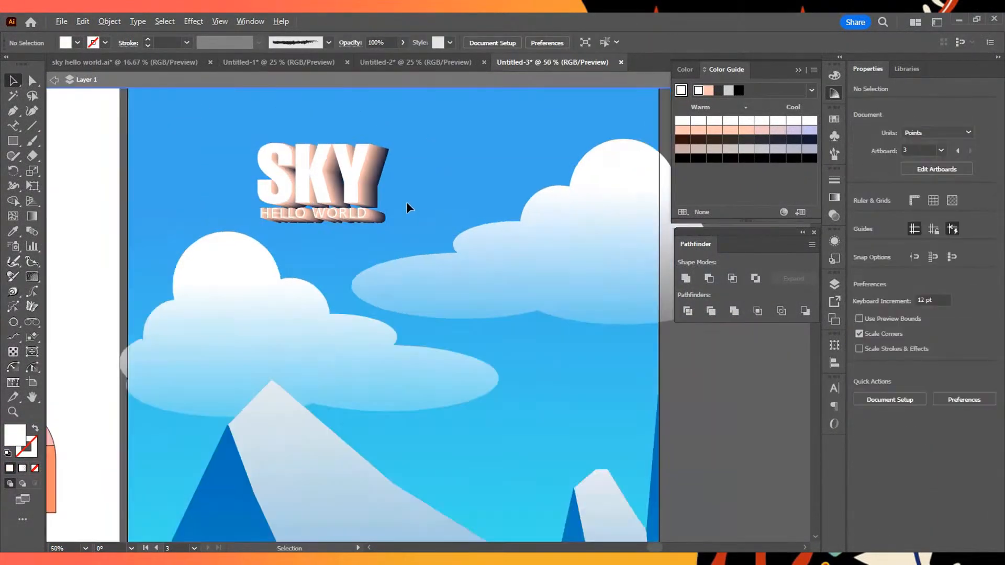
{"action": "scroll", "coordinate": [406, 199], "scroll_direction": "up", "scroll_amount": 2}
{"action": "left_click", "coordinate": [381, 183]}
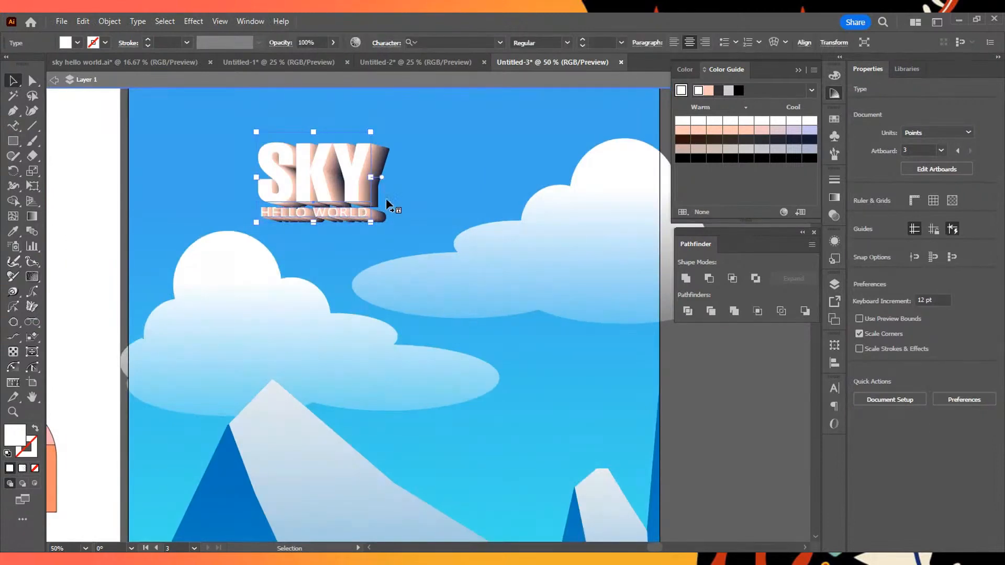
{"action": "left_click", "coordinate": [418, 179]}
{"action": "left_click", "coordinate": [383, 158]}
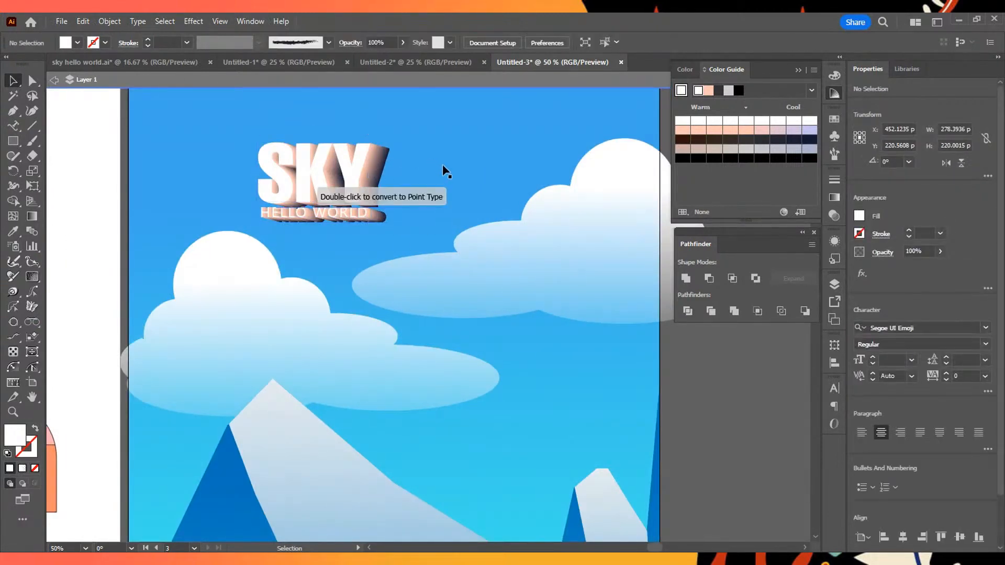
{"action": "left_click", "coordinate": [362, 170]}
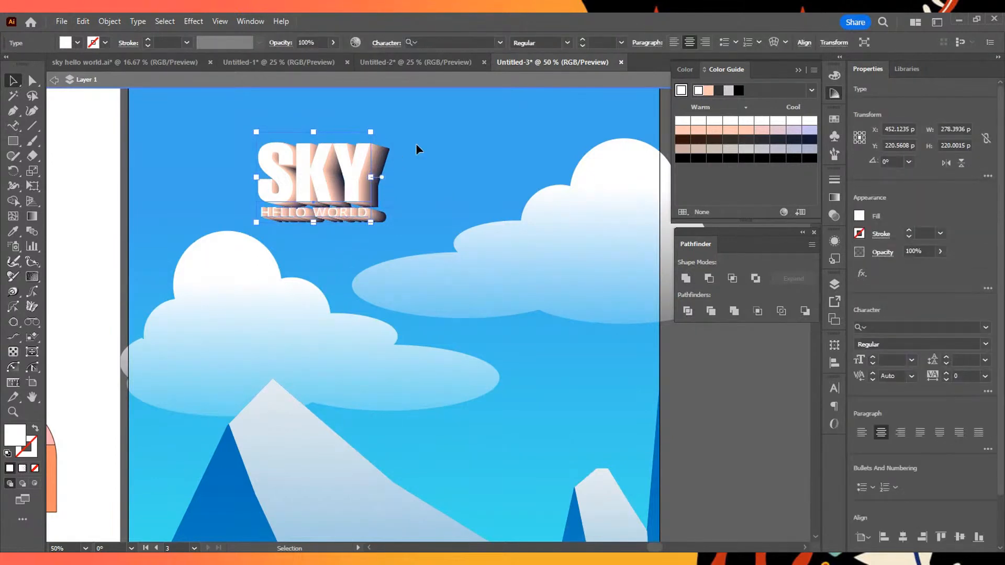
{"action": "left_click", "coordinate": [417, 149]}
{"action": "left_click", "coordinate": [390, 160]}
{"action": "key", "text": "t"}
{"action": "left_click", "coordinate": [386, 169]}
{"action": "left_click", "coordinate": [31, 81]}
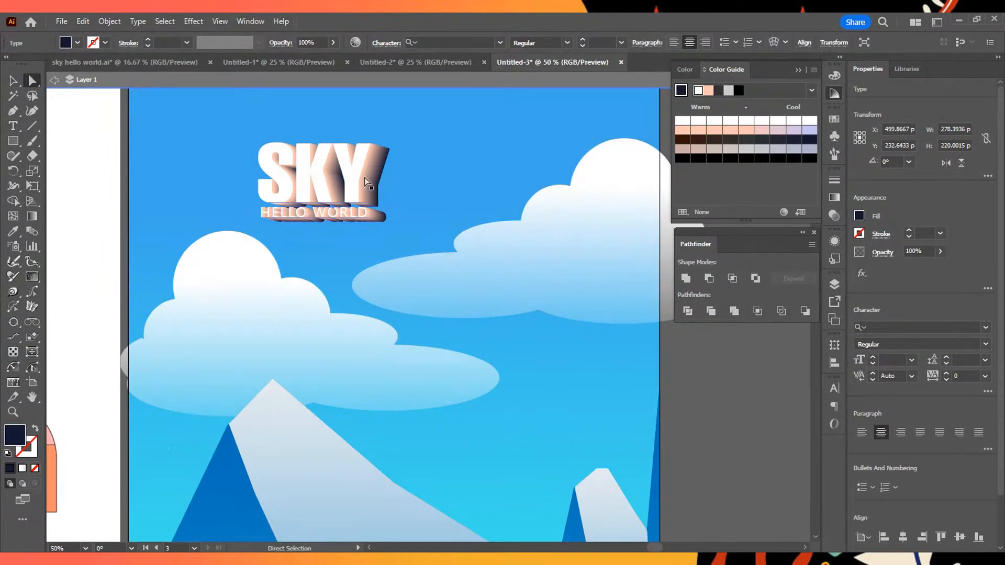
{"action": "key", "text": "t"}
{"action": "left_click", "coordinate": [375, 184]}
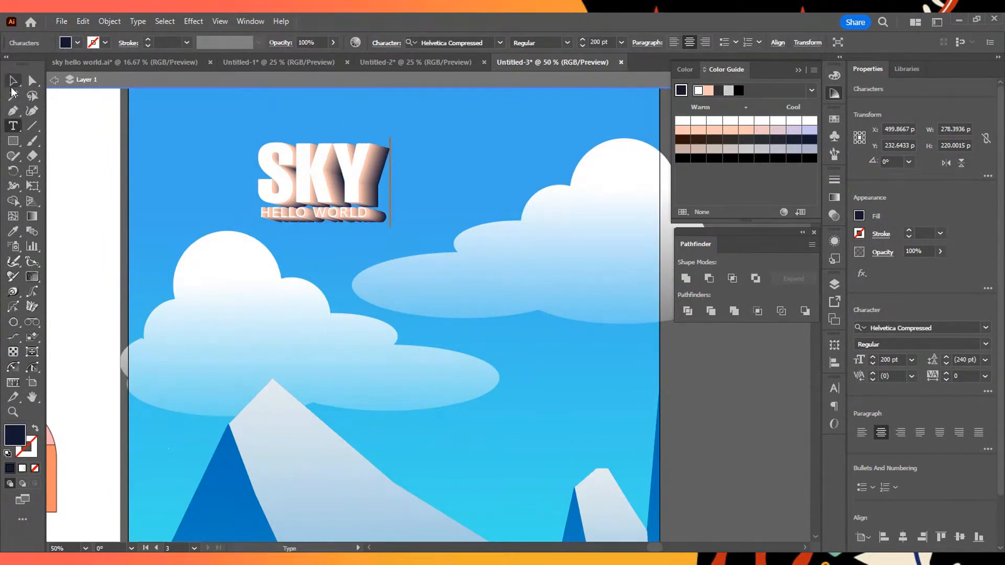
{"action": "key", "text": "Escape"}
{"action": "left_click", "coordinate": [207, 131]}
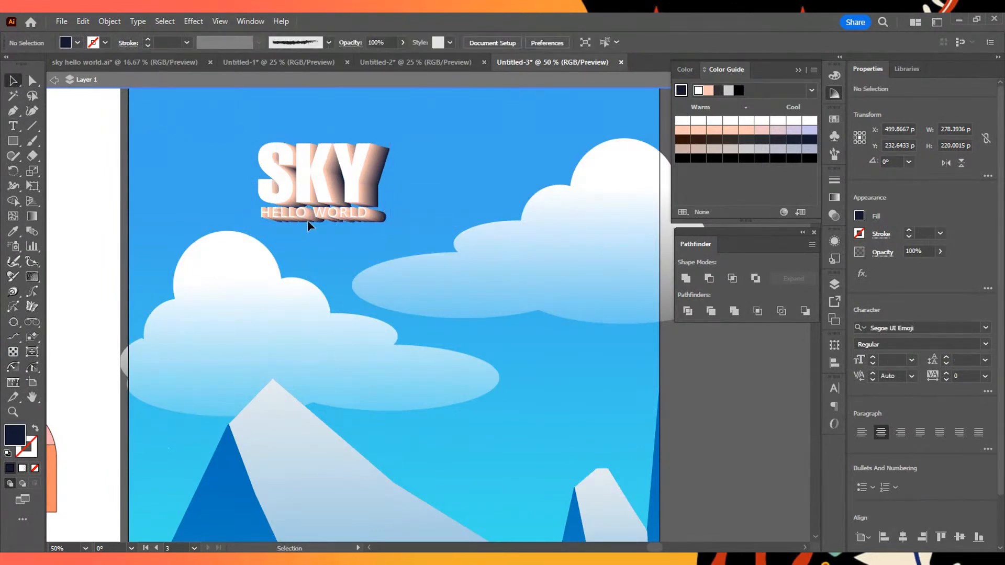
{"action": "scroll", "coordinate": [308, 225], "scroll_direction": "down", "scroll_amount": 4}
{"action": "scroll", "coordinate": [308, 226], "scroll_direction": "up", "scroll_amount": 1}
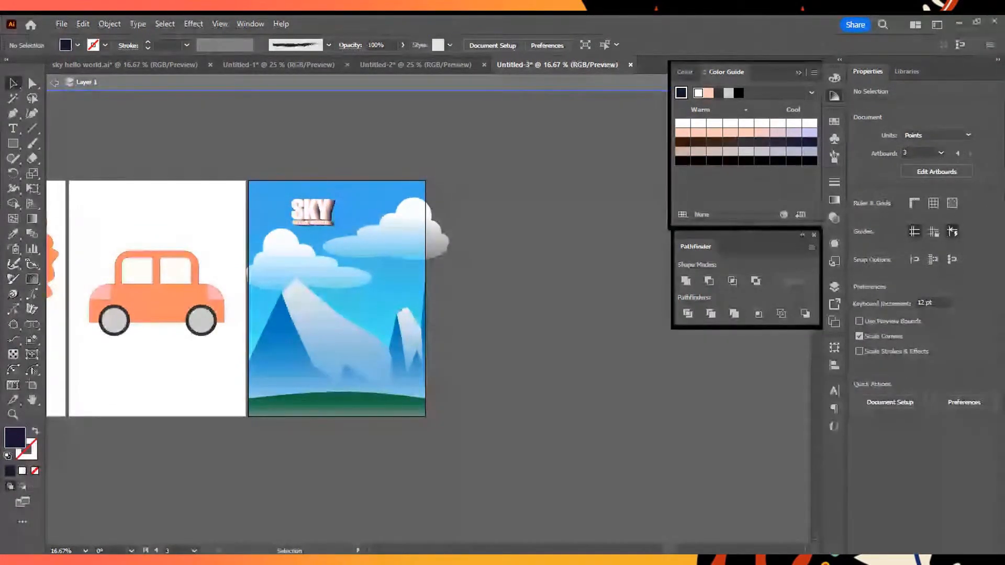
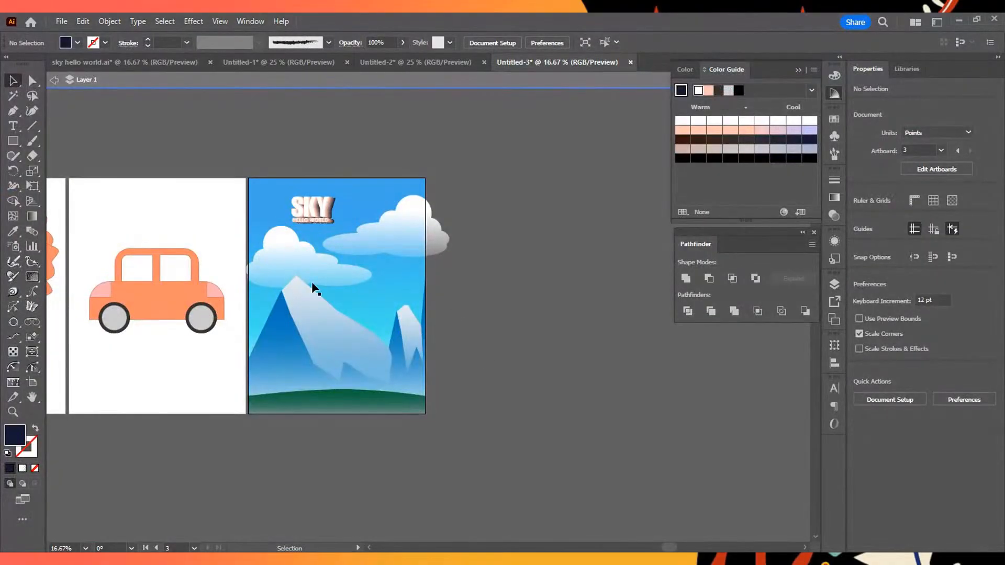
{"action": "scroll", "coordinate": [315, 247], "scroll_direction": "up", "scroll_amount": 4}
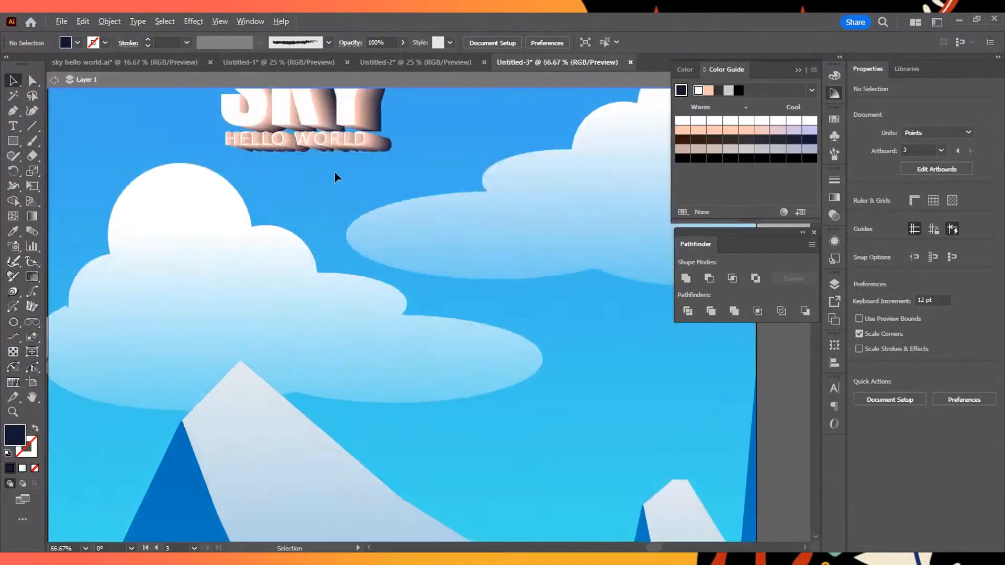
{"action": "scroll", "coordinate": [371, 125], "scroll_direction": "down", "scroll_amount": 1}
{"action": "left_click", "coordinate": [381, 112]}
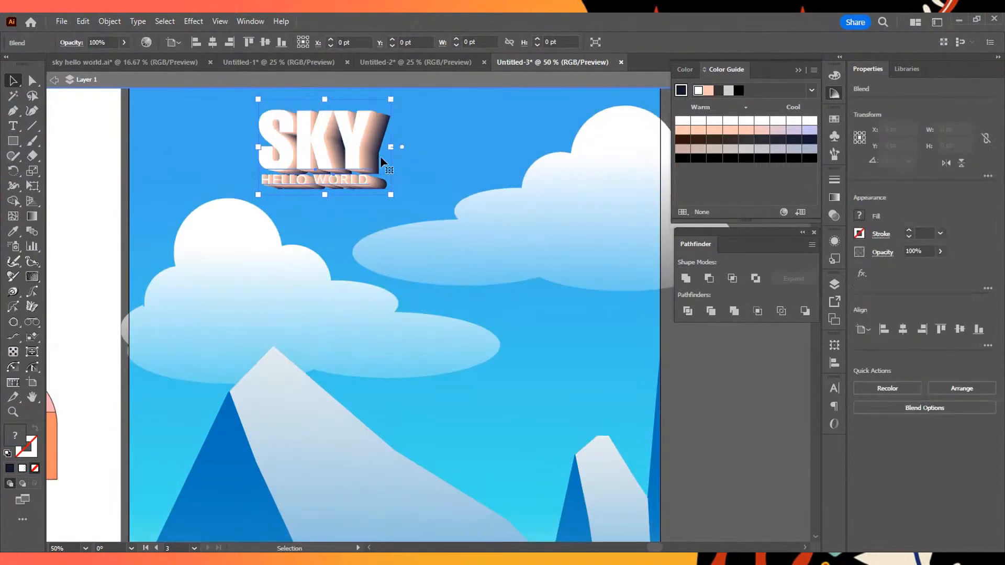
{"action": "key", "text": "t"}
{"action": "left_click", "coordinate": [372, 150]}
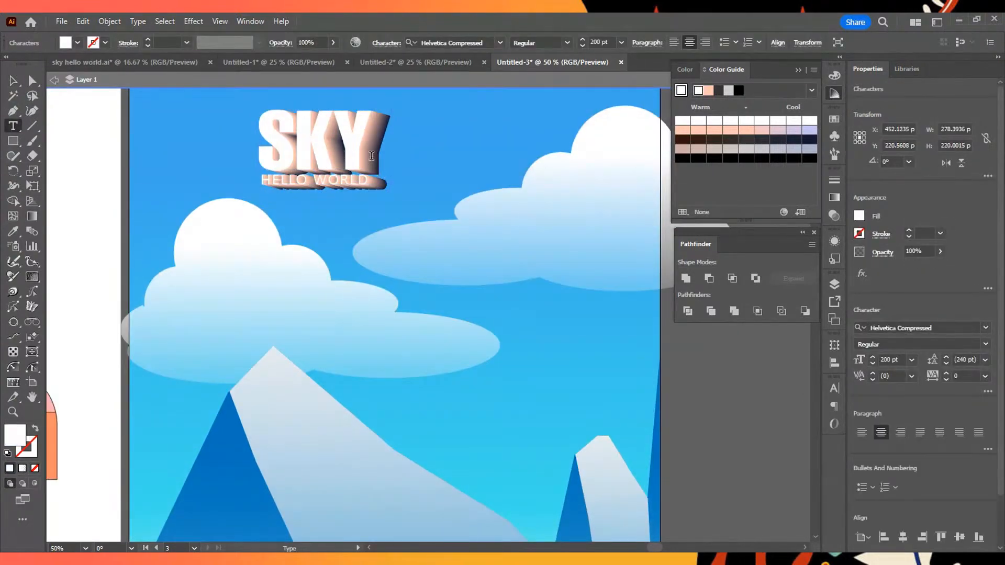
{"action": "left_click", "coordinate": [68, 90]}
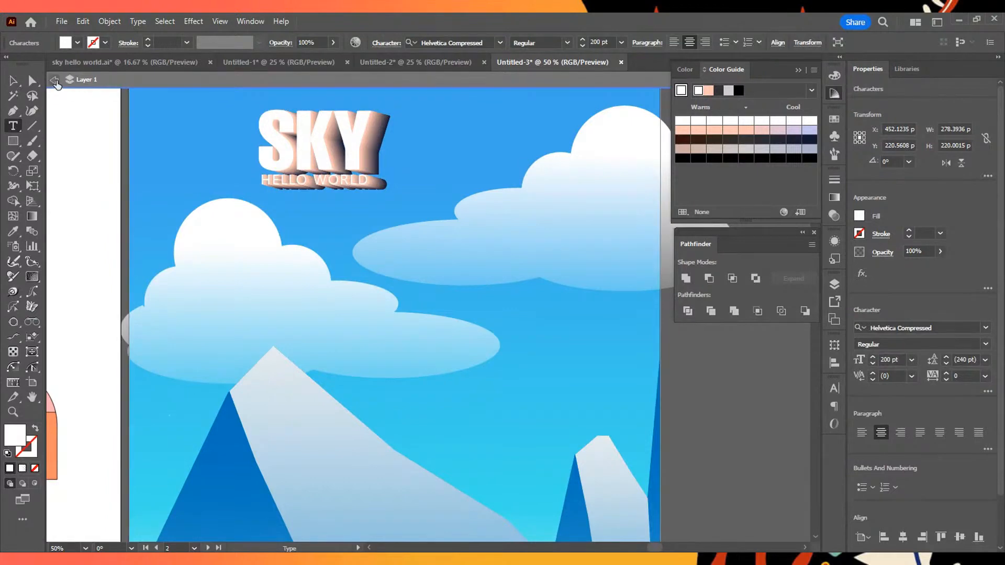
{"action": "left_click", "coordinate": [12, 81]}
- Isolate the SKY HELLO WORLD blend and select its navy back copy and its peach front copy in turn
{"action": "left_click", "coordinate": [378, 156]}
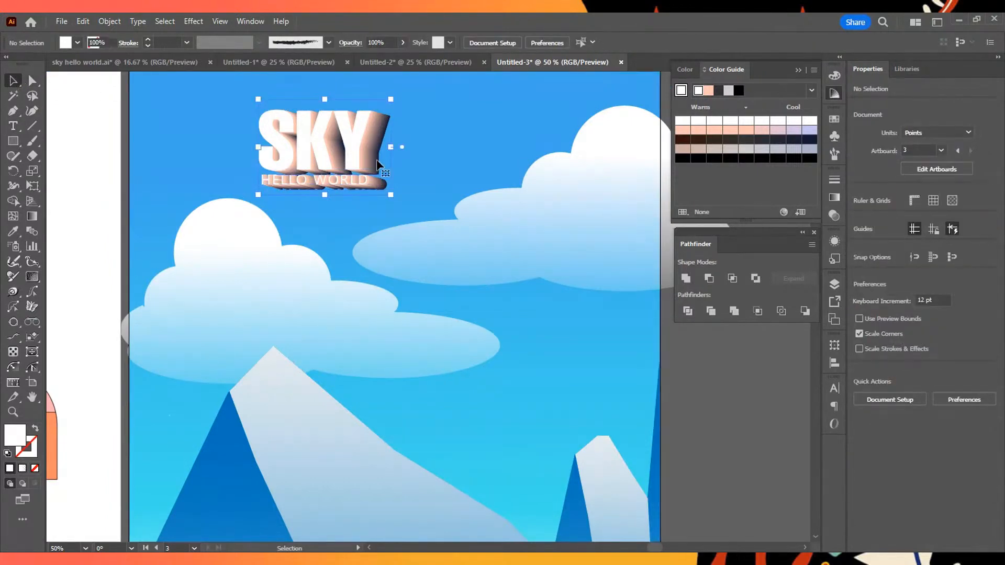
{"action": "double_click", "coordinate": [377, 155]}
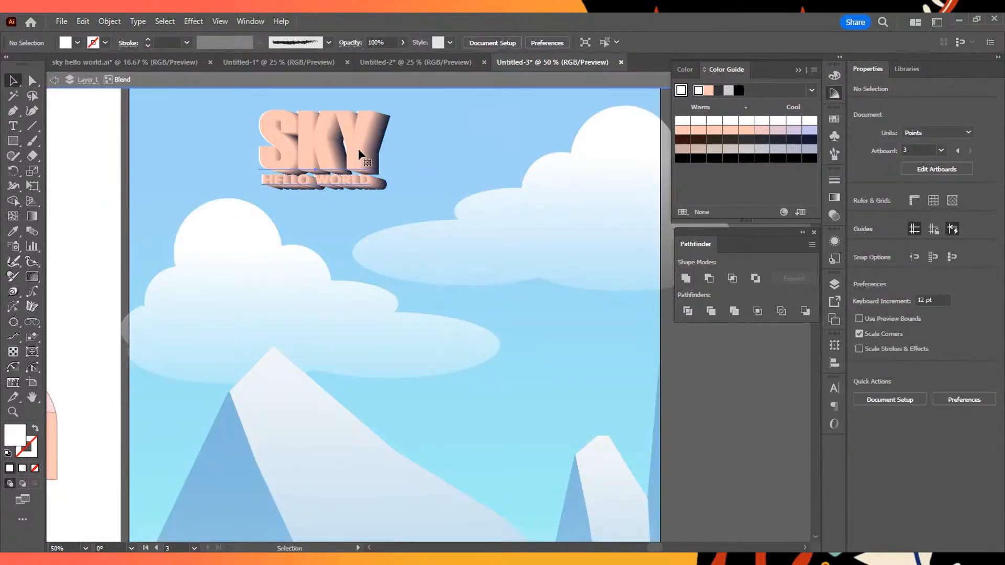
{"action": "left_click", "coordinate": [382, 172]}
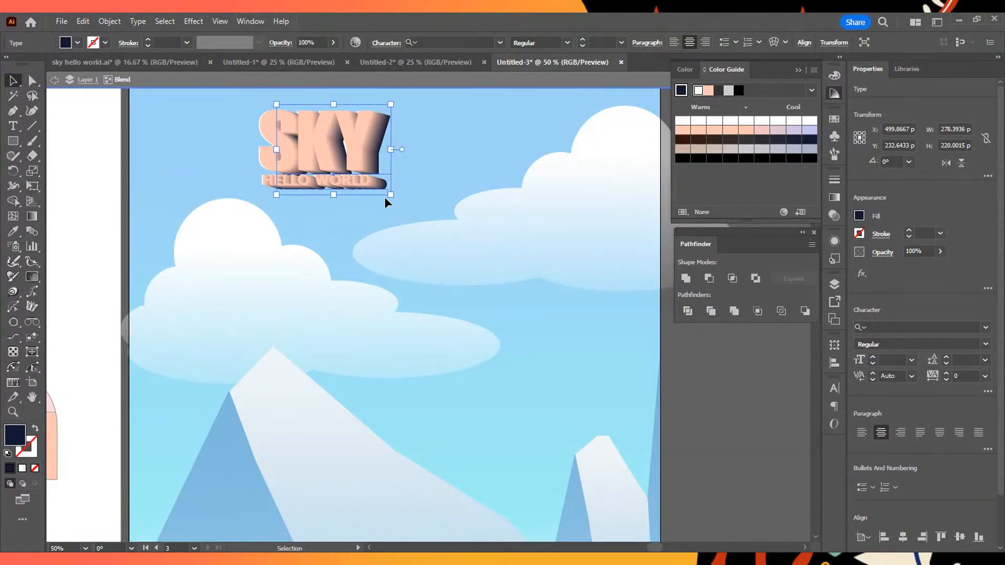
{"action": "left_click", "coordinate": [345, 147]}
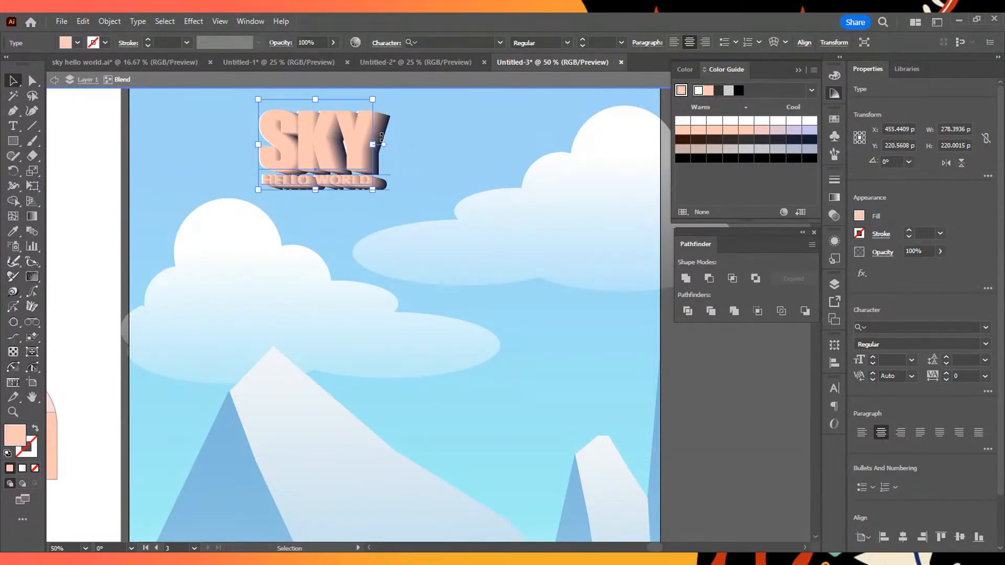
{"action": "left_click", "coordinate": [383, 139]}
- Try shifting the blend's peach front copy and navy back copy slightly up and to the right
{"action": "left_click", "coordinate": [310, 134]}
{"action": "mouse_move", "coordinate": [305, 135]}
{"action": "left_mouse_down"}
{"action": "mouse_move", "coordinate": [267, 219]}
{"action": "mouse_move", "coordinate": [438, 180]}
{"action": "mouse_move", "coordinate": [444, 138]}
{"action": "mouse_move", "coordinate": [319, 129]}
{"action": "left_mouse_up"}
{"action": "left_click", "coordinate": [386, 136]}
{"action": "mouse_move", "coordinate": [396, 143]}
{"action": "left_mouse_down"}
{"action": "mouse_move", "coordinate": [408, 157]}
{"action": "mouse_move", "coordinate": [408, 136]}
{"action": "left_mouse_up"}
{"action": "key", "text": "ctrl+z"}
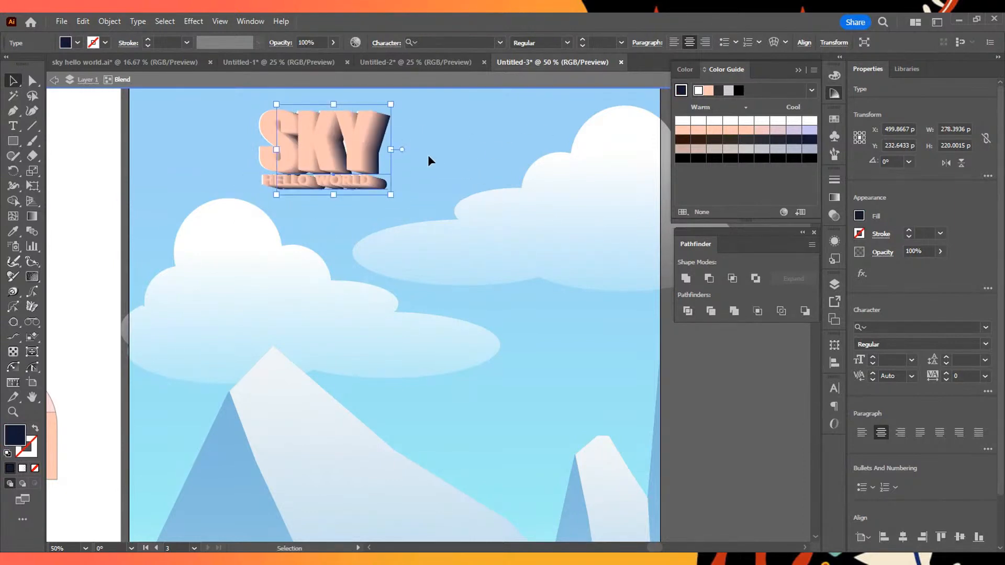
- Recolor the blend's back copy pale blue-grey and its front copy light lavender, and leave isolation mode
{"action": "left_click", "coordinate": [777, 150]}
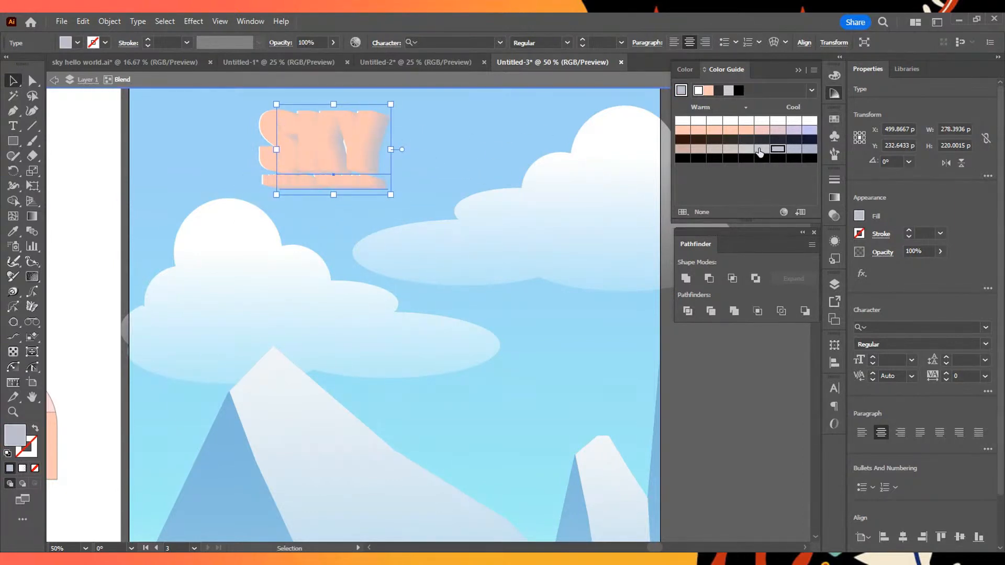
{"action": "left_click", "coordinate": [811, 149]}
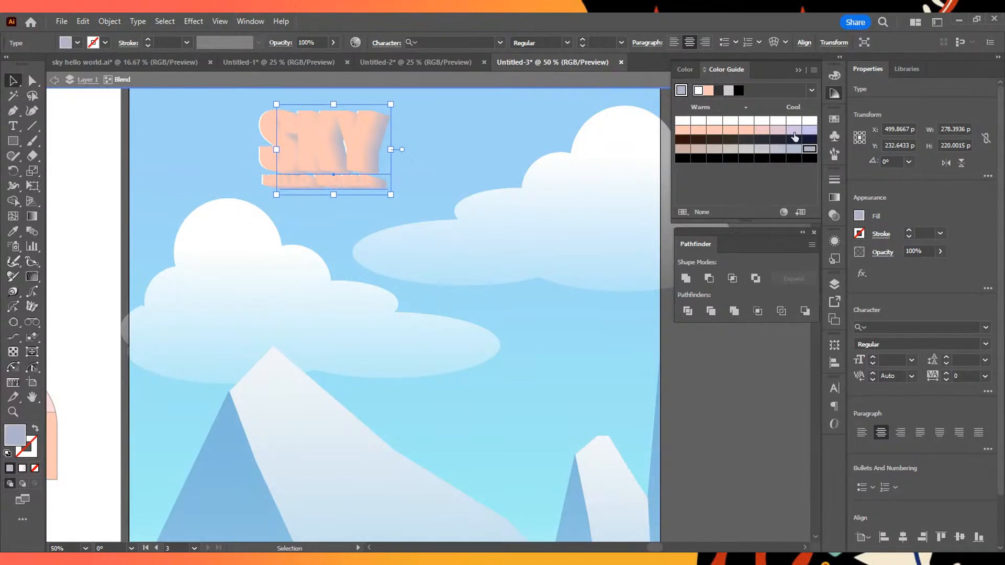
{"action": "left_click", "coordinate": [358, 151]}
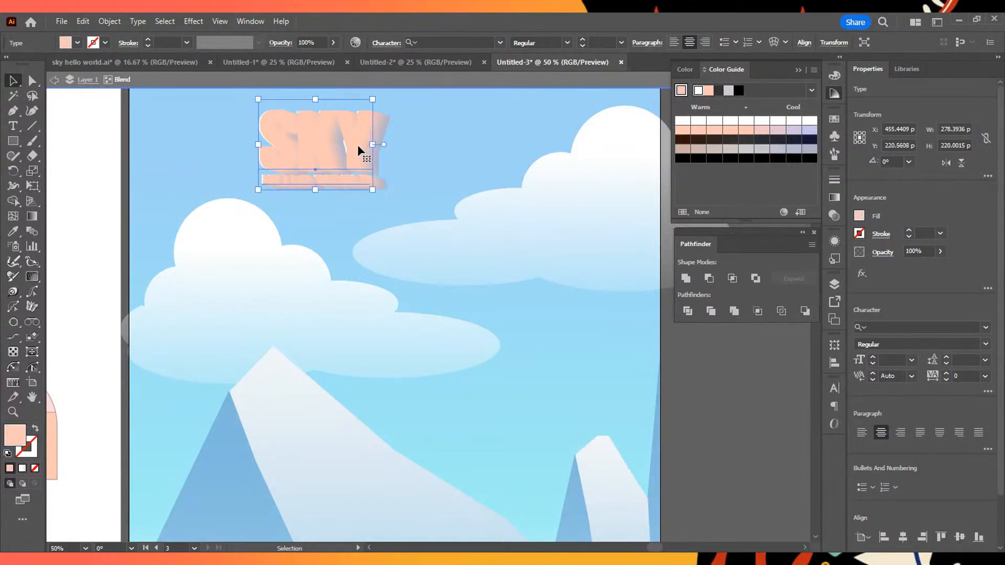
{"action": "left_click", "coordinate": [808, 131]}
{"action": "left_click", "coordinate": [461, 135]}
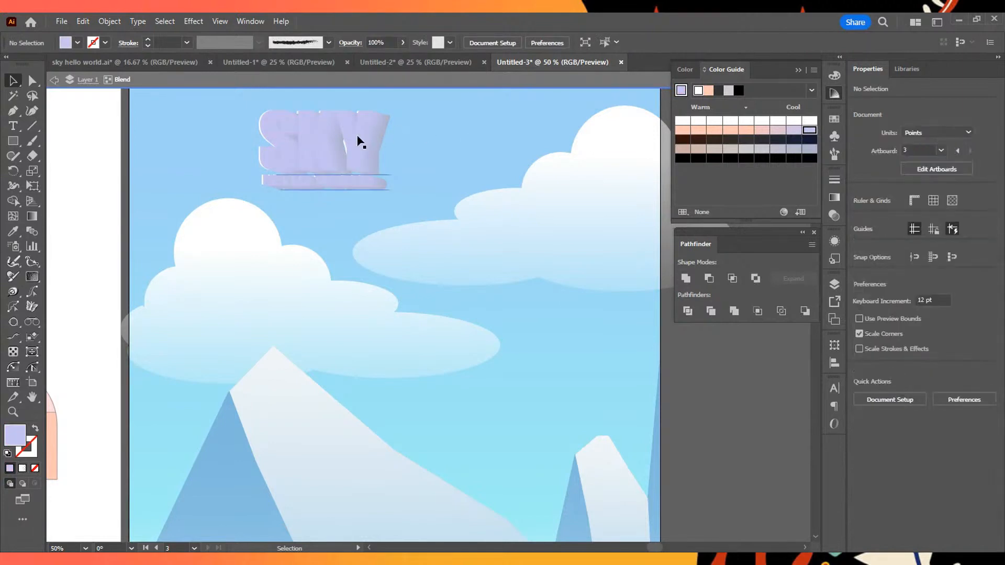
{"action": "left_click", "coordinate": [54, 80]}
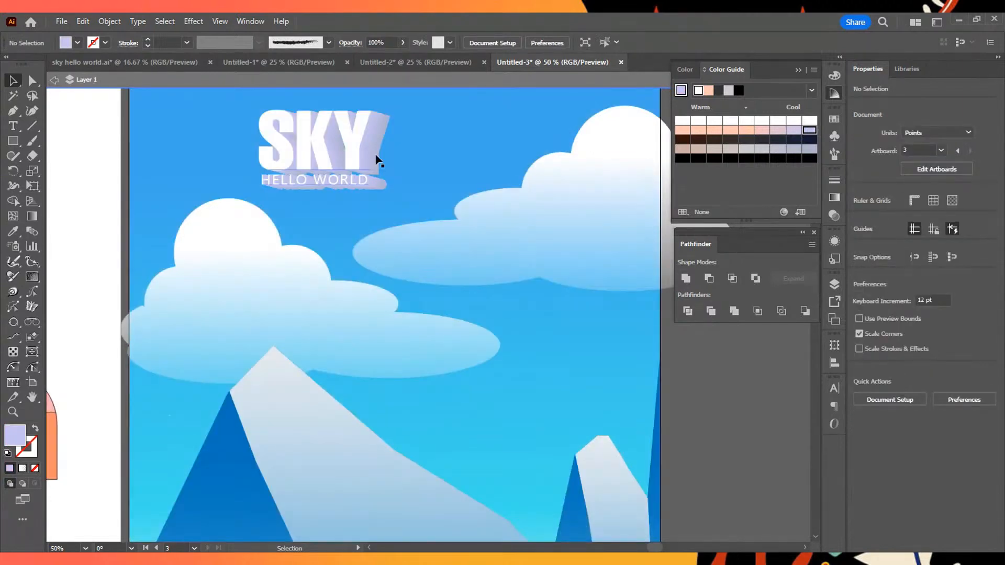
- Examine the recolored title against the clouds and mountains of the landscape artboard
{"action": "scroll", "coordinate": [542, 159], "scroll_direction": "down", "scroll_amount": 1}
{"action": "scroll", "coordinate": [541, 159], "scroll_direction": "down", "scroll_amount": 1}
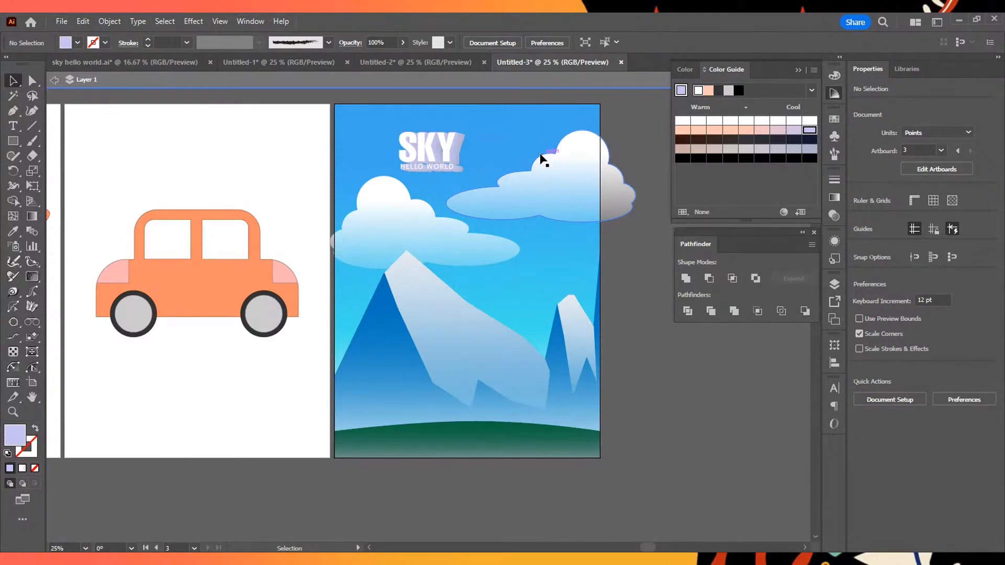
{"action": "scroll", "coordinate": [539, 167], "scroll_direction": "up", "scroll_amount": 4}
{"action": "scroll", "coordinate": [317, 109], "scroll_direction": "down", "scroll_amount": 1}
{"action": "left_click_drag", "start_coordinate": [348, 109], "coordinate": [539, 307]}
{"action": "scroll", "coordinate": [475, 196], "scroll_direction": "down", "scroll_amount": 1}
{"action": "scroll", "coordinate": [475, 201], "scroll_direction": "down", "scroll_amount": 1}
{"action": "scroll", "coordinate": [475, 201], "scroll_direction": "up", "scroll_amount": 1}
{"action": "scroll", "coordinate": [475, 199], "scroll_direction": "down", "scroll_amount": 2}
{"action": "scroll", "coordinate": [485, 295], "scroll_direction": "up", "scroll_amount": 3}
{"action": "left_click", "coordinate": [54, 80]}
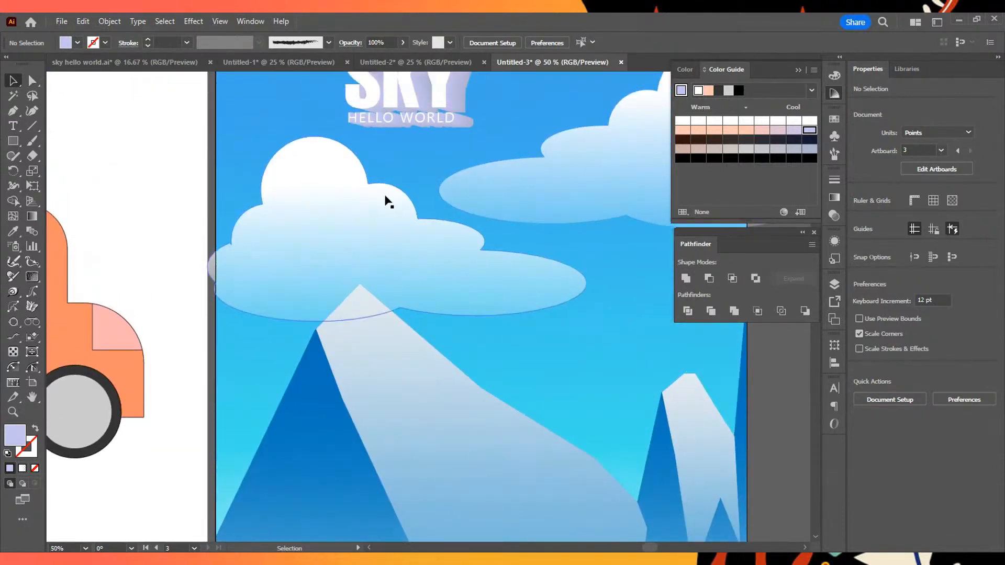
{"action": "scroll", "coordinate": [392, 196], "scroll_direction": "down", "scroll_amount": 3}
{"action": "scroll", "coordinate": [520, 253], "scroll_direction": "up", "scroll_amount": 1}
- Move the whole title about 57 pt left and 58 pt up, and nudge the cloud group to about X 714 pt, Y 484 pt
{"action": "left_click_drag", "start_coordinate": [415, 112], "coordinate": [472, 185]}
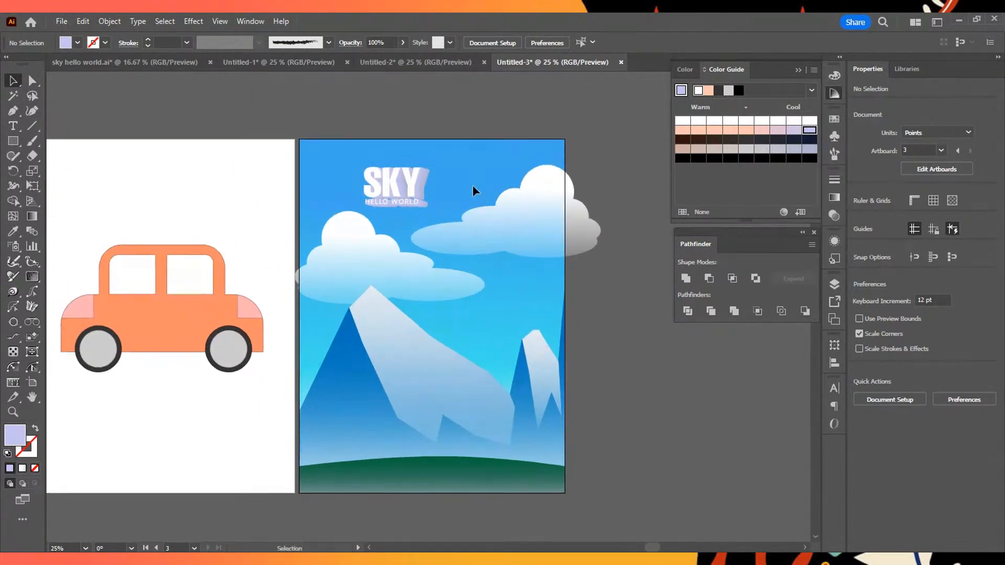
{"action": "left_click_drag", "start_coordinate": [411, 185], "coordinate": [399, 173]}
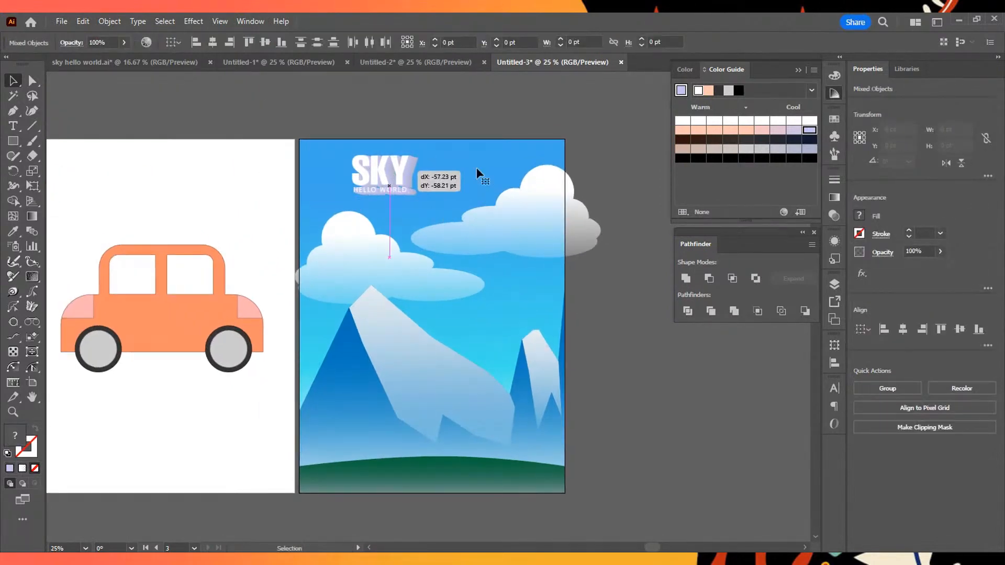
{"action": "left_click", "coordinate": [510, 167]}
{"action": "scroll", "coordinate": [452, 179], "scroll_direction": "up", "scroll_amount": 1}
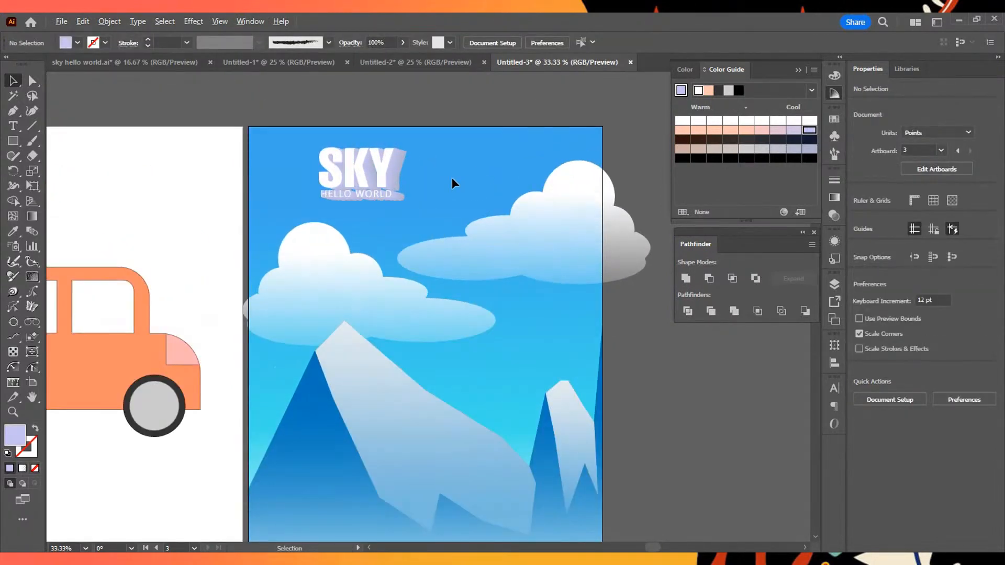
{"action": "left_click_drag", "start_coordinate": [577, 252], "coordinate": [575, 254]}
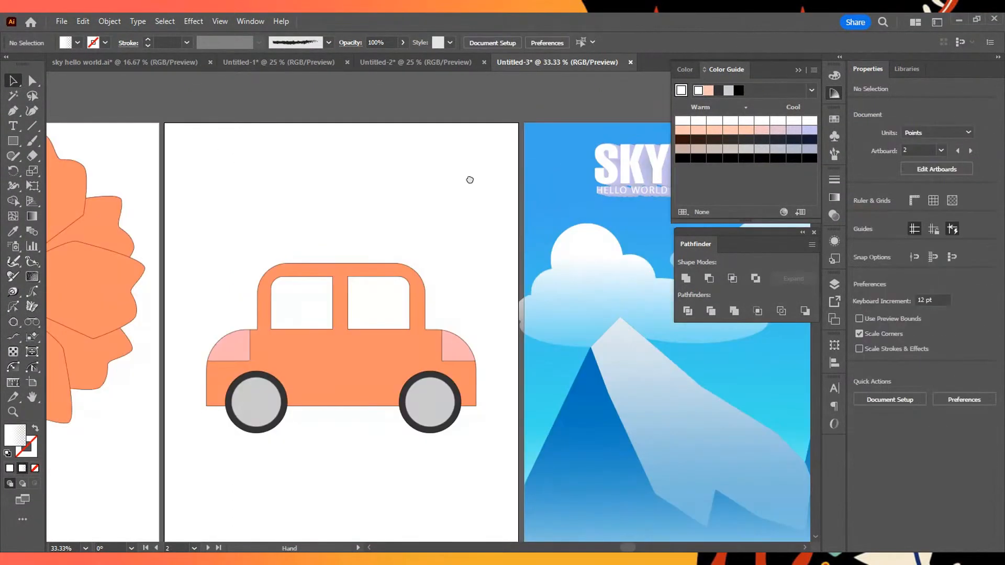
- Add a new blank artboard to the document beside the mountain landscape
{"action": "scroll", "coordinate": [468, 179], "scroll_direction": "right", "scroll_amount": 5}
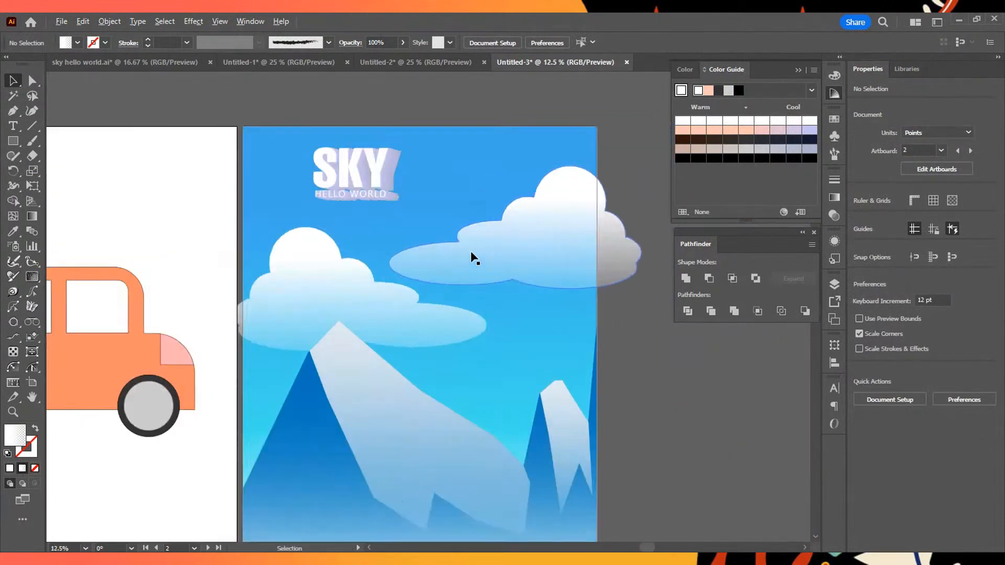
{"action": "left_click", "coordinate": [835, 284]}
{"action": "left_click", "coordinate": [834, 319]}
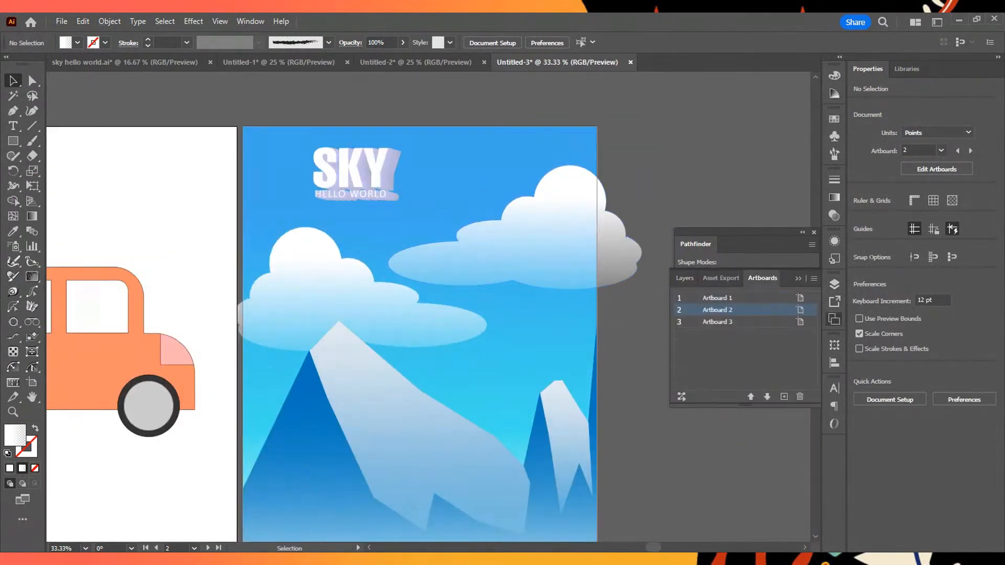
{"action": "left_click", "coordinate": [783, 397]}
{"action": "scroll", "coordinate": [460, 317], "scroll_direction": "down", "scroll_amount": 3}
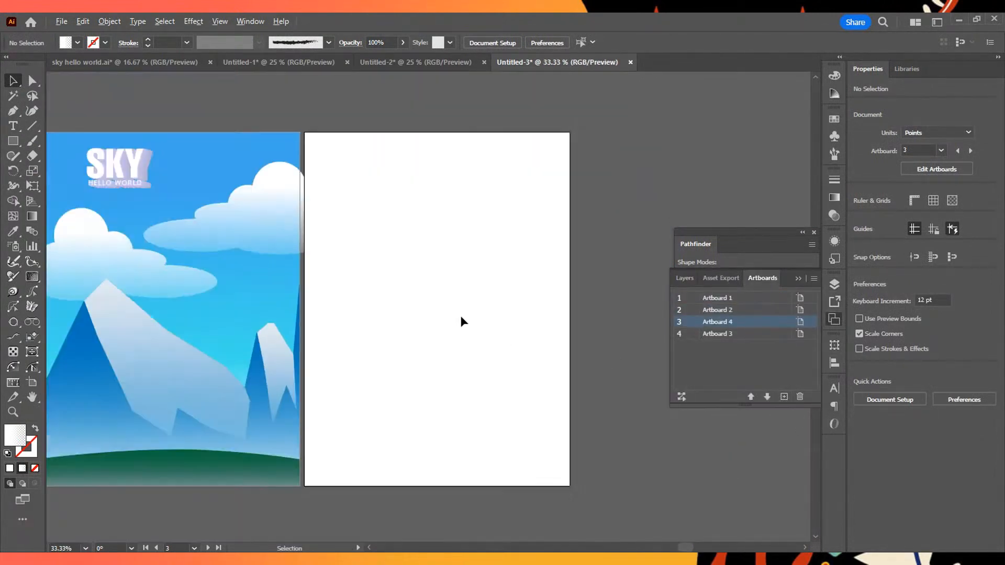
{"action": "scroll", "coordinate": [460, 317], "scroll_direction": "up", "scroll_amount": 1}
{"action": "scroll", "coordinate": [456, 299], "scroll_direction": "up", "scroll_amount": 1}
{"action": "mouse_move", "coordinate": [420, 263]}
{"action": "left_mouse_down"}
{"action": "mouse_move", "coordinate": [693, 269]}
{"action": "mouse_move", "coordinate": [422, 269]}
{"action": "left_mouse_up"}
{"action": "scroll", "coordinate": [423, 267], "scroll_direction": "down", "scroll_amount": 1}
{"action": "scroll", "coordinate": [423, 273], "scroll_direction": "up", "scroll_amount": 1}
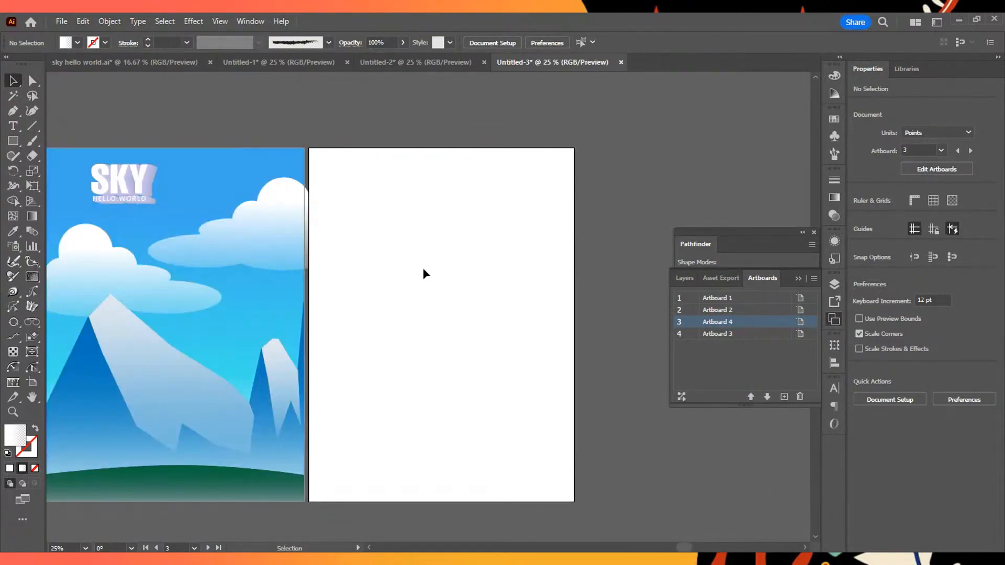
- Draw a tall rectangle about 110 by 506 pt on the blank artboard and round its two bottom corners to about 45 pt
{"action": "left_click", "coordinate": [13, 141]}
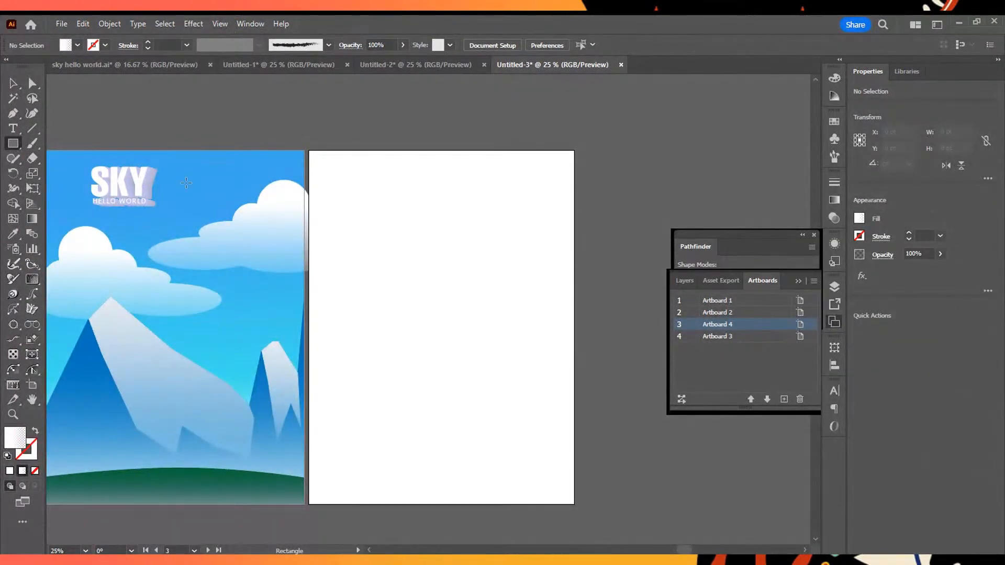
{"action": "left_click_drag", "start_coordinate": [418, 277], "coordinate": [441, 376]}
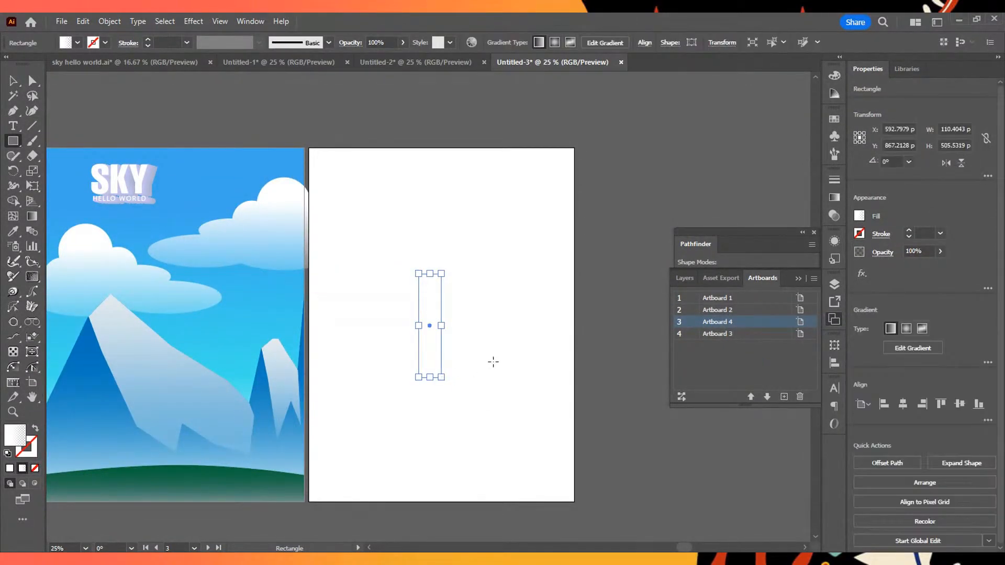
{"action": "scroll", "coordinate": [473, 355], "scroll_direction": "up", "scroll_amount": 1}
{"action": "scroll", "coordinate": [473, 355], "scroll_direction": "up", "scroll_amount": 1}
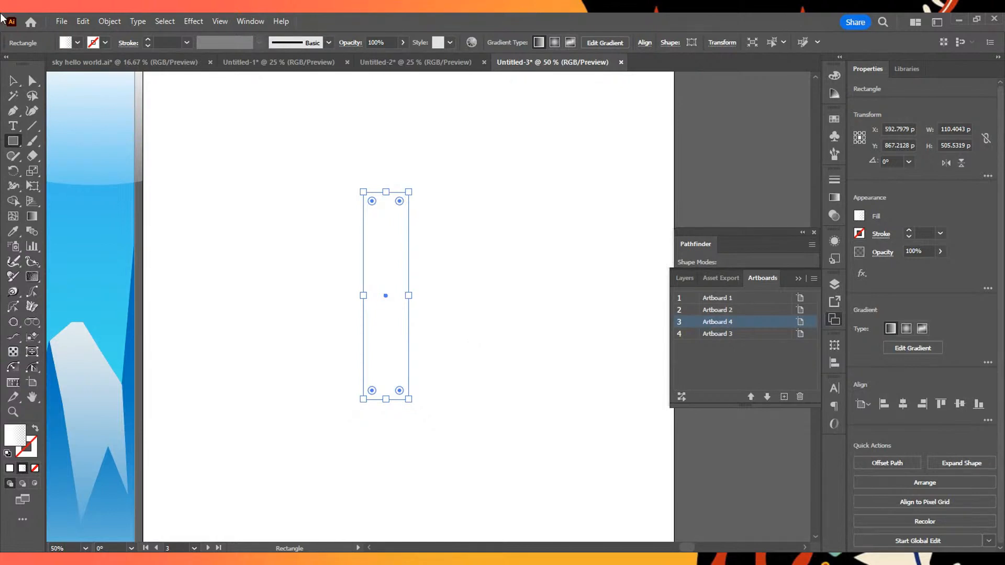
{"action": "left_click", "coordinate": [30, 80]}
{"action": "left_click_drag", "start_coordinate": [343, 376], "coordinate": [466, 429]}
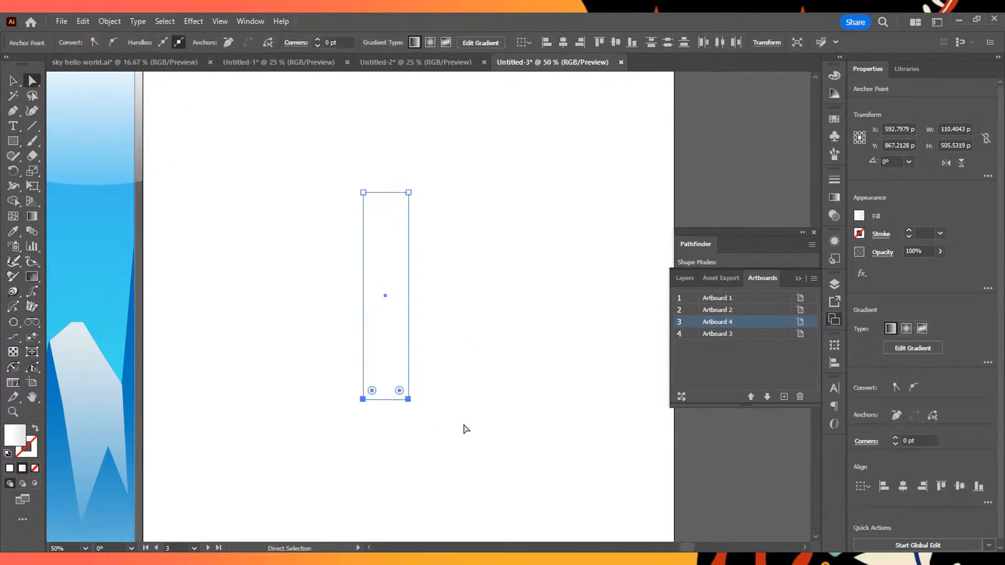
{"action": "mouse_move", "coordinate": [372, 392]}
{"action": "left_mouse_down"}
{"action": "mouse_move", "coordinate": [388, 373]}
{"action": "mouse_move", "coordinate": [382, 382]}
{"action": "left_mouse_up"}
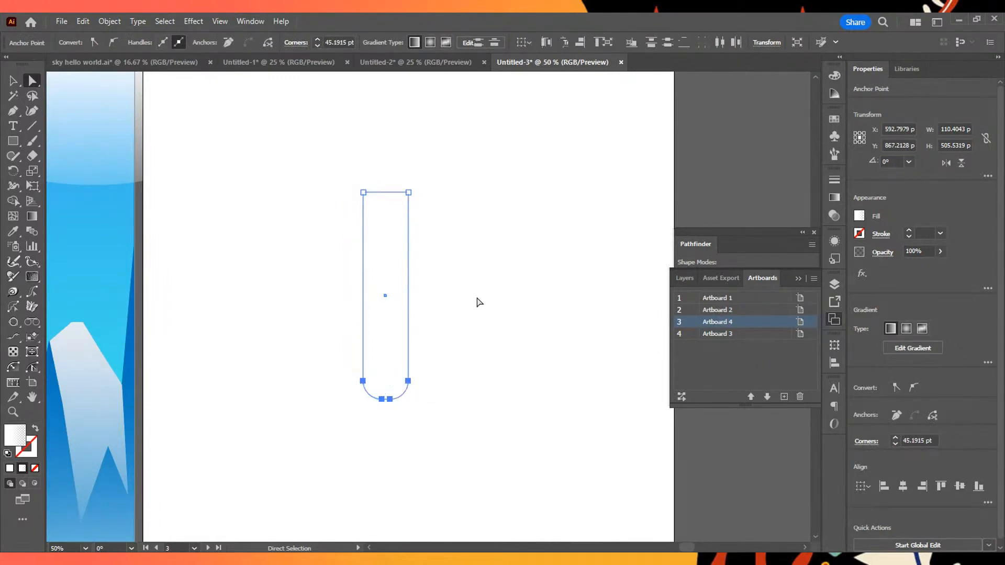
{"action": "left_click", "coordinate": [414, 297]}
- Select the whole rounded rectangle and fill it with the dark greyish-brown swatch
{"action": "left_click_drag", "start_coordinate": [263, 192], "coordinate": [522, 389]}
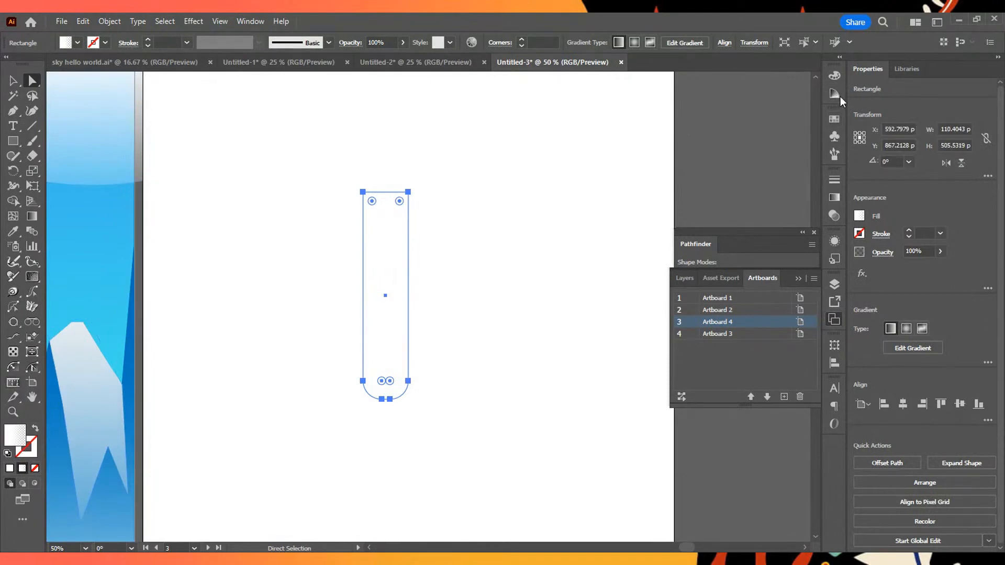
{"action": "left_click", "coordinate": [837, 76]}
{"action": "left_click", "coordinate": [831, 120]}
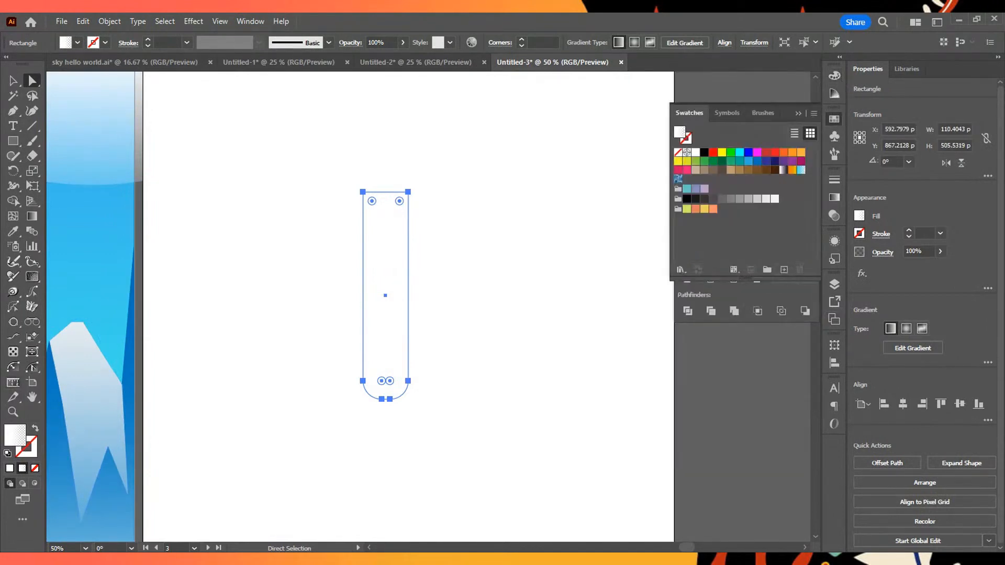
{"action": "left_click", "coordinate": [722, 170]}
{"action": "left_click", "coordinate": [713, 169]}
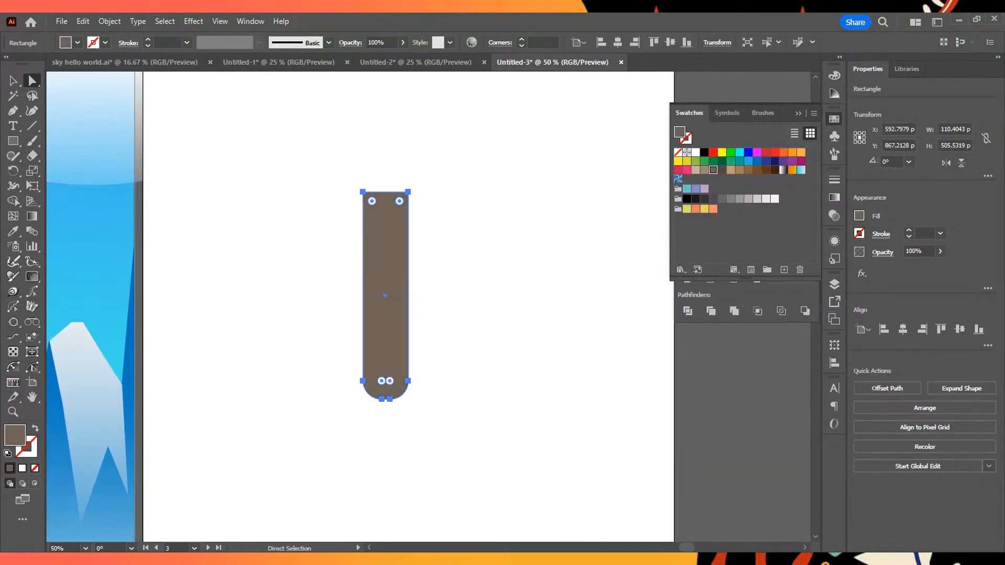
{"action": "key", "text": "alt+Tab"}
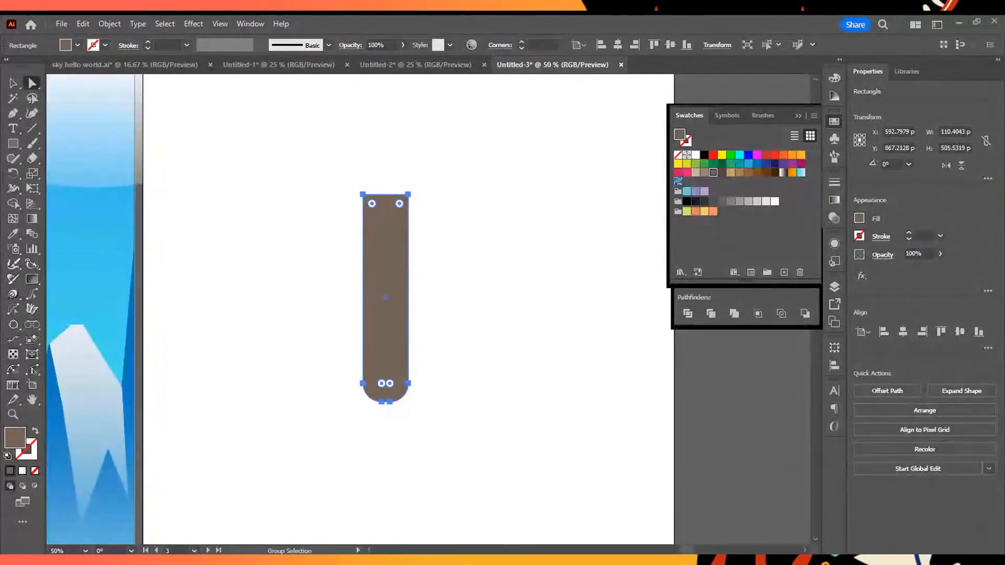
{"action": "key", "text": "alt+Tab"}
- Draw a circle about 132 pt wide, centred just above the tall rounded rectangle, as the head of the figure
{"action": "left_click_drag", "start_coordinate": [392, 163], "coordinate": [425, 240]}
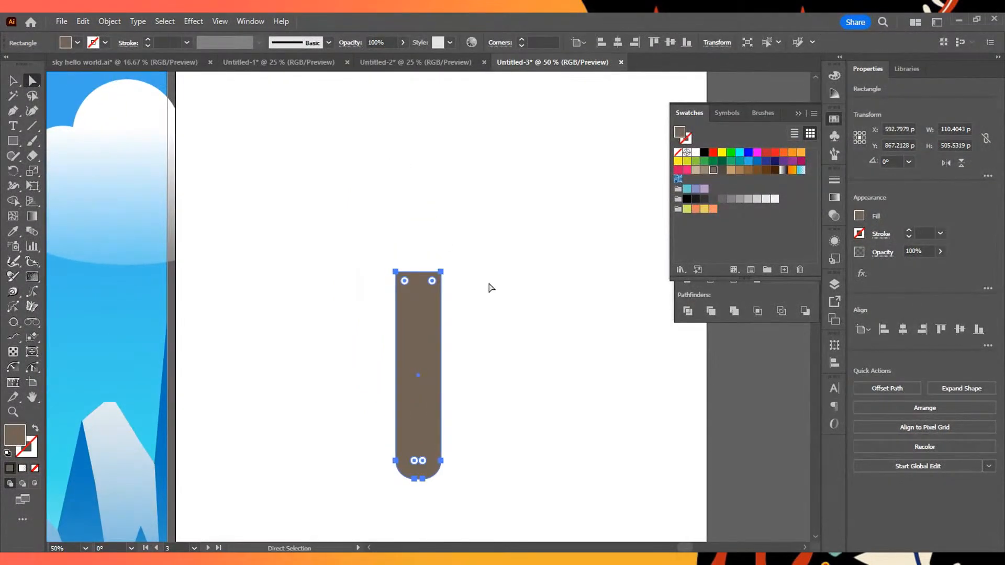
{"action": "left_click", "coordinate": [18, 142]}
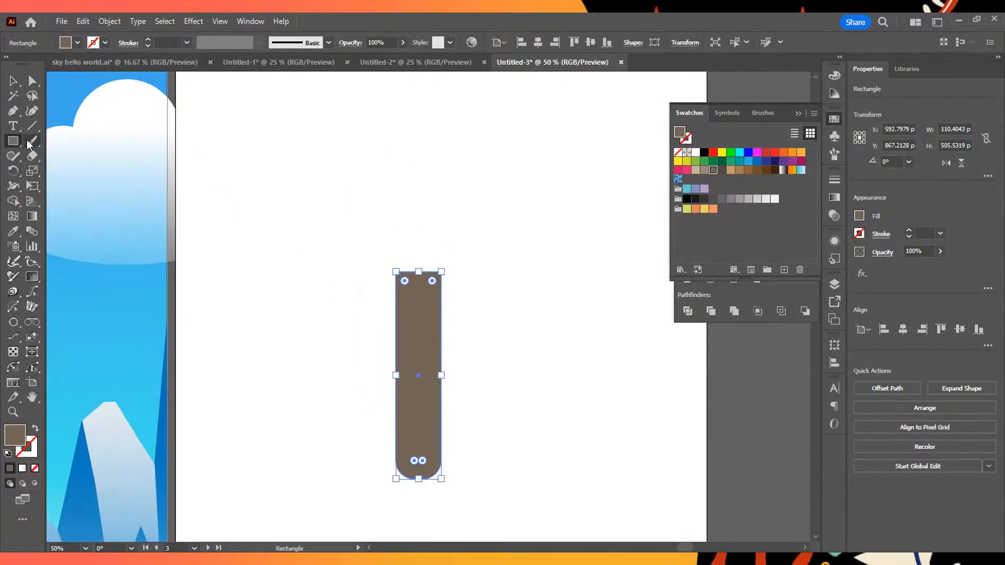
{"action": "key", "text": "l"}
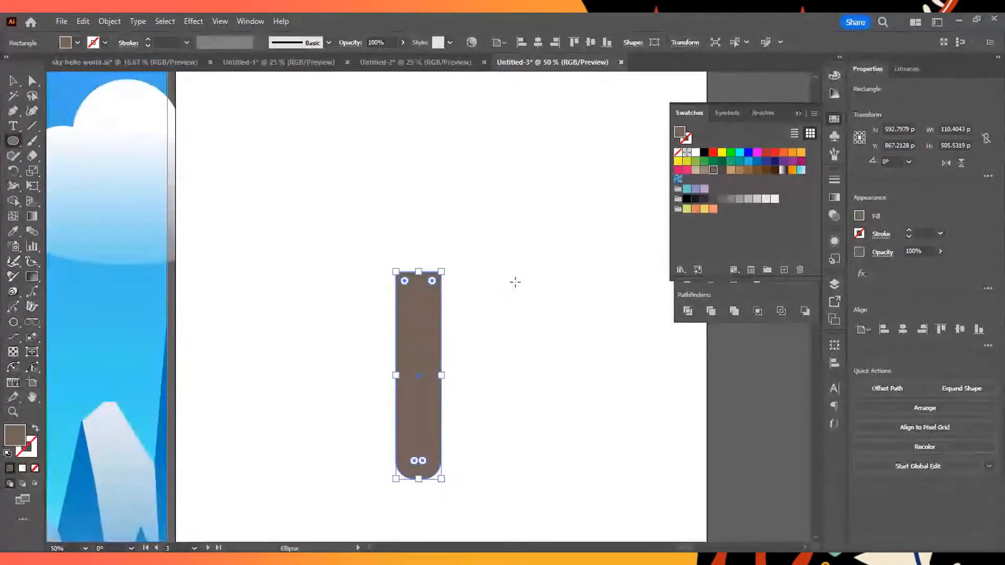
{"action": "left_click_drag", "start_coordinate": [398, 206], "coordinate": [455, 264]}
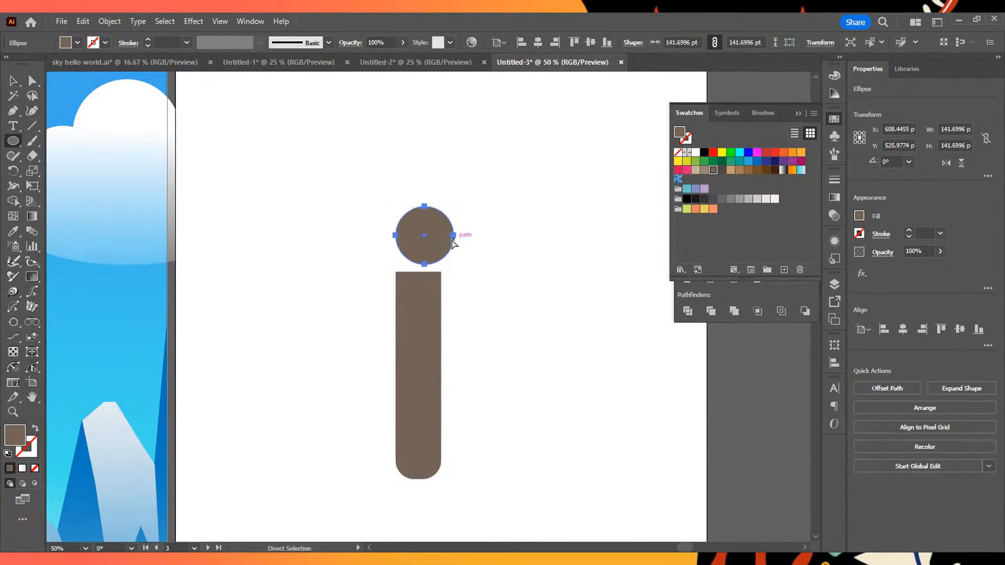
{"action": "key", "text": "ctrl+z"}
{"action": "left_click_drag", "start_coordinate": [403, 207], "coordinate": [437, 250]}
{"action": "key", "text": "v"}
{"action": "left_click", "coordinate": [547, 278]}
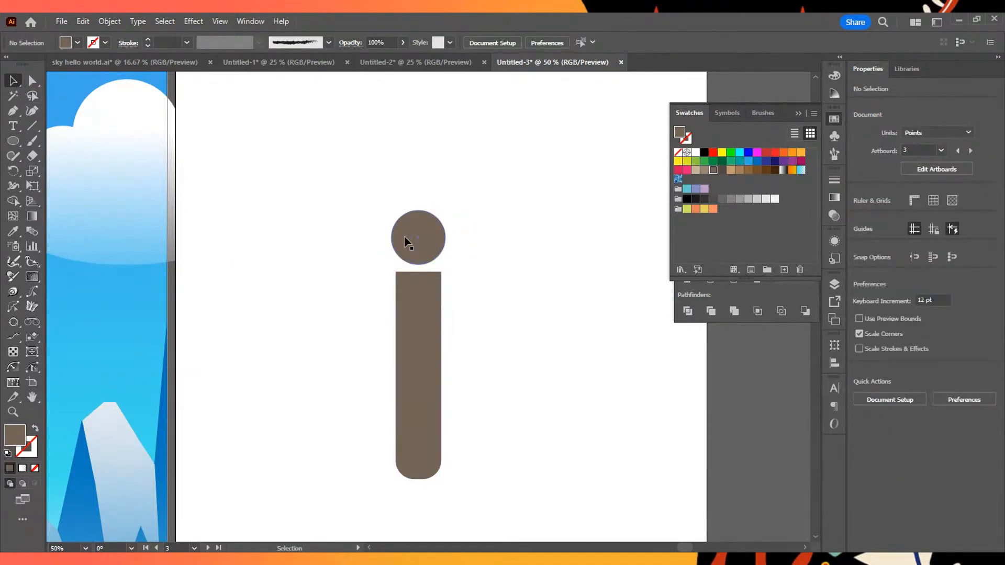
- Shift the head circle off centre to about X 626.5 pt, keeping its height on the artboard
{"action": "left_click_drag", "start_coordinate": [361, 261], "coordinate": [589, 433]}
{"action": "left_click", "coordinate": [494, 236]}
{"action": "mouse_move", "coordinate": [417, 237]}
{"action": "left_mouse_down"}
{"action": "mouse_move", "coordinate": [442, 234]}
{"action": "mouse_move", "coordinate": [403, 241]}
{"action": "mouse_move", "coordinate": [420, 235]}
{"action": "left_mouse_up"}
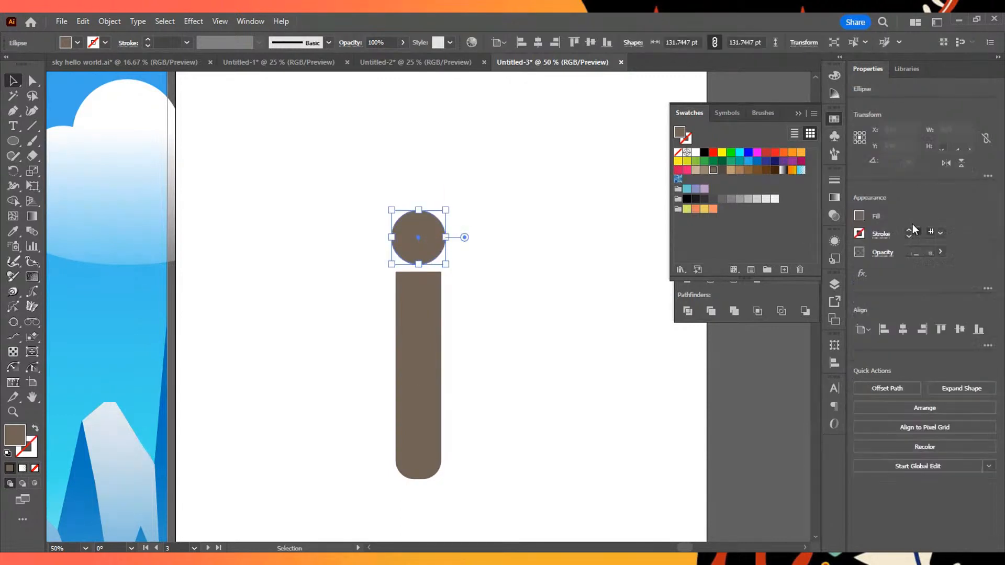
{"action": "left_click", "coordinate": [486, 262]}
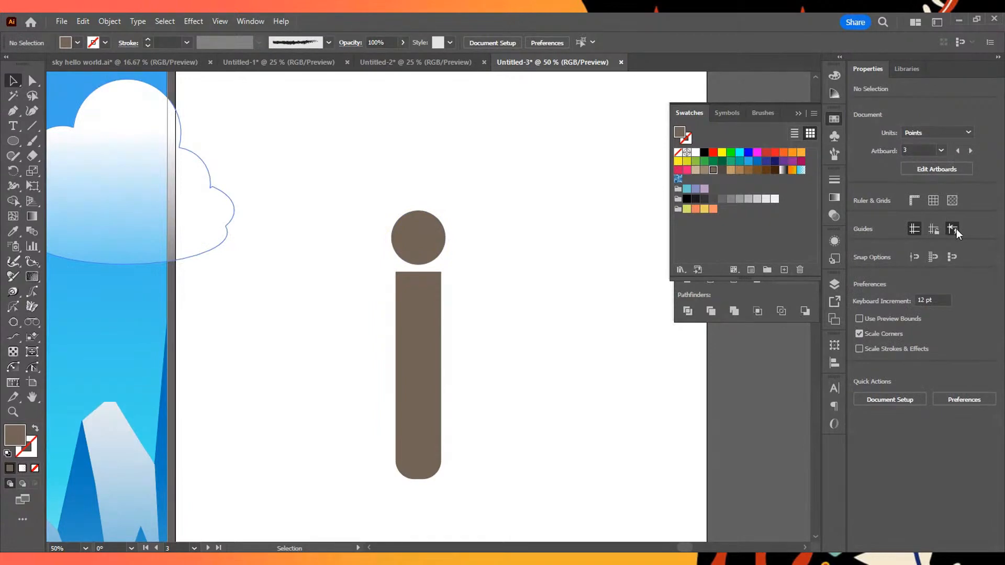
{"action": "left_click", "coordinate": [915, 231]}
{"action": "mouse_move", "coordinate": [425, 237]}
{"action": "left_mouse_down"}
{"action": "mouse_move", "coordinate": [428, 222]}
{"action": "mouse_move", "coordinate": [440, 236]}
{"action": "mouse_move", "coordinate": [420, 232]}
{"action": "mouse_move", "coordinate": [442, 233]}
{"action": "left_mouse_up"}
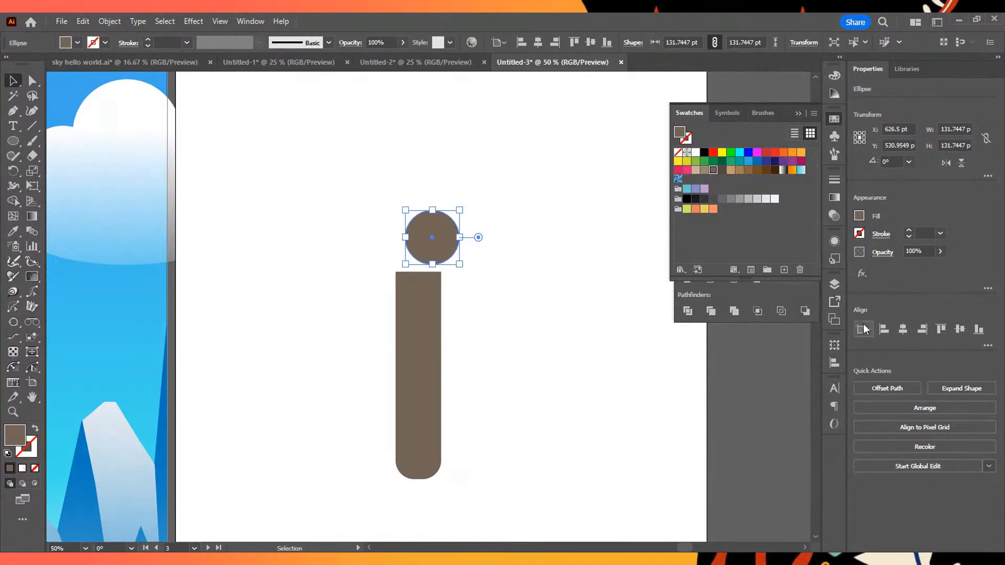
- Align the circle horizontally to the centre of the rounded rectangle, using the rectangle as the key object
{"action": "left_click_drag", "start_coordinate": [334, 225], "coordinate": [599, 466]}
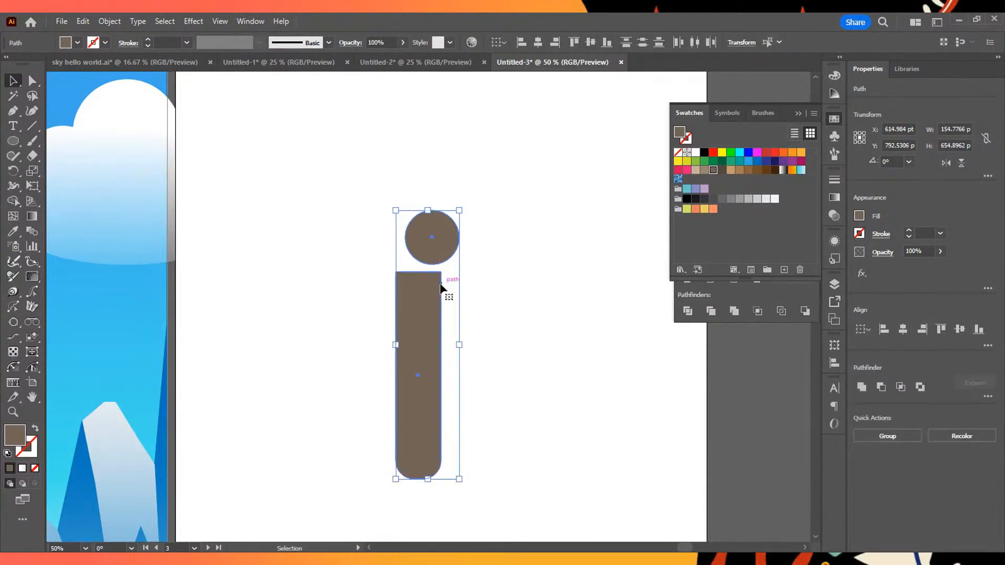
{"action": "left_click", "coordinate": [442, 359]}
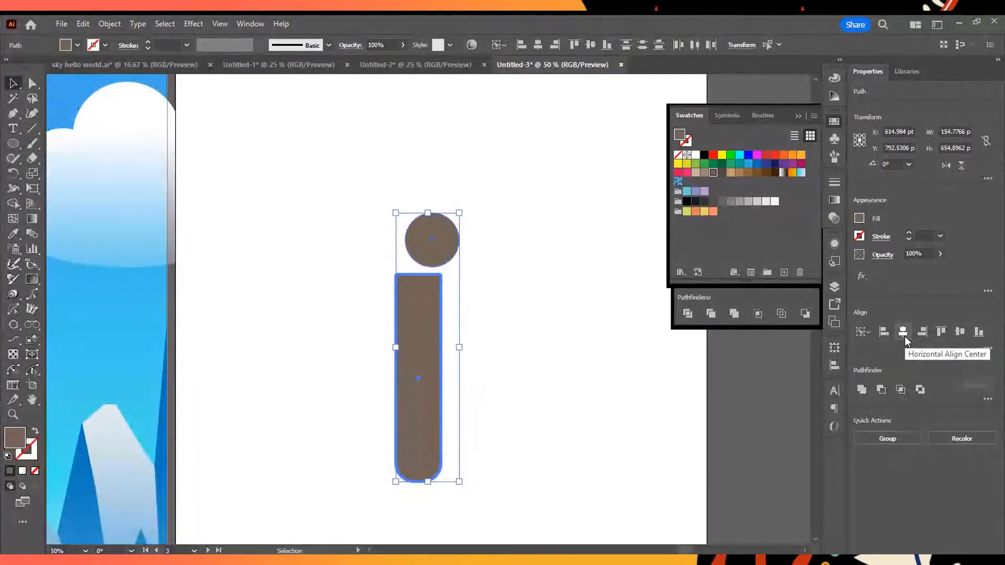
{"action": "left_click", "coordinate": [904, 335]}
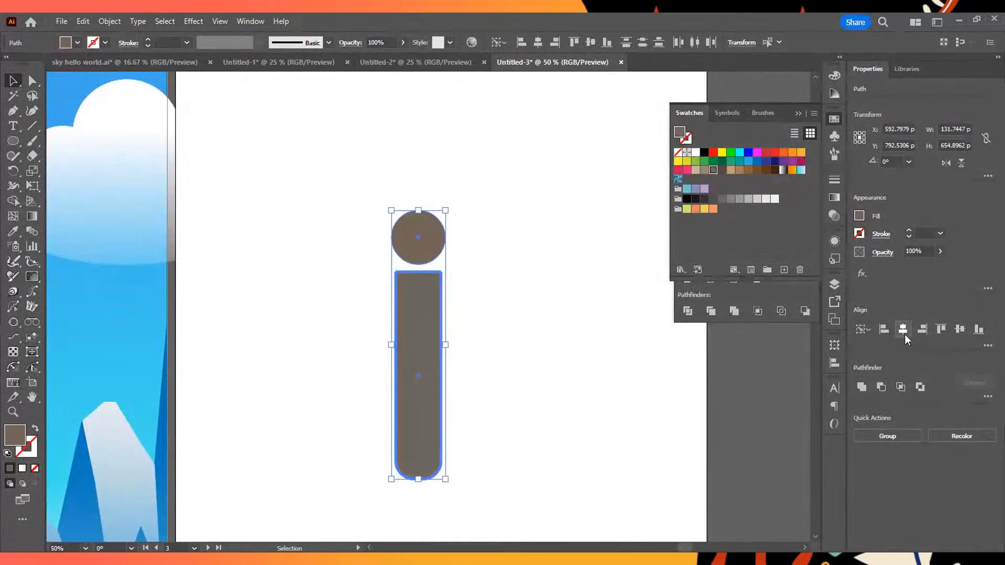
{"action": "left_click", "coordinate": [540, 247]}
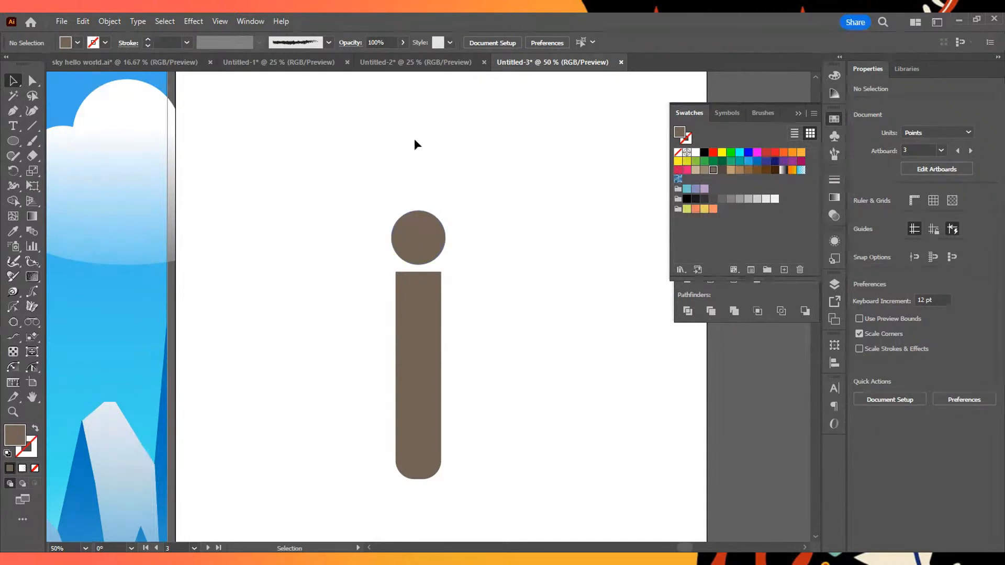
{"action": "mouse_move", "coordinate": [494, 175]}
{"action": "left_mouse_down"}
{"action": "mouse_move", "coordinate": [529, 252]}
{"action": "mouse_move", "coordinate": [489, 193]}
{"action": "left_mouse_up"}
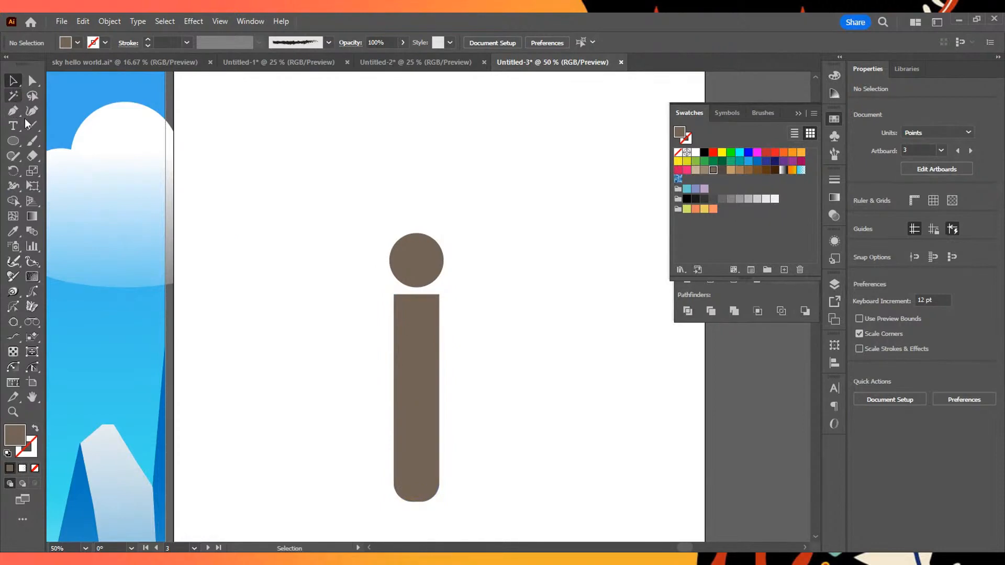
{"action": "left_click", "coordinate": [13, 96]}
{"action": "left_click", "coordinate": [13, 111]}
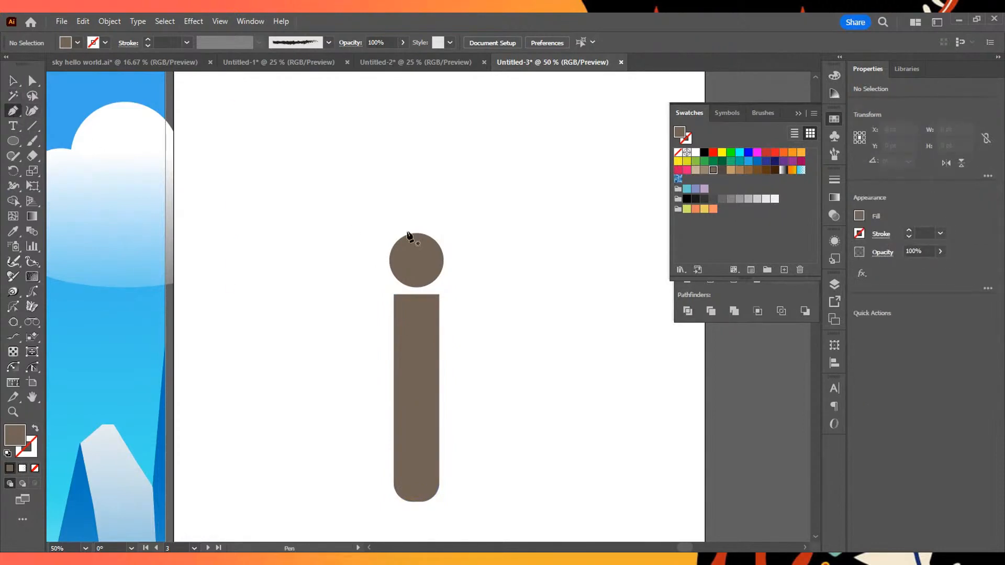
{"action": "left_click", "coordinate": [431, 239]}
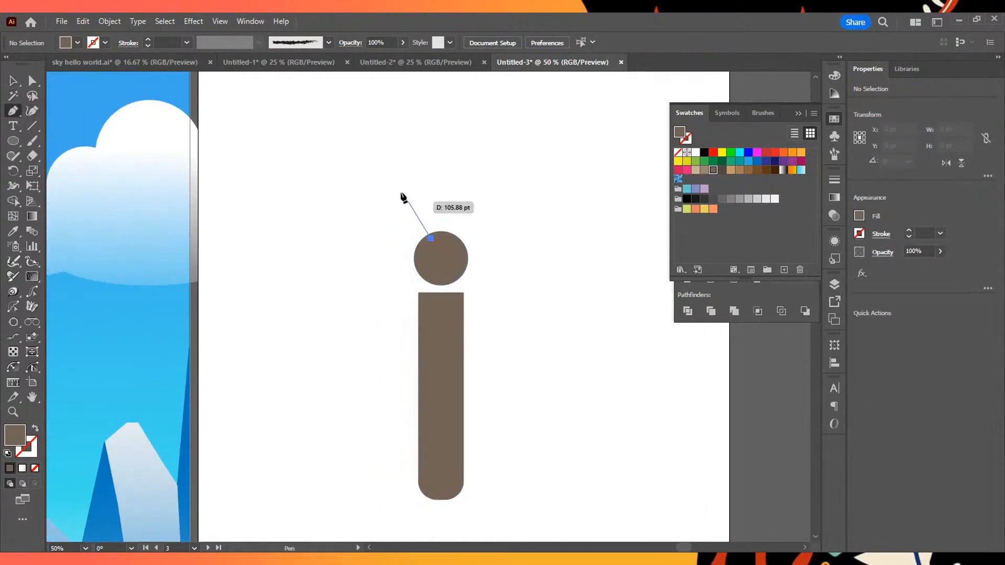
{"action": "left_click", "coordinate": [405, 177]}
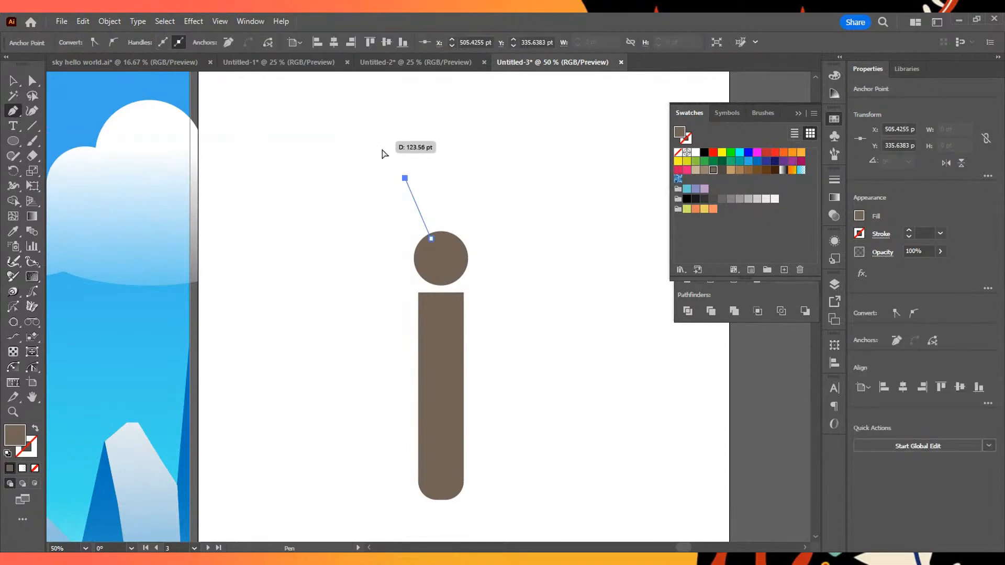
{"action": "key", "text": "ctrl+z"}
{"action": "left_click_drag", "start_coordinate": [395, 158], "coordinate": [371, 141]}
{"action": "left_click", "coordinate": [323, 133]}
{"action": "mouse_move", "coordinate": [285, 137]}
{"action": "left_mouse_down"}
{"action": "mouse_move", "coordinate": [292, 148]}
{"action": "mouse_move", "coordinate": [368, 151]}
{"action": "mouse_move", "coordinate": [418, 185]}
{"action": "mouse_move", "coordinate": [332, 139]}
{"action": "mouse_move", "coordinate": [291, 135]}
{"action": "mouse_move", "coordinate": [299, 144]}
{"action": "left_mouse_up"}
{"action": "key", "text": "ctrl+z"}
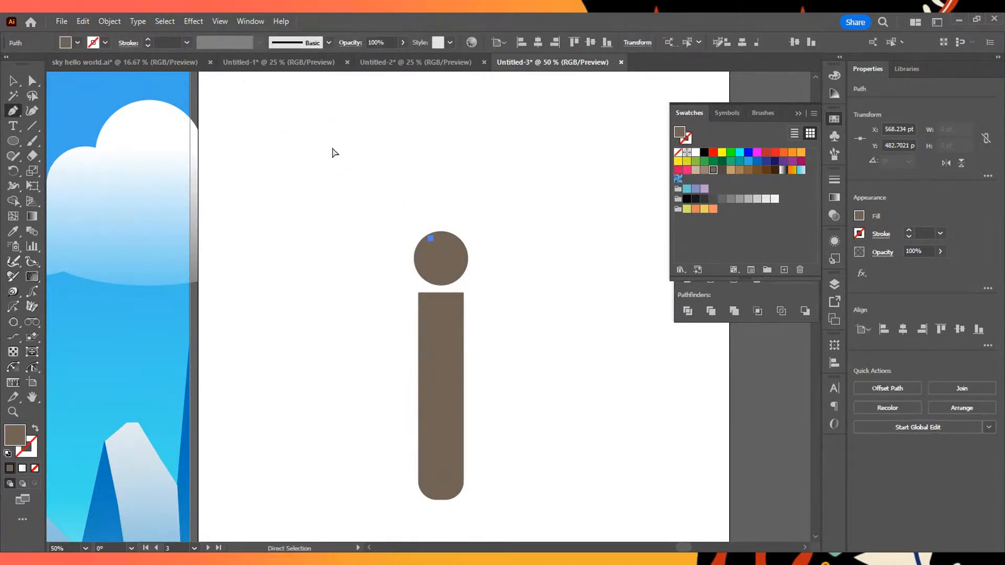
{"action": "left_click", "coordinate": [334, 152], "text": "ctrl"}
- Draw an arc about 250 by 196 pt from the circle's upper left edge as an antenna and give it the brown #736357 stroke
{"action": "left_click_drag", "start_coordinate": [31, 127], "coordinate": [65, 127]}
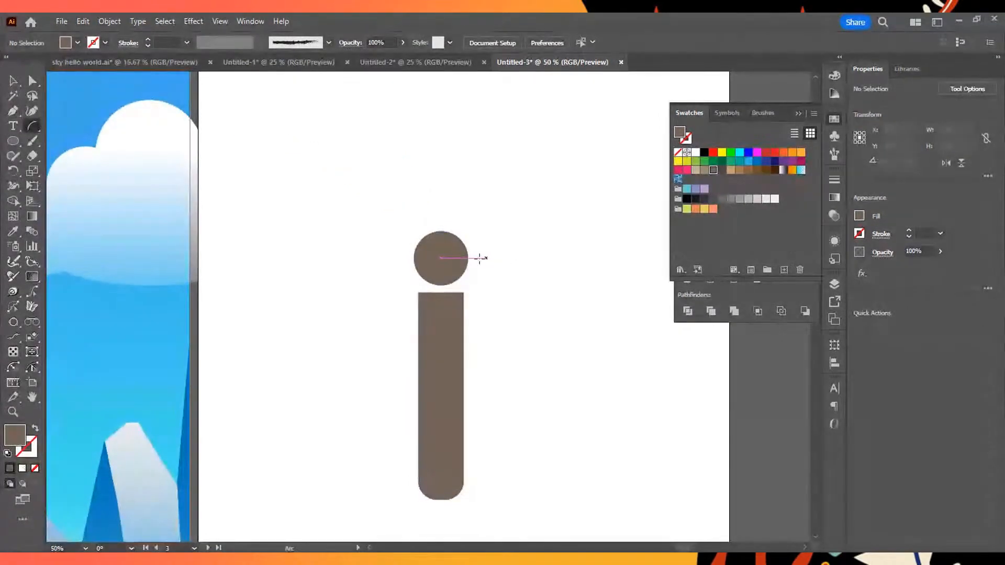
{"action": "left_click_drag", "start_coordinate": [428, 239], "coordinate": [326, 158]}
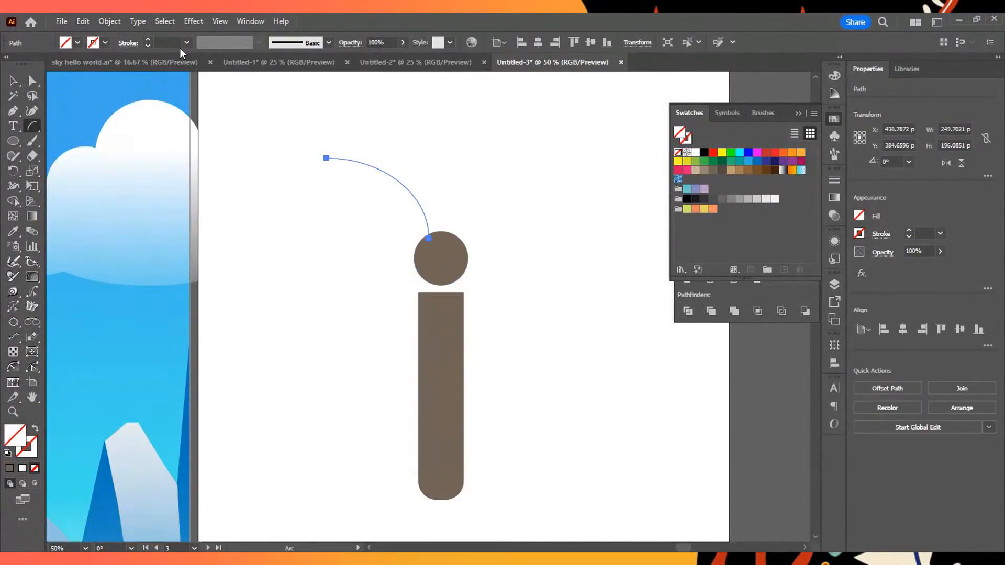
{"action": "left_click", "coordinate": [10, 469]}
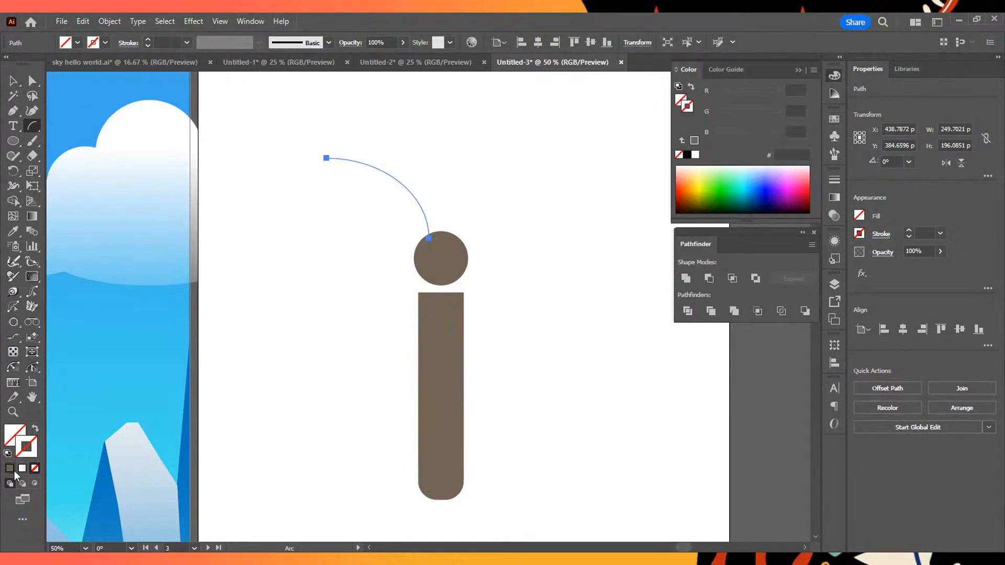
{"action": "left_click", "coordinate": [10, 468]}
- Set the antenna's stroke weight to 6 pt and apply the lens-shaped width profile
{"action": "left_click", "coordinate": [147, 44]}
{"action": "left_click", "coordinate": [147, 45]}
{"action": "left_click", "coordinate": [147, 45]}
{"action": "left_click", "coordinate": [148, 44]}
{"action": "left_click", "coordinate": [147, 41]}
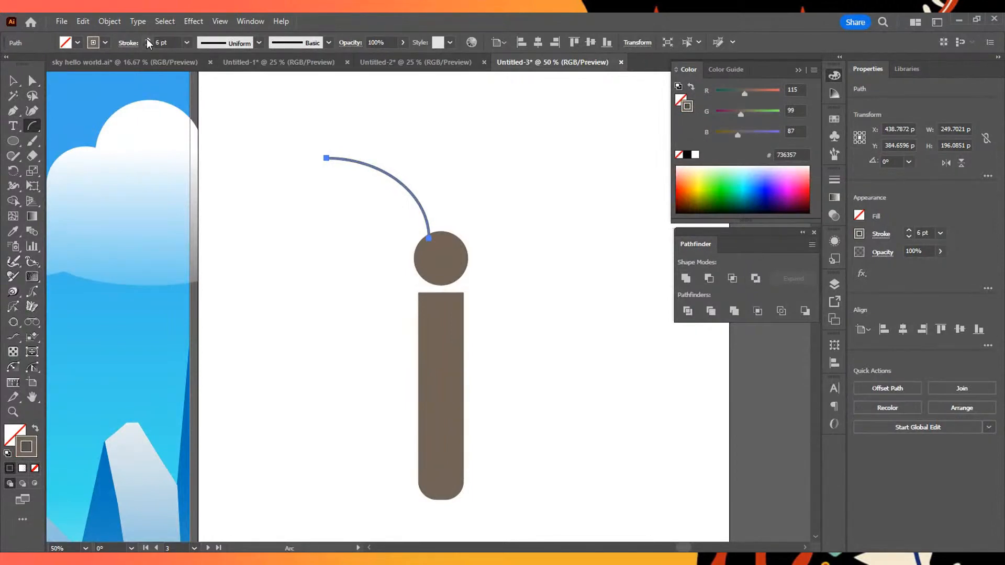
{"action": "left_click", "coordinate": [258, 43]}
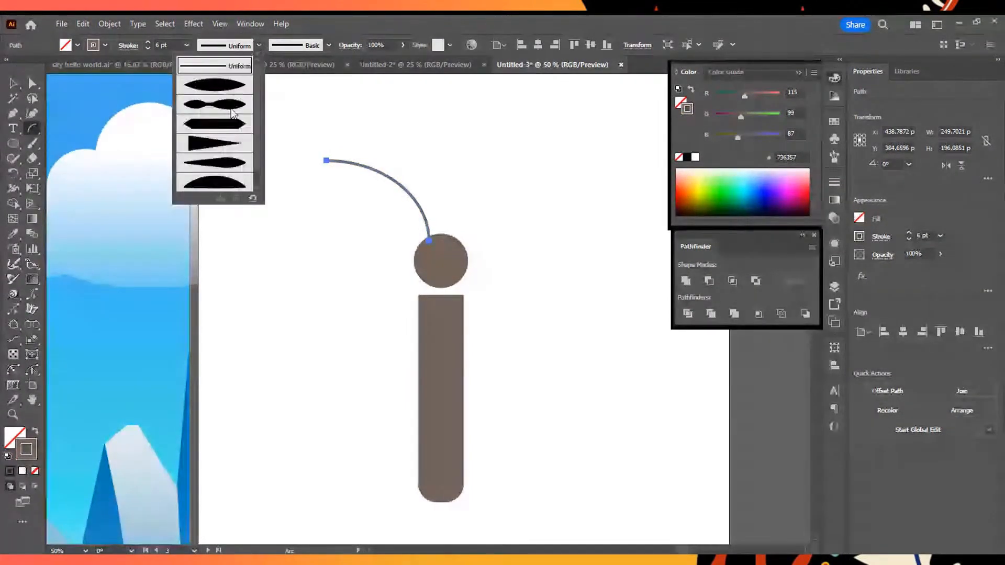
{"action": "left_click", "coordinate": [231, 89]}
- Try the Touch Calligraphic brush on the antenna, and return it to the Basic brush
{"action": "left_click", "coordinate": [330, 42]}
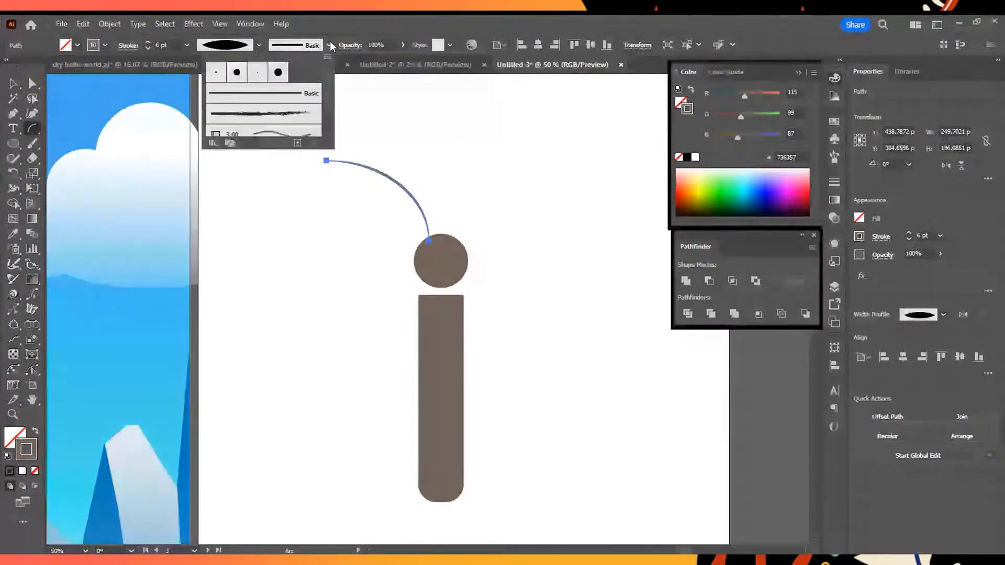
{"action": "left_click", "coordinate": [277, 71]}
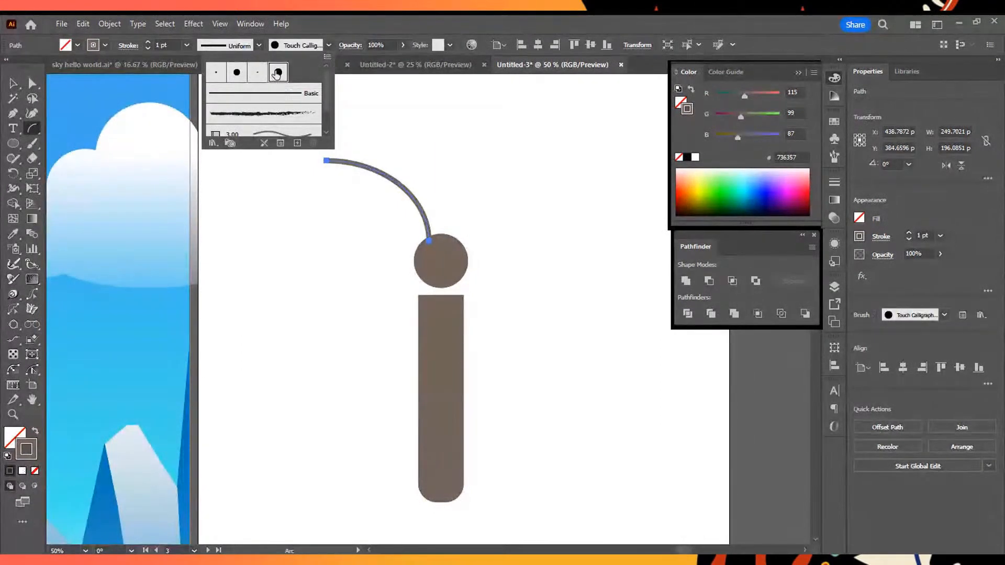
{"action": "left_click", "coordinate": [277, 95]}
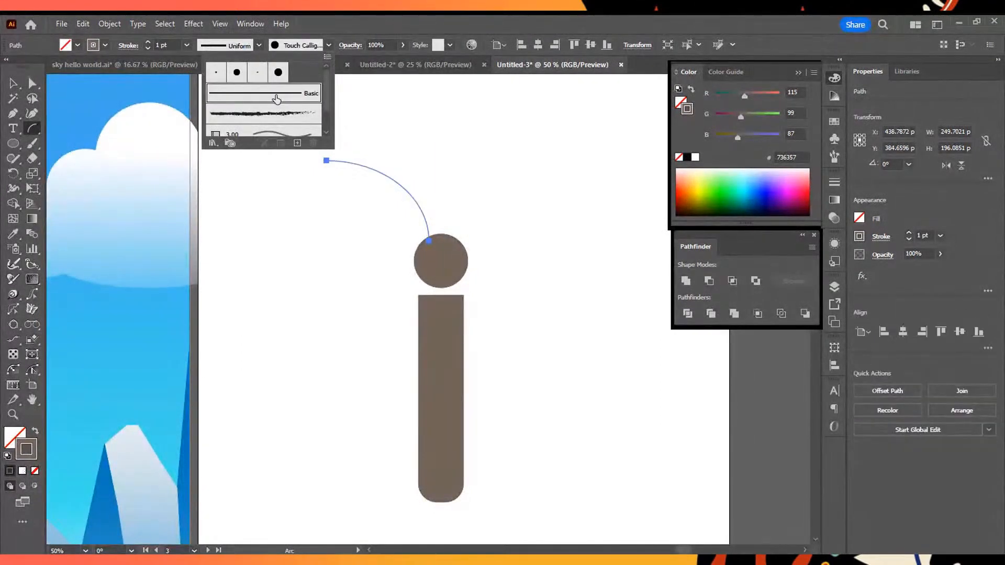
{"action": "left_click", "coordinate": [319, 44]}
- Apply the lens-shaped width profile to the antenna's Basic stroke and set its weight to 16 pt
{"action": "left_click", "coordinate": [259, 43]}
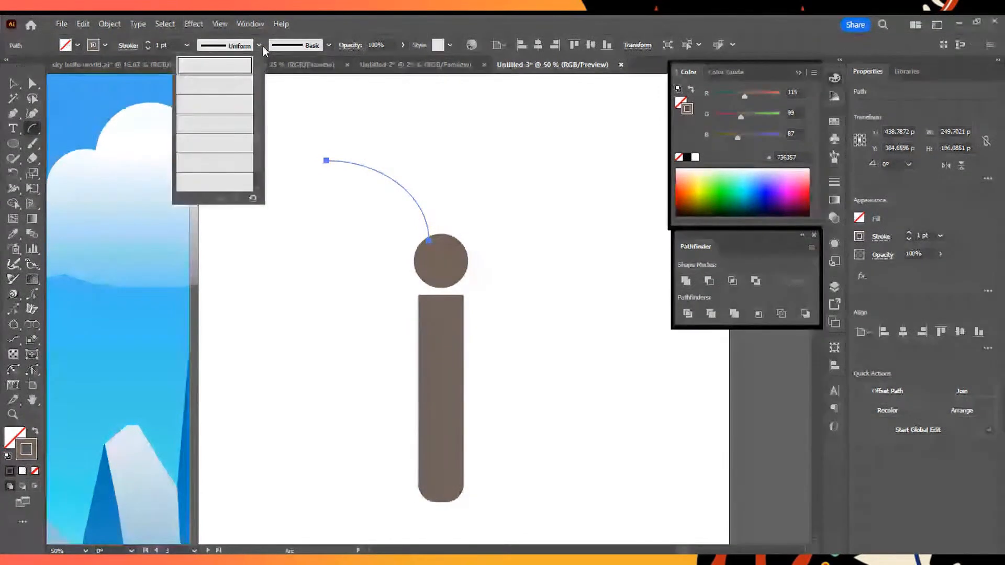
{"action": "left_click", "coordinate": [238, 82]}
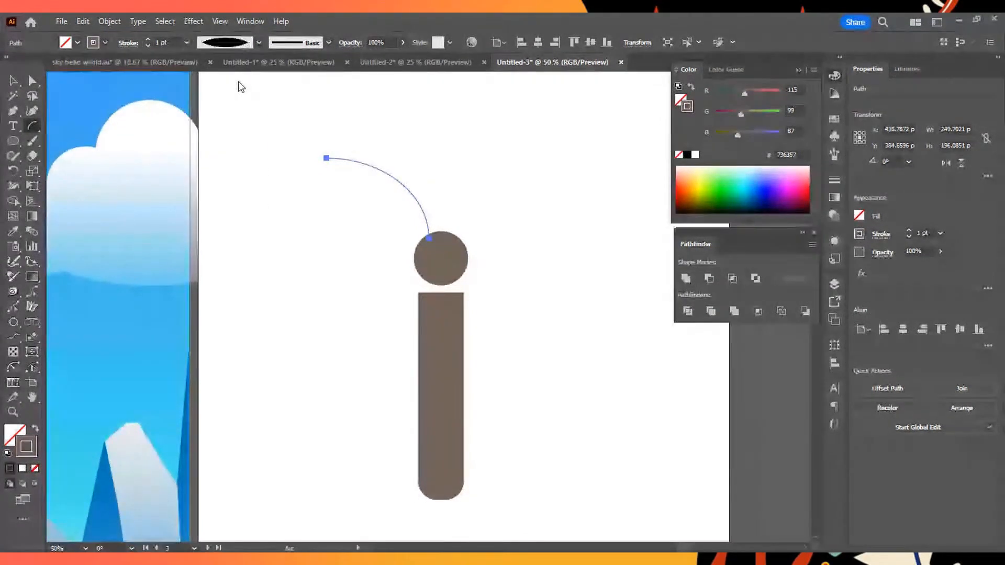
{"action": "left_click", "coordinate": [149, 40]}
{"action": "left_click", "coordinate": [149, 40]}
{"action": "left_click", "coordinate": [149, 40]}
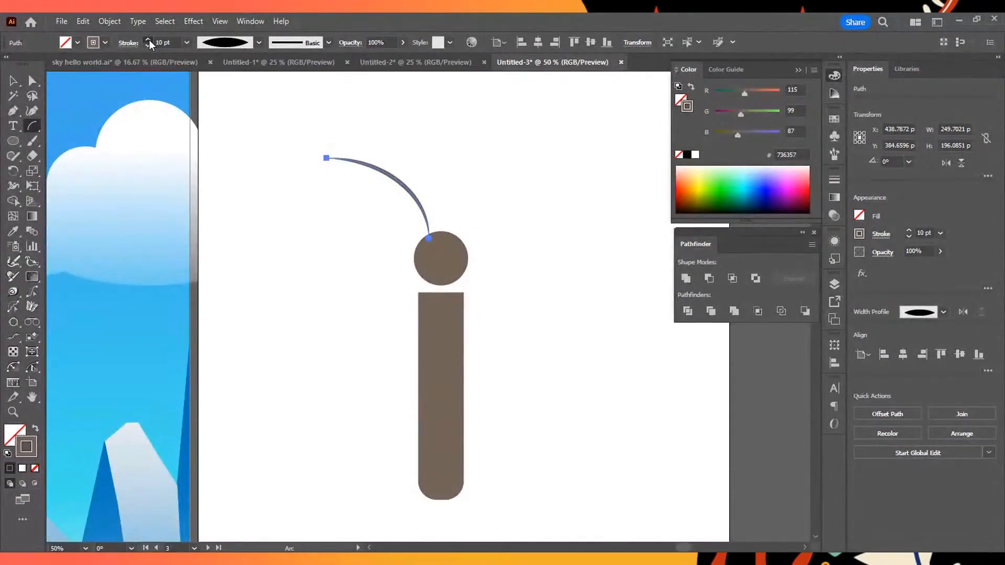
{"action": "left_click", "coordinate": [149, 40]}
{"action": "left_click", "coordinate": [149, 40]}
- Move the antenna down so that its lower end overlaps the head circle, and deselect it
{"action": "left_click", "coordinate": [13, 80]}
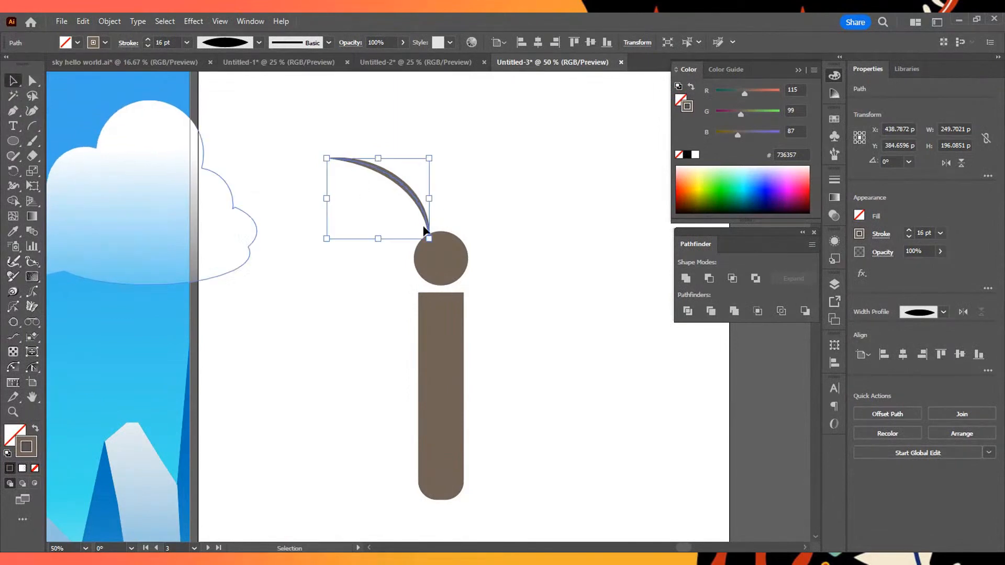
{"action": "mouse_move", "coordinate": [403, 196]}
{"action": "left_mouse_down"}
{"action": "mouse_move", "coordinate": [418, 206]}
{"action": "mouse_move", "coordinate": [403, 216]}
{"action": "left_mouse_up"}
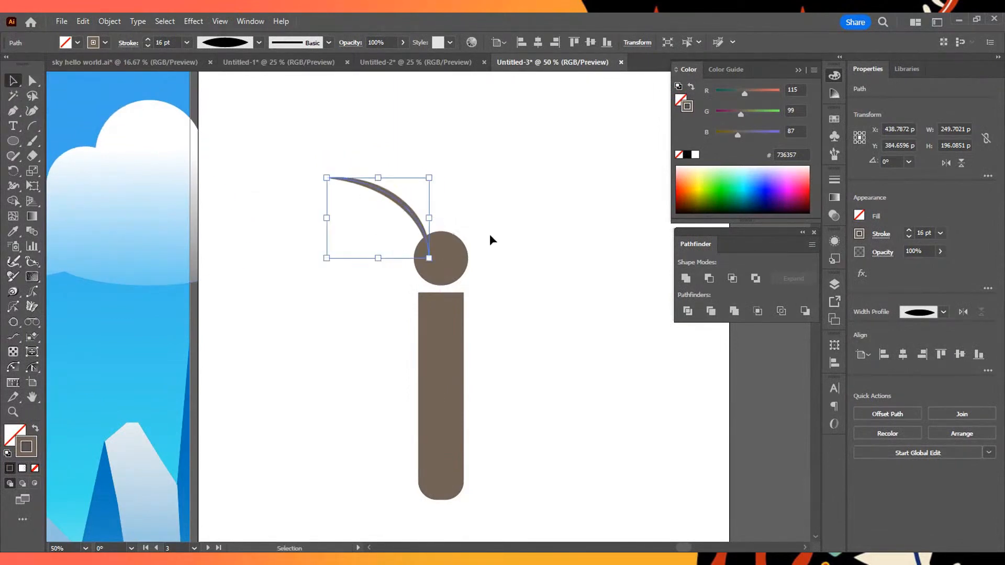
{"action": "left_click", "coordinate": [453, 156]}
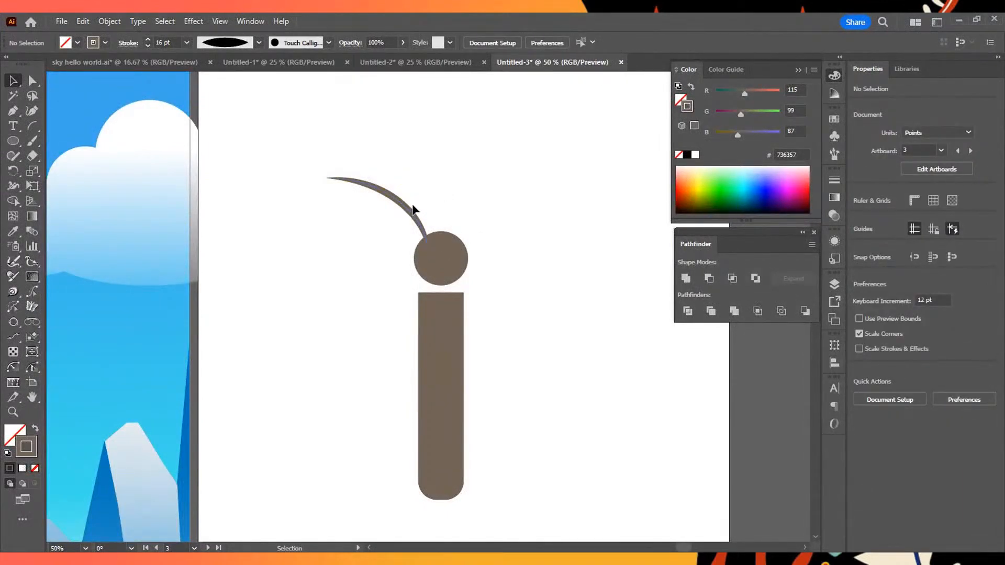
- Duplicate the antenna slightly to the right and reflect the copy across the vertical axis
{"action": "left_click_drag", "start_coordinate": [422, 211], "coordinate": [444, 203]}
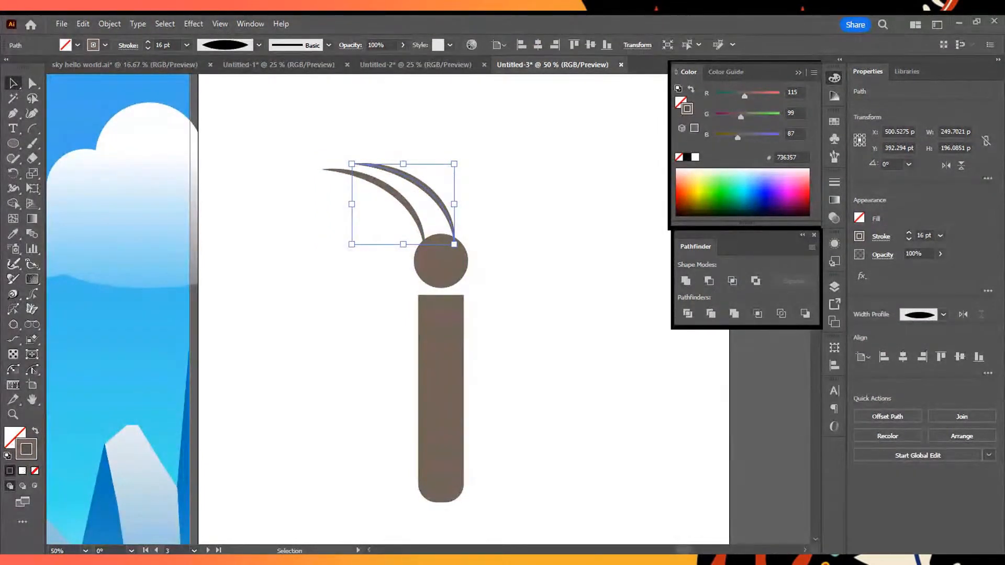
{"action": "right_click", "coordinate": [572, 359]}
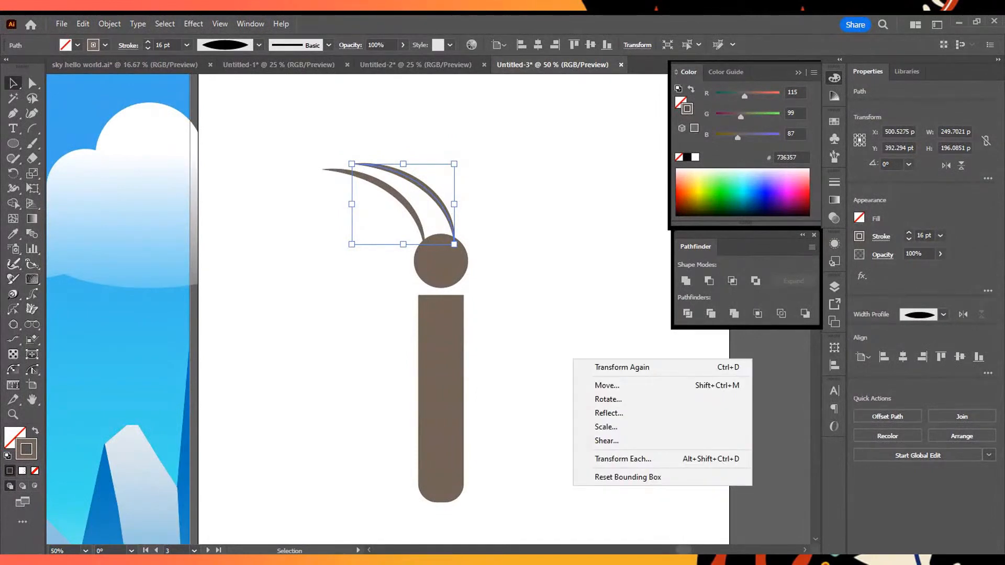
{"action": "left_click", "coordinate": [636, 414]}
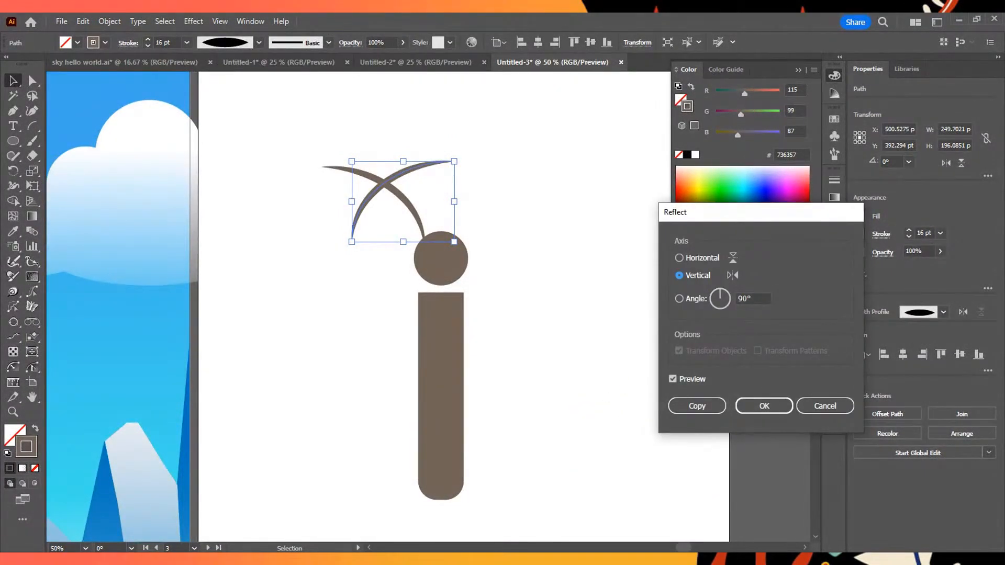
{"action": "left_click", "coordinate": [764, 405]}
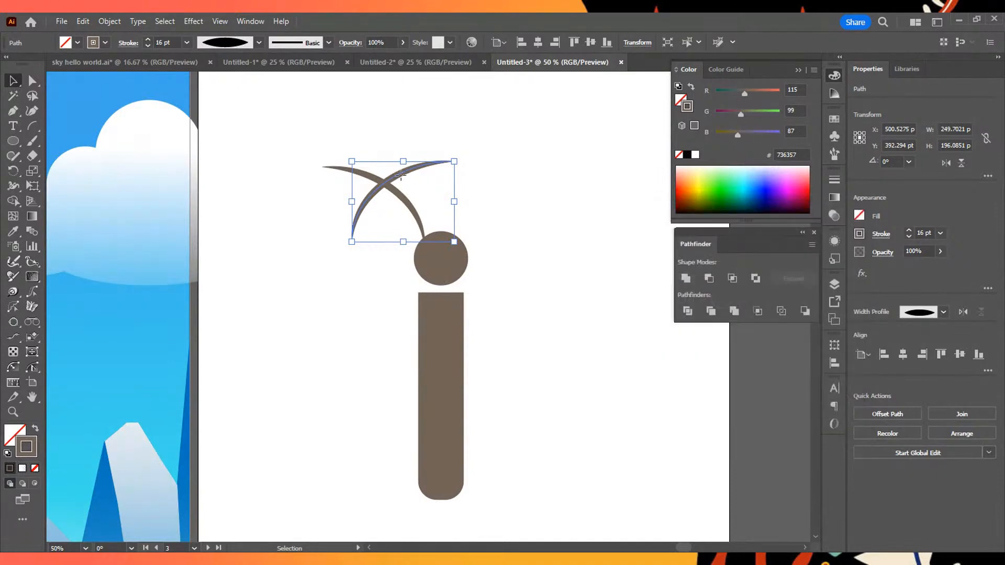
- Move the reflected antenna onto the right side of the head circle and deselect it
{"action": "left_click_drag", "start_coordinate": [401, 180], "coordinate": [505, 197]}
{"action": "left_click", "coordinate": [348, 288]}
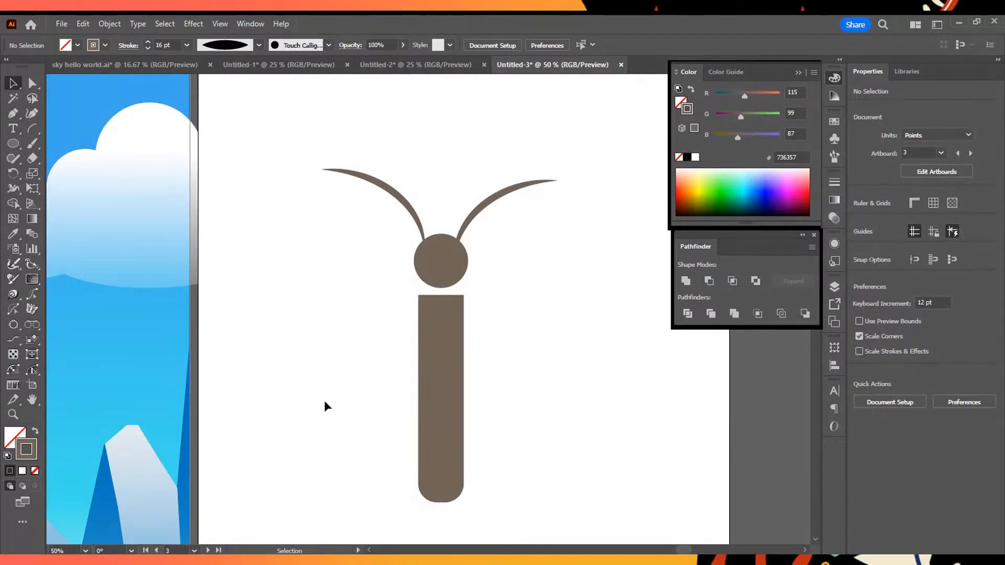
- Move the body, head and both antennae together slightly right and up, group them, and deselect the group
{"action": "left_click_drag", "start_coordinate": [318, 122], "coordinate": [635, 544]}
{"action": "left_click_drag", "start_coordinate": [461, 330], "coordinate": [505, 342]}
{"action": "left_click", "coordinate": [906, 438]}
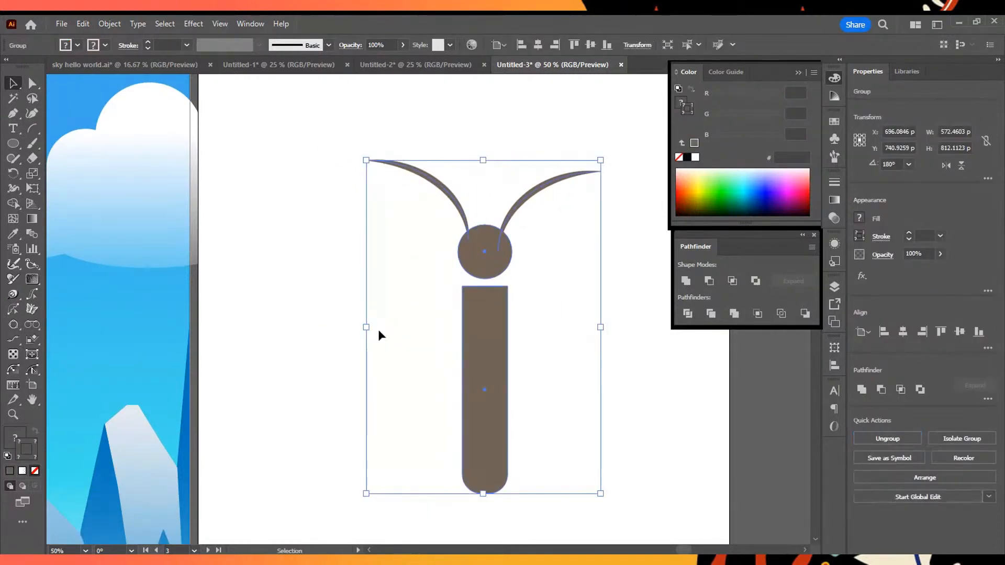
{"action": "left_click", "coordinate": [398, 367]}
{"action": "scroll", "coordinate": [413, 368], "scroll_direction": "down", "scroll_amount": 2}
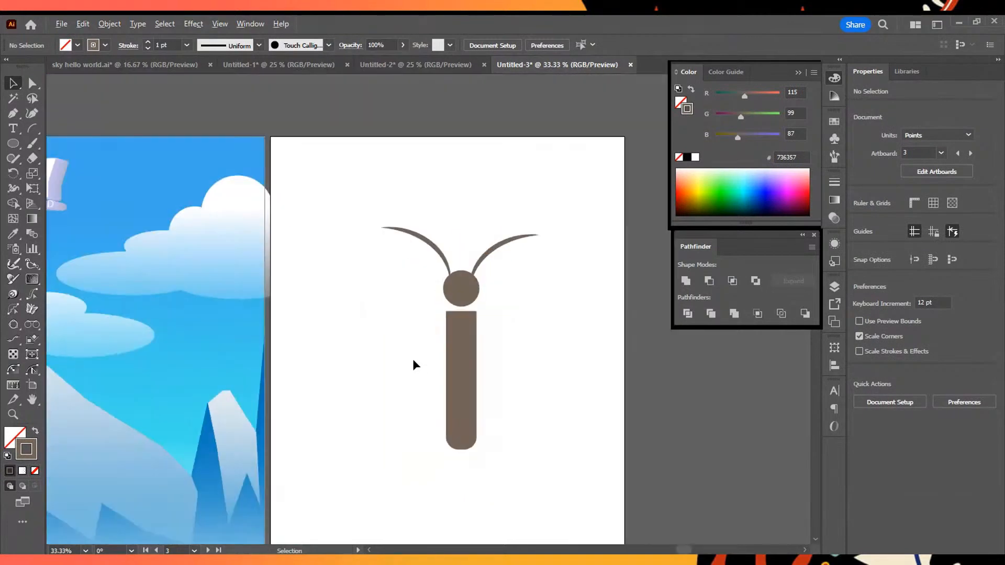
{"action": "scroll", "coordinate": [413, 361], "scroll_direction": "up", "scroll_amount": 1}
{"action": "left_click_drag", "start_coordinate": [396, 201], "coordinate": [544, 423]}
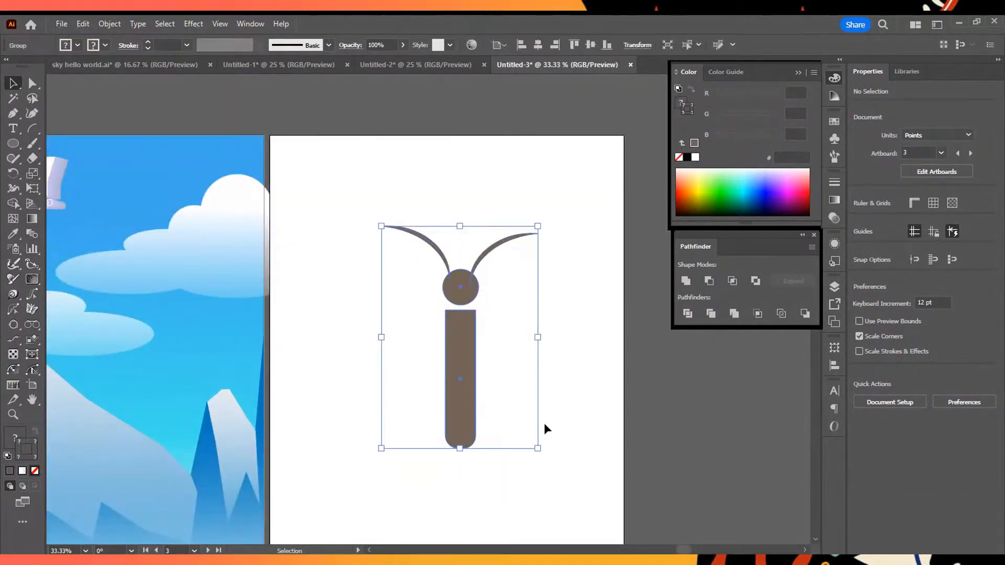
{"action": "left_click", "coordinate": [528, 337]}
- Start a pink FFAAC1 left wing with the Pen tool beside the body's top, with a straight upper edge and a wavy outer edge
{"action": "scroll", "coordinate": [468, 304], "scroll_direction": "up", "scroll_amount": 1}
{"action": "scroll", "coordinate": [468, 306], "scroll_direction": "down", "scroll_amount": 1}
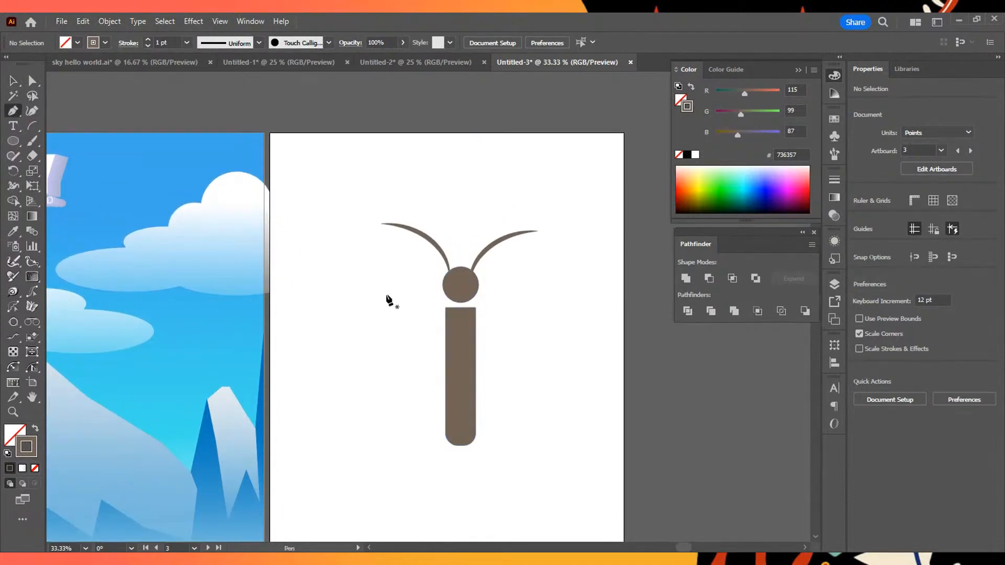
{"action": "left_click", "coordinate": [418, 293]}
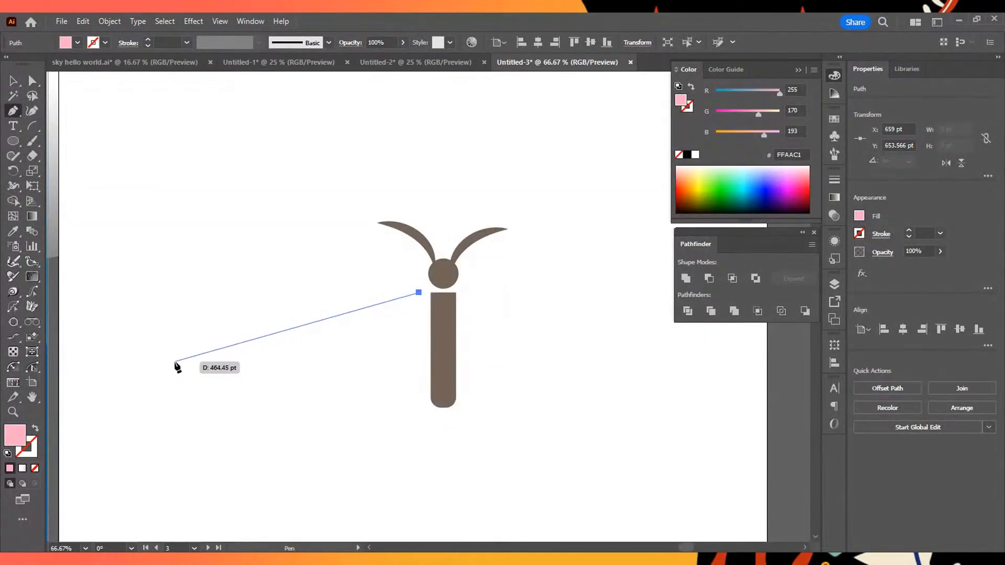
{"action": "left_click", "coordinate": [159, 372]}
{"action": "left_click_drag", "start_coordinate": [138, 437], "coordinate": [152, 460]}
{"action": "left_click_drag", "start_coordinate": [219, 465], "coordinate": [228, 474]}
{"action": "key", "text": "space"}
{"action": "left_click_drag", "start_coordinate": [302, 414], "coordinate": [287, 313]}
{"action": "left_click_drag", "start_coordinate": [274, 403], "coordinate": [371, 383]}
- Redraw the wing's rounded lower lobe, curve its inner edge up along the body, and close the path at the starting point
{"action": "key", "text": "alt+Tab"}
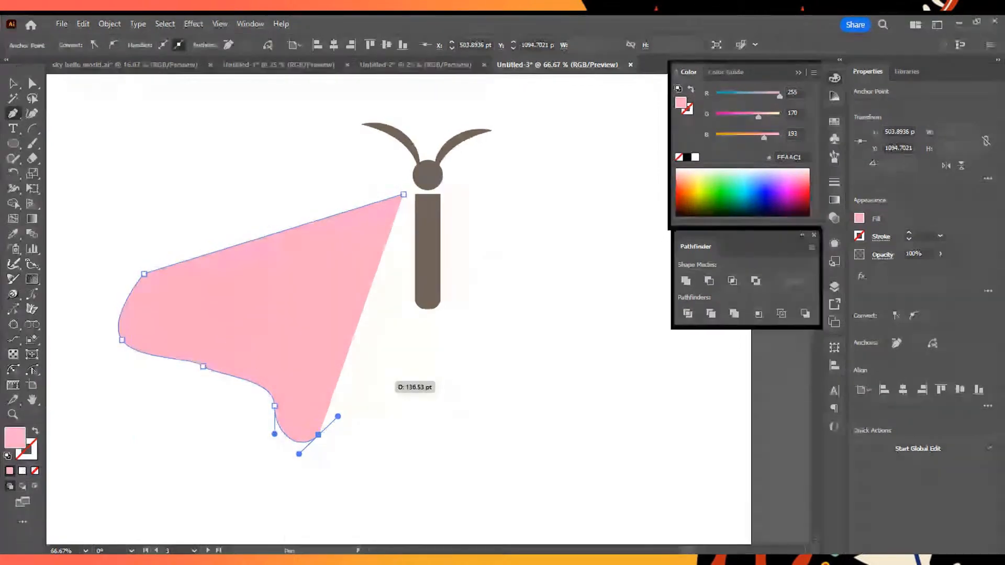
{"action": "key", "text": "ctrl+z"}
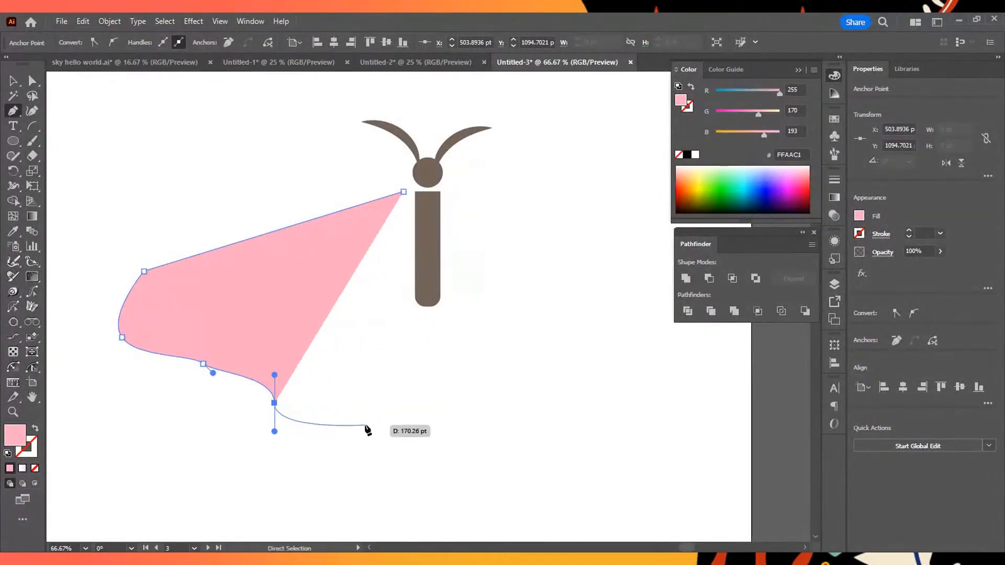
{"action": "left_click", "coordinate": [329, 450]}
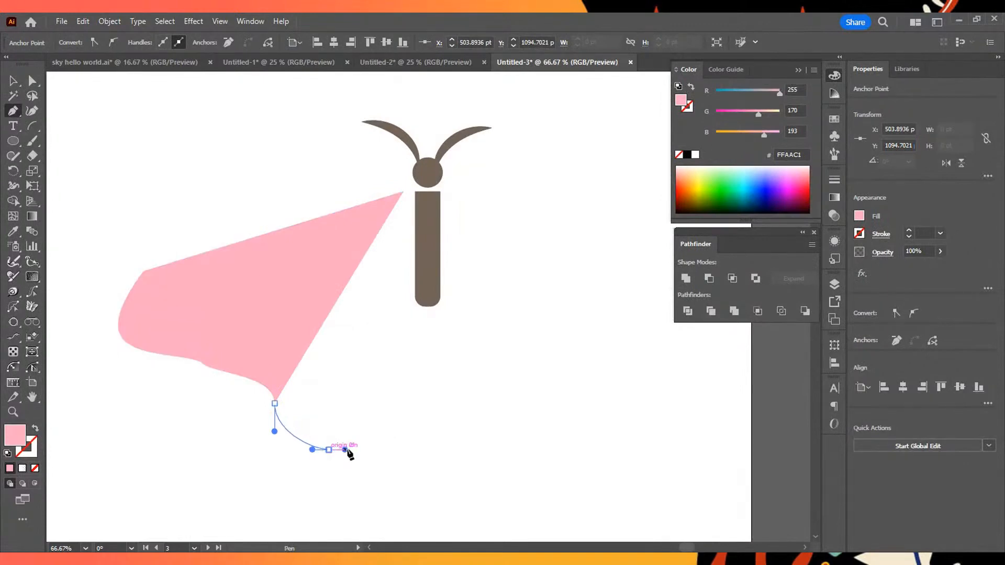
{"action": "left_click_drag", "start_coordinate": [413, 390], "coordinate": [417, 359]}
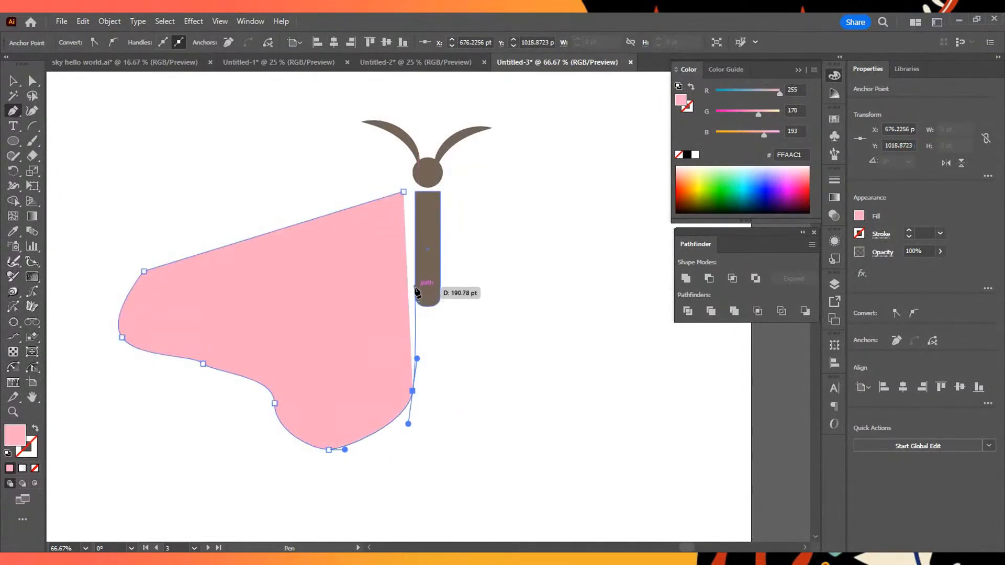
{"action": "key", "text": "ctrl+z"}
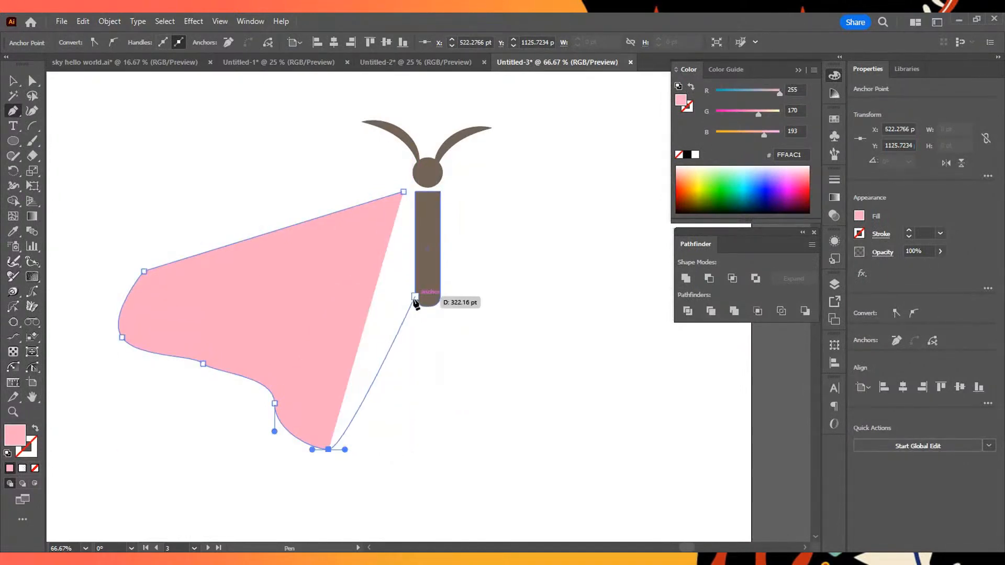
{"action": "left_click_drag", "start_coordinate": [418, 337], "coordinate": [422, 290]}
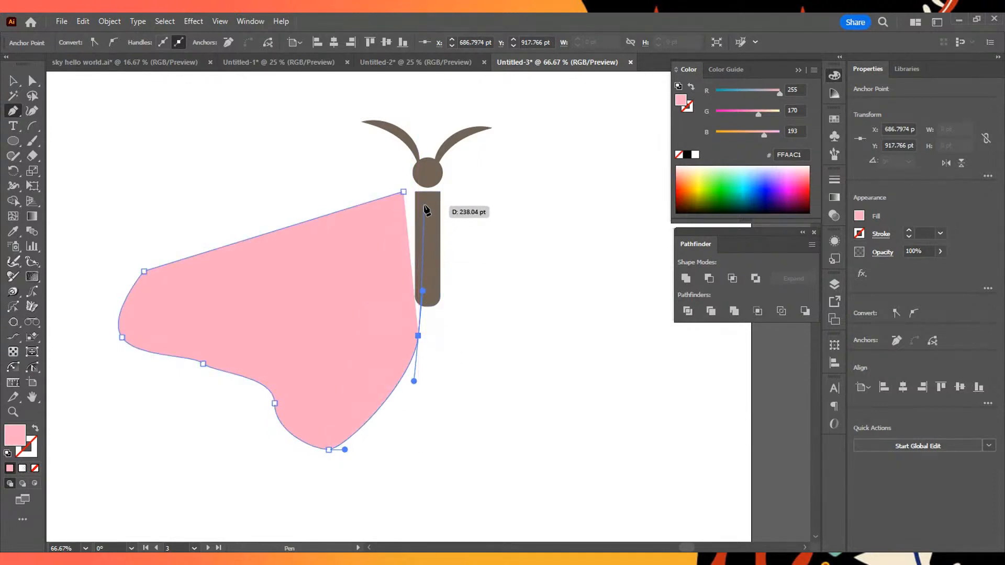
{"action": "left_click", "coordinate": [403, 192]}
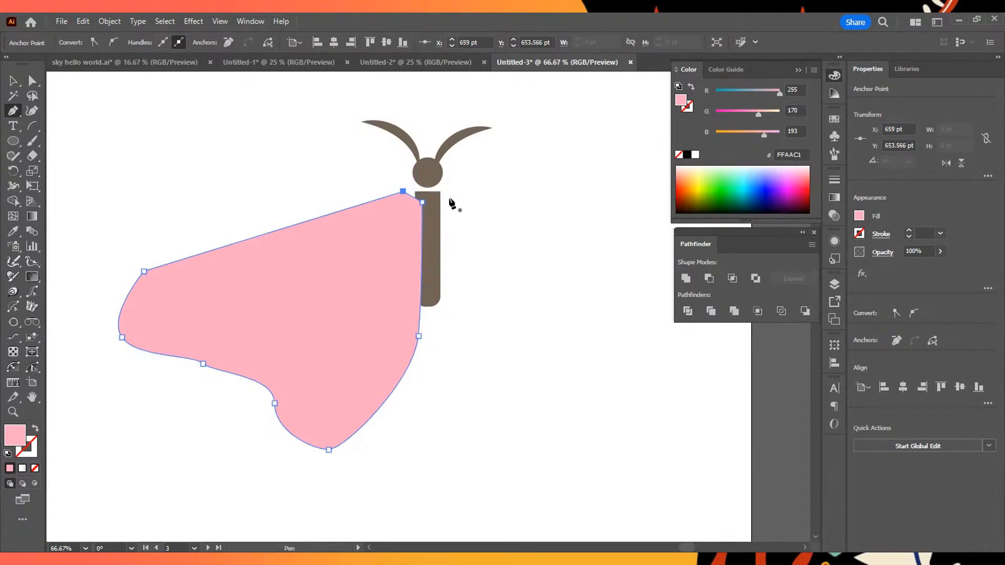
- Level the wing's upper inner corner with its starting point and fill the wing with orange FFA006
{"action": "left_click_drag", "start_coordinate": [424, 202], "coordinate": [424, 192]}
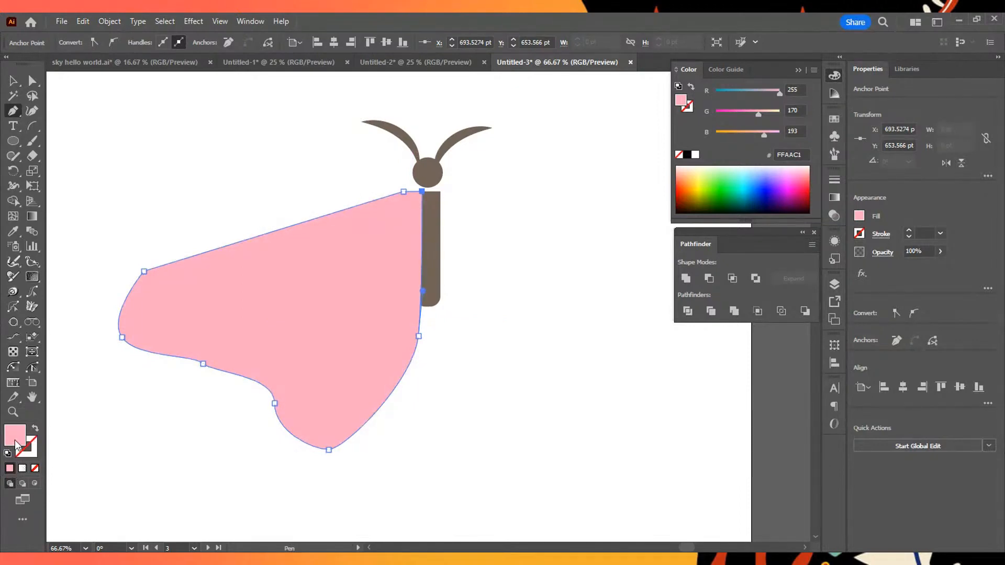
{"action": "left_click_drag", "start_coordinate": [697, 202], "coordinate": [694, 185]}
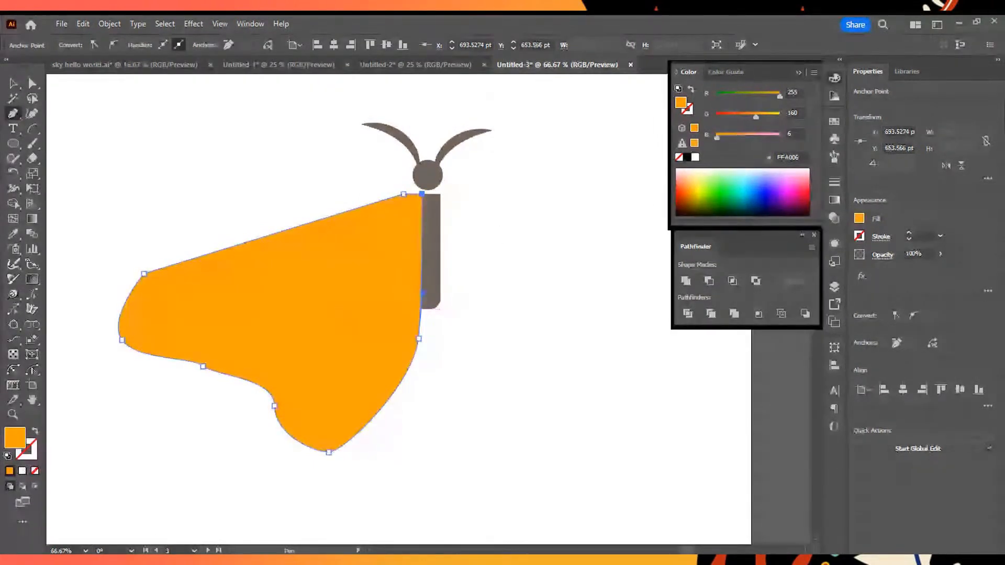
- Try to create a copy of the wing reflected across the vertical axis while its corner anchor point is selected
{"action": "mouse_move", "coordinate": [419, 367]}
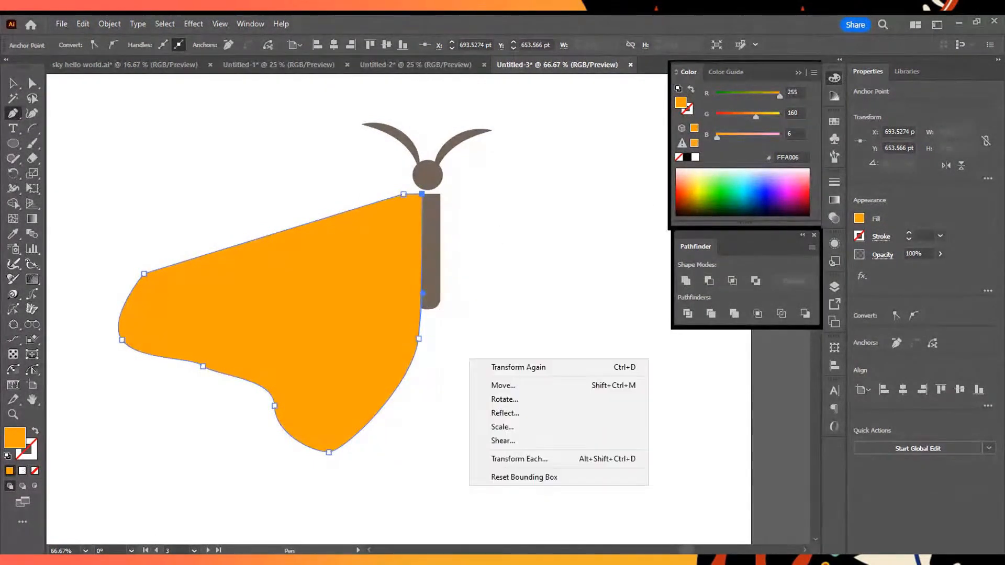
{"action": "left_click", "coordinate": [523, 416]}
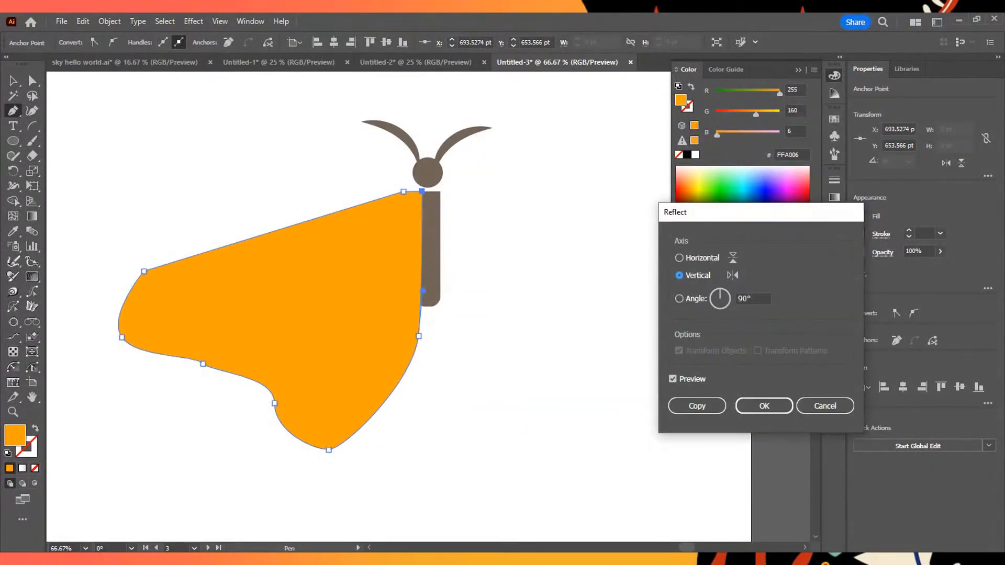
{"action": "left_click", "coordinate": [697, 405]}
{"action": "left_click", "coordinate": [402, 293], "text": "ctrl"}
{"action": "left_click", "coordinate": [18, 78]}
{"action": "right_click", "coordinate": [227, 300]}
{"action": "left_click", "coordinate": [226, 302]}
{"action": "right_click", "coordinate": [362, 380]}
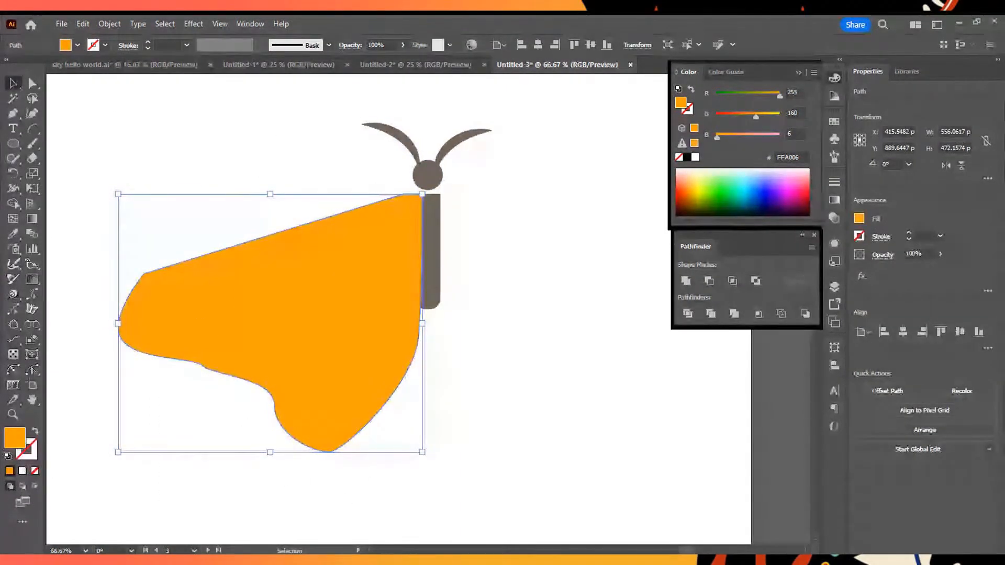
{"action": "mouse_move", "coordinate": [422, 477]}
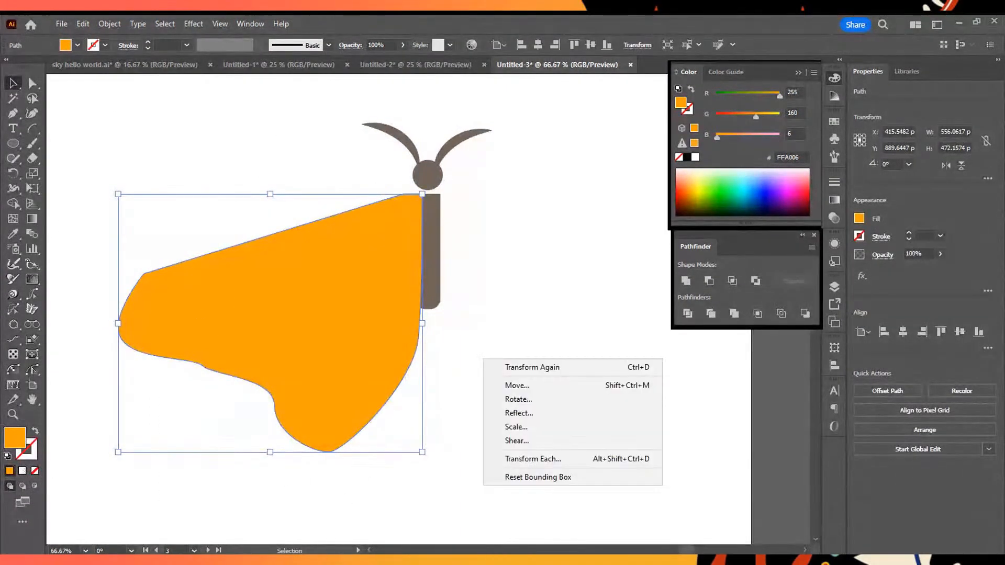
{"action": "left_click", "coordinate": [563, 415]}
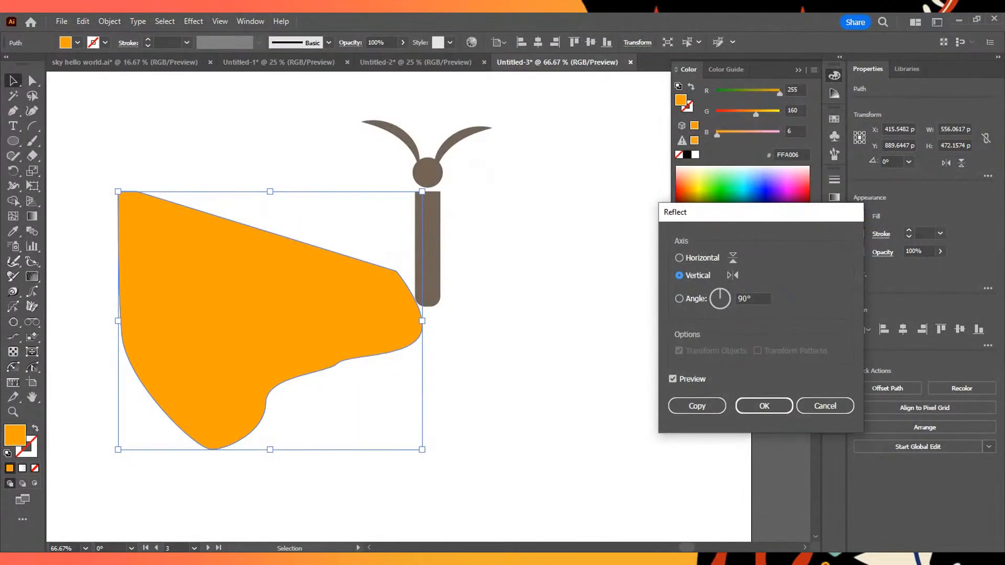
{"action": "left_click", "coordinate": [679, 258]}
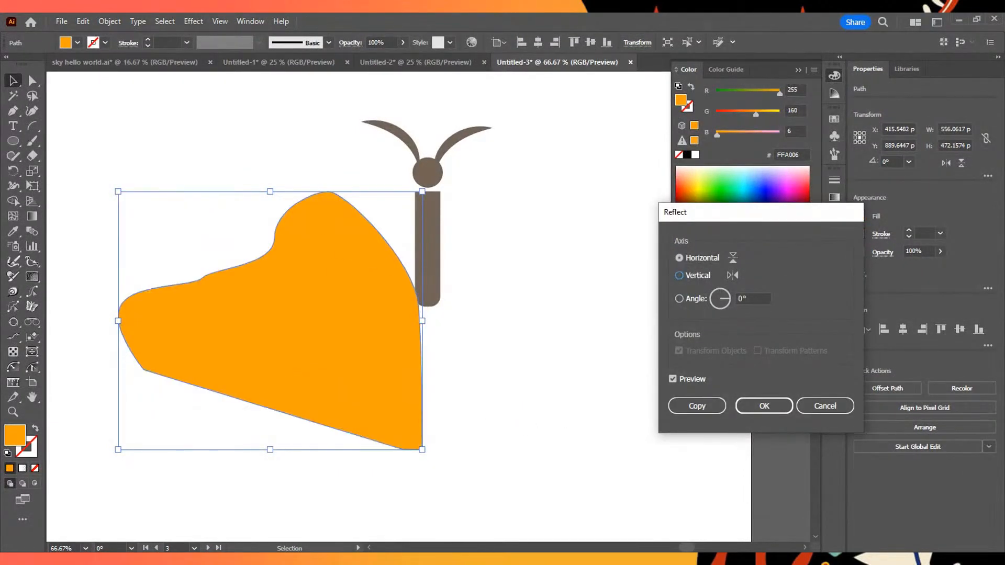
{"action": "left_click", "coordinate": [679, 275]}
{"action": "left_click", "coordinate": [825, 406]}
{"action": "left_click_drag", "start_coordinate": [226, 156], "coordinate": [330, 514]}
{"action": "right_click", "coordinate": [325, 347]}
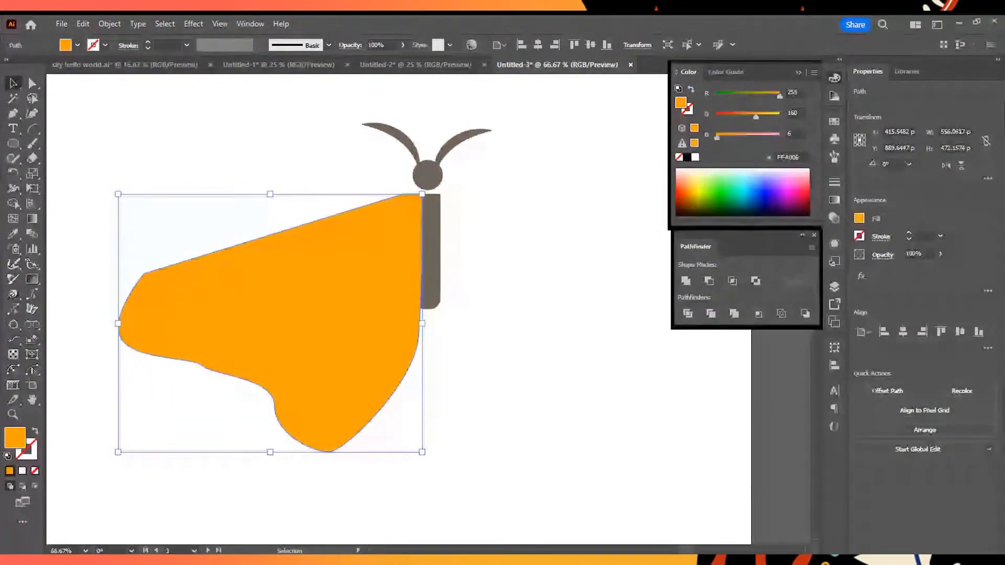
{"action": "mouse_move", "coordinate": [397, 365]}
{"action": "left_click", "coordinate": [564, 415]}
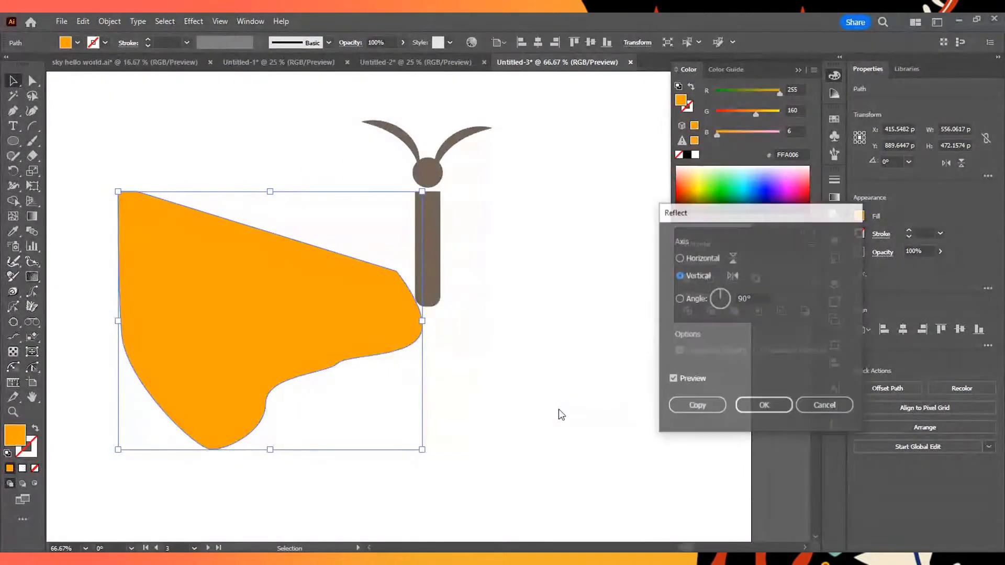
{"action": "left_click", "coordinate": [679, 275]}
{"action": "left_click", "coordinate": [679, 258]}
{"action": "left_click", "coordinate": [679, 275]}
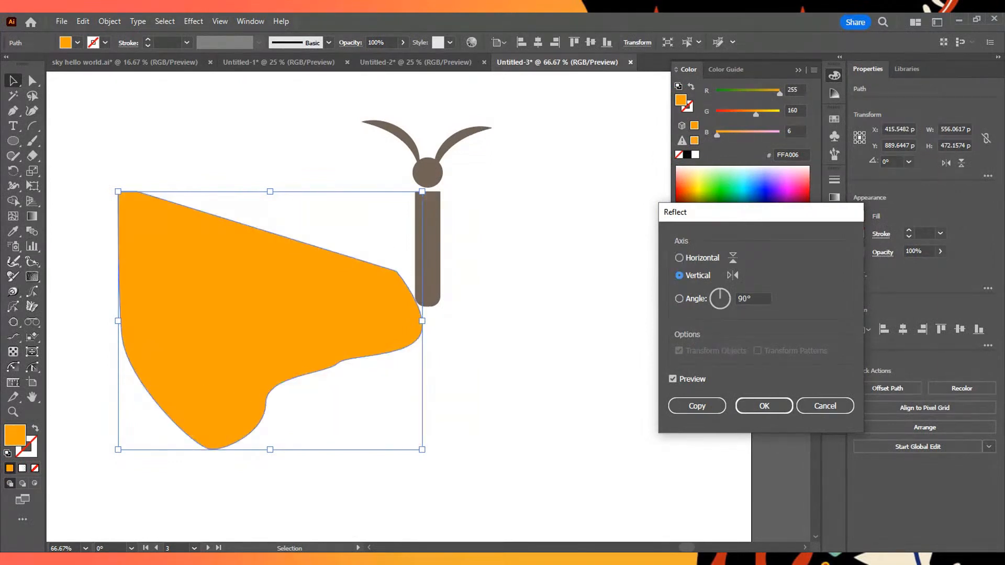
{"action": "left_click", "coordinate": [825, 406]}
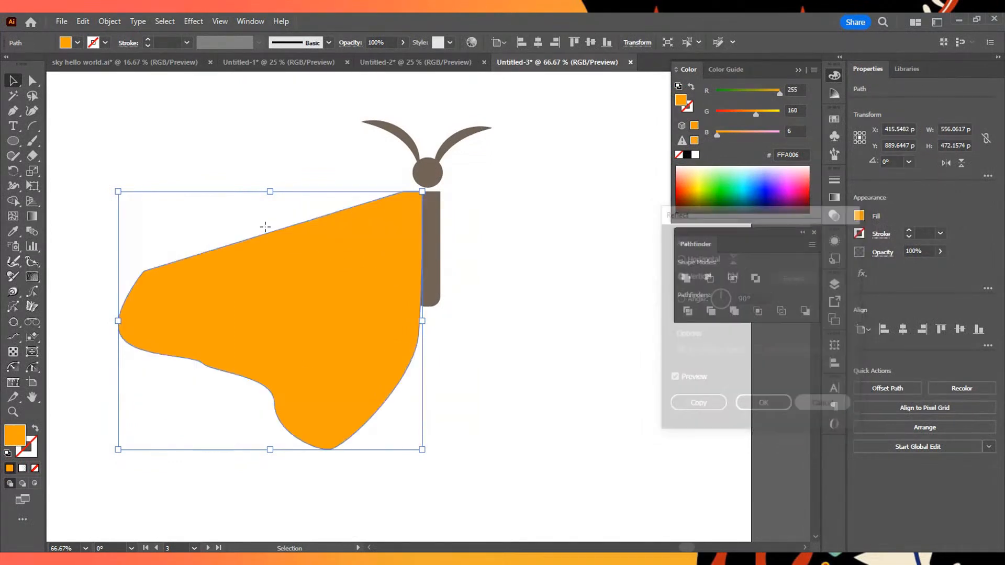
- Create a copy of the whole left wing reflected across the vertical axis, and move it to the right side of the body
{"action": "right_click", "coordinate": [378, 276]}
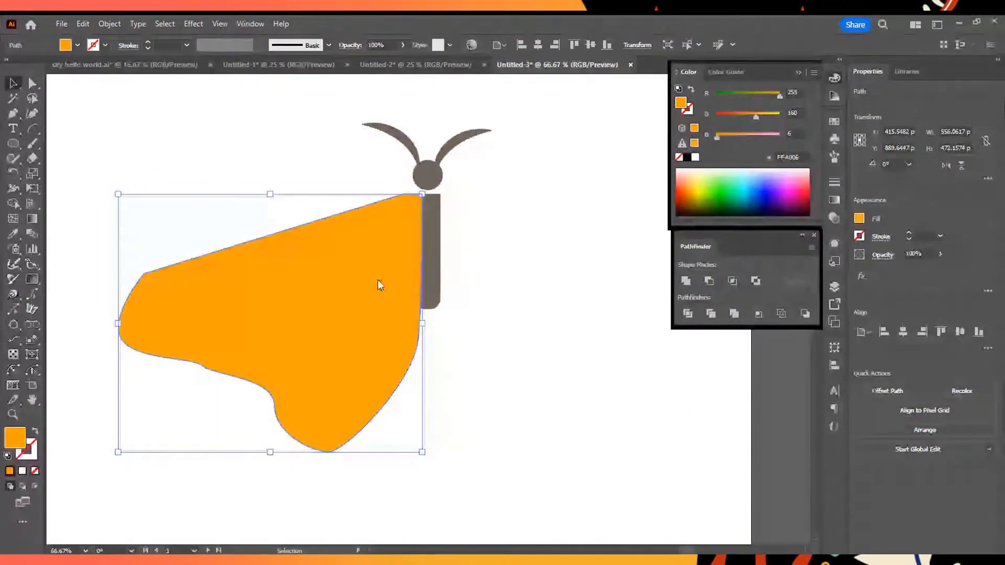
{"action": "mouse_move", "coordinate": [442, 488]}
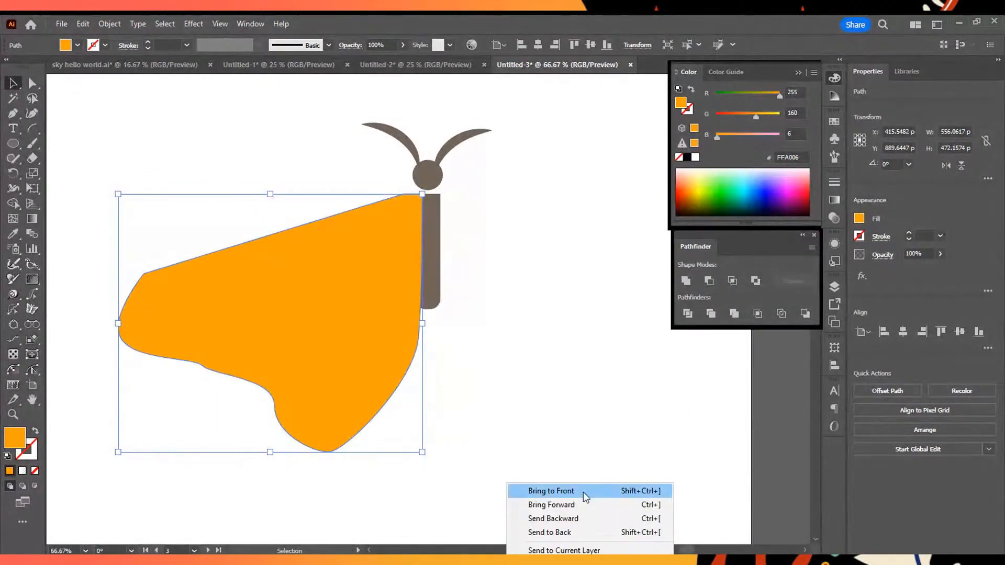
{"action": "left_click", "coordinate": [579, 412]}
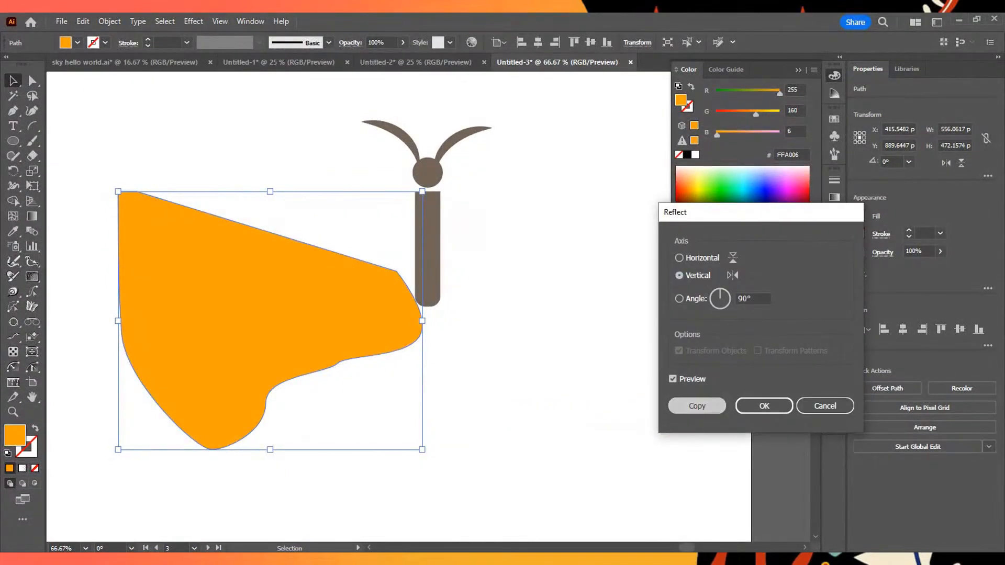
{"action": "left_click", "coordinate": [697, 405]}
{"action": "left_click_drag", "start_coordinate": [218, 292], "coordinate": [565, 325]}
{"action": "left_click", "coordinate": [579, 167]}
- Examine the butterfly's two wings up close and next to the drawings on the other artboards
{"action": "key", "text": "ctrl+minus"}
{"action": "key", "text": "ctrl+minus"}
{"action": "key", "text": "ctrl+minus"}
{"action": "scroll", "coordinate": [582, 166], "scroll_direction": "down", "scroll_amount": 2}
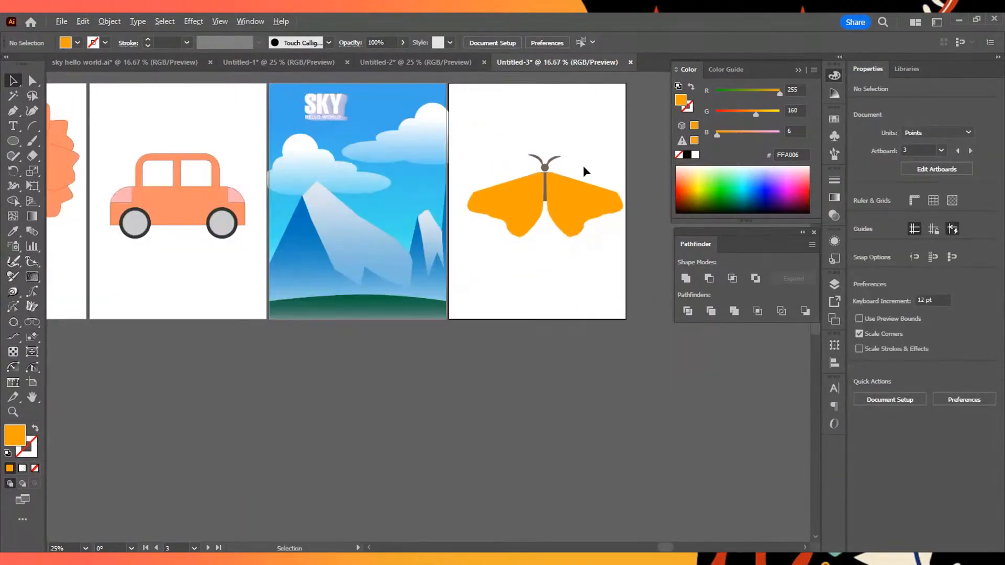
{"action": "scroll", "coordinate": [583, 166], "scroll_direction": "up", "scroll_amount": 4}
{"action": "left_click", "coordinate": [531, 257]}
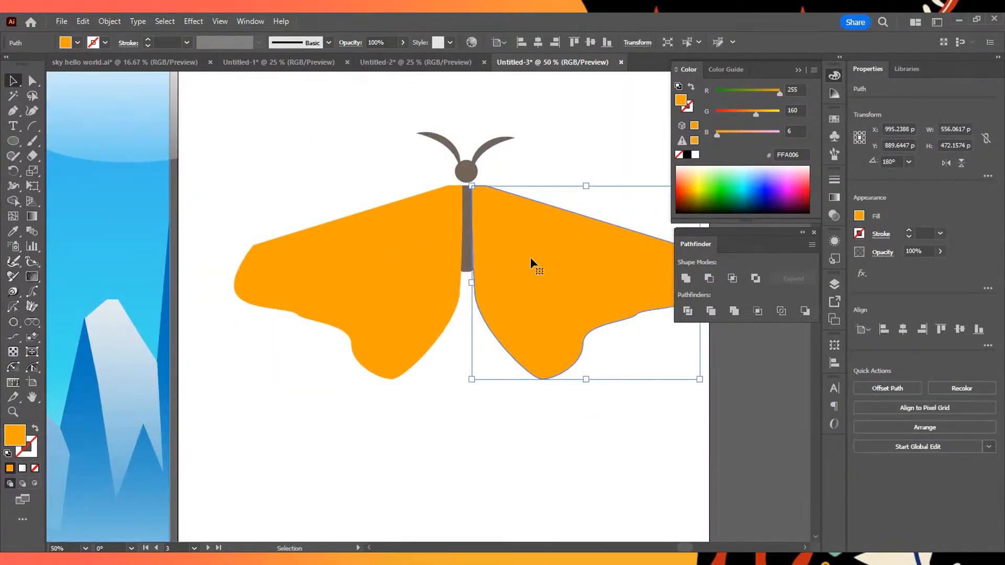
{"action": "left_click", "coordinate": [424, 257]}
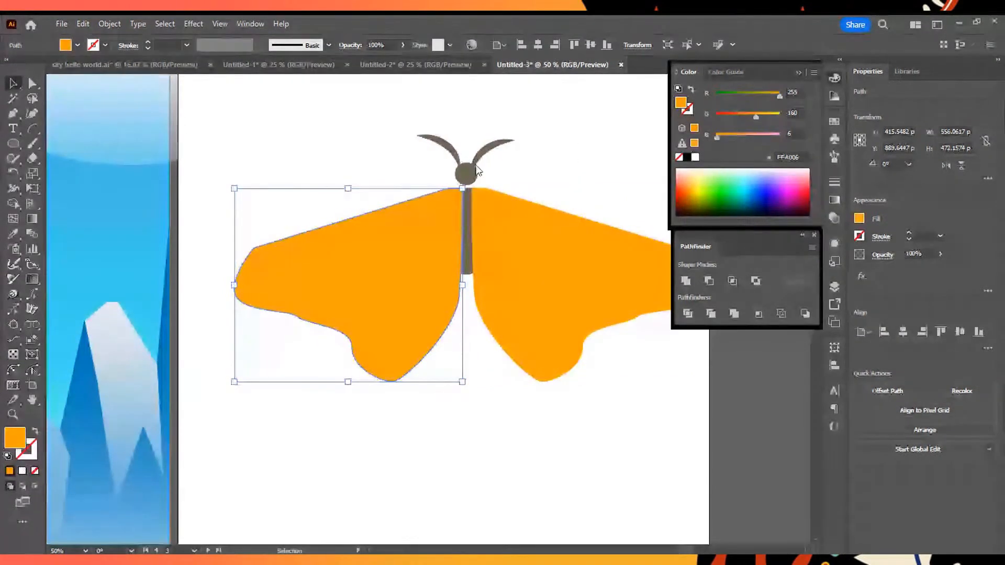
{"action": "left_click", "coordinate": [572, 181]}
{"action": "scroll", "coordinate": [572, 181], "scroll_direction": "down", "scroll_amount": 4}
{"action": "scroll", "coordinate": [550, 241], "scroll_direction": "up", "scroll_amount": 1}
{"action": "scroll", "coordinate": [550, 241], "scroll_direction": "up", "scroll_amount": 1}
{"action": "scroll", "coordinate": [551, 226], "scroll_direction": "down", "scroll_amount": 2}
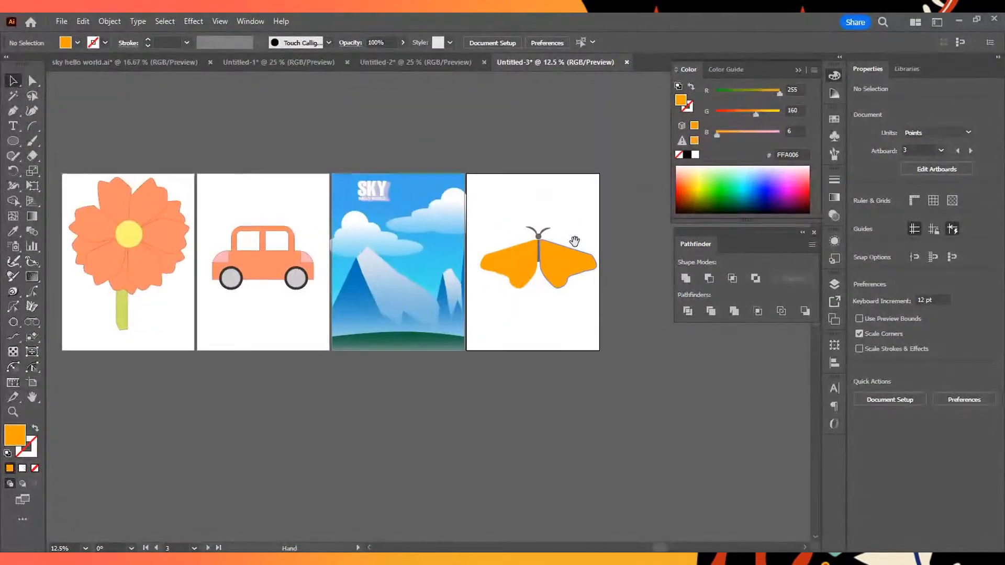
{"action": "scroll", "coordinate": [576, 251], "scroll_direction": "up", "scroll_amount": 2}
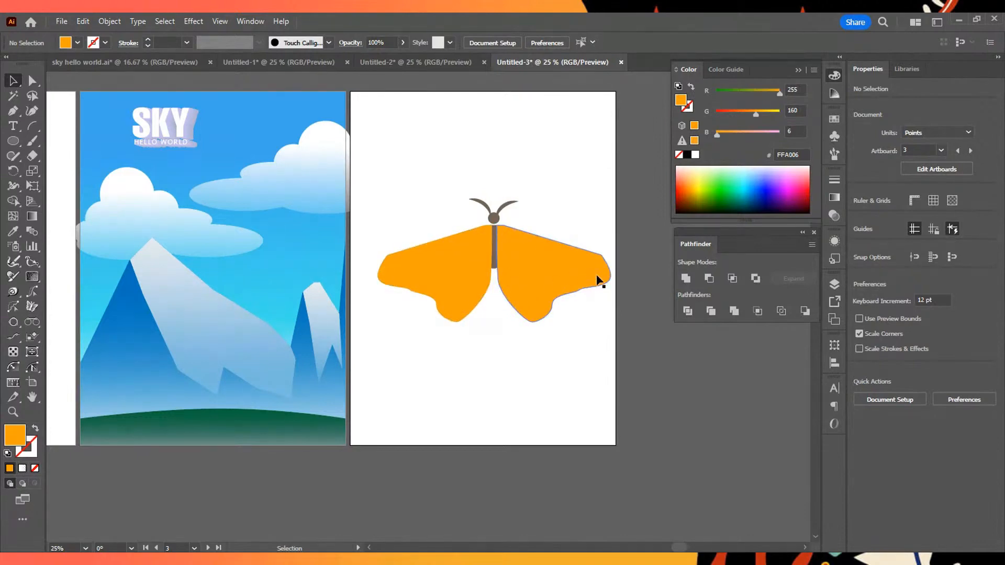
- Create a 90% uniformly scaled copy of the left wing, fill it with near-black 0D0000 and shift it slightly toward the body
{"action": "left_click", "coordinate": [407, 271]}
{"action": "scroll", "coordinate": [524, 301], "scroll_direction": "up", "scroll_amount": 3}
{"action": "scroll", "coordinate": [335, 174], "scroll_direction": "down", "scroll_amount": 1}
{"action": "scroll", "coordinate": [284, 127], "scroll_direction": "up", "scroll_amount": 3}
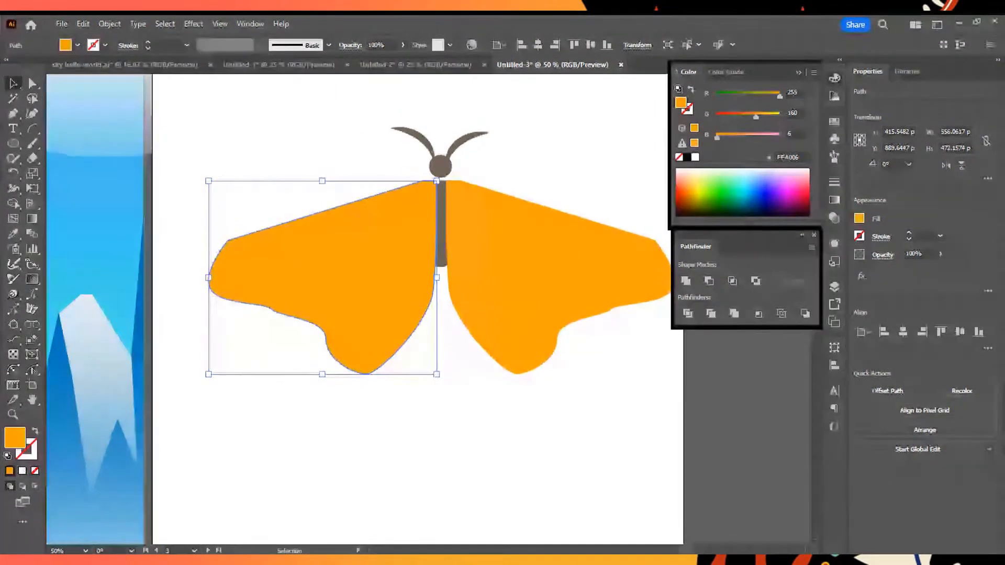
{"action": "right_click", "coordinate": [489, 359]}
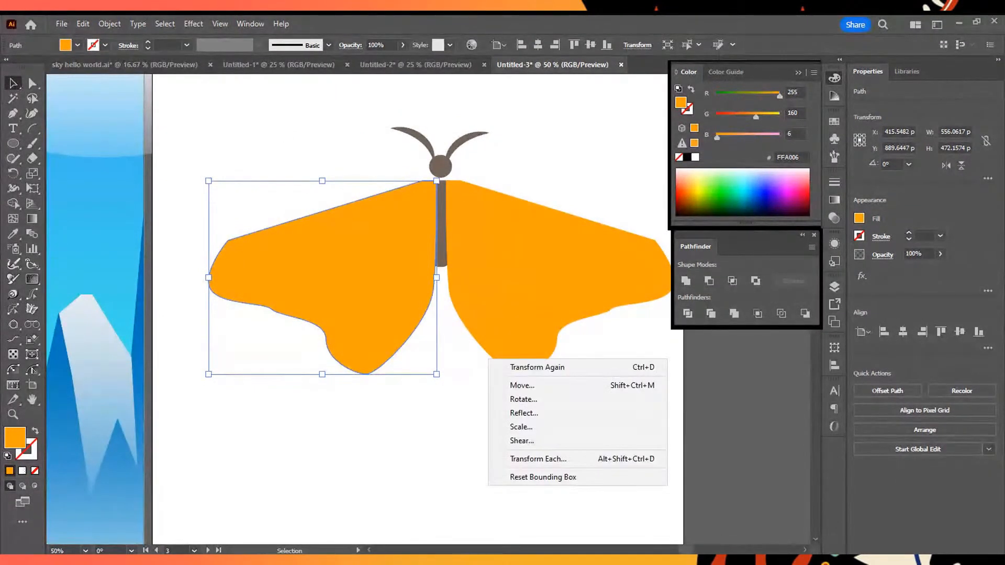
{"action": "left_click", "coordinate": [545, 422]}
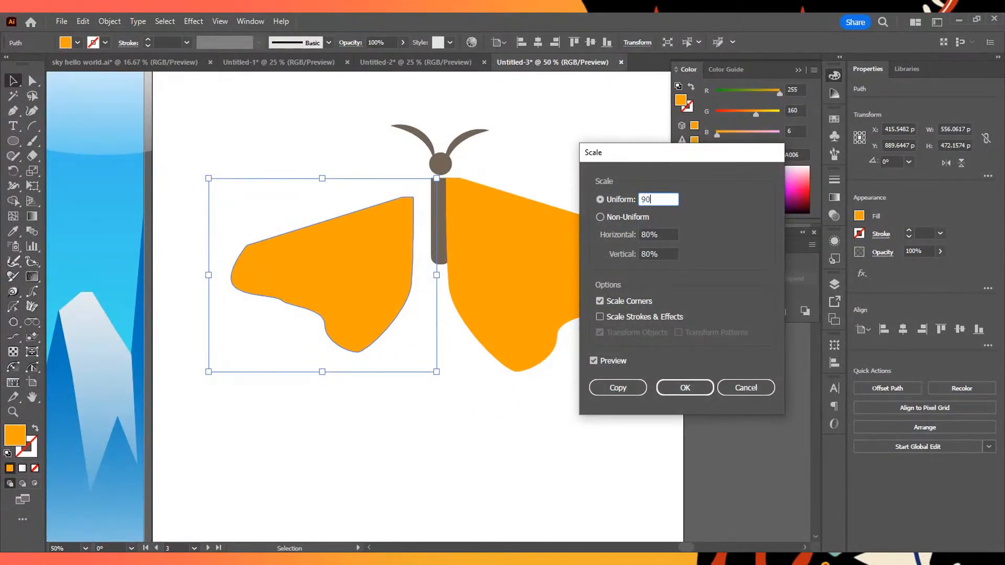
{"action": "left_click", "coordinate": [626, 388]}
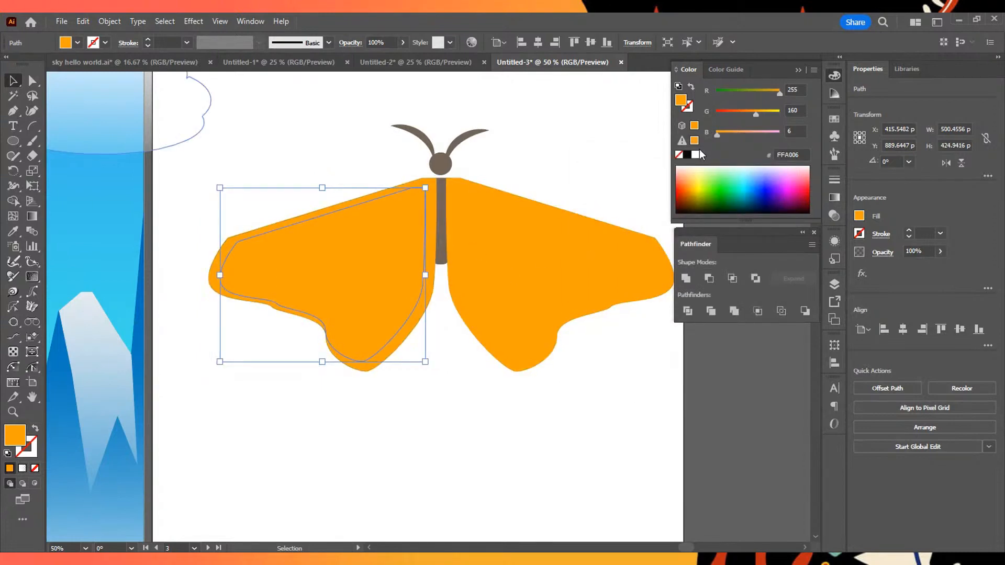
{"action": "left_click_drag", "start_coordinate": [681, 202], "coordinate": [677, 208]}
{"action": "left_click_drag", "start_coordinate": [379, 291], "coordinate": [382, 289]}
- Create a 90% uniformly scaled copy of the right wing and fill it with black 000000
{"action": "left_click", "coordinate": [525, 243]}
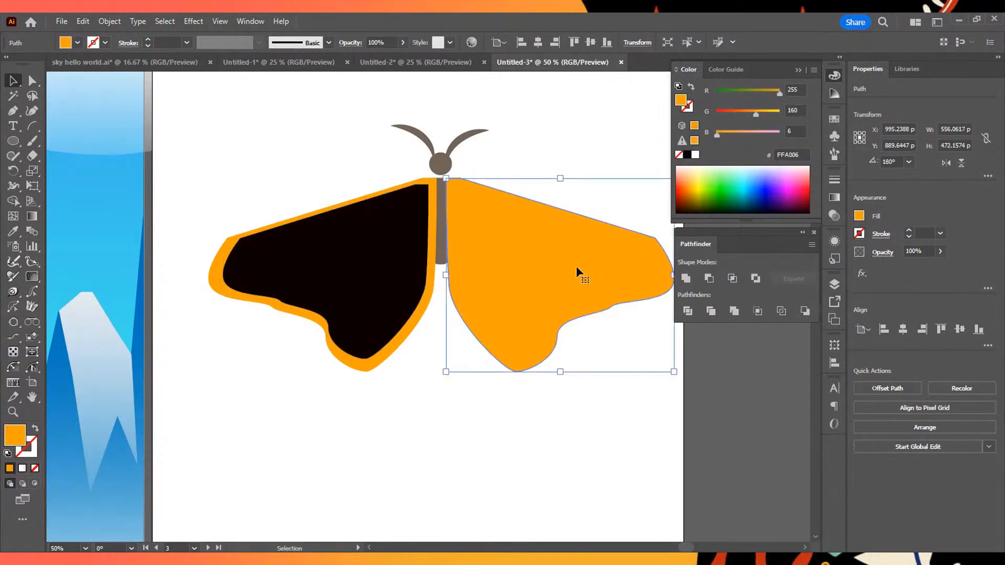
{"action": "right_click", "coordinate": [693, 360]}
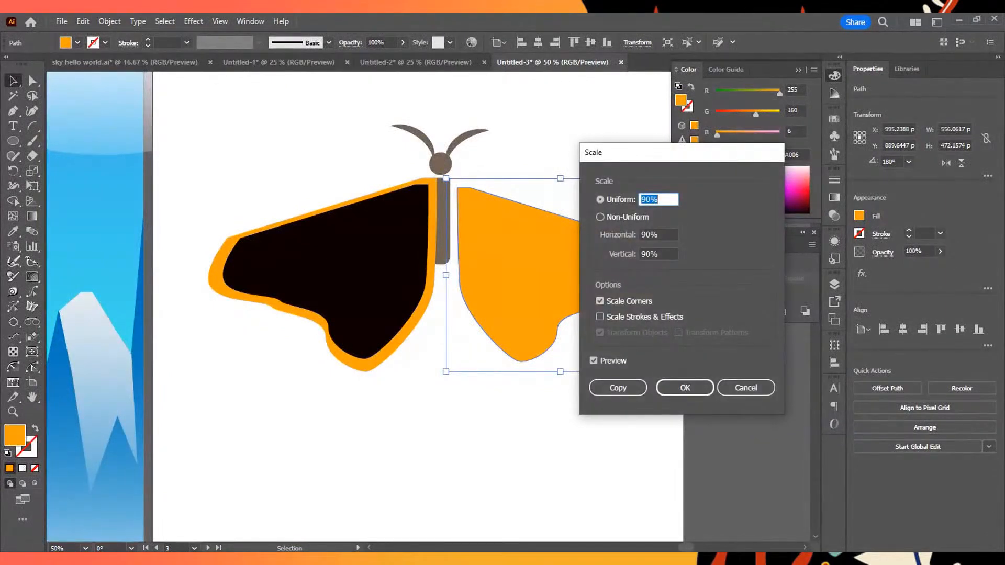
{"action": "left_click", "coordinate": [618, 387]}
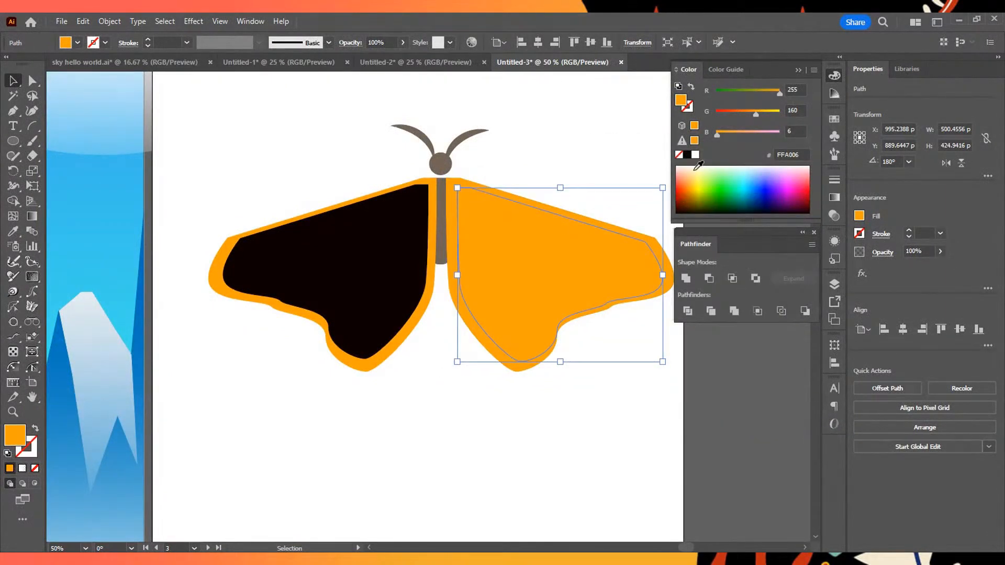
{"action": "left_click", "coordinate": [686, 155]}
{"action": "left_click", "coordinate": [594, 414]}
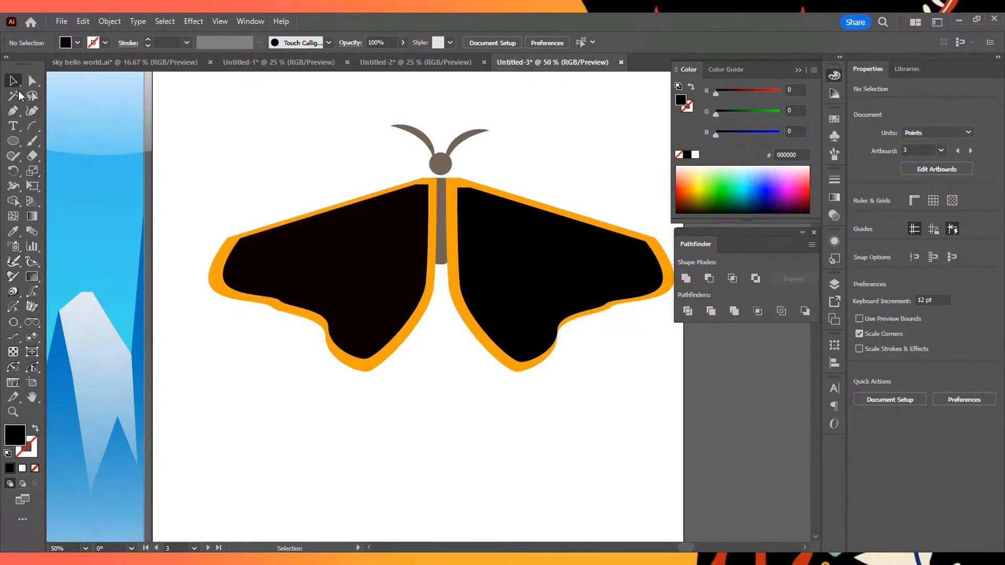
- Draw a diagonal line about 265 pt wide and 140 pt high across the lower part of the left inner wing
{"action": "left_click", "coordinate": [32, 126]}
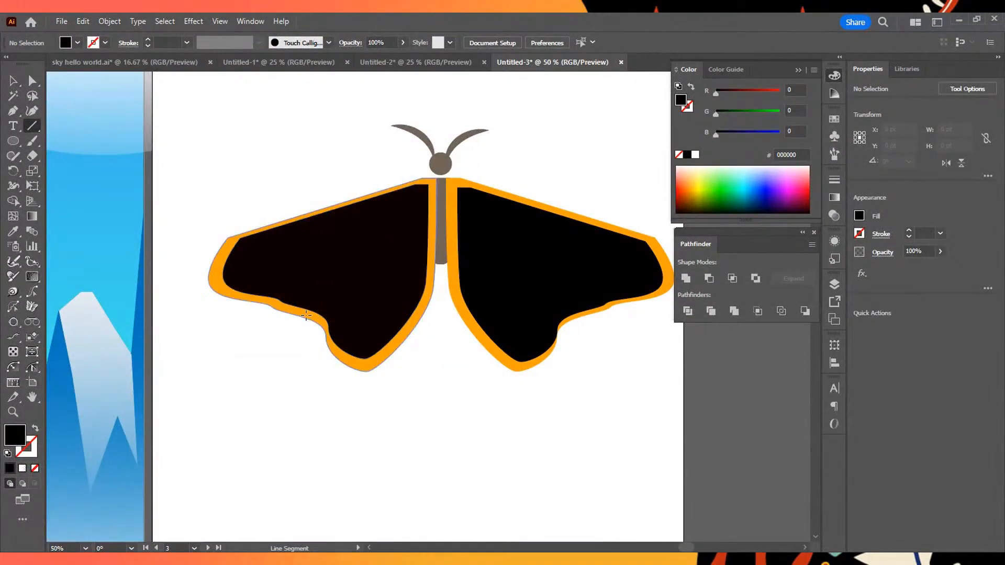
{"action": "left_click", "coordinate": [446, 254]}
{"action": "left_click", "coordinate": [249, 260]}
{"action": "left_click_drag", "start_coordinate": [430, 238], "coordinate": [430, 264]}
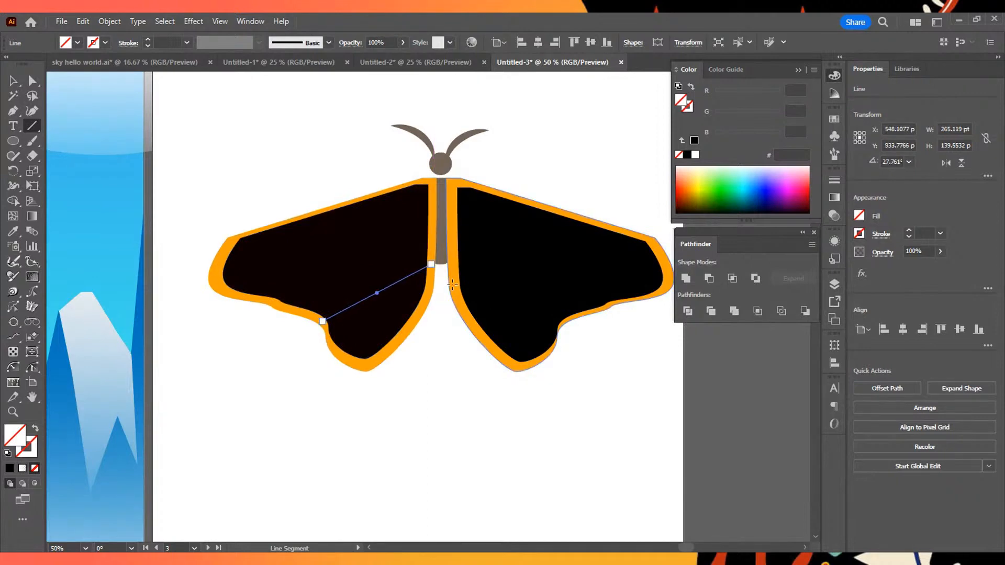
{"action": "left_click", "coordinate": [13, 81]}
{"action": "left_click", "coordinate": [355, 268]}
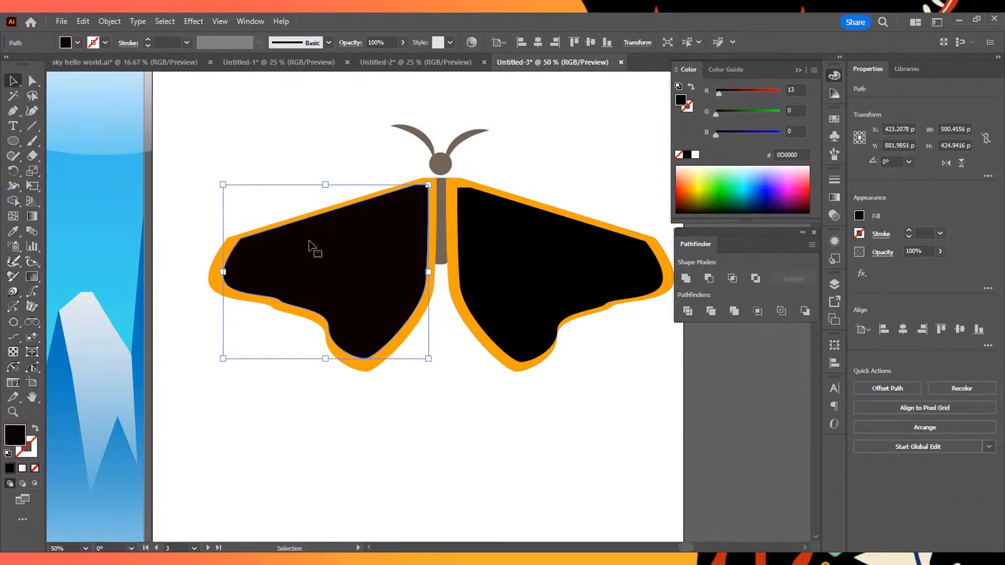
{"action": "key", "text": "a"}
{"action": "left_click_drag", "start_coordinate": [431, 200], "coordinate": [416, 223]}
{"action": "key", "text": "ctrl+z"}
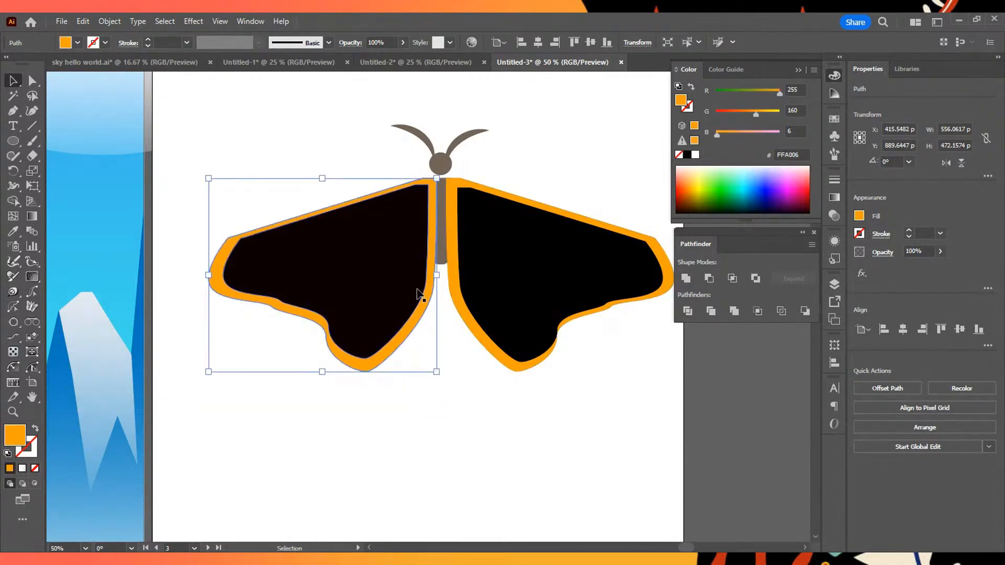
{"action": "left_click", "coordinate": [419, 291]}
{"action": "left_click", "coordinate": [433, 255], "text": "shift"}
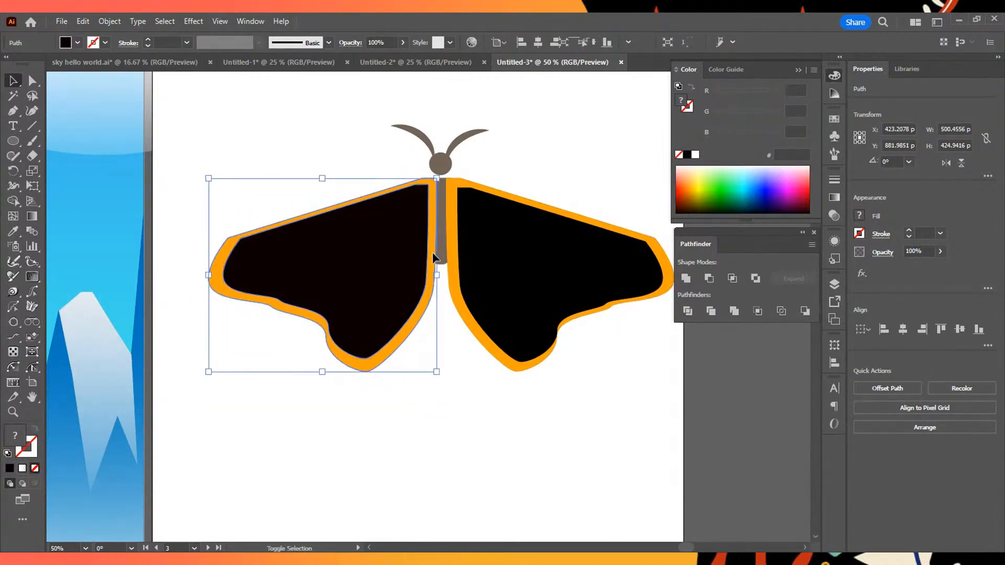
{"action": "key", "text": "ctrl+z"}
{"action": "key", "text": "ctrl+z"}
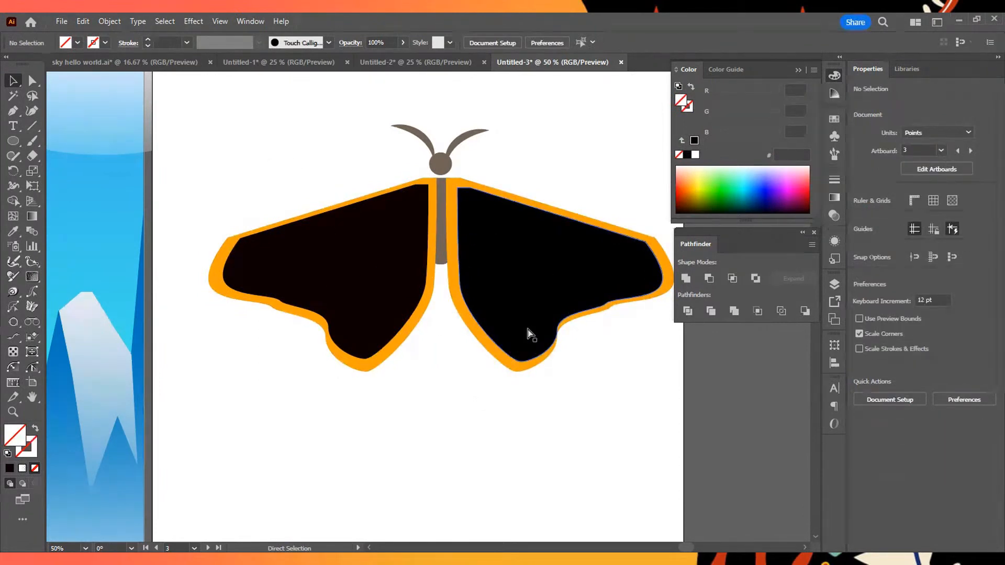
- In outline view, copy the diagonal line parallel above the original and stretch it across the left inner wing to about 366 pt wide
{"action": "key", "text": "ctrl+y"}
{"action": "scroll", "coordinate": [437, 280], "scroll_direction": "up", "scroll_amount": 3}
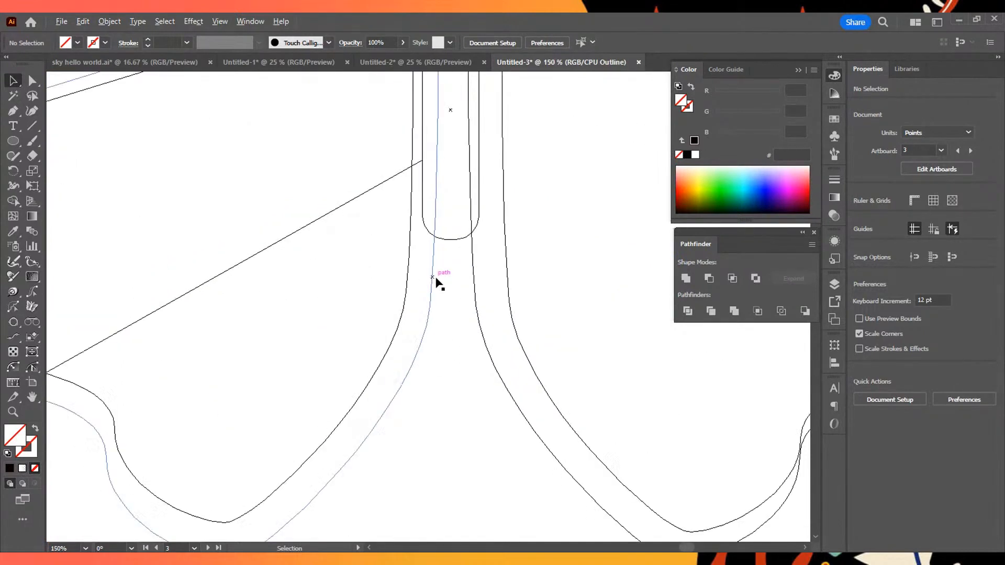
{"action": "scroll", "coordinate": [436, 280], "scroll_direction": "down", "scroll_amount": 10}
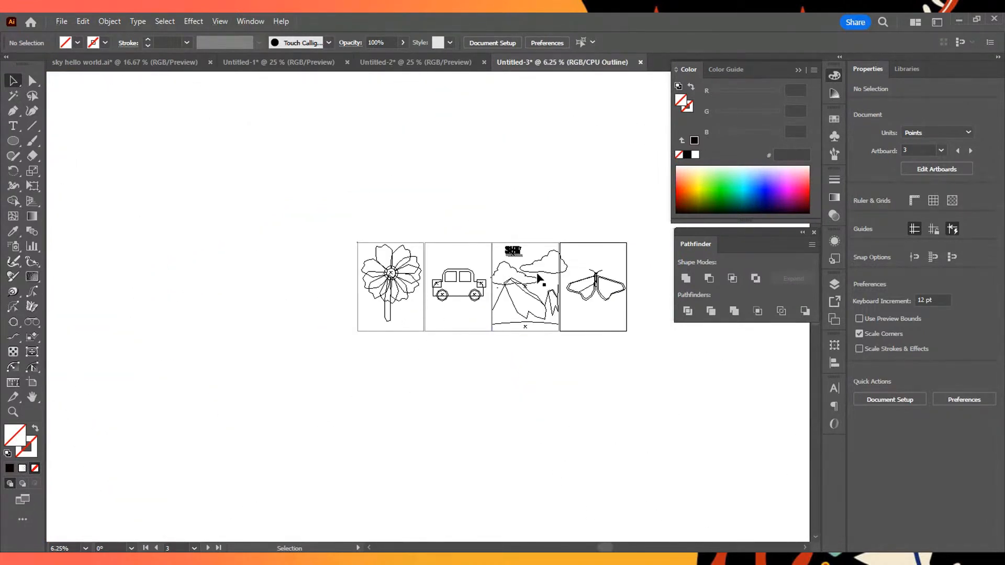
{"action": "scroll", "coordinate": [539, 277], "scroll_direction": "up", "scroll_amount": 4}
{"action": "scroll", "coordinate": [600, 292], "scroll_direction": "right", "scroll_amount": 3}
{"action": "scroll", "coordinate": [599, 270], "scroll_direction": "up", "scroll_amount": 2}
{"action": "left_click_drag", "start_coordinate": [597, 254], "coordinate": [491, 190]}
{"action": "scroll", "coordinate": [484, 247], "scroll_direction": "up", "scroll_amount": 3}
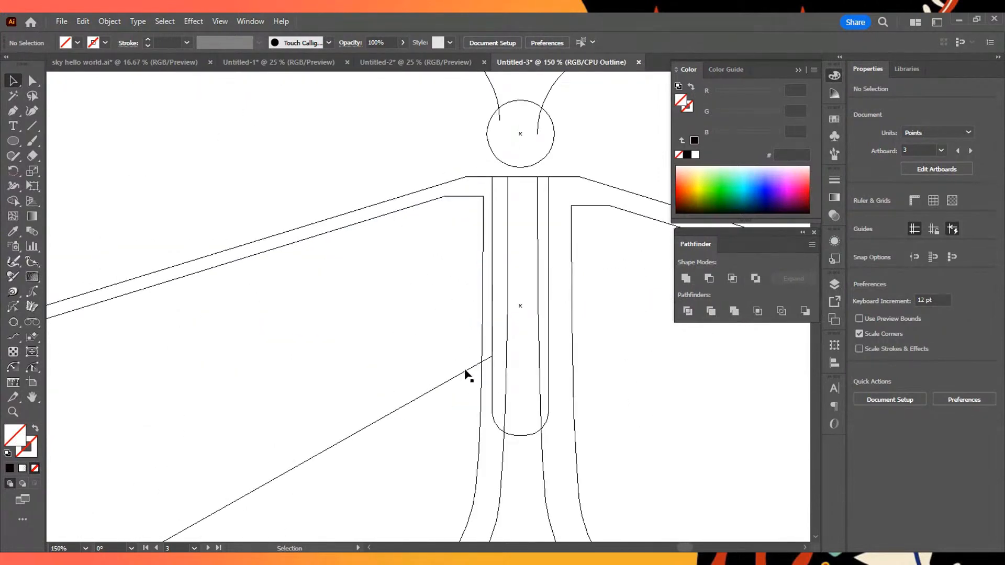
{"action": "left_click", "coordinate": [461, 373]}
{"action": "left_click_drag", "start_coordinate": [460, 373], "coordinate": [455, 316]}
{"action": "left_click_drag", "start_coordinate": [480, 350], "coordinate": [756, 204]}
{"action": "left_click_drag", "start_coordinate": [381, 363], "coordinate": [324, 400]}
{"action": "scroll", "coordinate": [274, 359], "scroll_direction": "down", "scroll_amount": 2}
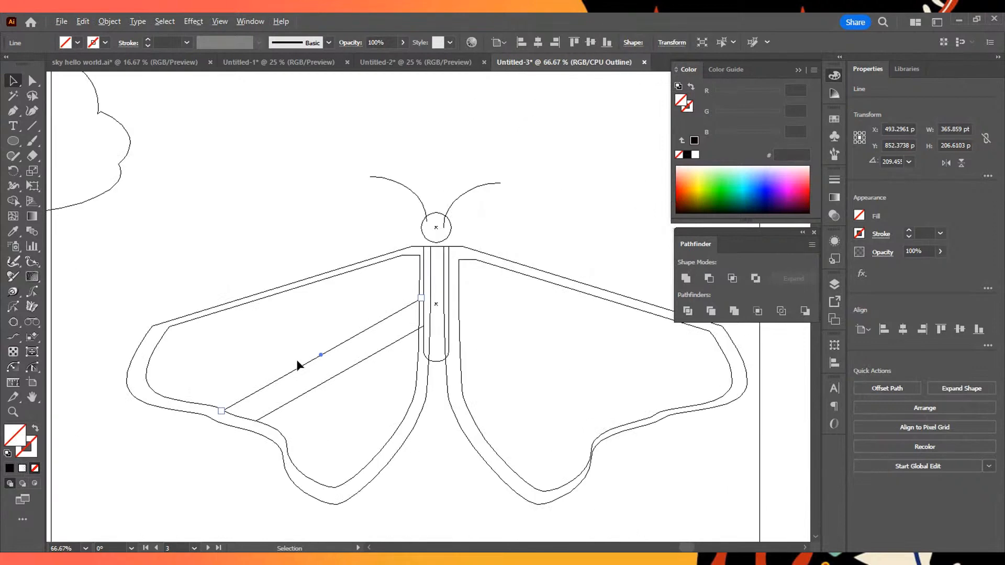
- Select the left inner wing shape together with both diagonal lines and return to the preview display
{"action": "left_click", "coordinate": [302, 287]}
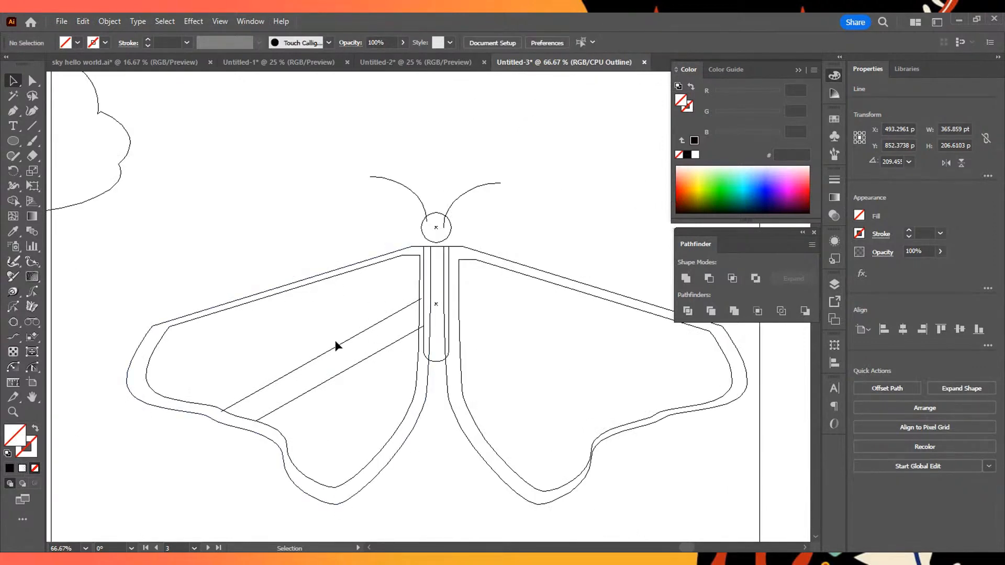
{"action": "left_click", "coordinate": [366, 330]}
{"action": "left_click", "coordinate": [412, 255], "text": "shift"}
{"action": "left_click", "coordinate": [396, 340], "text": "shift"}
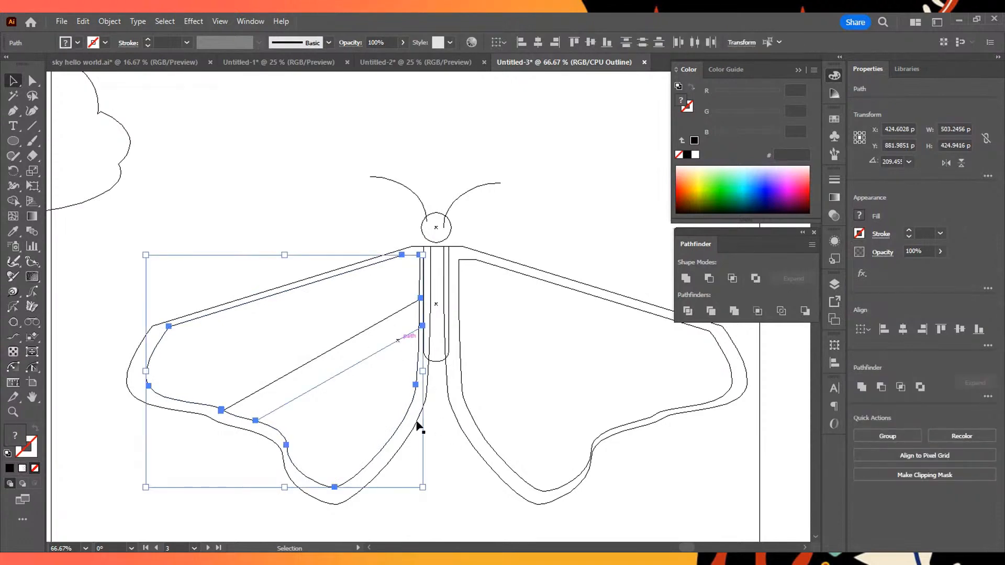
{"action": "left_click", "coordinate": [345, 348], "text": "shift"}
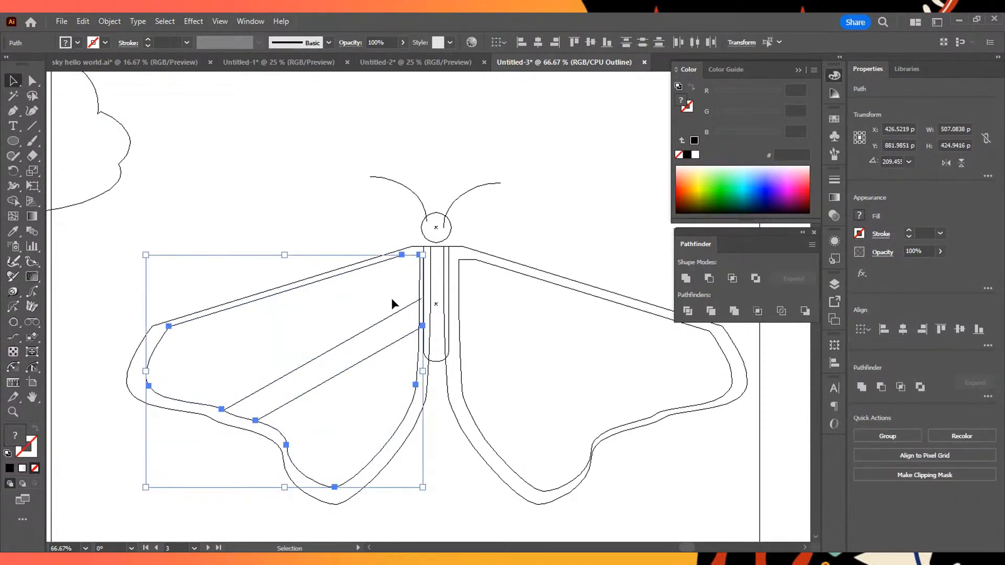
{"action": "key", "text": "a"}
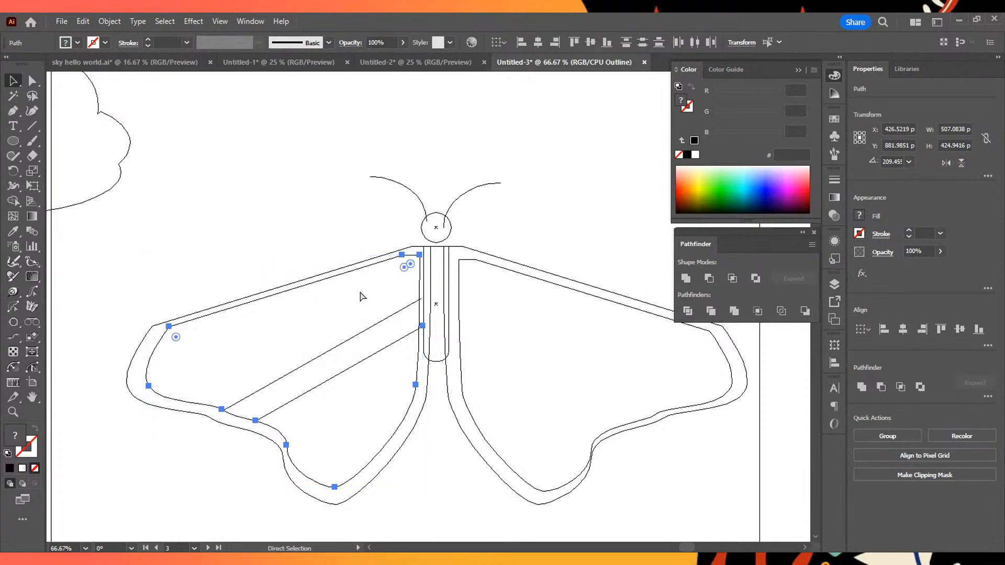
{"action": "key", "text": "ctrl+y"}
{"action": "key", "text": "v"}
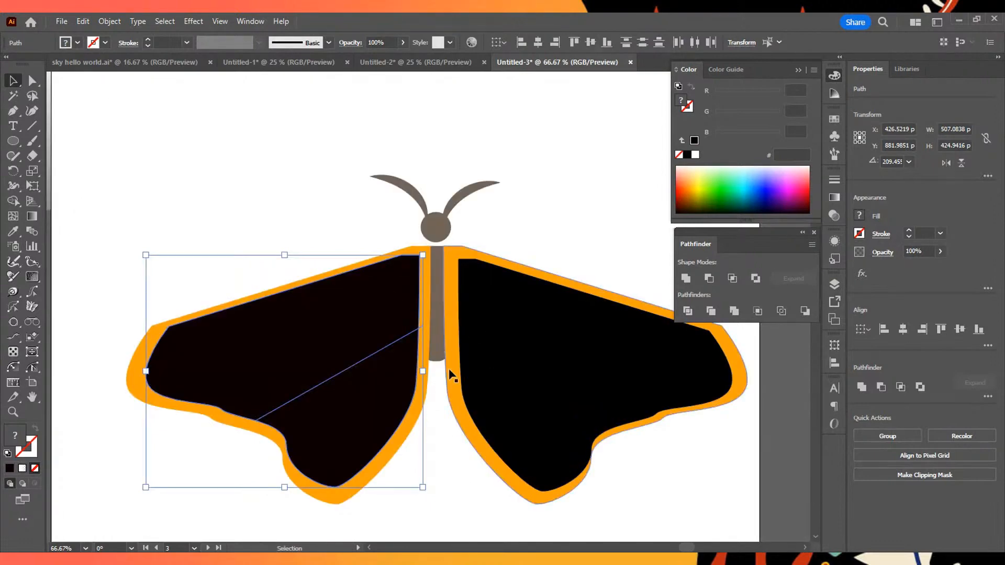
- Remove the band between the two diagonal lines from the left inner wing with Shape Builder, and deselect everything
{"action": "left_click_drag", "start_coordinate": [356, 386], "coordinate": [403, 420]}
{"action": "key", "text": "ctrl+z"}
{"action": "key", "text": "a"}
{"action": "key", "text": "v"}
{"action": "key", "text": "a"}
{"action": "key", "text": "ctrl"}
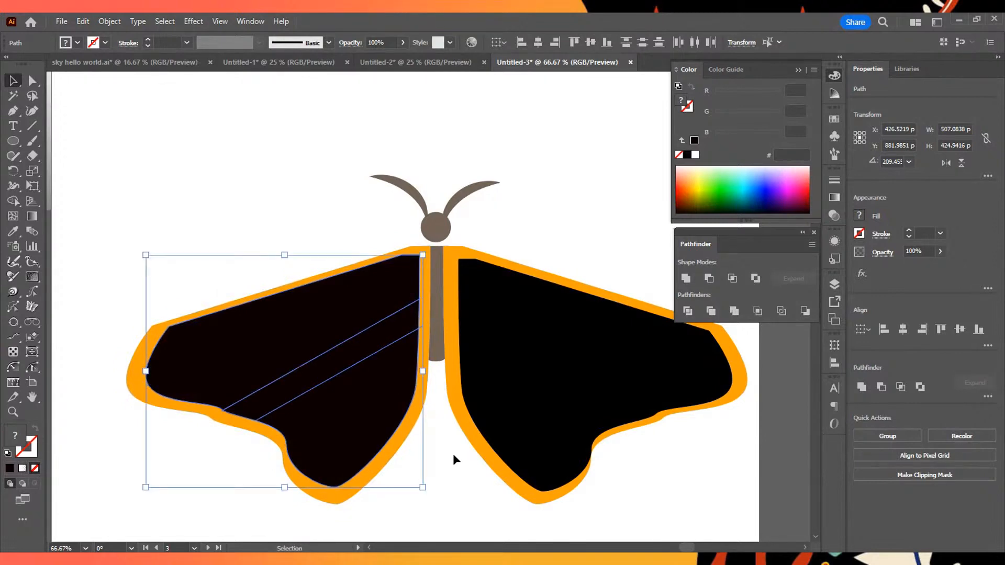
{"action": "left_click", "coordinate": [13, 203]}
{"action": "left_click", "coordinate": [250, 416], "text": "alt"}
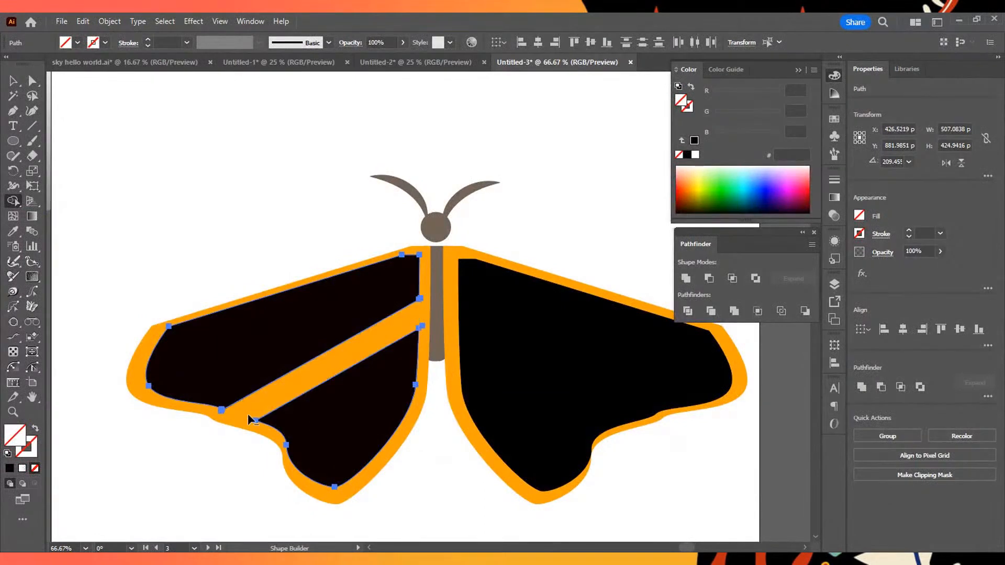
{"action": "key", "text": "ctrl+minus"}
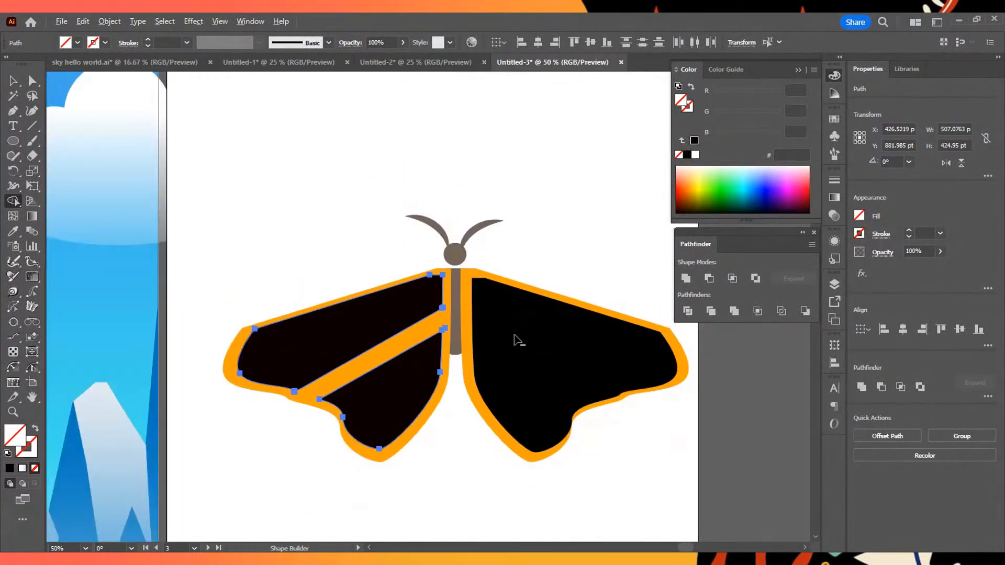
{"action": "left_click", "coordinate": [13, 81]}
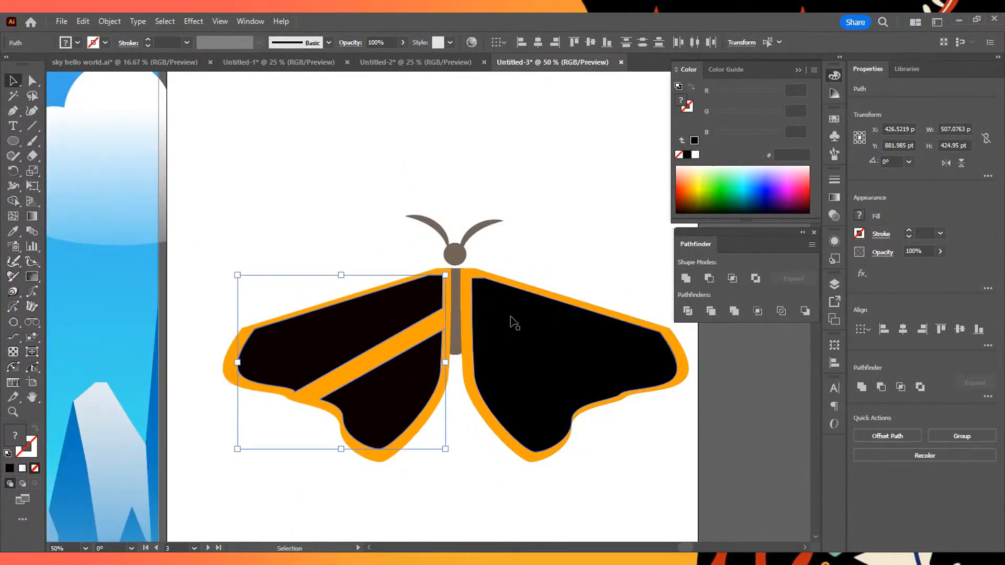
{"action": "left_click", "coordinate": [567, 238]}
{"action": "key", "text": "a"}
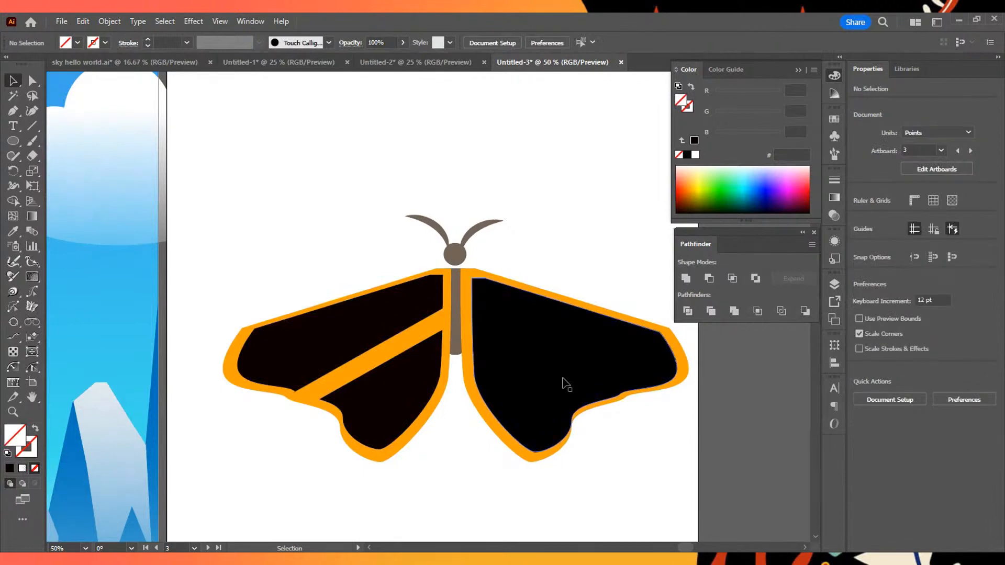
- Undo the Shape Builder cut and the last changes to the diagonal lines on the left inner wing
{"action": "key", "text": "ctrl+z"}
{"action": "key", "text": "ctrl+z"}
{"action": "key", "text": "ctrl+z"}
{"action": "key", "text": "ctrl+z"}
{"action": "key", "text": "ctrl+z"}
{"action": "key", "text": "ctrl+z"}
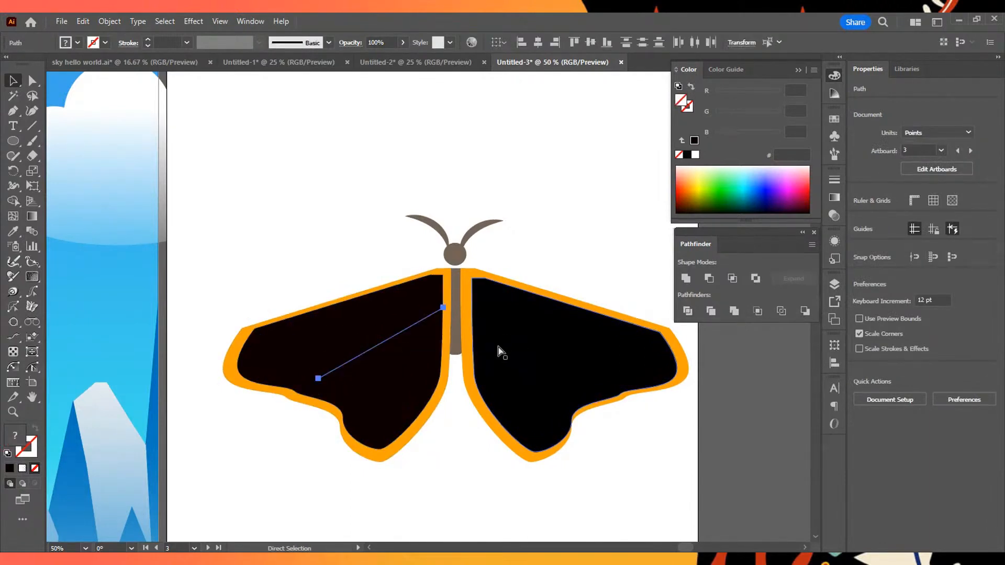
- Save the left outer wing's orange FFA006 fill as a new swatch
{"action": "left_click", "coordinate": [444, 294]}
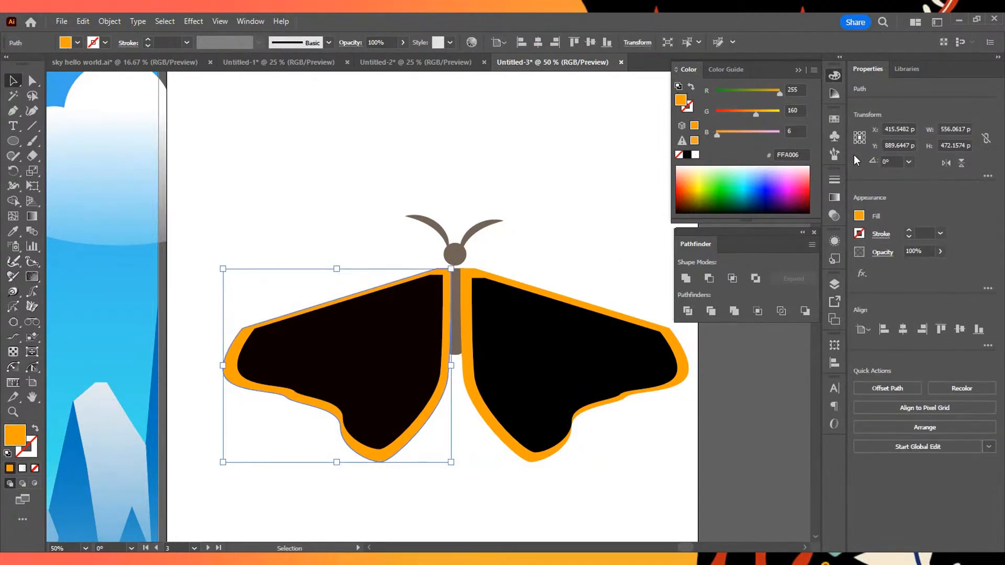
{"action": "left_click", "coordinate": [832, 120]}
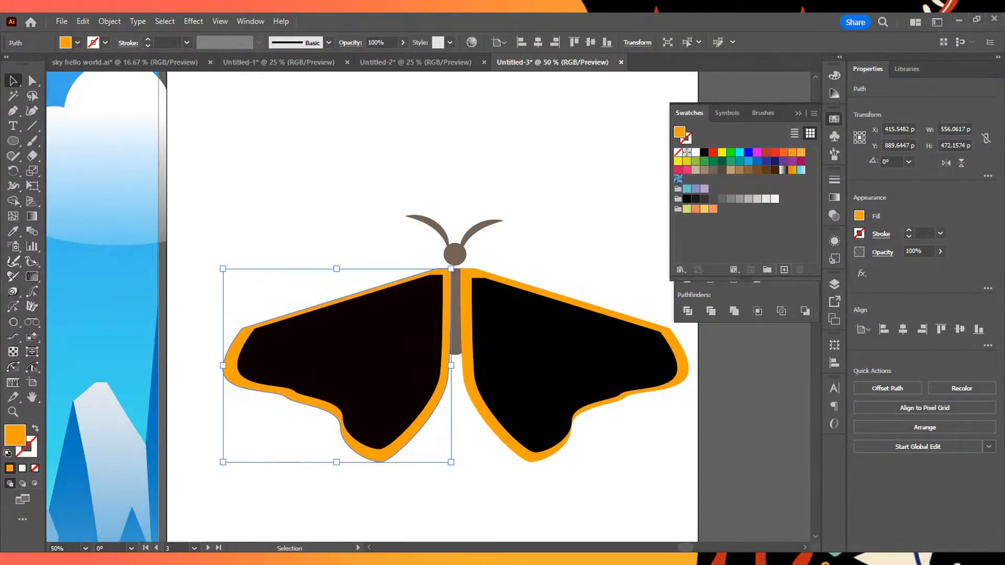
{"action": "left_click", "coordinate": [783, 269]}
{"action": "left_click", "coordinate": [460, 382]}
- Fill the inner shapes of both wings with the newly saved orange swatch
{"action": "left_click", "coordinate": [419, 316]}
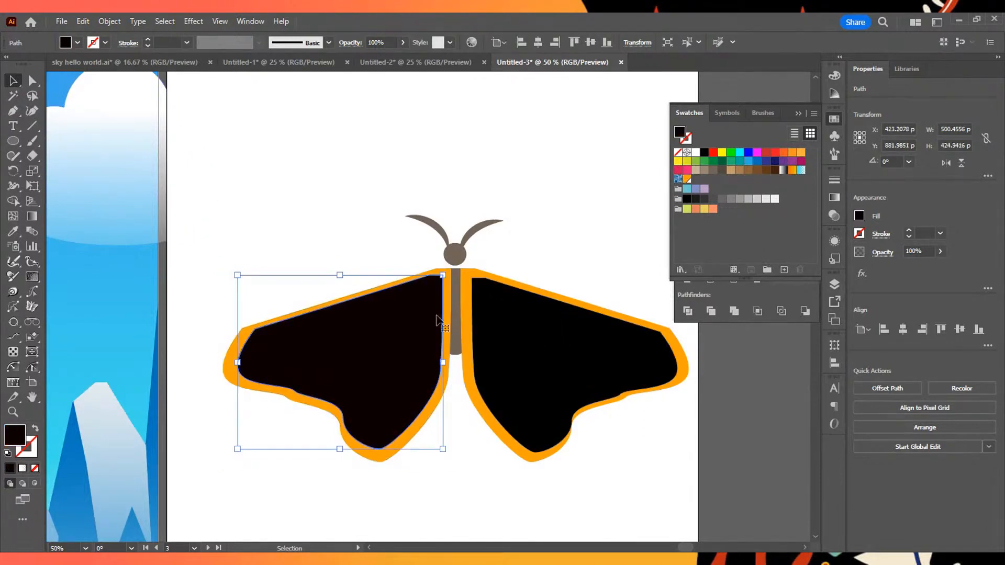
{"action": "left_click", "coordinate": [687, 179]}
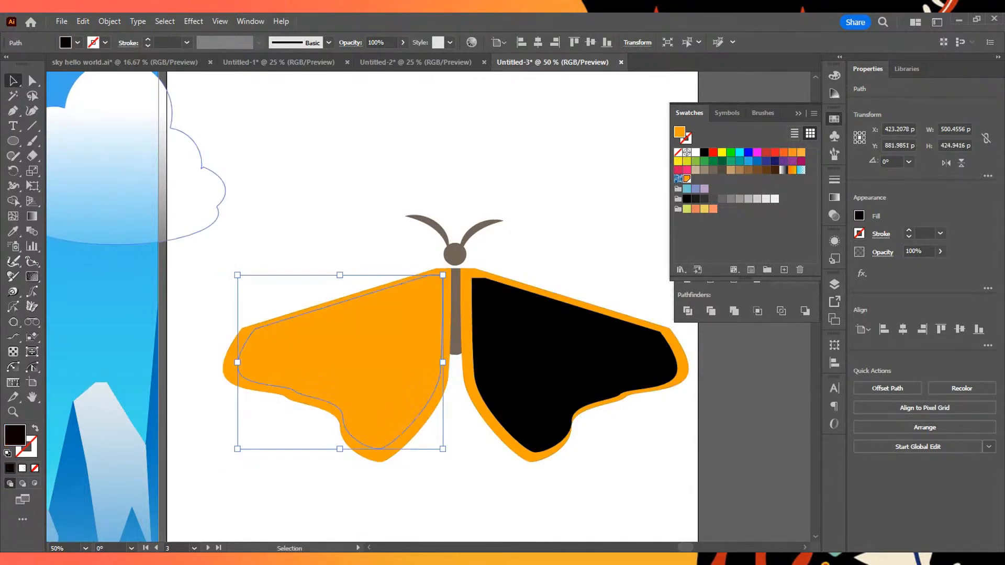
{"action": "left_click", "coordinate": [556, 360]}
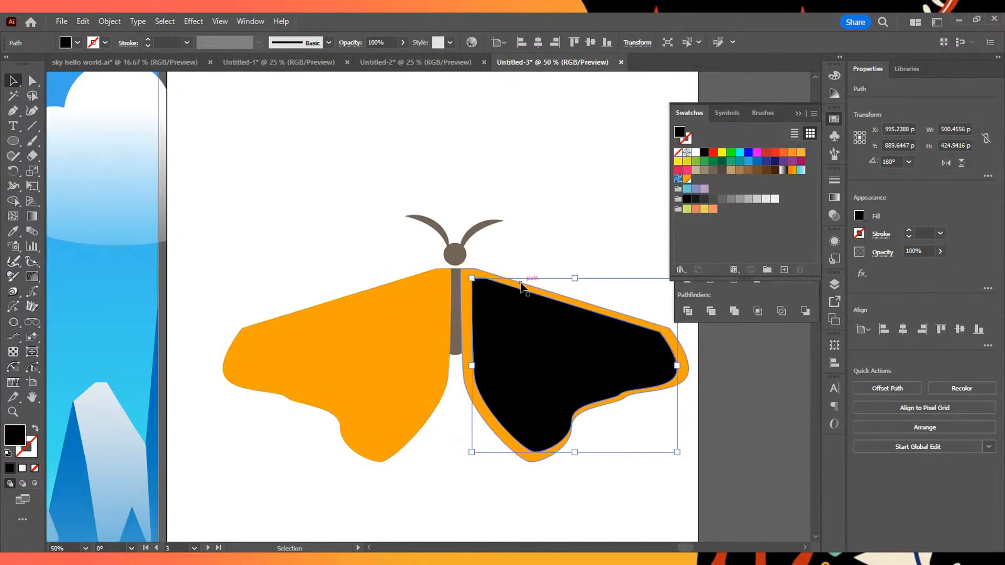
{"action": "left_click", "coordinate": [687, 179]}
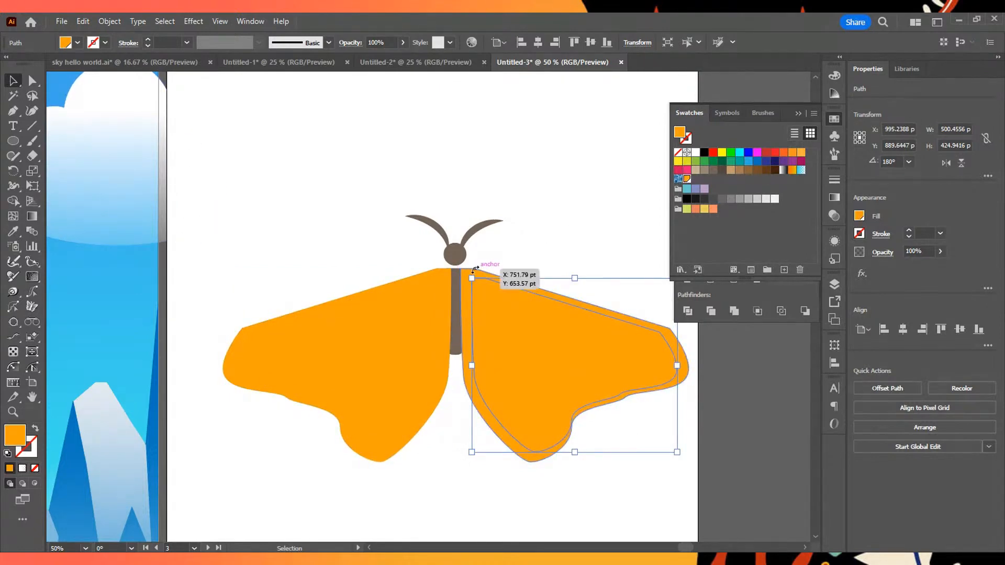
- Fill the right outer wing with the near-black gray swatch and the left outer wing with the black swatch
{"action": "left_click", "coordinate": [271, 173]}
{"action": "left_click", "coordinate": [466, 284]}
{"action": "left_click", "coordinate": [695, 199]}
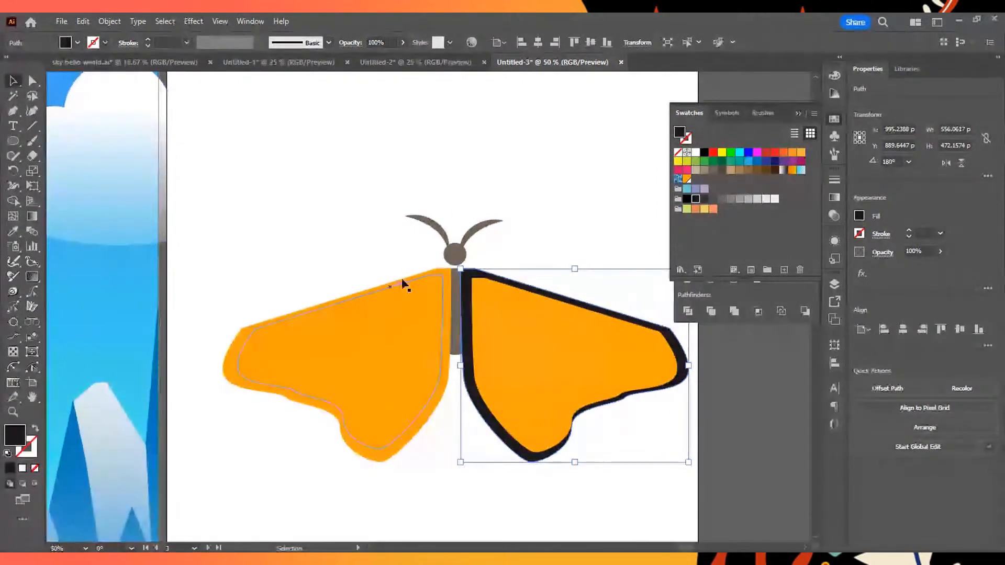
{"action": "left_click", "coordinate": [413, 281]}
{"action": "left_click", "coordinate": [416, 281]}
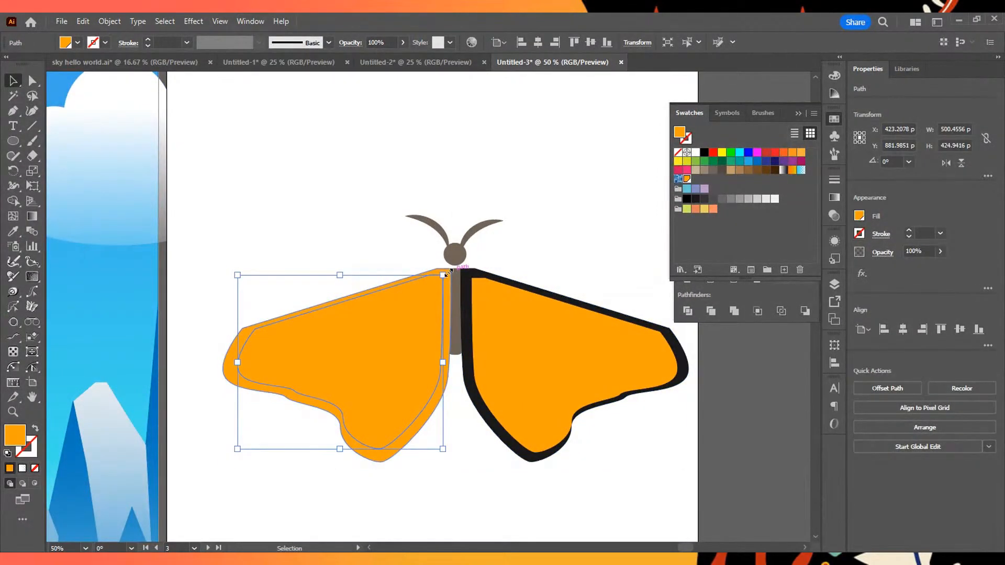
{"action": "left_click", "coordinate": [449, 297]}
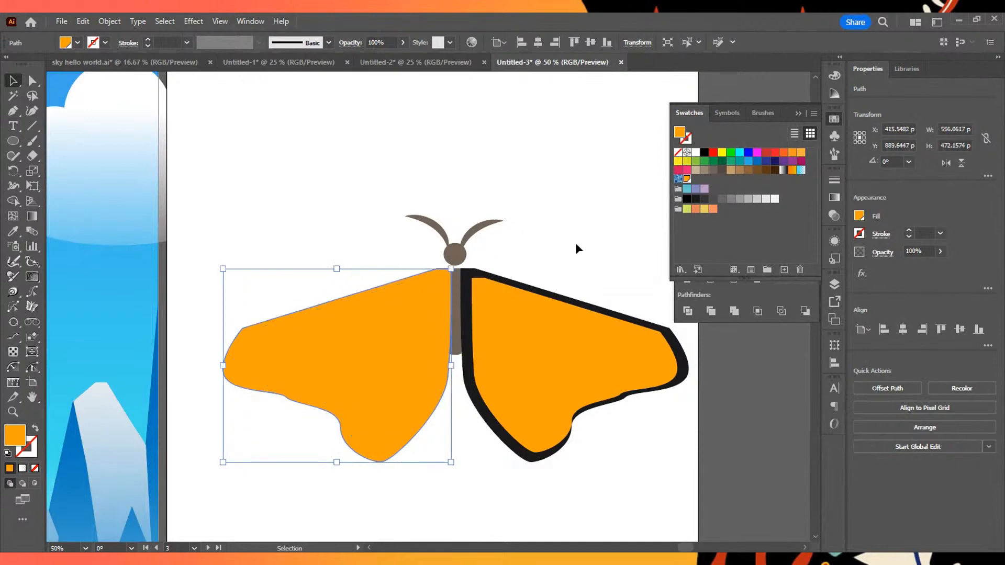
{"action": "left_click", "coordinate": [687, 199]}
- Shift the right inner orange wing about 14 pt left and 8 pt up within its dark outline
{"action": "left_click", "coordinate": [522, 377]}
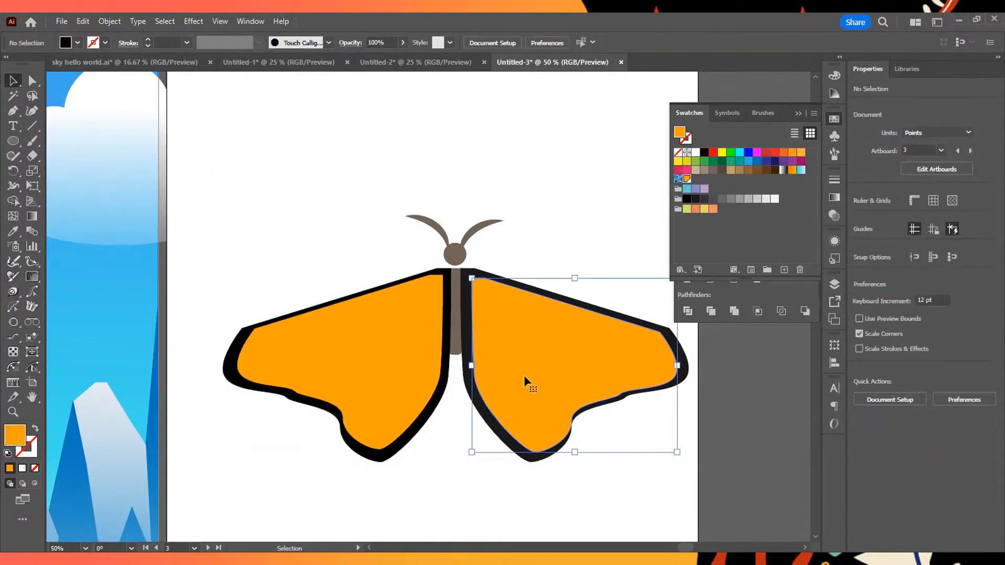
{"action": "left_click_drag", "start_coordinate": [529, 369], "coordinate": [523, 366]}
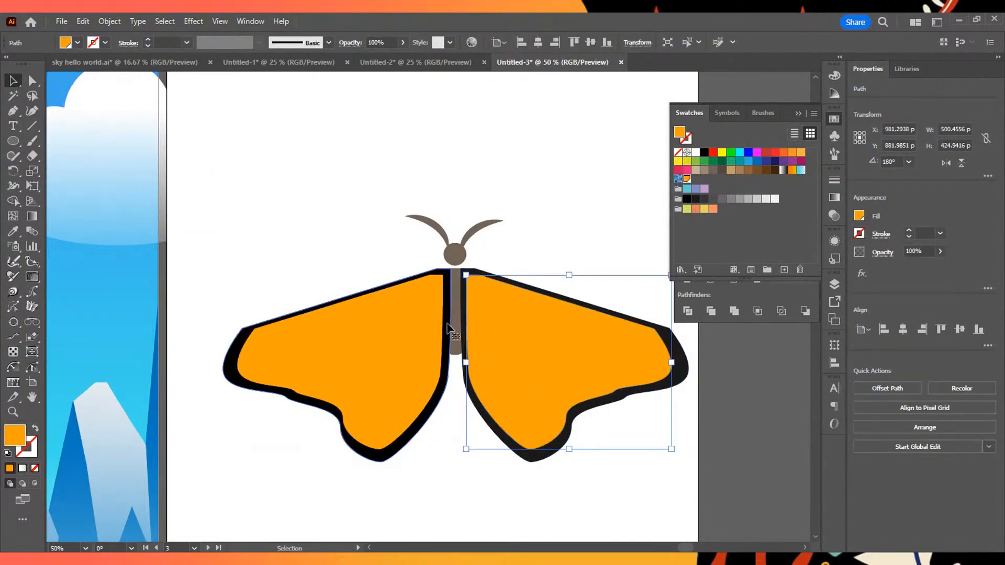
- Match the left outer wing's fill to the right outer wing's near-black with the Eyedropper, and deselect everything
{"action": "left_click", "coordinate": [448, 324]}
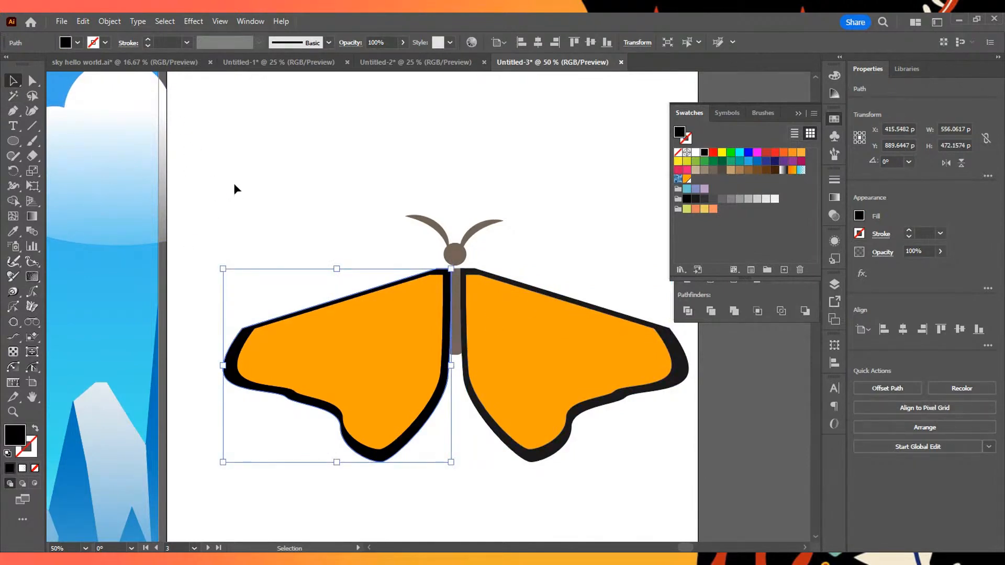
{"action": "key", "text": "i"}
{"action": "left_click", "coordinate": [470, 271]}
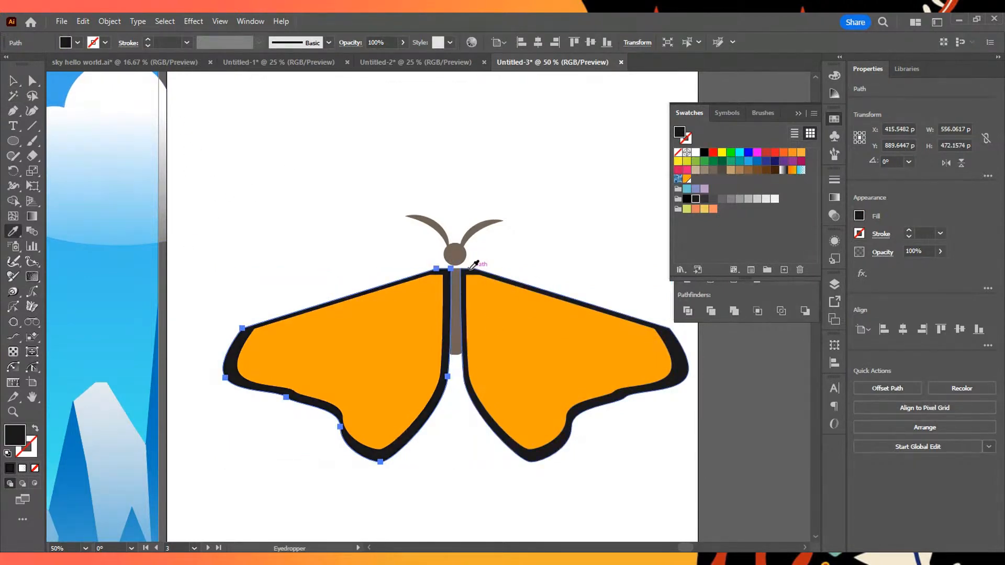
{"action": "left_click", "coordinate": [14, 82]}
{"action": "left_click", "coordinate": [515, 241]}
- Examine the finished butterfly and the artwork on all four artboards, close up and as an overview
{"action": "scroll", "coordinate": [533, 254], "scroll_direction": "down", "scroll_amount": 5}
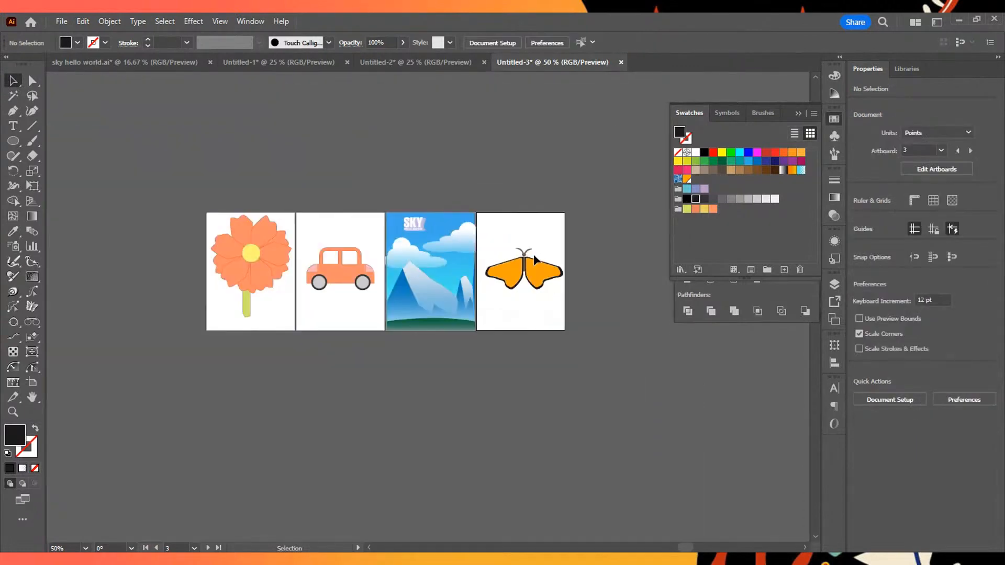
{"action": "scroll", "coordinate": [533, 255], "scroll_direction": "up", "scroll_amount": 4}
{"action": "scroll", "coordinate": [533, 255], "scroll_direction": "up", "scroll_amount": 2}
{"action": "scroll", "coordinate": [533, 255], "scroll_direction": "down", "scroll_amount": 4}
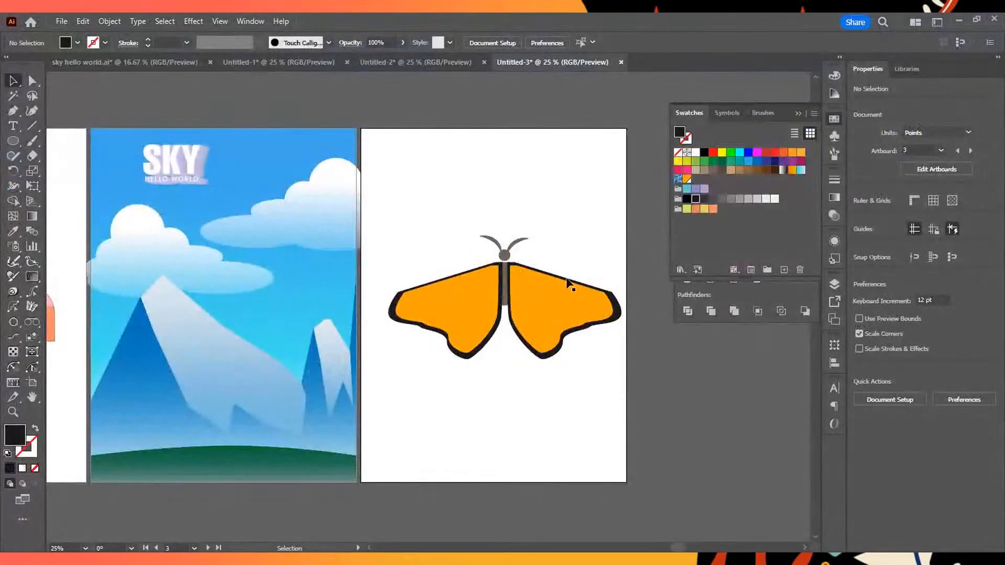
{"action": "scroll", "coordinate": [503, 289], "scroll_direction": "down", "scroll_amount": 2}
{"action": "scroll", "coordinate": [504, 288], "scroll_direction": "up", "scroll_amount": 3}
{"action": "scroll", "coordinate": [501, 289], "scroll_direction": "down", "scroll_amount": 1}
{"action": "scroll", "coordinate": [274, 265], "scroll_direction": "down", "scroll_amount": 4}
{"action": "scroll", "coordinate": [274, 264], "scroll_direction": "up", "scroll_amount": 3}
{"action": "scroll", "coordinate": [352, 253], "scroll_direction": "down", "scroll_amount": 2}
{"action": "scroll", "coordinate": [471, 253], "scroll_direction": "up", "scroll_amount": 2}
{"action": "scroll", "coordinate": [471, 252], "scroll_direction": "up", "scroll_amount": 3}
{"action": "scroll", "coordinate": [498, 258], "scroll_direction": "down", "scroll_amount": 4}
{"action": "scroll", "coordinate": [498, 258], "scroll_direction": "up", "scroll_amount": 2}
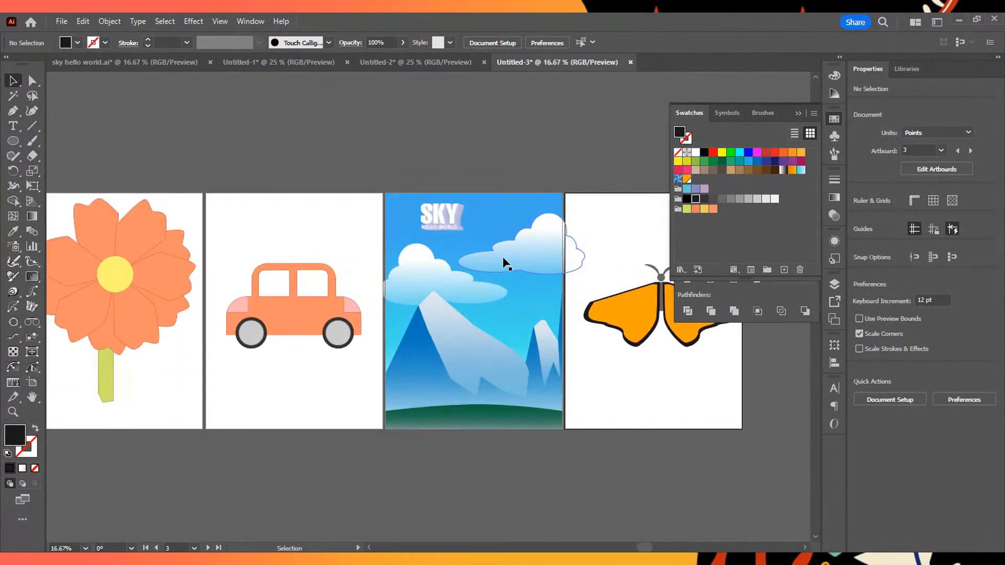
- Move the cloud group on the sky artboard slightly to the left, and deselect it
{"action": "scroll", "coordinate": [510, 262], "scroll_direction": "up", "scroll_amount": 1}
{"action": "scroll", "coordinate": [575, 292], "scroll_direction": "up", "scroll_amount": 3}
{"action": "scroll", "coordinate": [562, 287], "scroll_direction": "down", "scroll_amount": 1}
{"action": "scroll", "coordinate": [562, 288], "scroll_direction": "up", "scroll_amount": 1}
{"action": "left_click_drag", "start_coordinate": [560, 288], "coordinate": [542, 284]}
{"action": "scroll", "coordinate": [465, 408], "scroll_direction": "down", "scroll_amount": 3}
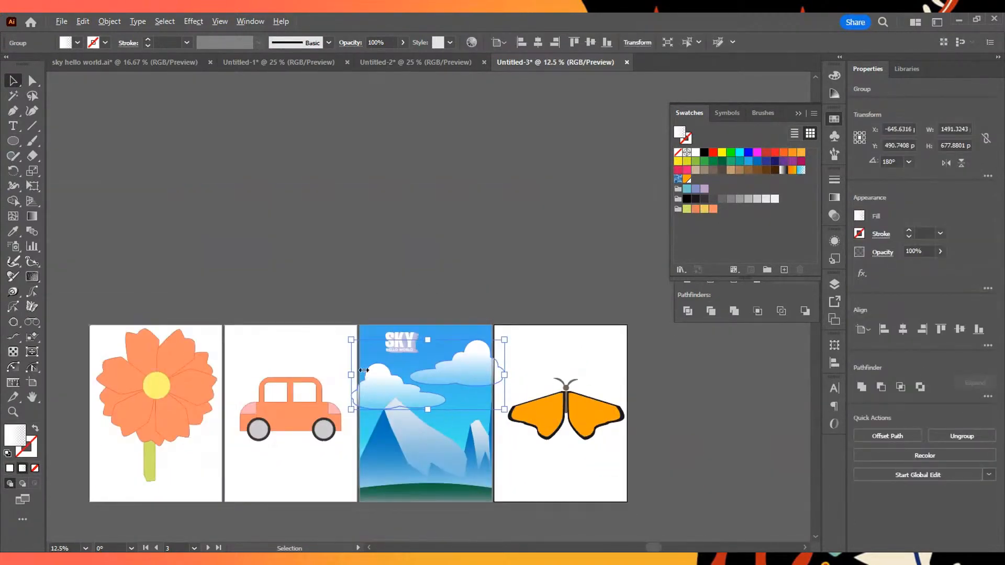
{"action": "scroll", "coordinate": [439, 362], "scroll_direction": "down", "scroll_amount": 1}
{"action": "scroll", "coordinate": [477, 322], "scroll_direction": "up", "scroll_amount": 1}
{"action": "left_click", "coordinate": [477, 315]}
- Export only Artboard 3, the sky scene, for screens as a 1x PNG to E:\Photoshop Layouts\PNG\
{"action": "scroll", "coordinate": [518, 341], "scroll_direction": "up", "scroll_amount": 1}
{"action": "left_click_drag", "start_coordinate": [463, 353], "coordinate": [466, 267]}
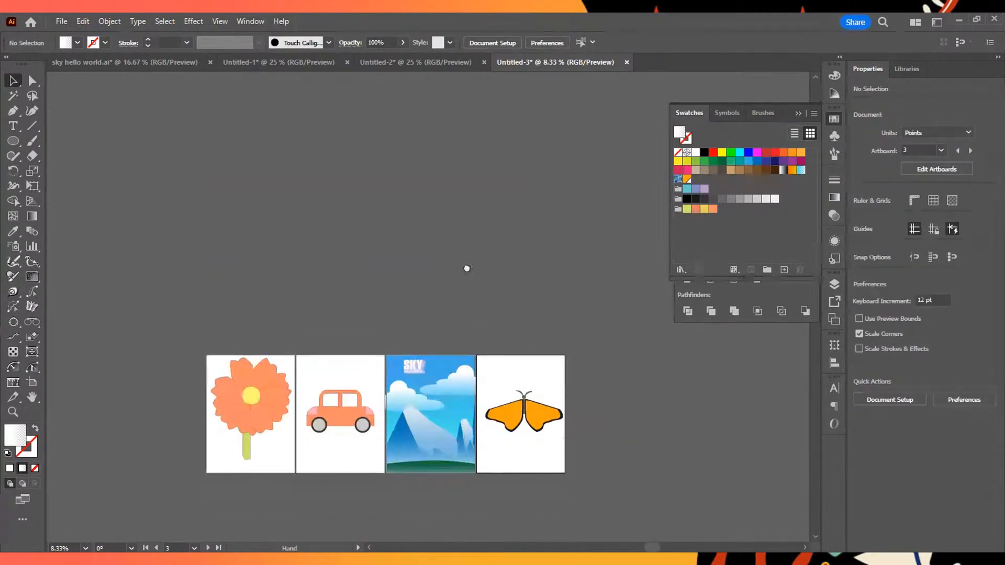
{"action": "scroll", "coordinate": [481, 306], "scroll_direction": "up", "scroll_amount": 2}
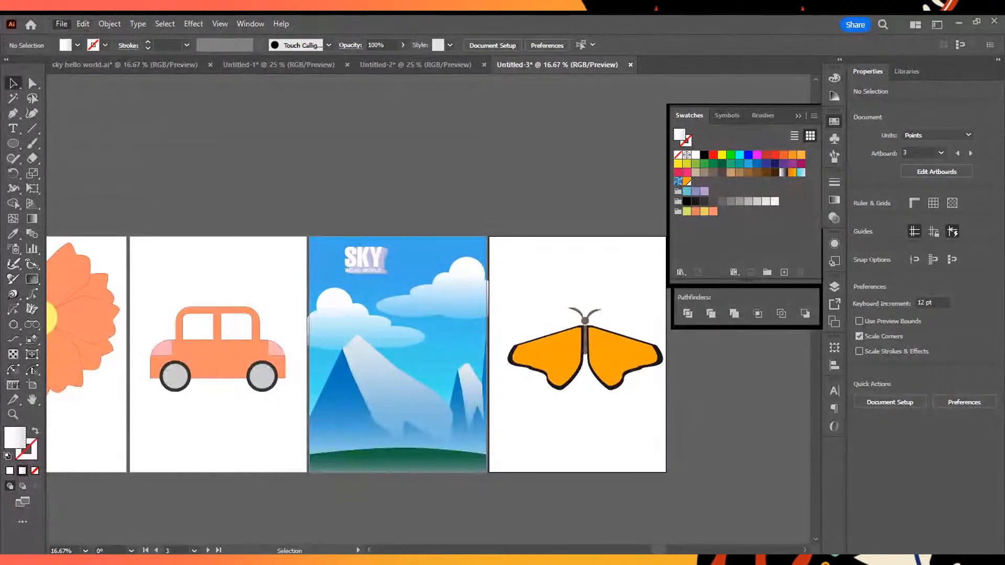
{"action": "mouse_move", "coordinate": [116, 309]}
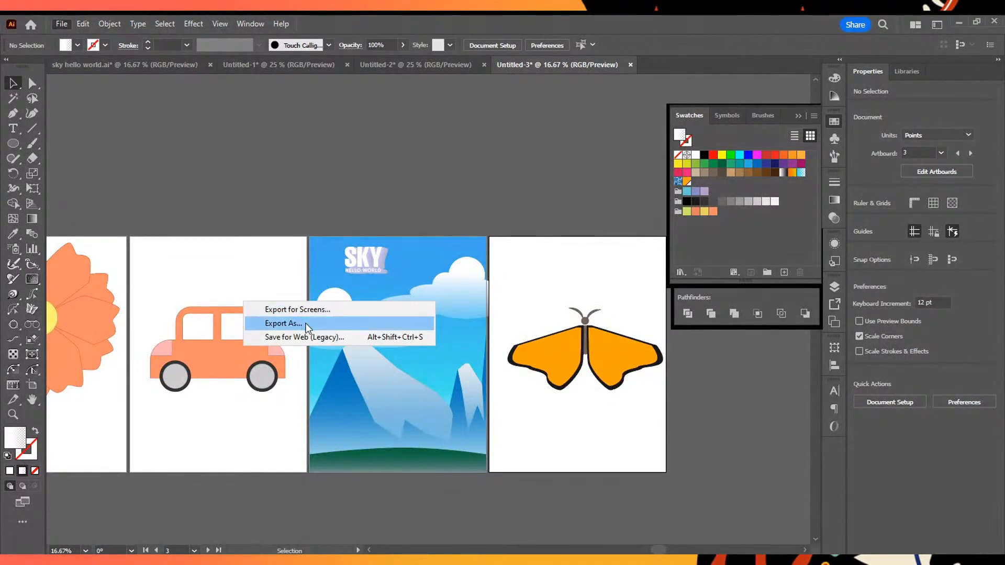
{"action": "left_click", "coordinate": [303, 310]}
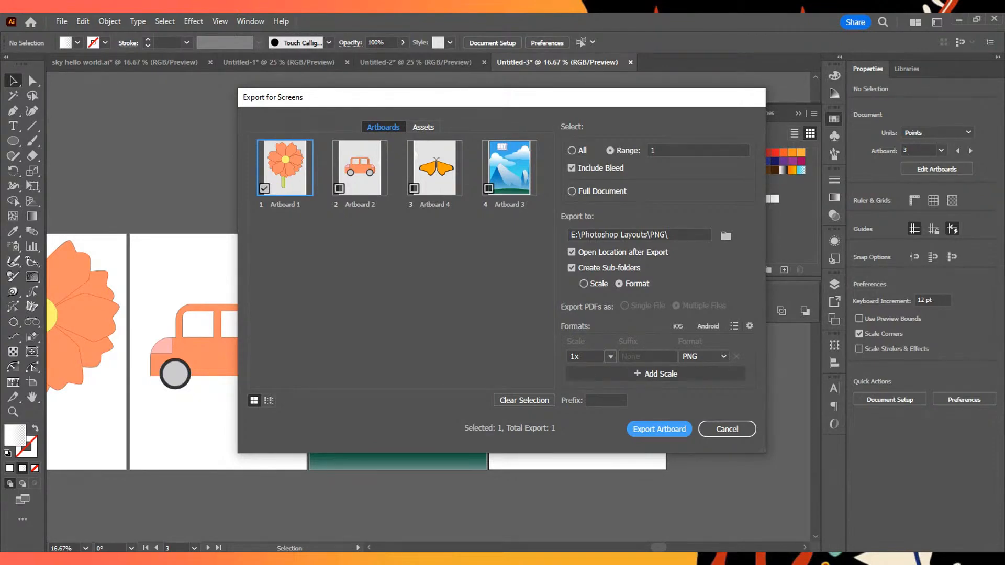
{"action": "left_click", "coordinate": [264, 188]}
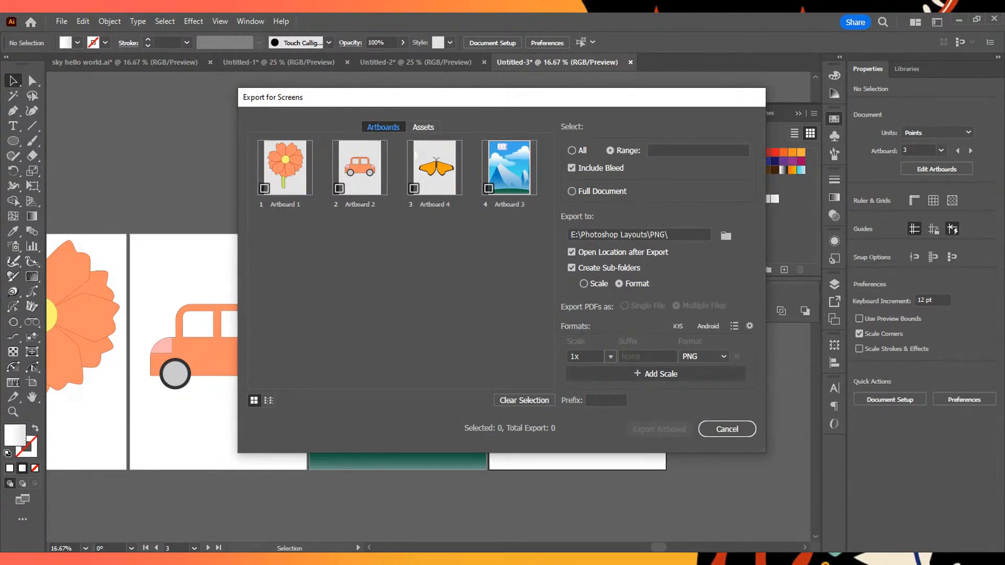
{"action": "left_click", "coordinate": [488, 188]}
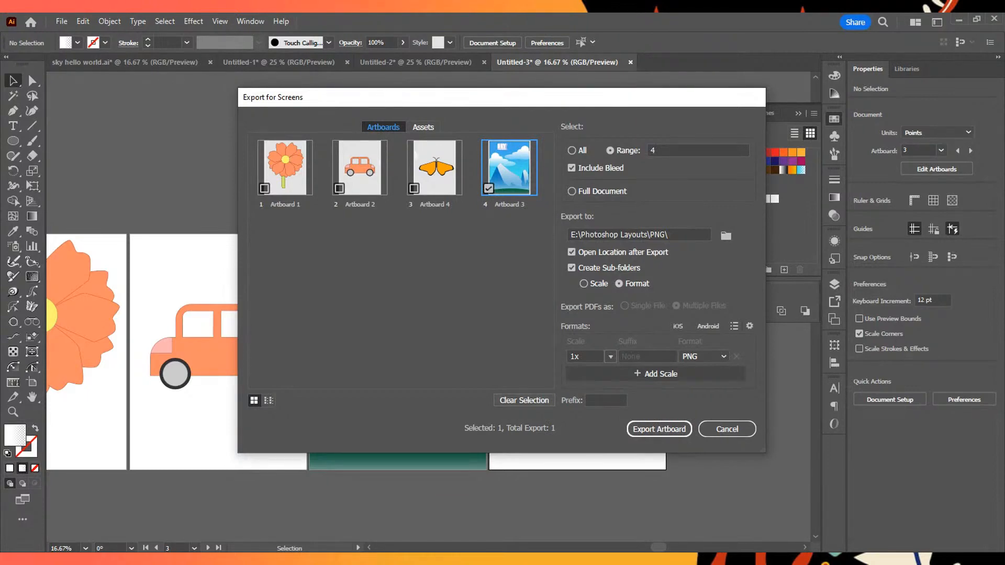
{"action": "left_click", "coordinate": [660, 430]}
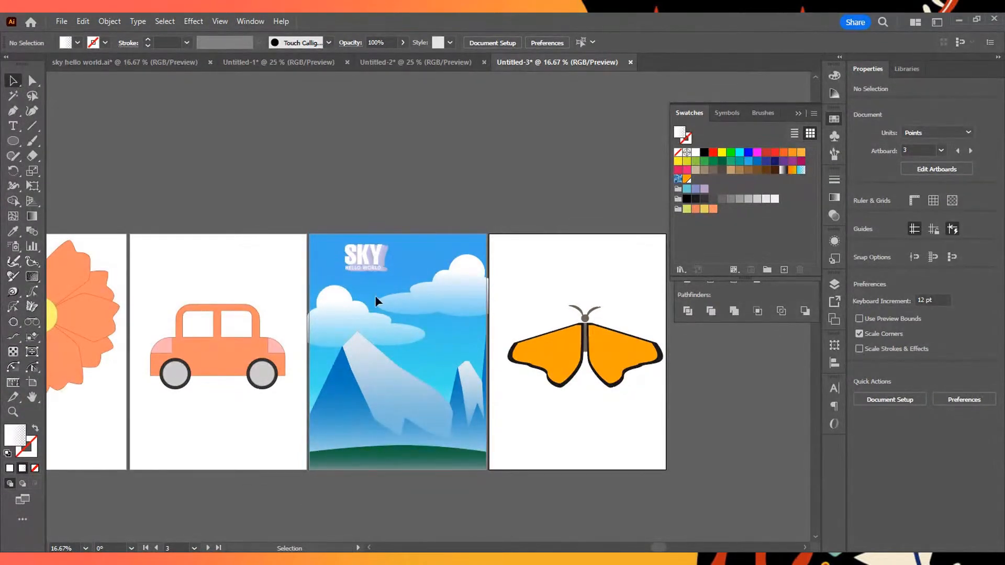
{"action": "scroll", "coordinate": [379, 298], "scroll_direction": "left", "scroll_amount": 3}
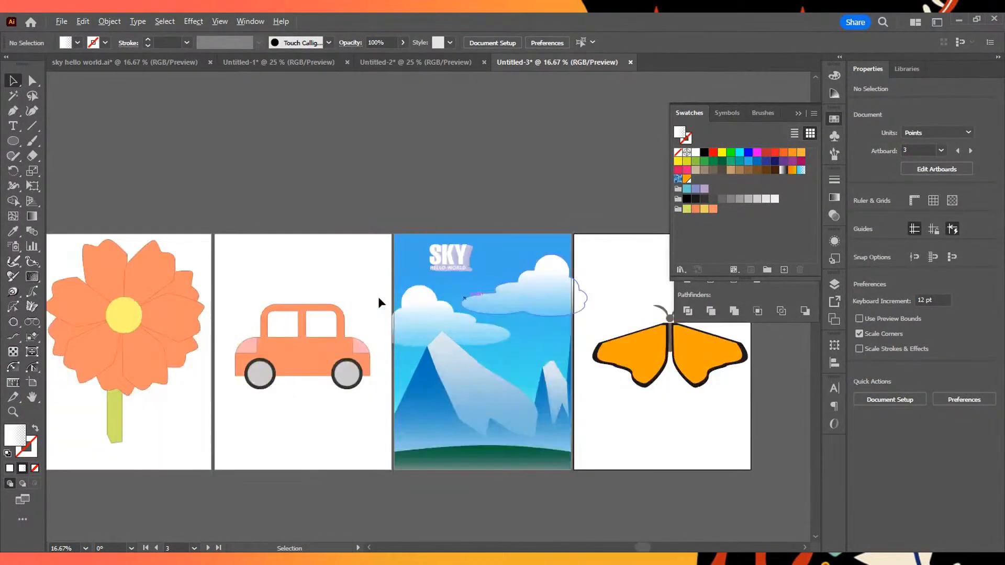